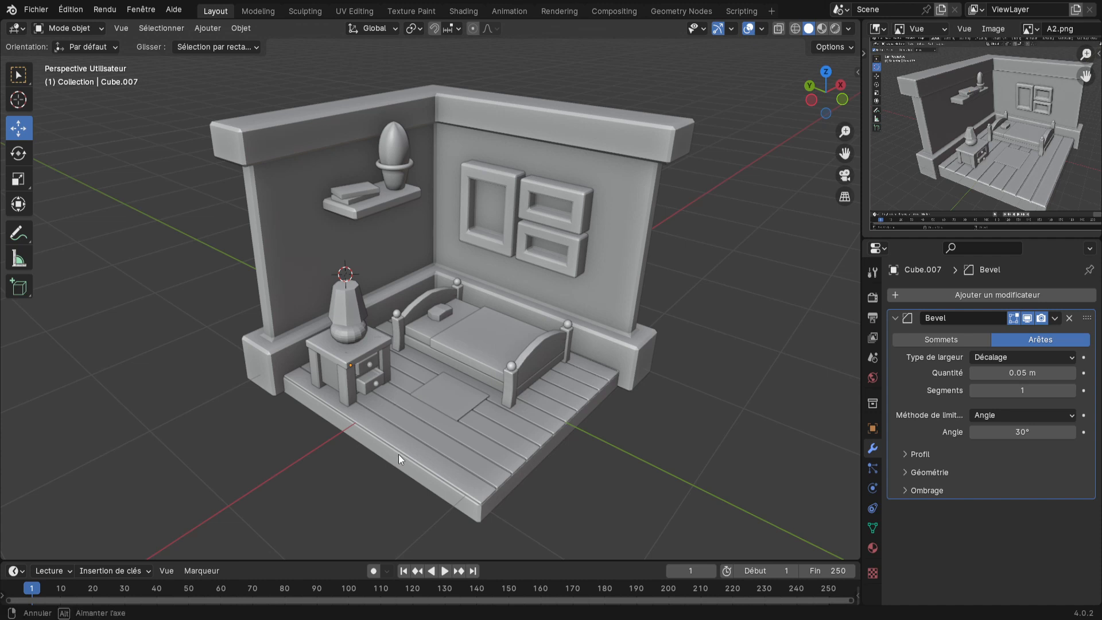
Step: Enable X-ray, select all objects of the bedroom scene, and delete them
scroll(428, 444, "down", 3)
scroll(584, 450, "up", 3)
middle_click_drag(653, 453, 635, 422)
scroll(635, 423, "down", 3)
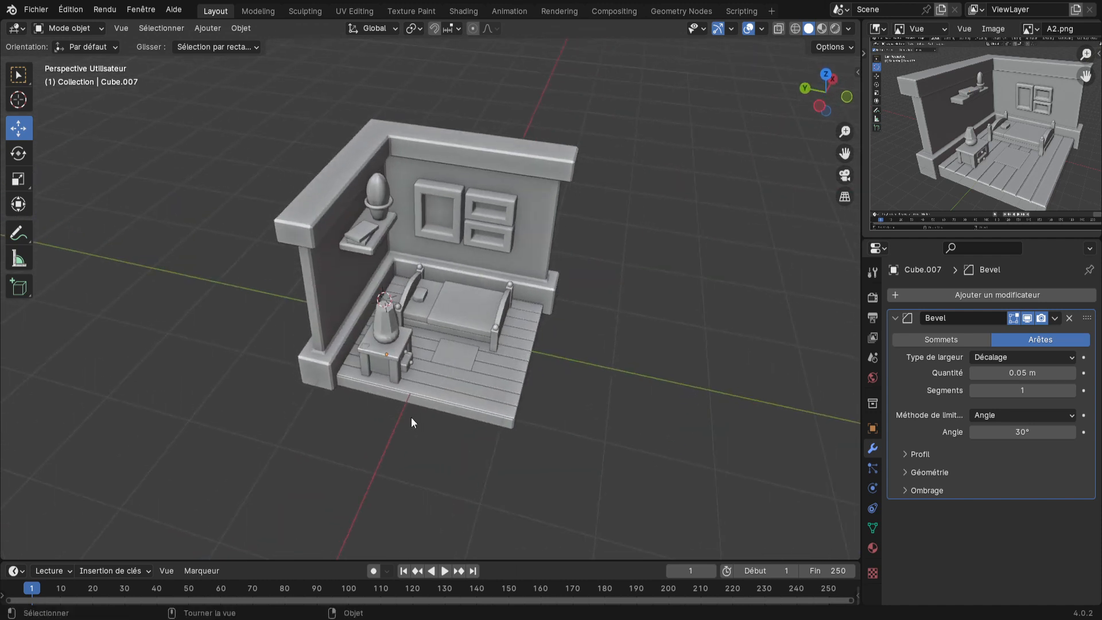
middle_click_drag(556, 423, 526, 395)
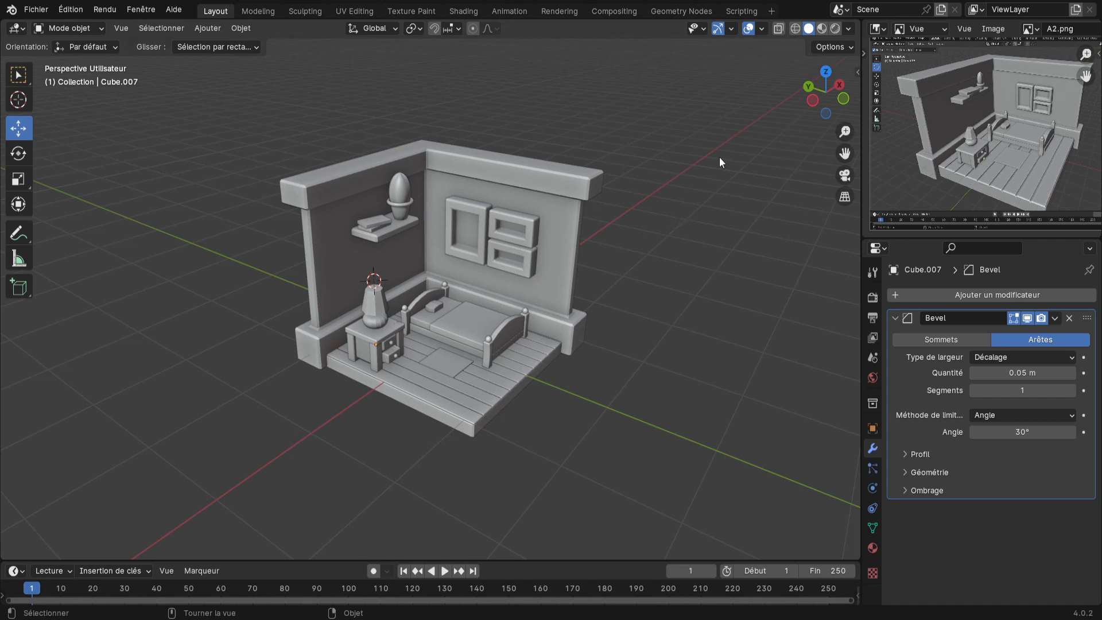
left_click(781, 27)
key("b")
left_click_drag(189, 115, 680, 479)
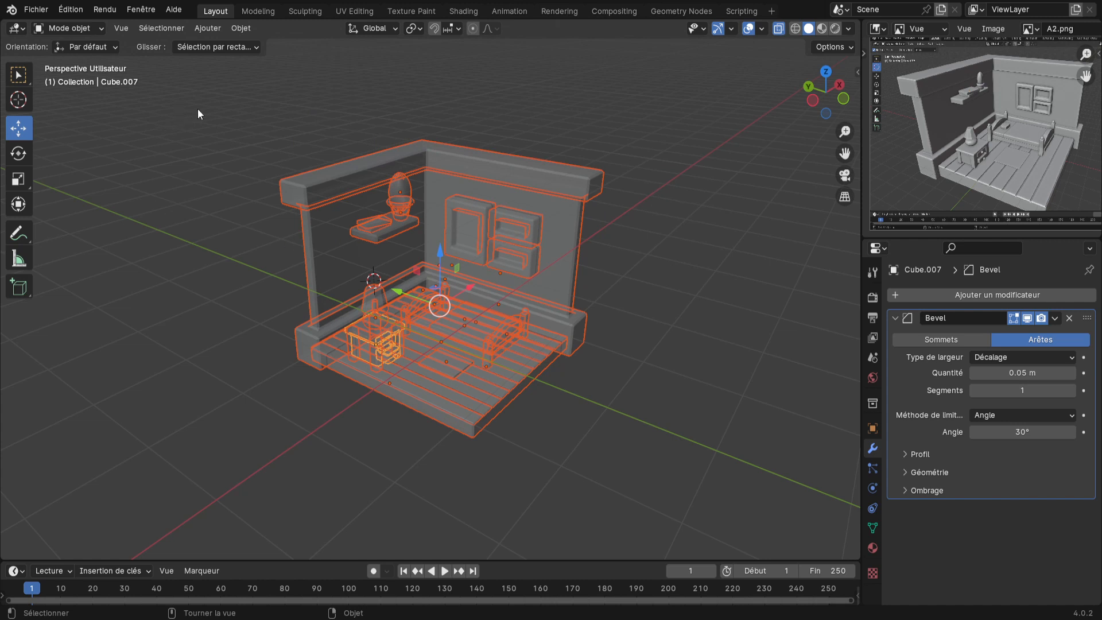
left_click_drag(198, 113, 704, 495)
key("Delete")
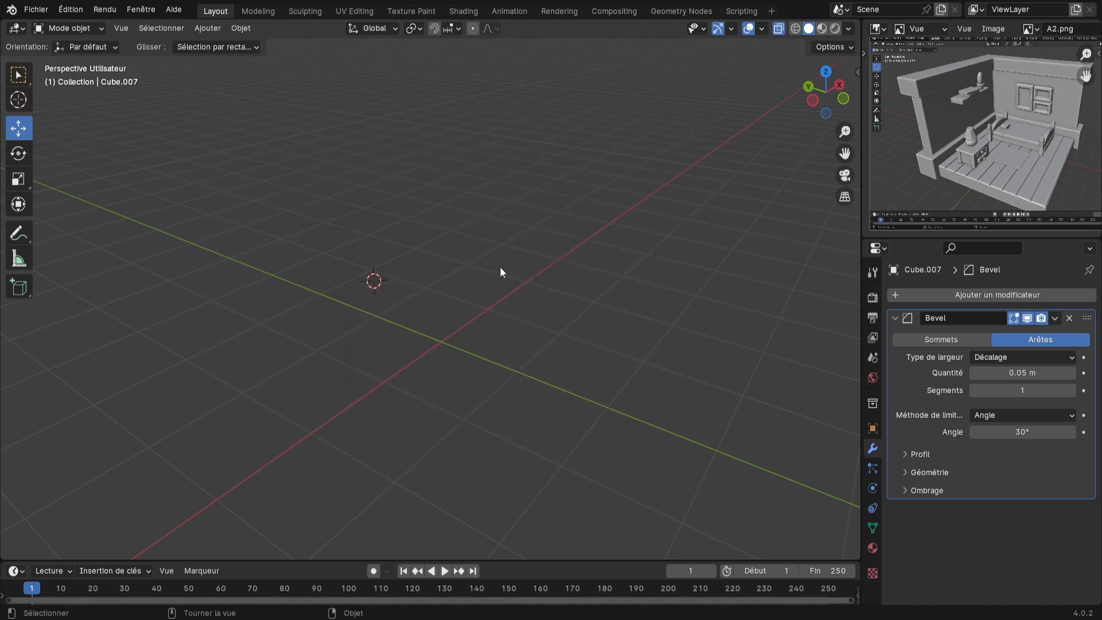
Step: Add a mesh cube at the 3D cursor and disable X-ray
key("shift+a")
mouse_move(437, 340)
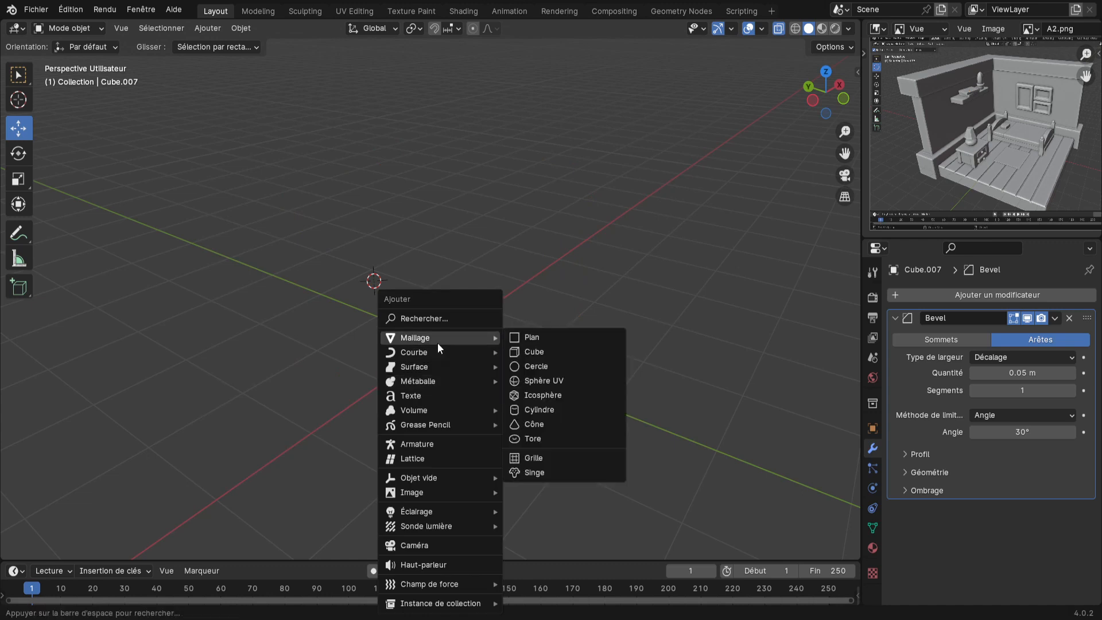
left_click(556, 351)
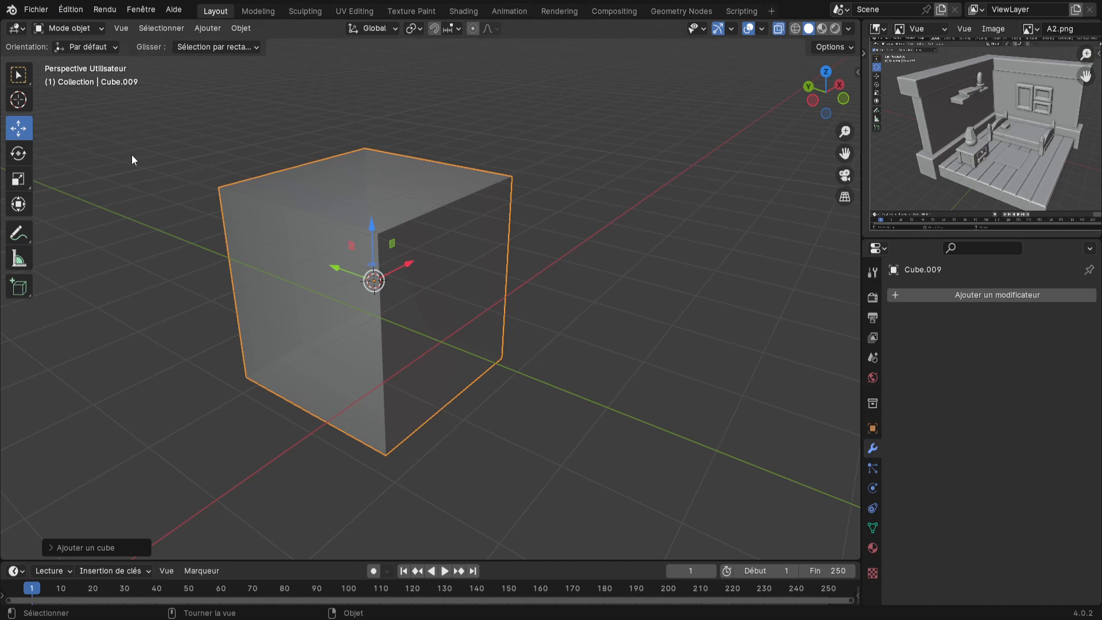
left_click(780, 28)
Step: Widen the 3D viewport and split it vertically into two side-by-side areas
left_click_drag(863, 294, 937, 299)
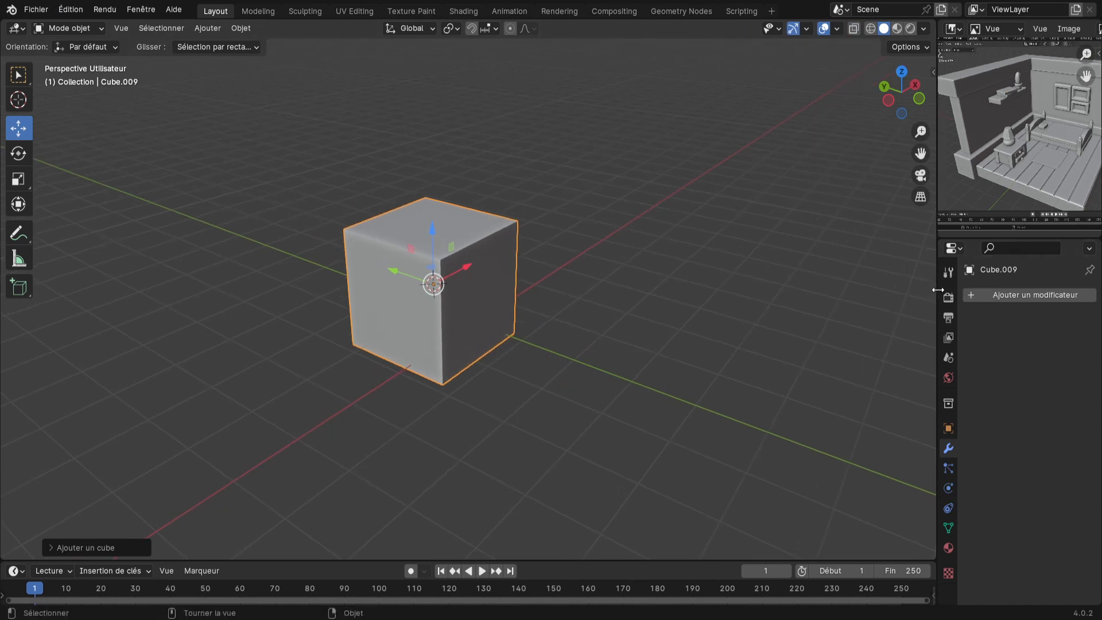
right_click(937, 289)
left_click(881, 303)
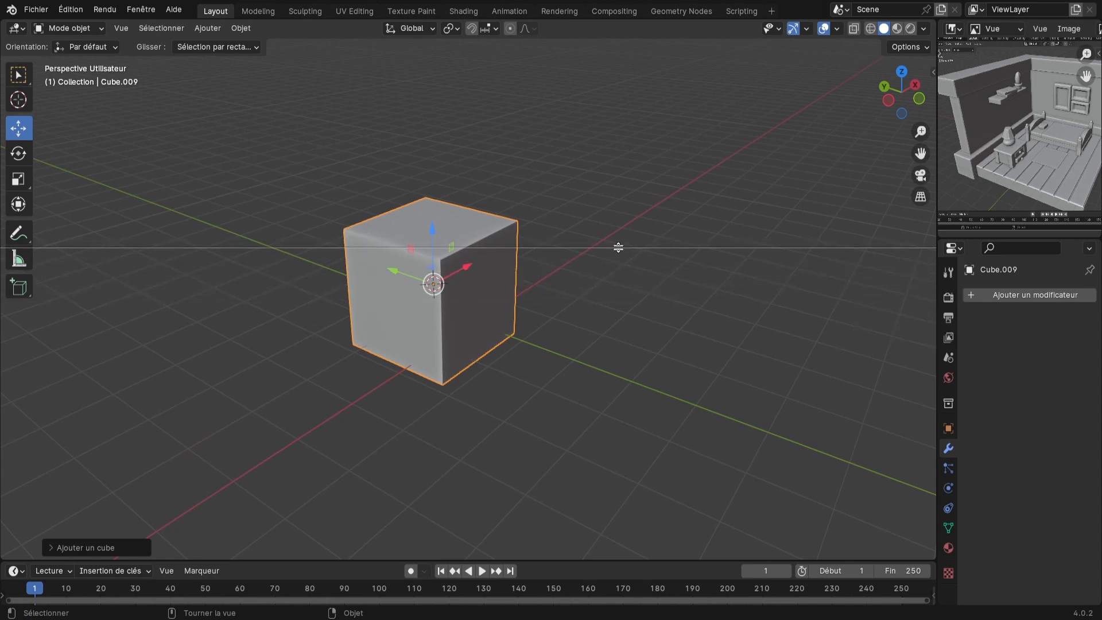
key("Tab")
left_click(522, 251)
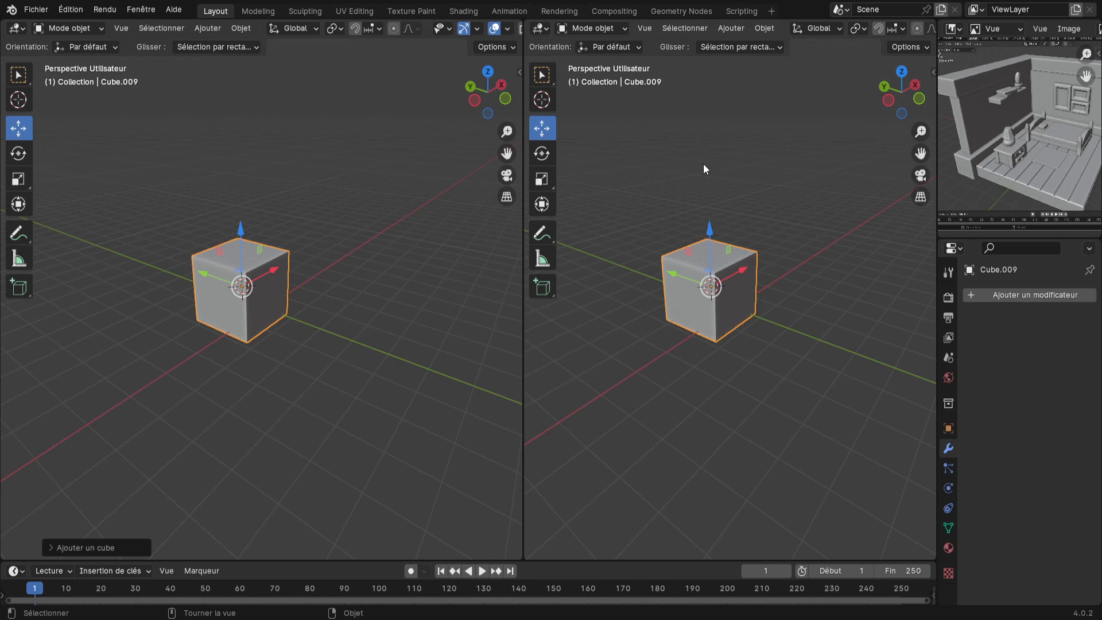
Step: Change the newly split second viewport to the UV Editor
left_click(542, 28)
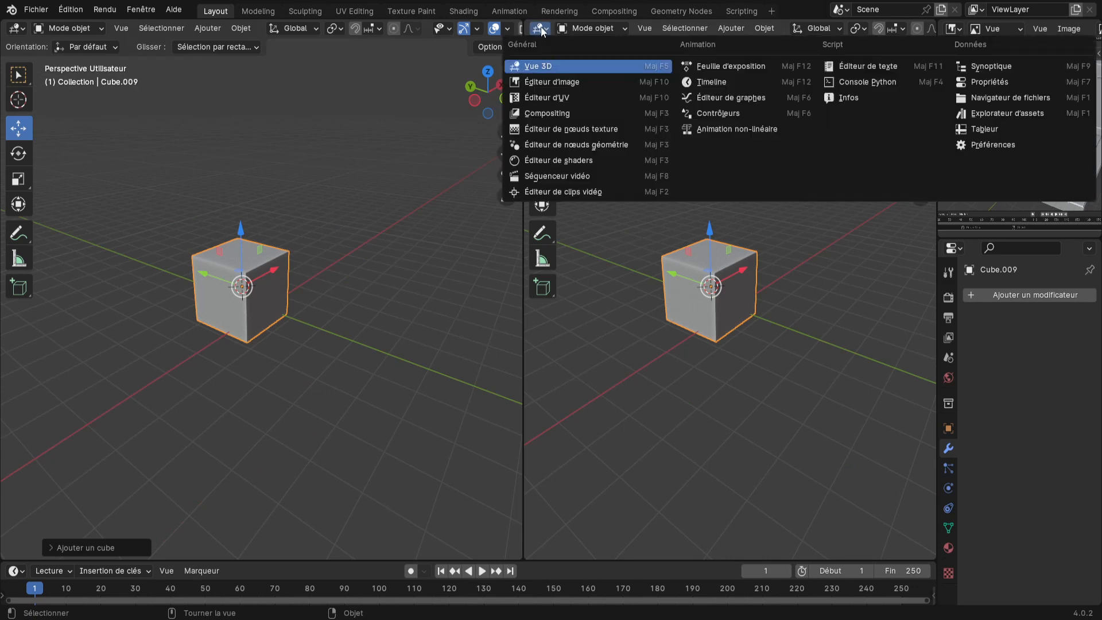
left_click(548, 30)
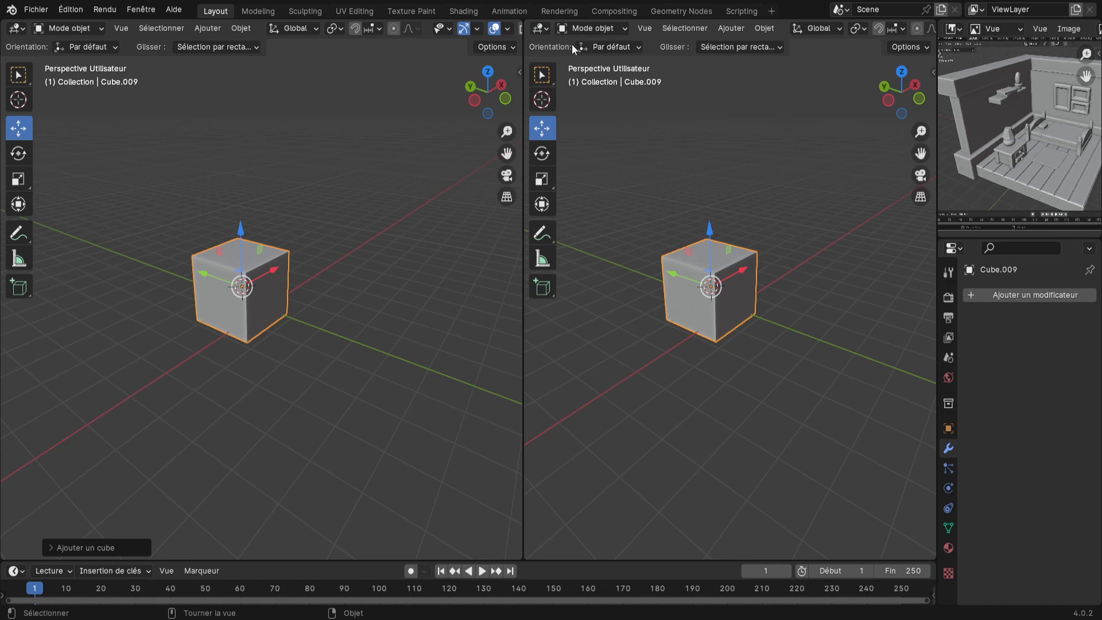
left_click(542, 30)
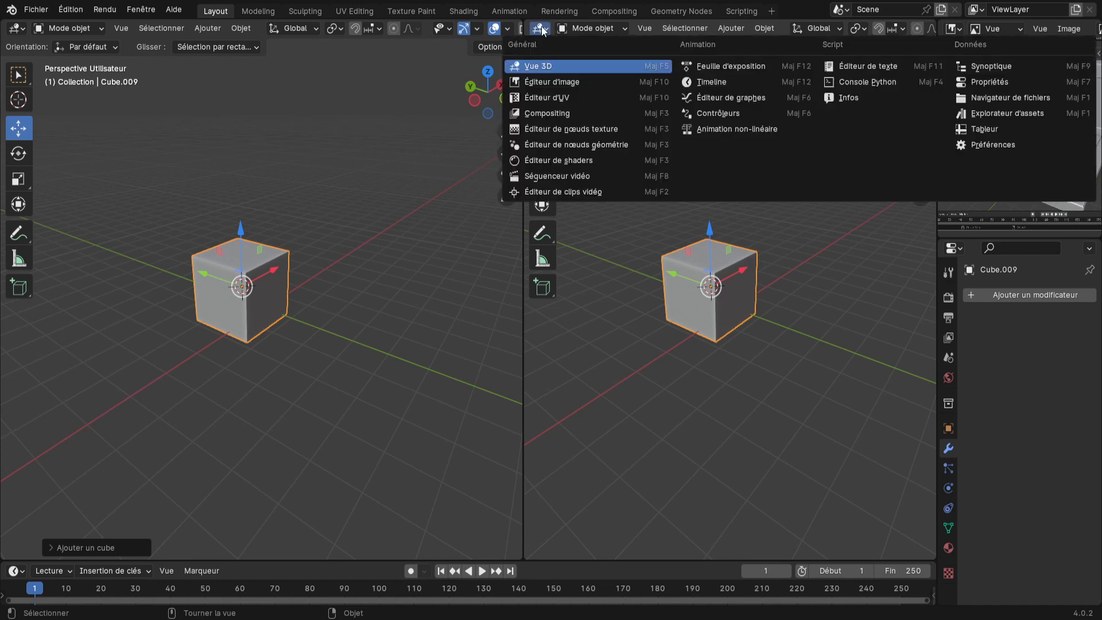
left_click(544, 97)
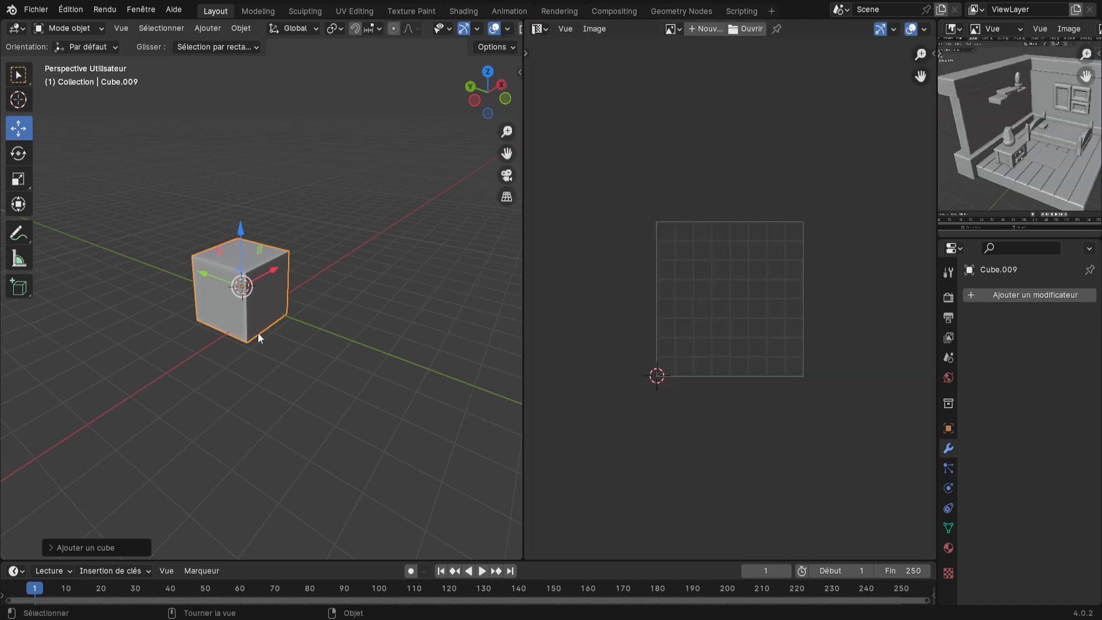
Step: Enter Edit Mode on the cube to display its default UV layout, viewing the mesh from several angles
scroll(302, 364, "up", 3)
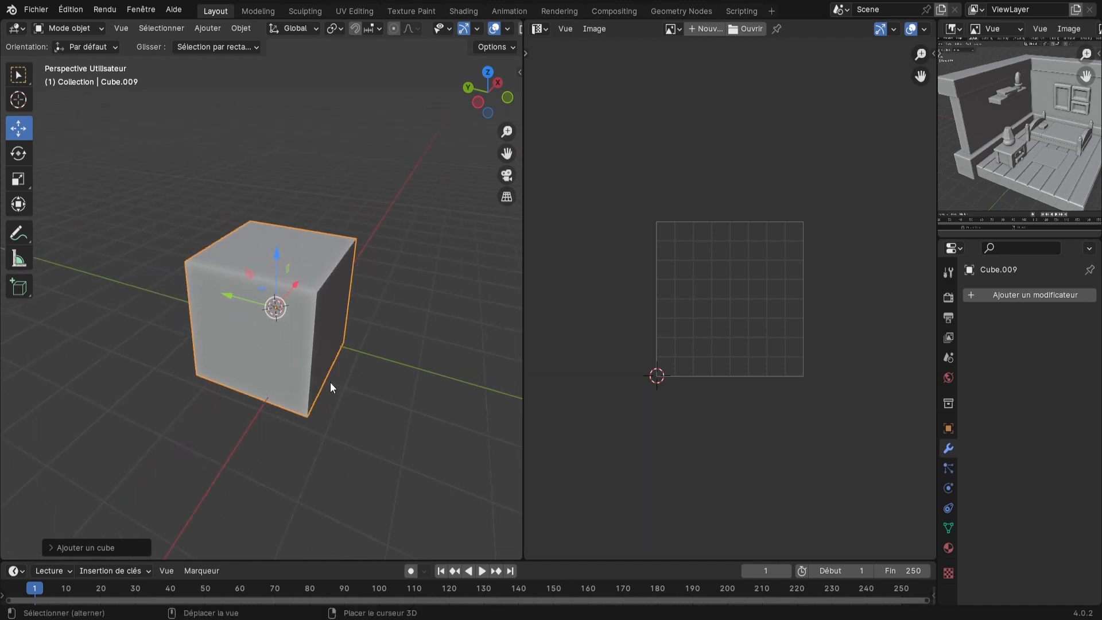
middle_click_drag(360, 401, 314, 396)
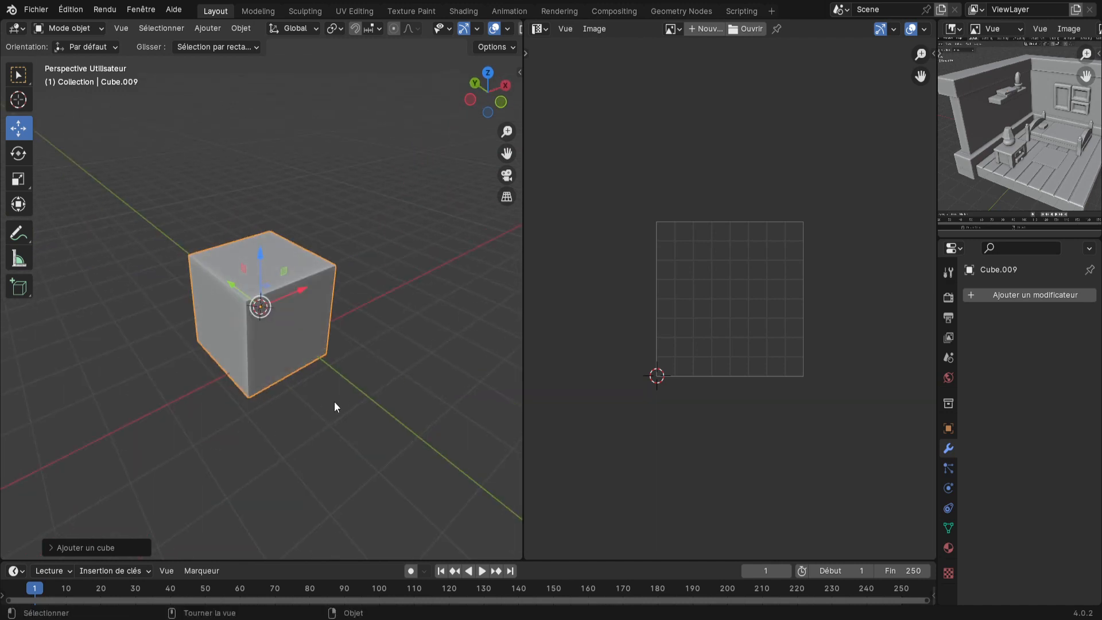
key("Tab")
middle_click_drag(302, 399, 284, 385)
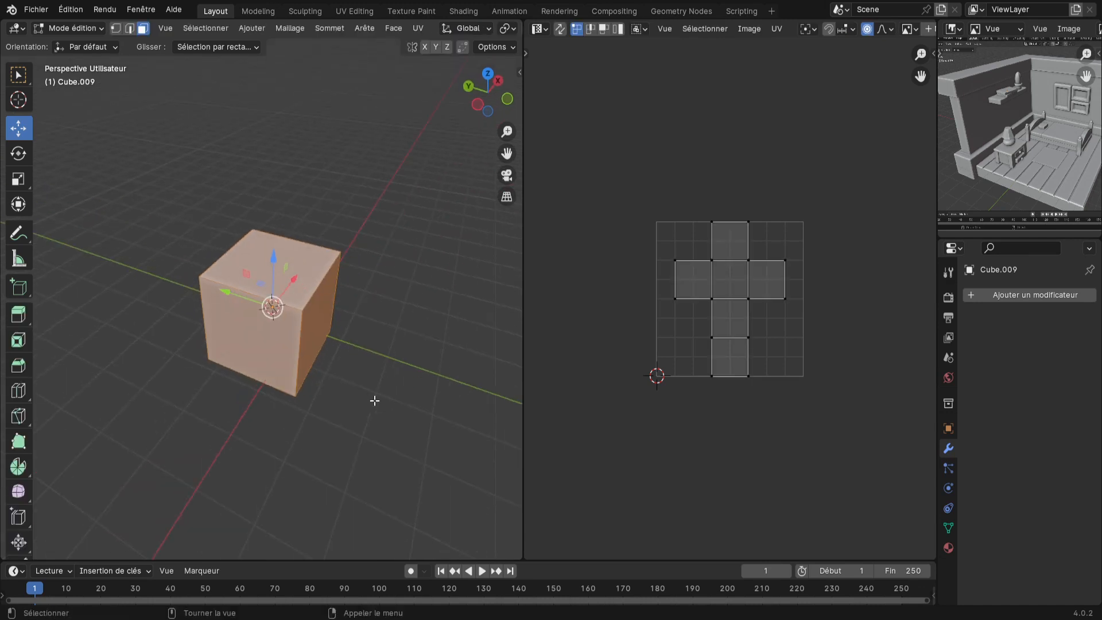
middle_click_drag(374, 401, 303, 398)
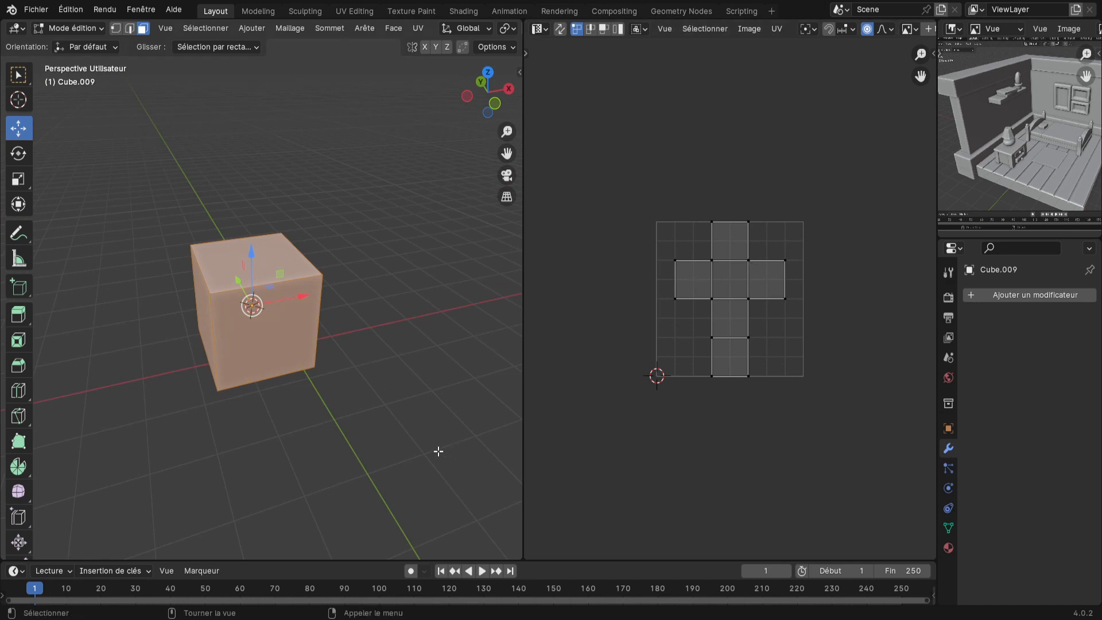
middle_click_drag(438, 450, 401, 387)
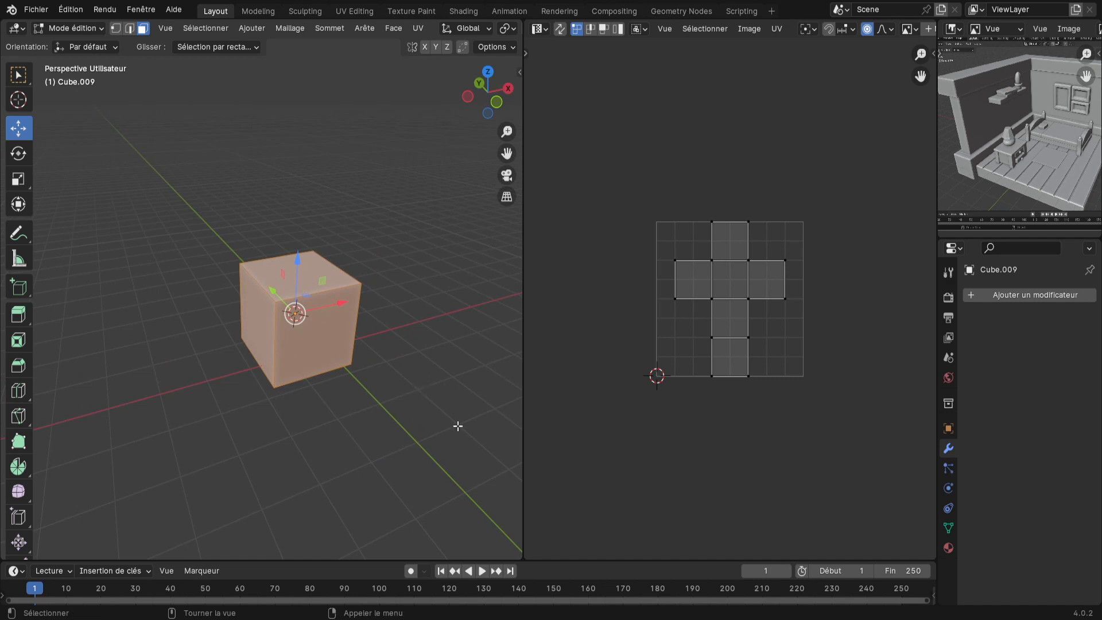
middle_click_drag(417, 408, 352, 412)
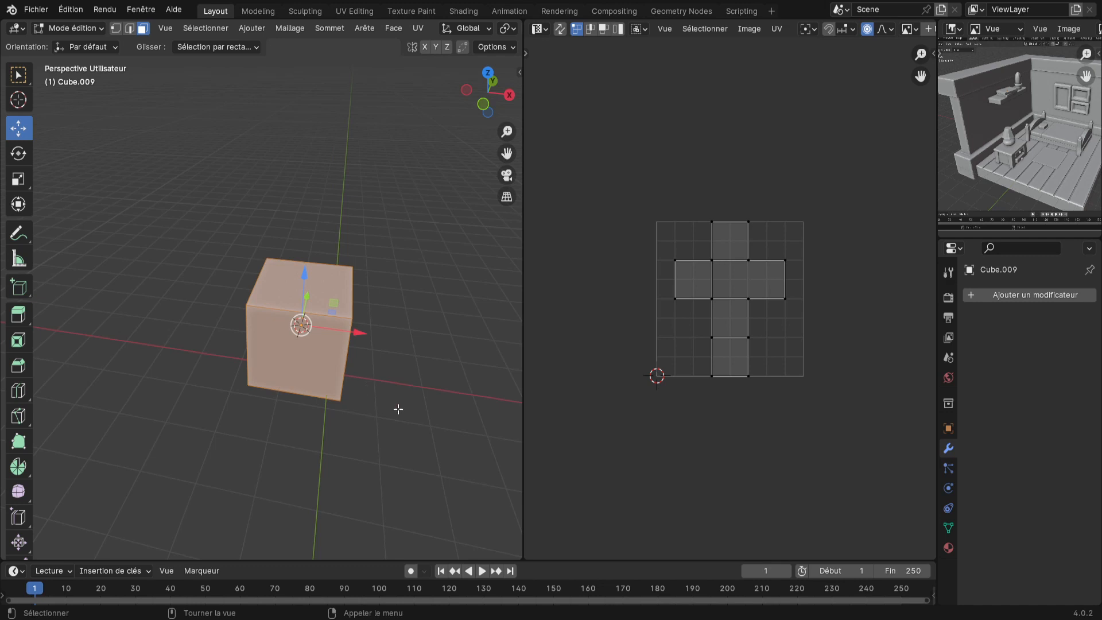
Step: Switch the interface language from French to English in the preferences
key("u")
left_click(63, 8)
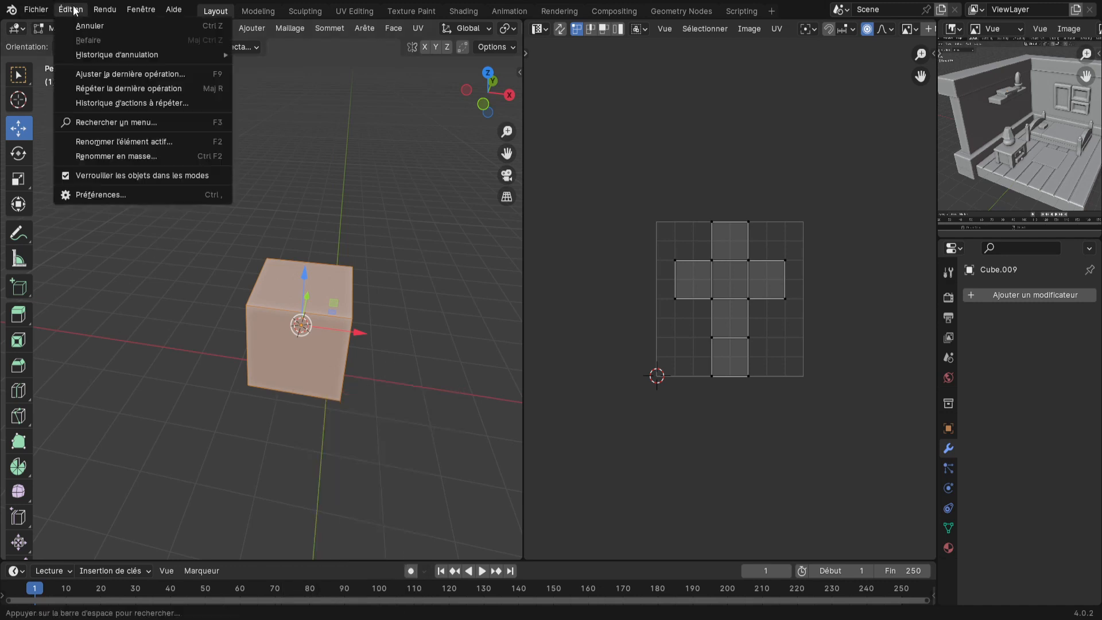
left_click(101, 198)
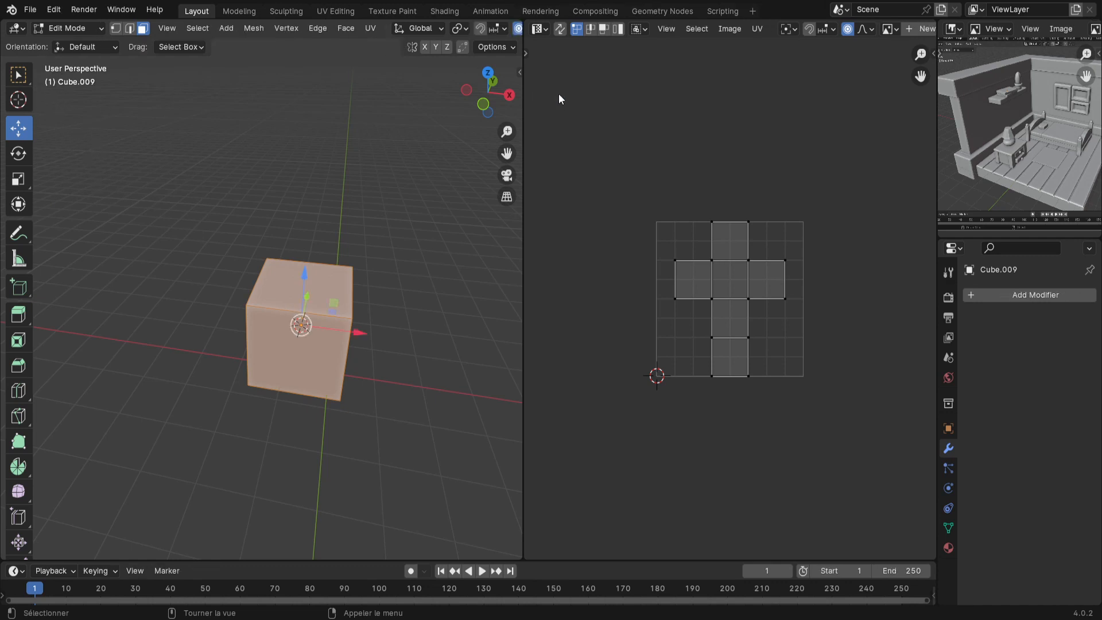
Step: Review the UV mapping options for the selected faces and examine the cube from several sides
middle_click_drag(448, 318, 351, 364)
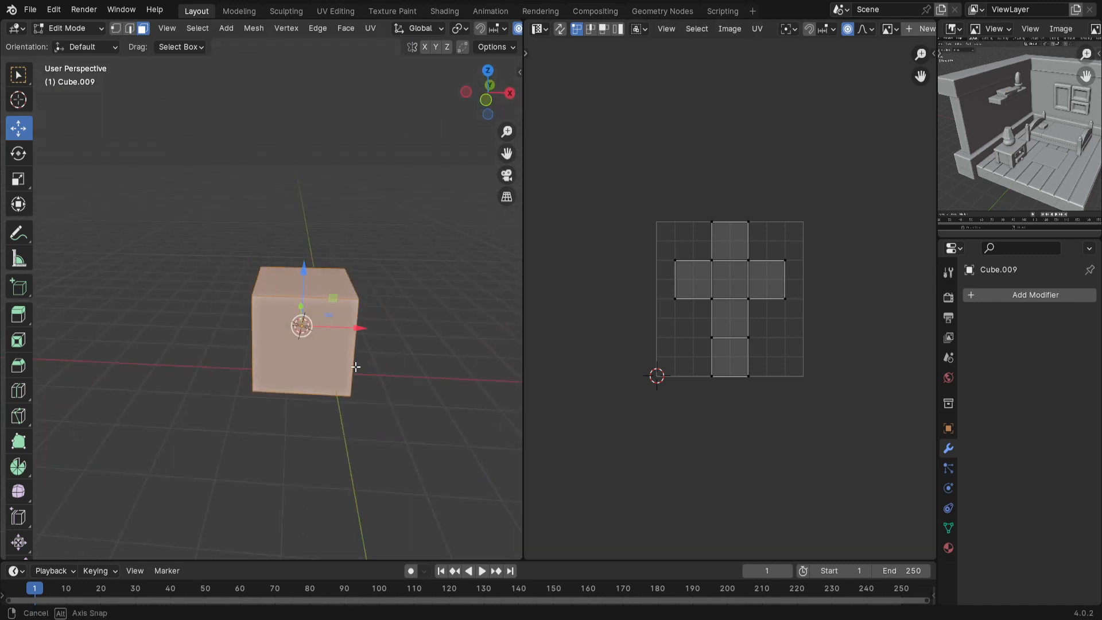
key("u")
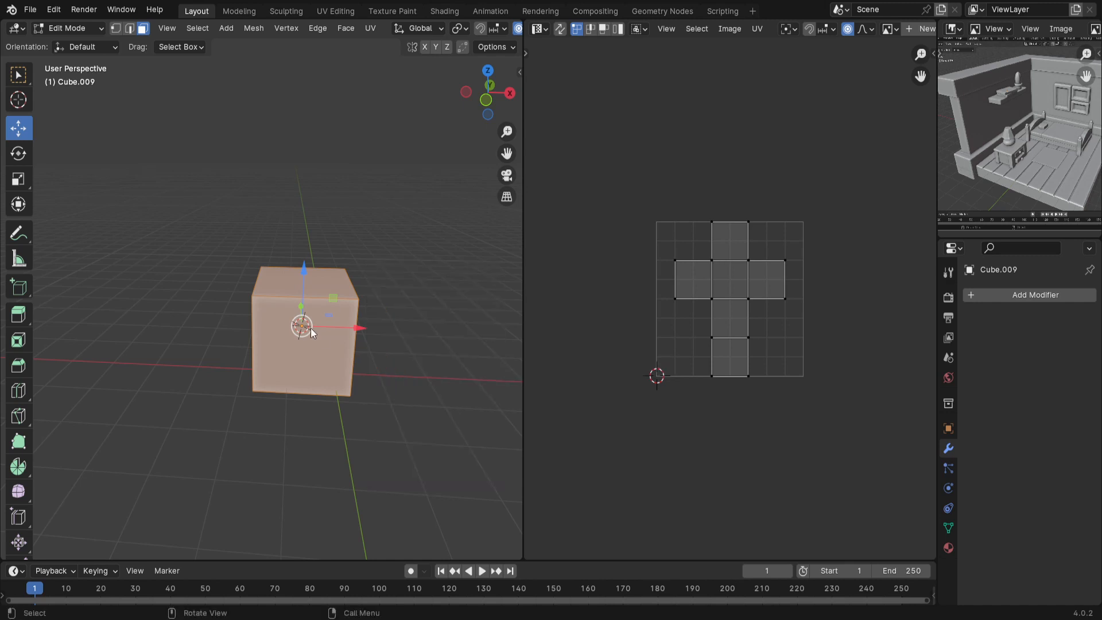
middle_click_drag(381, 396, 403, 405)
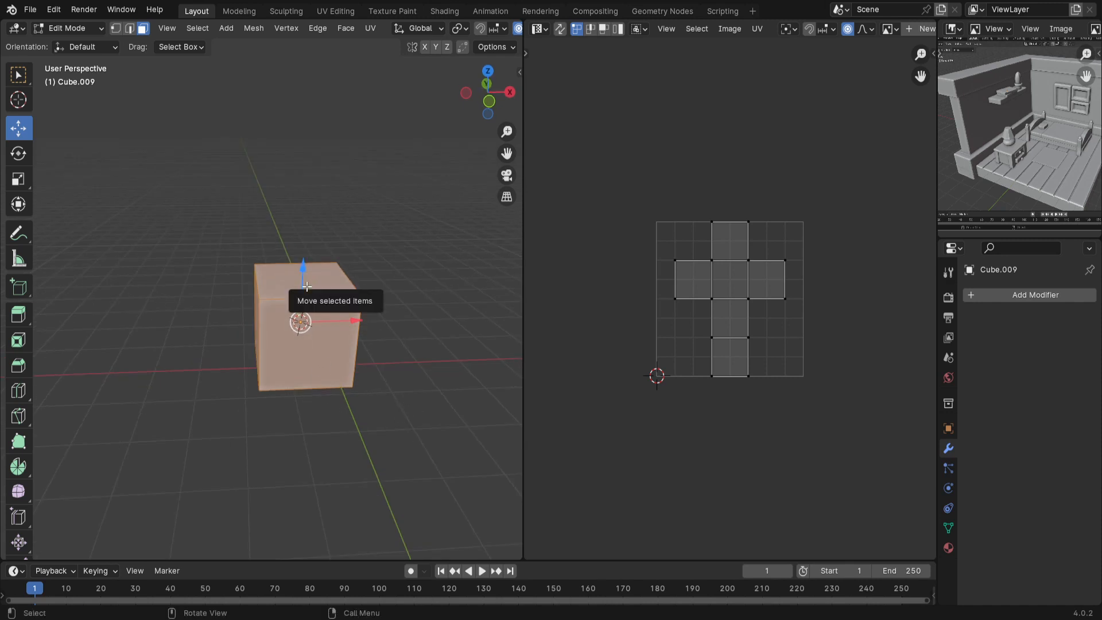
key("u")
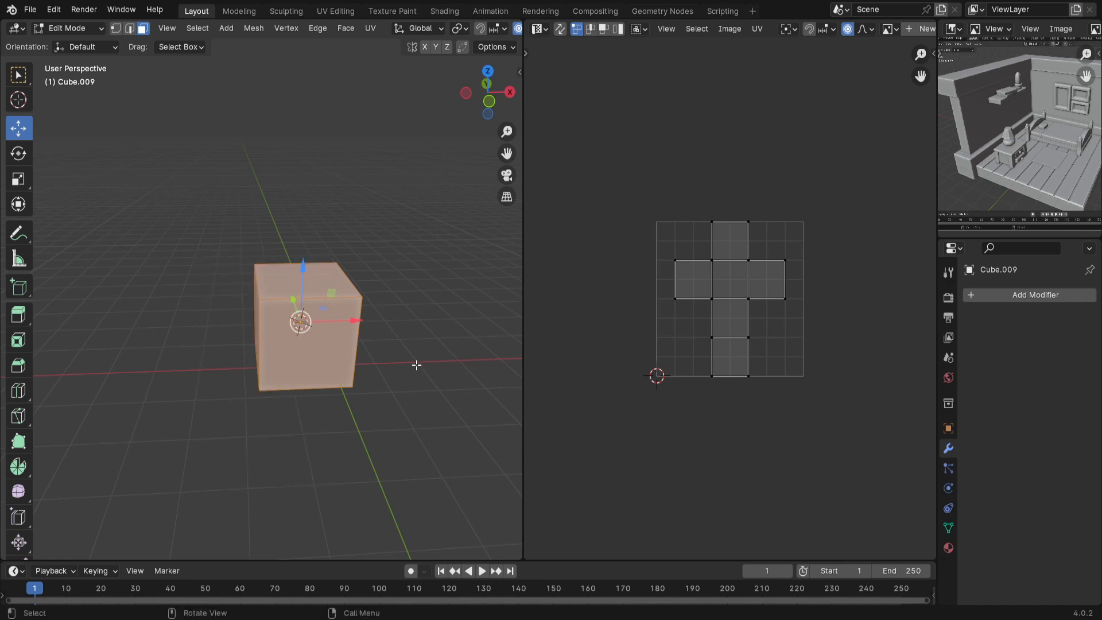
middle_click_drag(298, 413, 378, 430)
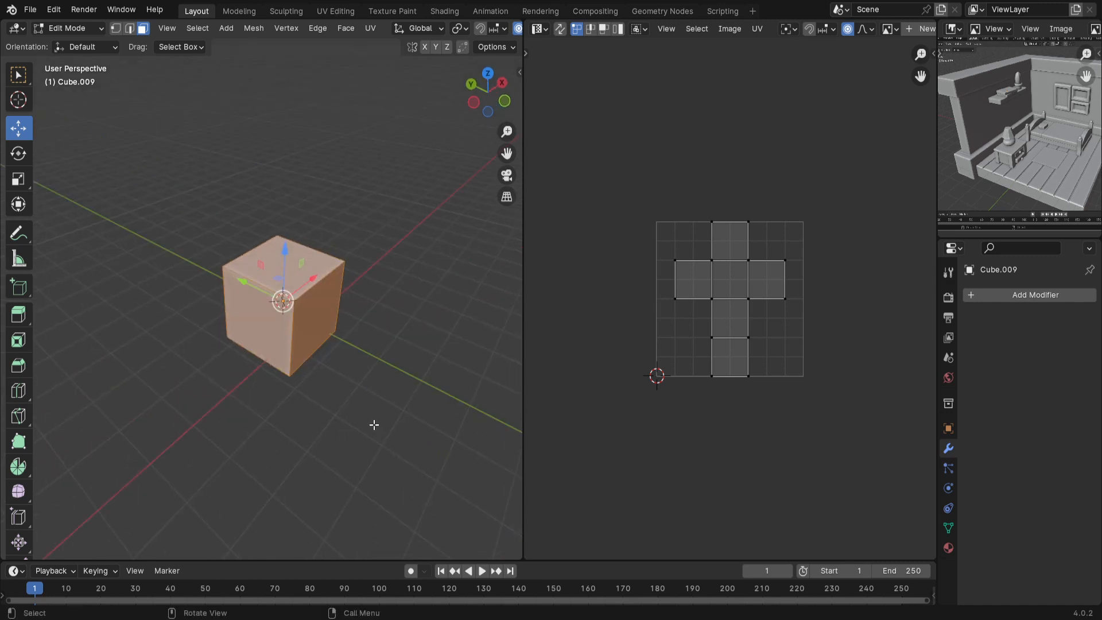
scroll(374, 425, "up", 8)
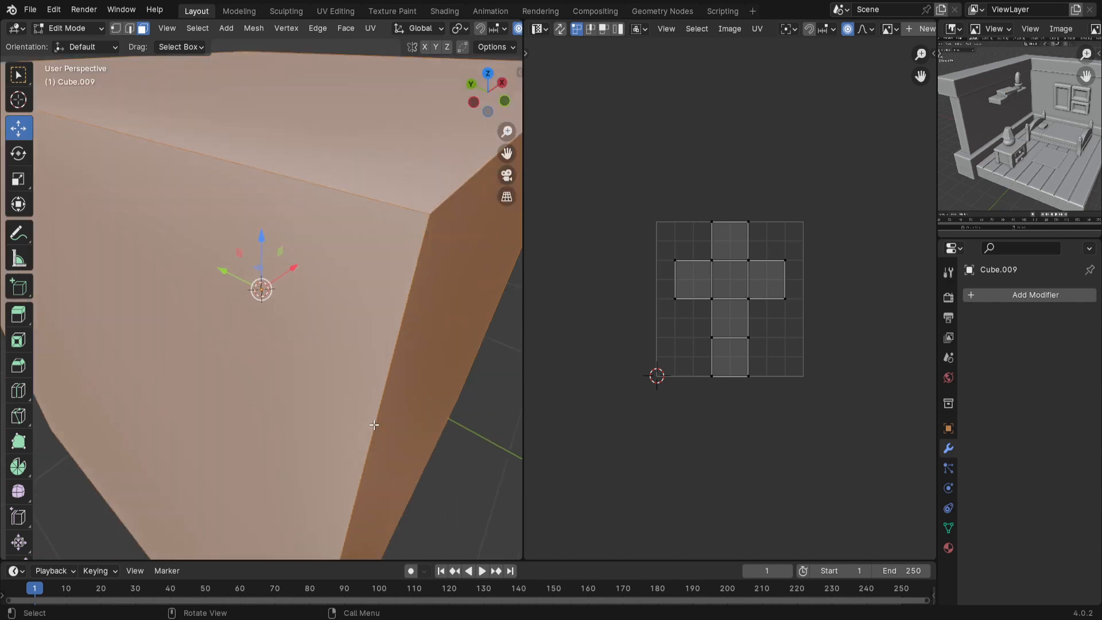
scroll(374, 425, "down", 8)
middle_click_drag(381, 423, 428, 473)
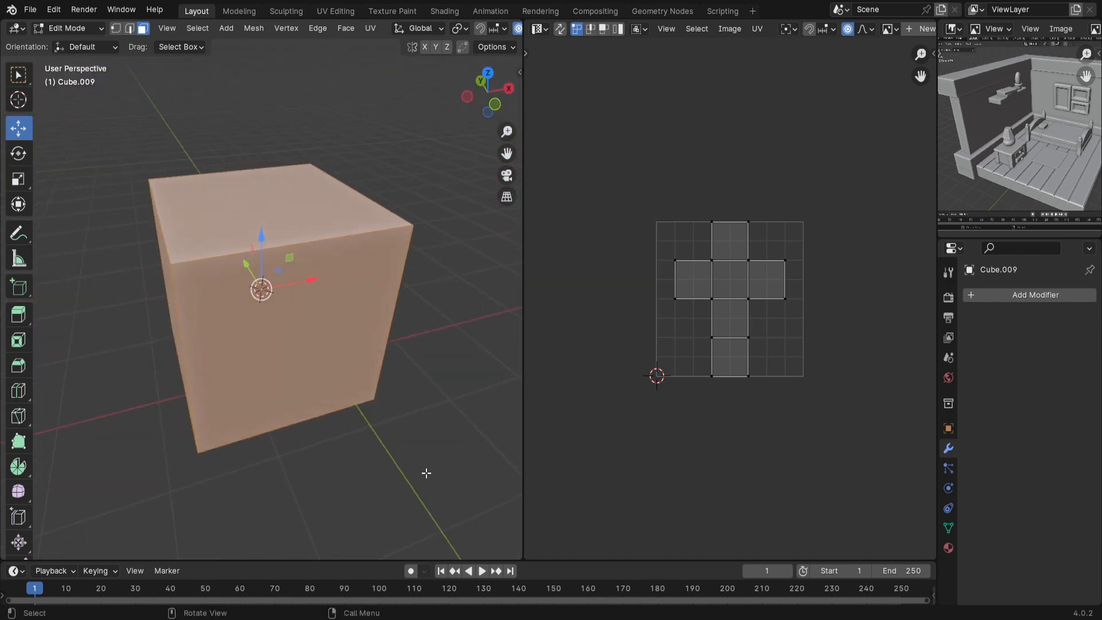
middle_click_drag(238, 351, 243, 356, "shift")
middle_click_drag(229, 401, 293, 406)
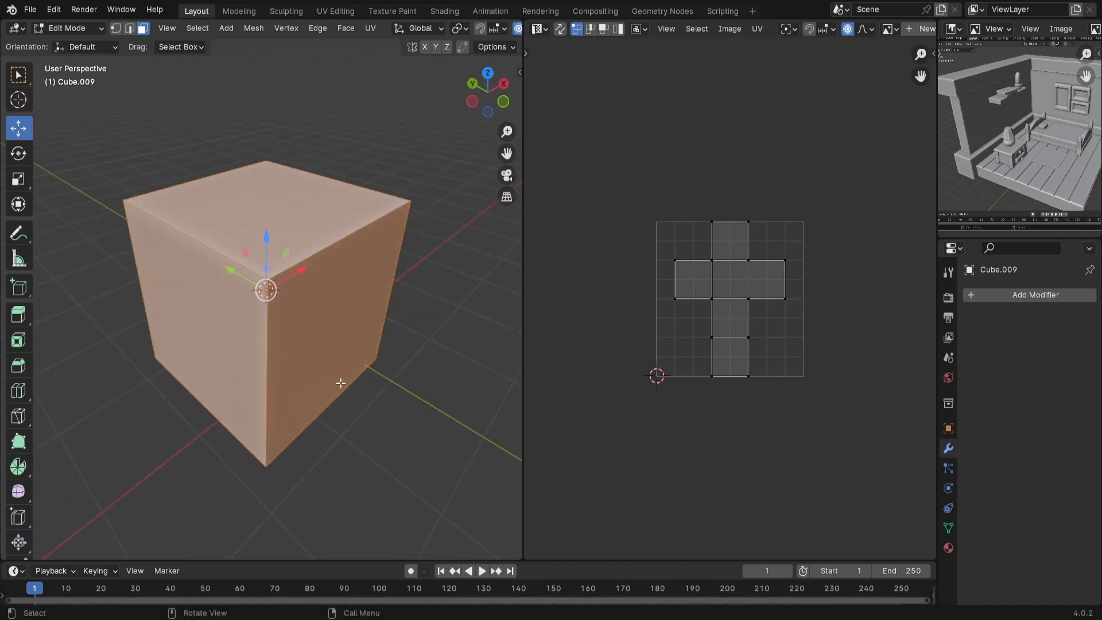
Step: Deselect the faces, switch to edge selection, and select the cube's four vertical edges
left_click(374, 430)
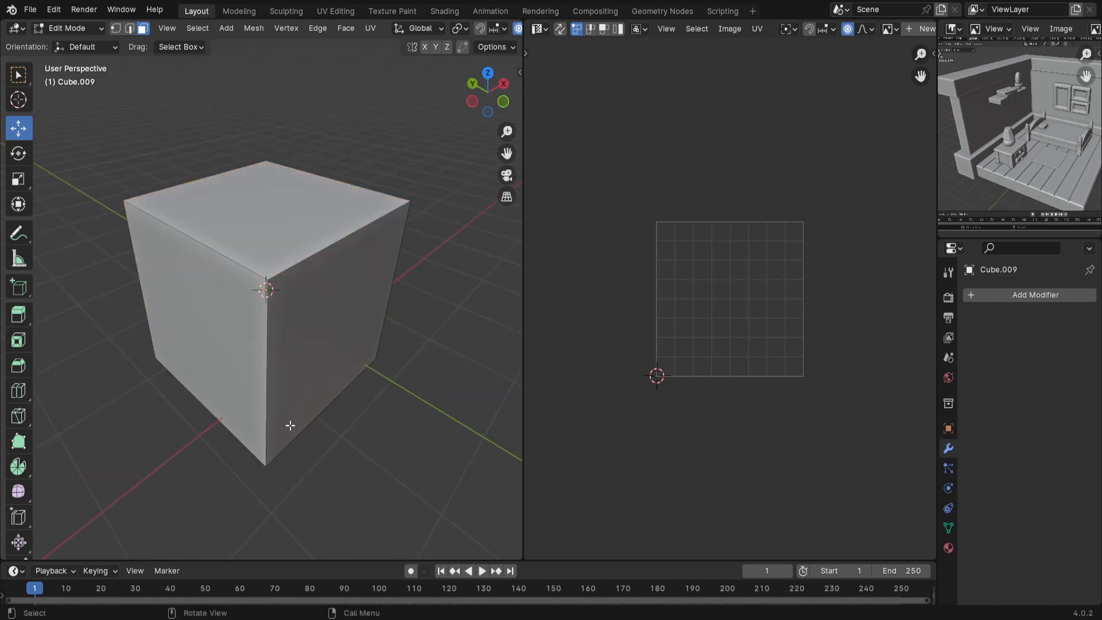
middle_click_drag(286, 387, 160, 339)
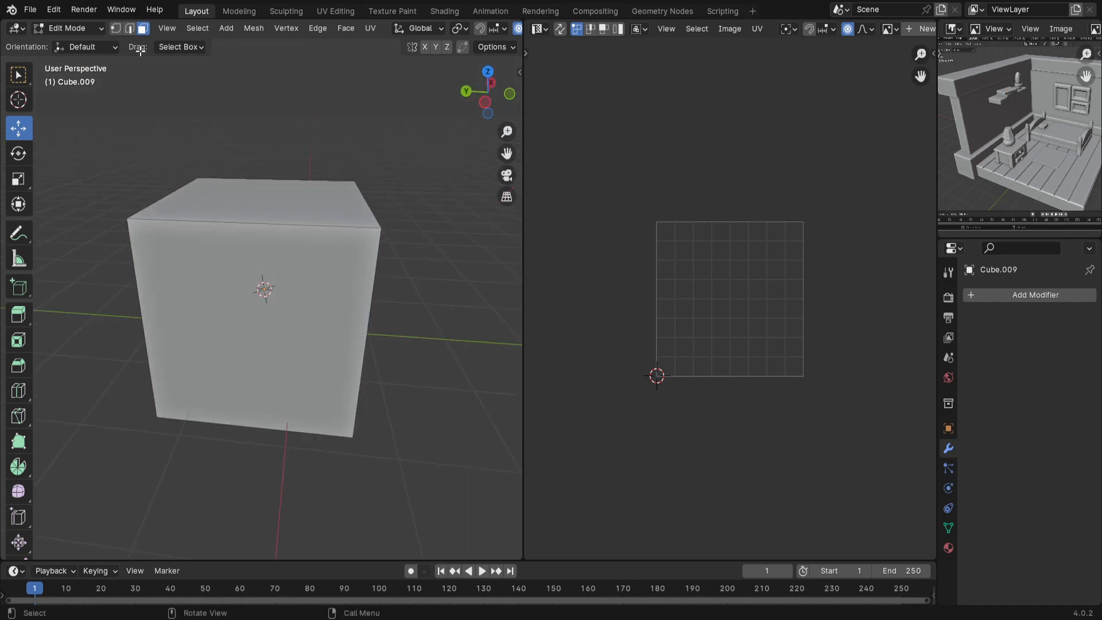
left_click(130, 30)
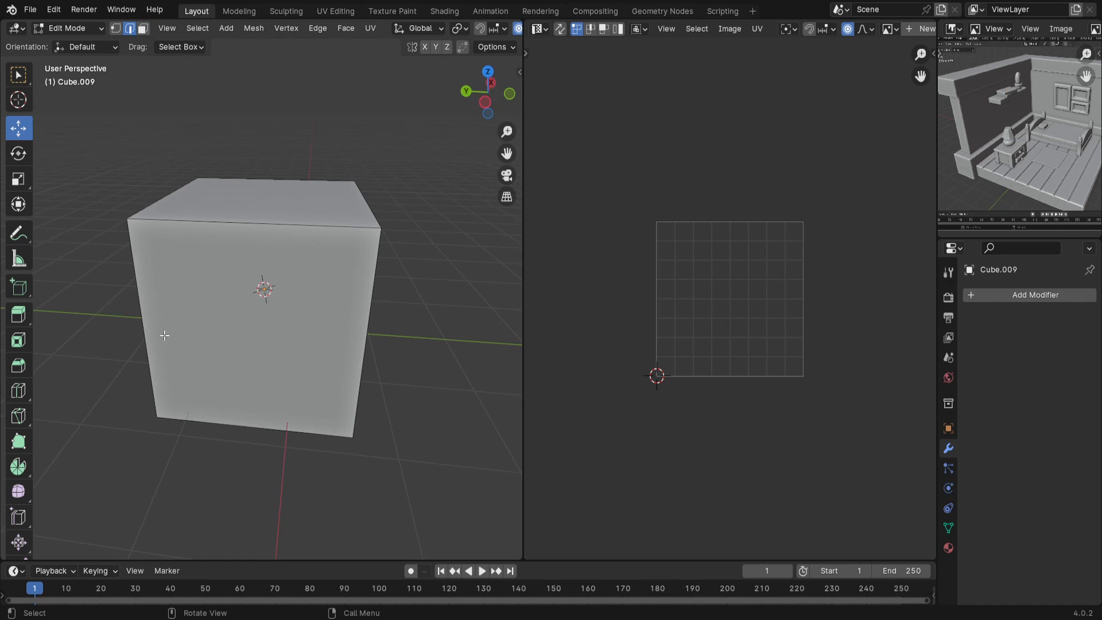
left_click(143, 311)
middle_click_drag(184, 394, 234, 401)
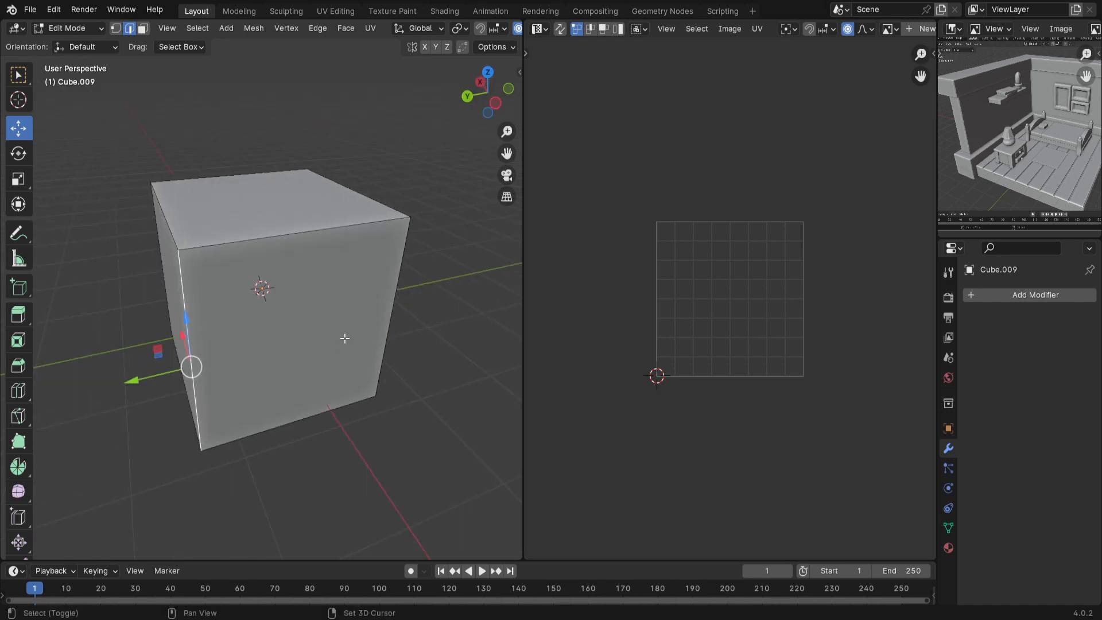
middle_click_drag(393, 293, 416, 375)
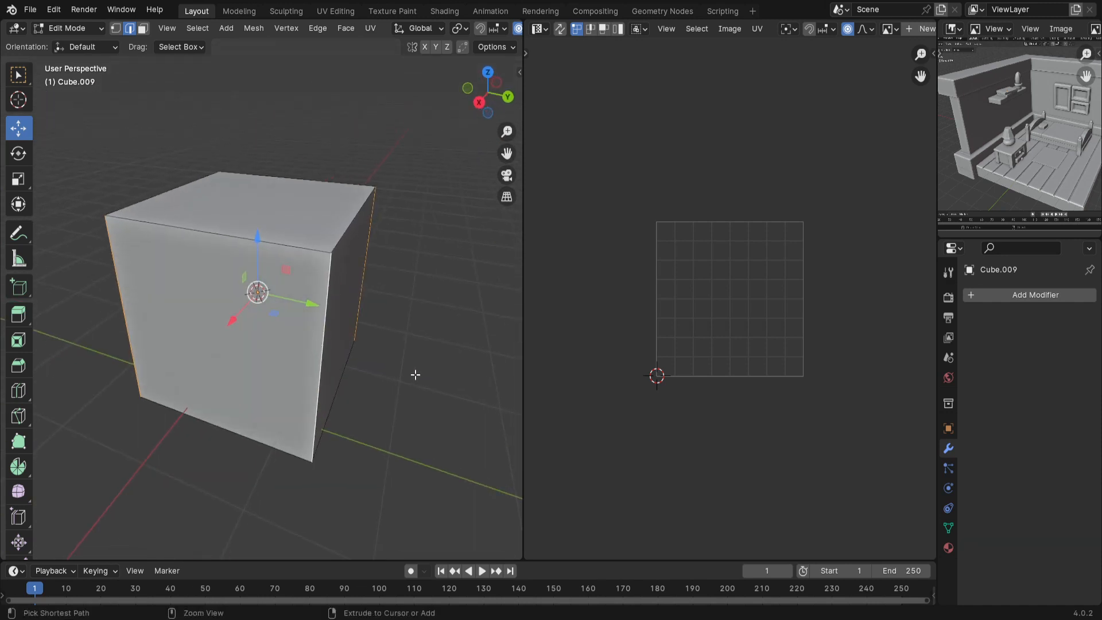
Step: Mark the cube's four selected vertical edges as seams, then deselect them and check the seams around the cube
left_click(369, 31)
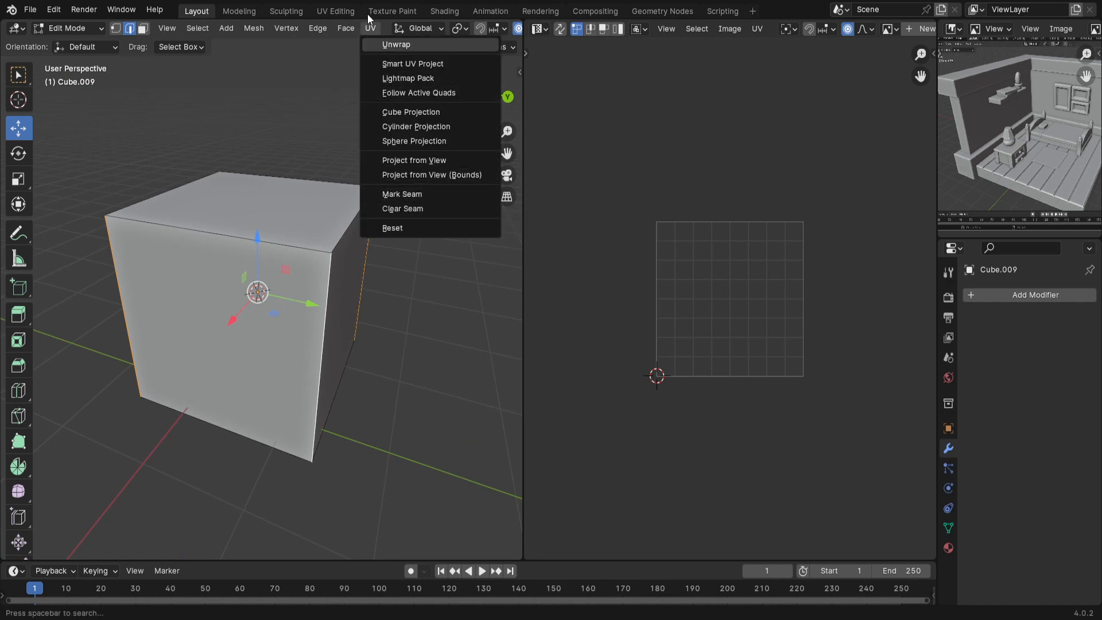
left_click(402, 194)
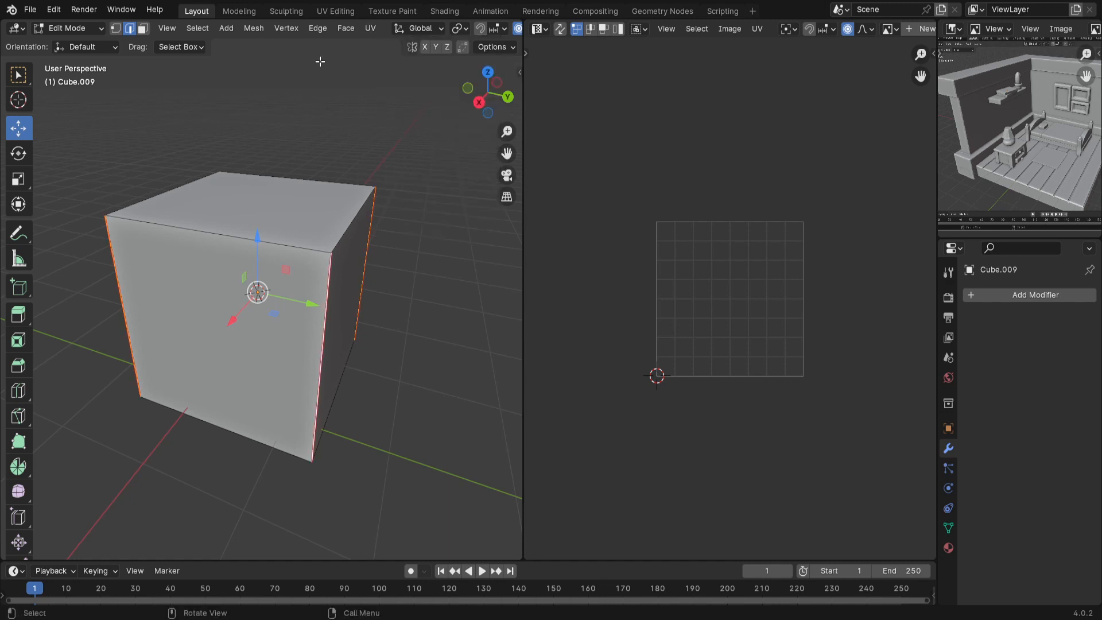
middle_click_drag(355, 387, 420, 396)
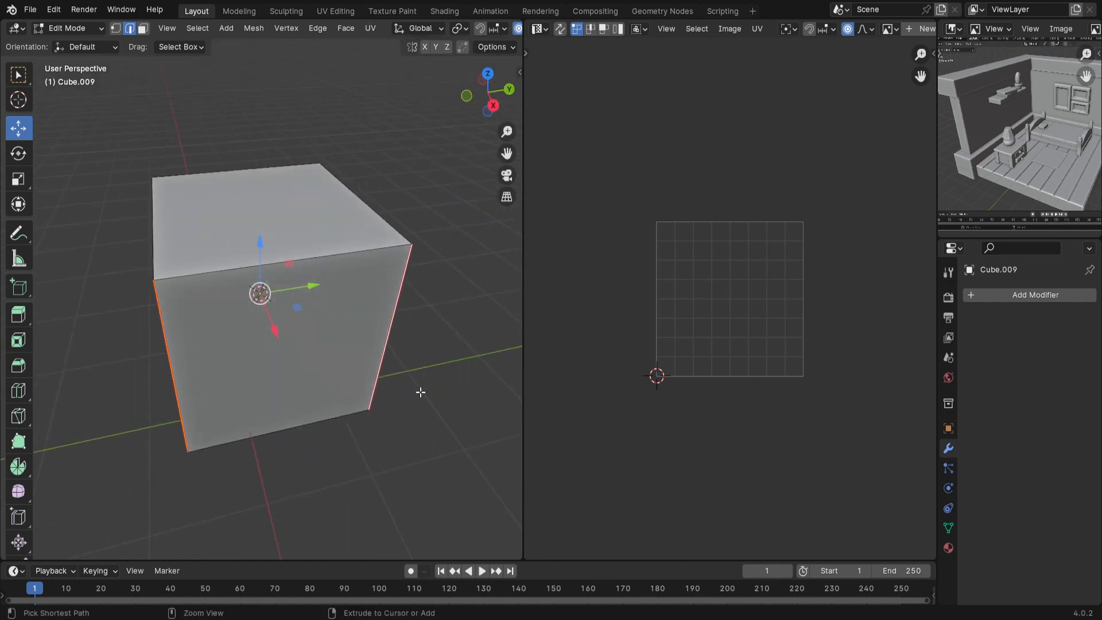
key("ctrl+e")
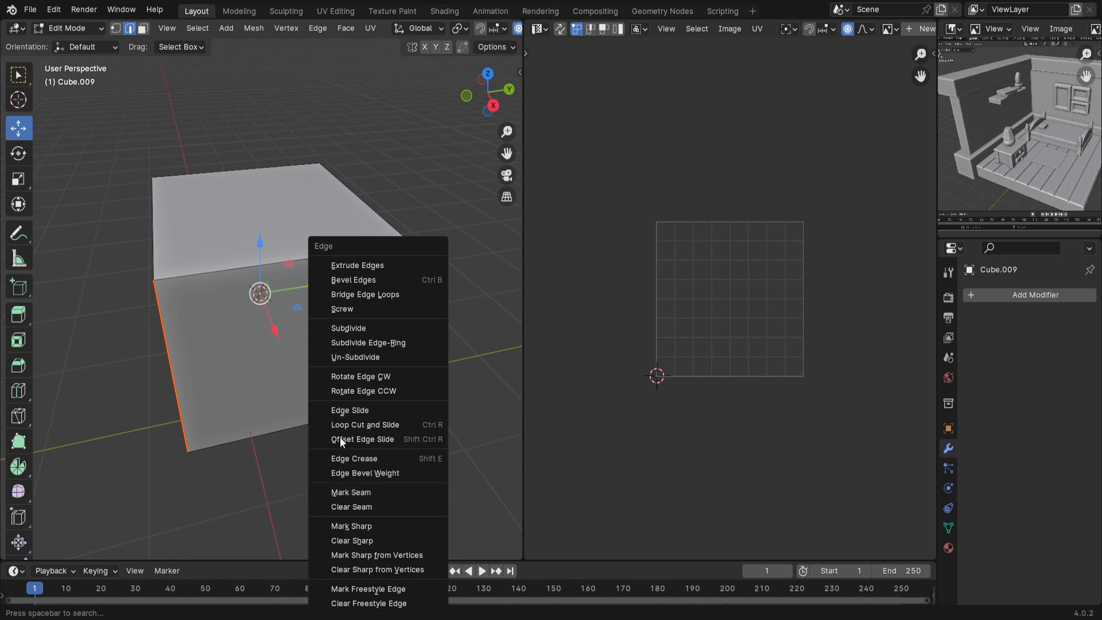
left_click(316, 486)
middle_click_drag(317, 482, 348, 414)
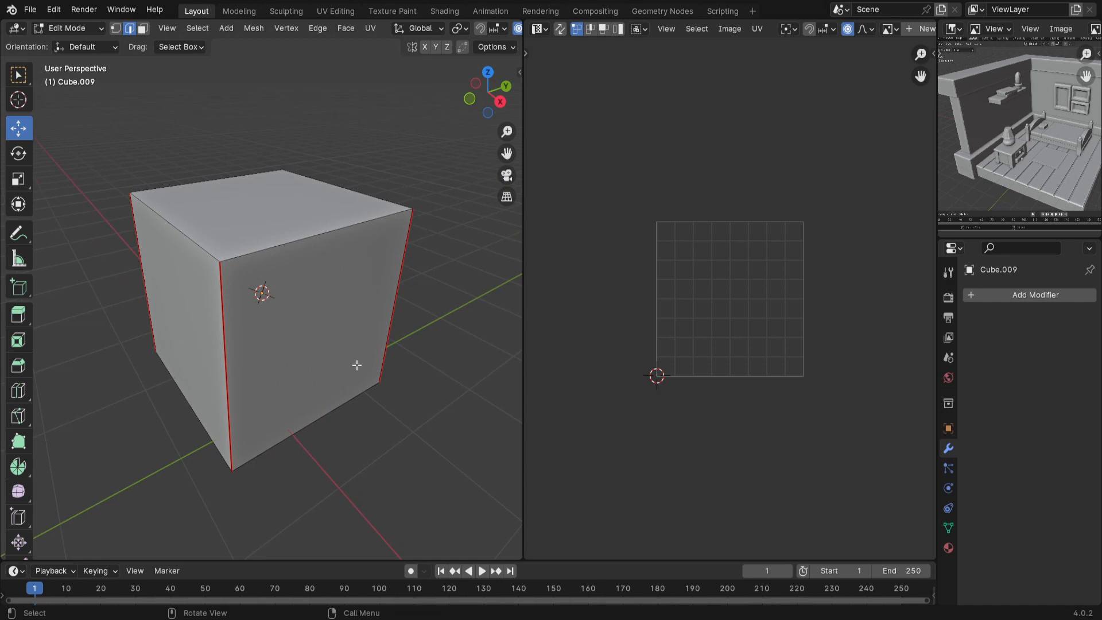
middle_click_drag(463, 408, 346, 334)
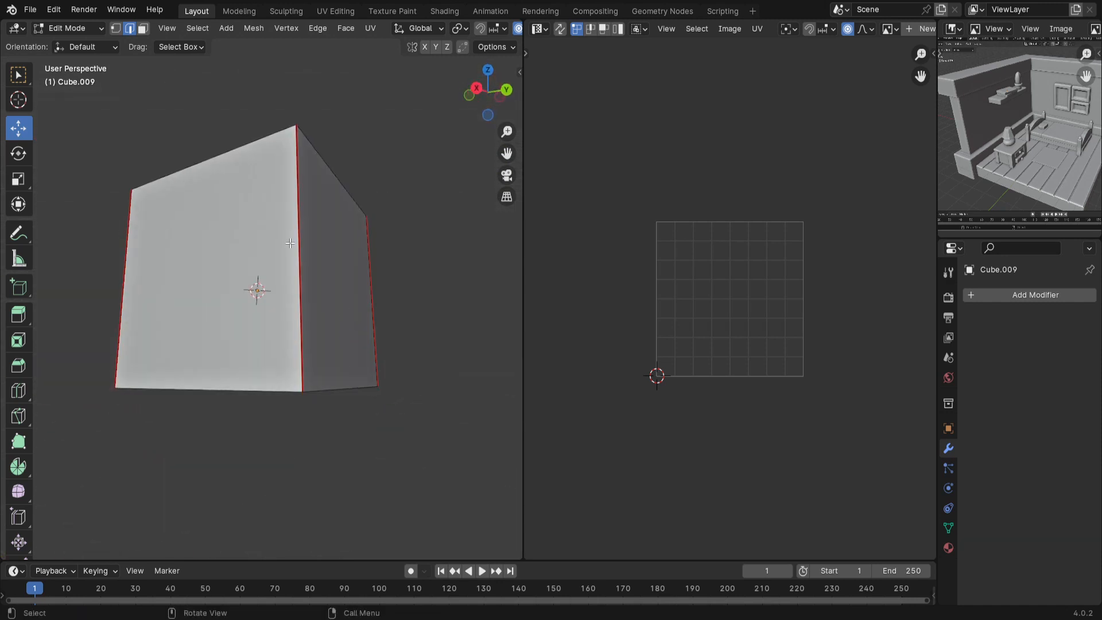
middle_click_drag(285, 405, 411, 456)
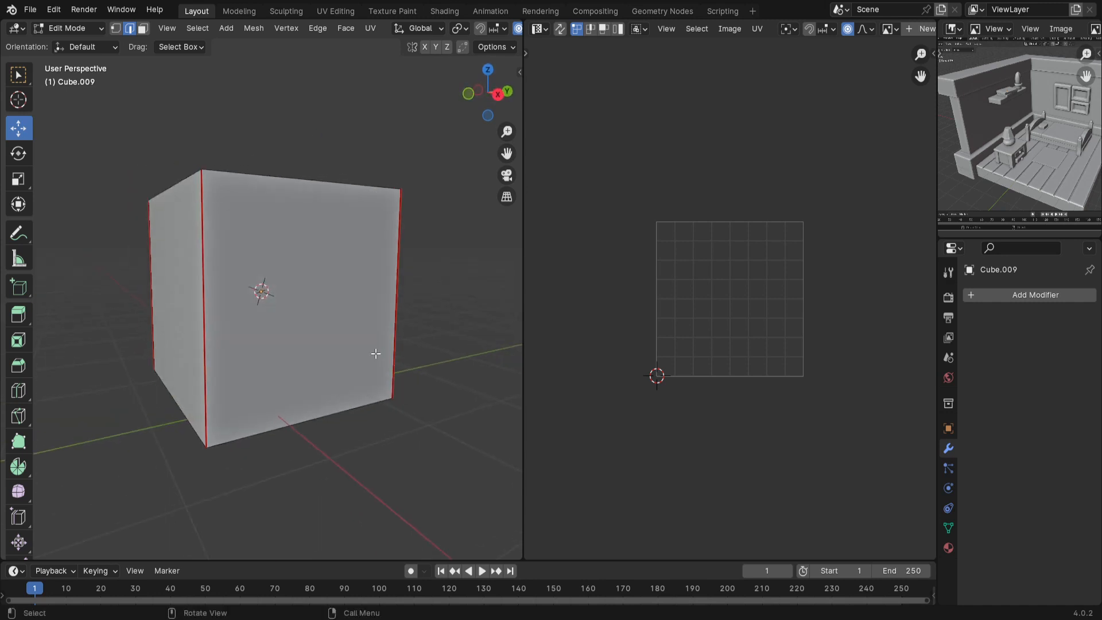
Step: Select the whole cube and unwrap it with only the four vertical edges as seams
key("u")
key("a")
key("u")
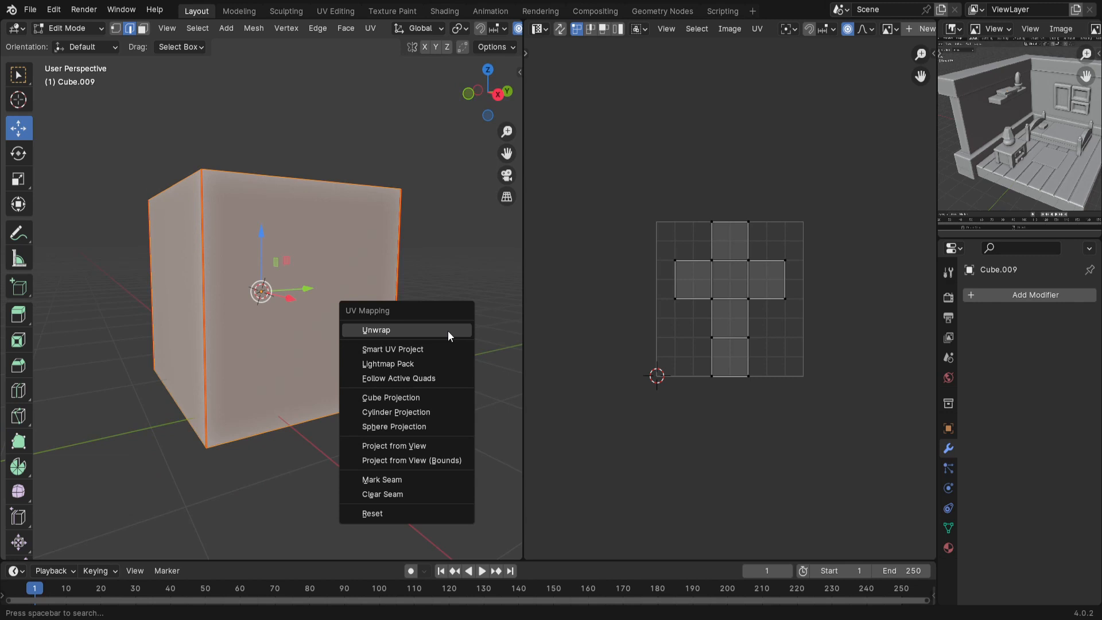
left_click(399, 334)
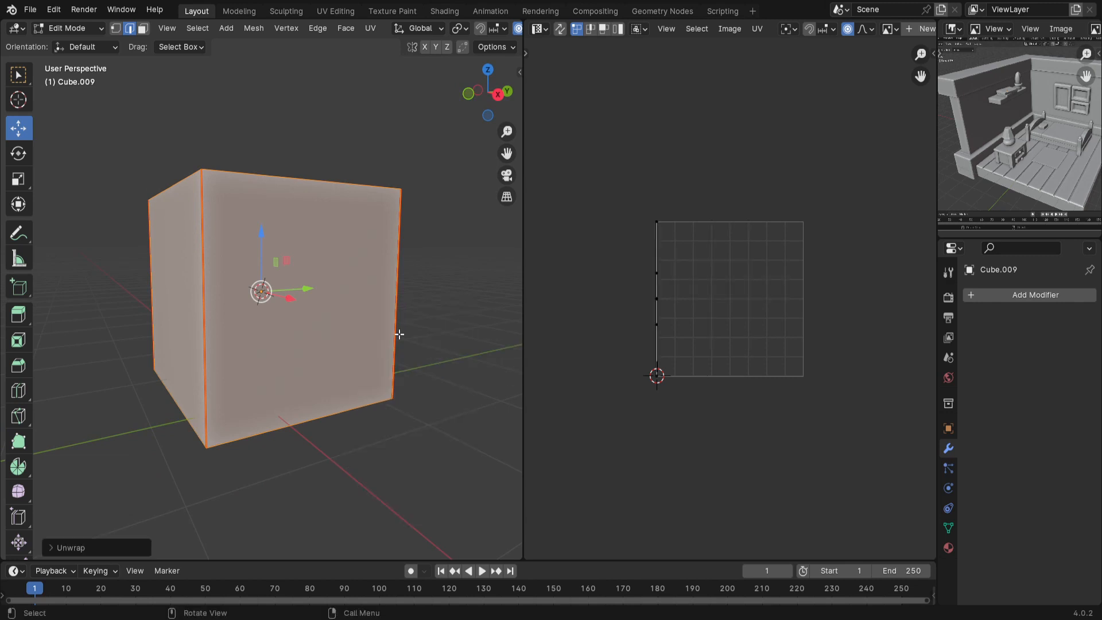
scroll(658, 327, "up", 1)
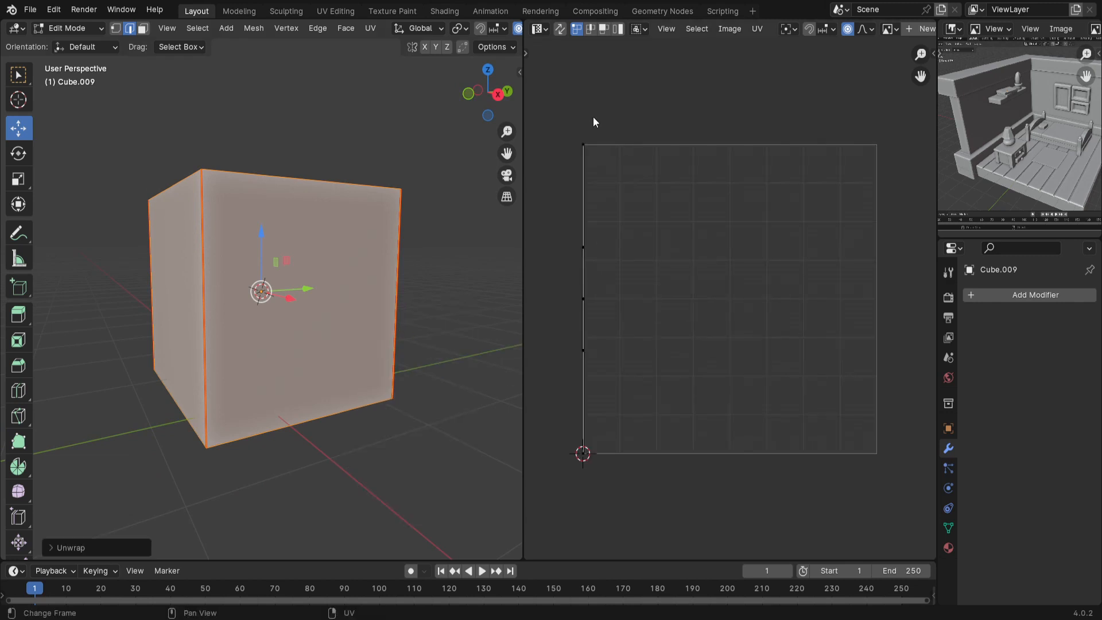
middle_click_drag(325, 246, 349, 334)
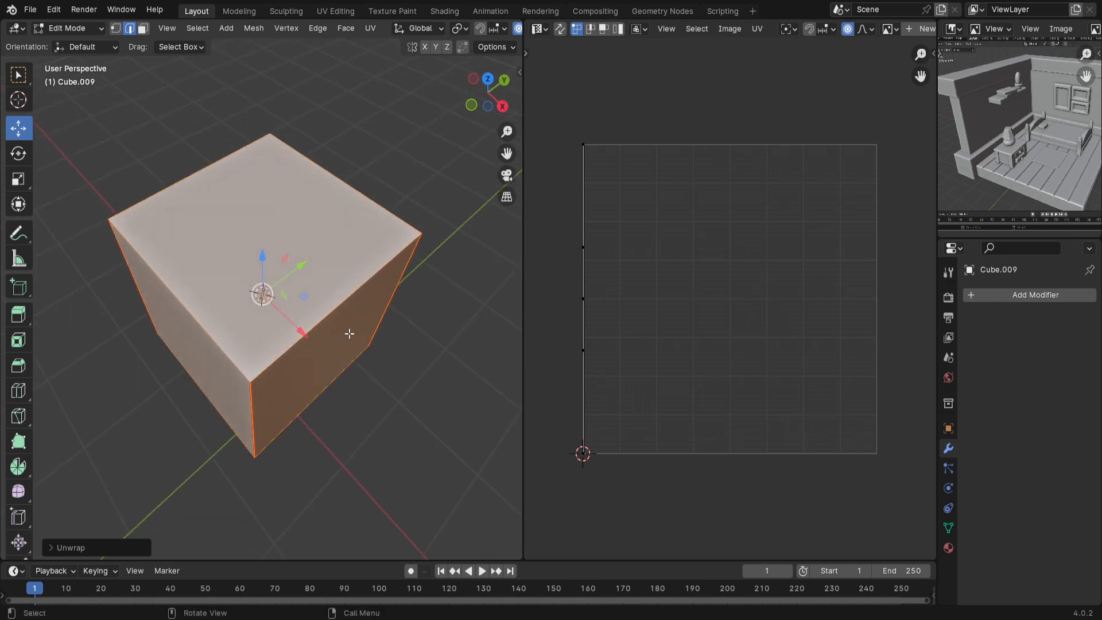
Step: Select three of the four edges bordering the cube's top face and mark them as seams, leaving one edge as a hinge
left_click(411, 363)
middle_click_drag(411, 363, 401, 367)
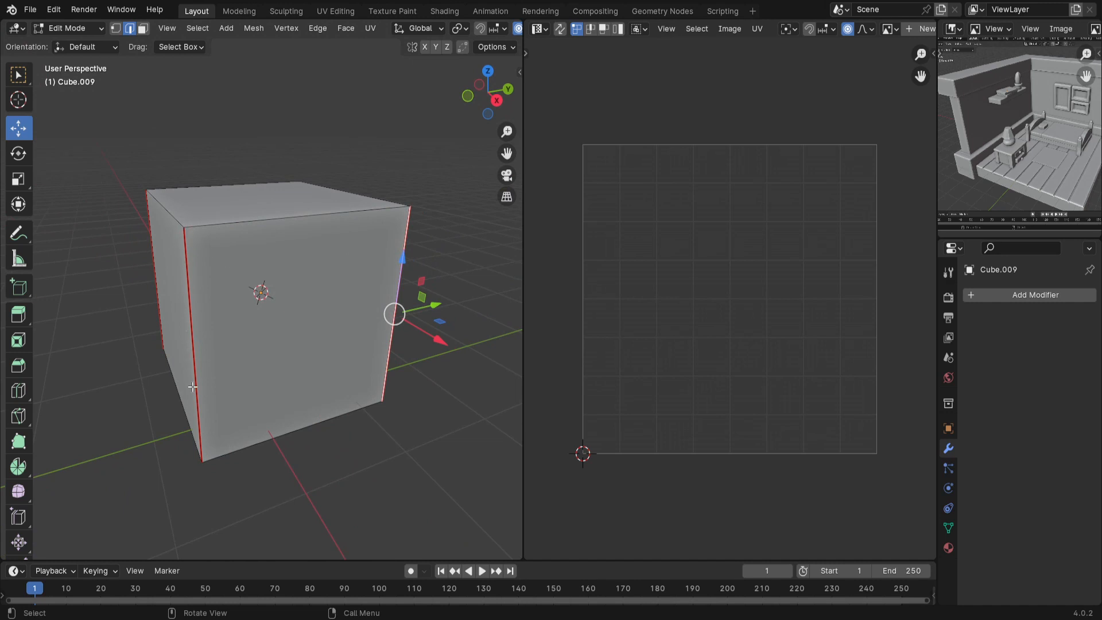
middle_click_drag(404, 372, 291, 293)
middle_click_drag(432, 317, 387, 224)
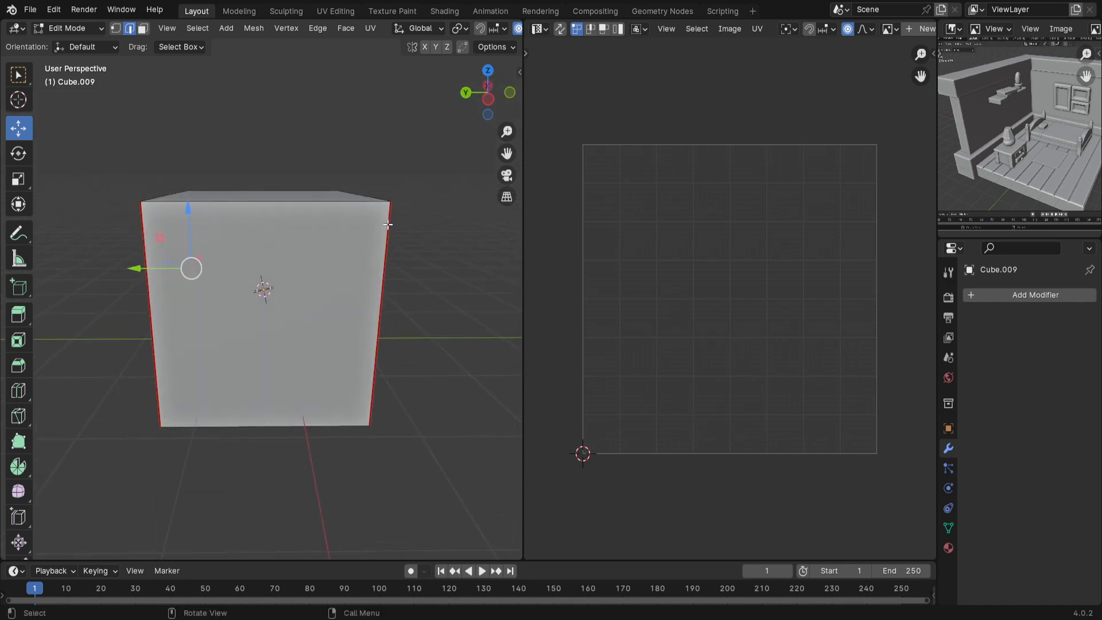
middle_click_drag(278, 388, 394, 418)
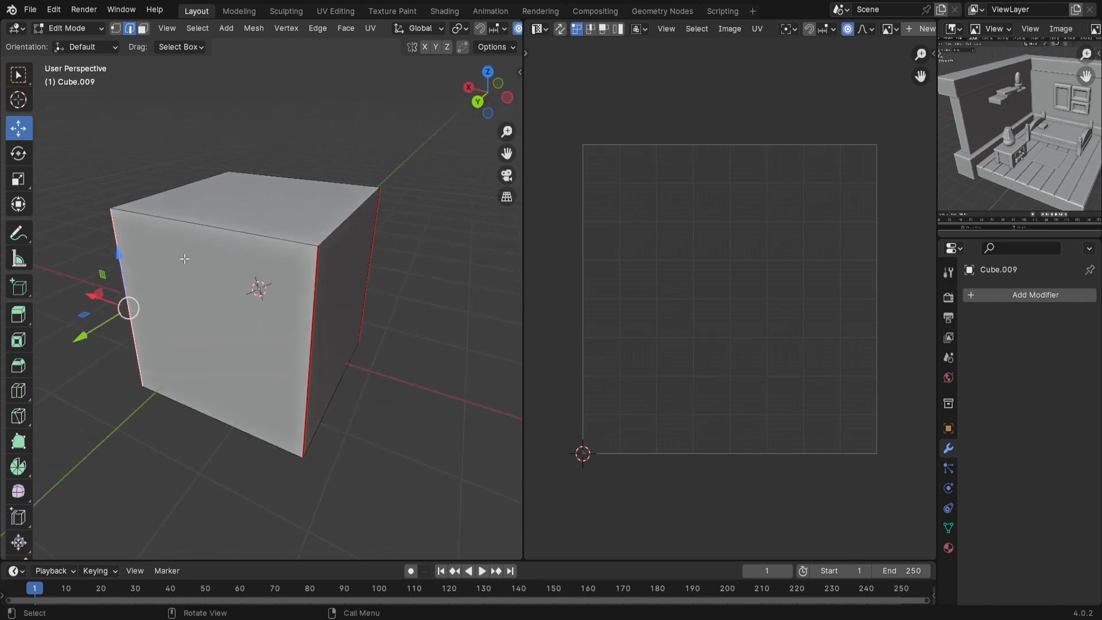
middle_click_drag(184, 259, 266, 207)
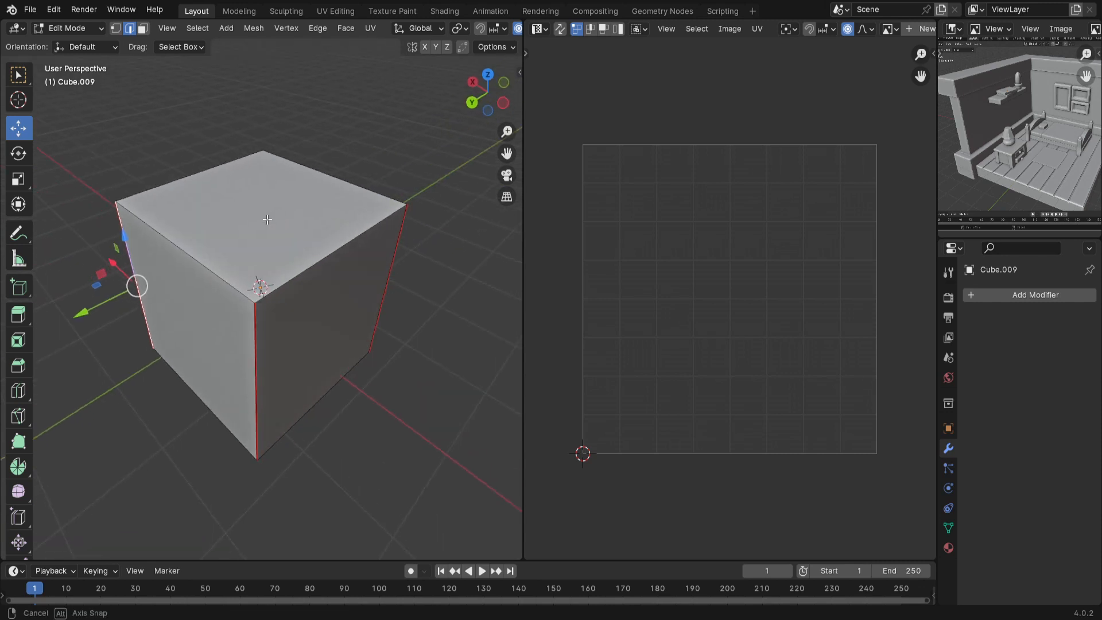
left_click(154, 233)
left_click(346, 246, "shift")
left_click(344, 190, "shift")
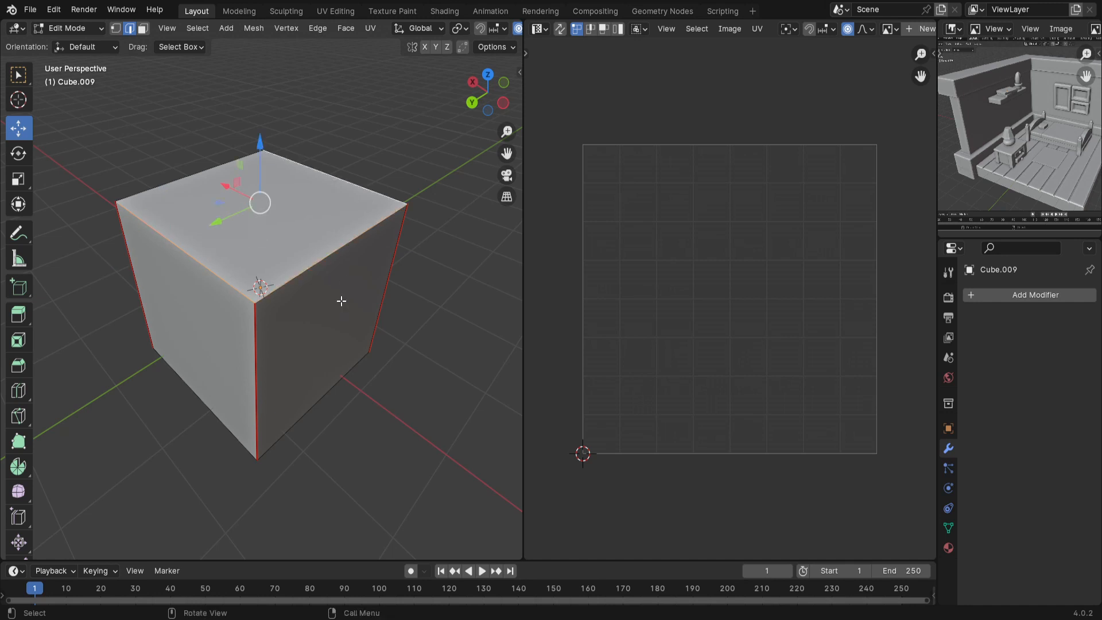
key("ctrl+e")
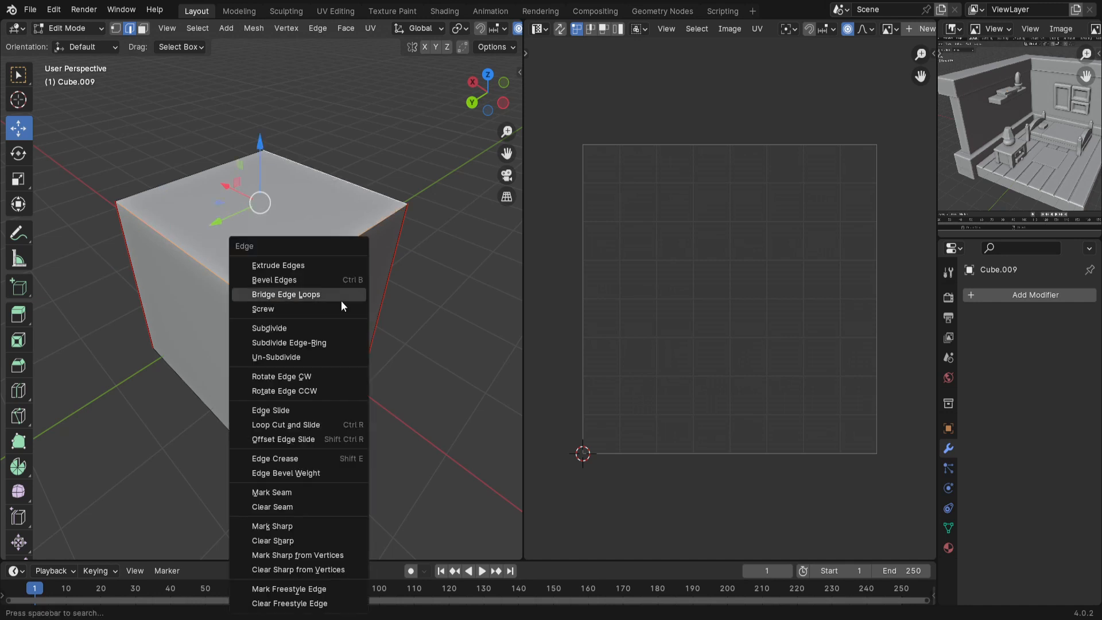
left_click(276, 492)
Step: Deselect everything and examine the vertical and top seams from several sides of the cube
middle_click_drag(248, 443, 301, 432)
left_click(447, 410)
middle_click_drag(482, 413, 439, 405)
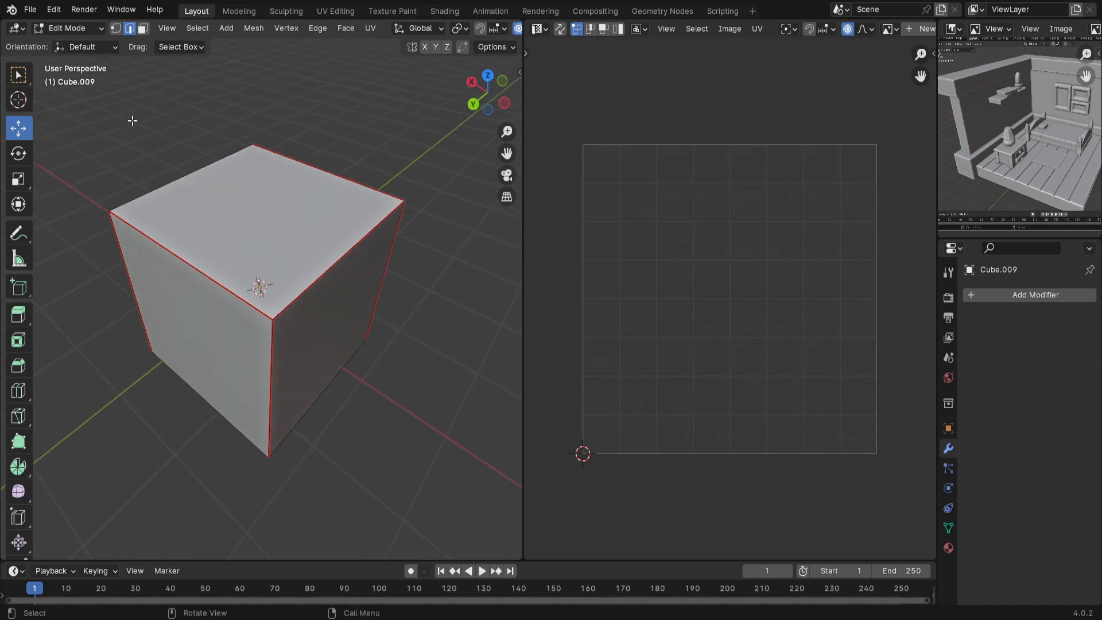
left_click(355, 381)
key("alt+a")
middle_click_drag(256, 423, 290, 386)
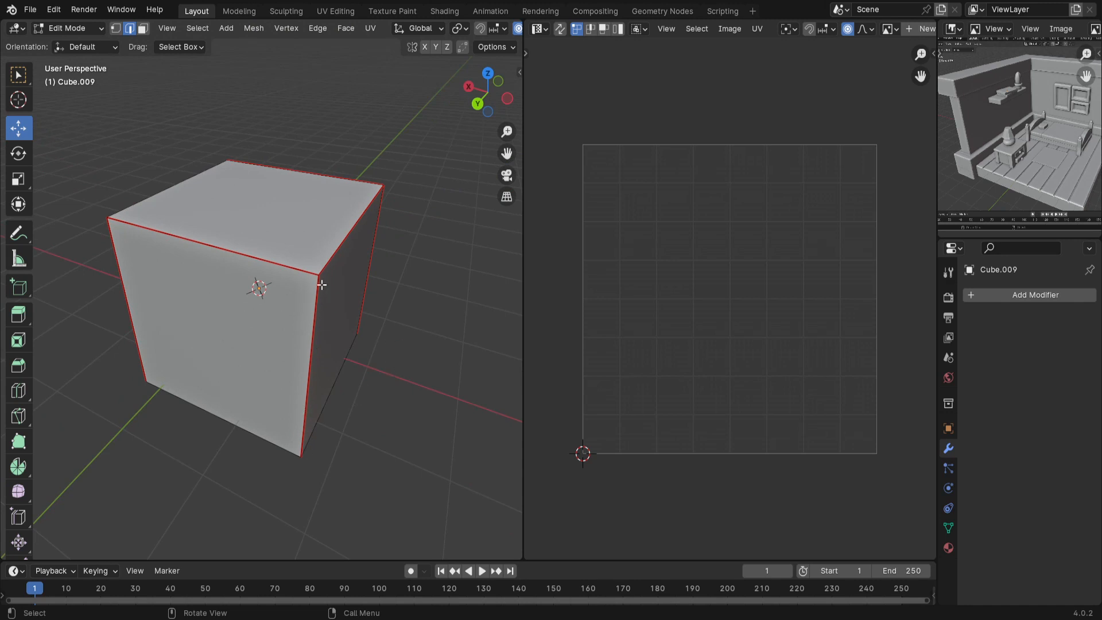
middle_click_drag(367, 369, 361, 291)
middle_click_drag(482, 315, 403, 302)
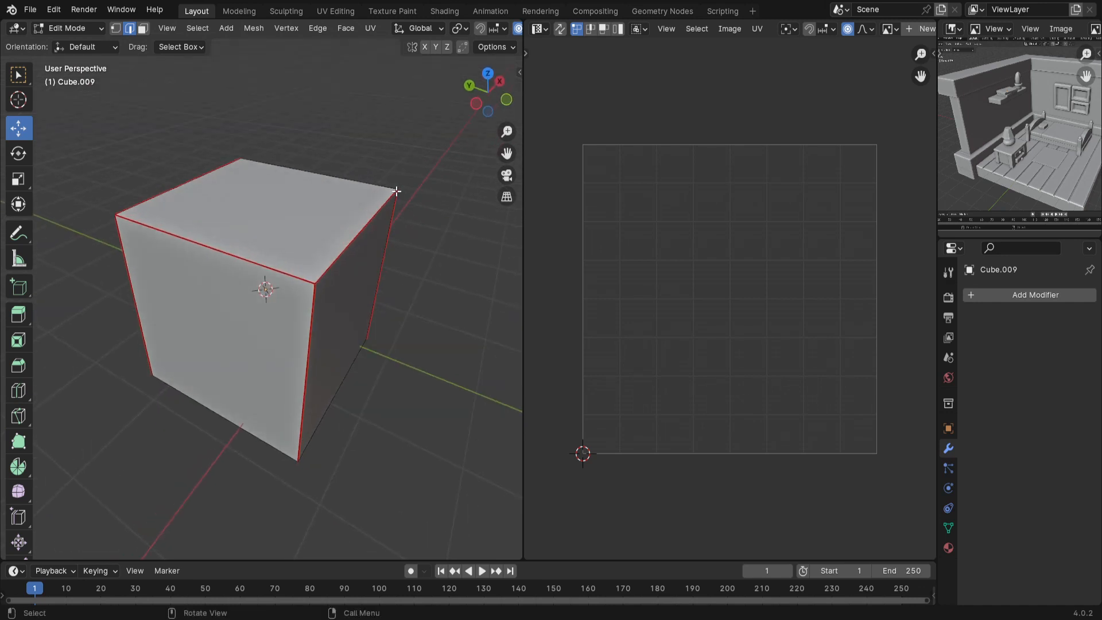
middle_click_drag(205, 298, 204, 334)
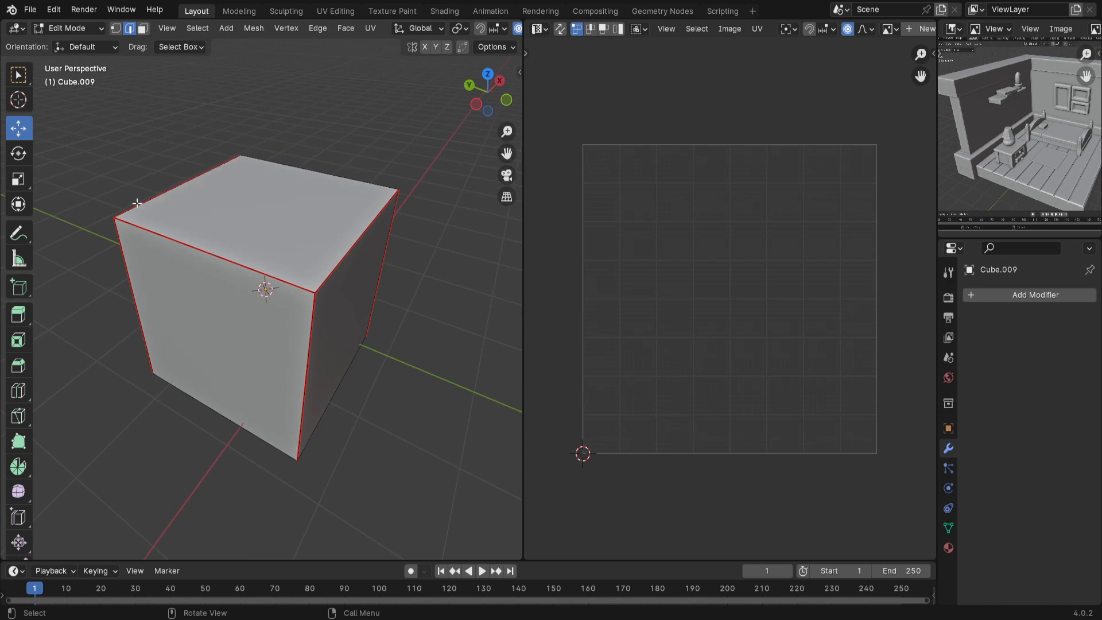
Step: Annotate a curved arrow rising from the cube's top face to show how it unfolds, then return to the Select Box tool
left_click(18, 233)
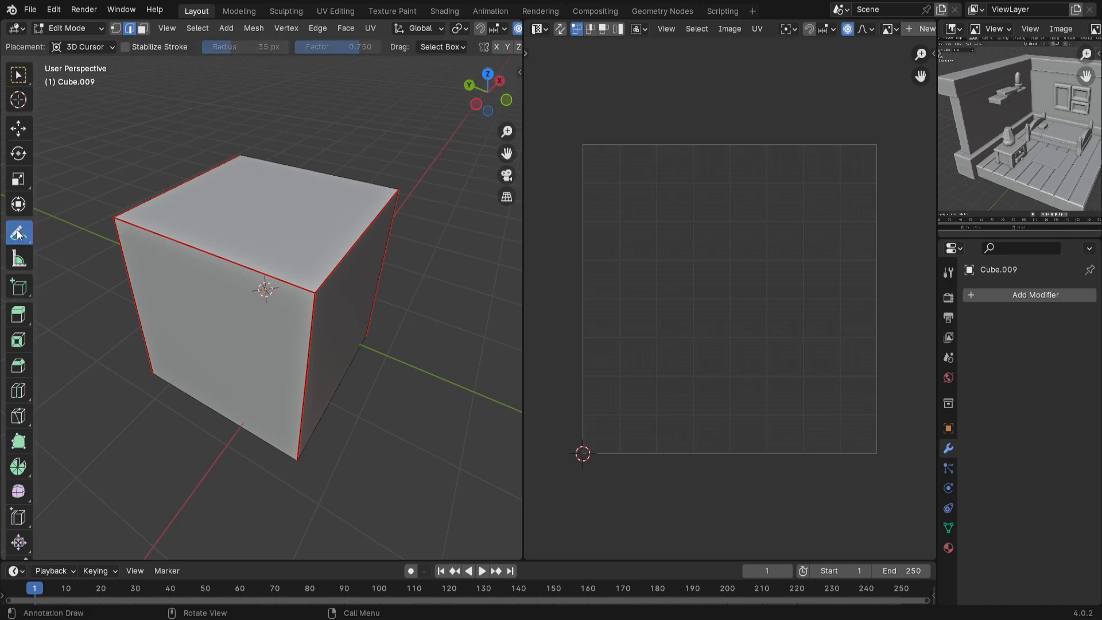
mouse_move(278, 201)
left_mouse_down()
mouse_move(356, 125)
mouse_move(334, 122)
mouse_move(378, 136)
left_mouse_up()
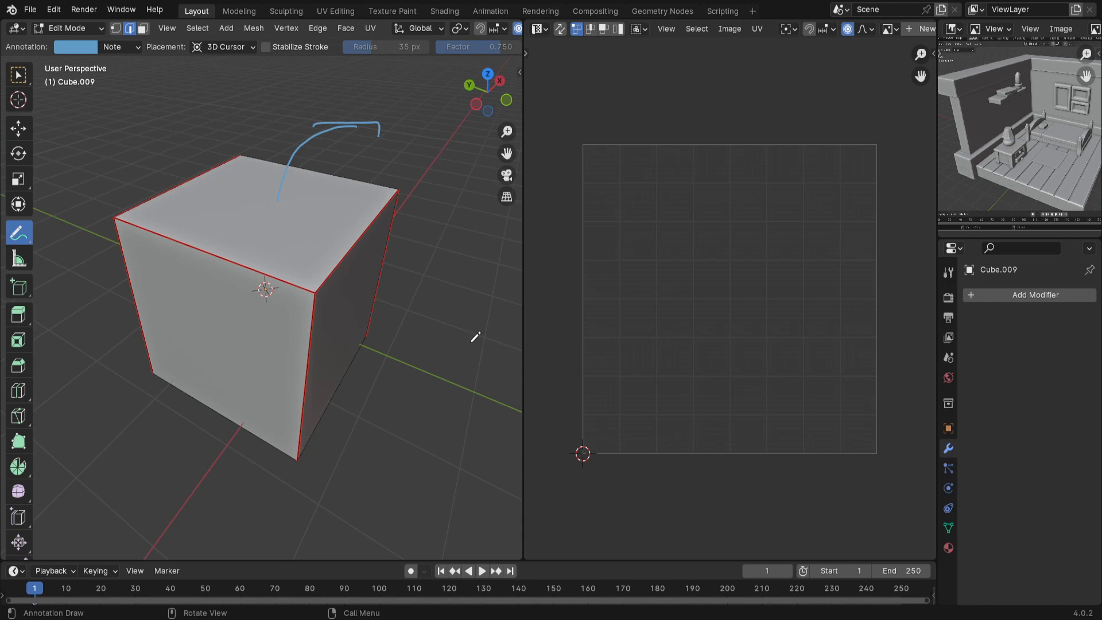
left_click(18, 75)
middle_click_drag(415, 386, 352, 280)
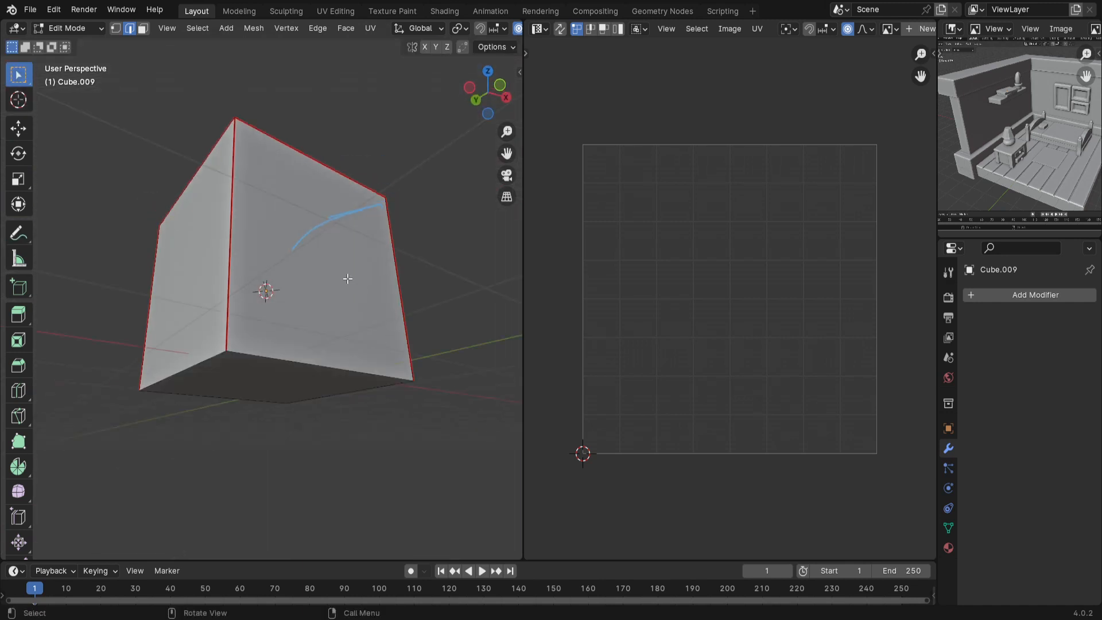
middle_click_drag(339, 374, 337, 401)
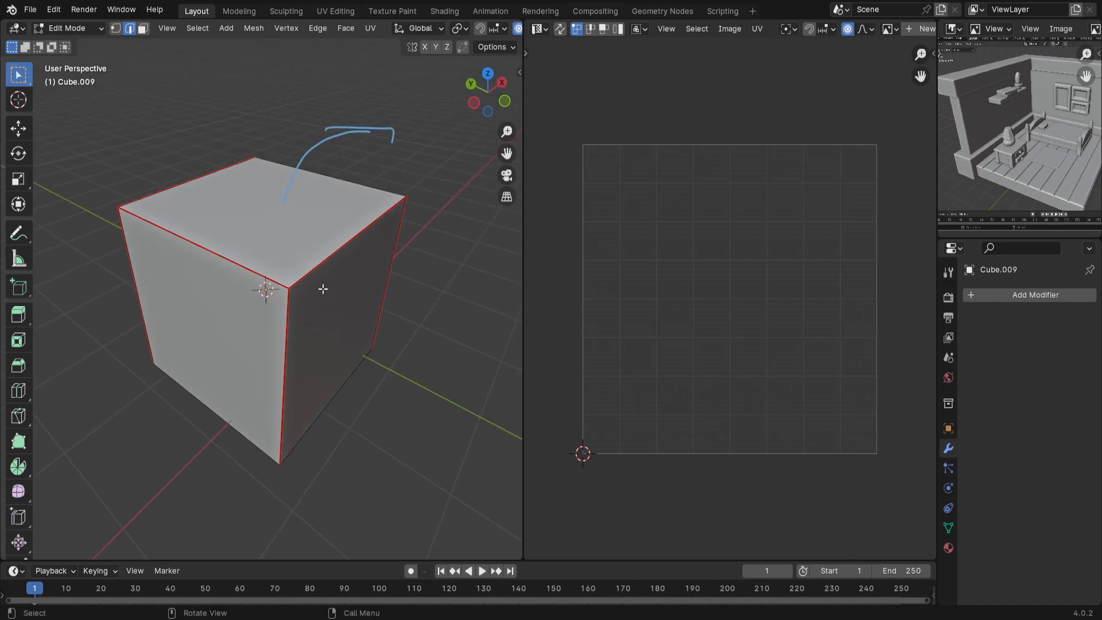
Step: Select the whole cube and unwrap it along the vertical and top seams
key("a")
key("u")
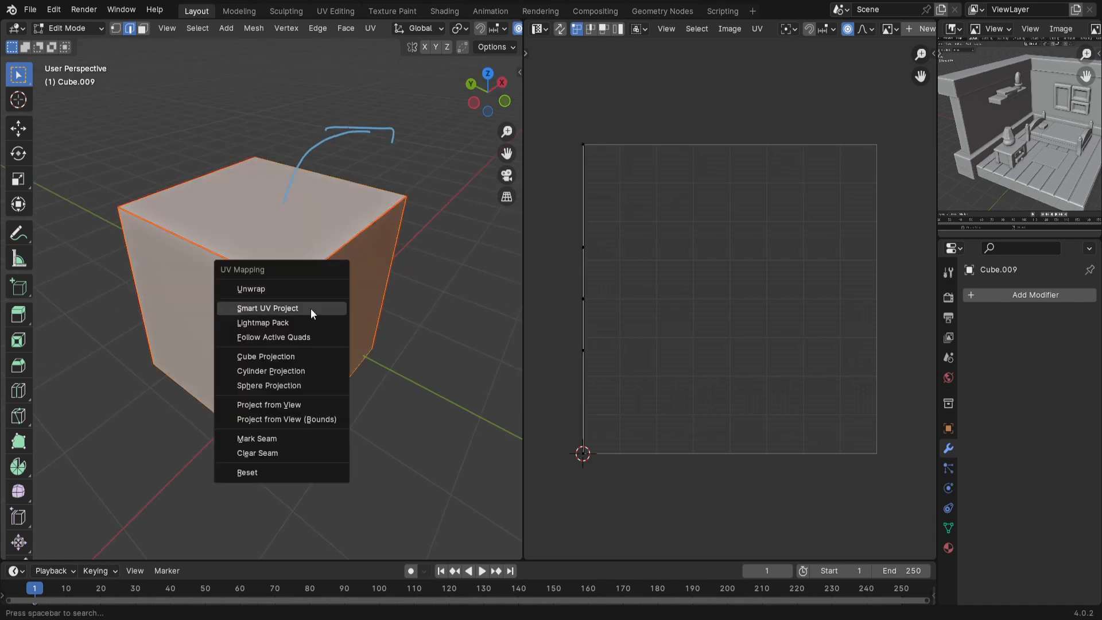
left_click(268, 287)
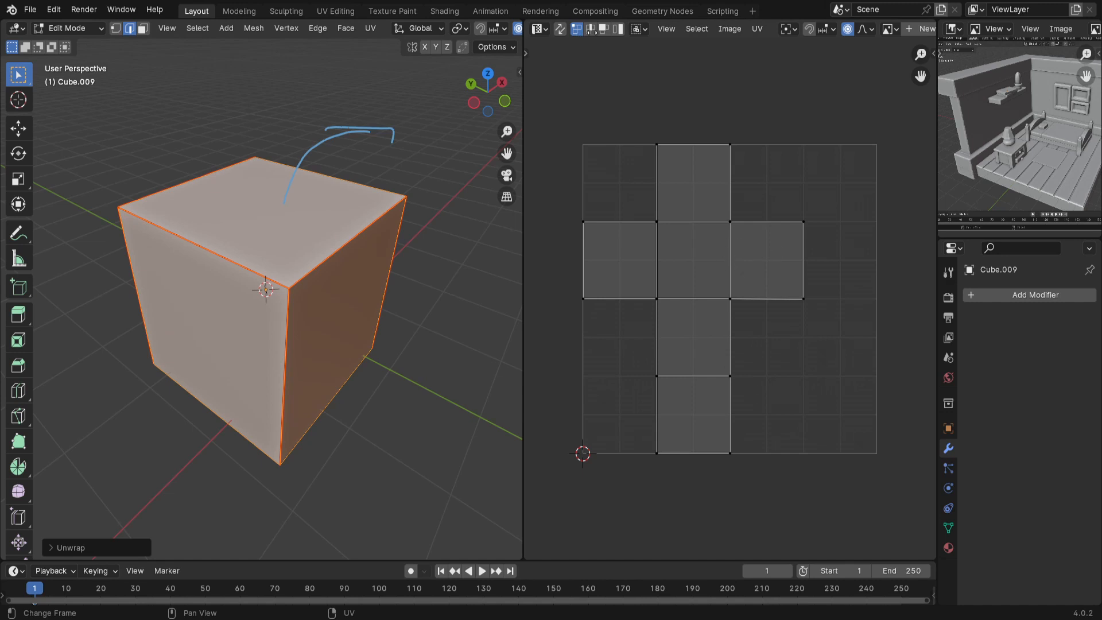
scroll(605, 57, "up", 1)
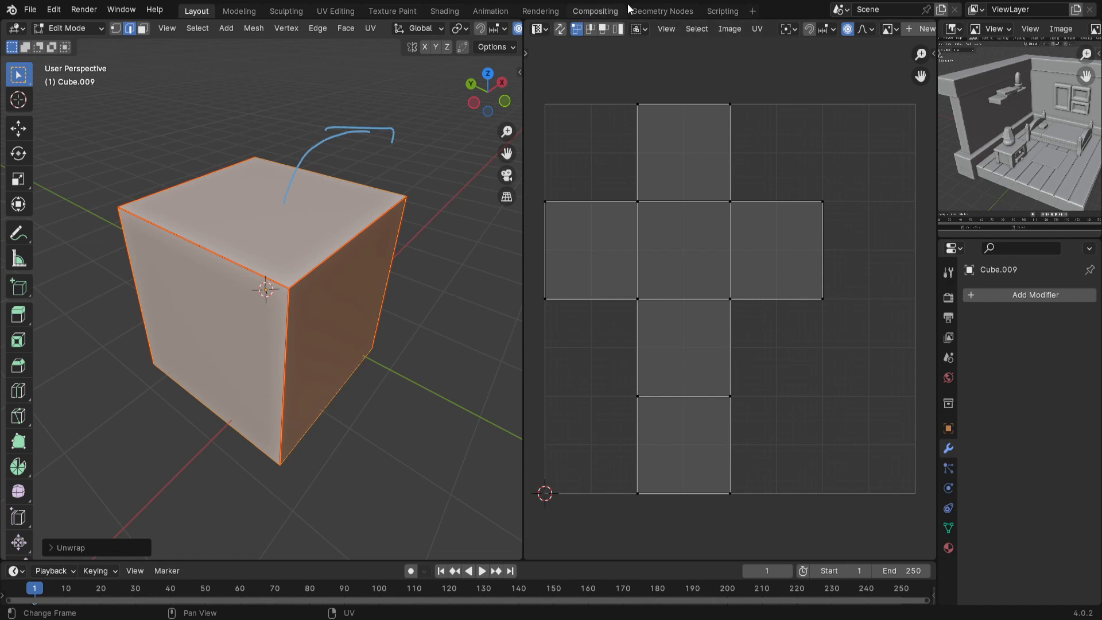
Step: Select individual vertices on the uppermost square of the UV layout, then switch the UV Editor to edge selection
left_click(641, 105)
left_click(639, 201)
left_click(640, 111)
left_click(645, 201)
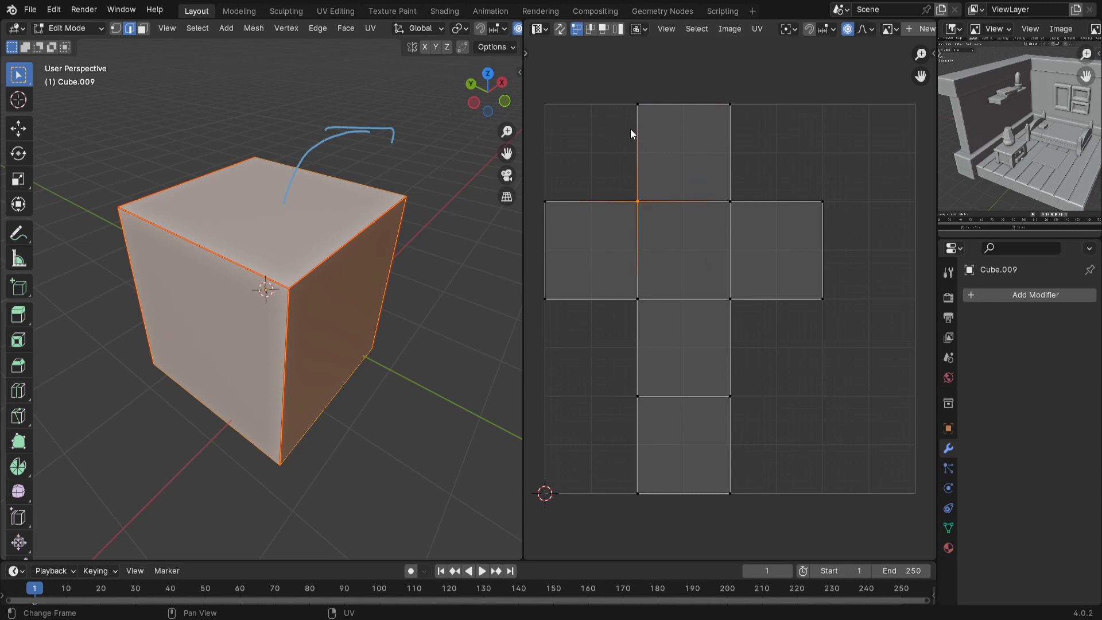
left_click(642, 113)
left_click(589, 30)
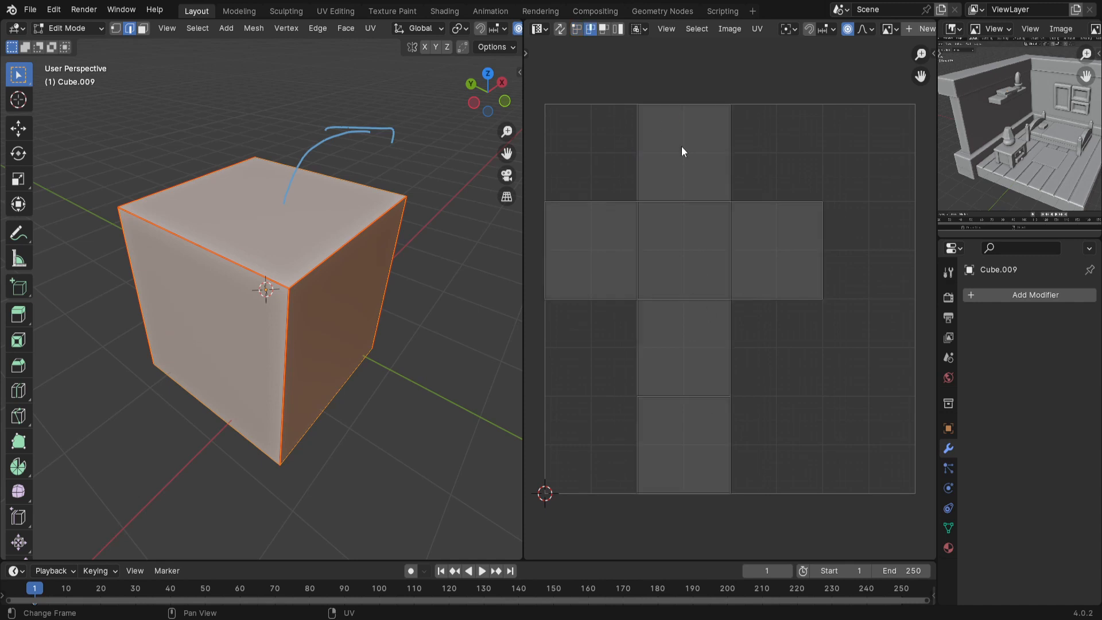
Step: Select several faces of the UV layout one by one in face selection mode, then switch to island selection
left_click(603, 28)
left_click(713, 185)
left_click(677, 241)
left_click(611, 255)
left_click(749, 274)
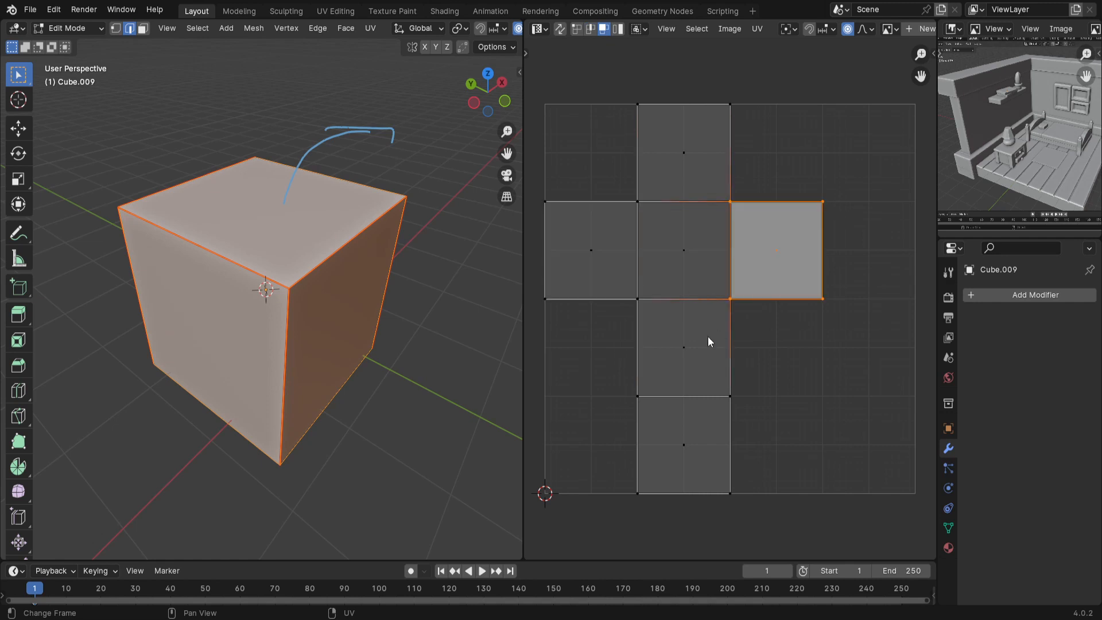
left_click(682, 341)
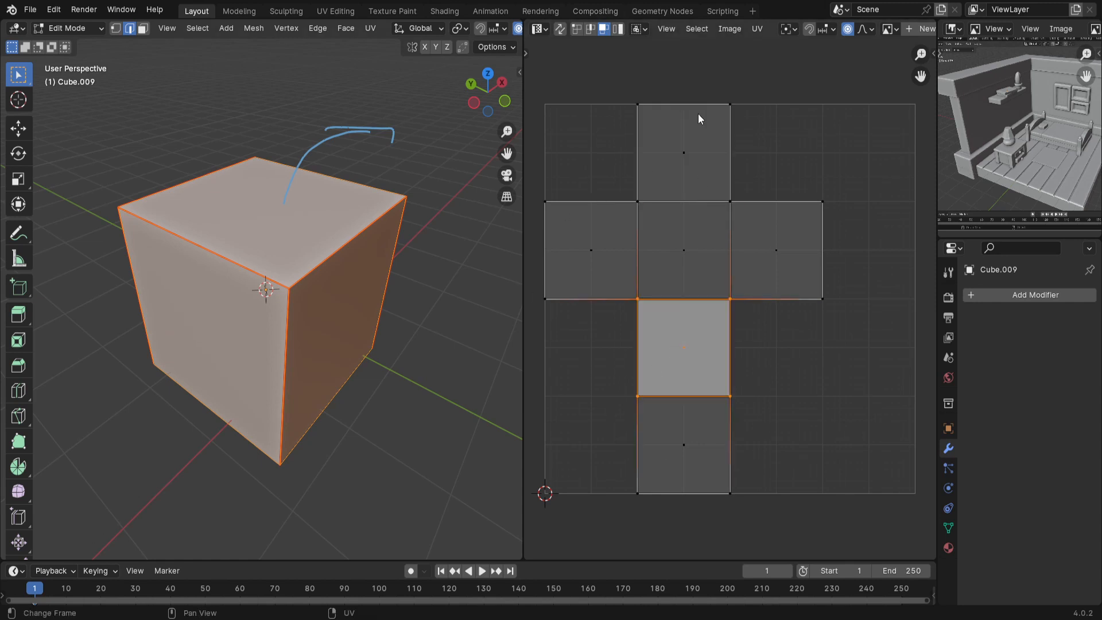
left_click(617, 30)
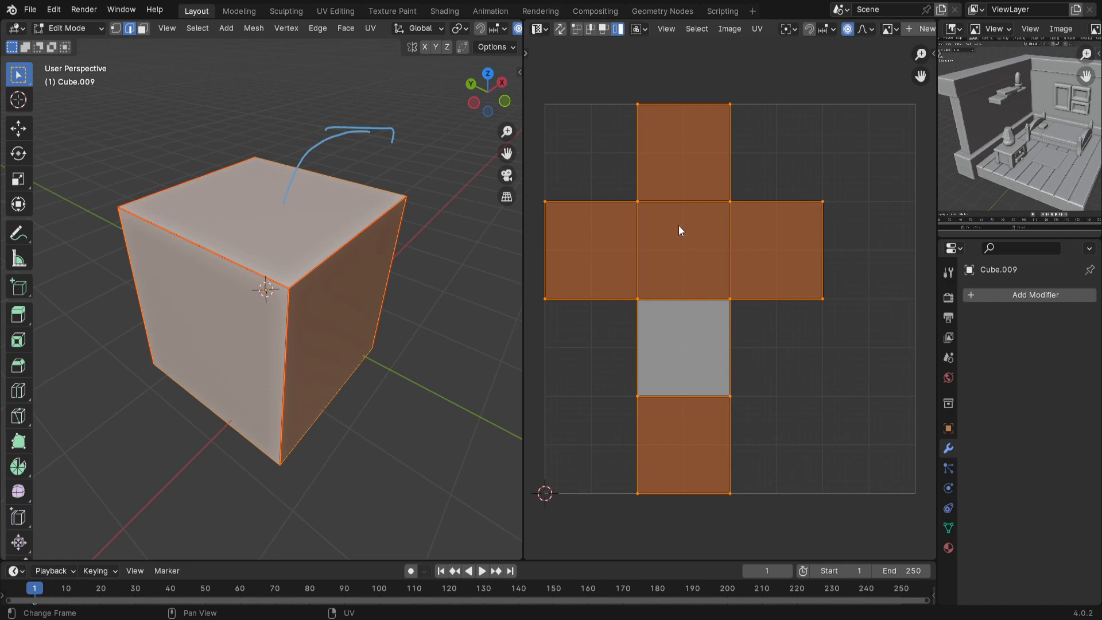
Step: Switch the interface language back to French, return the UV Editor to face selection, and clear the UV selection
left_click(51, 11)
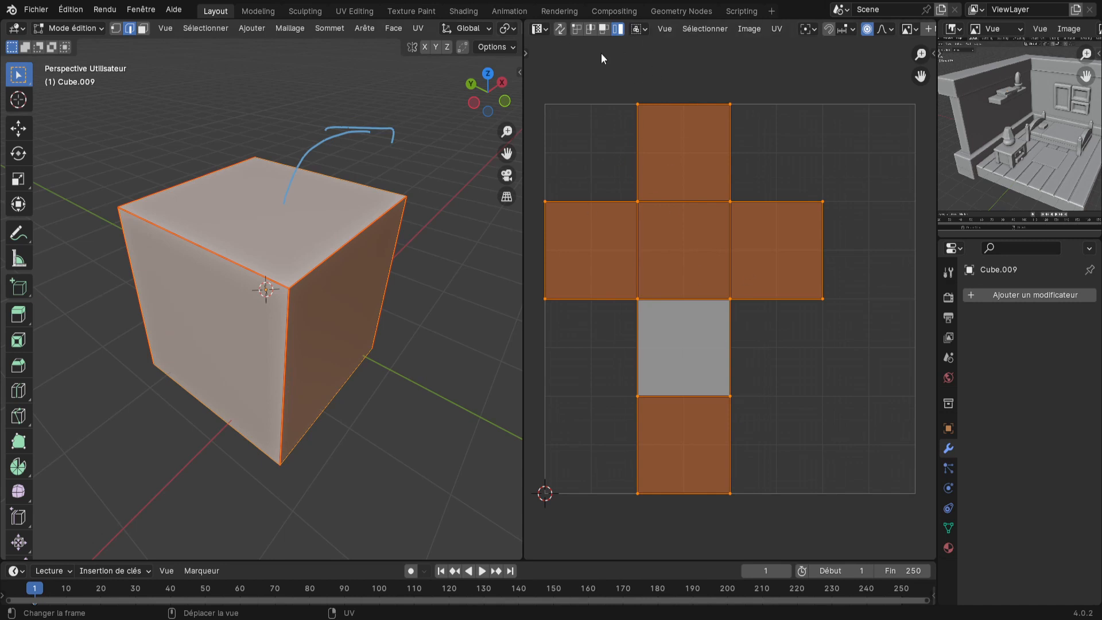
left_click(606, 28)
left_click(769, 368)
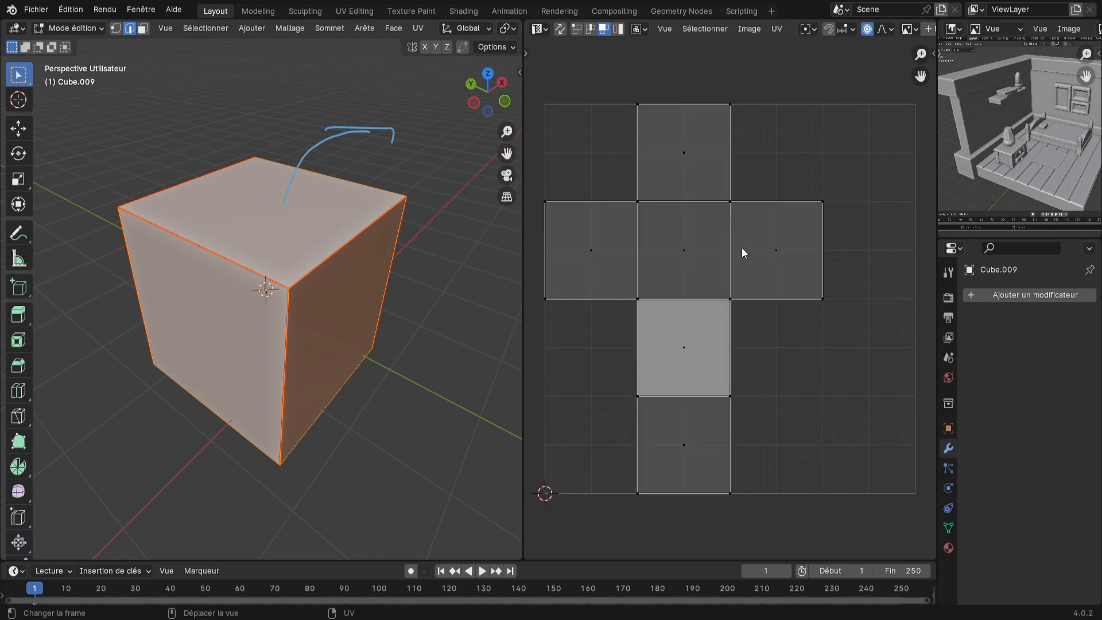
Step: Select the entire UV layout, scale it down to about 0.93, turn off proportional editing, and scale it again to about 0.85
key("a")
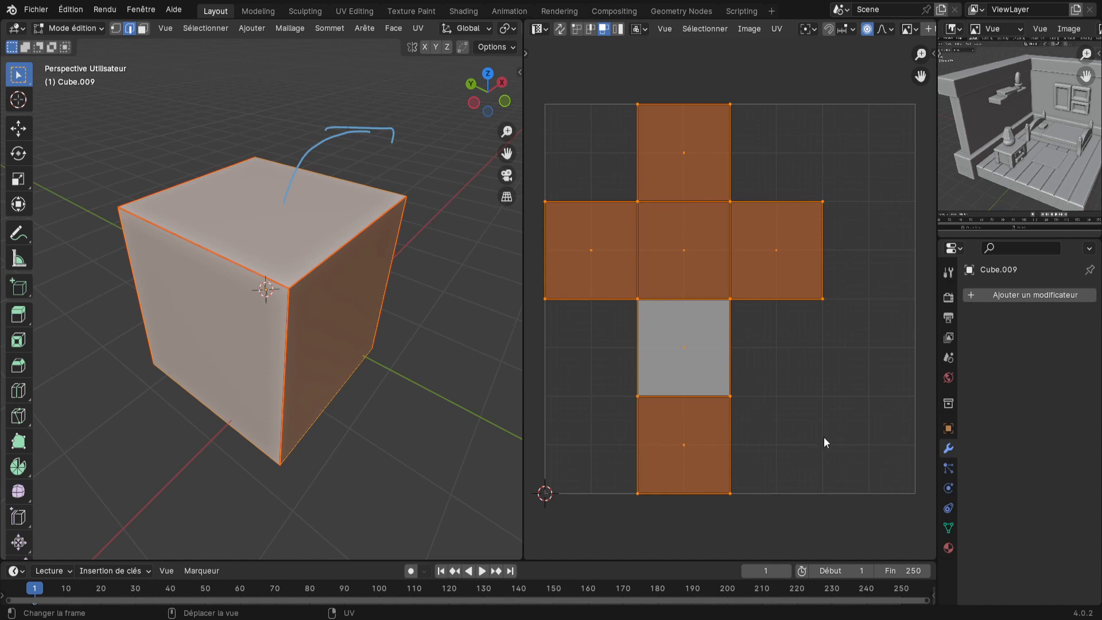
key("s")
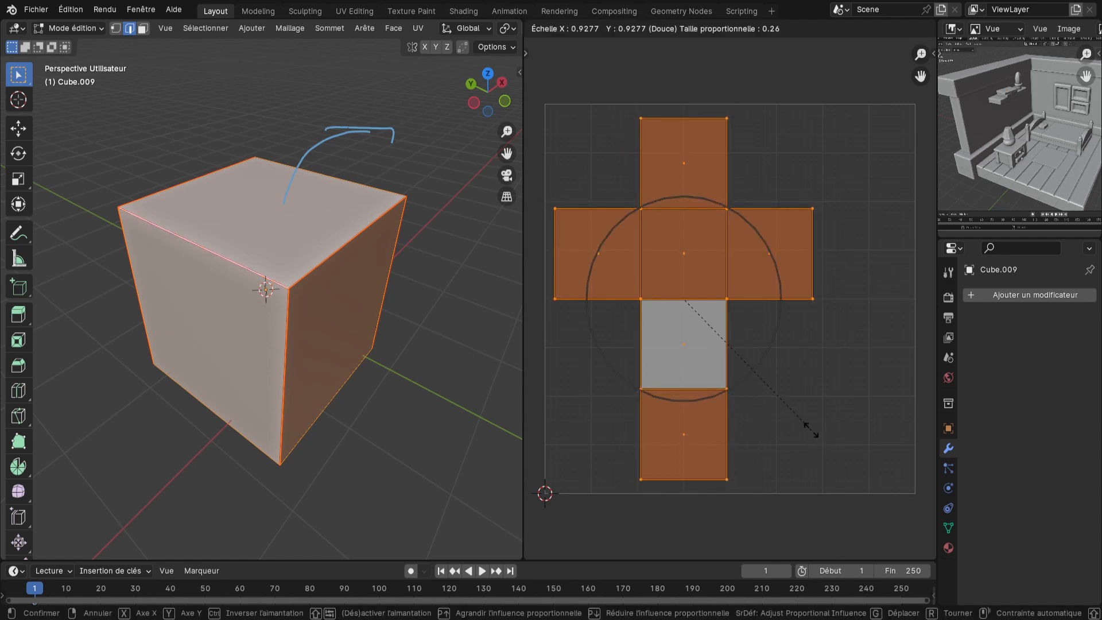
left_click(811, 429)
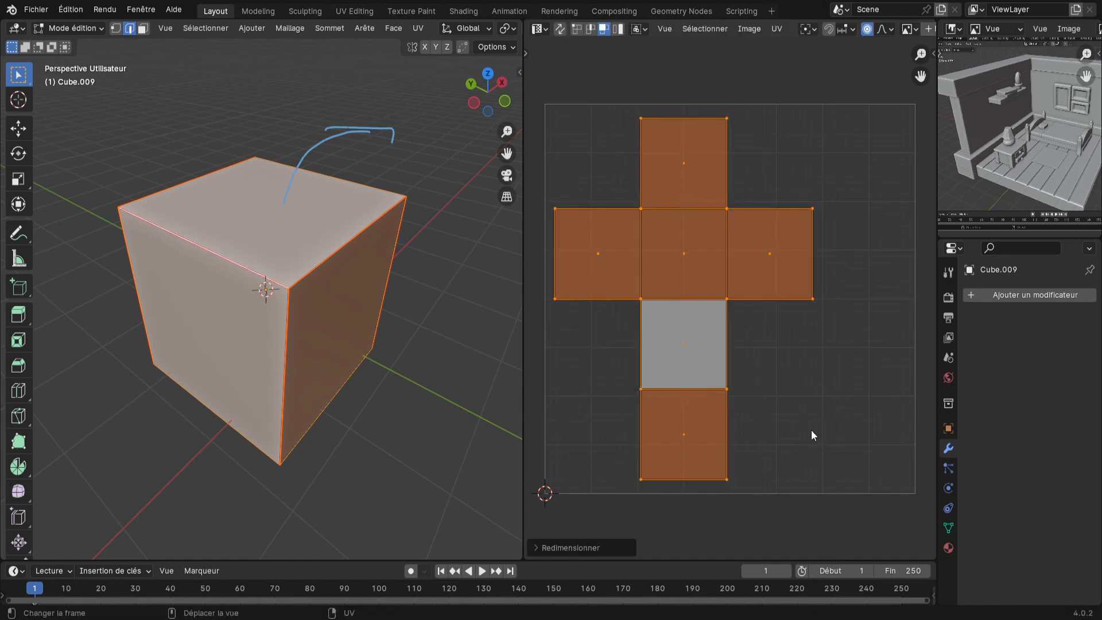
left_click(867, 29)
key("s")
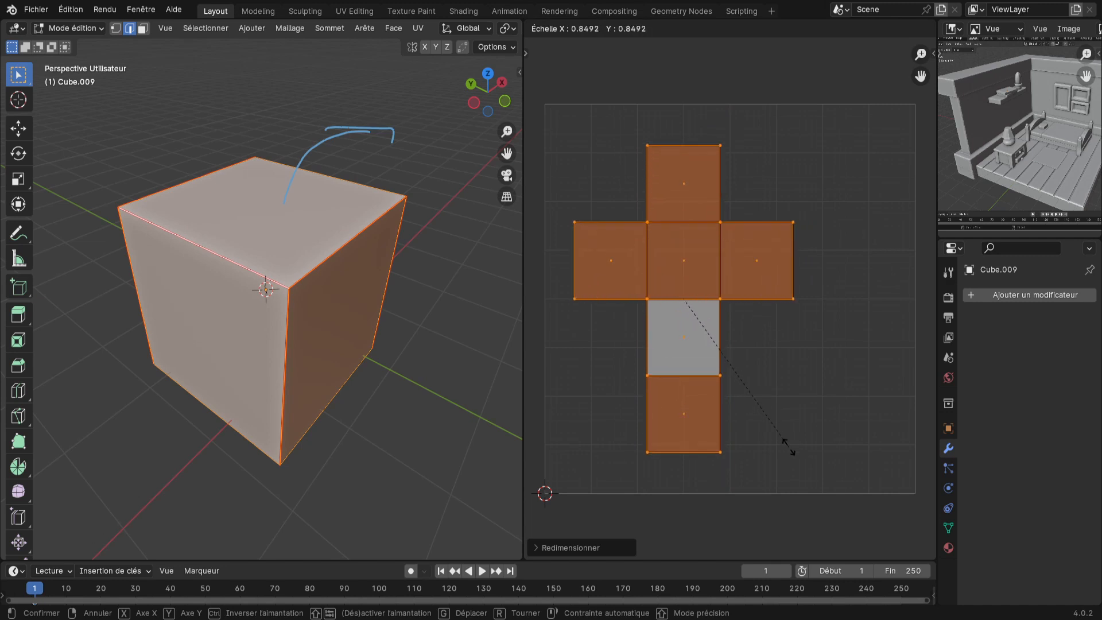
Step: Rotate the UV layout slightly counter-clockwise by about 1 degree and move it down and to the right within the UV grid
key("r")
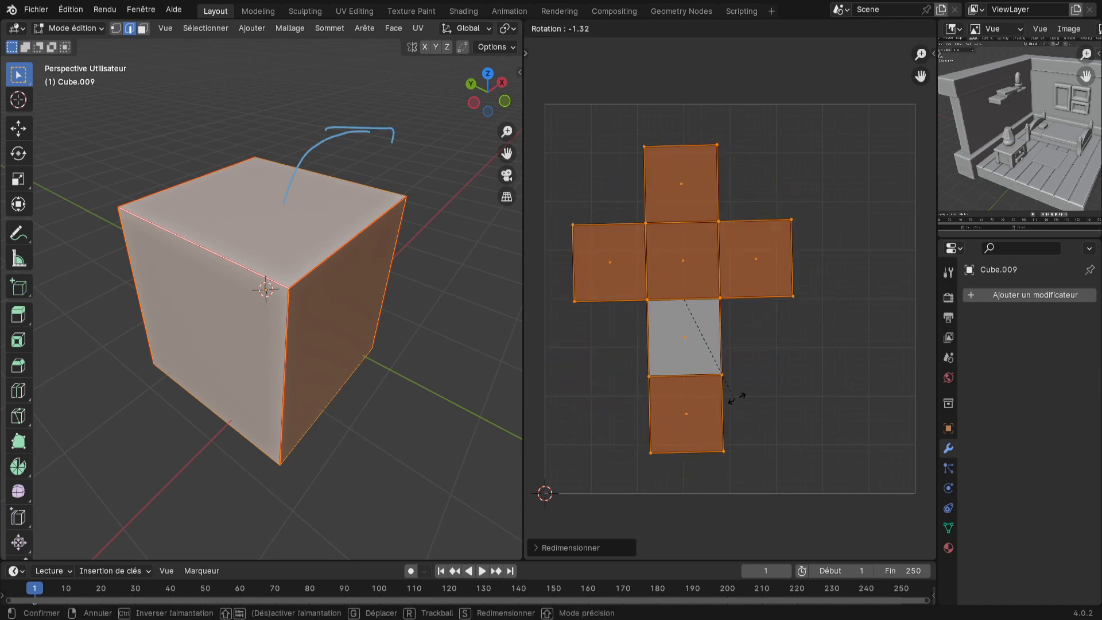
left_click(746, 407)
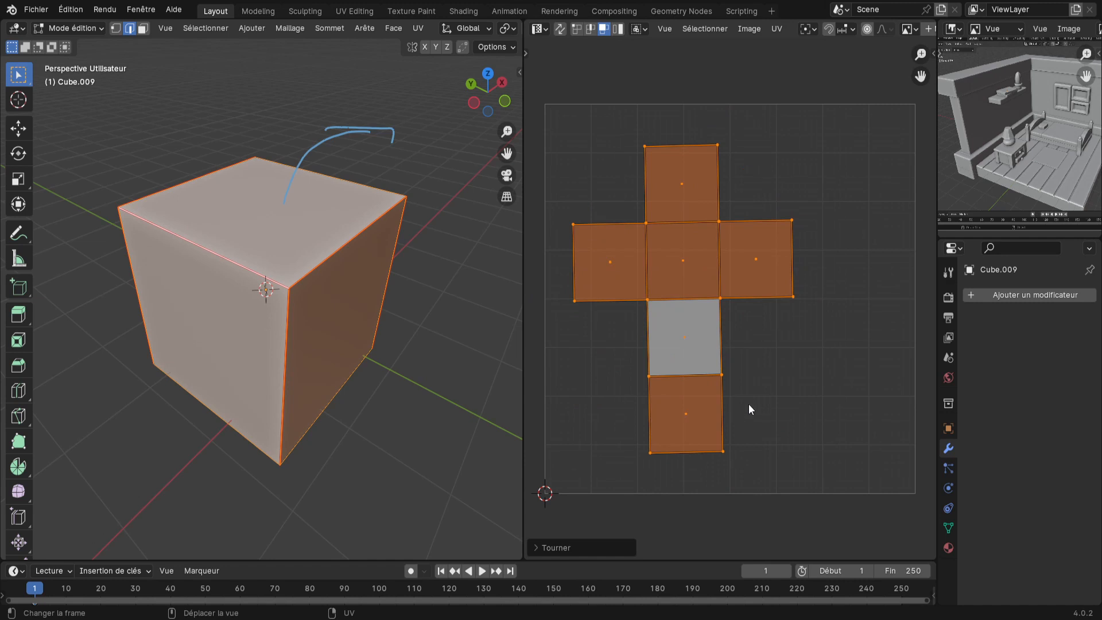
key("g")
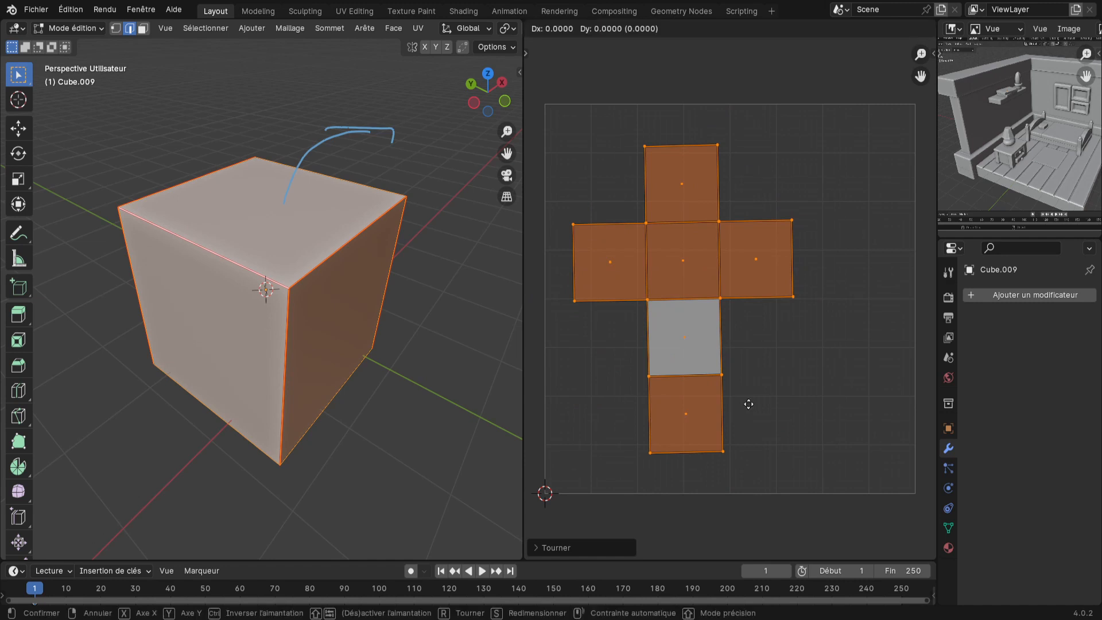
left_click(804, 418)
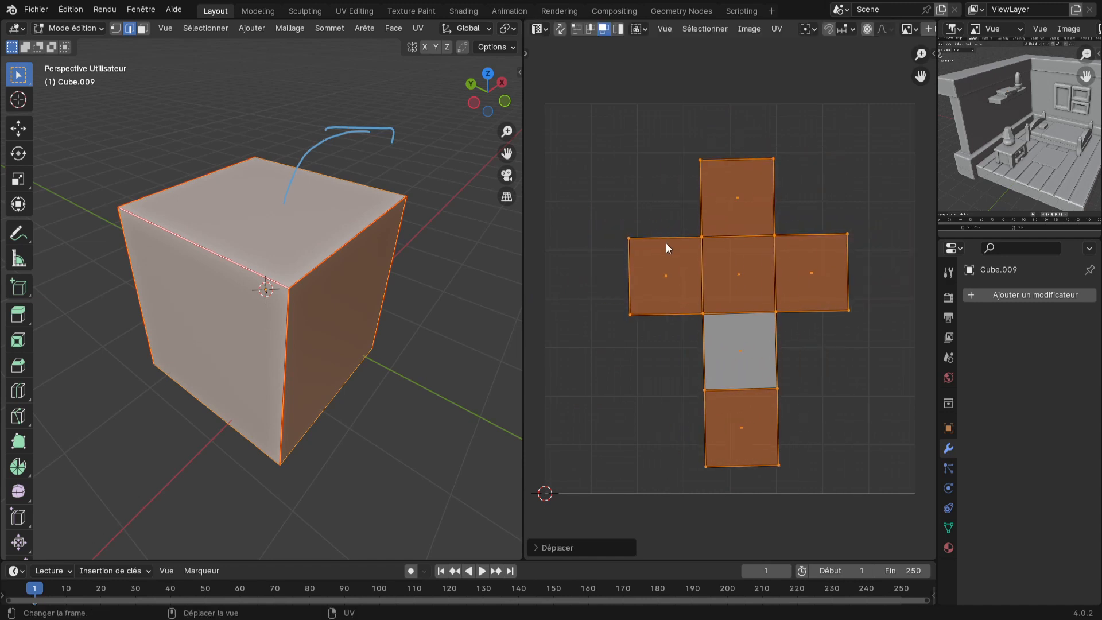
Step: Reveal the UV Editor's tools and use the Move tool to shift the layout left along X and slightly up along Y
key("t")
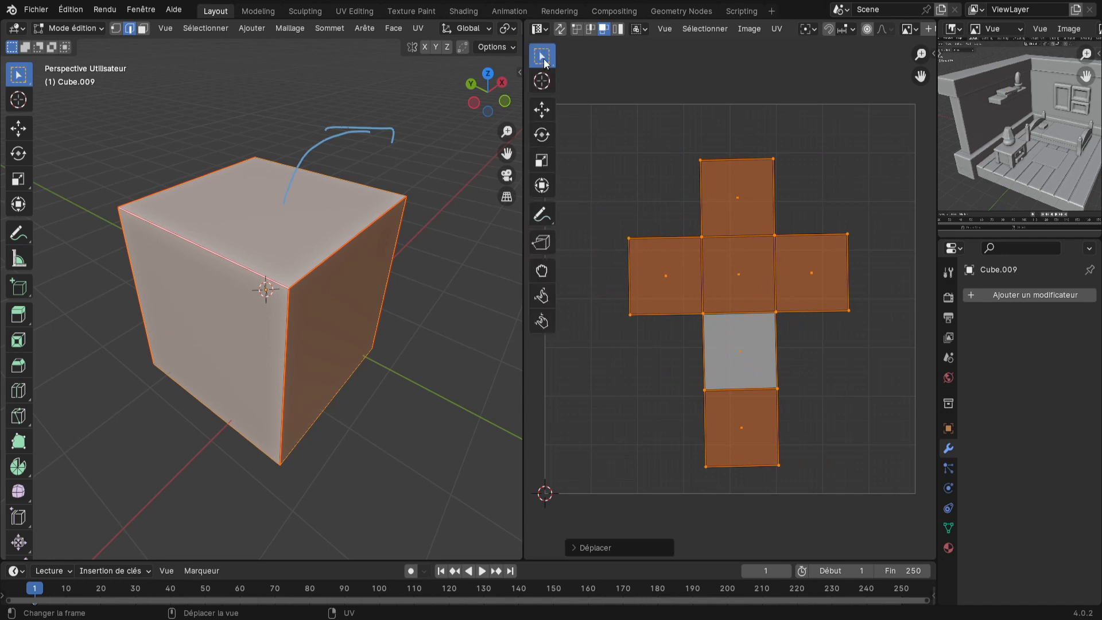
left_click(541, 109)
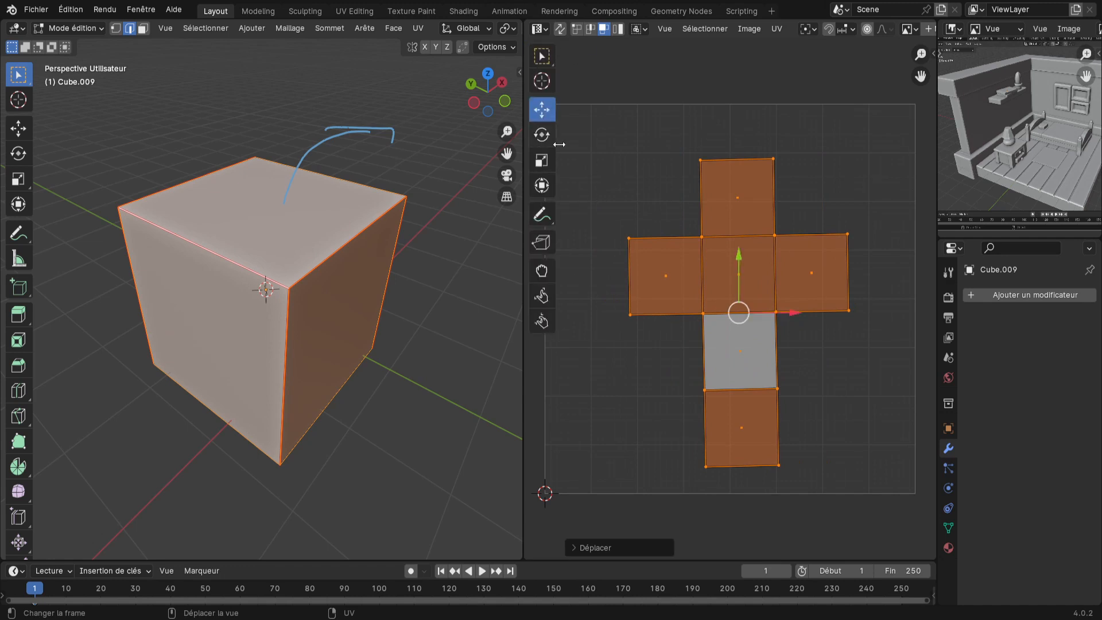
left_click_drag(795, 312, 767, 312)
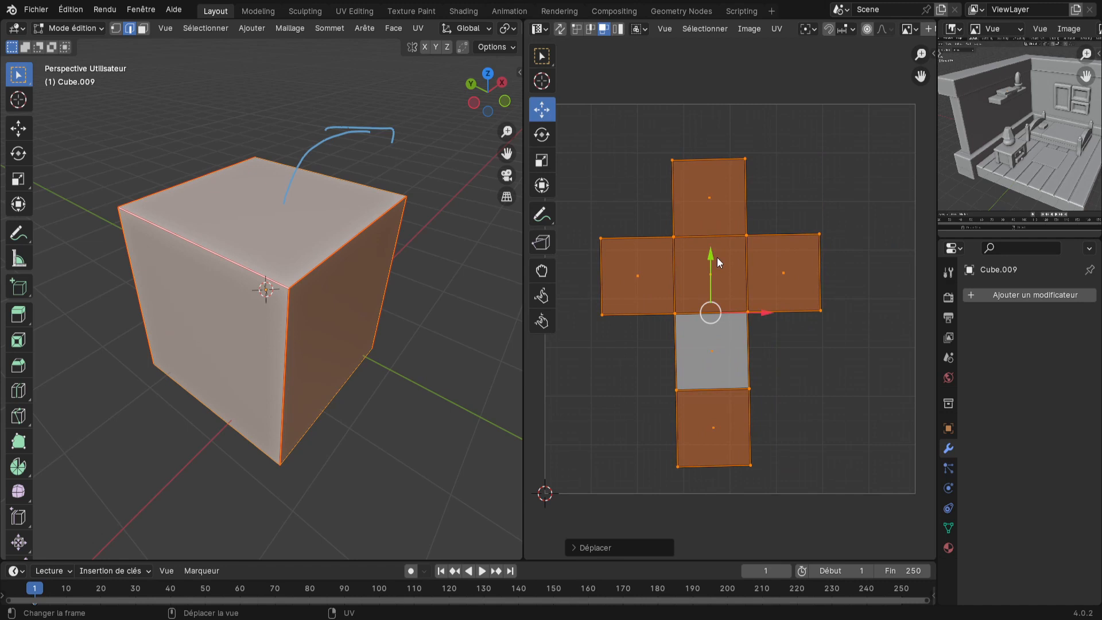
left_click_drag(714, 257, 725, 229)
key("Escape")
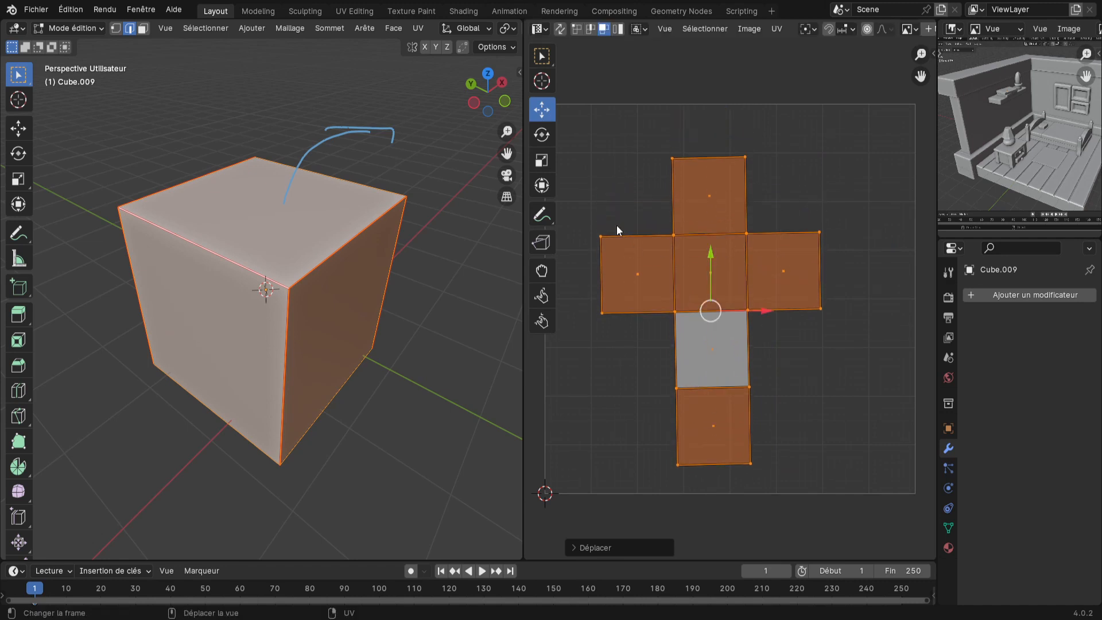
Step: Tilt the whole UV layout counter-clockwise with the Rotate tool, then stretch it strongly along X with the Scale tool
left_click(541, 135)
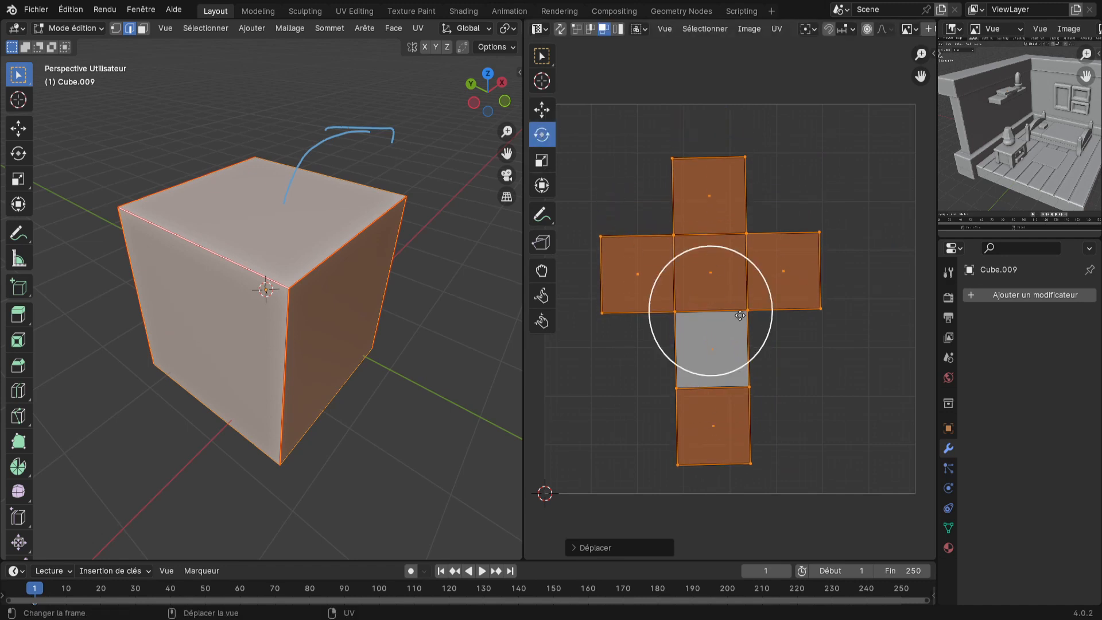
left_click(736, 375)
left_click(710, 269)
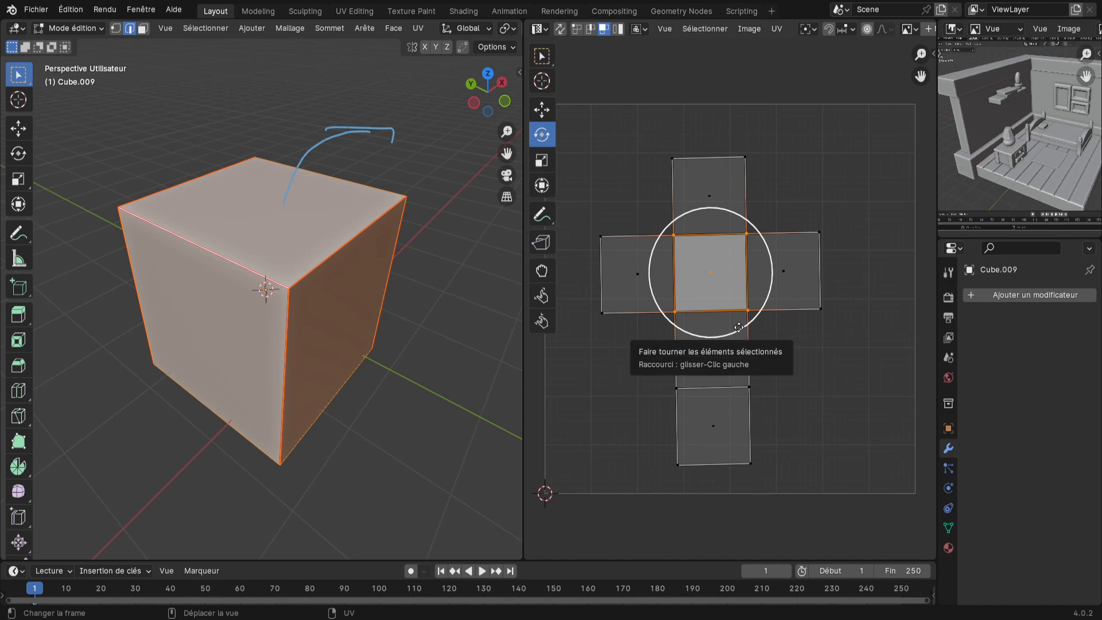
key("ctrl+i")
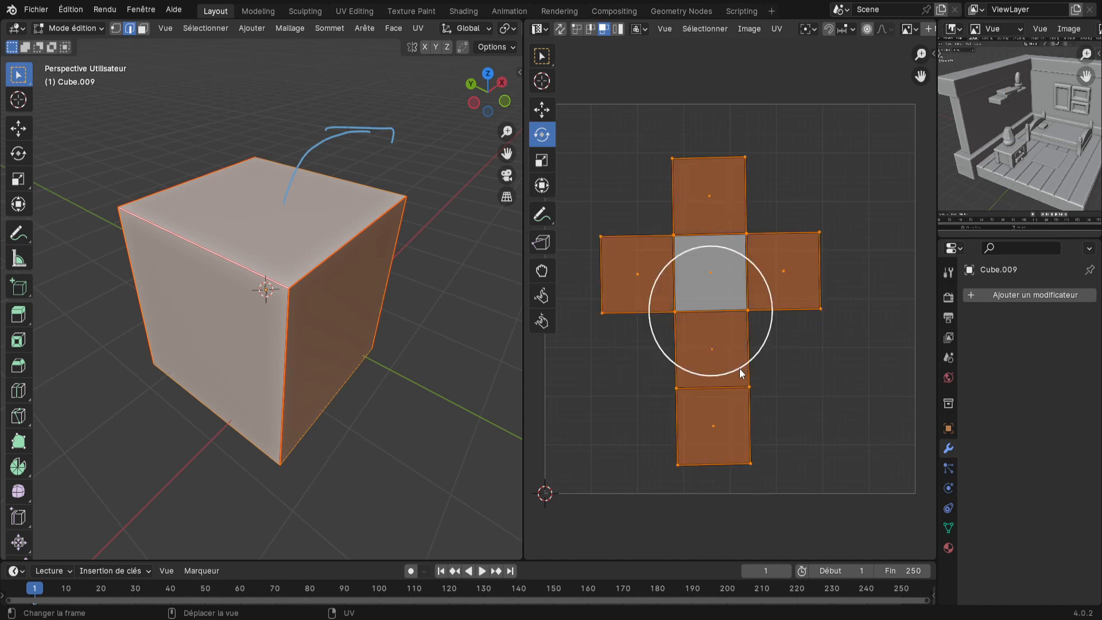
mouse_move(739, 367)
left_mouse_down()
mouse_move(689, 373)
mouse_move(748, 361)
left_mouse_up()
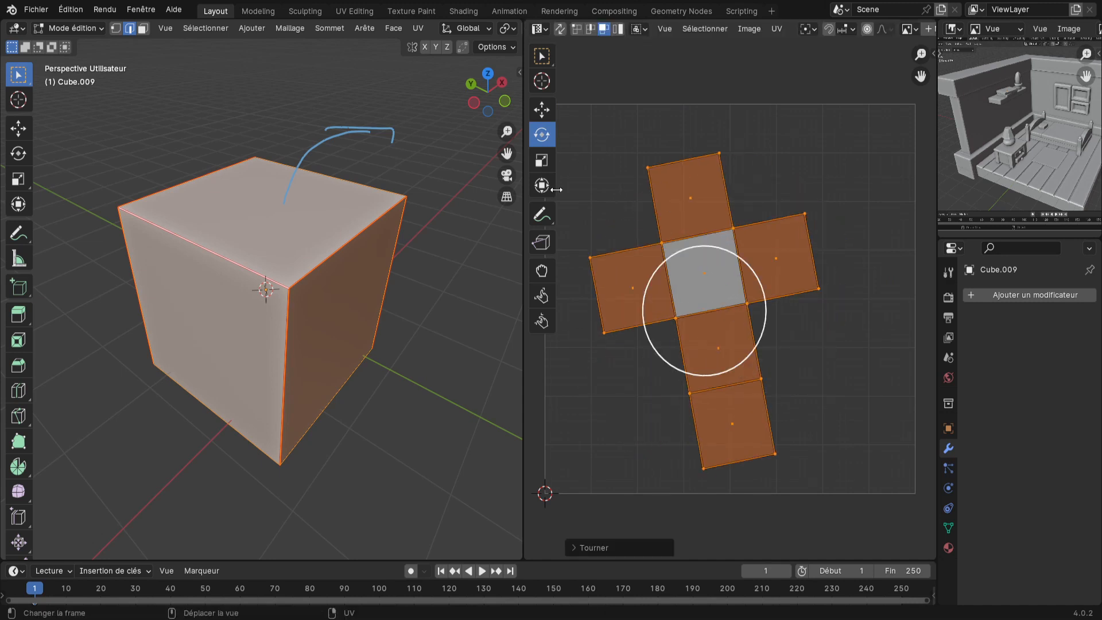
left_click(547, 163)
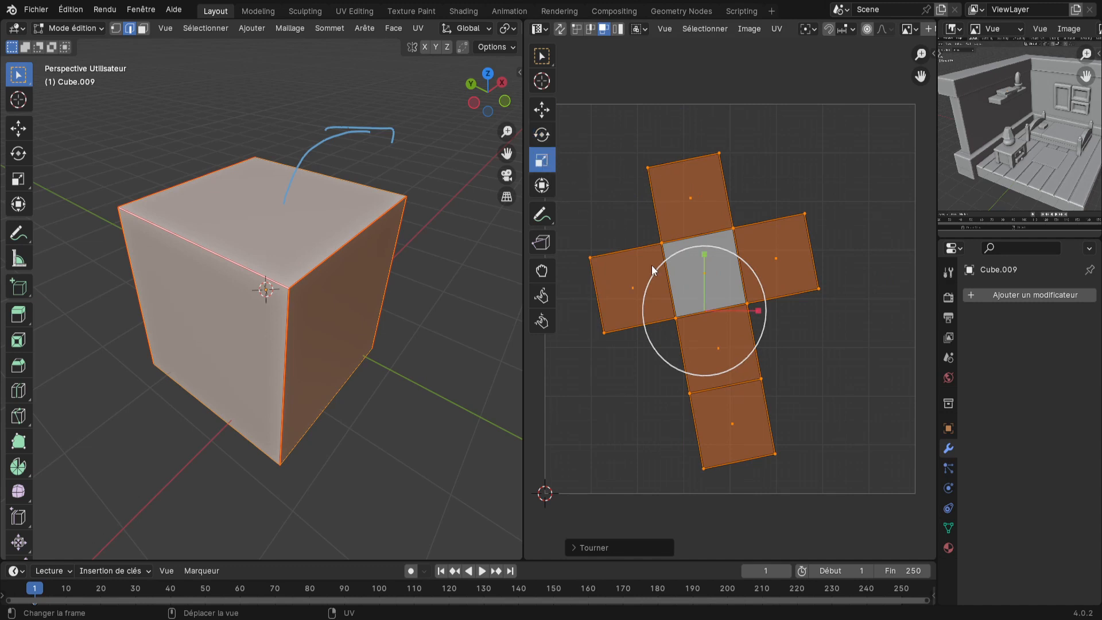
left_click_drag(705, 313, 763, 329)
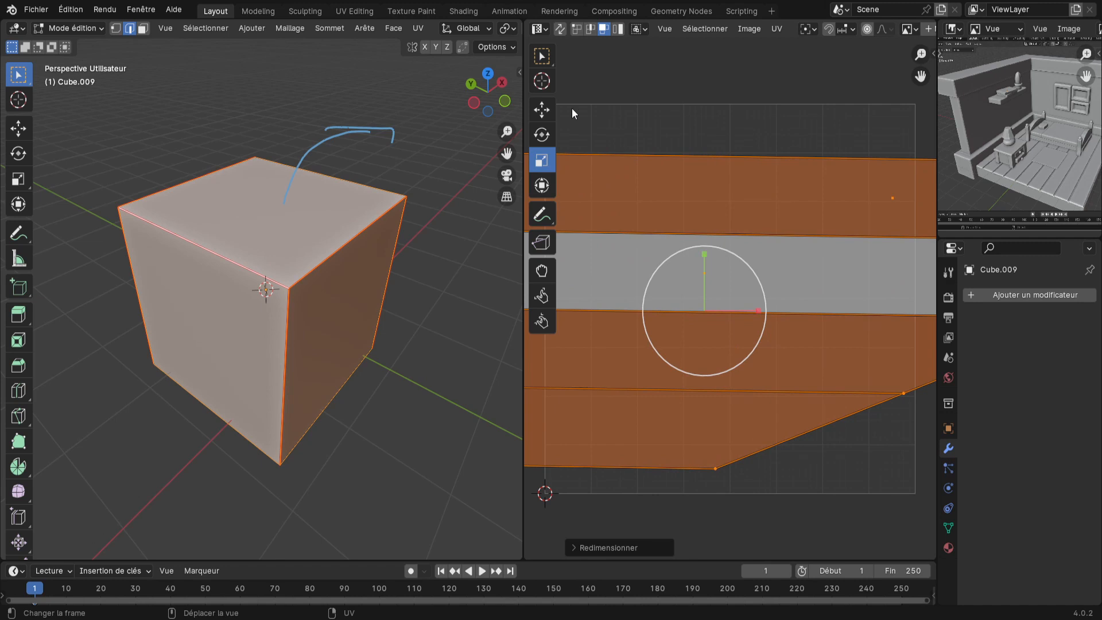
Step: Return to the Select tool in the UV Editor and undo the last scaling and rotation of the layout
left_click(542, 56)
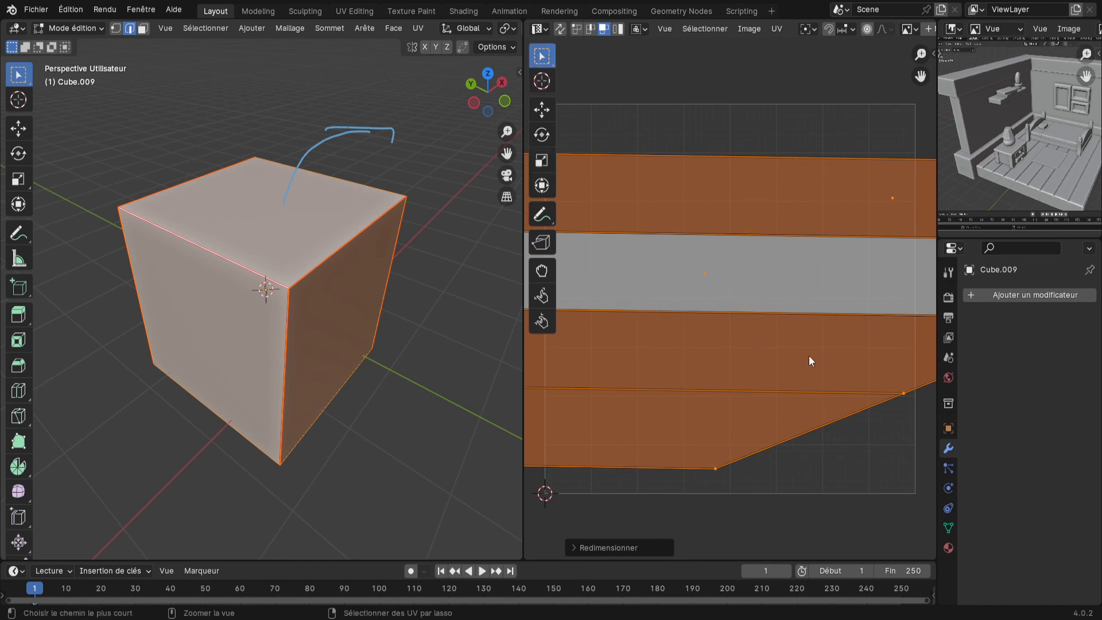
key("ctrl+z")
key("ctrl+z")
scroll(838, 373, "down", 1)
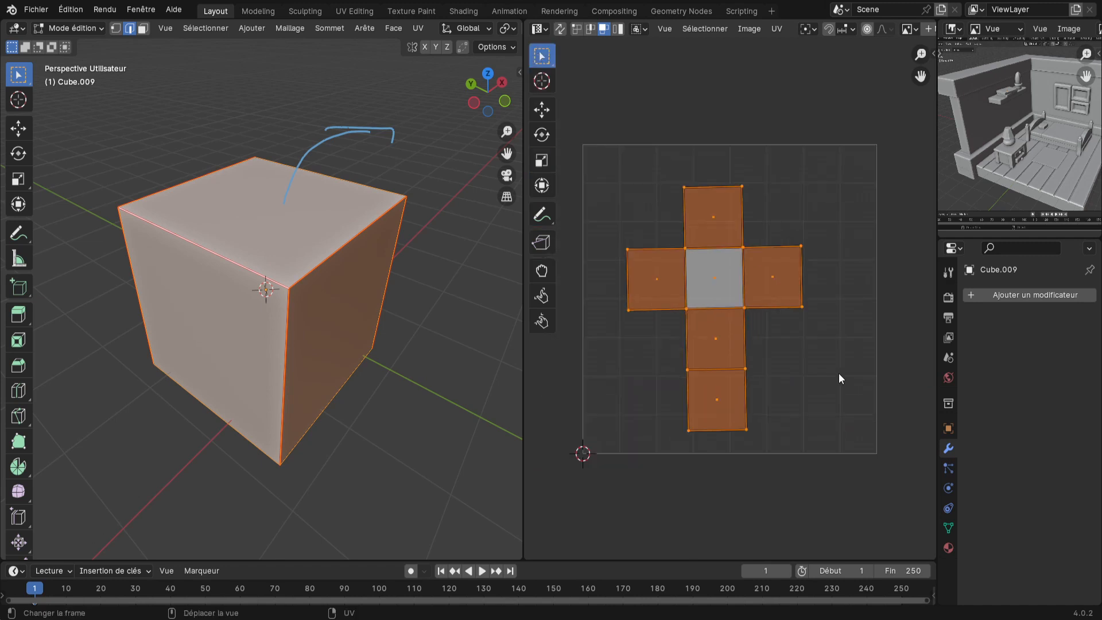
Step: Merge the UV Editor area into the 3D viewport so that the viewport fills the whole space
left_click_drag(524, 404, 598, 410)
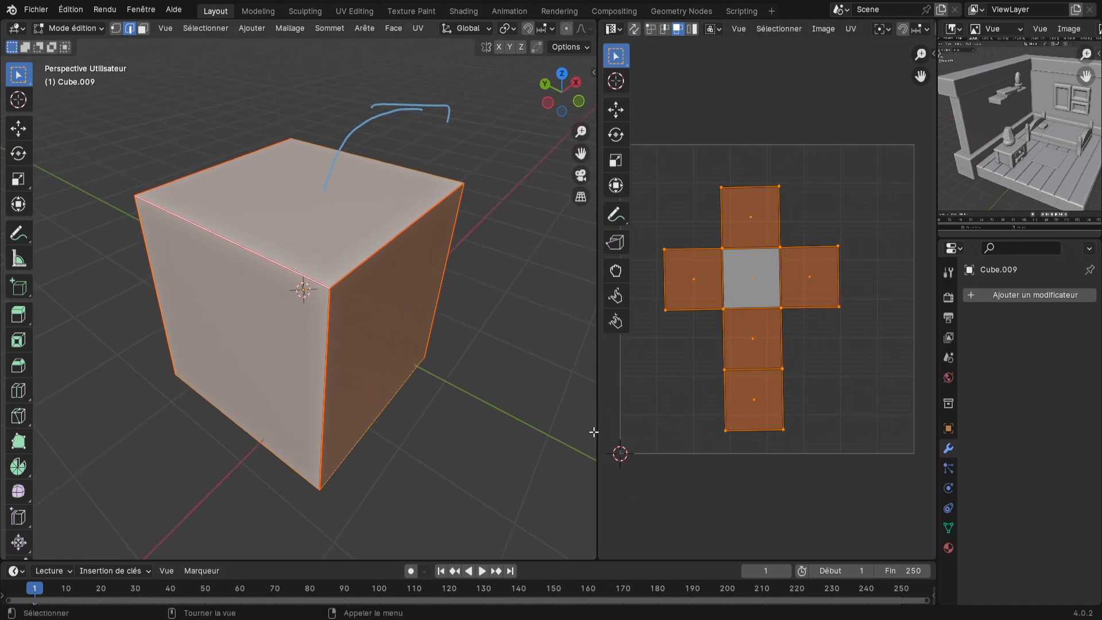
right_click(598, 386)
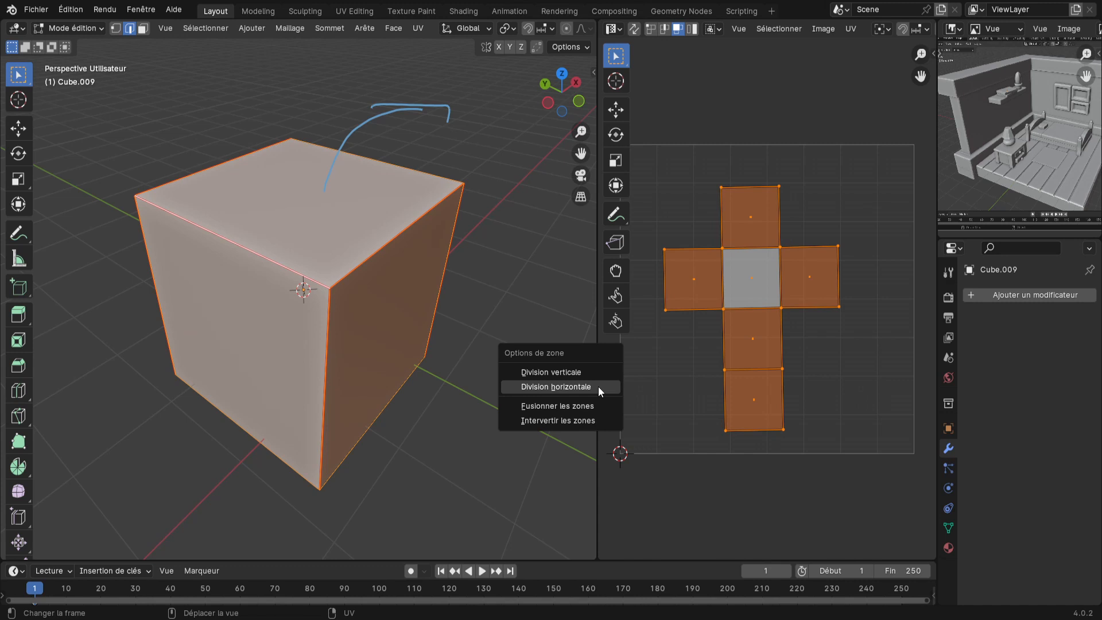
left_click(597, 405)
left_click(726, 398)
Step: Return to object mode and delete the demonstration cube
scroll(738, 459, "down", 5)
middle_click_drag(738, 460, 654, 438)
key("Tab")
middle_click_drag(460, 458, 533, 407)
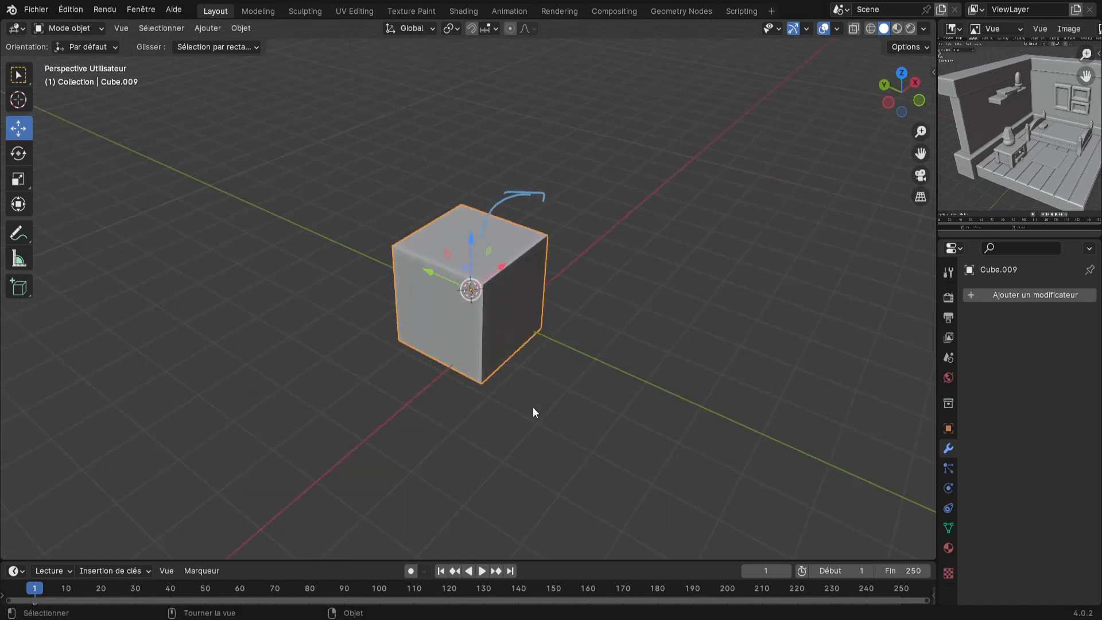
key("x")
left_click(529, 382)
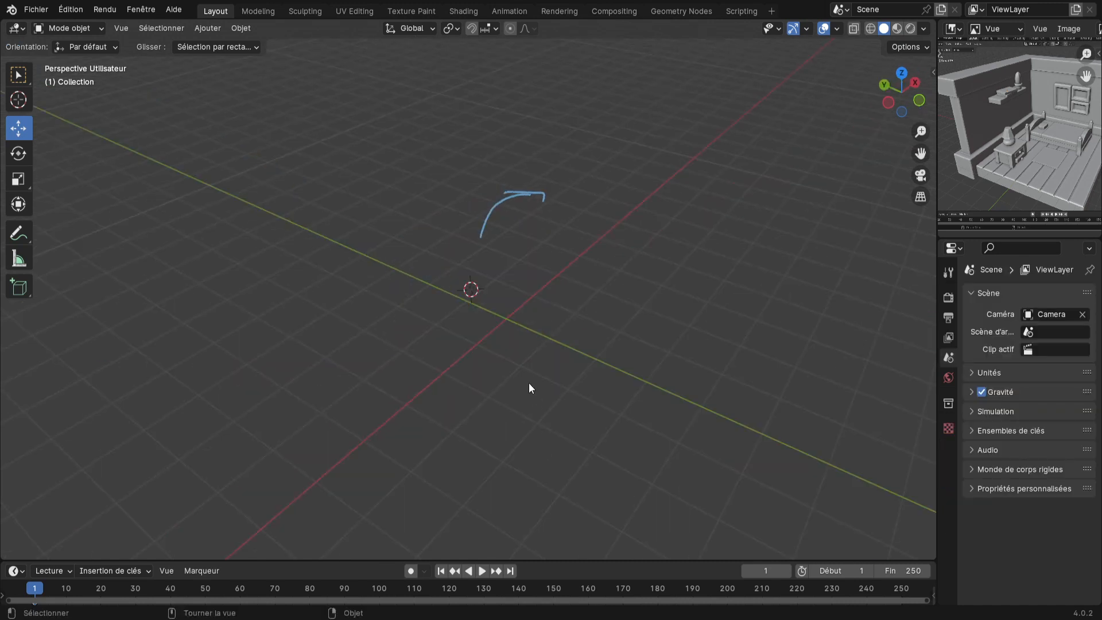
Step: Erase the blue annotation stroke with the annotation eraser and return to the Select tool
left_click(18, 244)
left_click(18, 235)
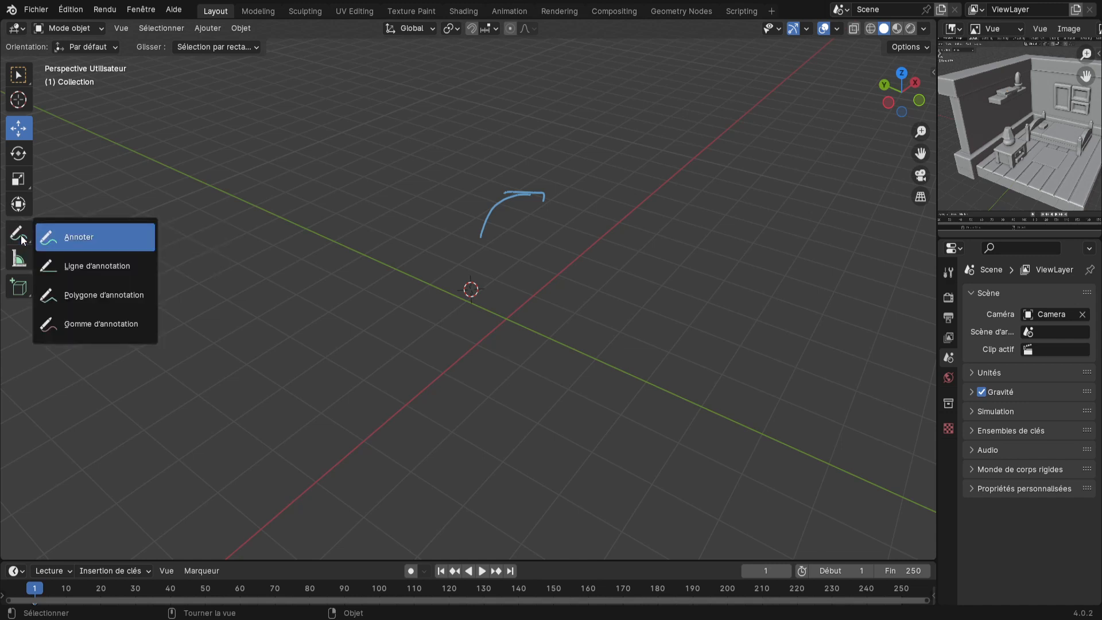
left_click(109, 323)
left_click_drag(511, 222, 505, 227)
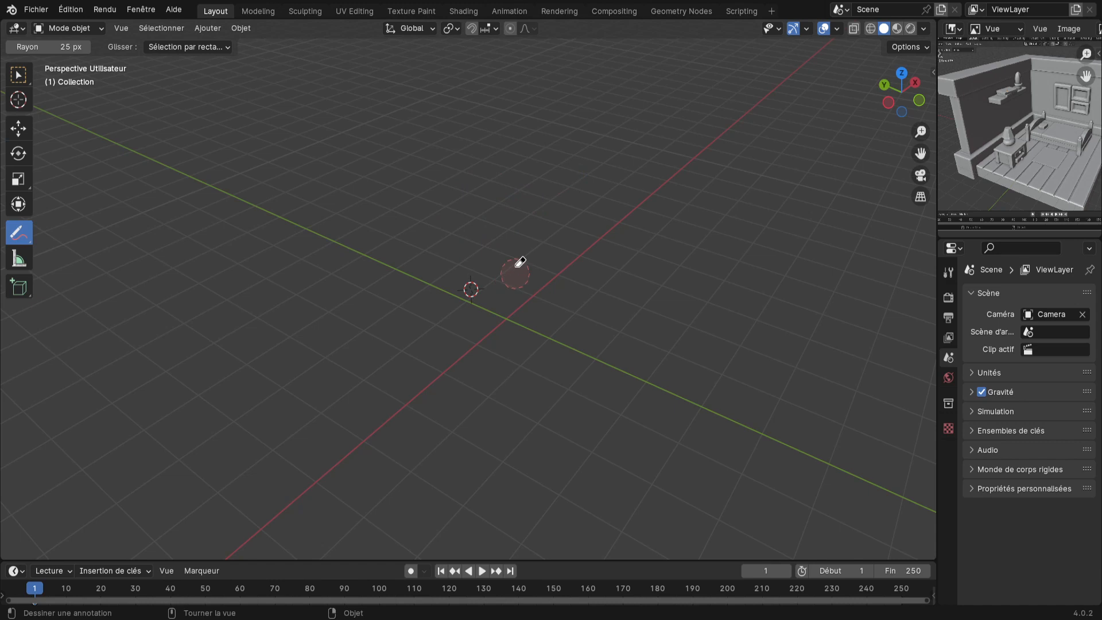
left_click(20, 81)
Step: Unhide all hidden objects of the bedroom scene and clear the selection
middle_click_drag(567, 381, 622, 355)
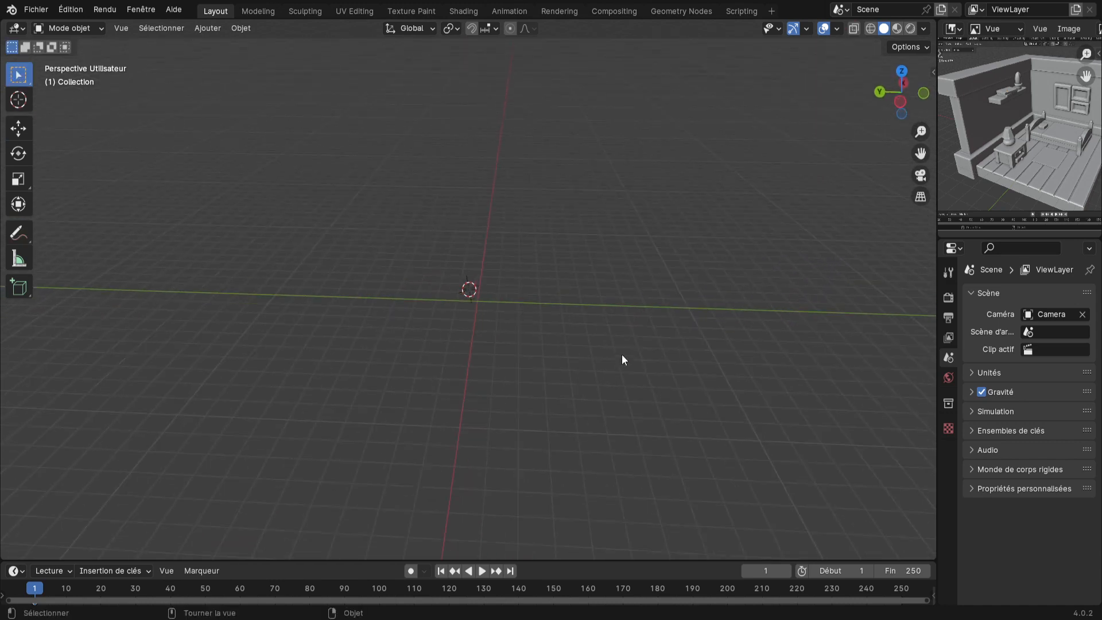
key("alt+h")
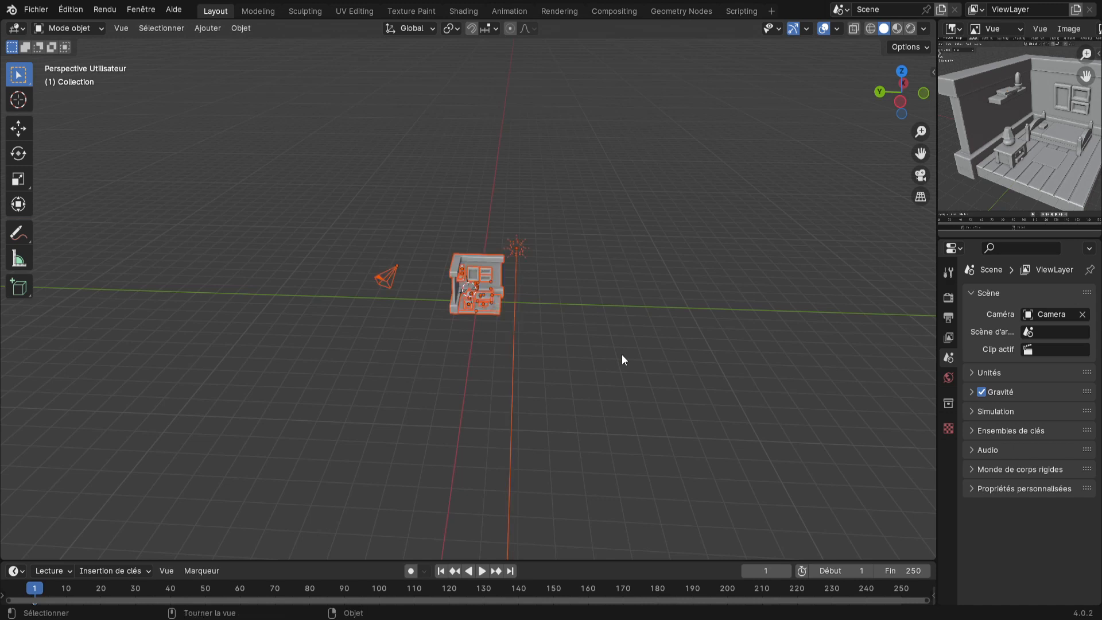
scroll(620, 356, "up", 6)
left_click(631, 374)
Step: Select the room's wall object and open it in the UV Editing workspace with the room's interior in view
middle_click_drag(713, 390, 496, 379)
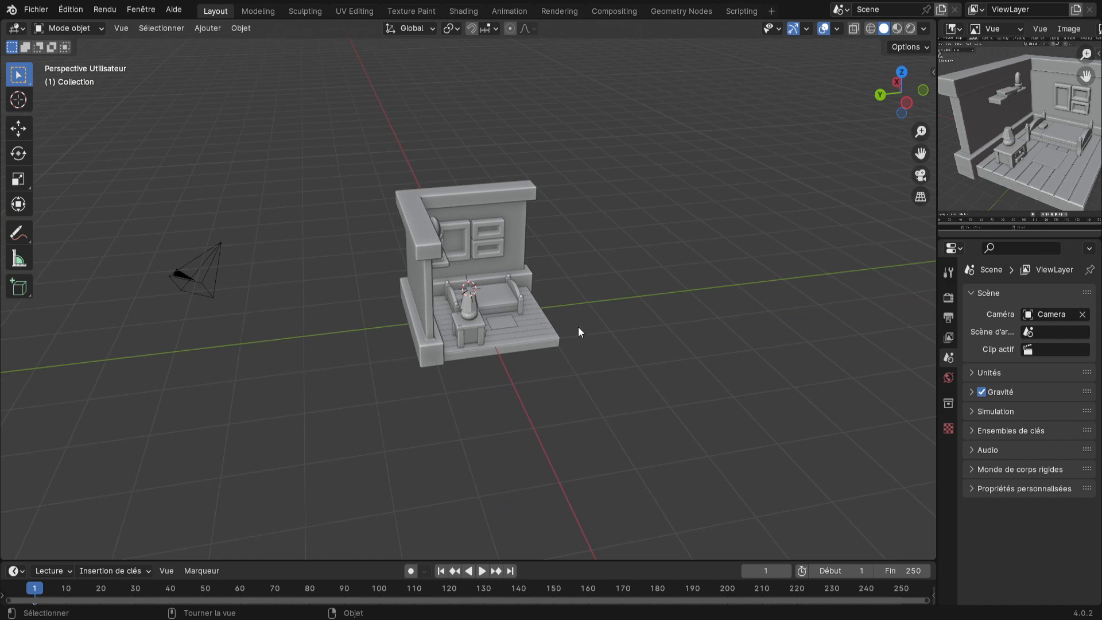
middle_click_drag(697, 405, 632, 362)
scroll(680, 387, "up", 3)
middle_click_drag(453, 378, 485, 420)
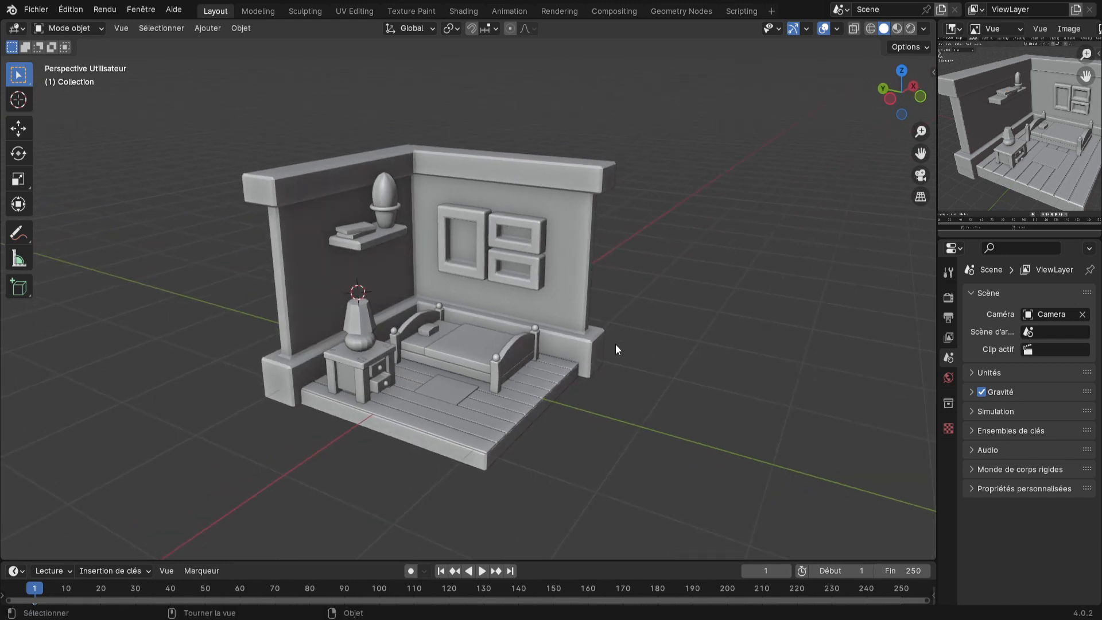
scroll(615, 343, "up", 2)
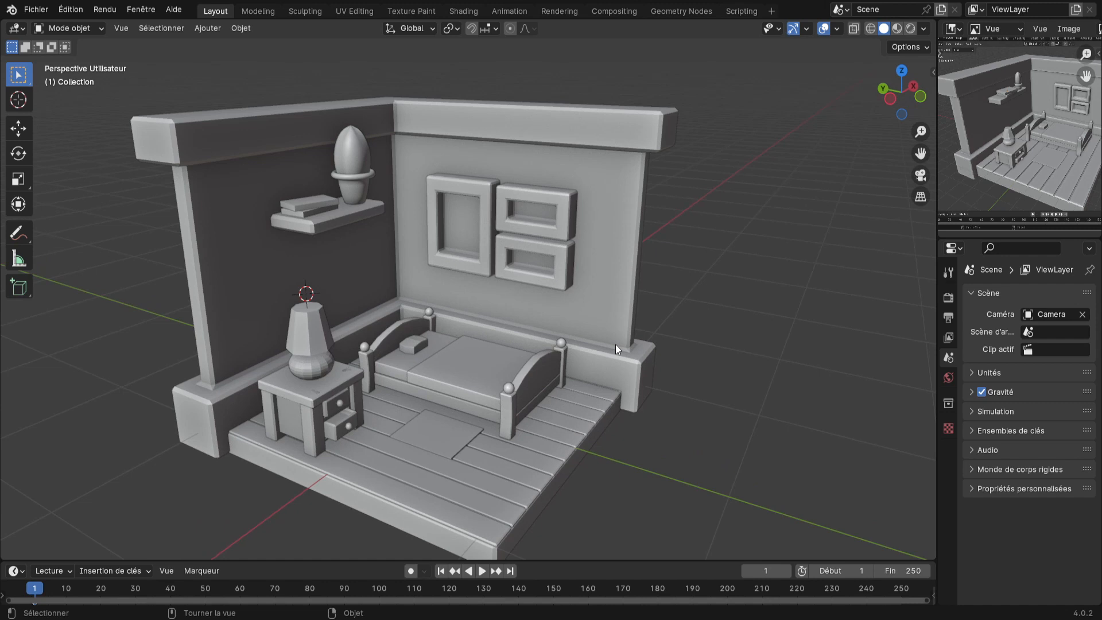
middle_click_drag(597, 376, 680, 287, "shift")
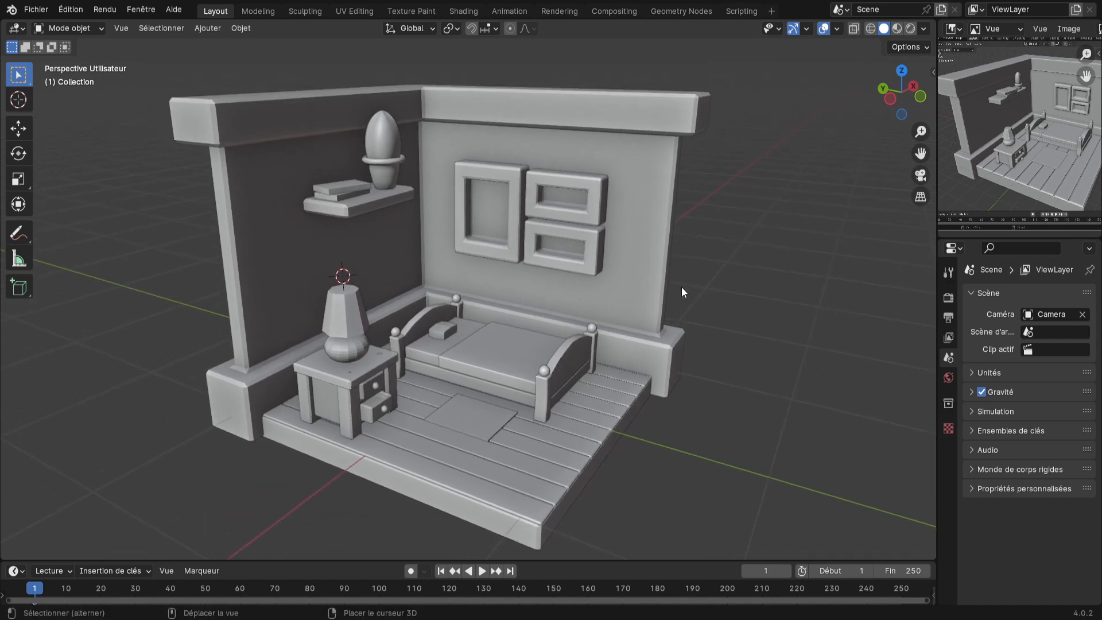
left_click(560, 122)
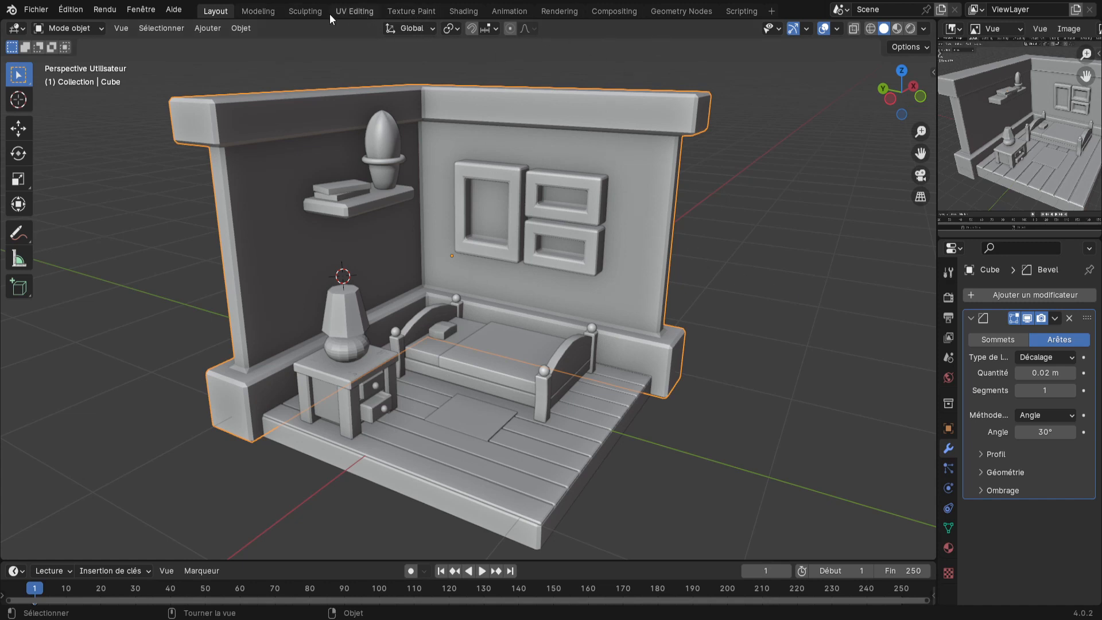
left_click(355, 12)
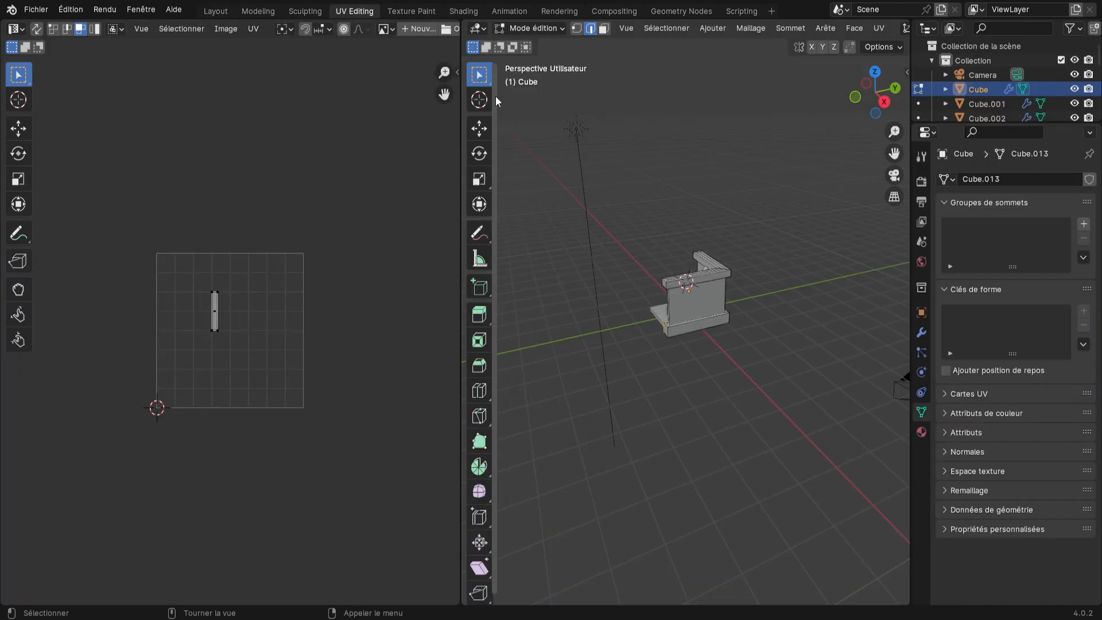
middle_click_drag(677, 323, 751, 411)
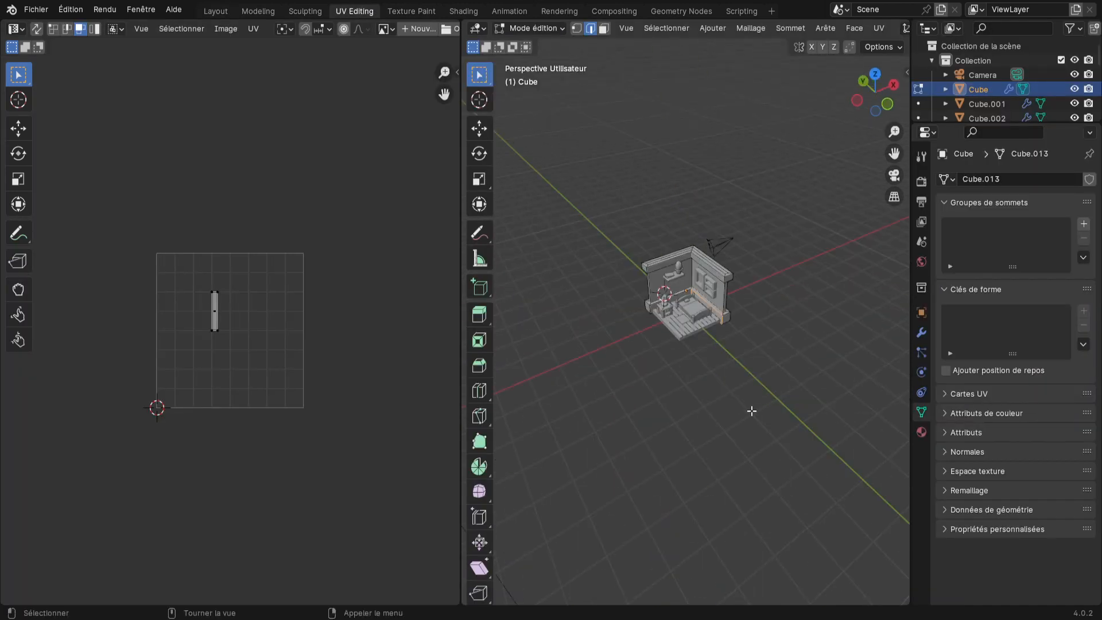
Step: Return the wall object to object mode with the bedroom and the UV grid shown larger
scroll(751, 411, "up", 6)
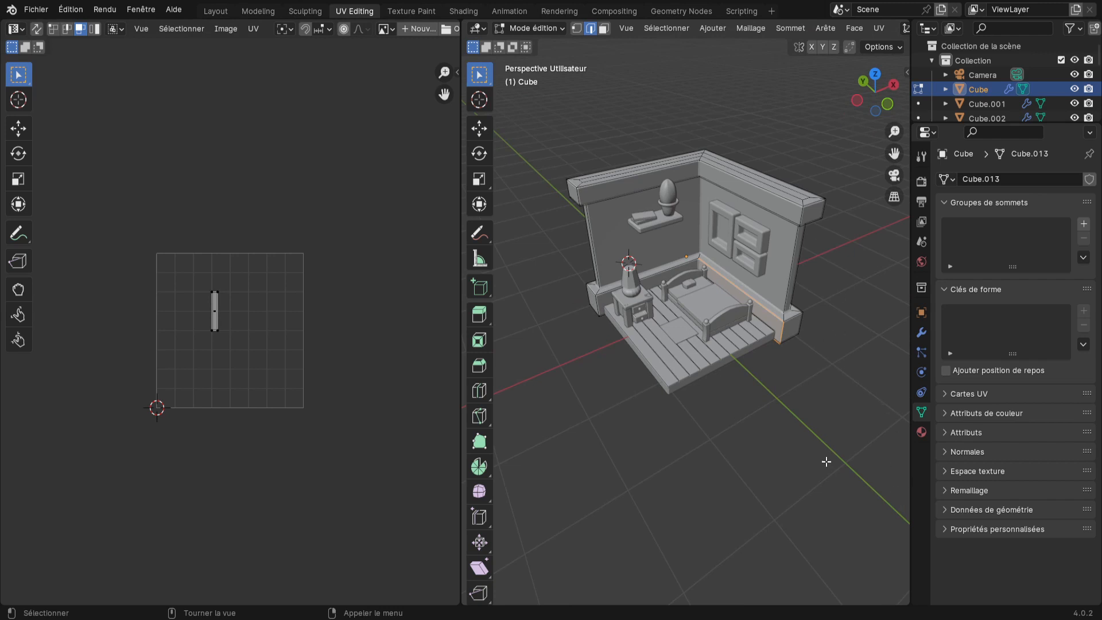
scroll(321, 437, "up", 1)
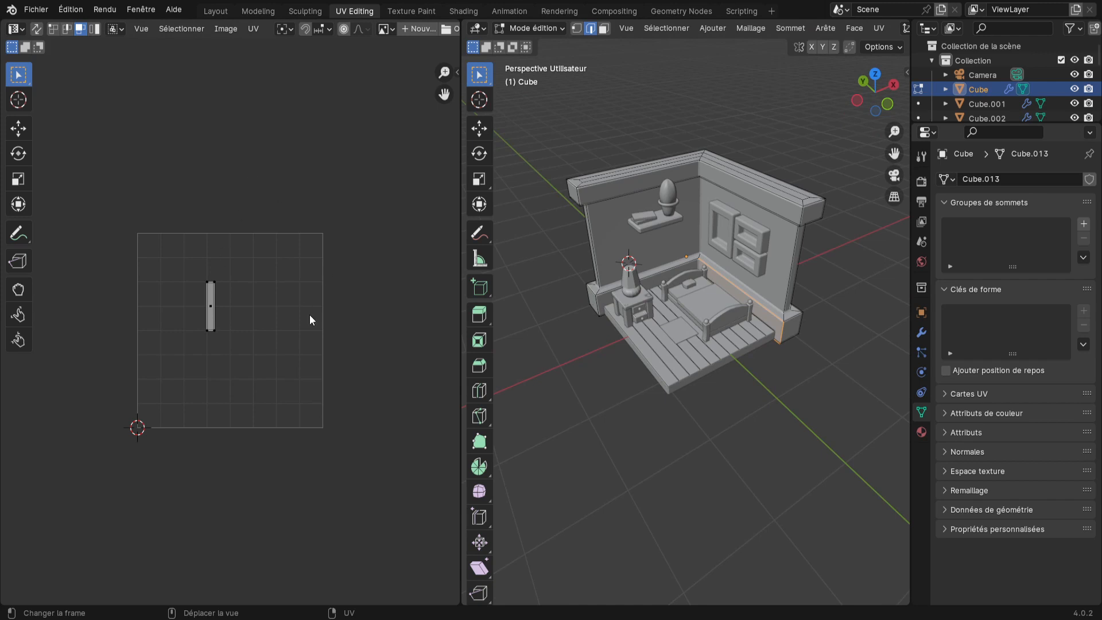
scroll(217, 352, "up", 2)
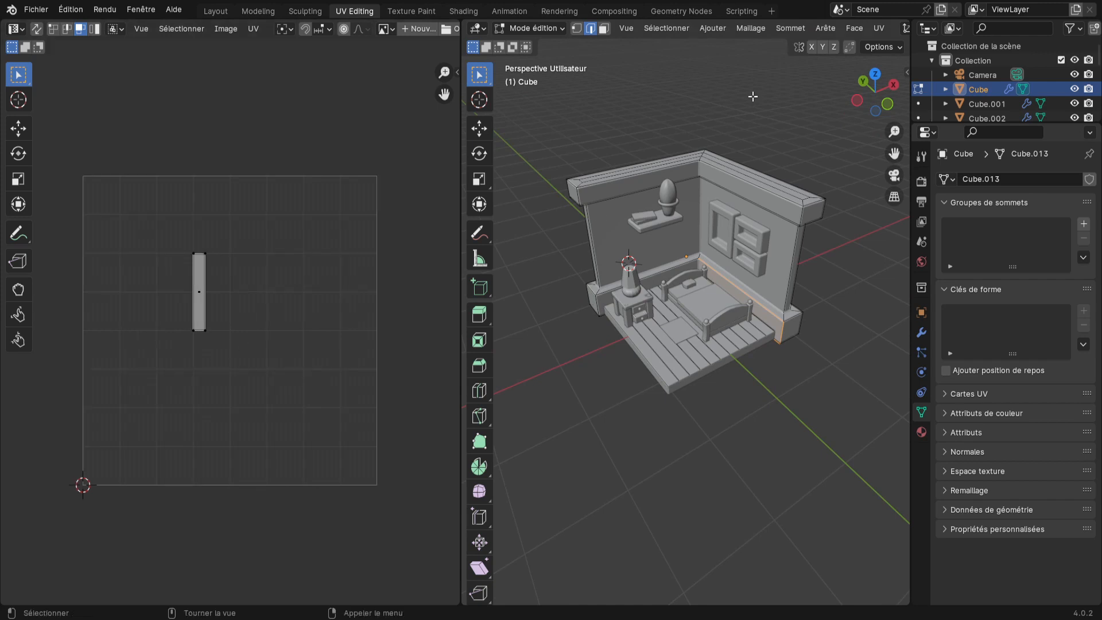
middle_click_drag(710, 311, 620, 329)
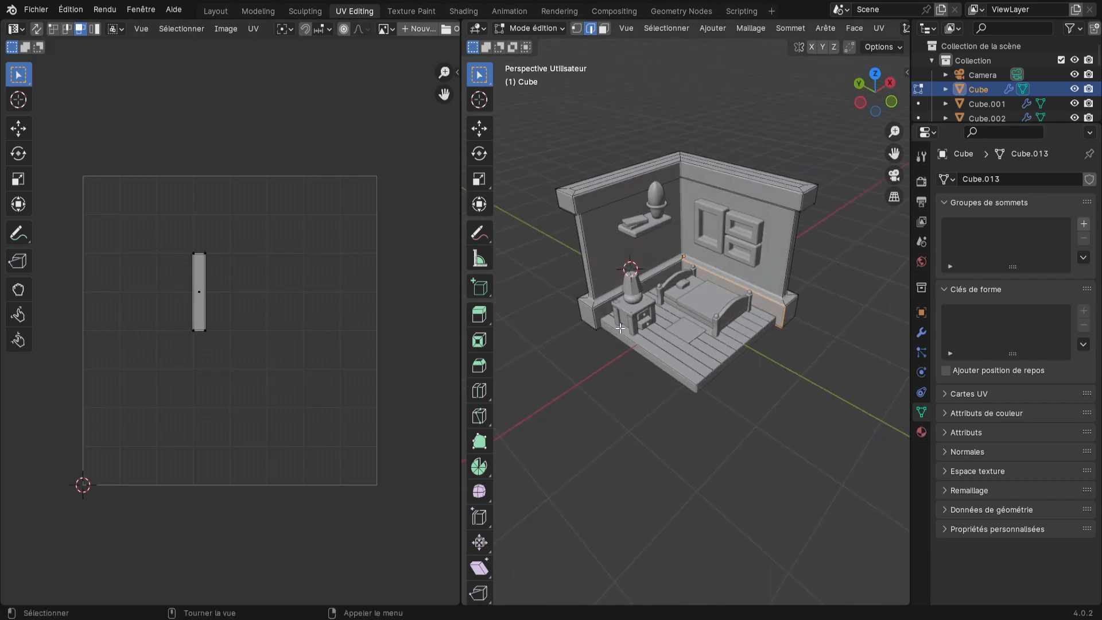
key("Tab")
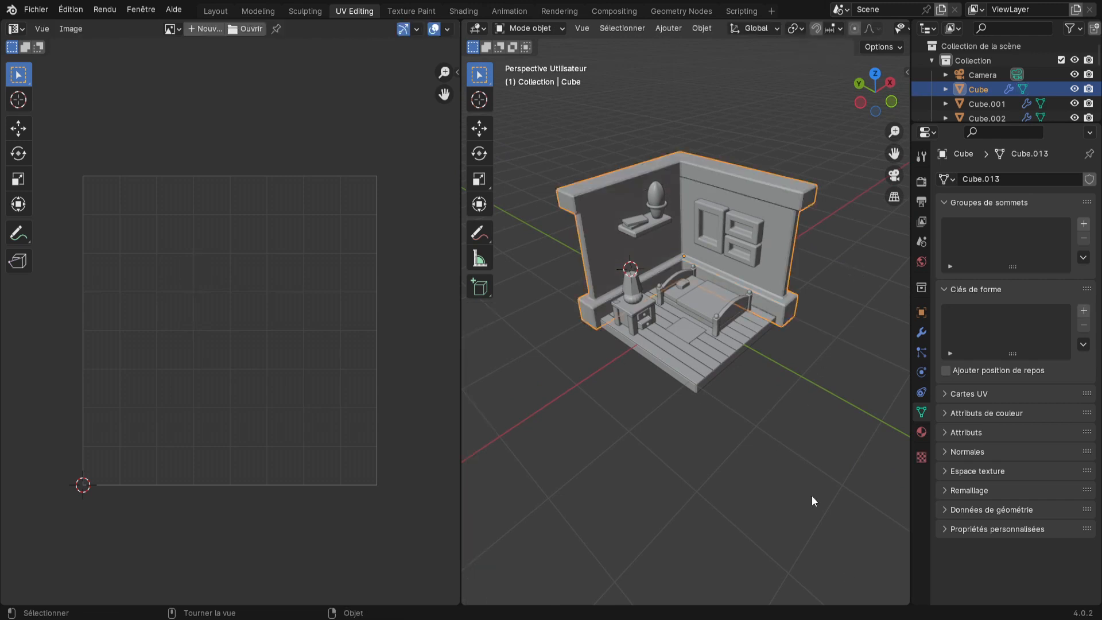
Step: Clear the selection, examine the room from several angles and reselect the wall object
left_click(835, 443)
middle_click_drag(835, 490, 769, 504)
middle_click_drag(656, 295, 638, 483)
middle_click_drag(747, 454, 634, 460)
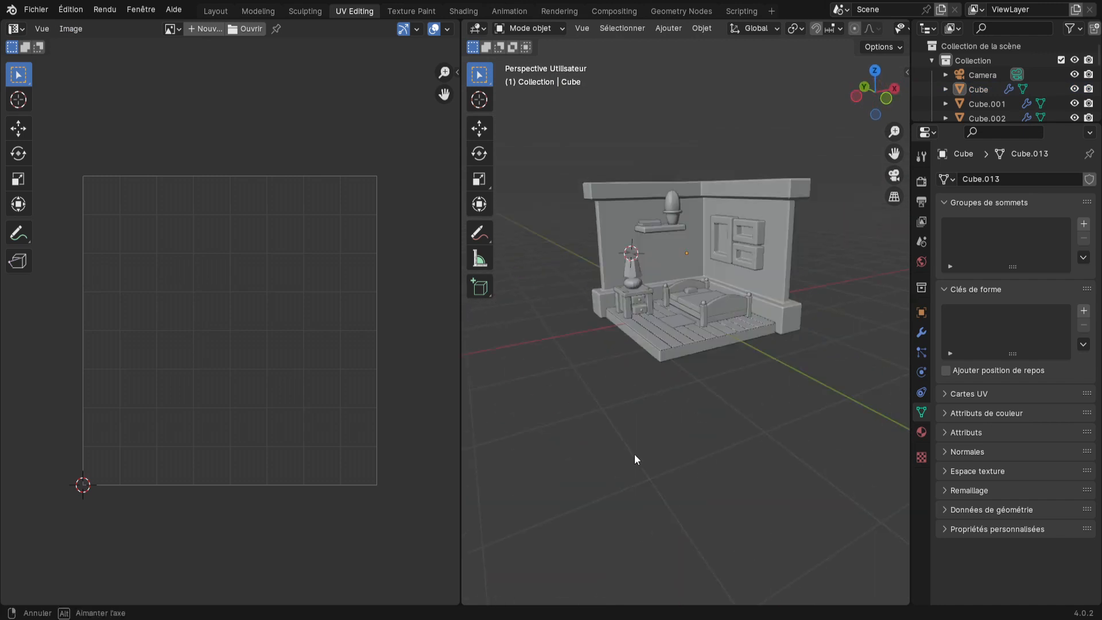
middle_click_drag(737, 413, 713, 182)
left_click(707, 158)
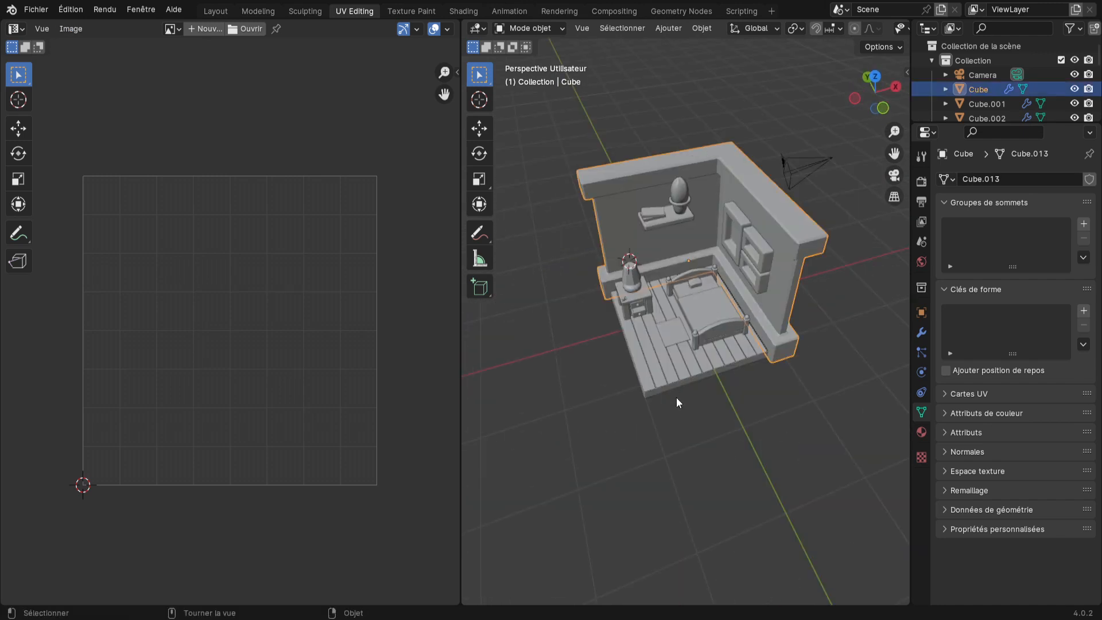
Step: Hide the wall object and unhide it again
middle_click_drag(676, 400, 636, 480)
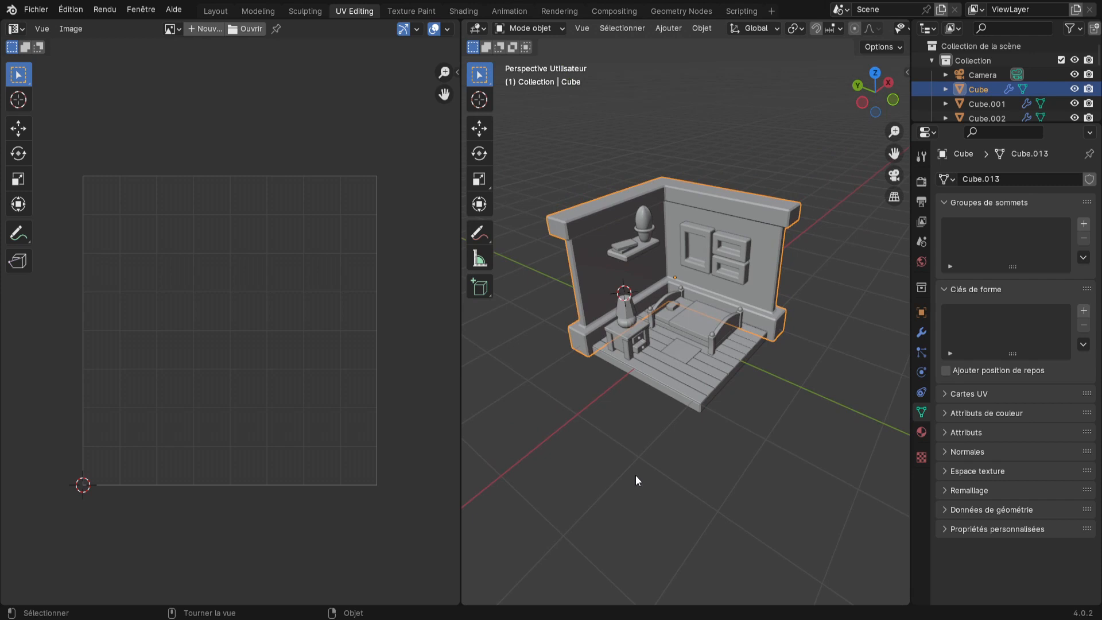
key("h")
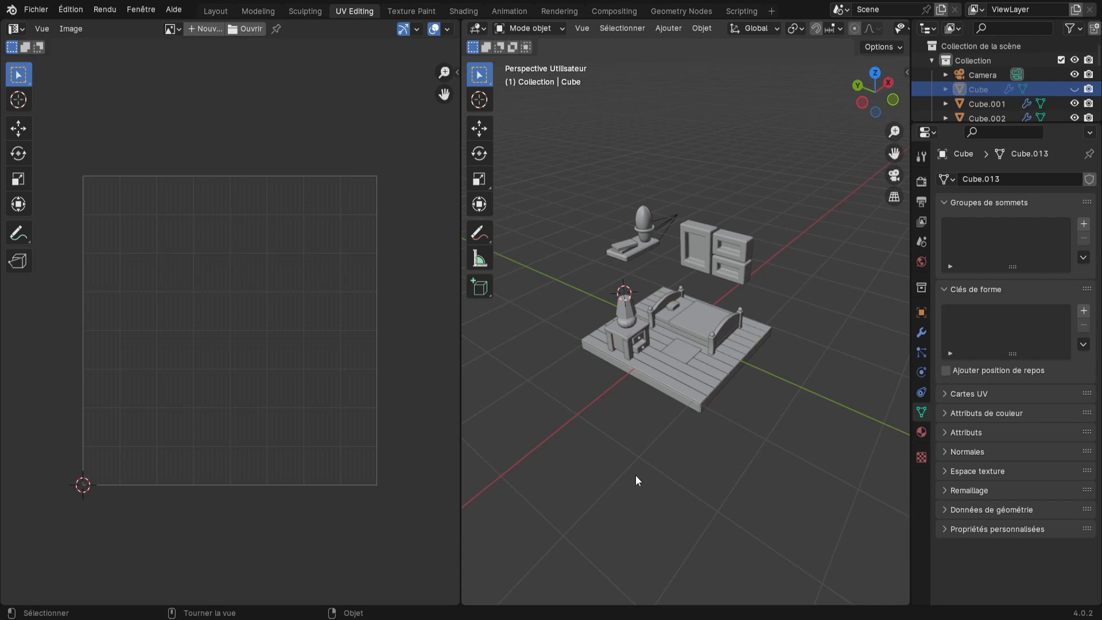
key("alt+h")
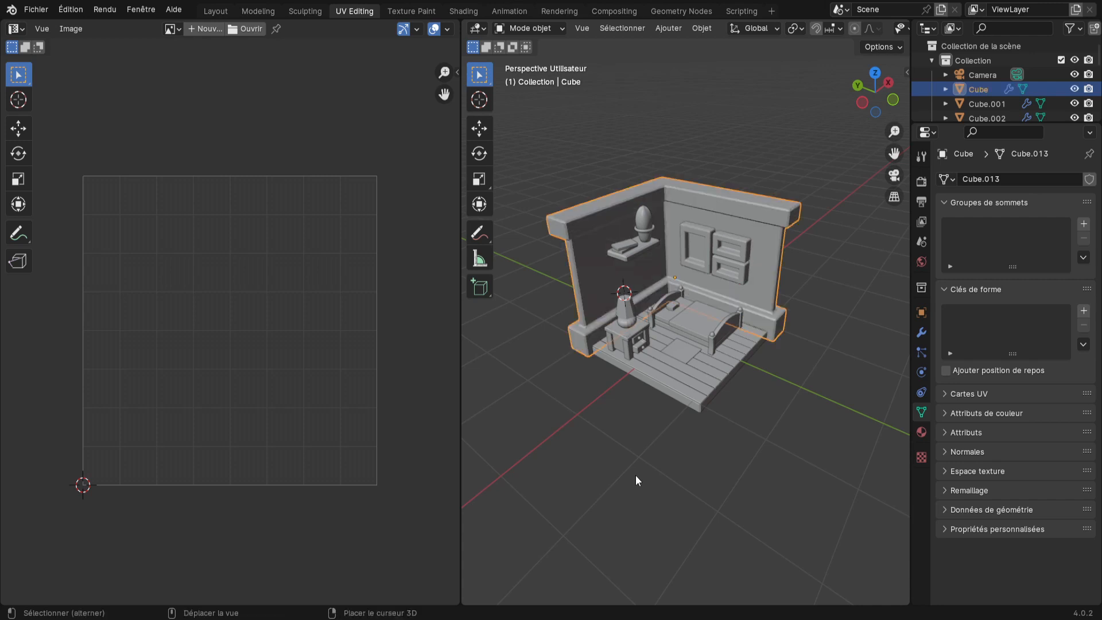
Step: Isolate the wall object by hiding all unselected objects and open it in edit mode
key("shift+h")
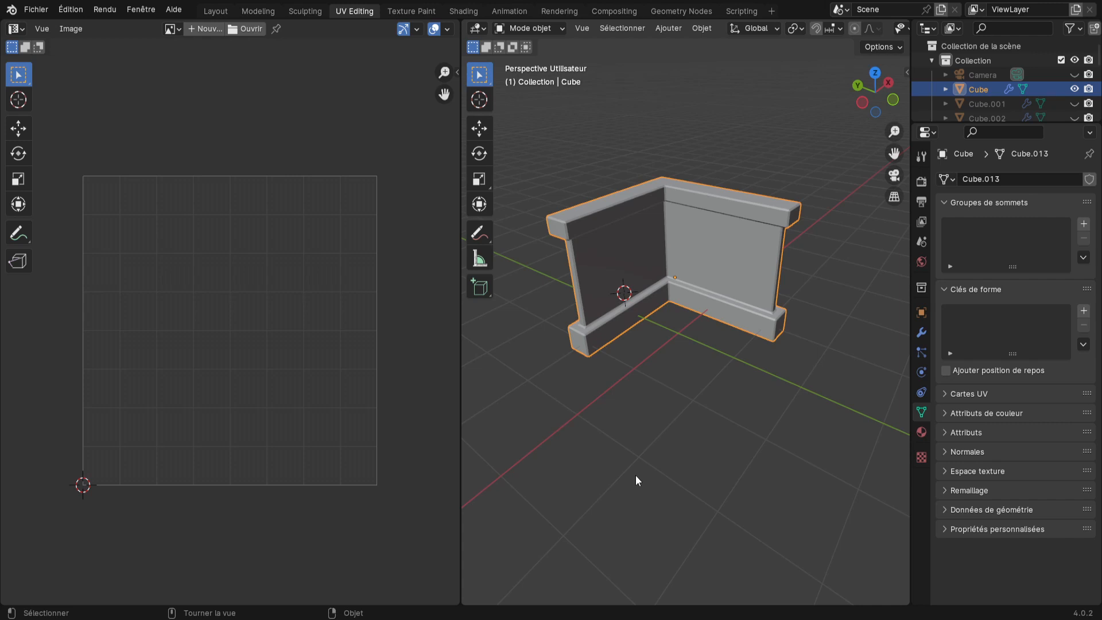
middle_click_drag(635, 474, 672, 364)
key("Tab")
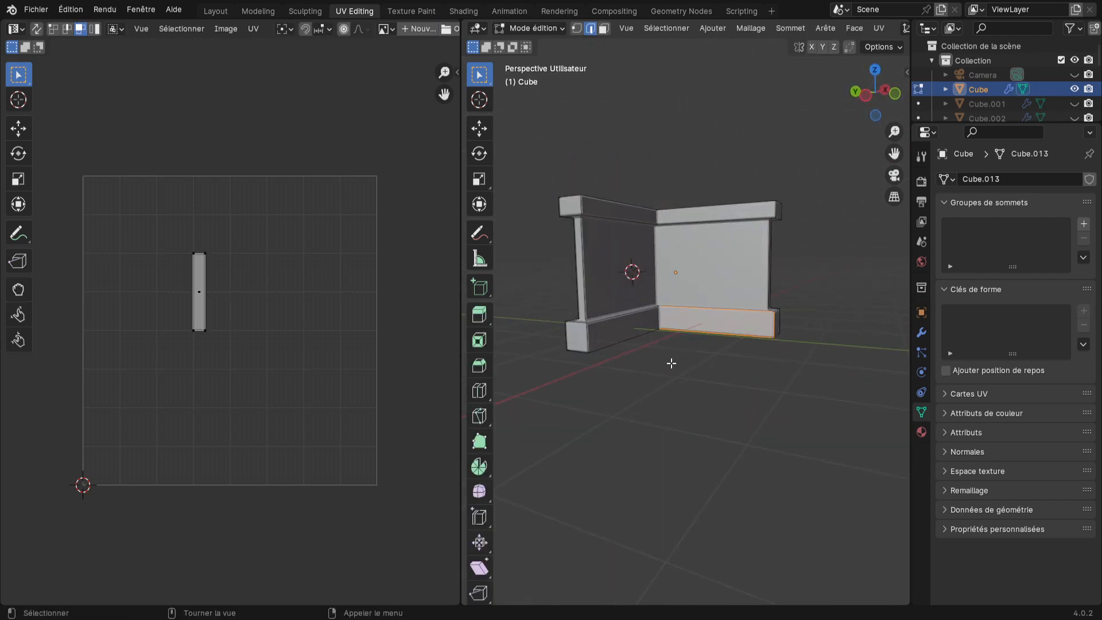
Step: Clear the selection on the wall mesh and hide the 3D viewport's toolbar
middle_click_drag(710, 432, 752, 281)
left_click(719, 410)
middle_click_drag(765, 438, 740, 457)
scroll(792, 467, "up", 2)
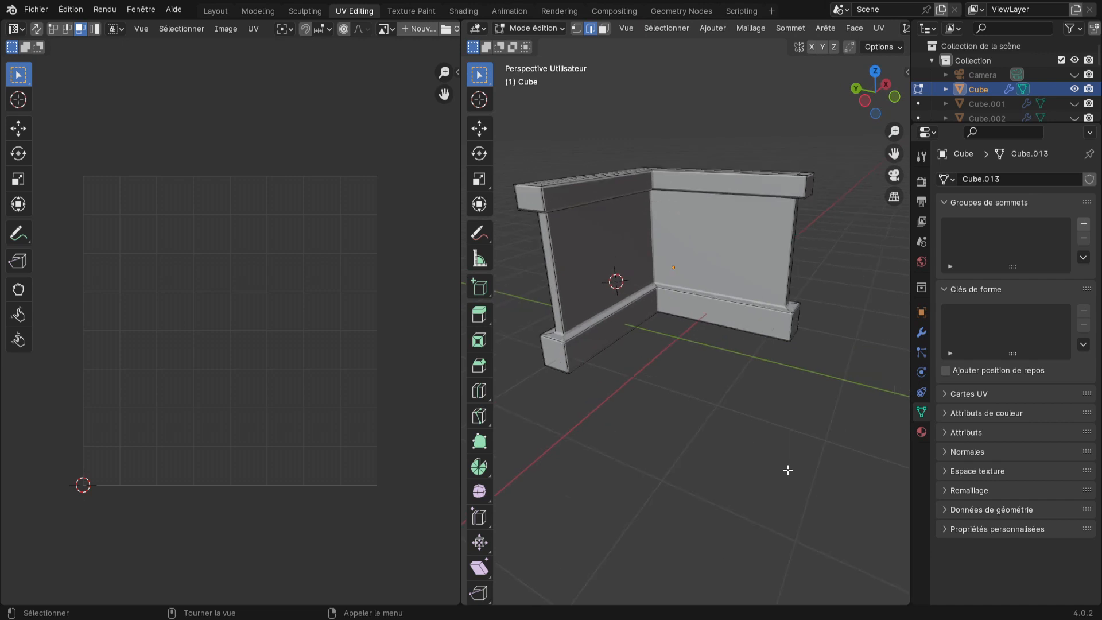
key("t")
middle_click_drag(694, 472, 728, 499)
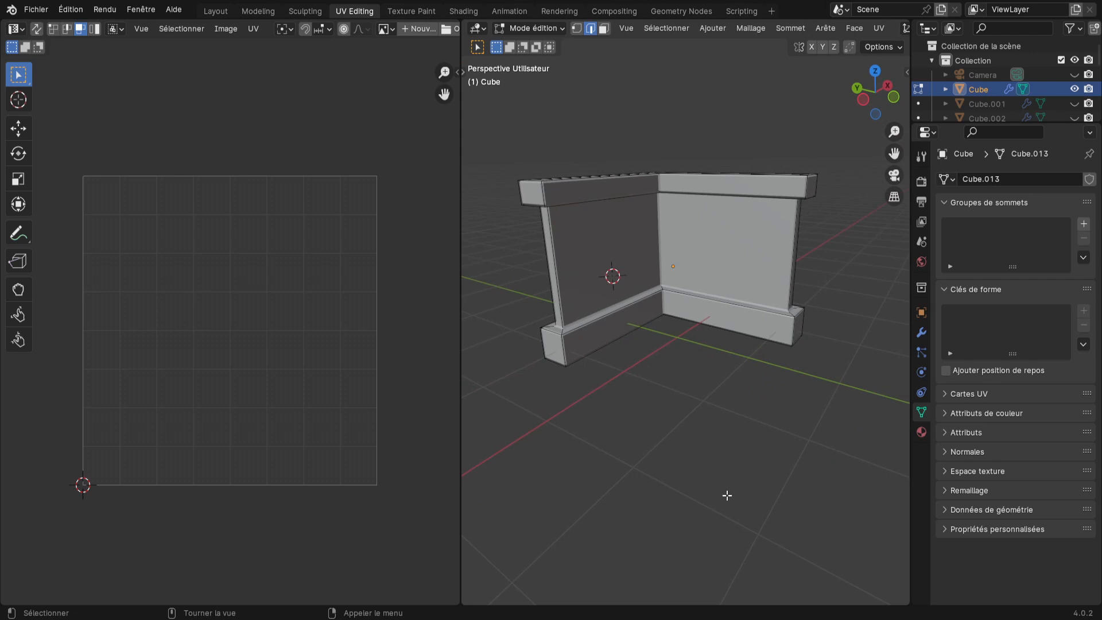
Step: Return to object mode, unhide all scene objects and examine the underside of the floor and walls
key("Tab")
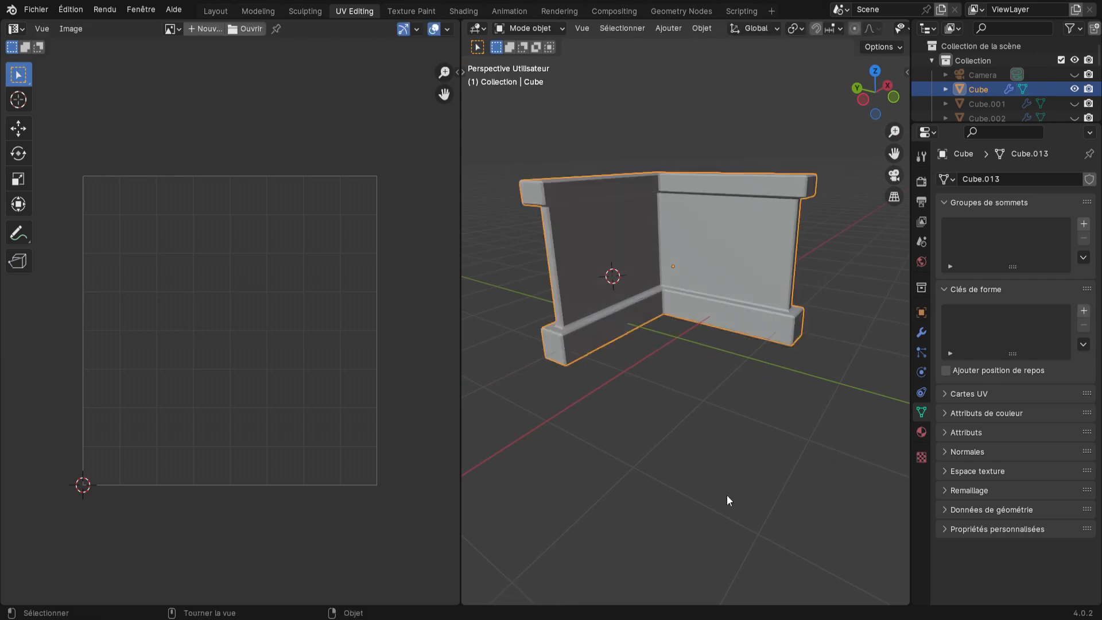
key("alt+h")
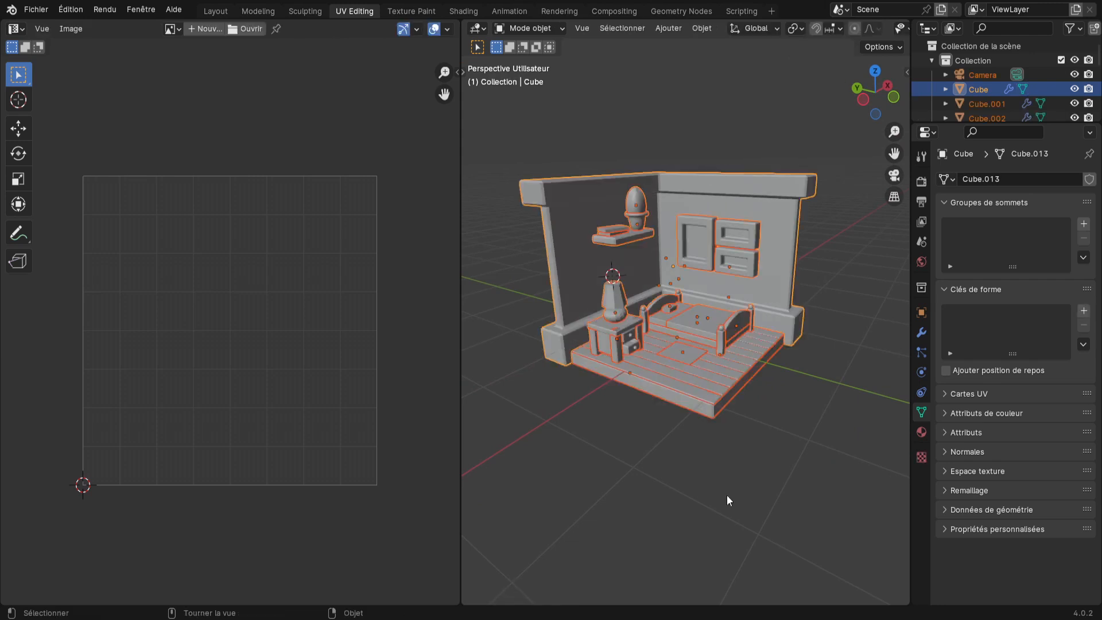
key("alt+a")
middle_click_drag(713, 359, 765, 238)
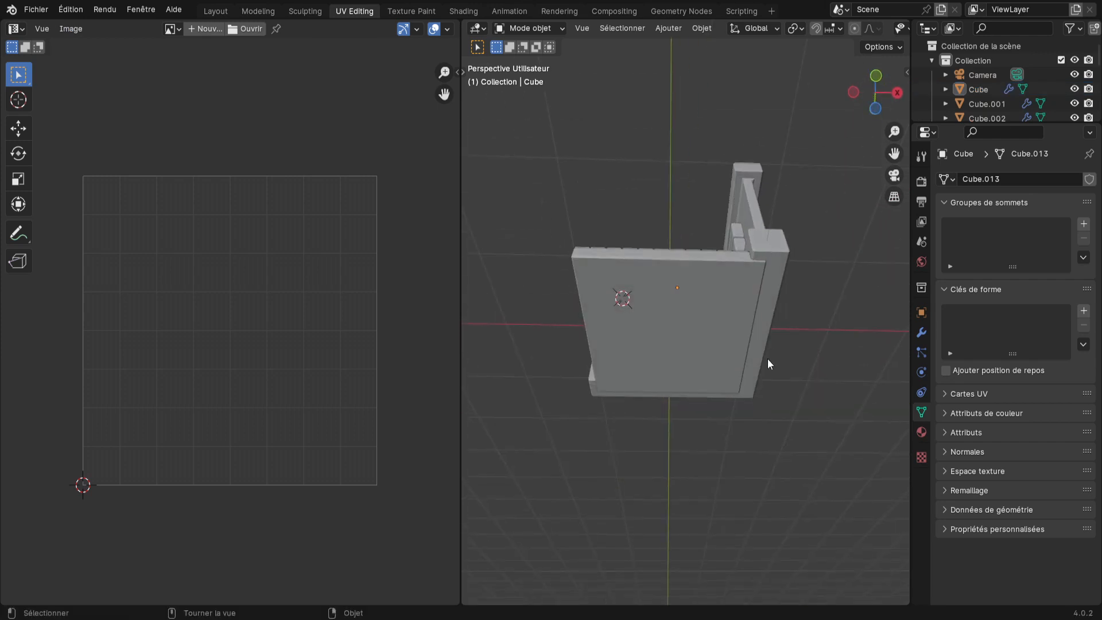
middle_click_drag(614, 402, 804, 308)
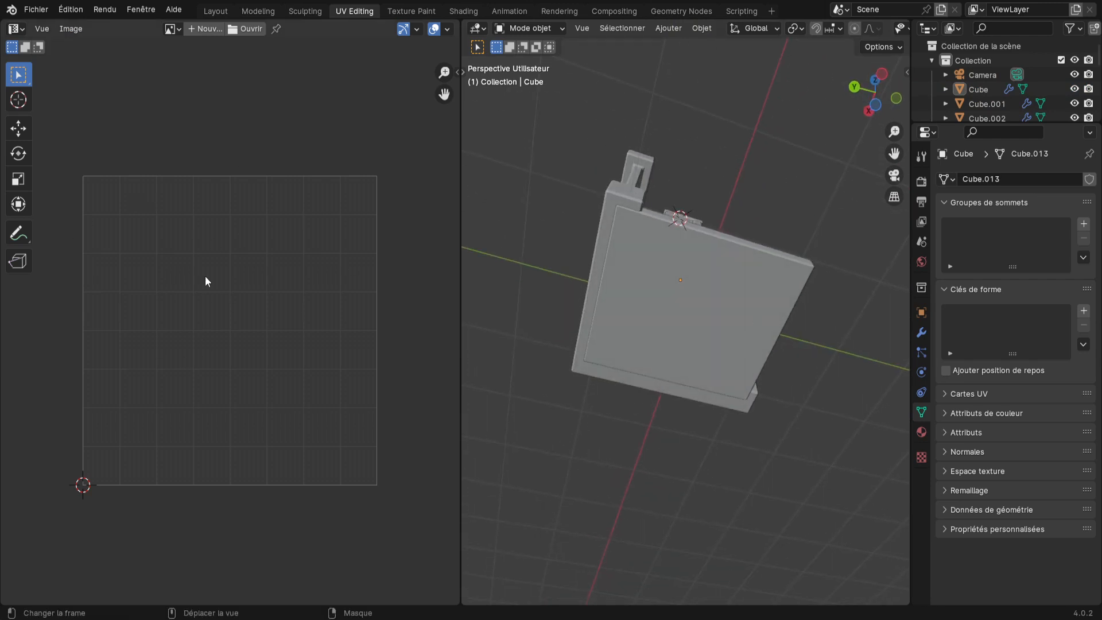
Step: Isolate the wall object again and open it in edit mode with the underside of its base in view
left_click(606, 205)
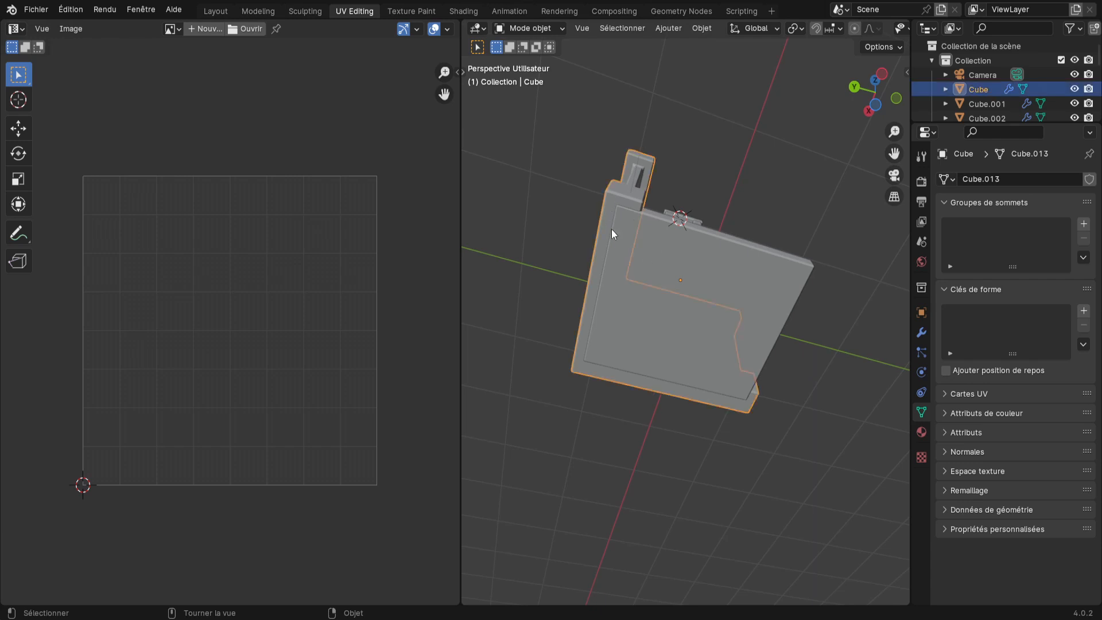
key("shift+h")
middle_click_drag(611, 230, 621, 309)
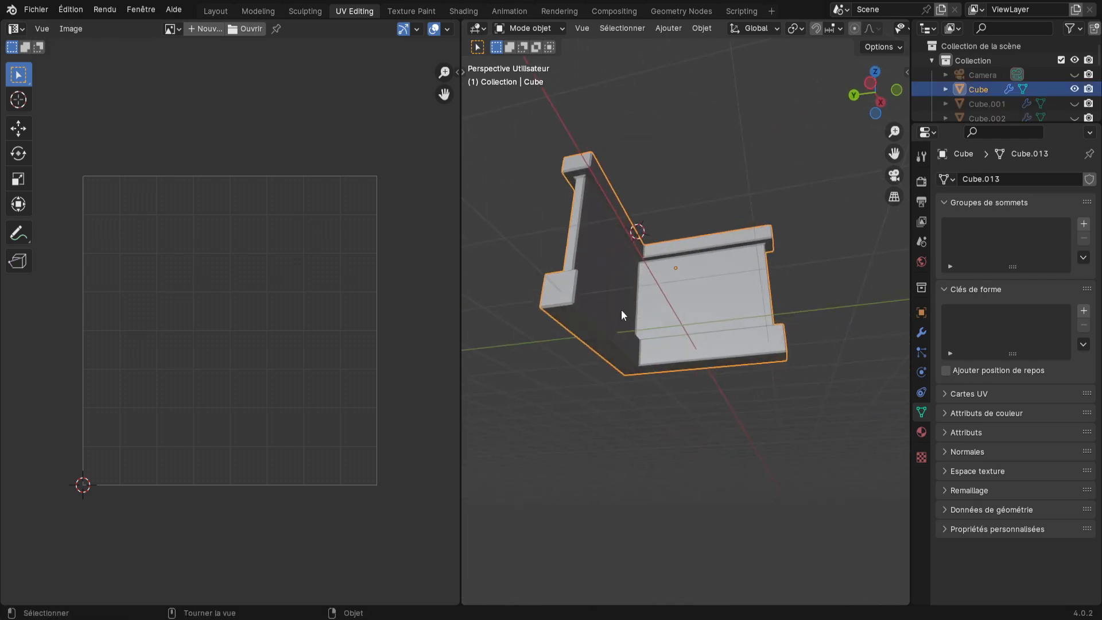
key("Tab")
middle_click_drag(646, 384, 595, 395)
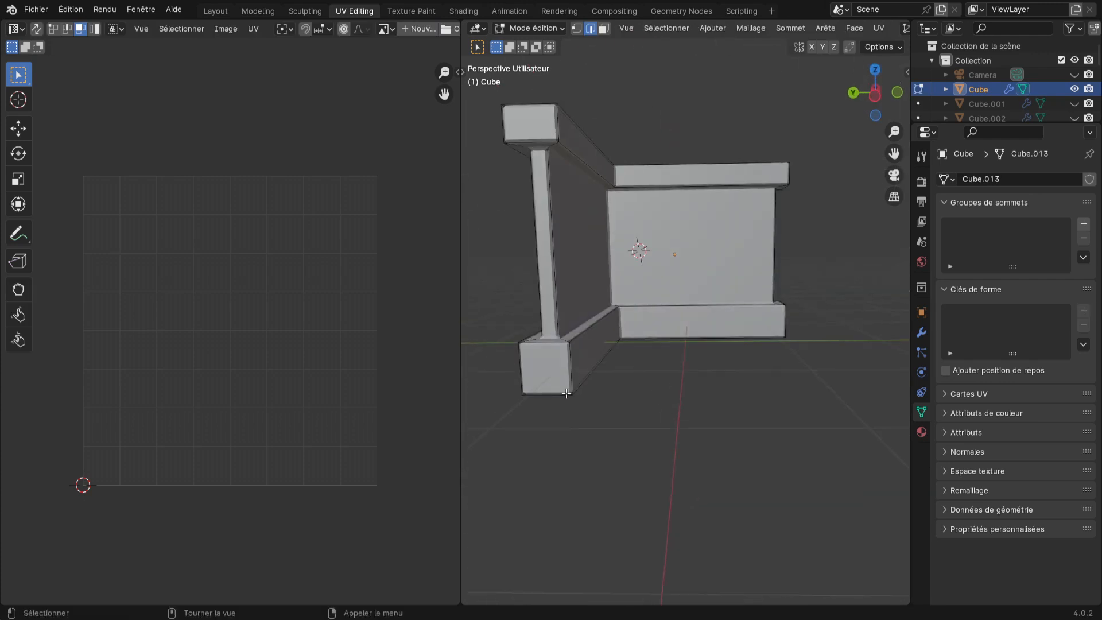
middle_click_drag(701, 410, 644, 204)
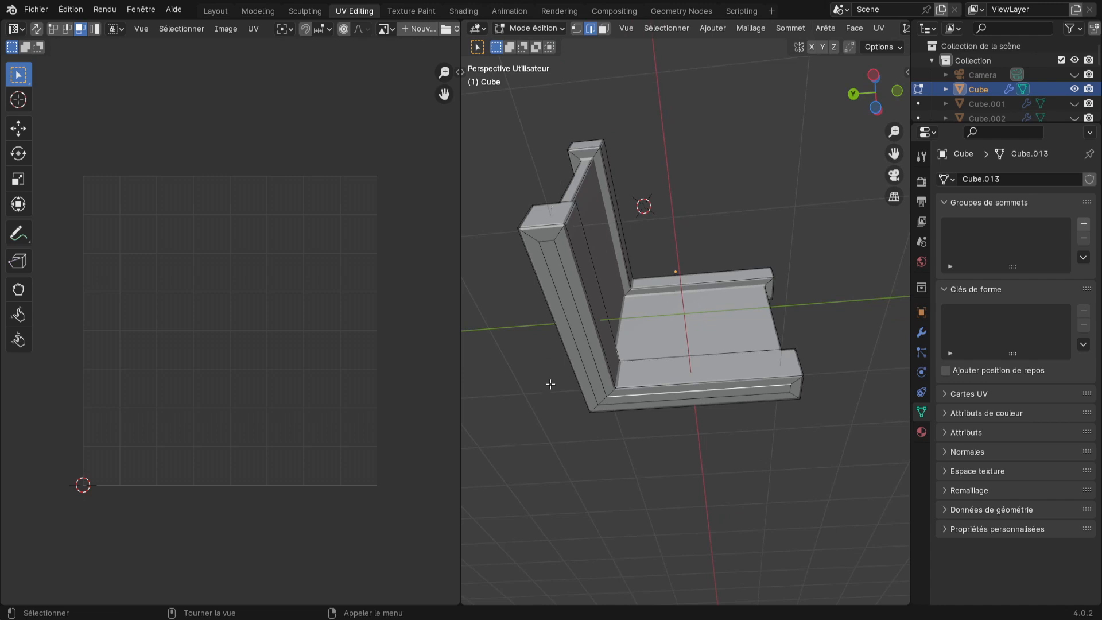
middle_click_drag(551, 384, 545, 369)
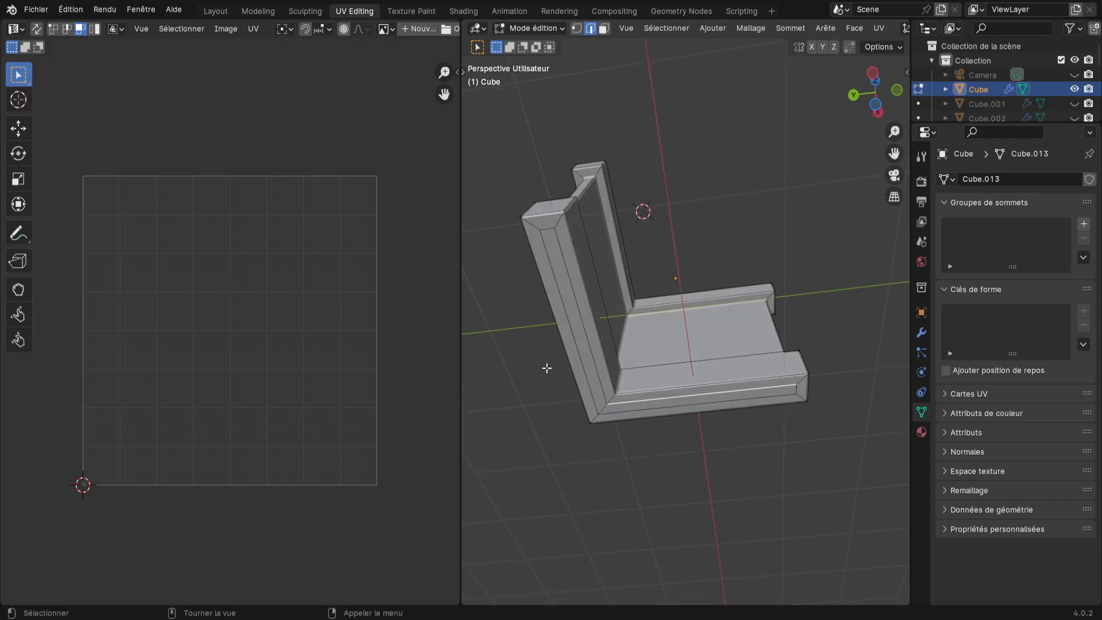
Step: Select the six underside faces of the L-shaped wall base in face mode and delete the faces
left_click(604, 29)
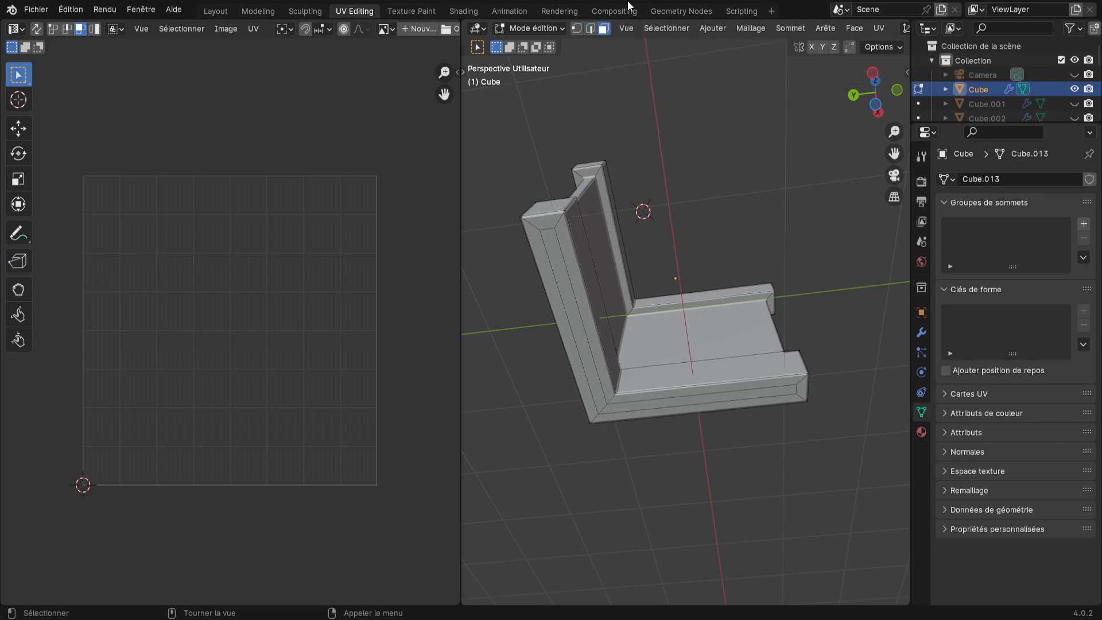
left_click(556, 259)
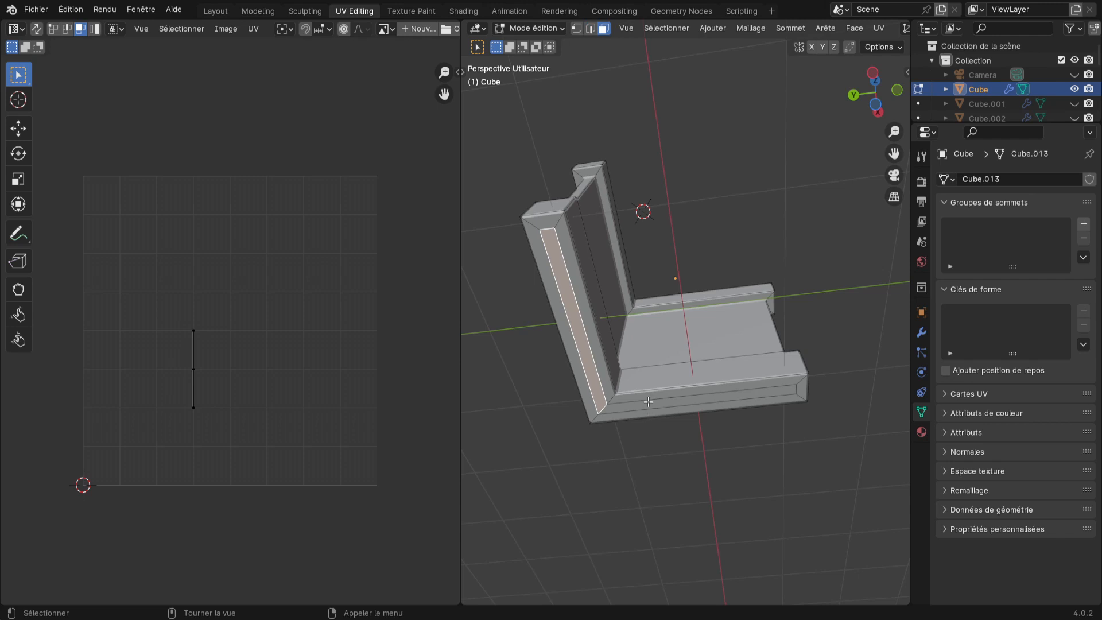
left_click(676, 399, "shift")
left_click(678, 398, "shift")
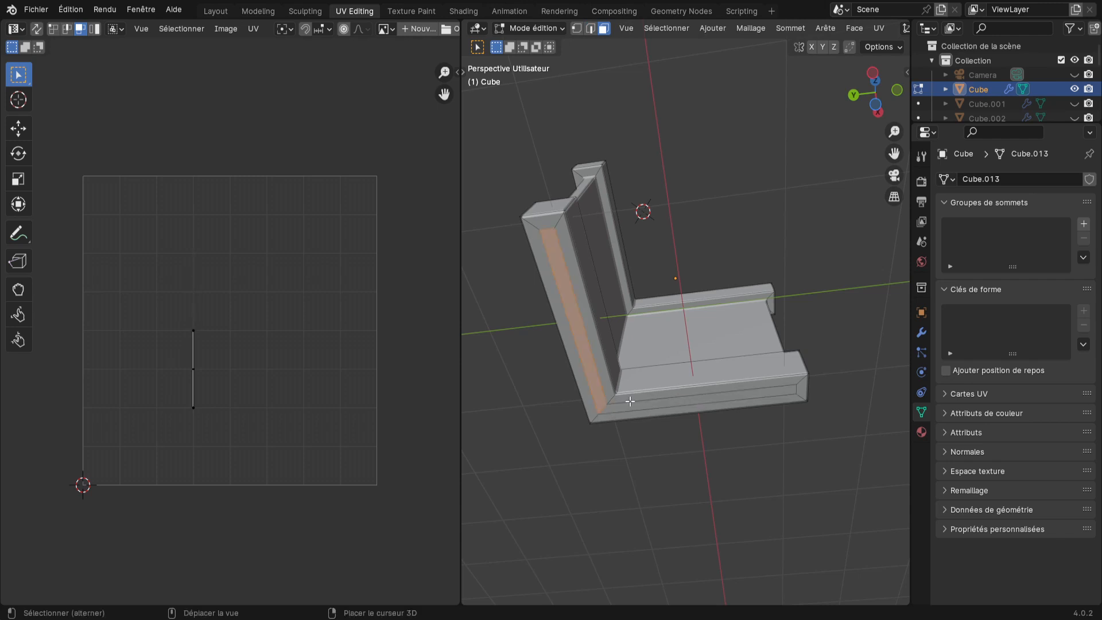
left_click(609, 393, "shift")
left_click(623, 402, "shift")
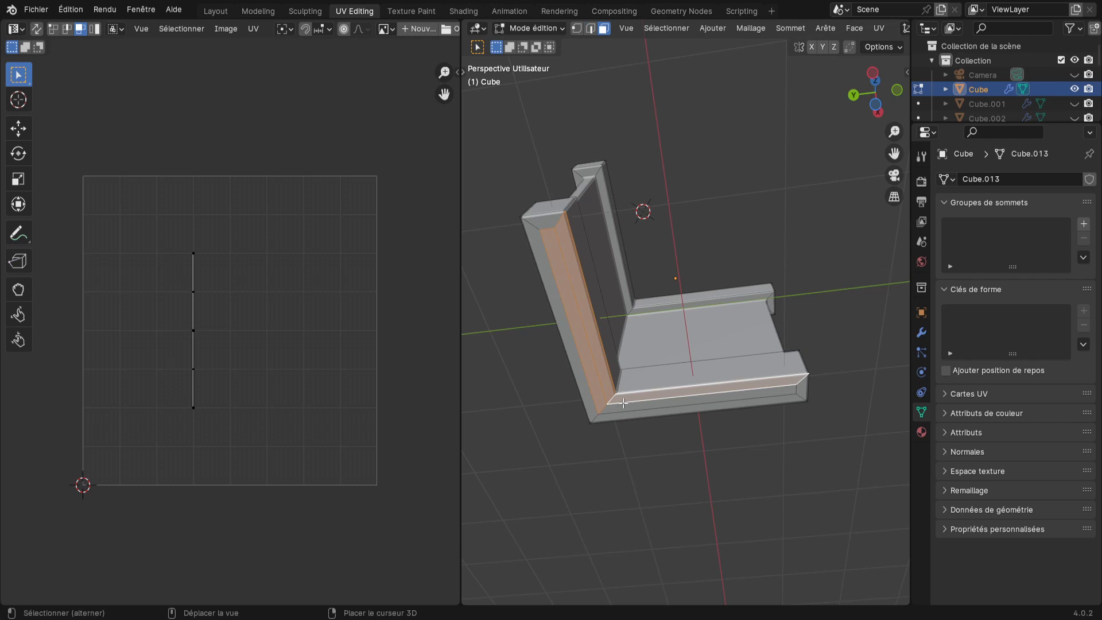
left_click(591, 402, "shift")
left_click(605, 415, "shift")
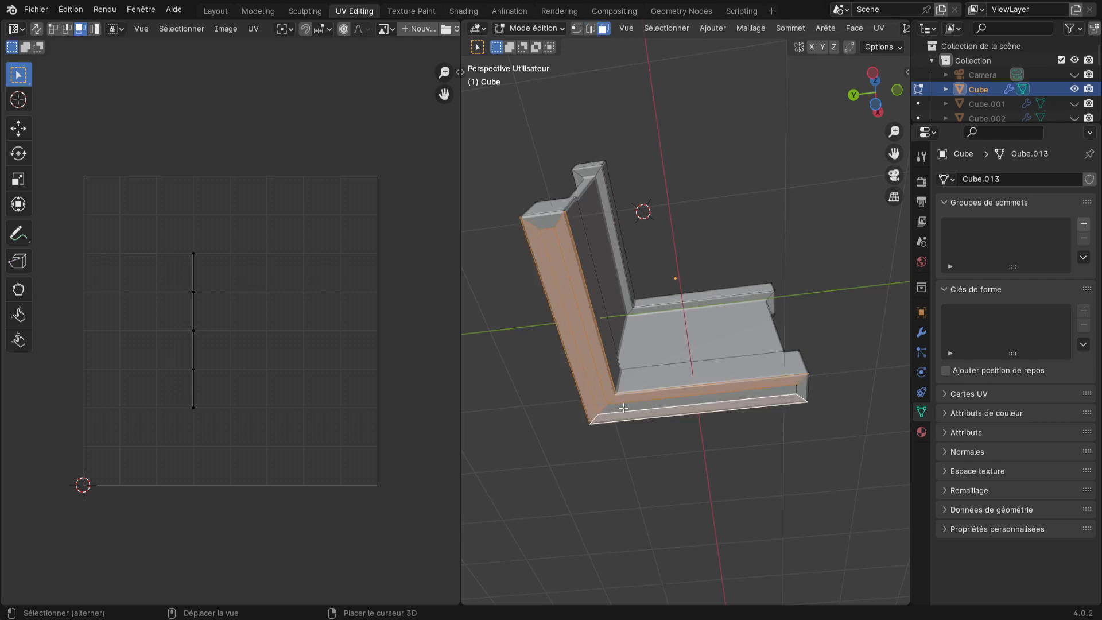
left_click(652, 414, "shift")
key("x")
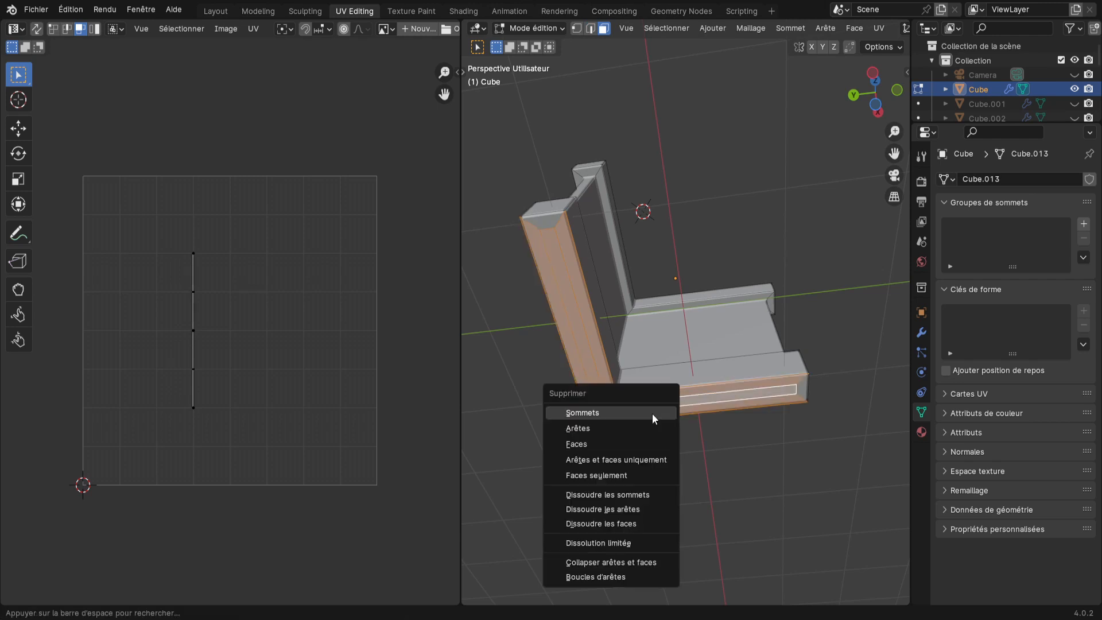
left_click(587, 444)
Step: Switch to edge selection and select the vertical edge loop on the inner corner of one wall's open end
middle_click_drag(637, 429, 787, 505)
middle_click_drag(738, 432, 642, 470)
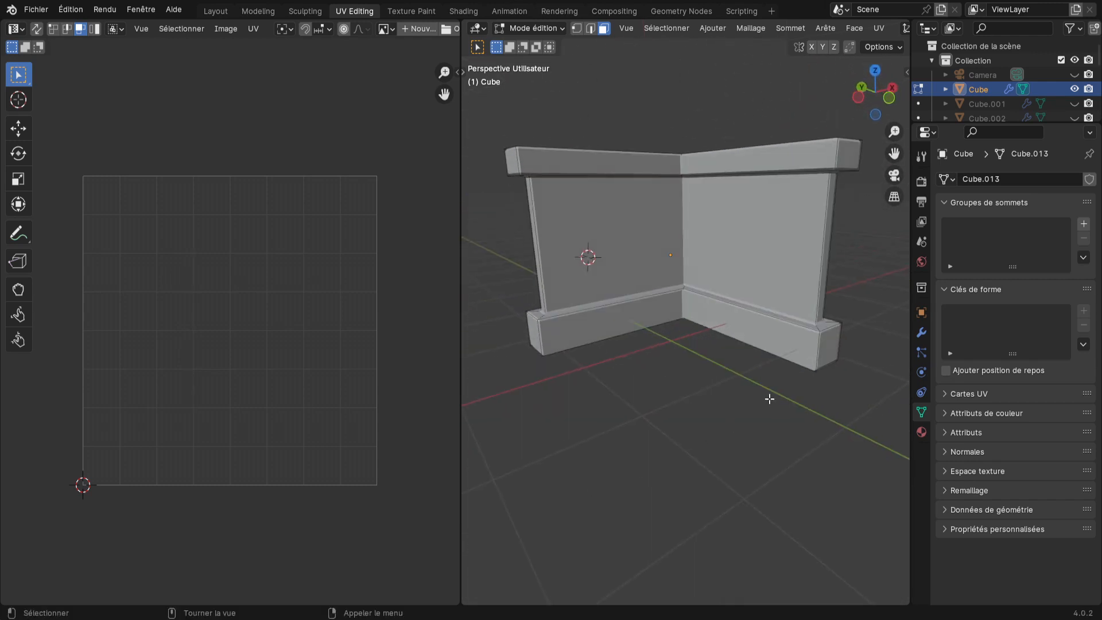
left_click(590, 30)
middle_click_drag(544, 450, 704, 445)
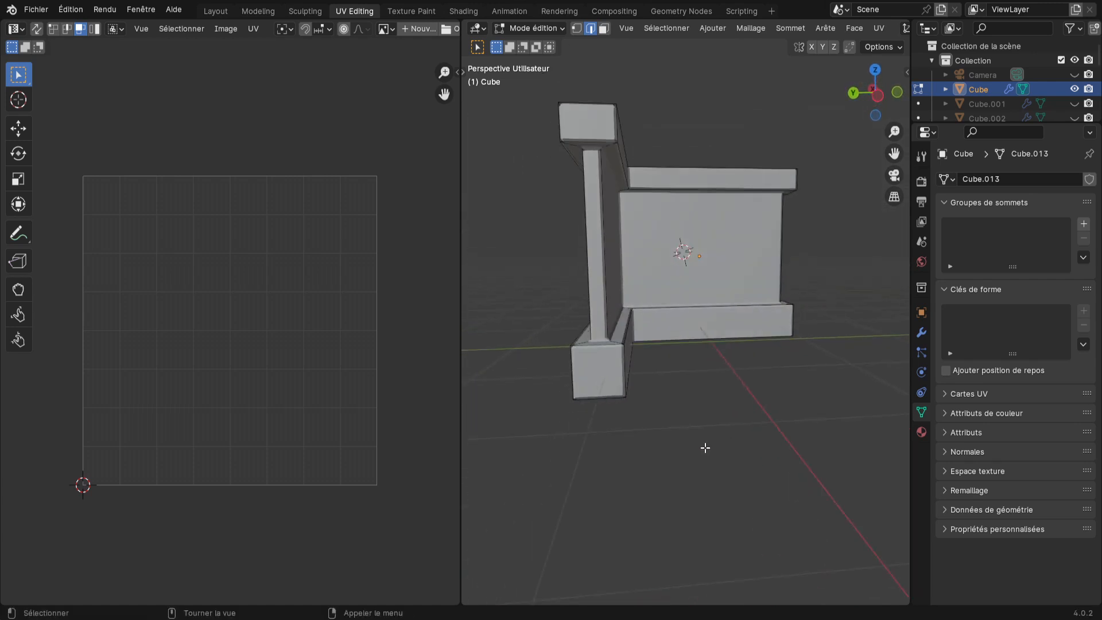
middle_click_drag(583, 423, 650, 428)
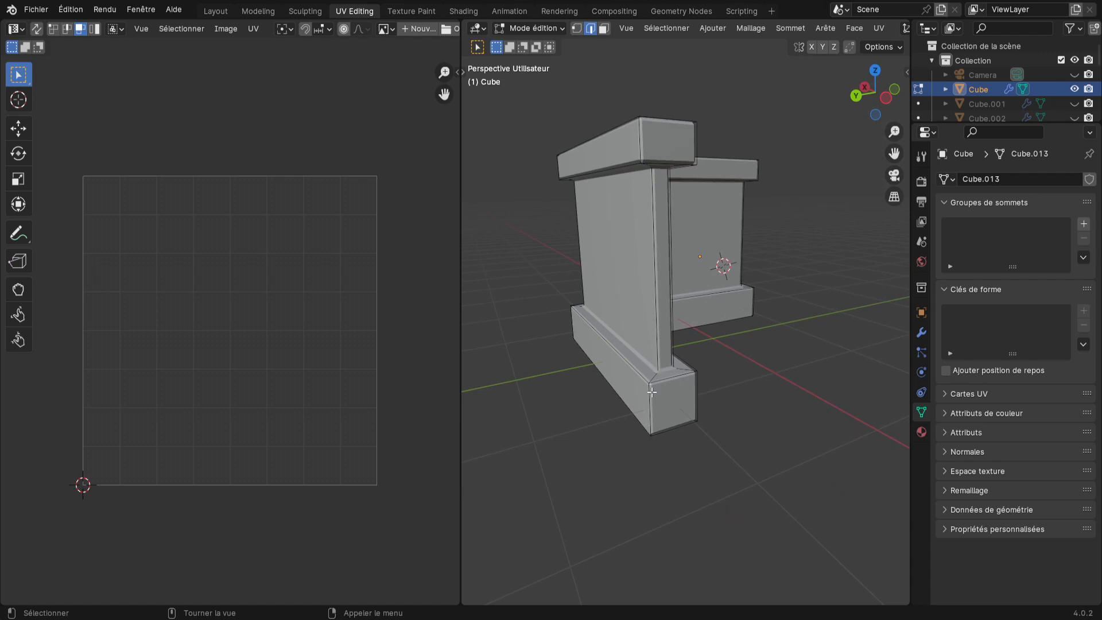
middle_click_drag(734, 457, 673, 460)
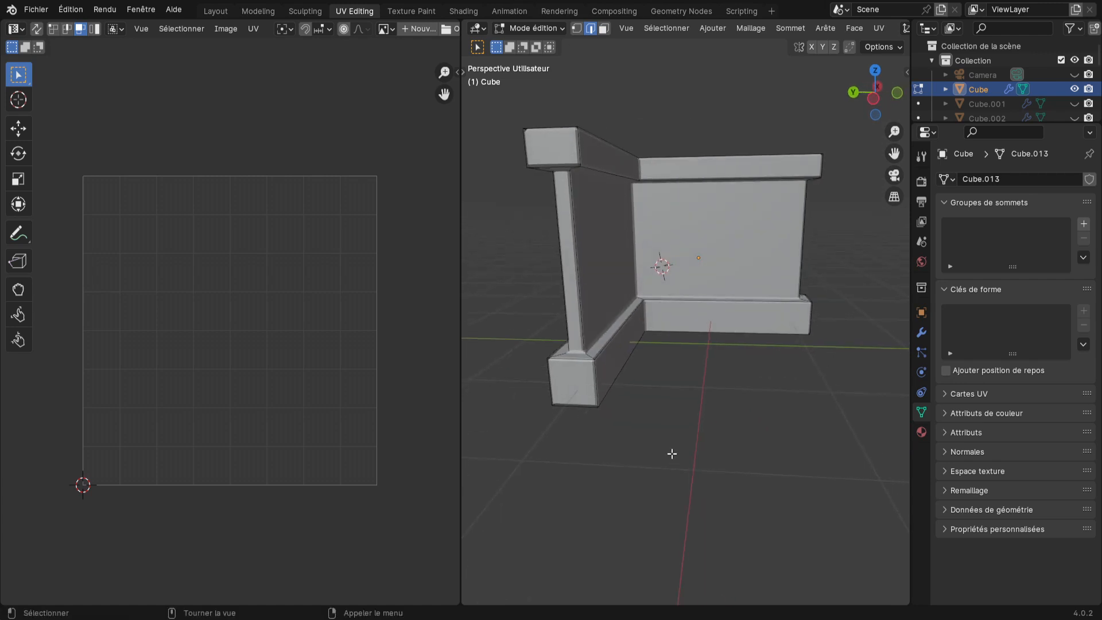
middle_click_drag(672, 453, 782, 338)
mouse_move(842, 319)
middle_mouse_down()
mouse_move(834, 278)
mouse_move(855, 362)
mouse_move(836, 354)
mouse_move(839, 328)
middle_mouse_up()
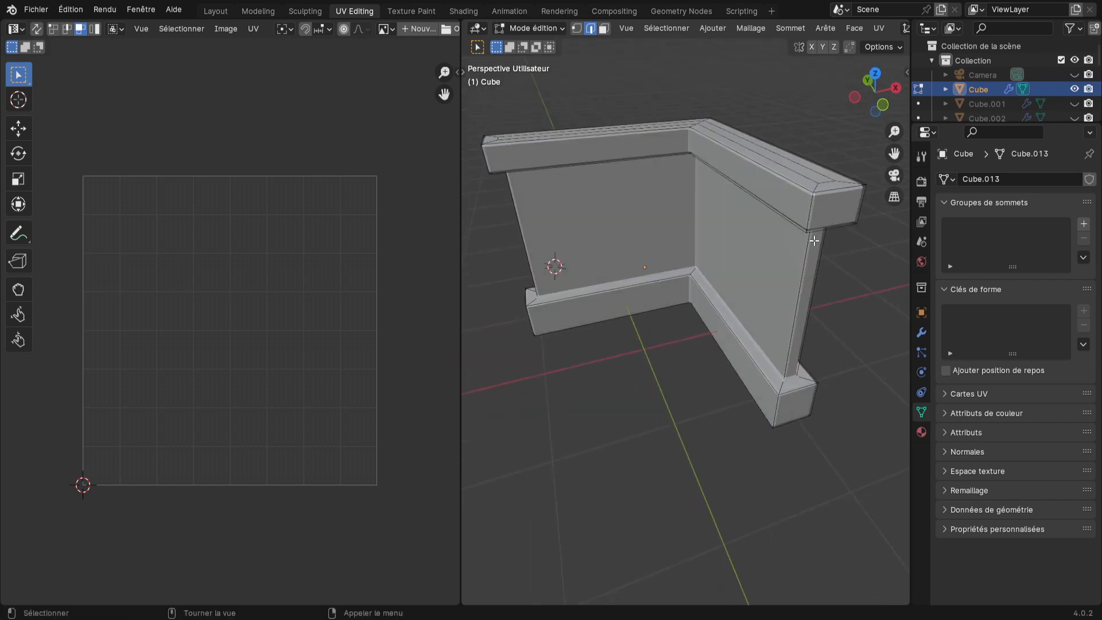
left_click(829, 189)
left_click(798, 293, "alt")
Step: Deselect the surplus loop edges running across the top of that wall end's upper trim
middle_click_drag(814, 371, 741, 379)
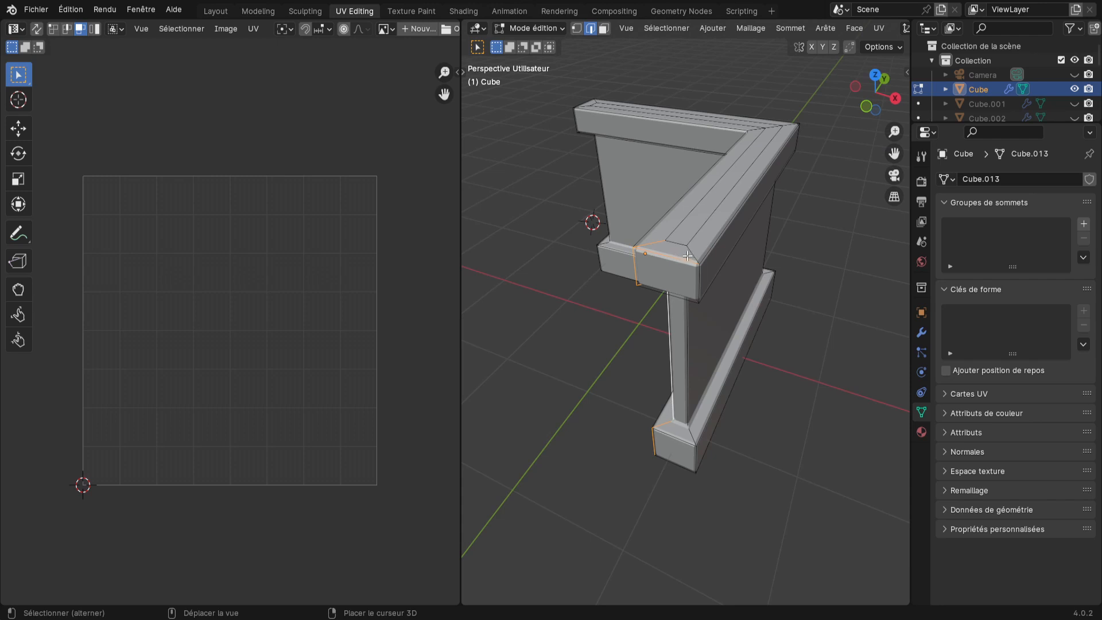
scroll(683, 256, "up", 5)
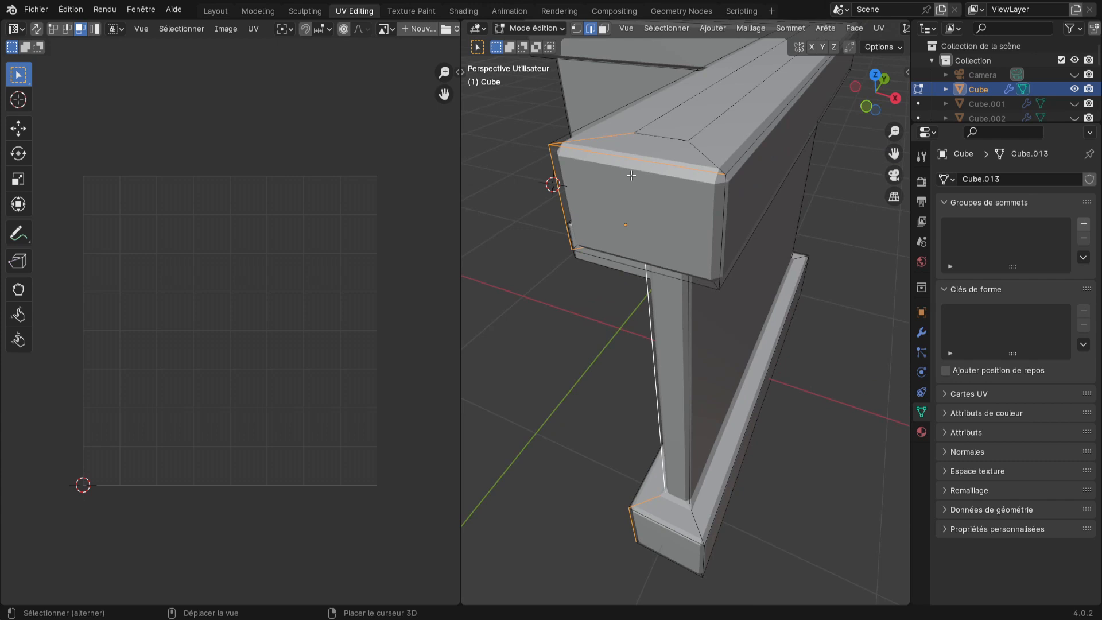
left_click(641, 157, "shift")
scroll(656, 214, "down", 5)
middle_click_drag(656, 214, 652, 260)
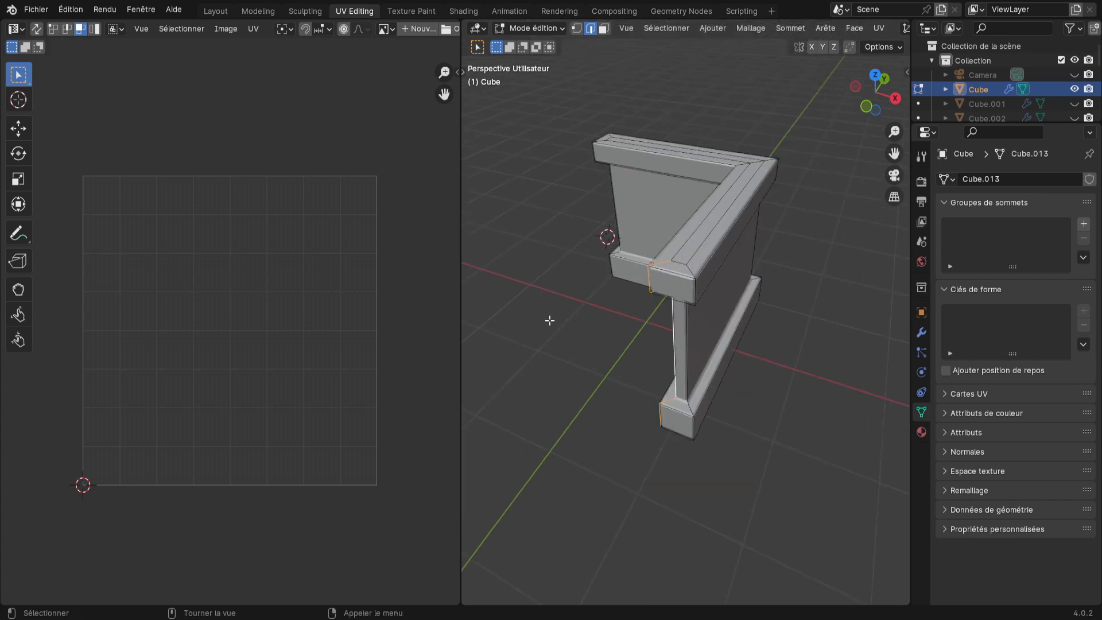
mouse_move(624, 322)
middle_mouse_down()
mouse_move(708, 323)
mouse_move(595, 300)
mouse_move(608, 342)
mouse_move(733, 334)
mouse_move(624, 317)
middle_mouse_up()
scroll(610, 340, "up", 1)
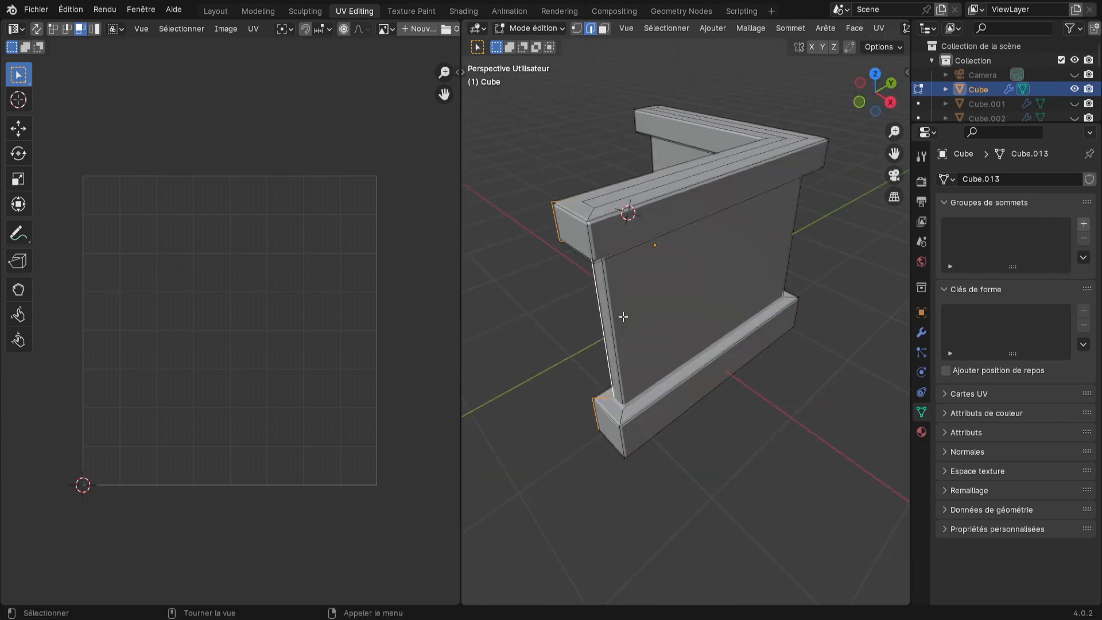
Step: Add the vertical edge loop on the outer corner of the same wall end to the selection
key("shift")
key("alt")
left_click(612, 322, "alt+shift")
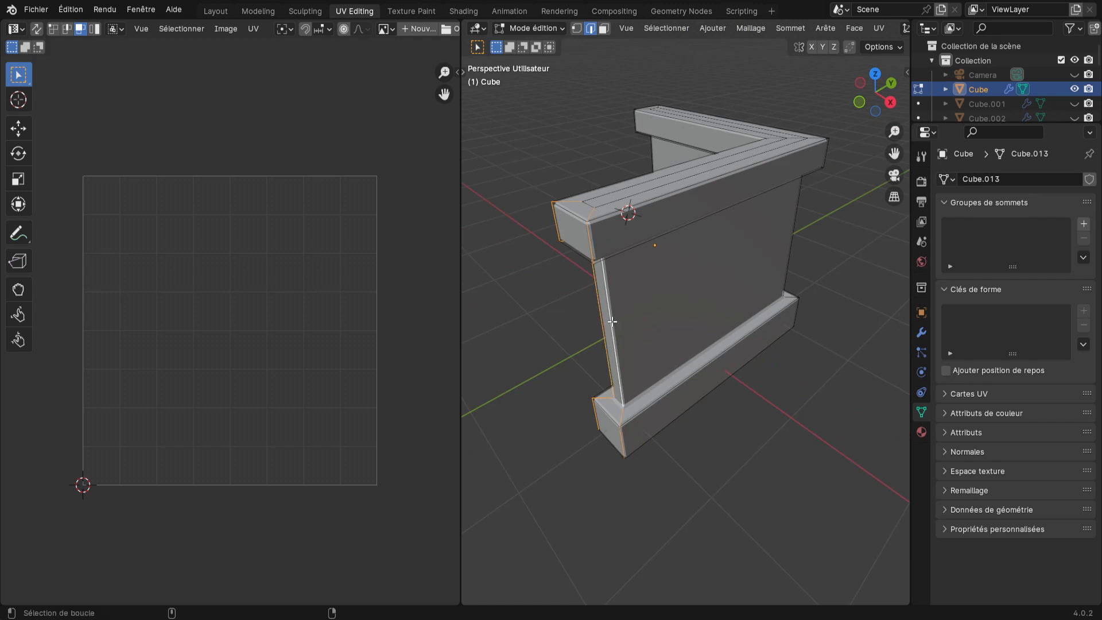
Step: Add both vertical corner edge loops of the other wall's open end, leaving out the diagonal edges on top of the trim
middle_click_drag(611, 321, 716, 405)
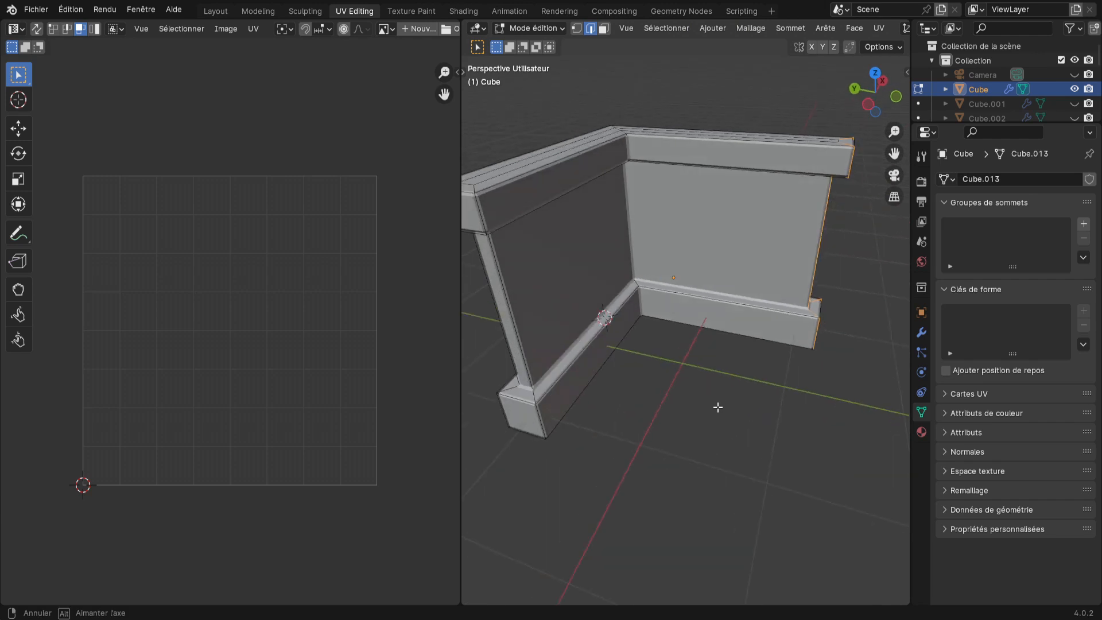
key("alt")
left_click(516, 325, "alt+shift")
middle_click_drag(515, 334, 566, 364)
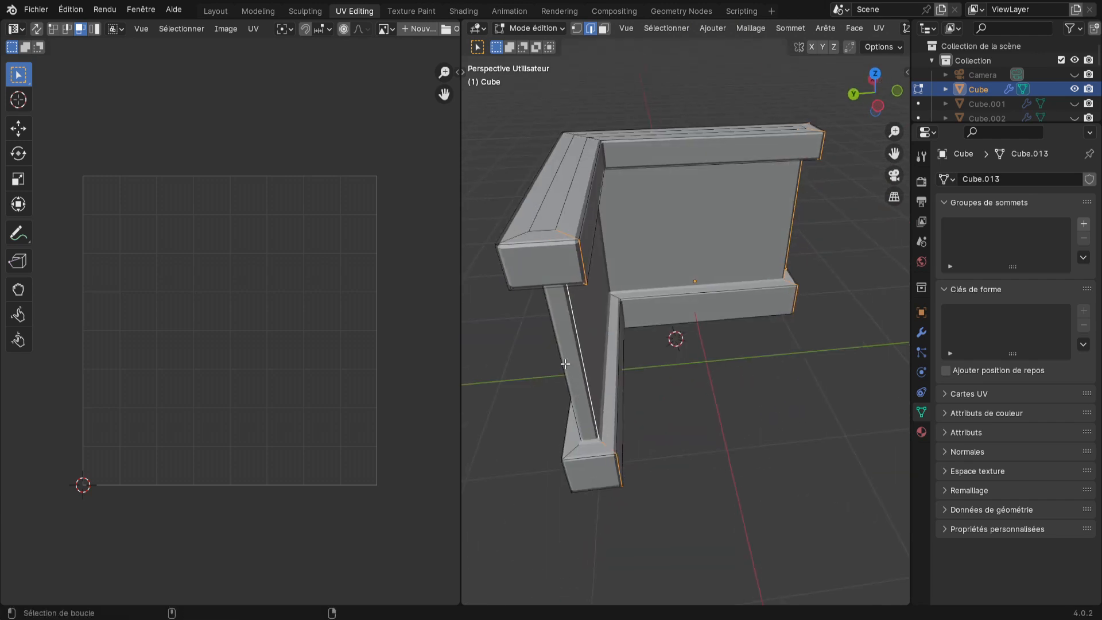
middle_click_drag(560, 445, 686, 391)
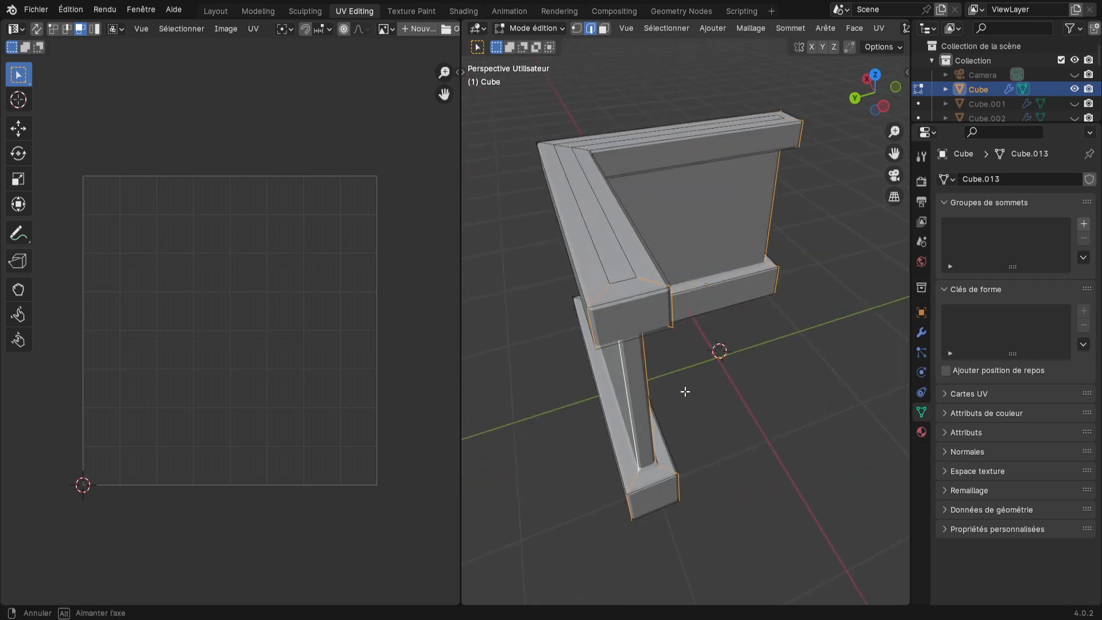
left_click(601, 292, "shift")
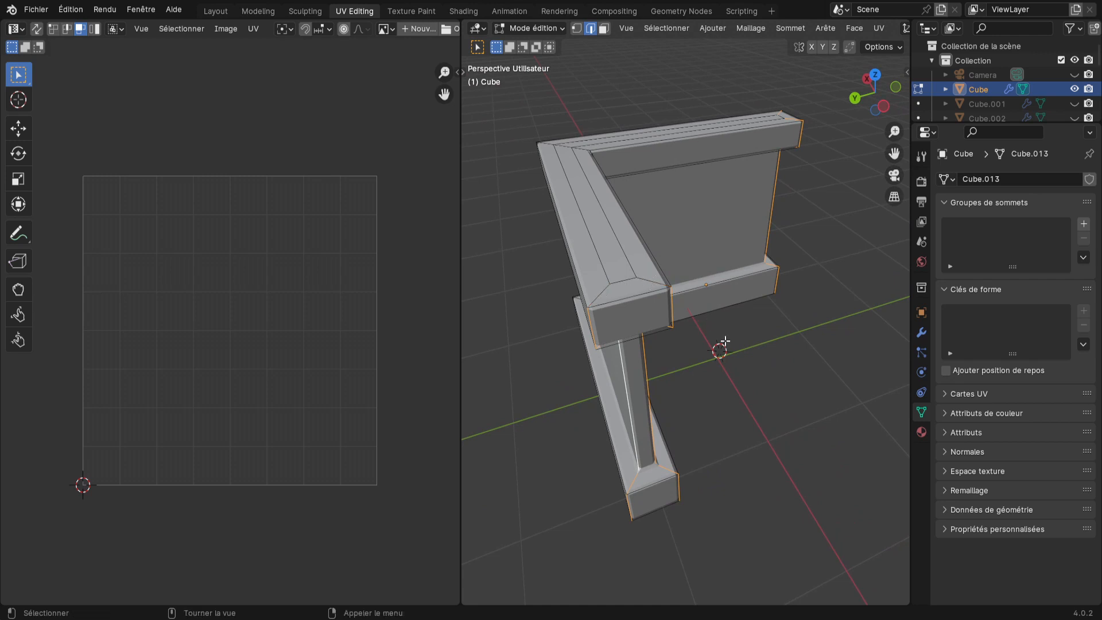
Step: Mark the selected edge loops at both wall ends as UV seams
middle_click_drag(650, 278, 746, 401)
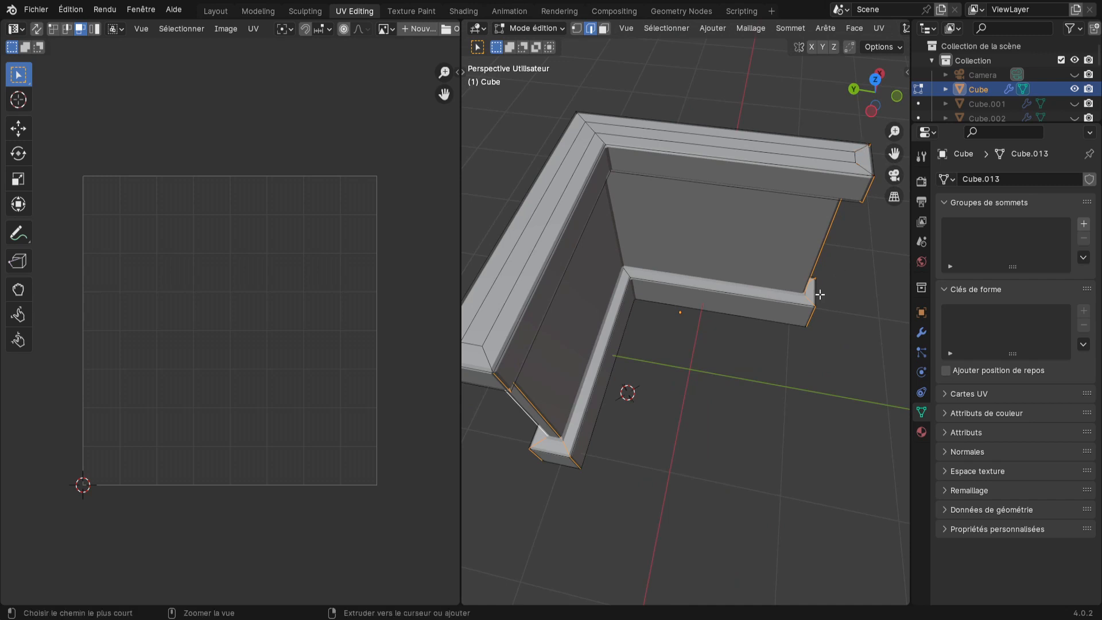
key("ctrl+e")
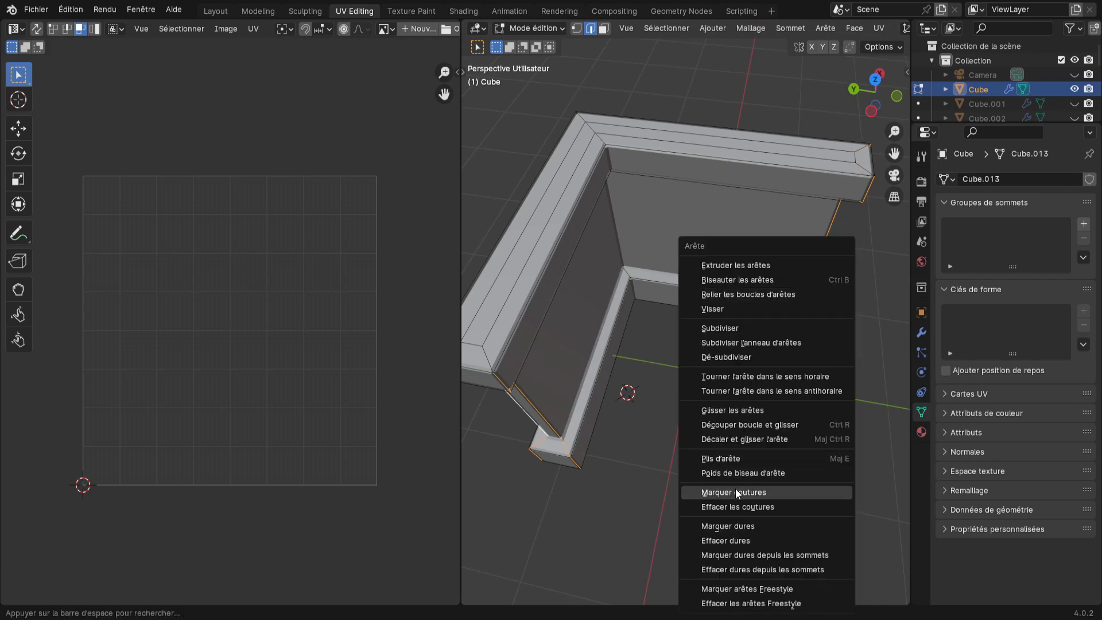
left_click(749, 492)
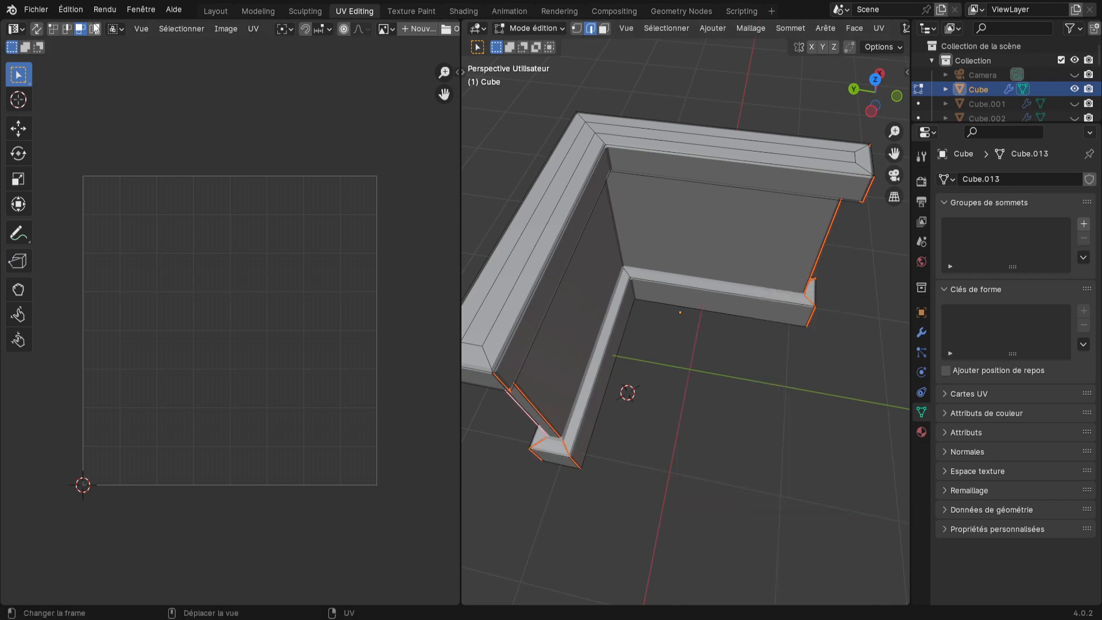
Step: Switch the interface language from French to English
left_click(38, 11)
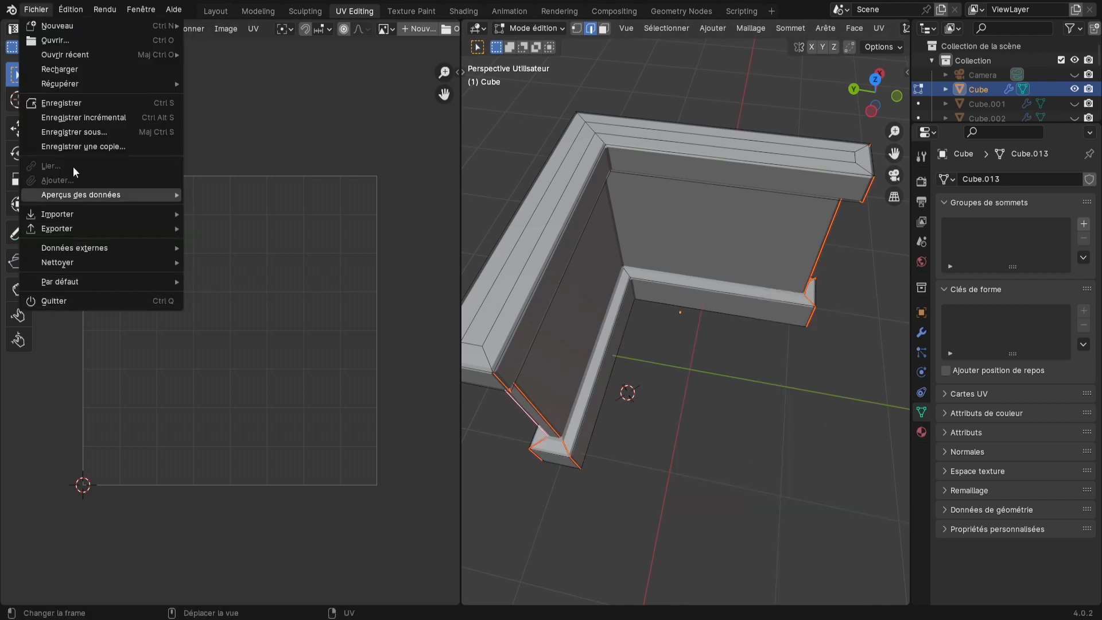
mouse_move(70, 10)
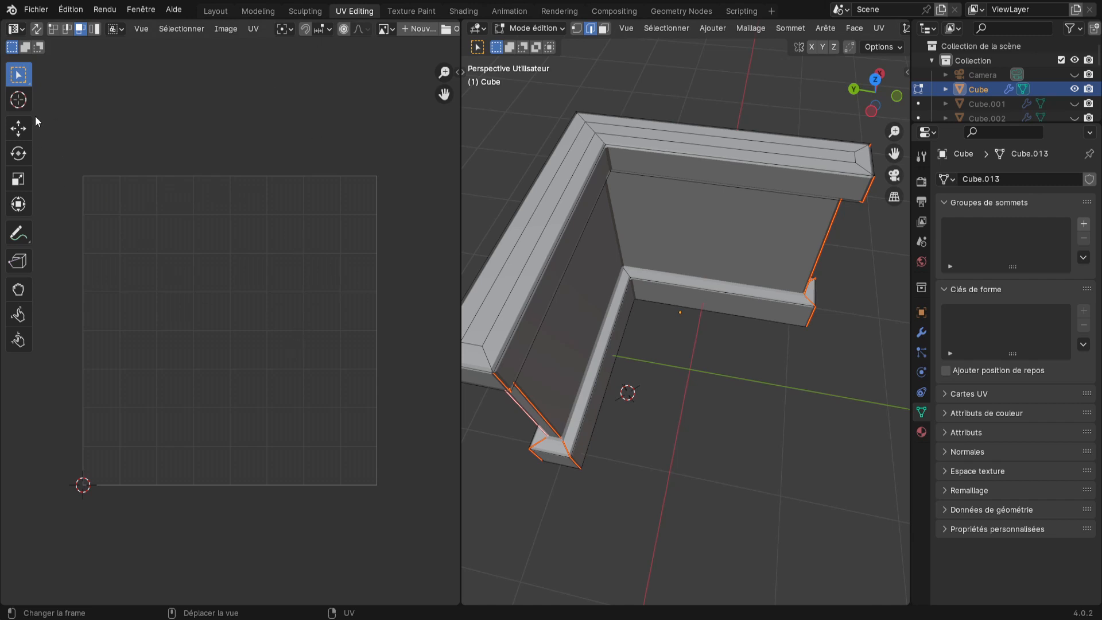
key("End")
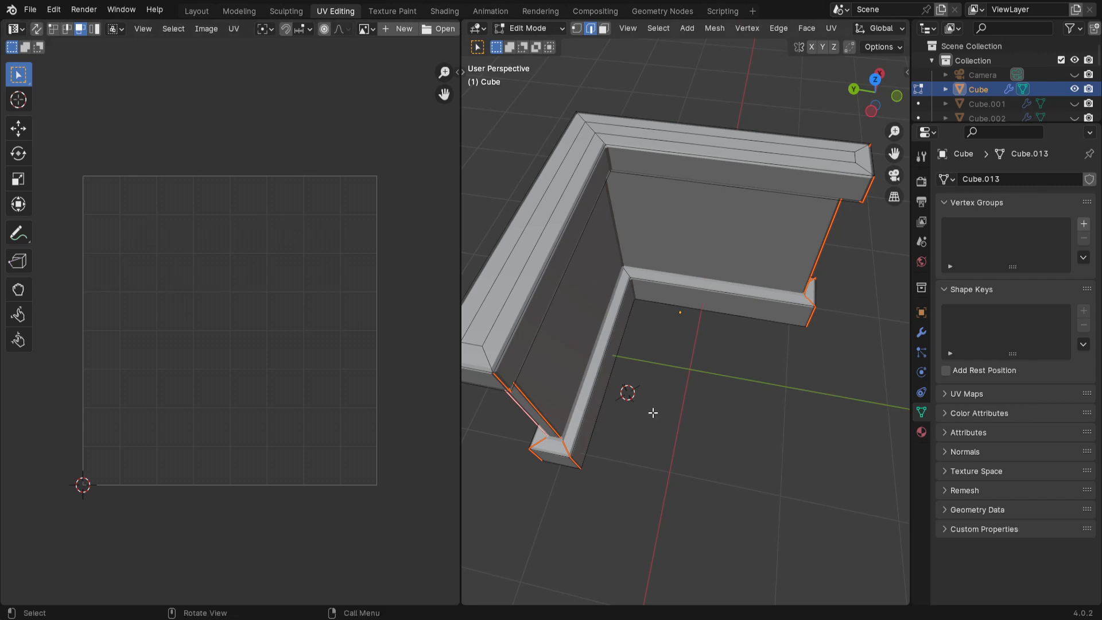
Step: Select the entire wall mesh, unwrap it along the marked seams and examine the UV layout
scroll(652, 409, "down", 4)
middle_click_drag(652, 410, 689, 425)
scroll(688, 425, "up", 3)
mouse_move(645, 391)
middle_mouse_down()
mouse_move(662, 408)
mouse_move(644, 401)
middle_mouse_up()
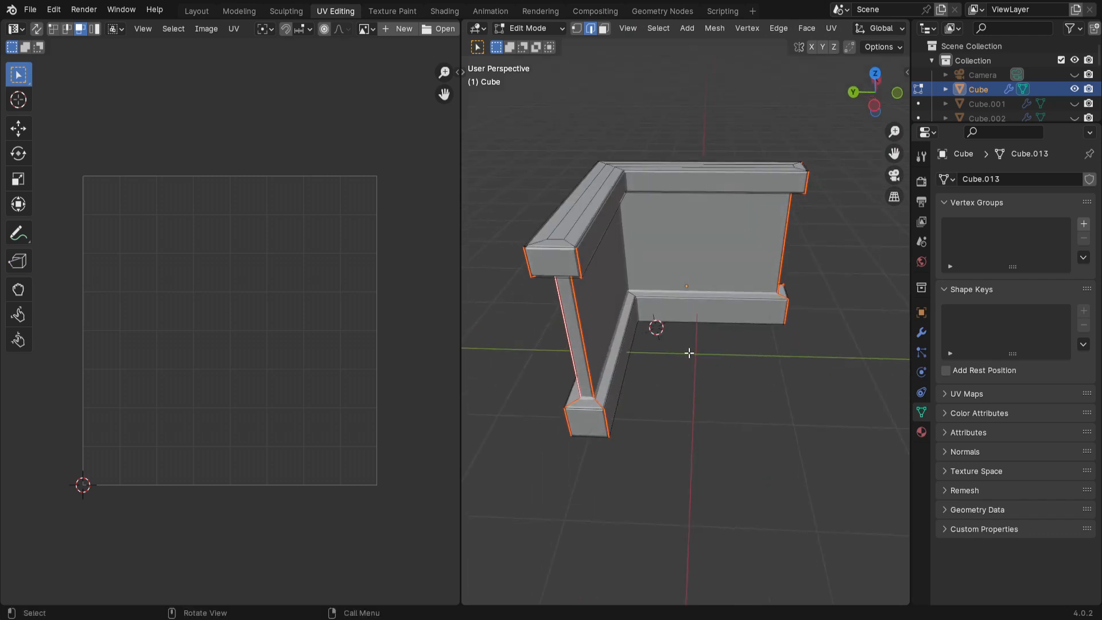
key("a")
key("u")
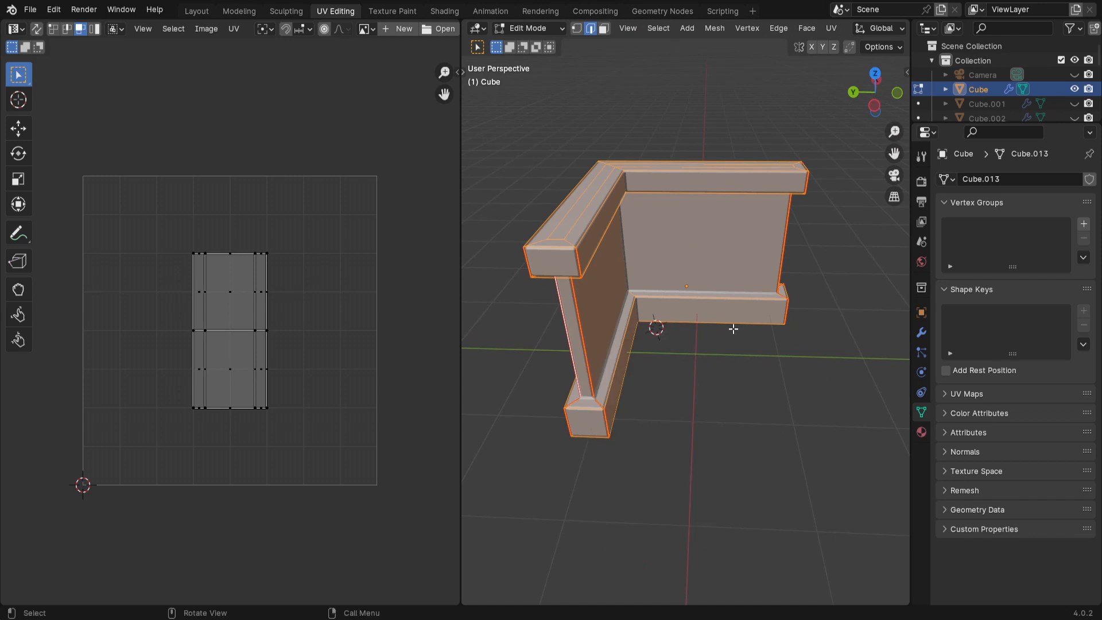
key("u")
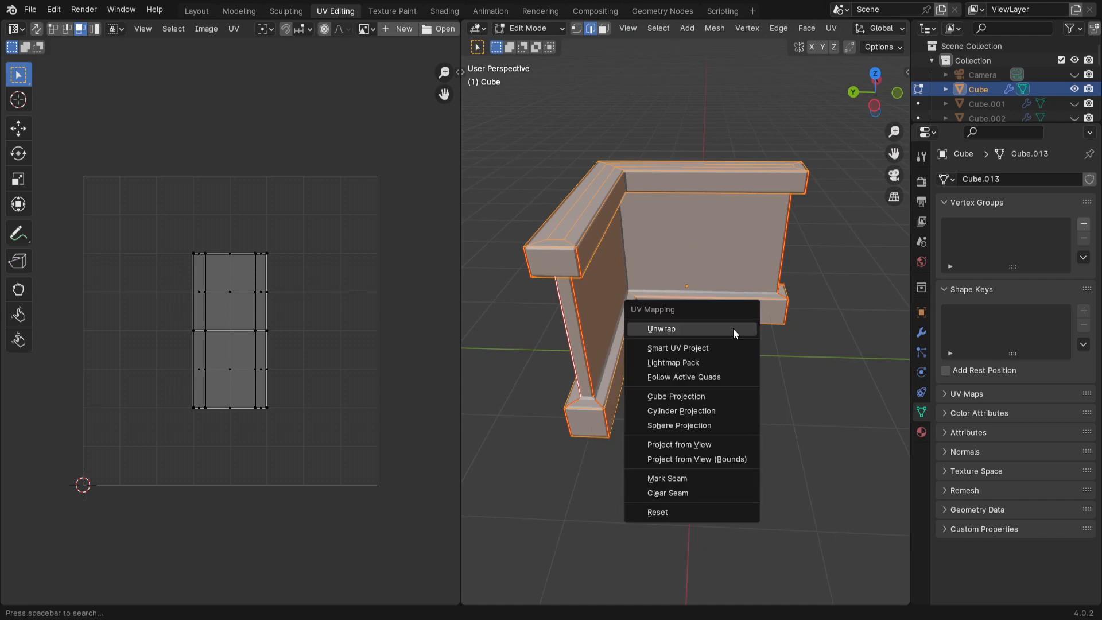
left_click(732, 328)
scroll(85, 436, "up", 1)
scroll(86, 453, "up", 2)
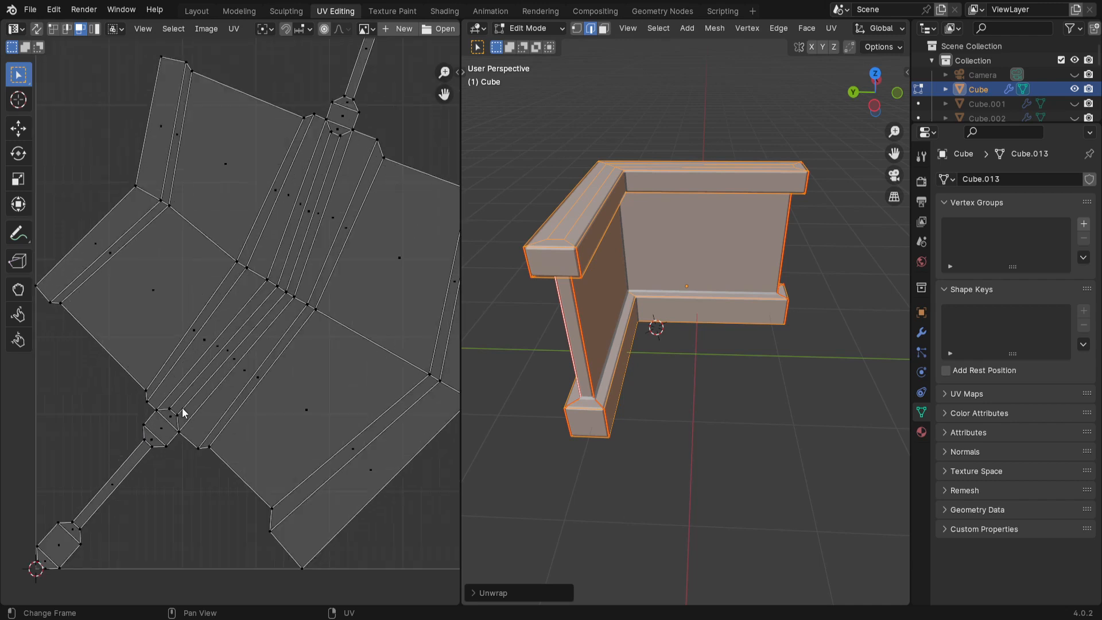
scroll(181, 407, "down", 3)
scroll(182, 412, "up", 2)
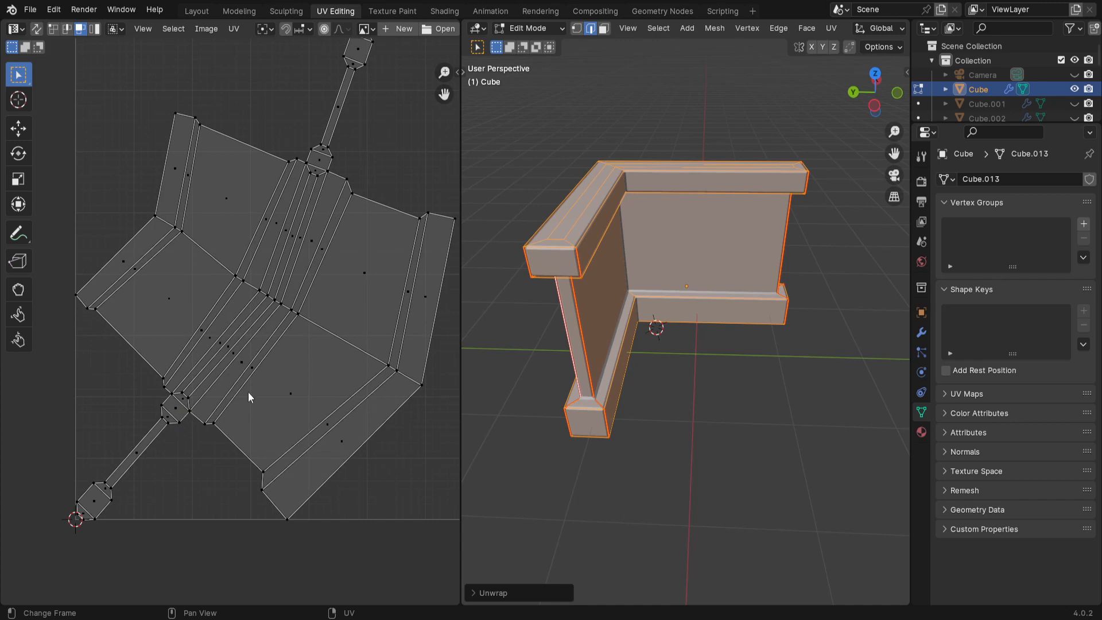
Step: Clear the selection and mark the top edge of one wall end's upper trim as a seam
left_click(770, 409)
middle_click_drag(690, 495, 588, 349)
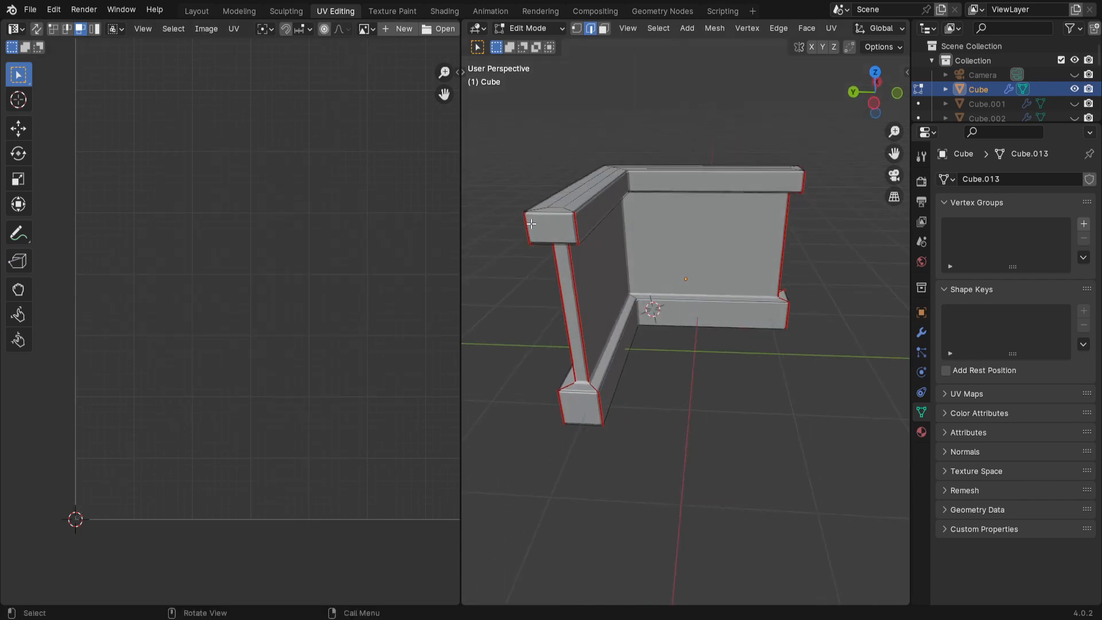
left_click(547, 212)
key("ctrl+e")
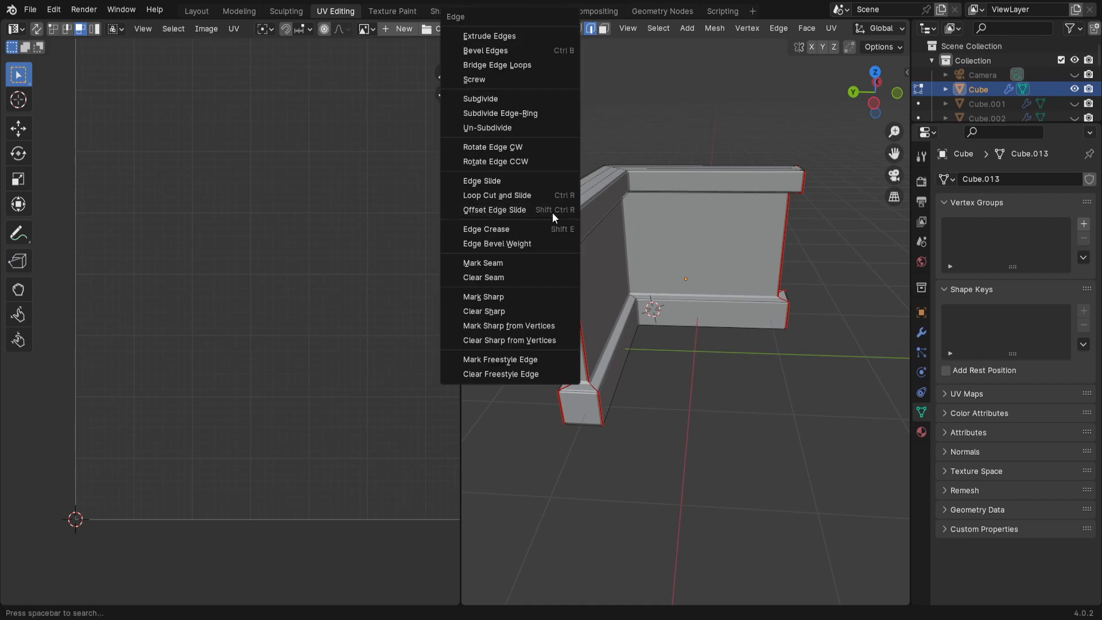
left_click(491, 265)
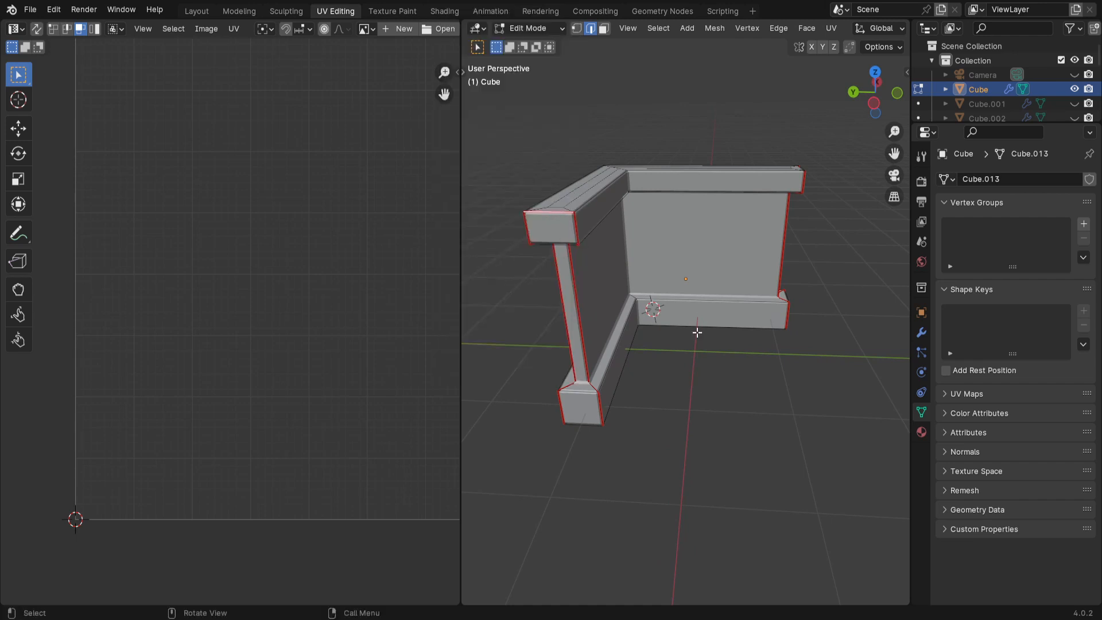
Step: Mark the matching top trim edge at the opposite wall end as a seam
middle_click_drag(561, 216, 556, 327)
left_click(751, 207)
key("ctrl+e")
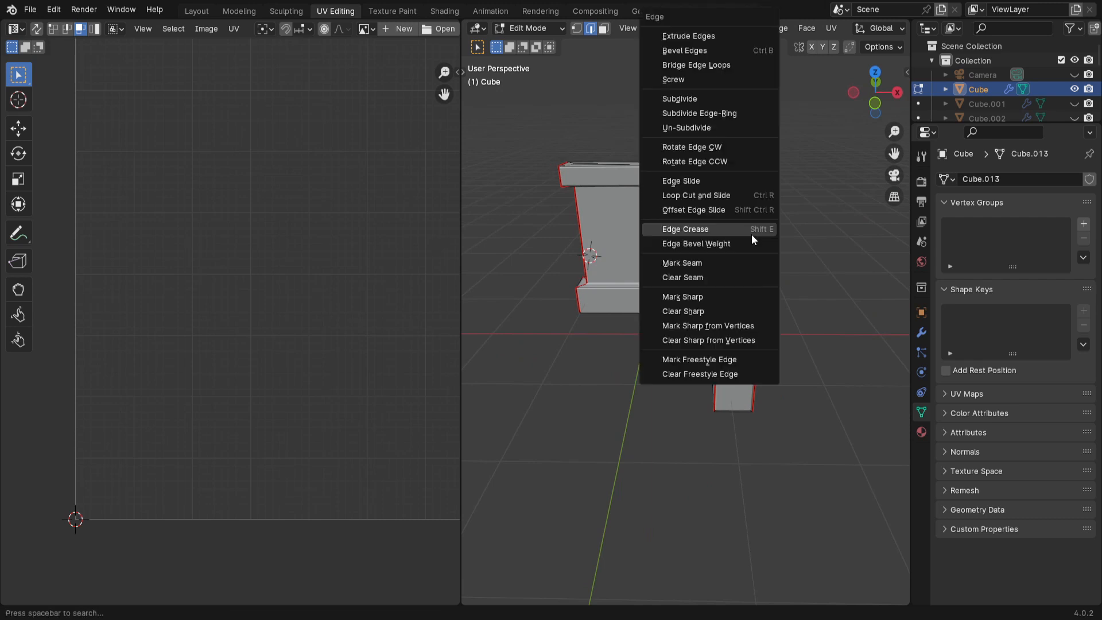
left_click(693, 262)
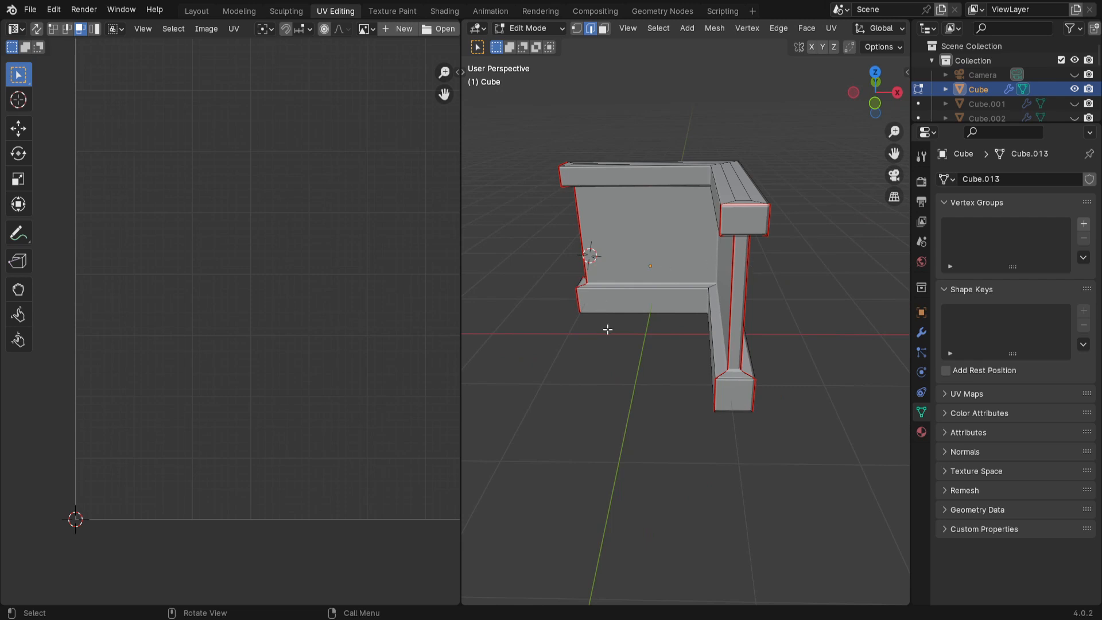
Step: Select the entire wall mesh, unwrap it again with the added seams and examine the separated UV islands
middle_click_drag(605, 327, 658, 336)
key("a")
key("u")
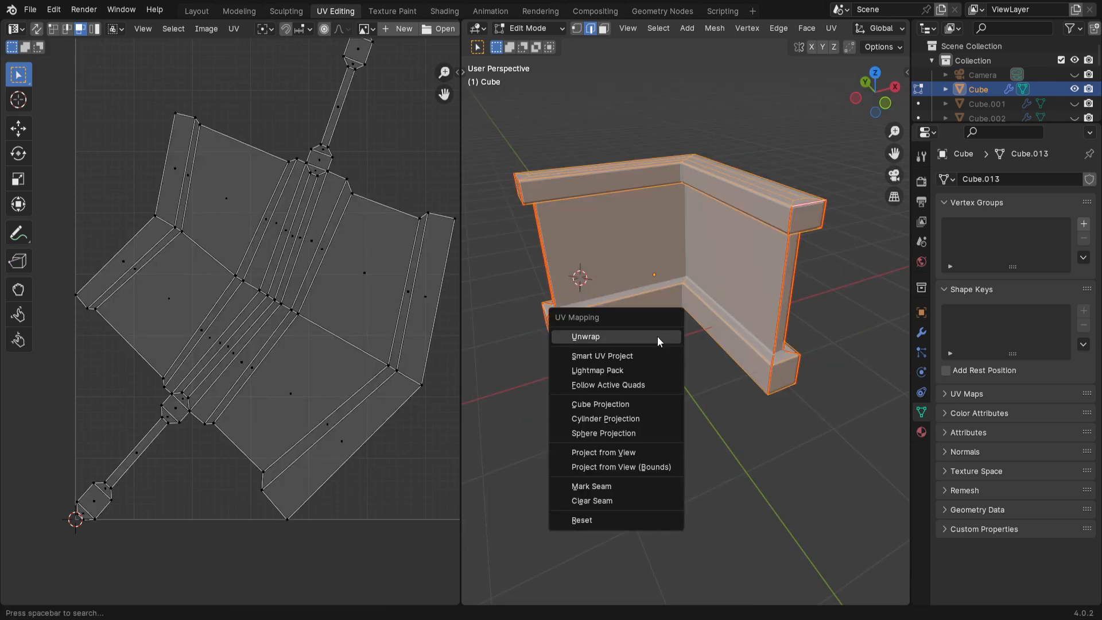
left_click(657, 336)
scroll(324, 377, "down", 4)
scroll(324, 377, "up", 2)
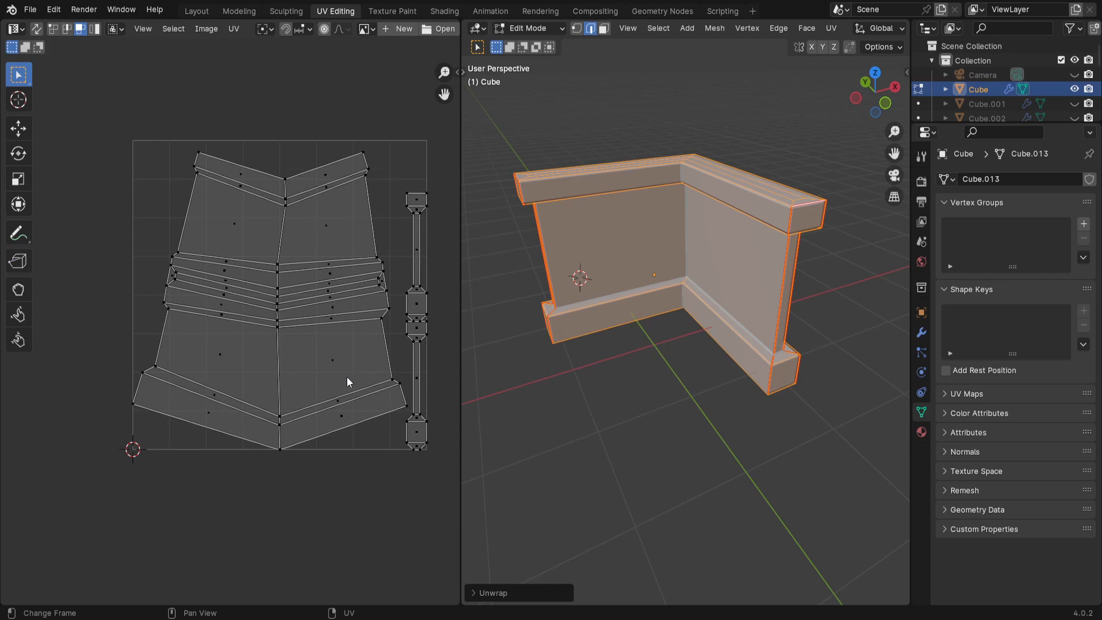
middle_click_drag(356, 372, 331, 374)
left_click(630, 406)
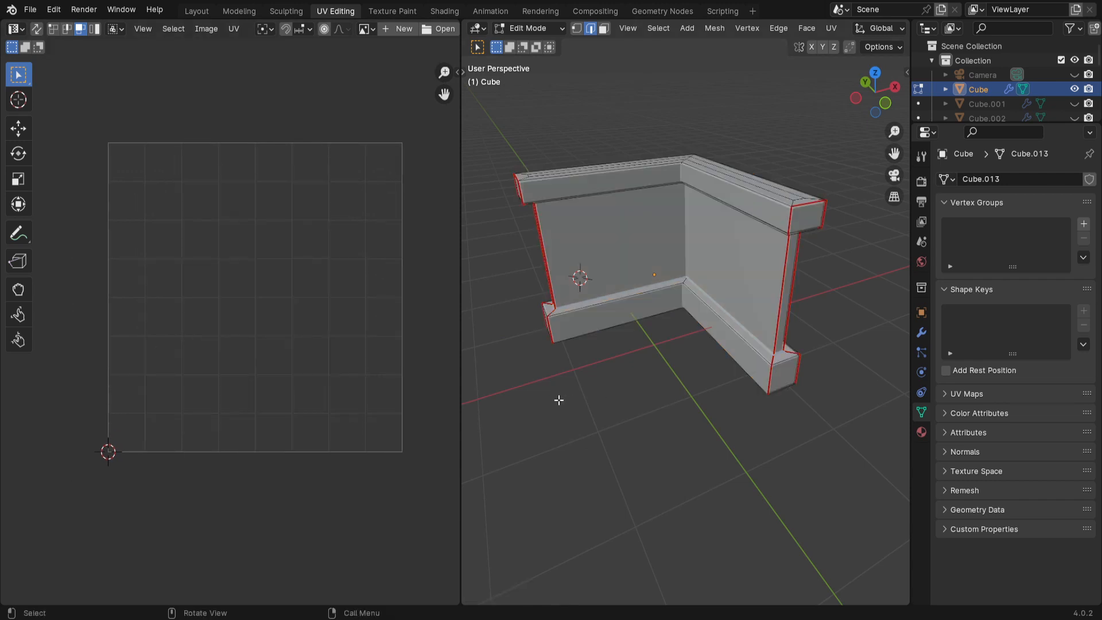
middle_click_drag(559, 400, 607, 377)
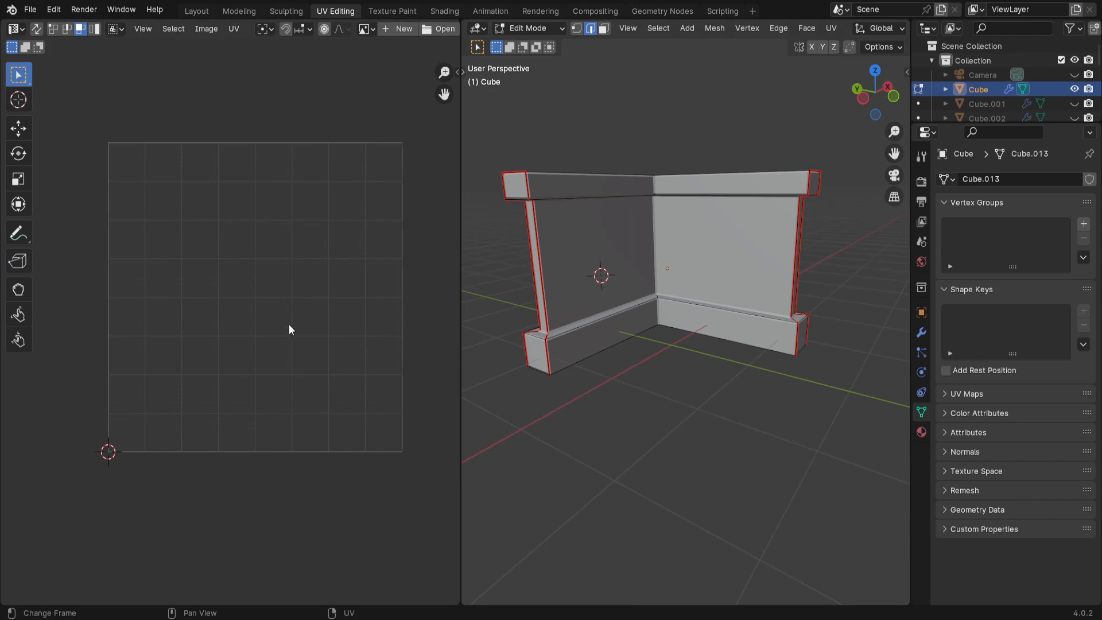
key("a")
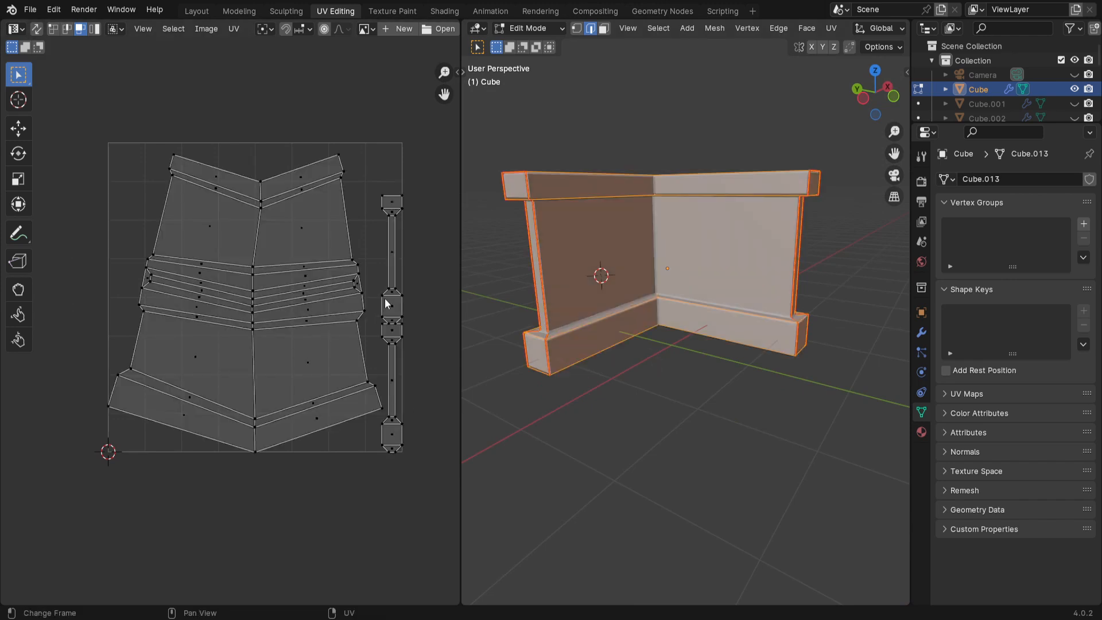
Step: In island selection mode, move the upper narrow wall-end UV island about 0.03 left and 0.06 up, away from its neighbours
key("3")
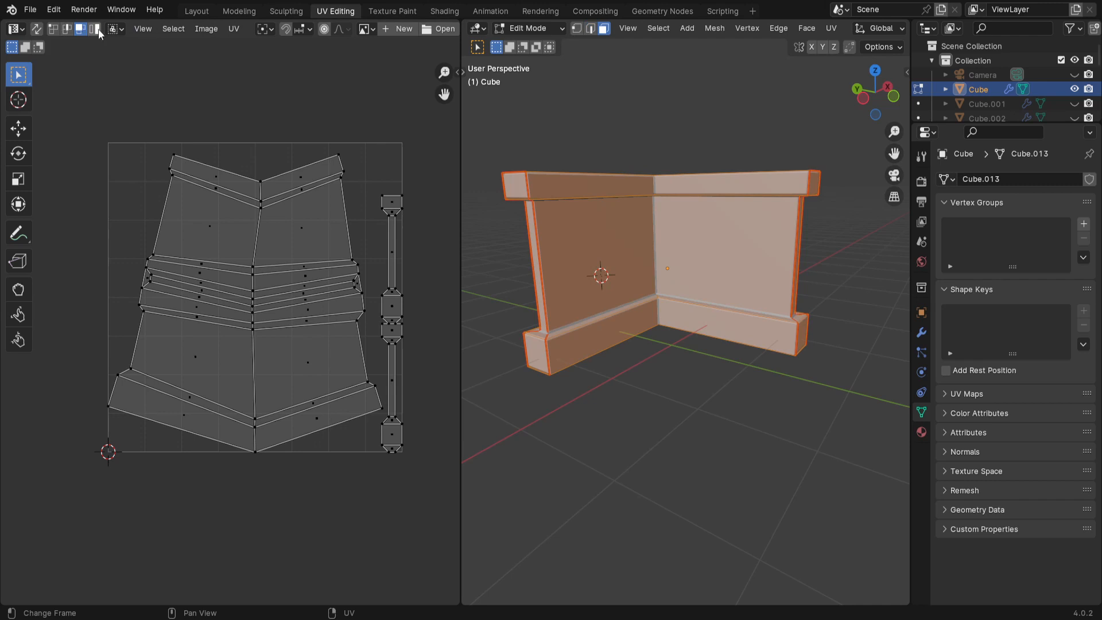
left_click(394, 268)
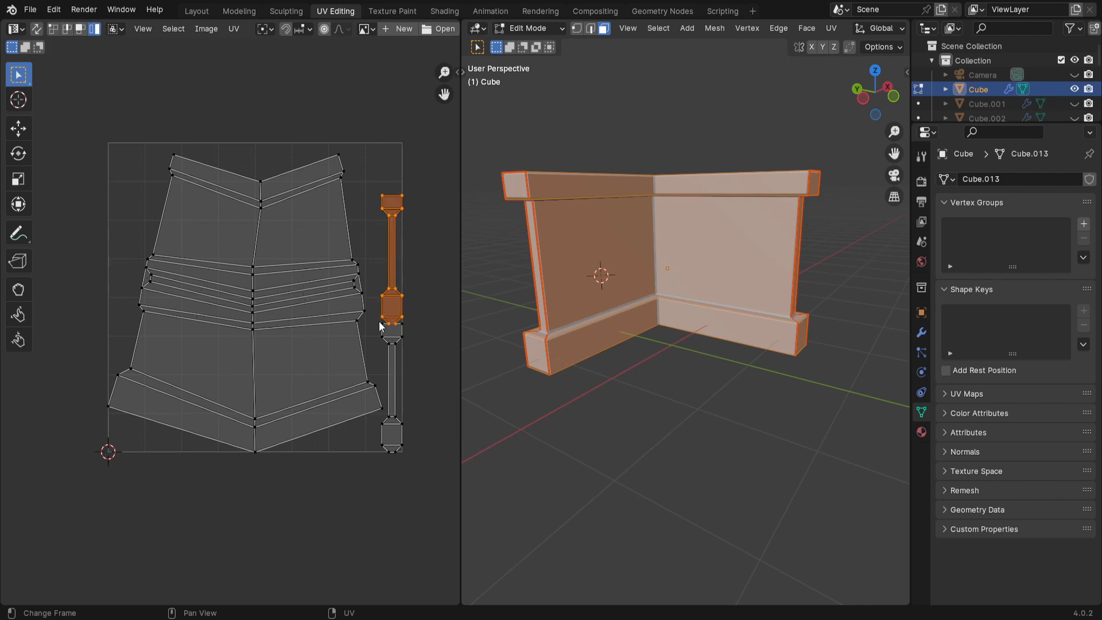
key("g")
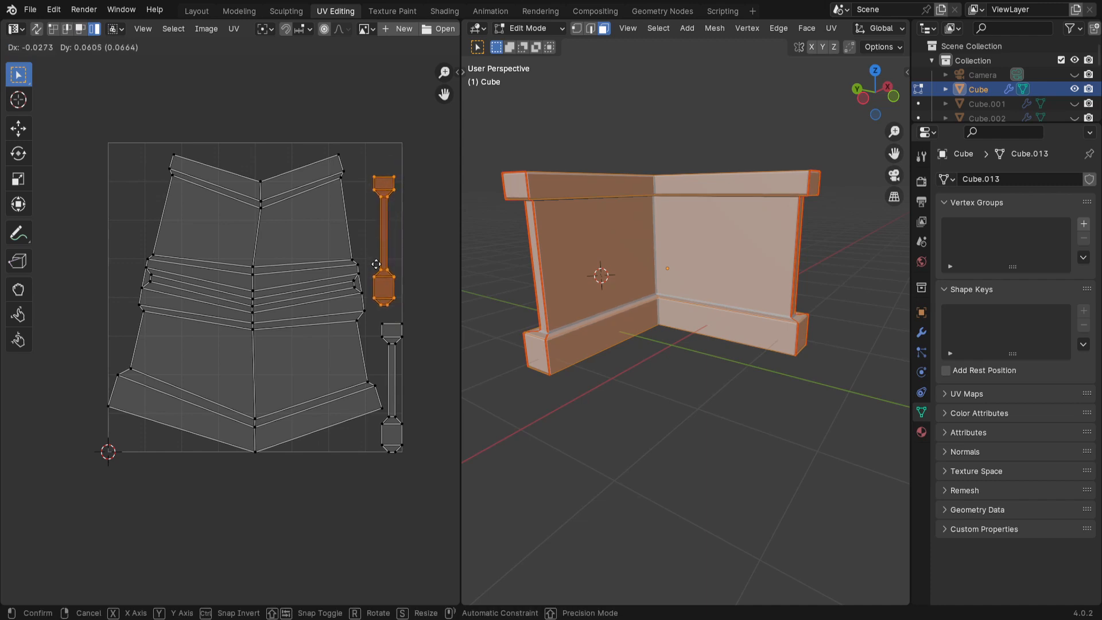
left_click(377, 268)
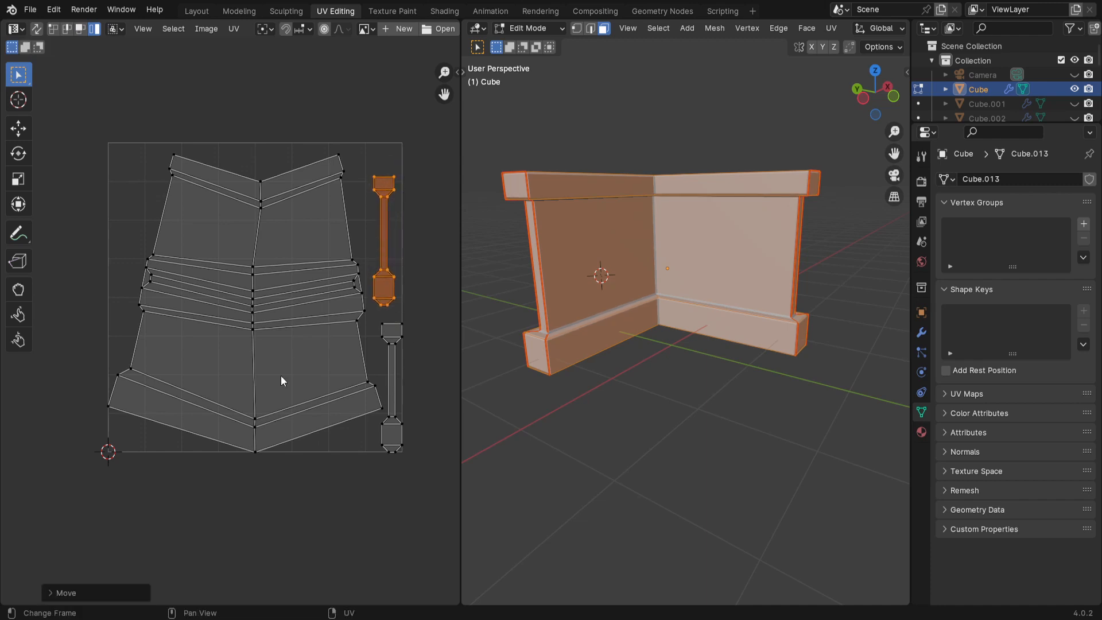
Step: Select the large wall UV island to examine its extent, and clear the UV selection
left_click(300, 380)
scroll(338, 392, "down", 2)
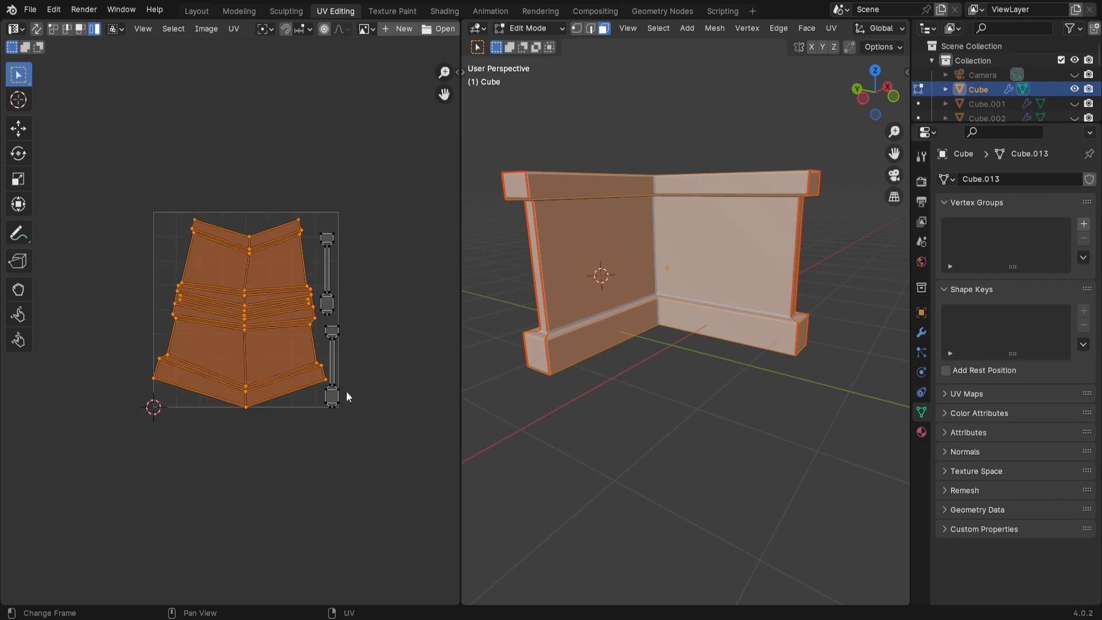
scroll(355, 378, "up", 3)
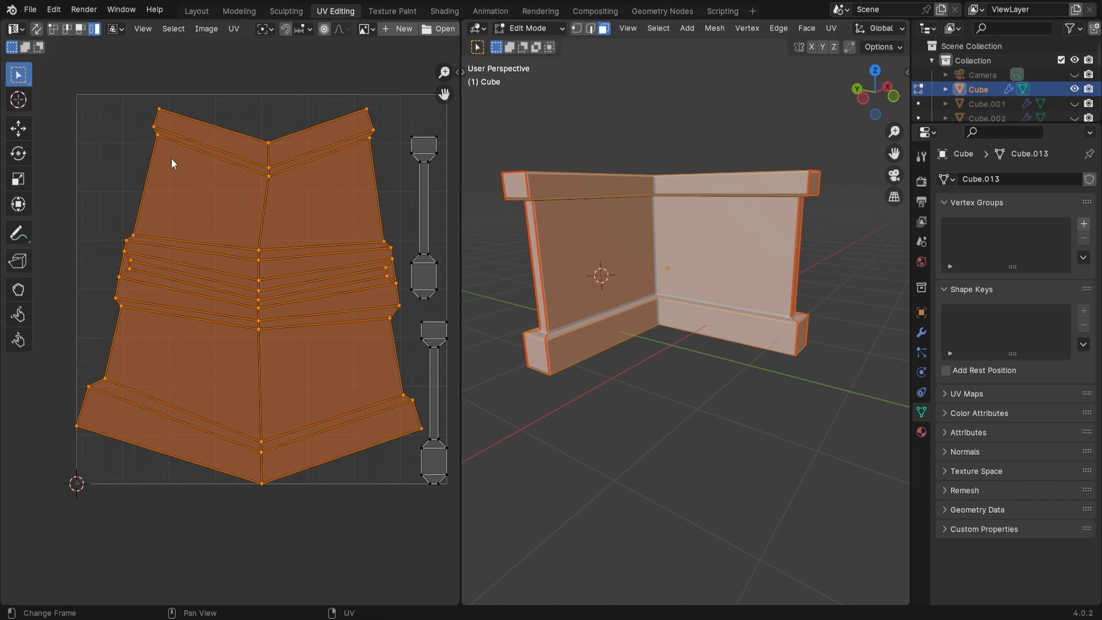
left_click(74, 158)
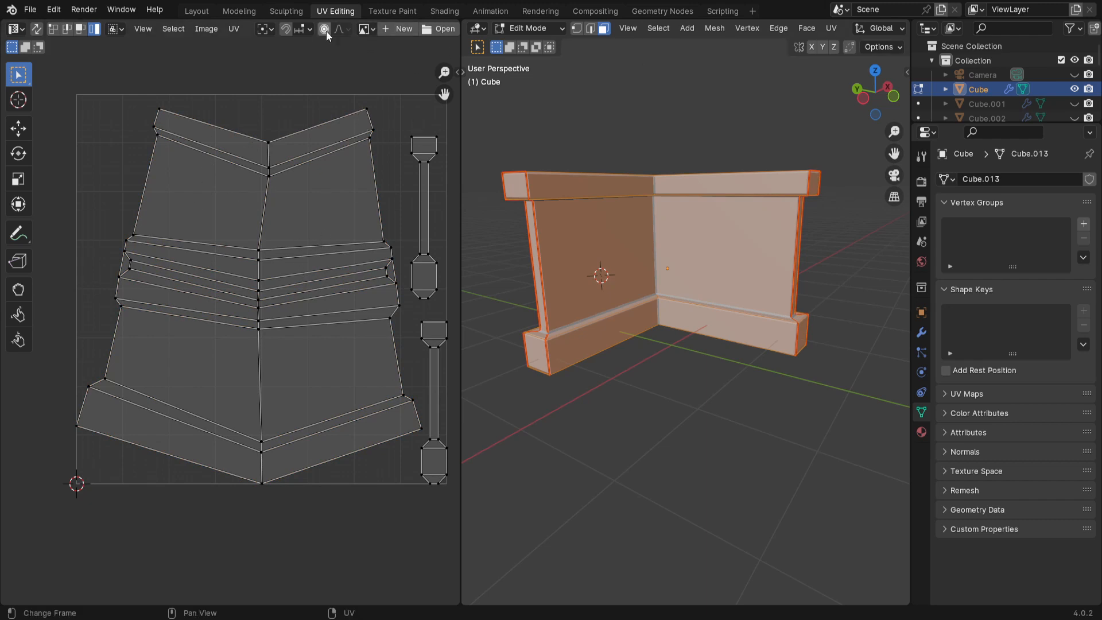
Step: Enable the Display Stretch overlay in the UV editor and examine the distortion across the wall islands
scroll(325, 29, "down", 5)
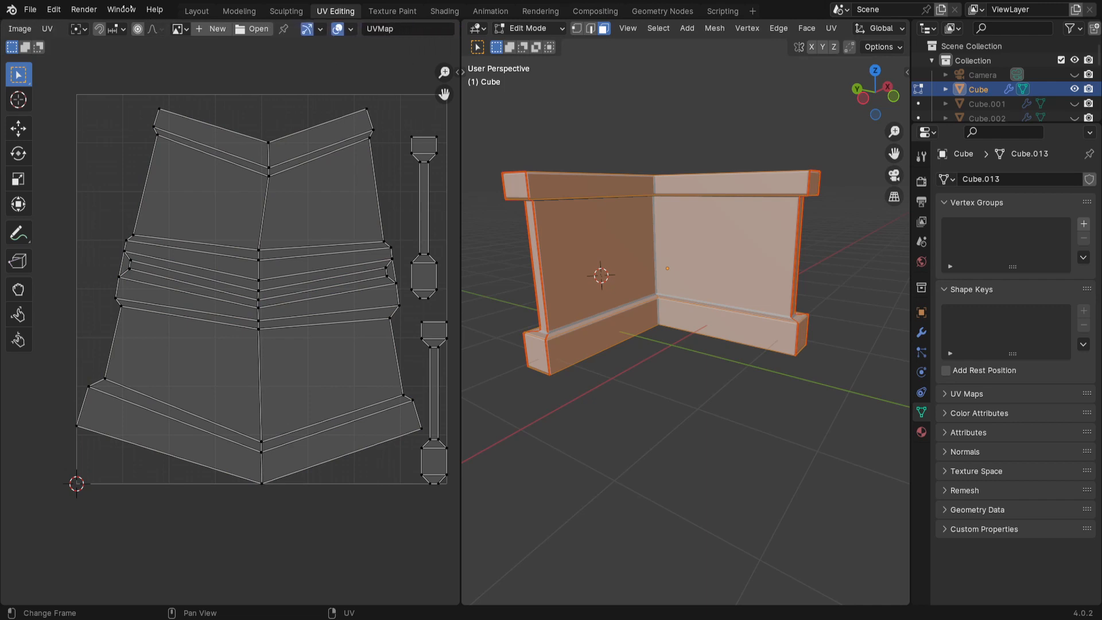
left_click(350, 27)
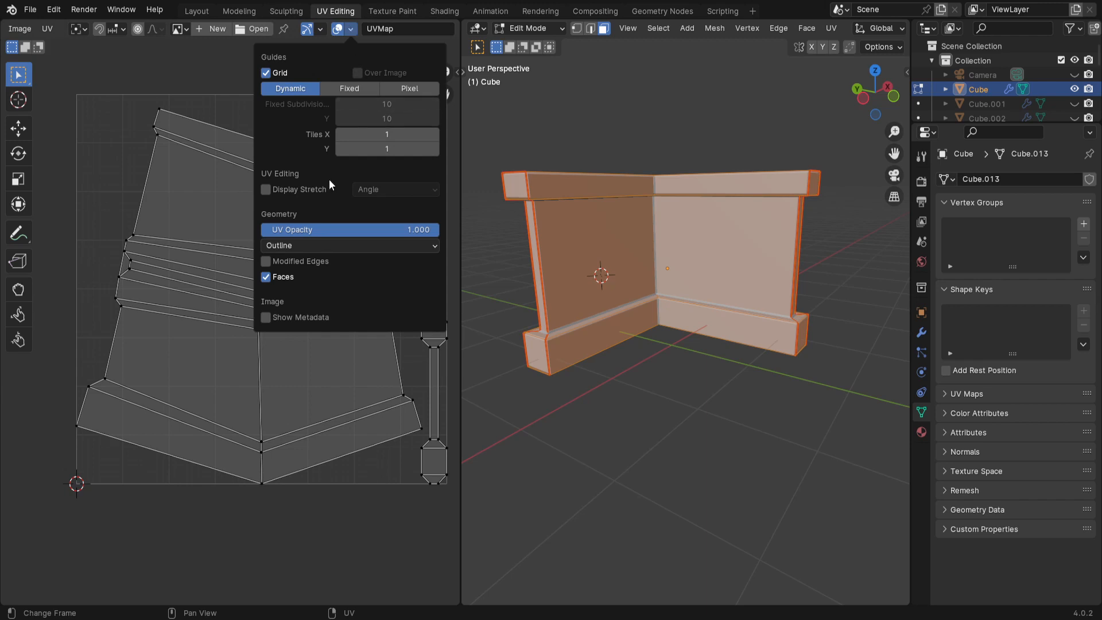
left_click(264, 190)
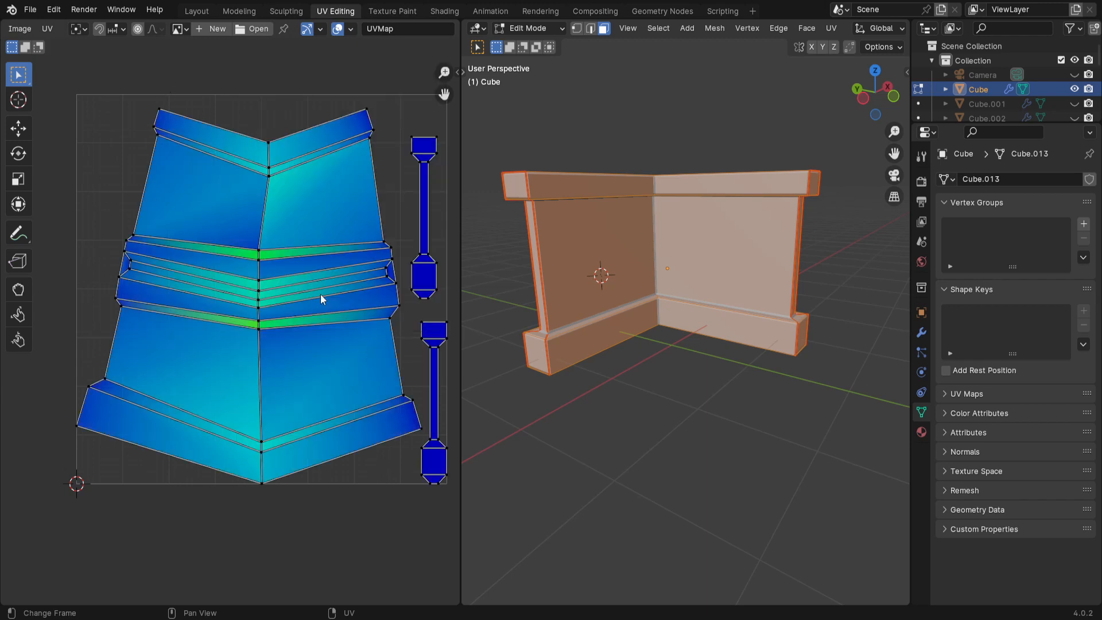
scroll(321, 295, "up", 1)
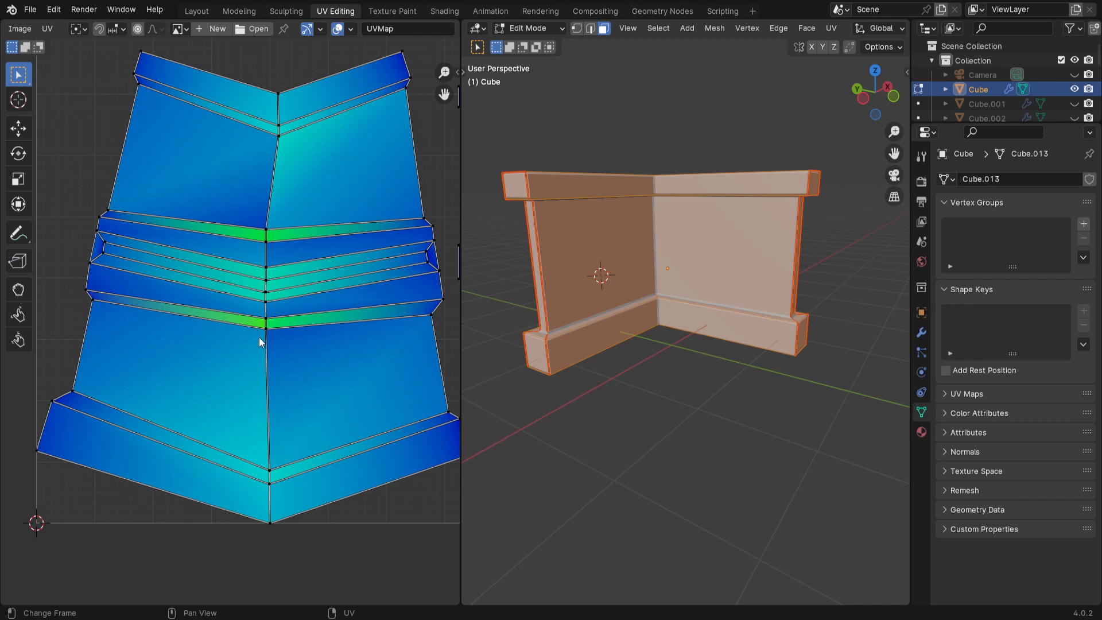
scroll(312, 437, "down", 2)
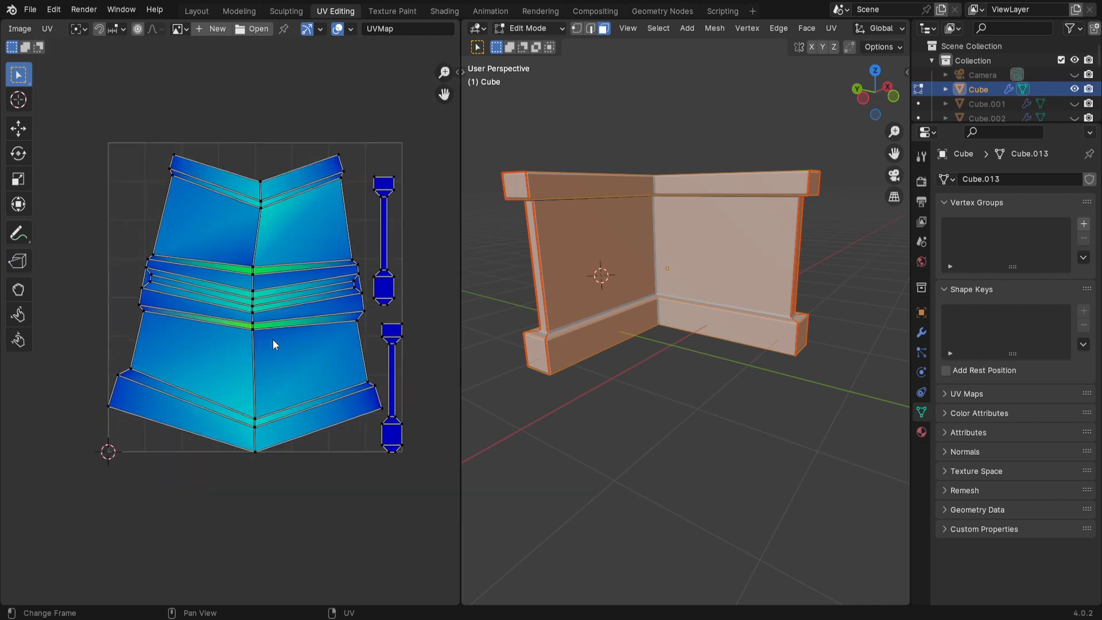
scroll(273, 343, "up", 2)
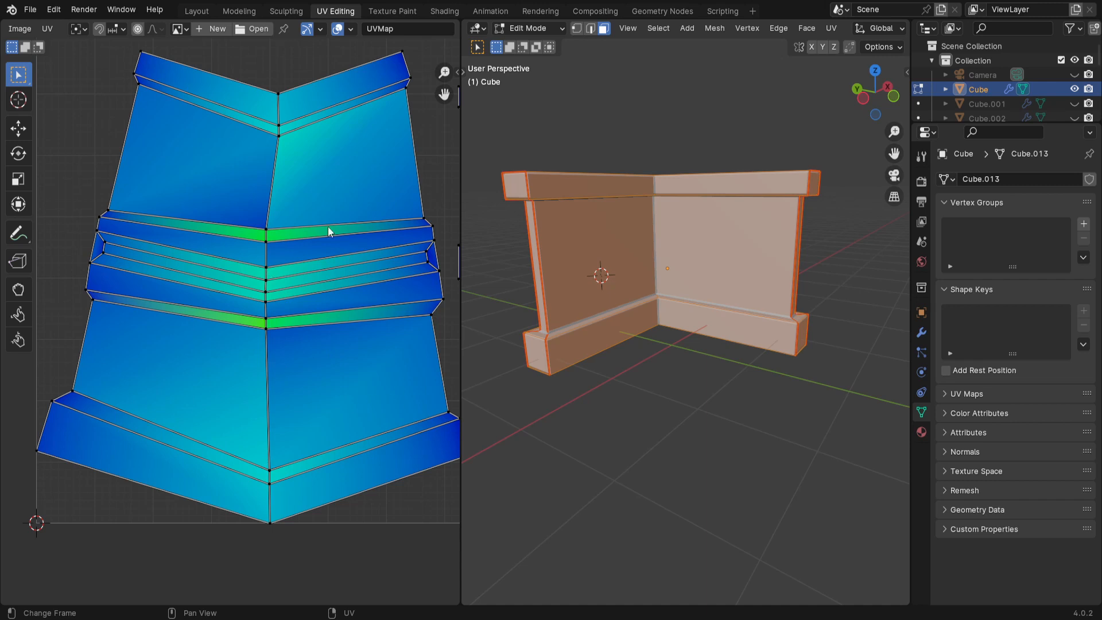
Step: Check the available stretch display types and turn the Display Stretch overlay off
left_click(350, 29)
left_click(354, 27)
left_click(350, 28)
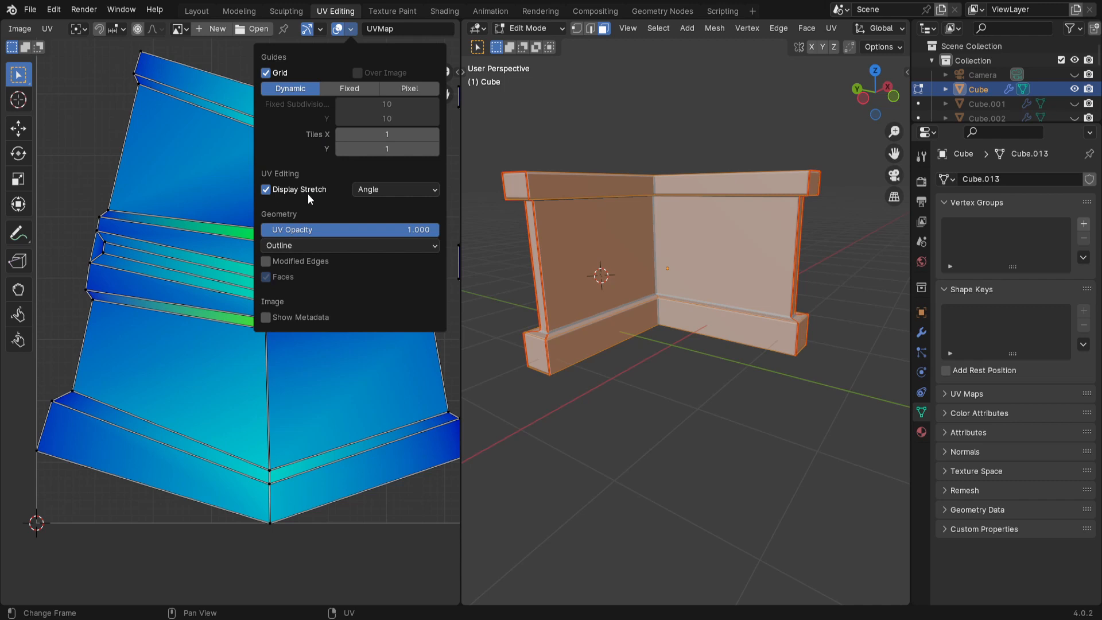
left_click(364, 189)
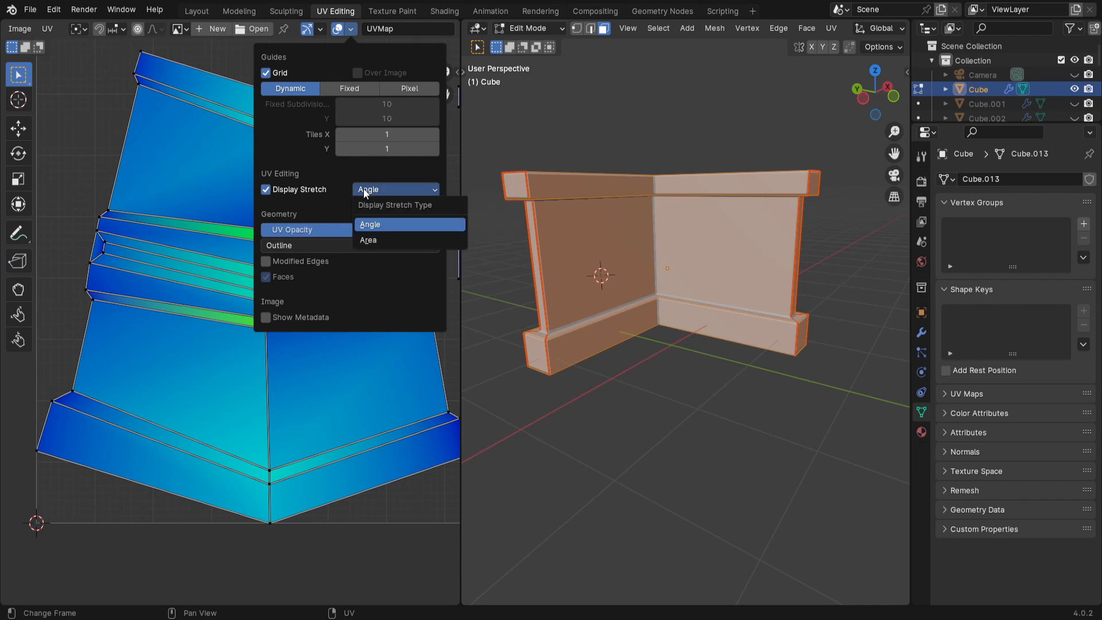
left_click(291, 189)
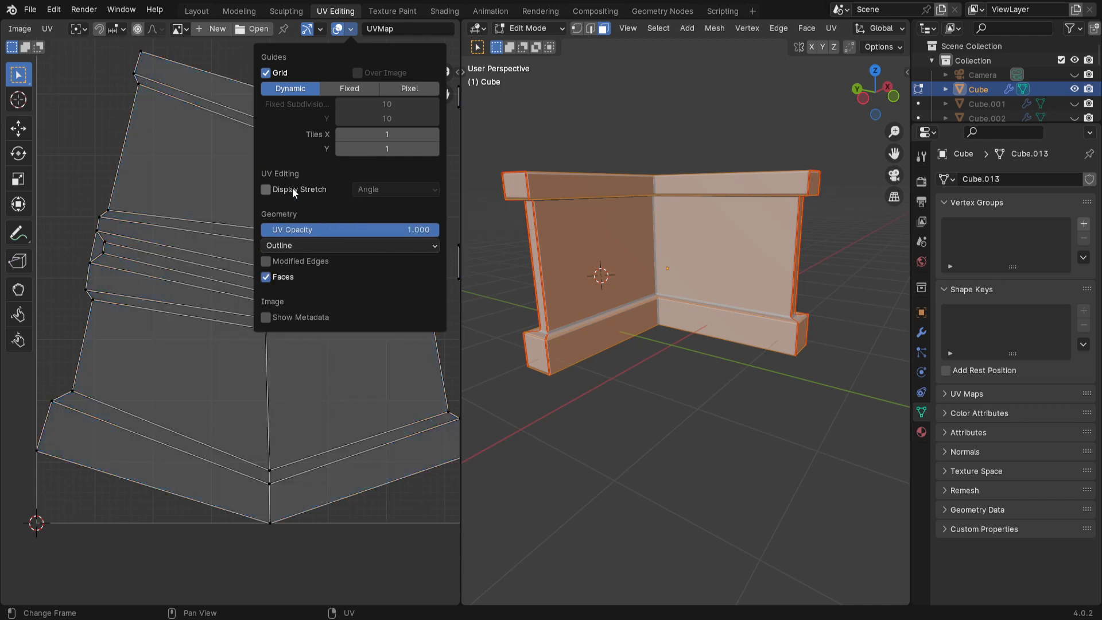
Step: Return the walls to Object Mode and reveal all hidden objects of the bedroom scene
scroll(411, 395, "down", 4)
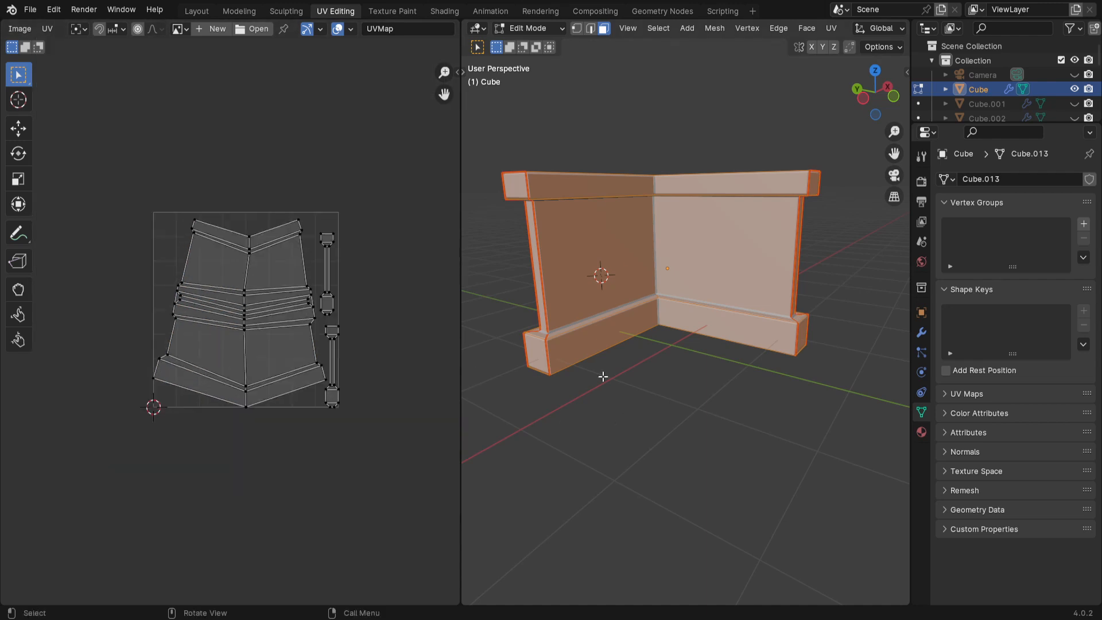
middle_click_drag(589, 379, 620, 418)
middle_click_drag(776, 391, 743, 401)
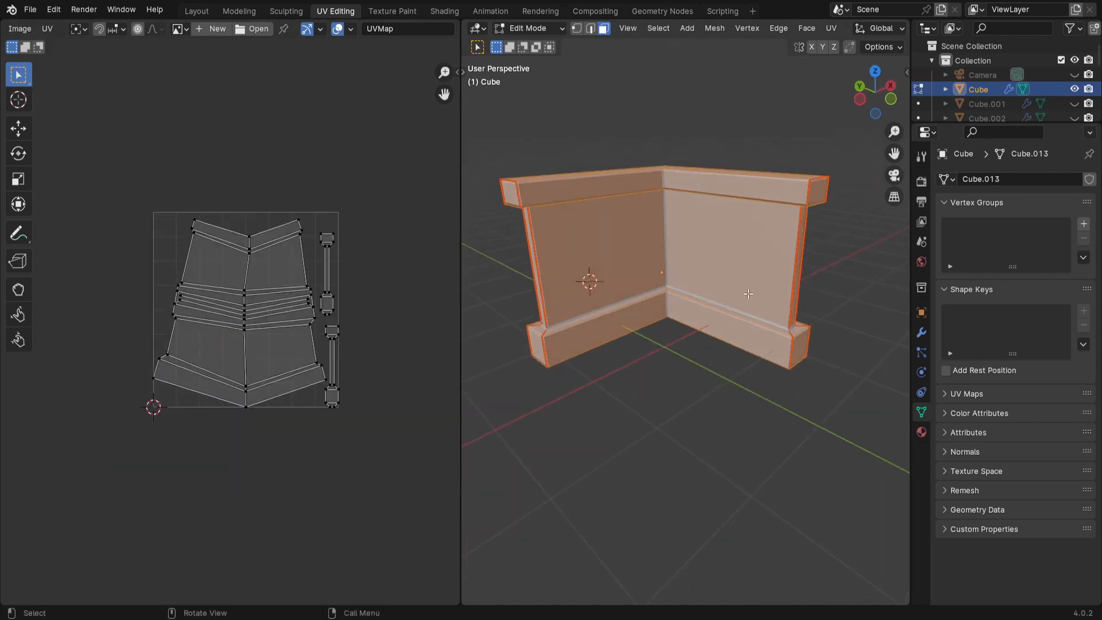
scroll(745, 408, "down", 2)
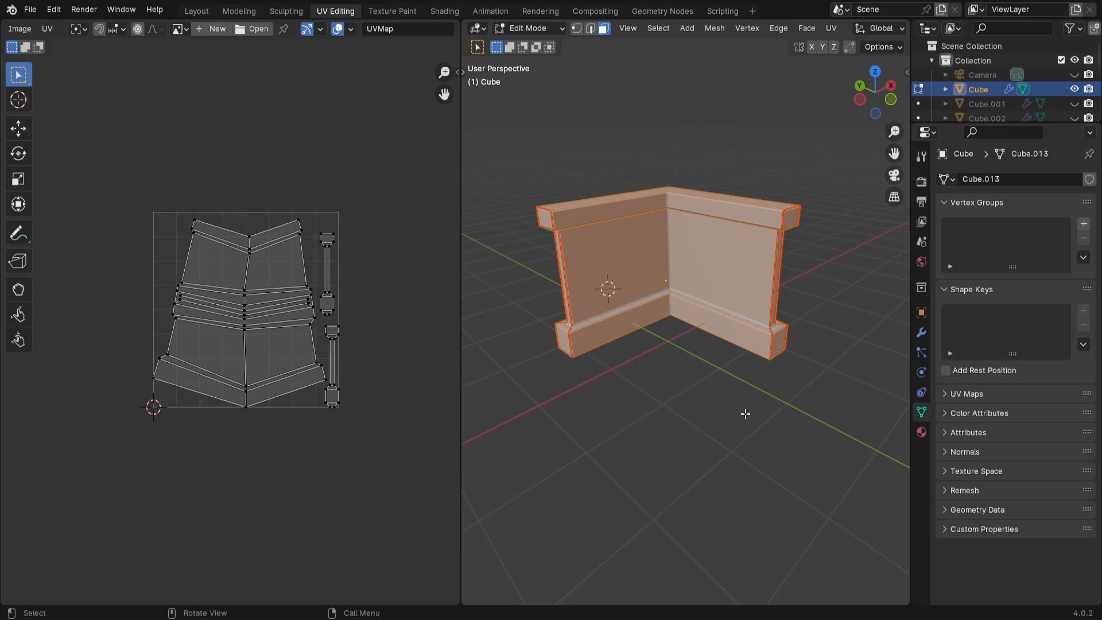
key("Tab")
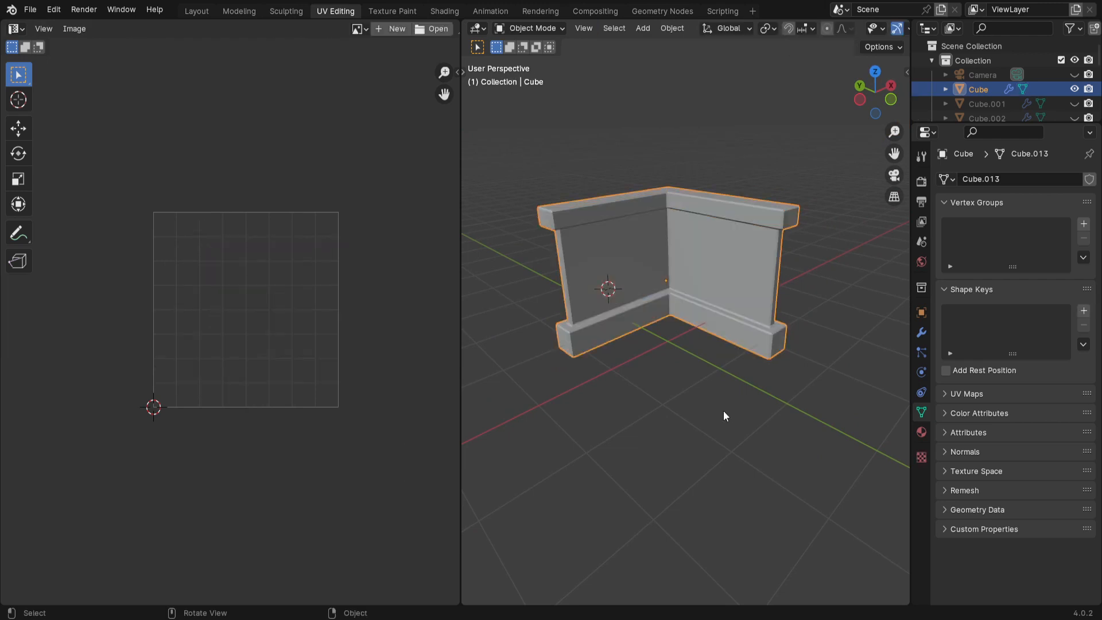
key("alt+h")
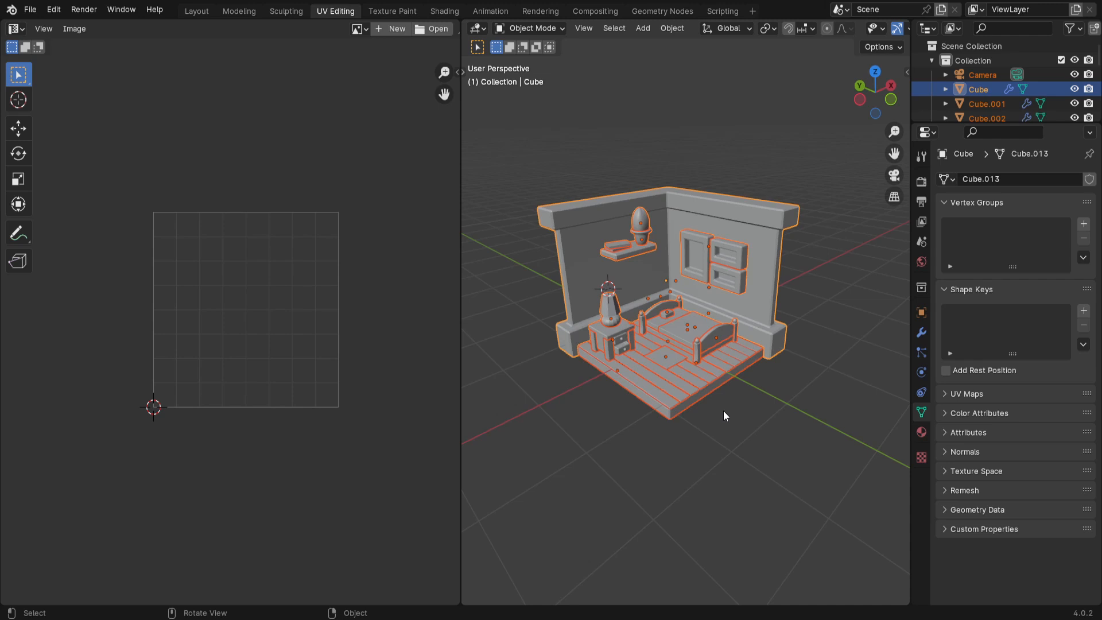
Step: Clear the selection and select the floor base slab beneath the planks
left_click(690, 490)
scroll(700, 488, "up", 2)
scroll(709, 475, "down", 2)
left_click(574, 245)
left_click(704, 406)
left_click(670, 417)
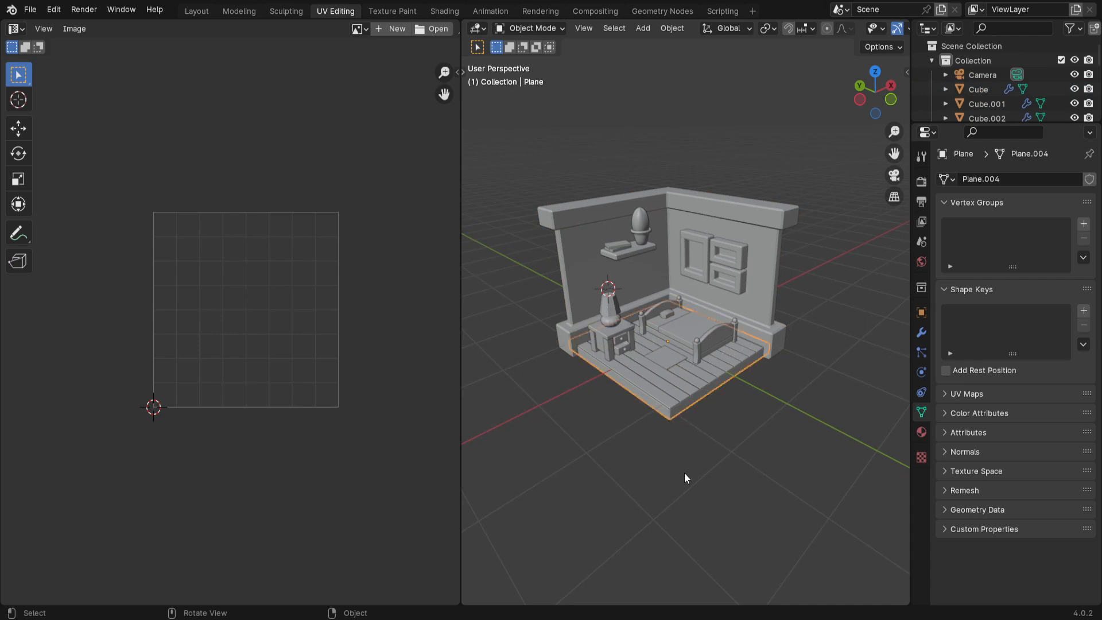
scroll(684, 473, "up", 3)
left_click(757, 508)
middle_click_drag(758, 508, 648, 396)
left_click(648, 401)
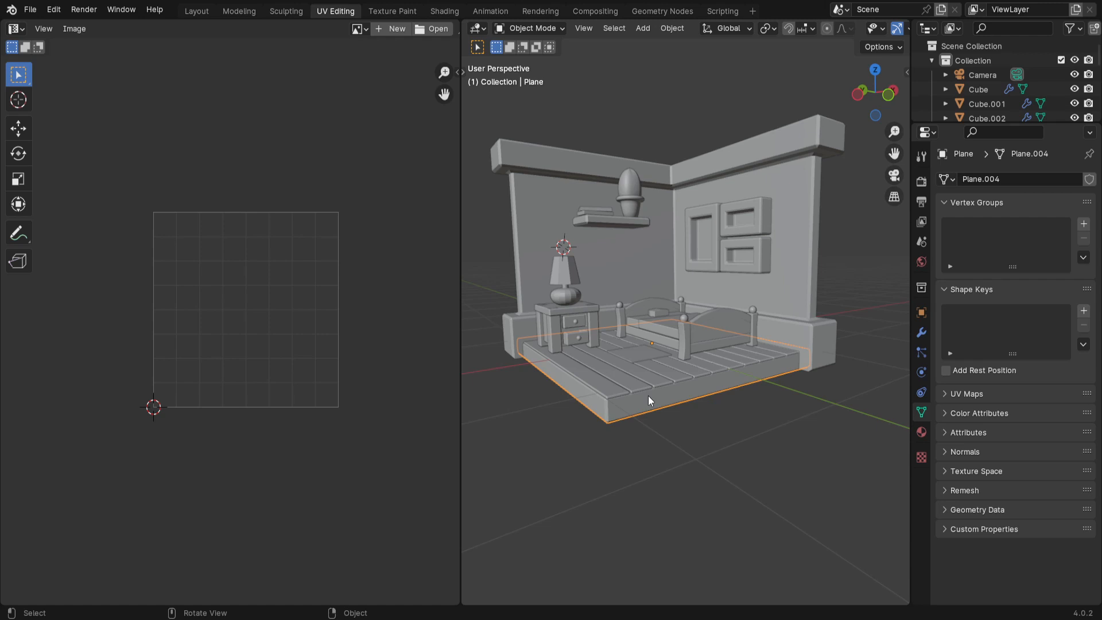
Step: Isolate the floor slab in local view, toggling the isolation on and off, and inspect its shape
key("slash")
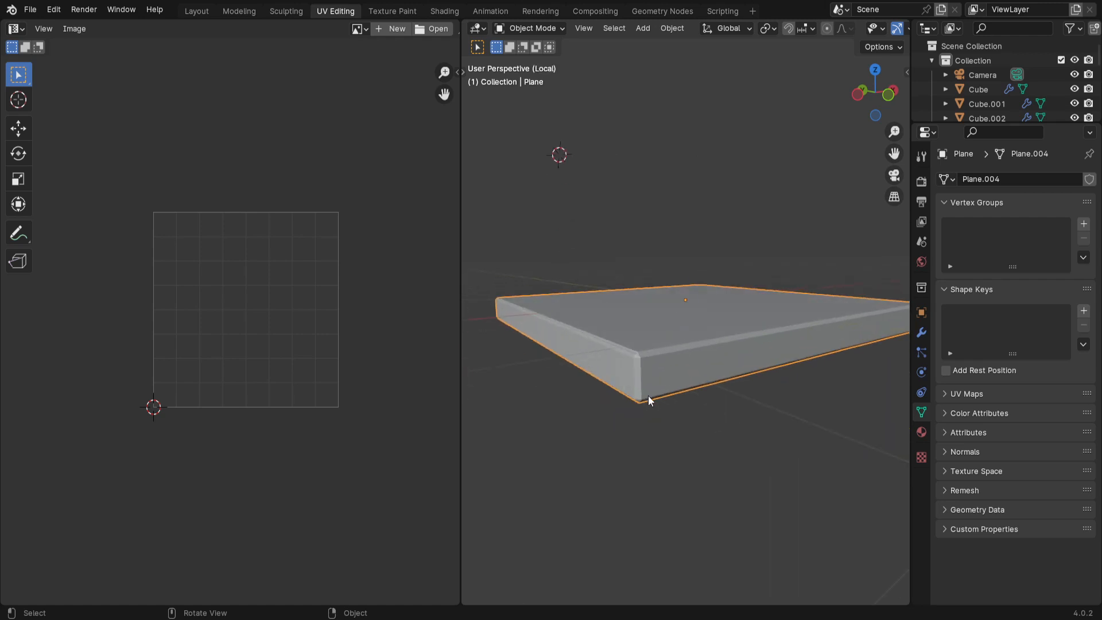
key("slash")
key("slash")
scroll(667, 465, "down", 2)
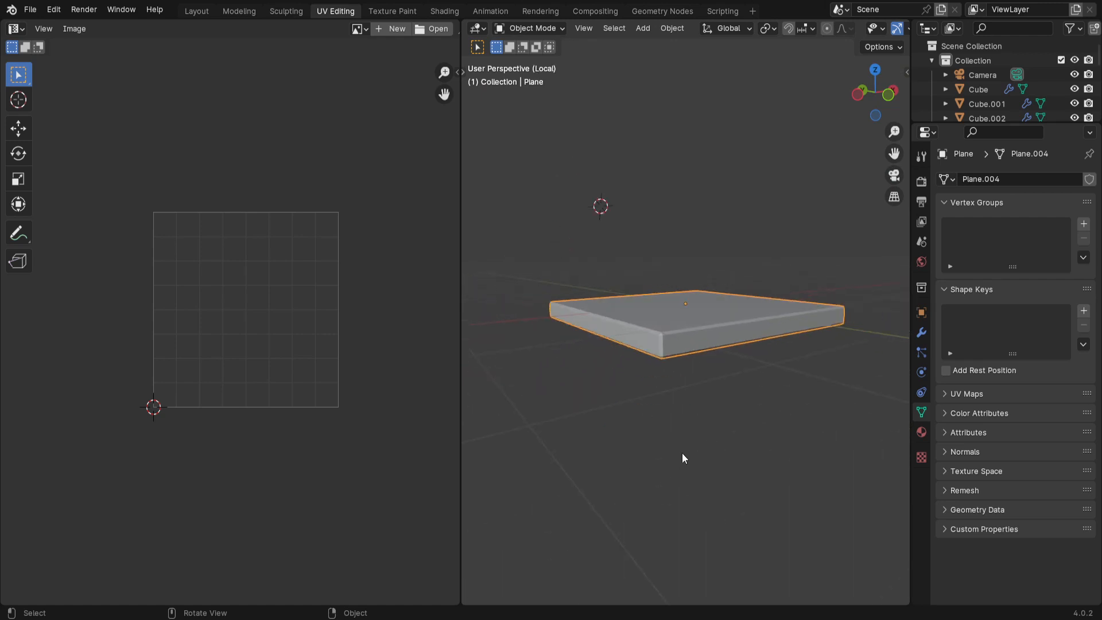
scroll(683, 454, "up", 1)
mouse_move(751, 431)
middle_mouse_down()
mouse_move(765, 431)
mouse_move(759, 444)
middle_mouse_up()
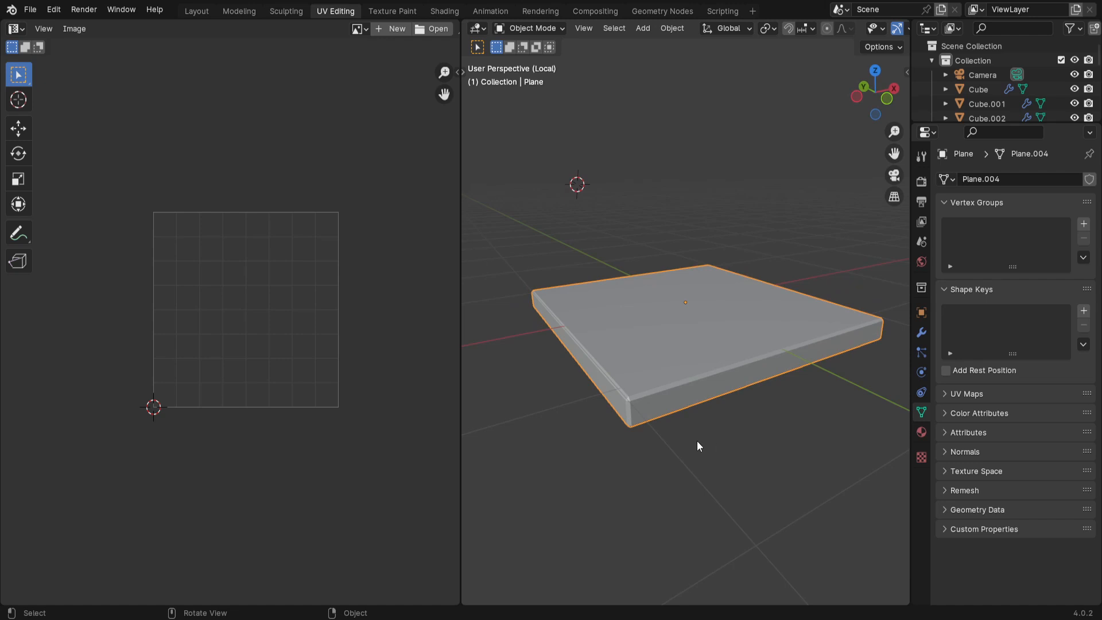
scroll(745, 407, "up", 1)
scroll(744, 406, "down", 1)
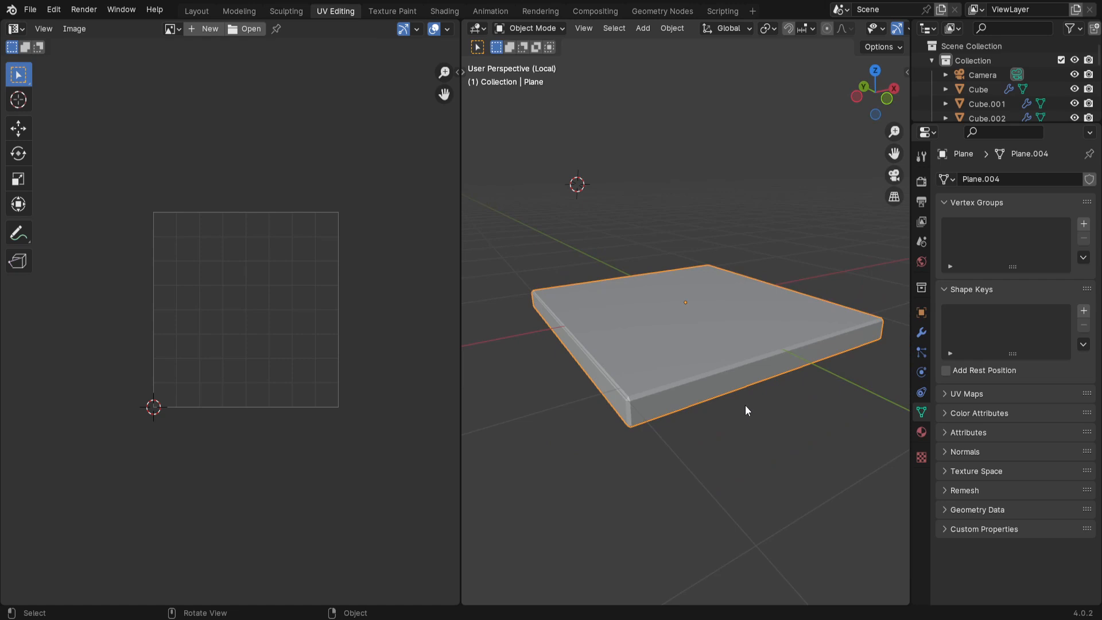
key("KP_Divide")
key("KP_Divide")
middle_click_drag(739, 388, 769, 483)
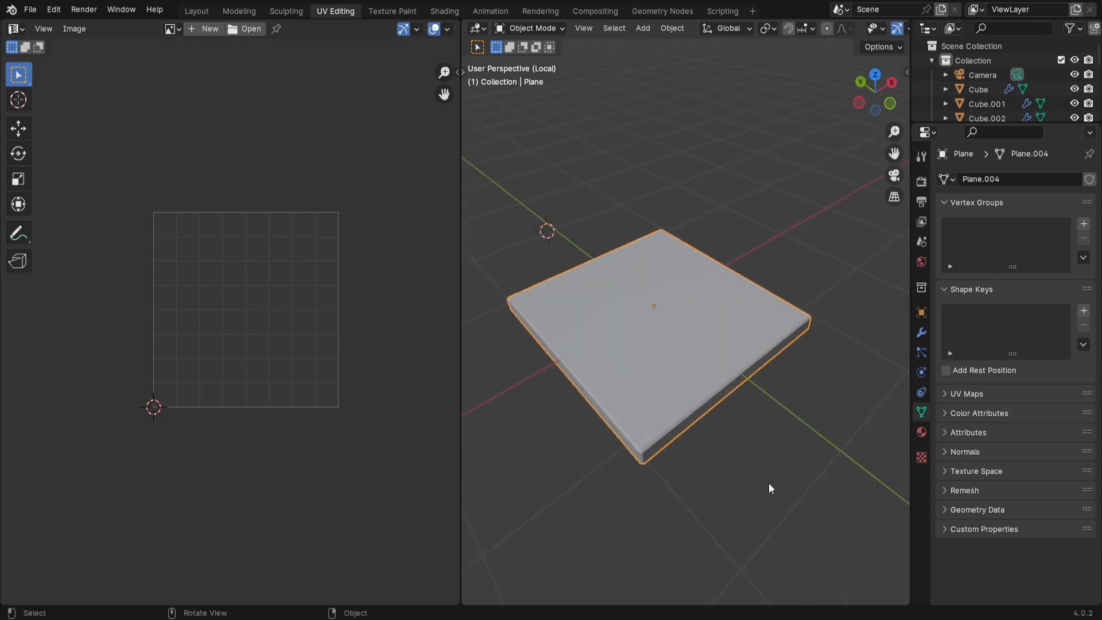
Step: Swap the UV editor and 3D viewport areas and widen the 3D viewport with the full room shown
right_click(460, 292)
left_click(442, 339)
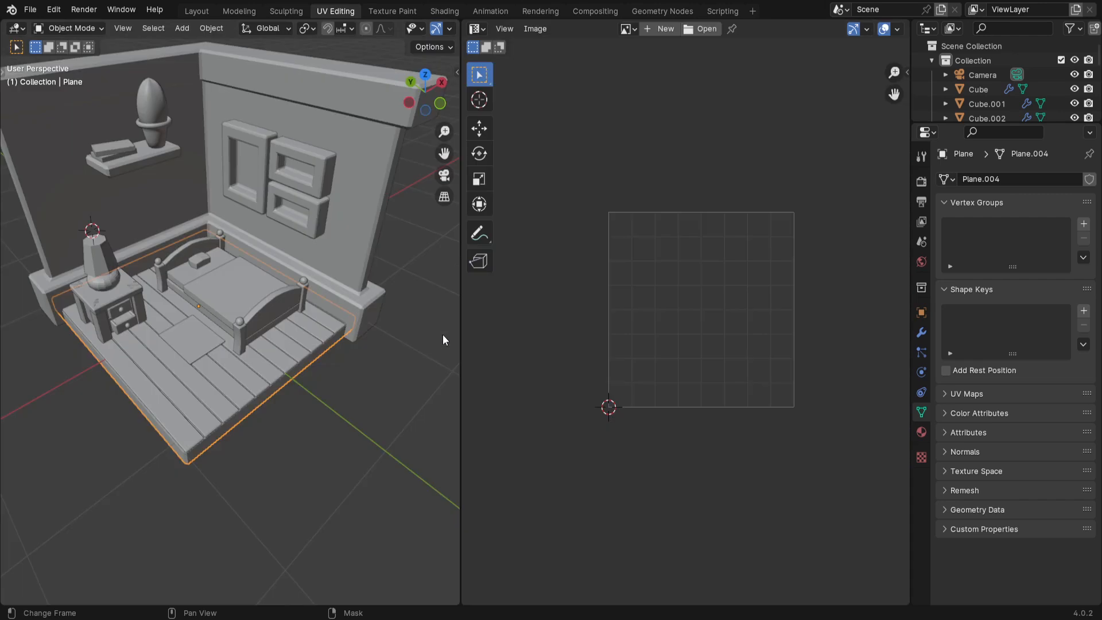
key("KP_Divide")
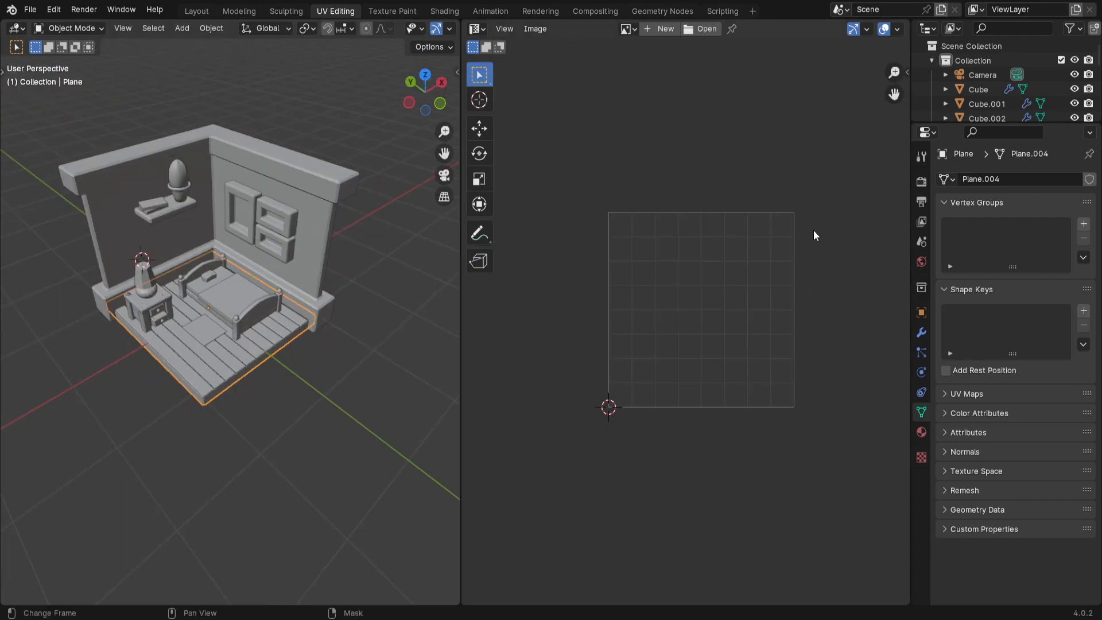
left_click_drag(460, 359, 550, 364)
middle_click_drag(352, 463, 471, 383)
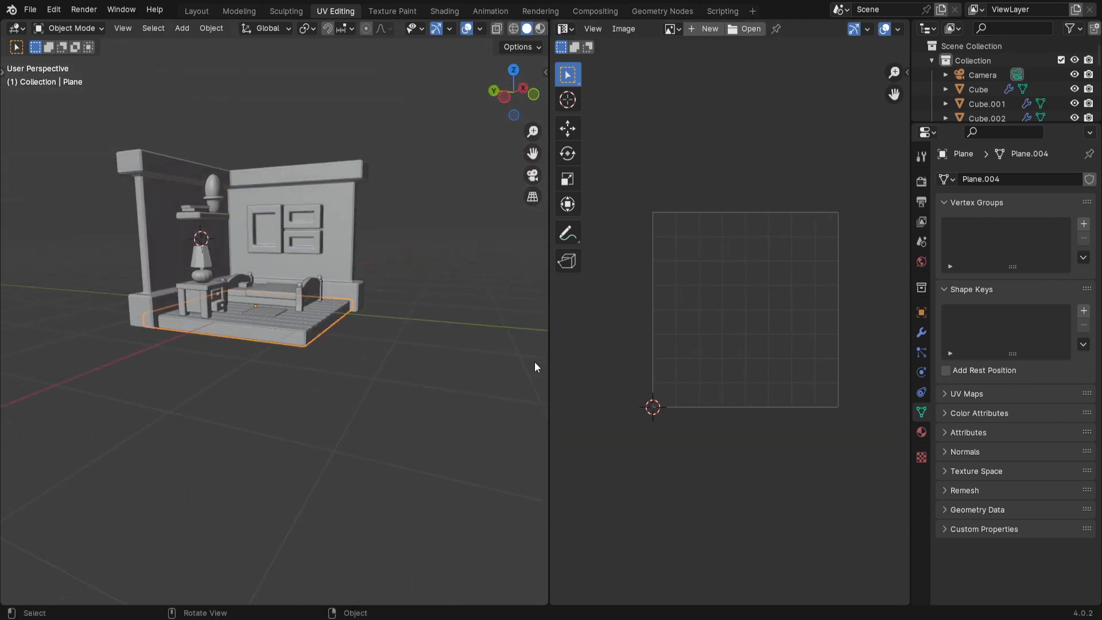
right_click(547, 327)
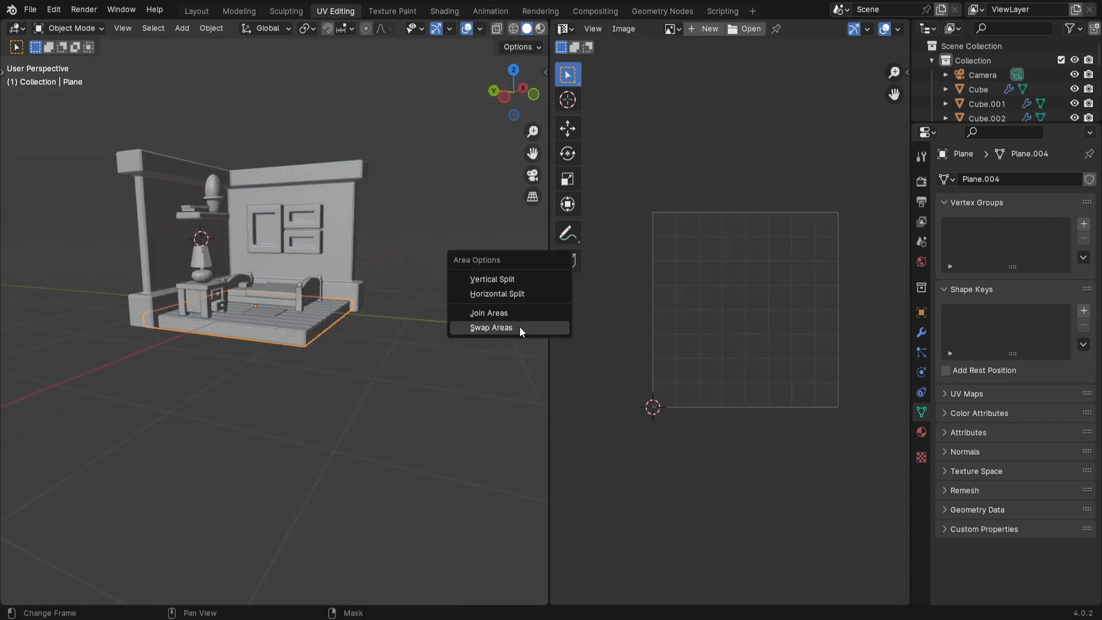
middle_click_drag(419, 339, 373, 423)
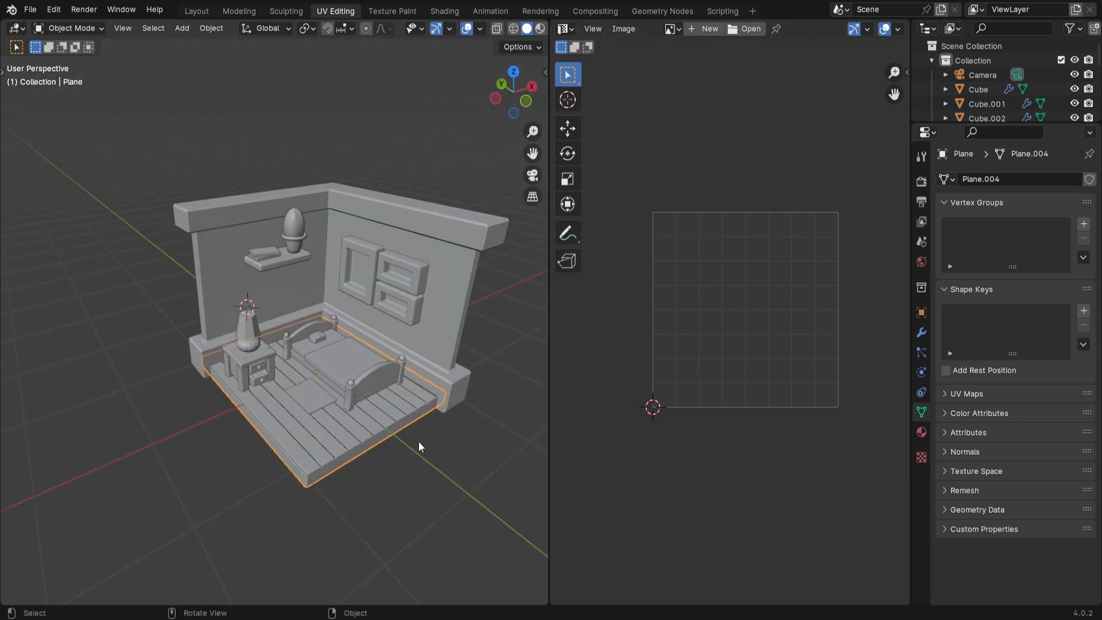
Step: Isolate the selected floor slab in local view, enter Edit Mode and inspect its underside and top
key("KP_Divide")
middle_click_drag(419, 443, 343, 463)
middle_click_drag(386, 411, 331, 221)
key("Tab")
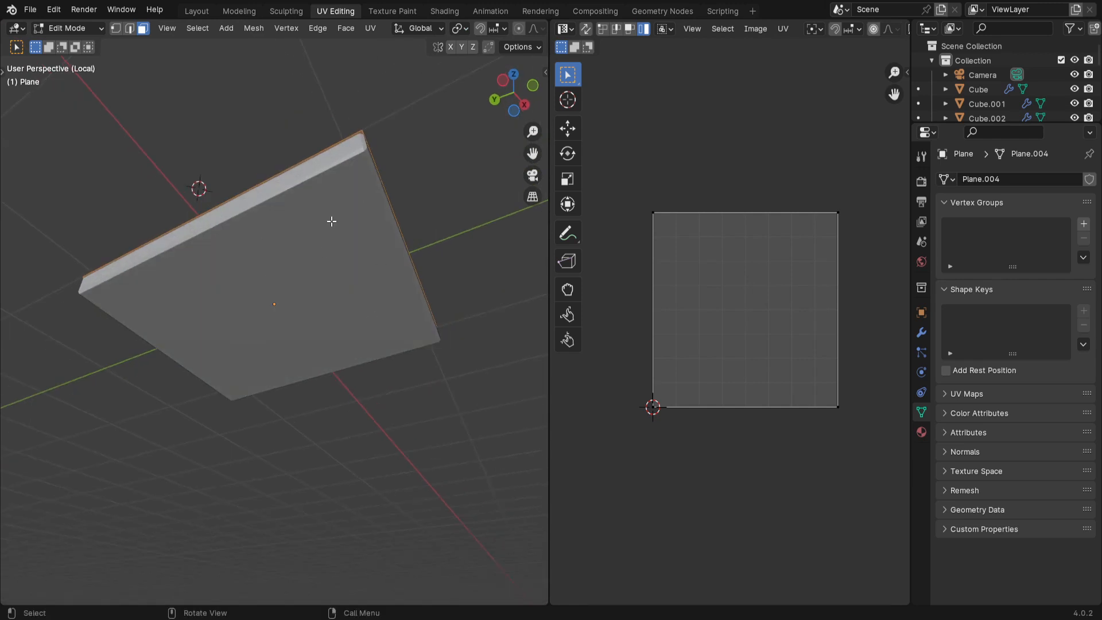
middle_click_drag(364, 264, 411, 421)
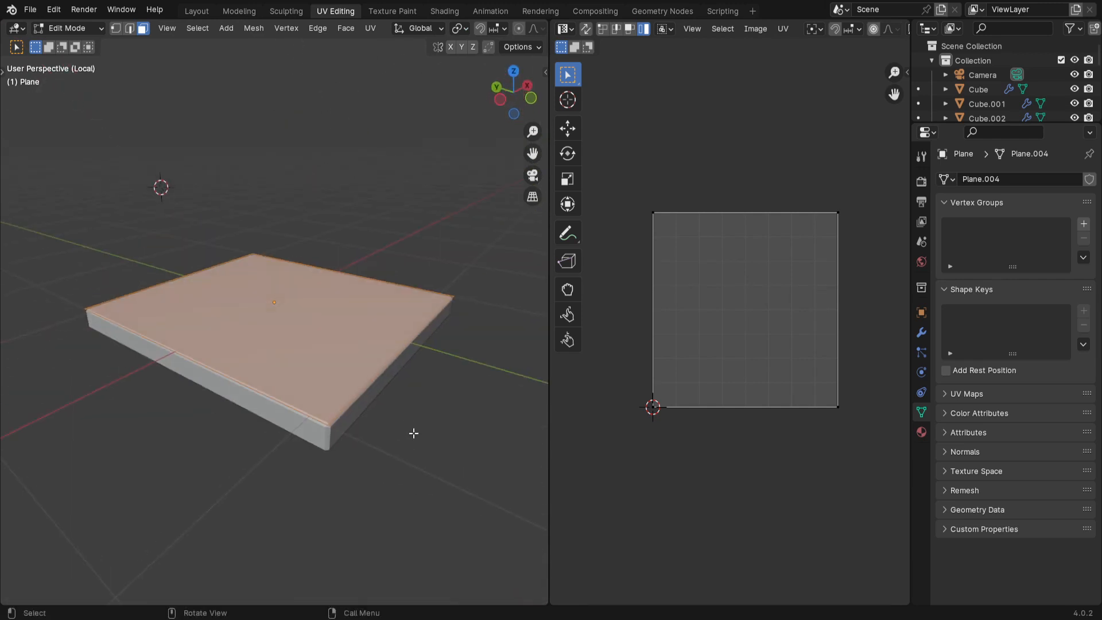
Step: Leave Edit Mode on the floor slab and open the Solidify modifier's settings
middle_click_drag(376, 386, 348, 421)
left_click(320, 327)
key("t")
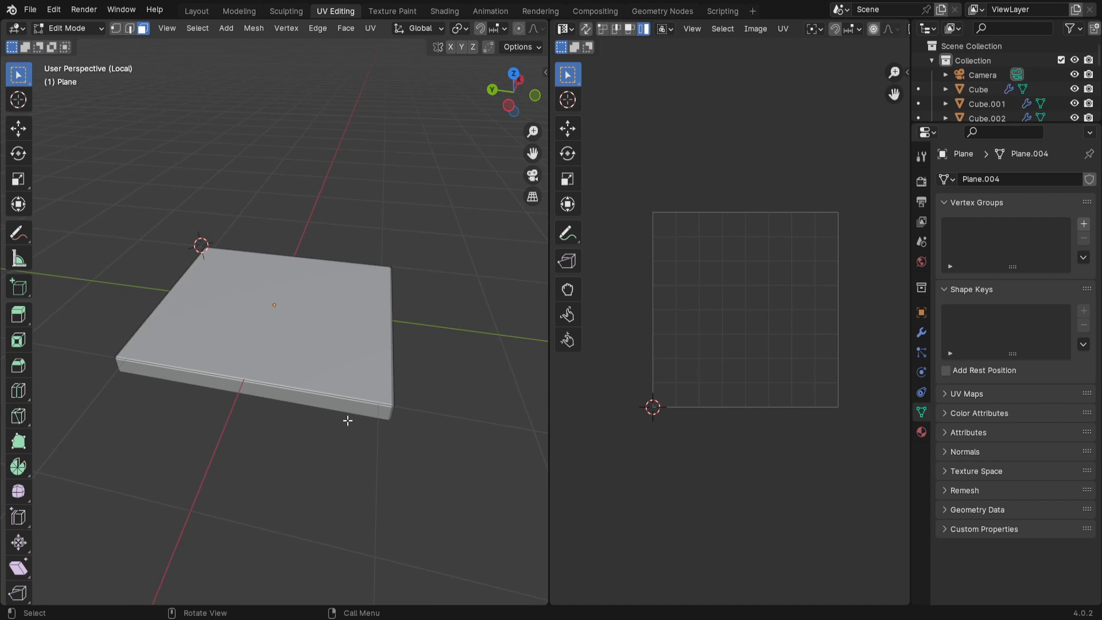
key("t")
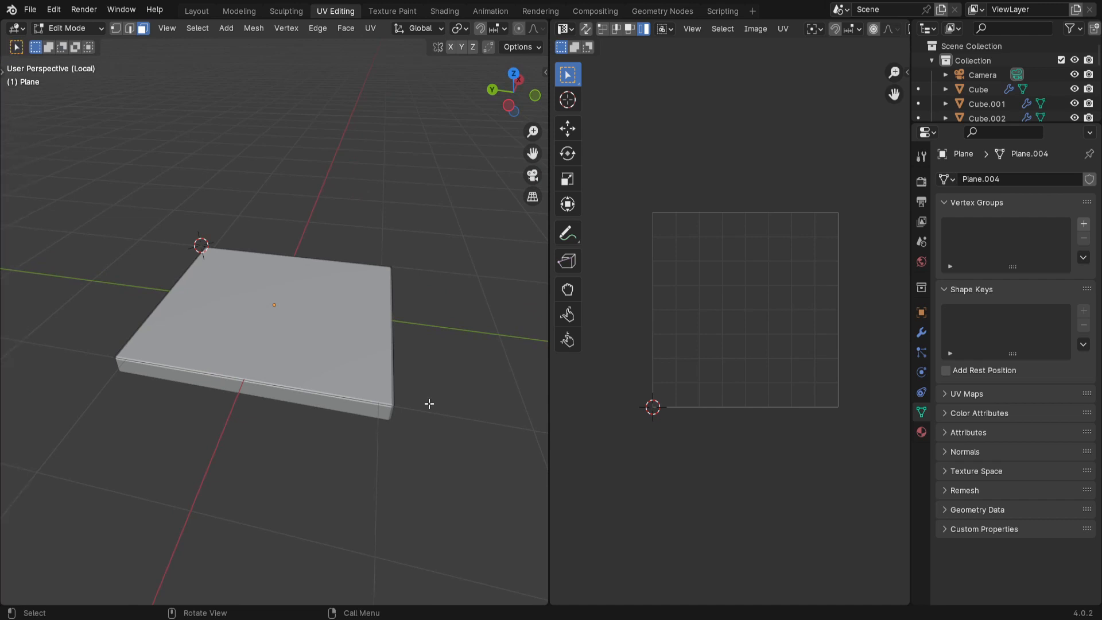
key("Tab")
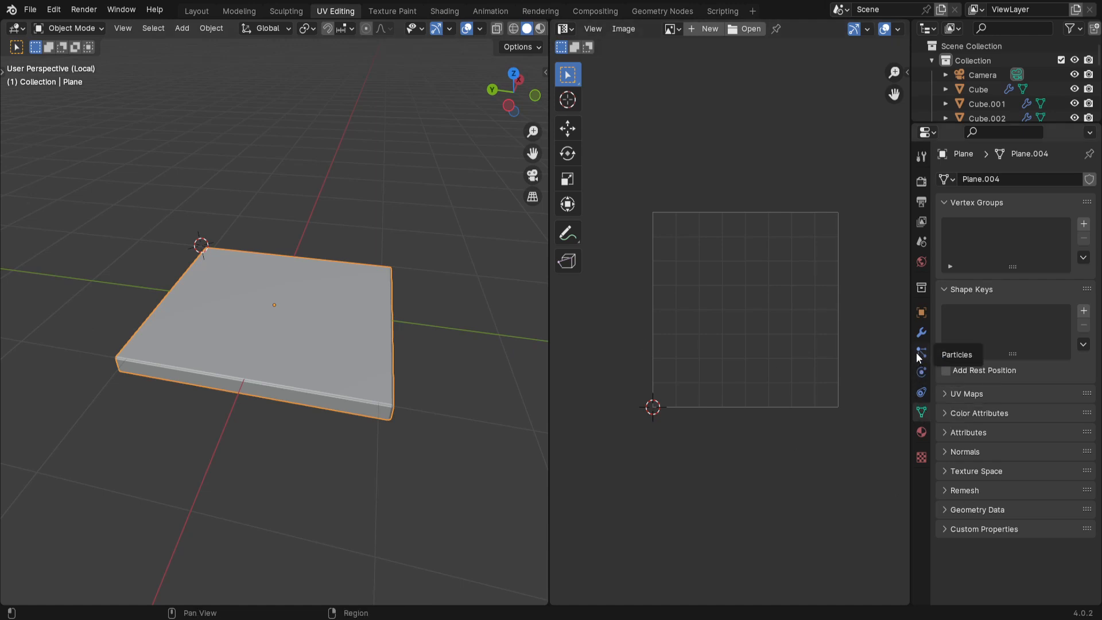
left_click(920, 334)
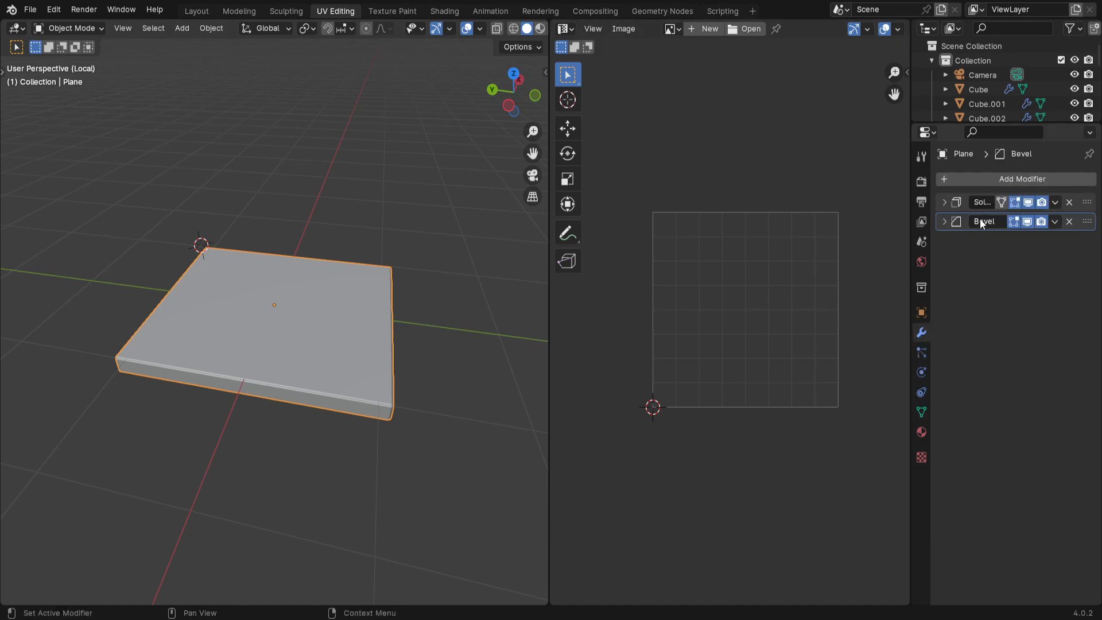
left_click(944, 203)
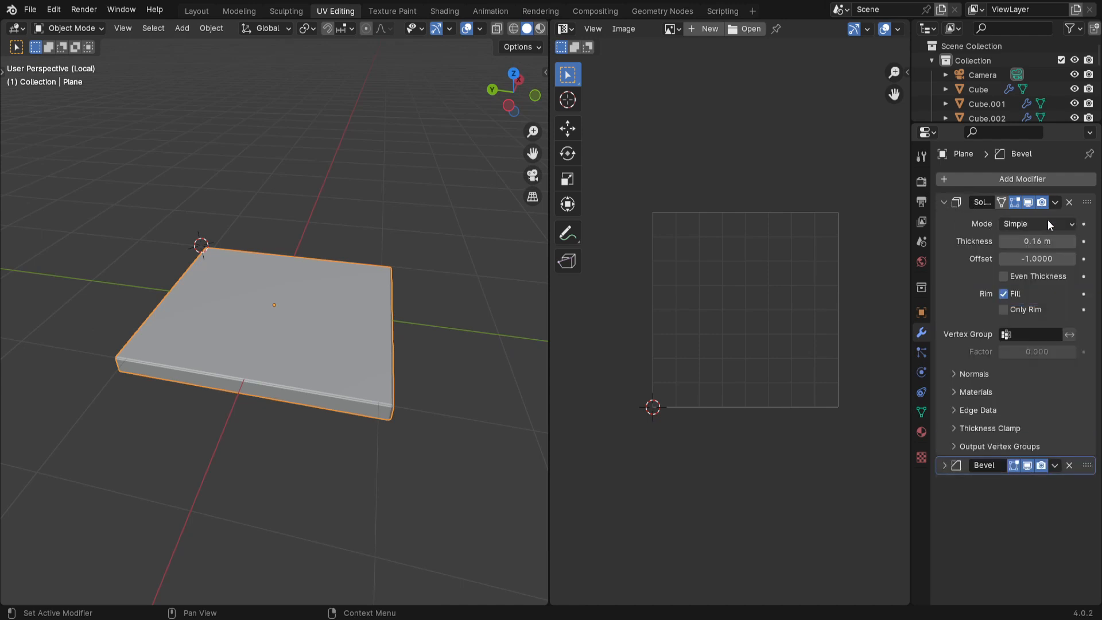
Step: Enable the On Cage display for the slab's Solidify modifier and enter Edit Mode
middle_click_drag(408, 440, 399, 390)
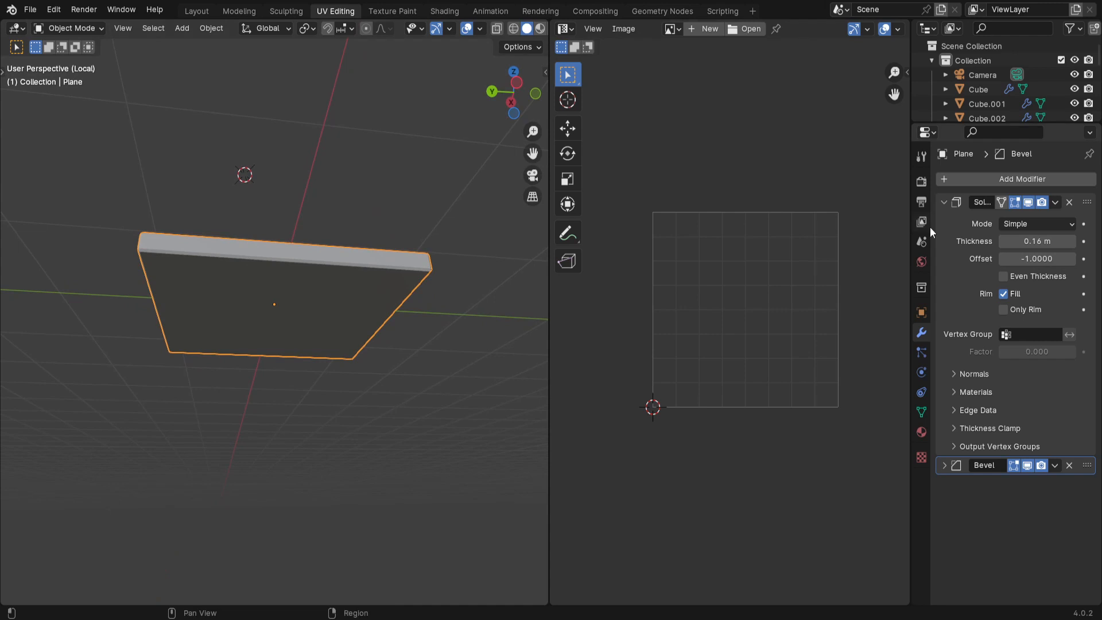
middle_click_drag(390, 443, 402, 459)
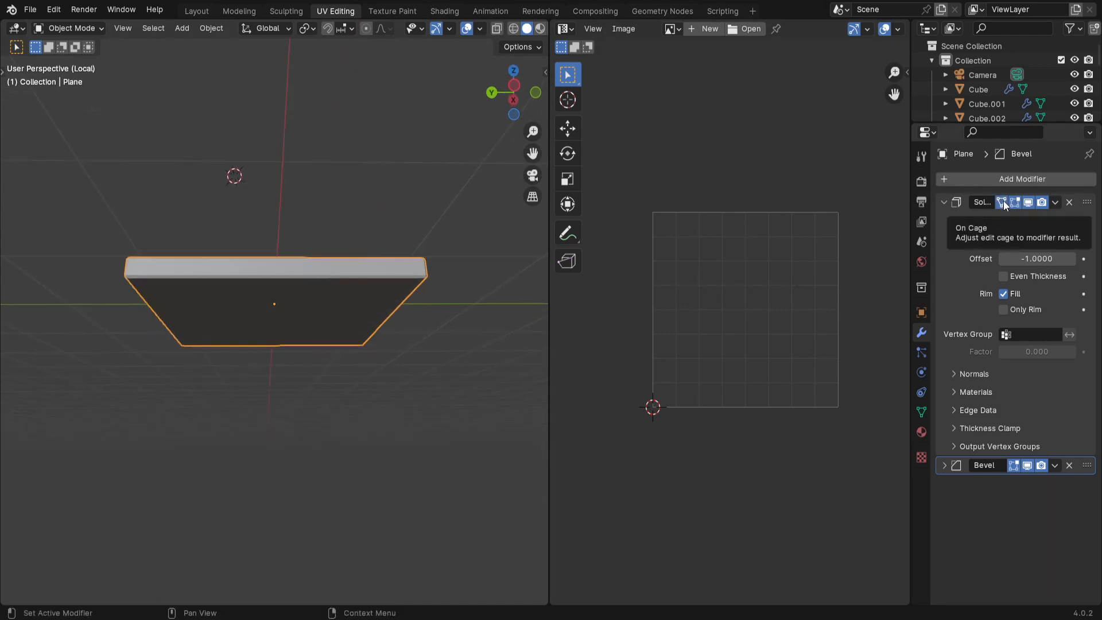
middle_click_drag(286, 273, 377, 463)
key("Tab")
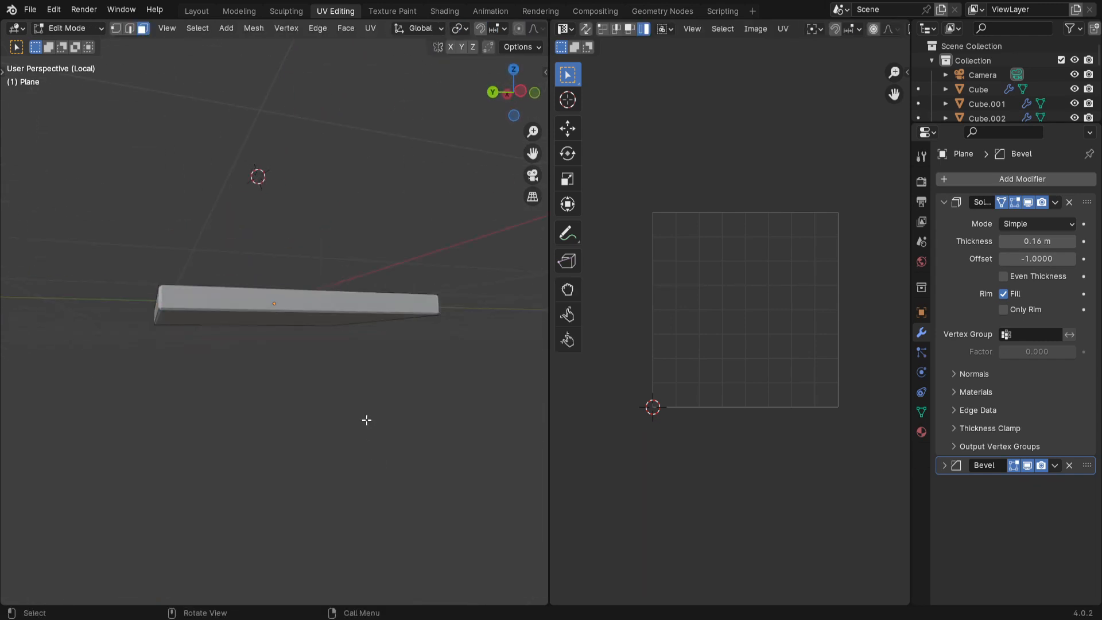
Step: Select the slab's whole mesh and inspect its top, sides and underside
middle_click_drag(366, 421, 344, 415)
key("a")
middle_click_drag(304, 331, 352, 457)
middle_click_drag(322, 389, 304, 317)
middle_click_drag(329, 474, 304, 379)
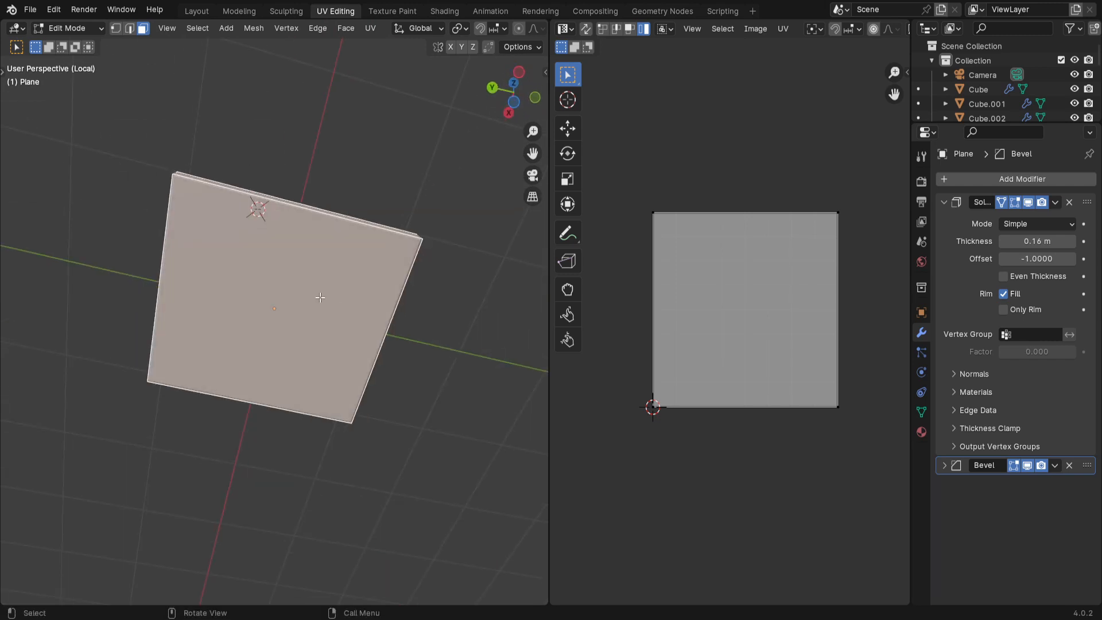
middle_click_drag(319, 448, 418, 519)
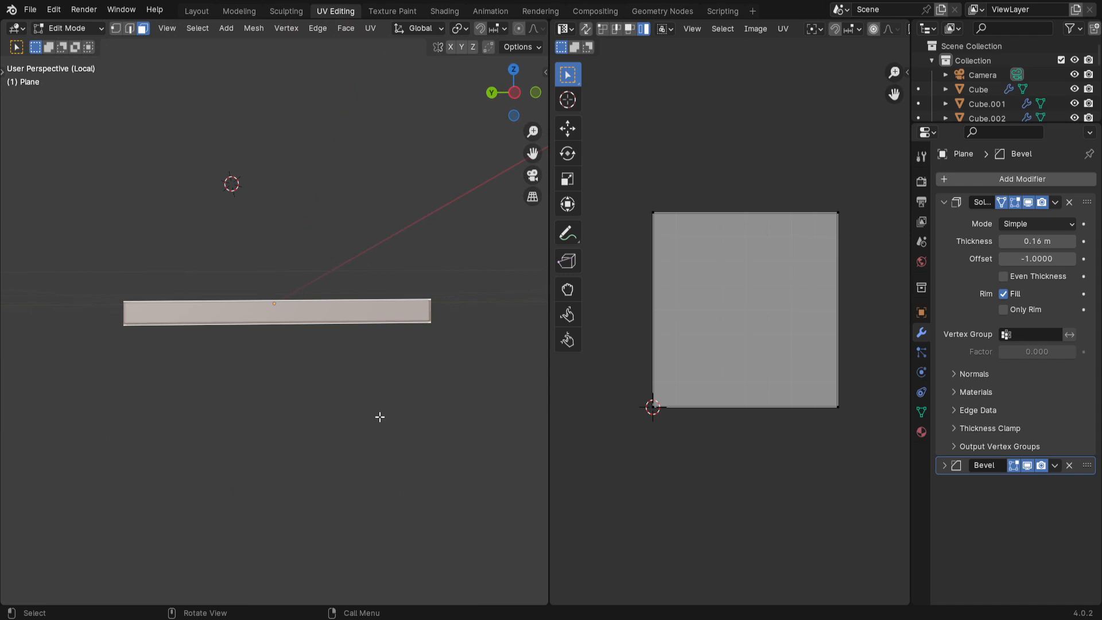
Step: Return to Object Mode and apply the floor slab's Solidify modifier
key("Tab")
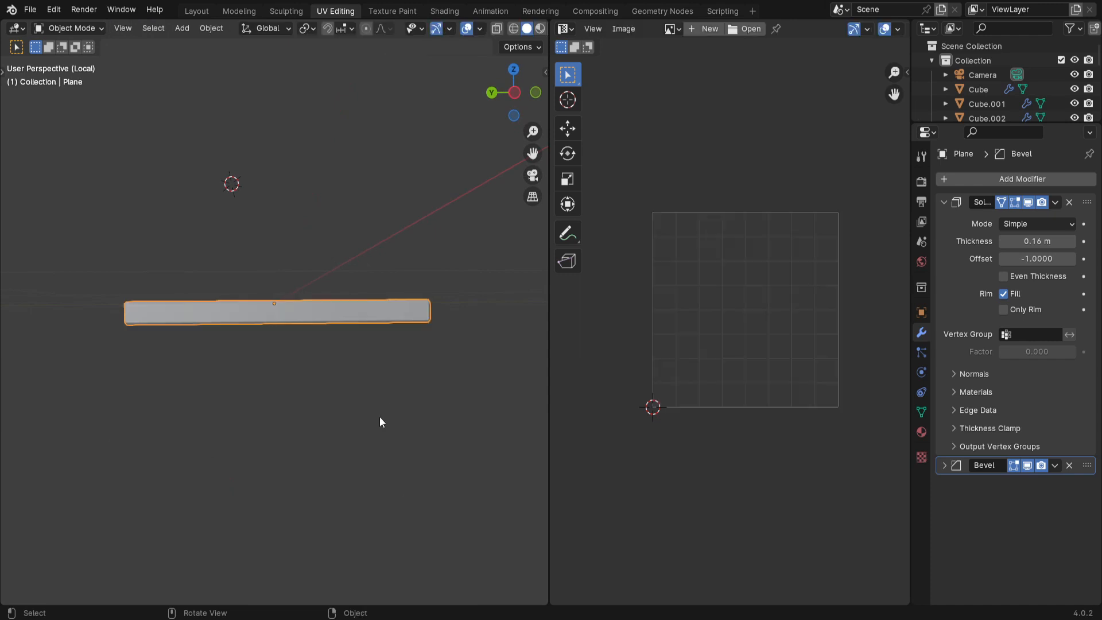
left_click(1054, 203)
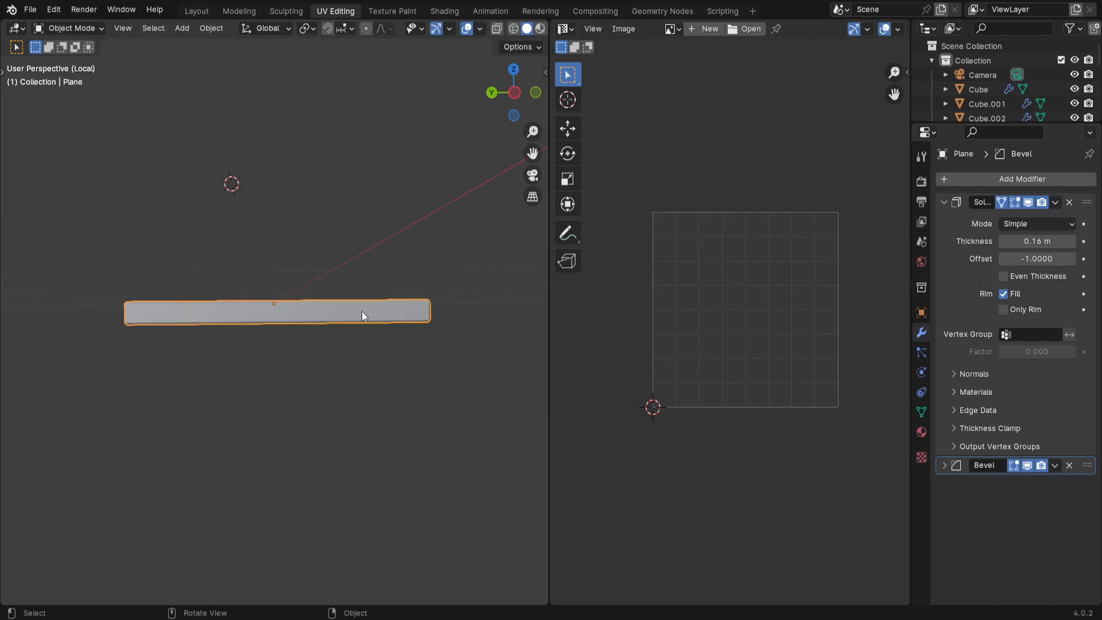
key("Tab")
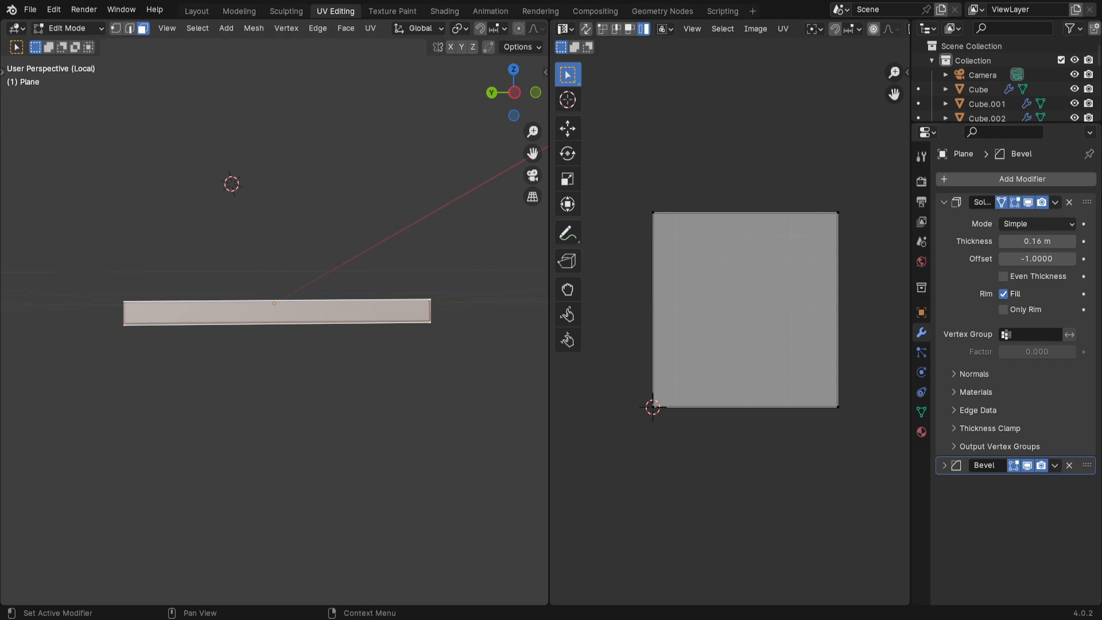
left_click(1056, 202)
key("Tab")
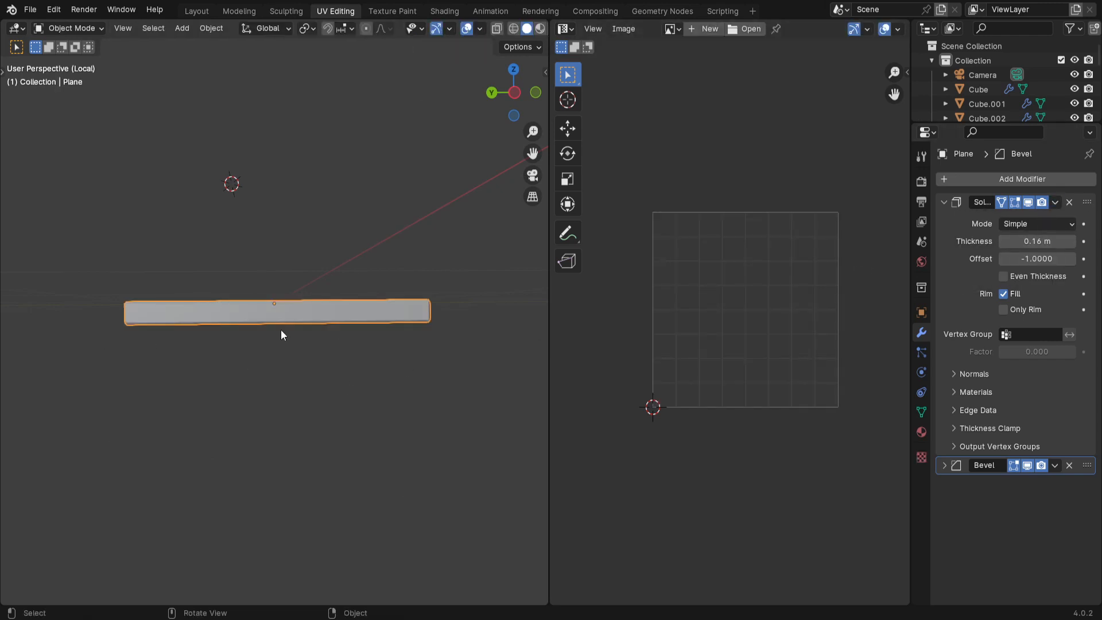
left_click(1054, 202)
left_click(1002, 216)
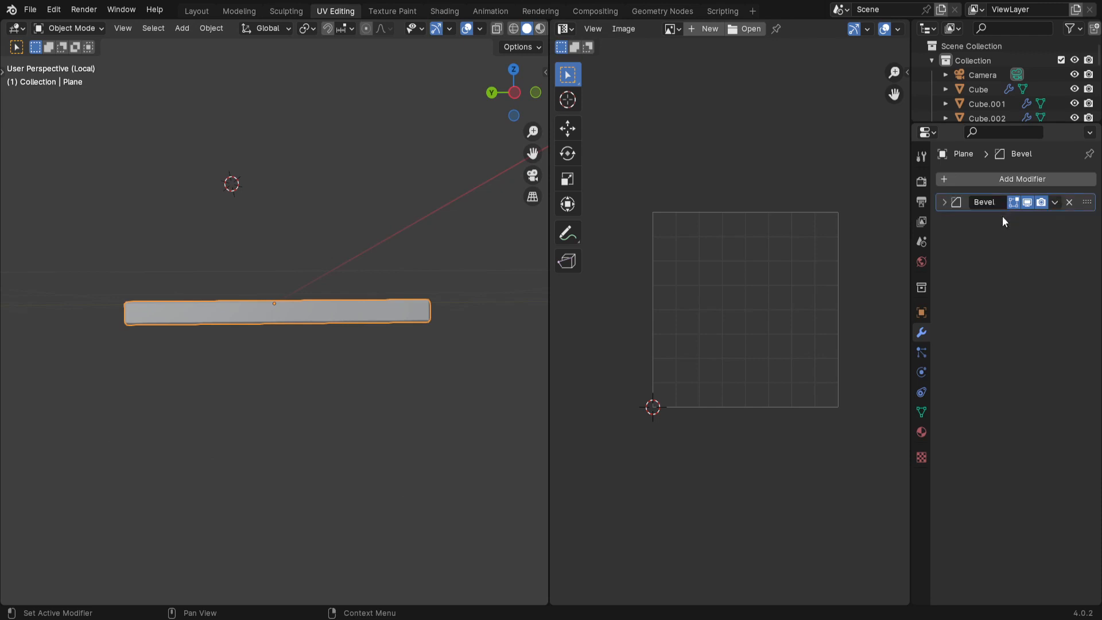
Step: Enter Edit Mode on the slab and inspect its geometry from below and from the front view
key("Tab")
middle_click_drag(228, 466, 247, 369)
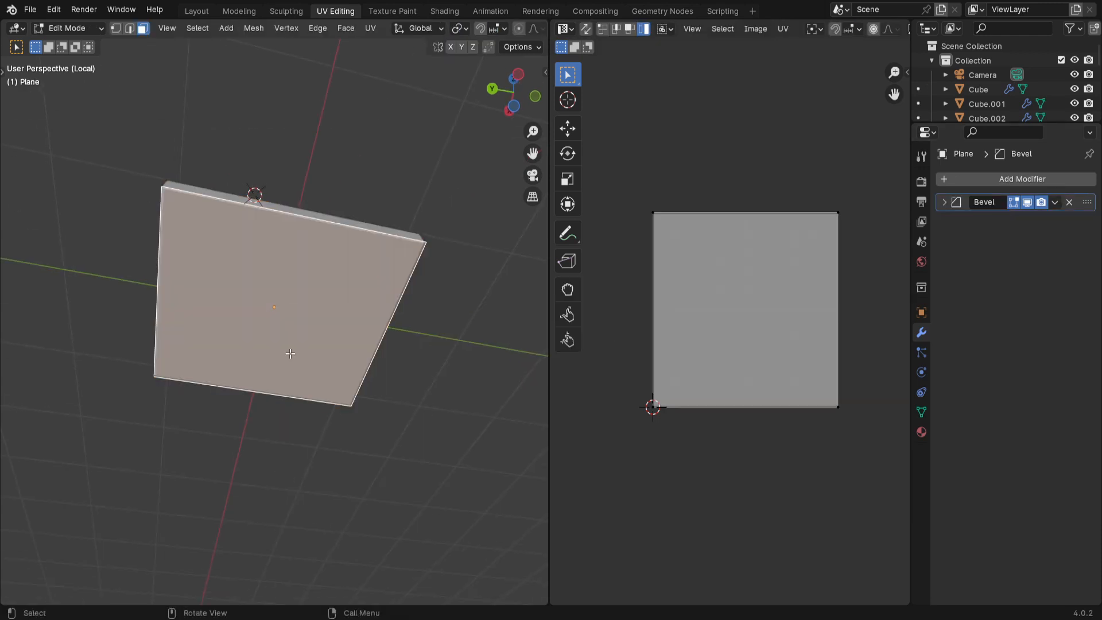
key("KP_1")
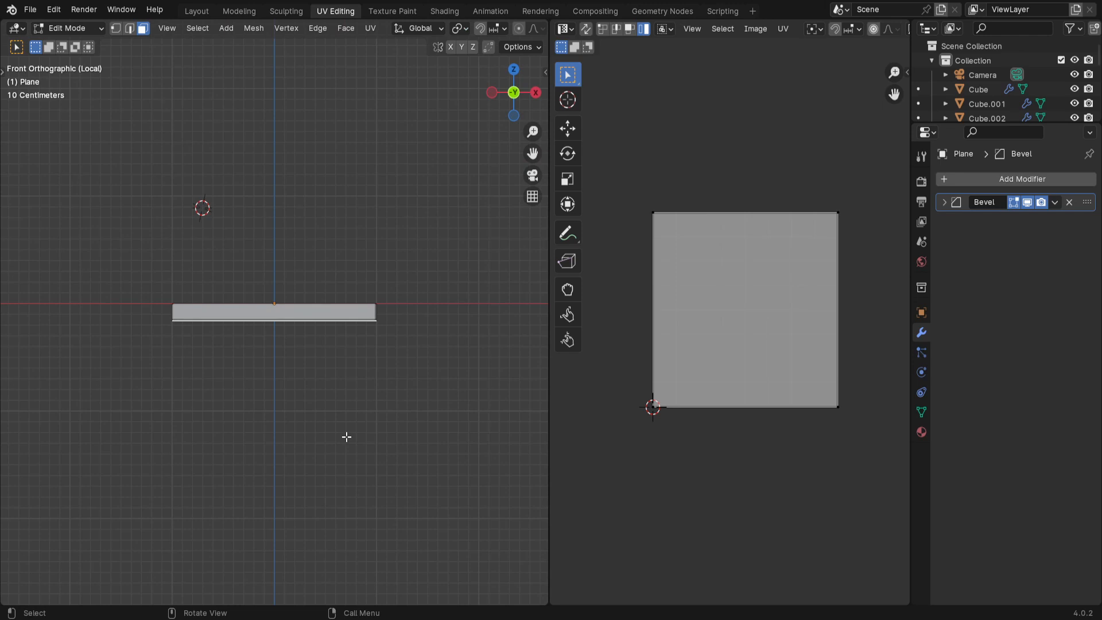
middle_click_drag(350, 401, 332, 430)
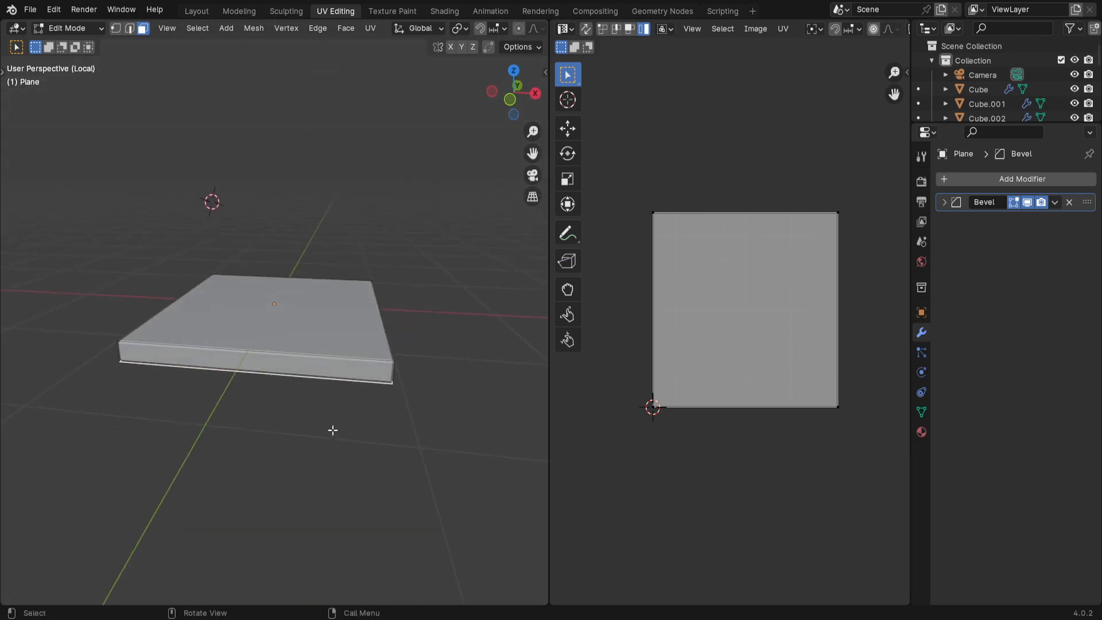
key("KP_1")
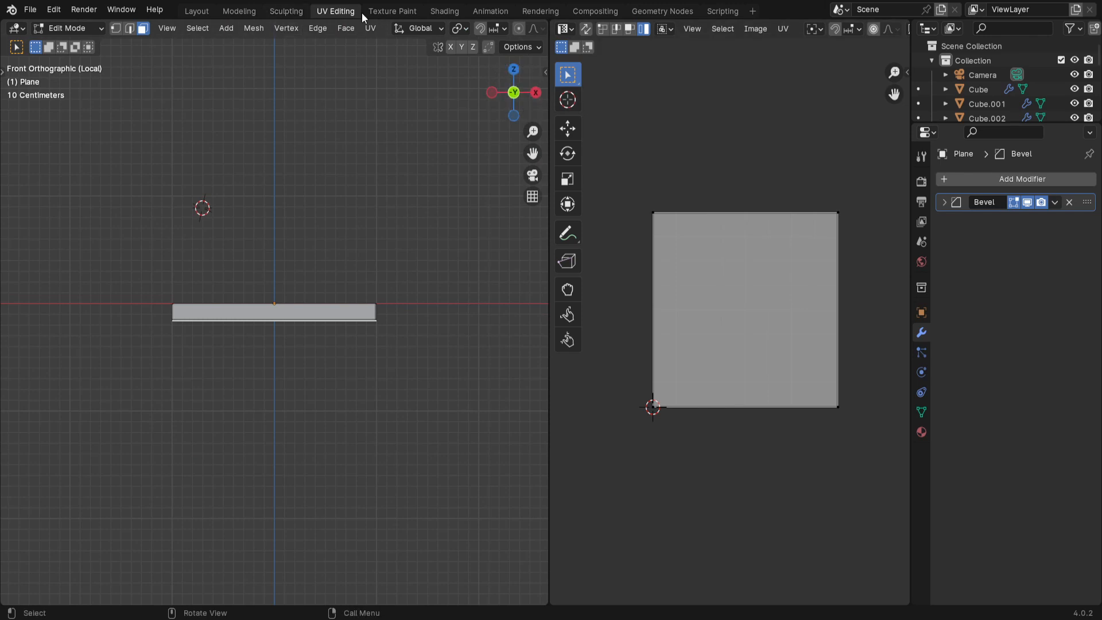
middle_click_drag(377, 212, 384, 239)
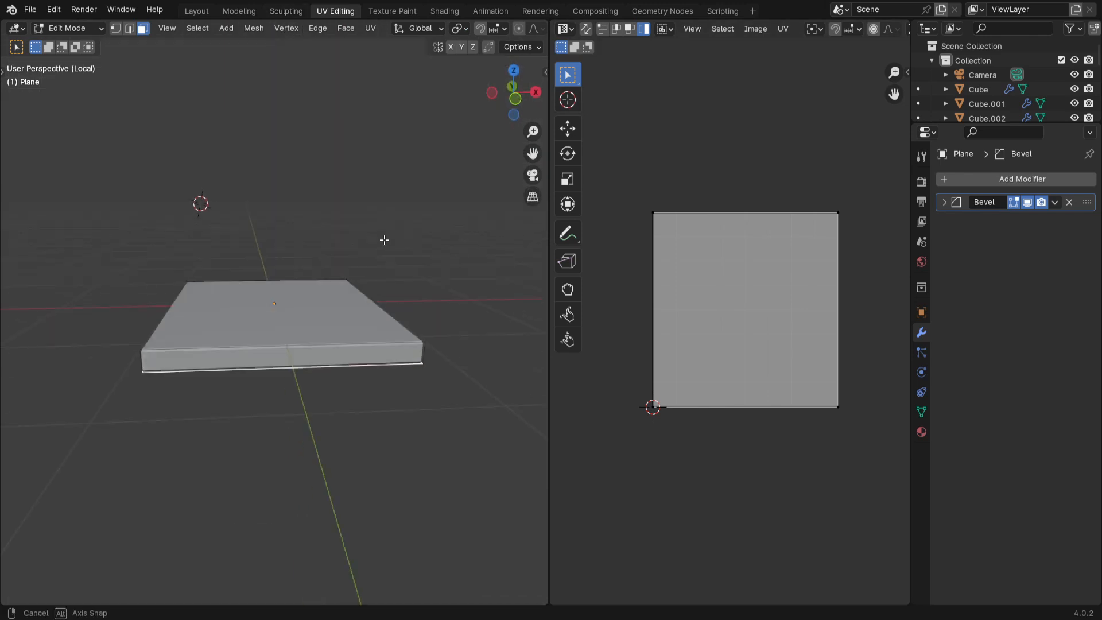
Step: Select the slab's bottom face, delete it as a face, and return to Object Mode
left_click(336, 288)
middle_click_drag(287, 364, 312, 389)
left_click(297, 320)
middle_click_drag(297, 319, 385, 350)
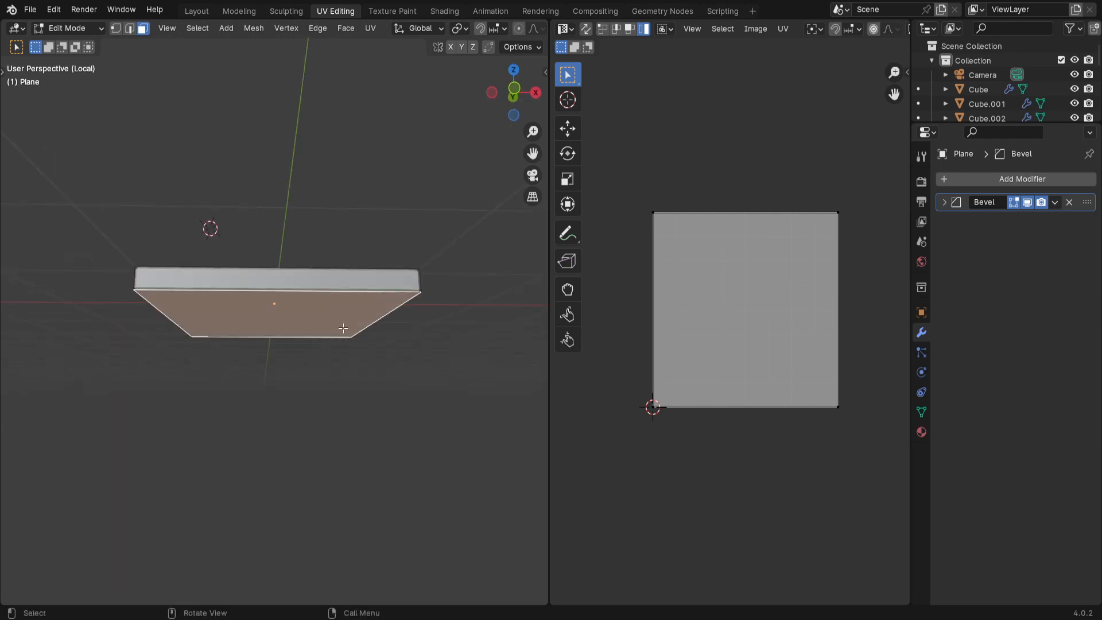
key("x")
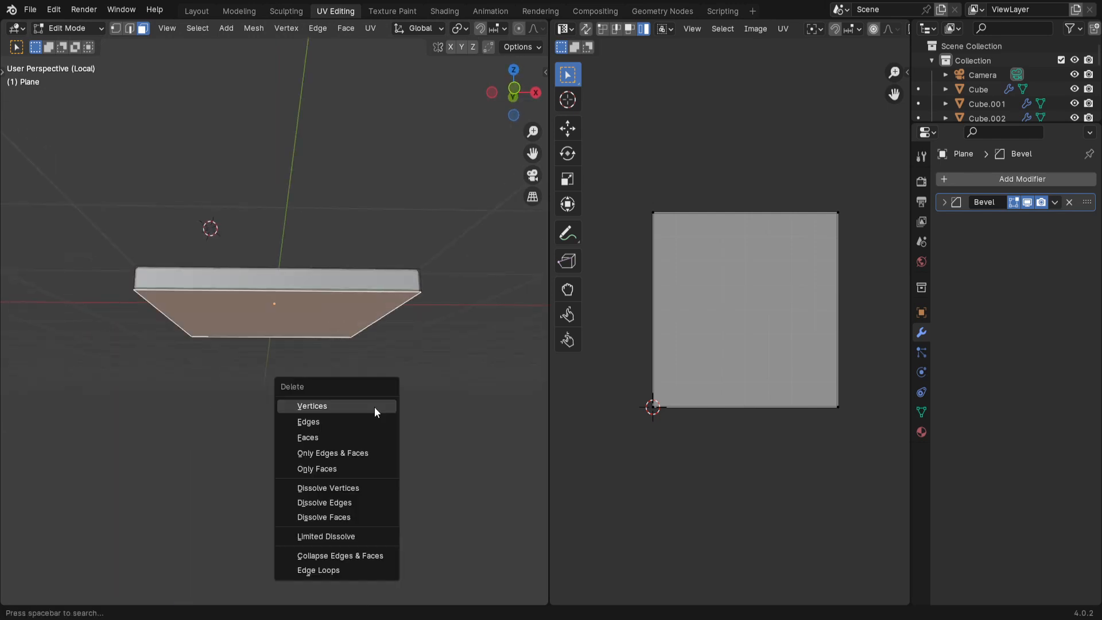
left_click(311, 439)
middle_click_drag(310, 443, 371, 450)
scroll(332, 450, "down", 4)
key("Tab")
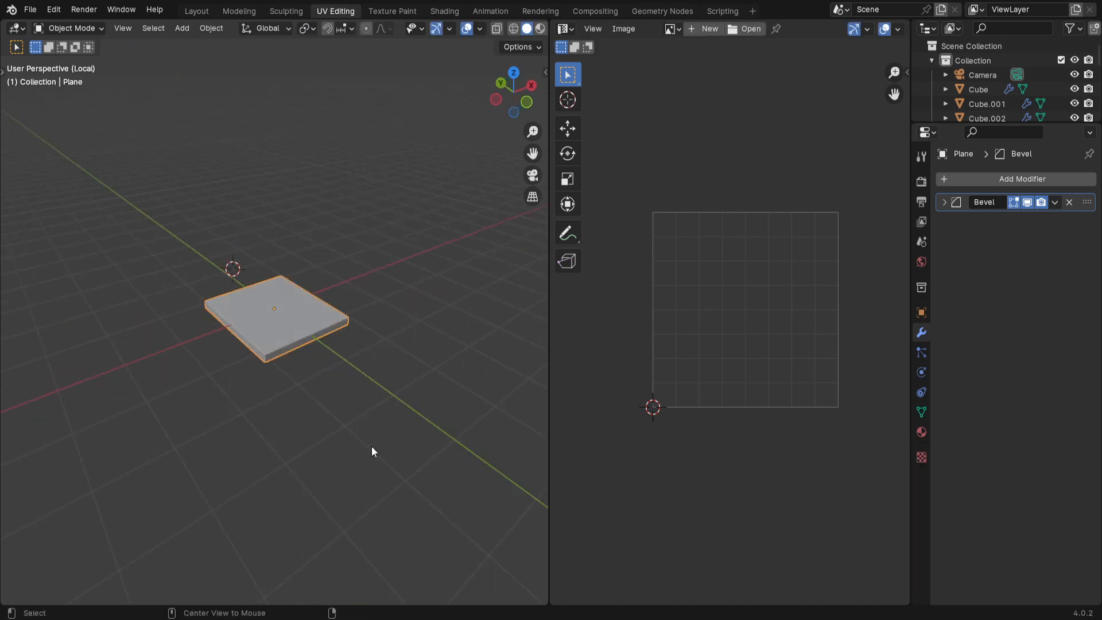
Step: Leave local view, clear the selection and inspect the room's underside
key("KP_Divide")
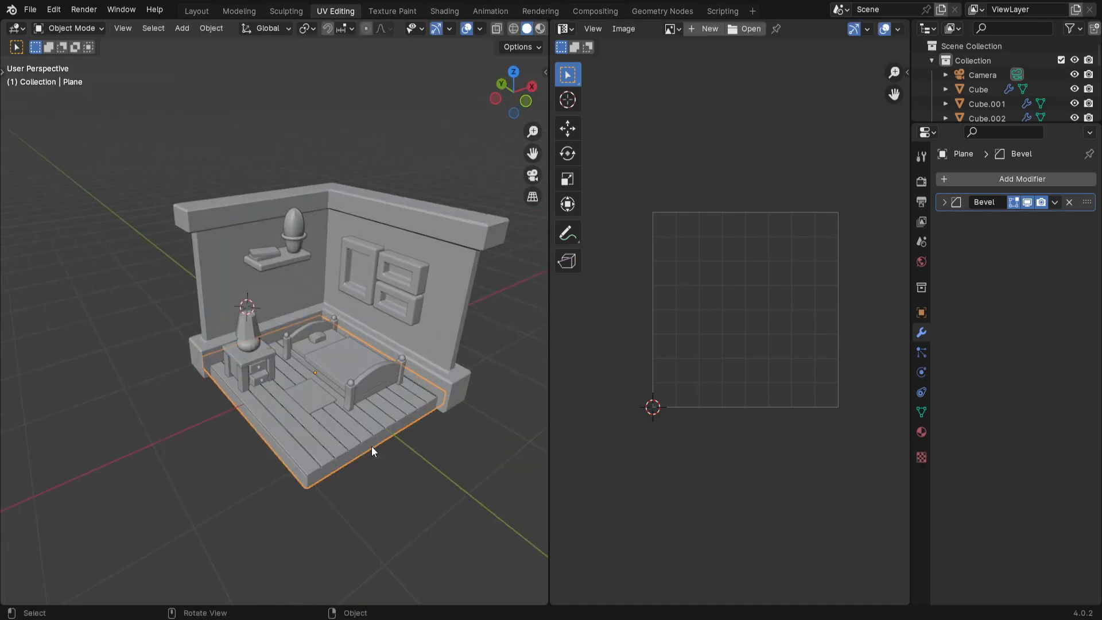
left_click(391, 496)
middle_click_drag(390, 498, 379, 408)
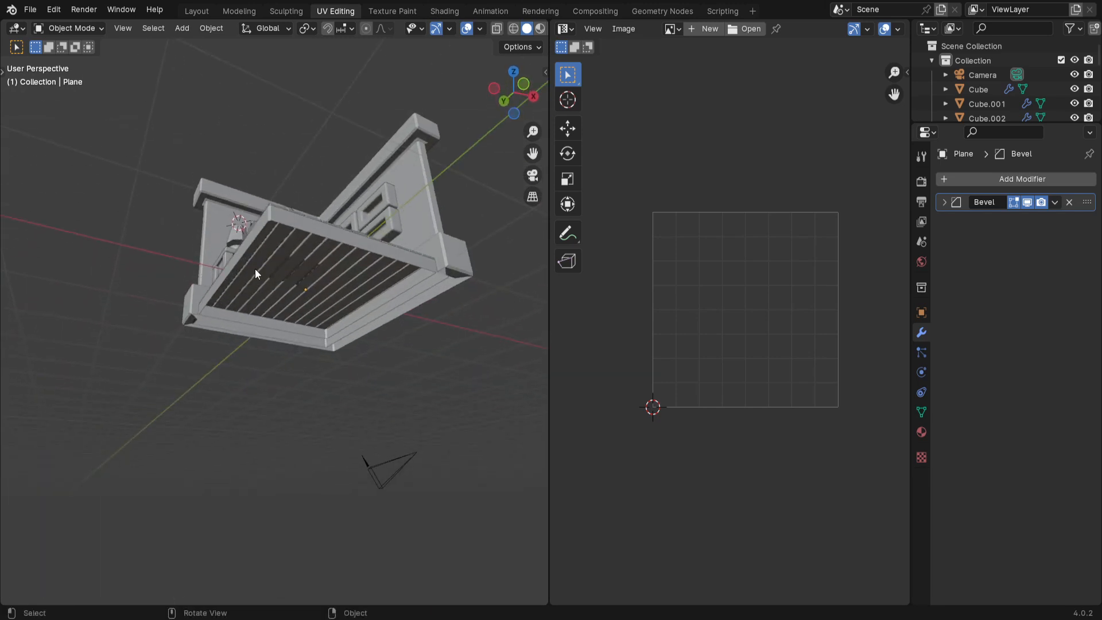
middle_click_drag(322, 277, 365, 459)
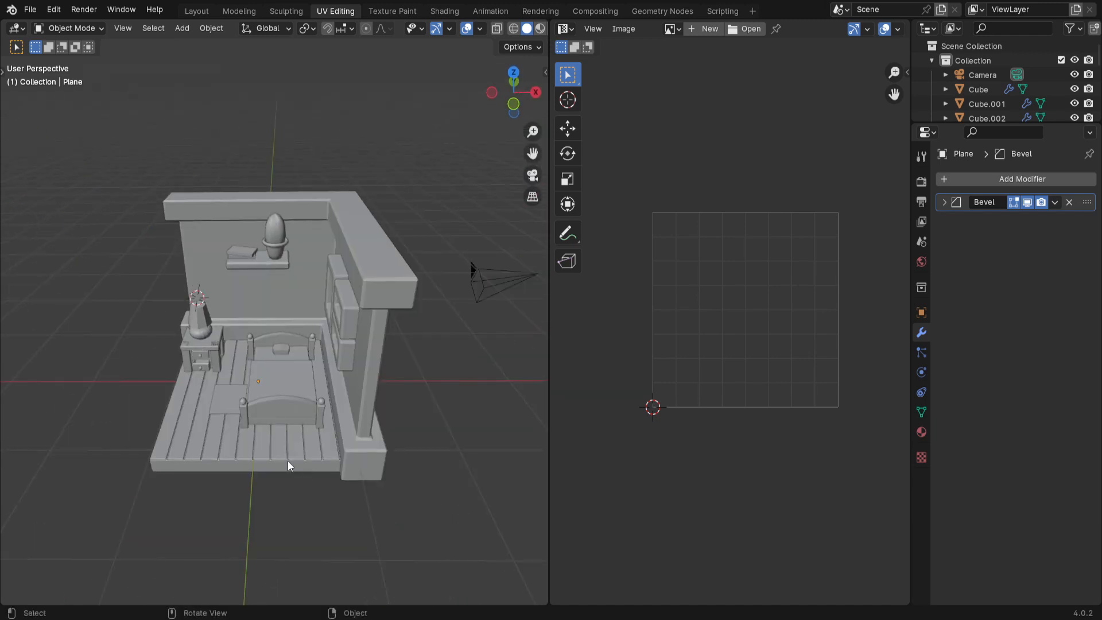
Step: Select the floor slab, isolate it in local view and enter Edit Mode with edge selection
left_click(288, 461)
left_click(287, 466)
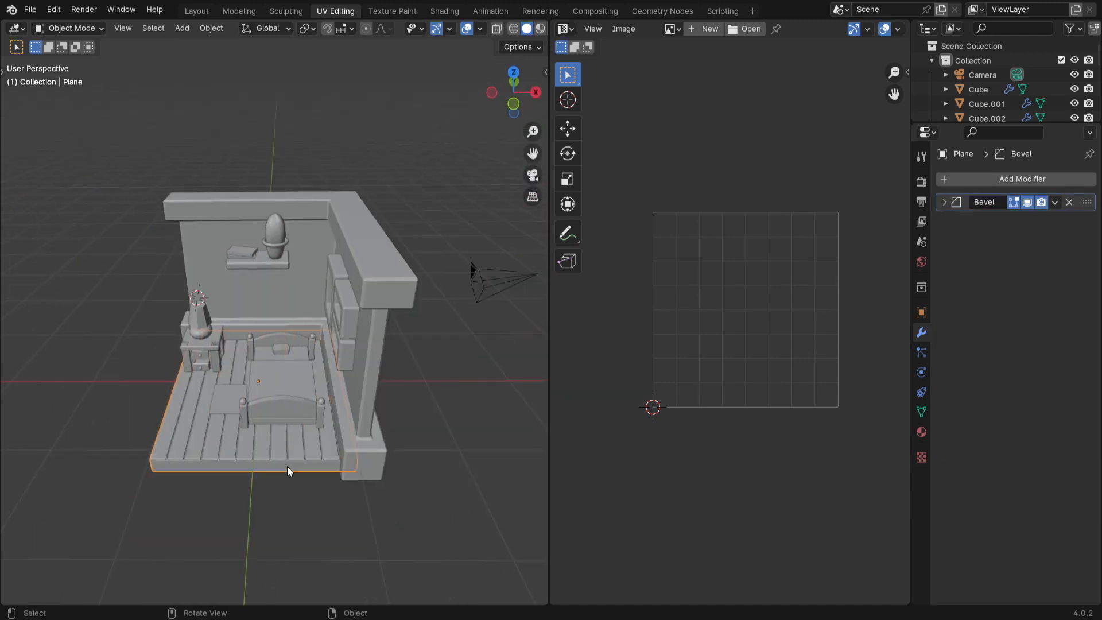
key("KP_Divide")
scroll(258, 488, "down", 4)
middle_click_drag(235, 508, 332, 488)
key("Tab")
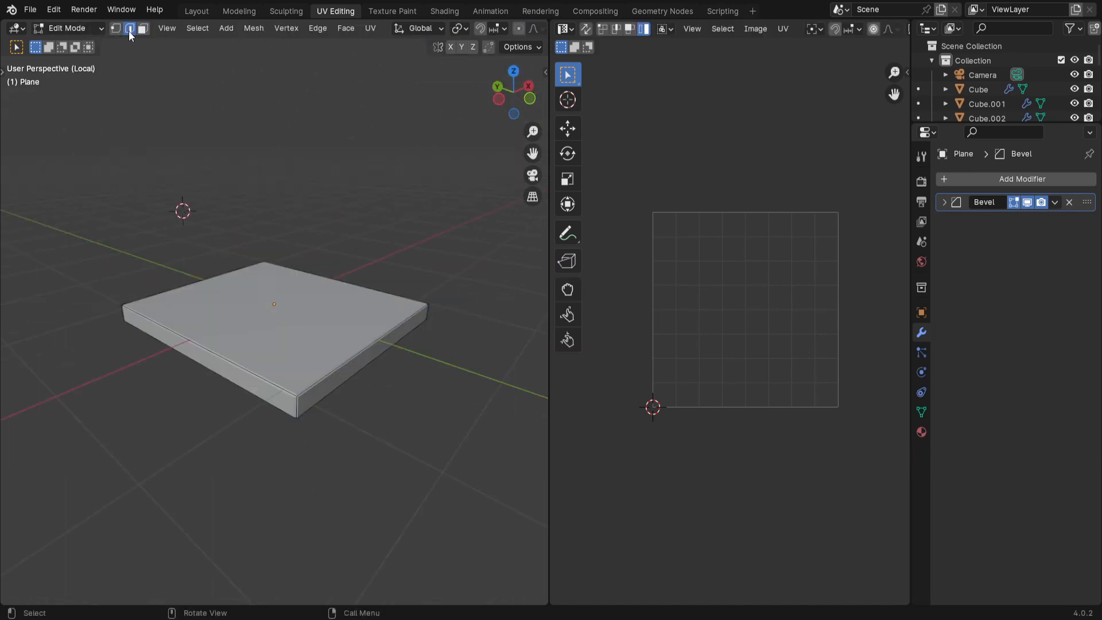
Step: Select the slab's four vertical corner edges and mark them as seams
scroll(308, 332, "up", 3)
middle_click_drag(320, 491, 415, 551)
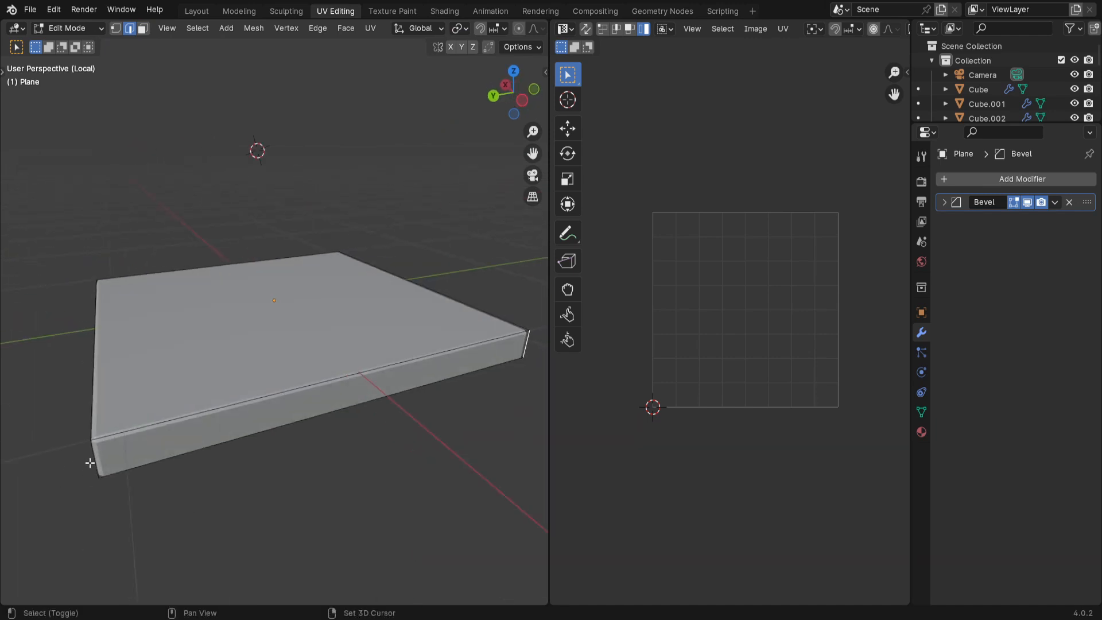
middle_click_drag(92, 462, 143, 502)
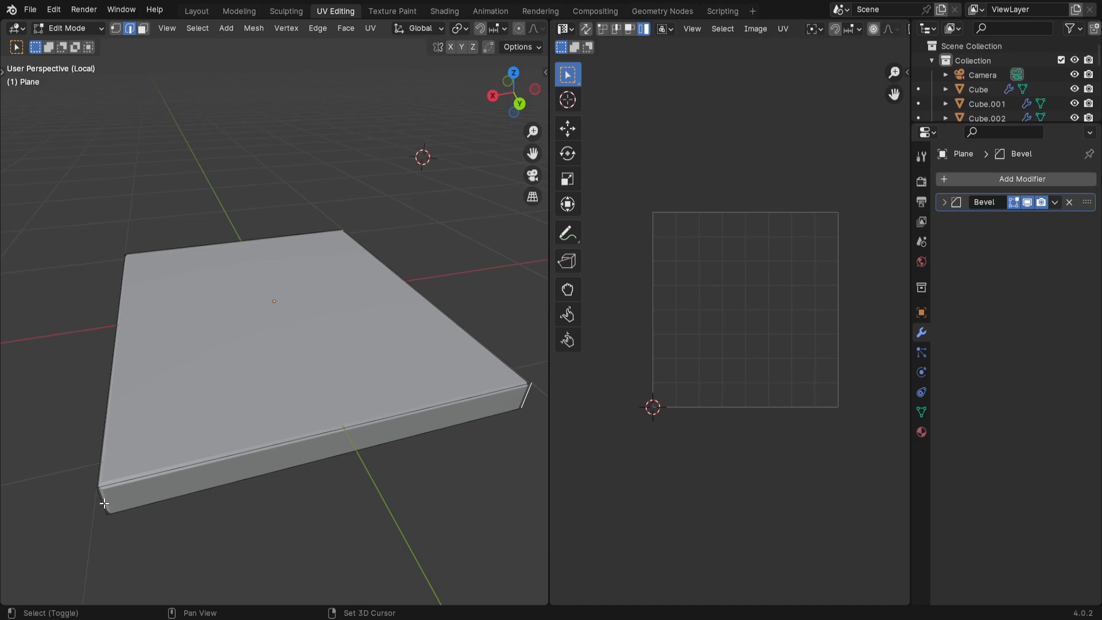
middle_click_drag(113, 536, 283, 507)
left_click(206, 457, "shift")
key("ctrl+e")
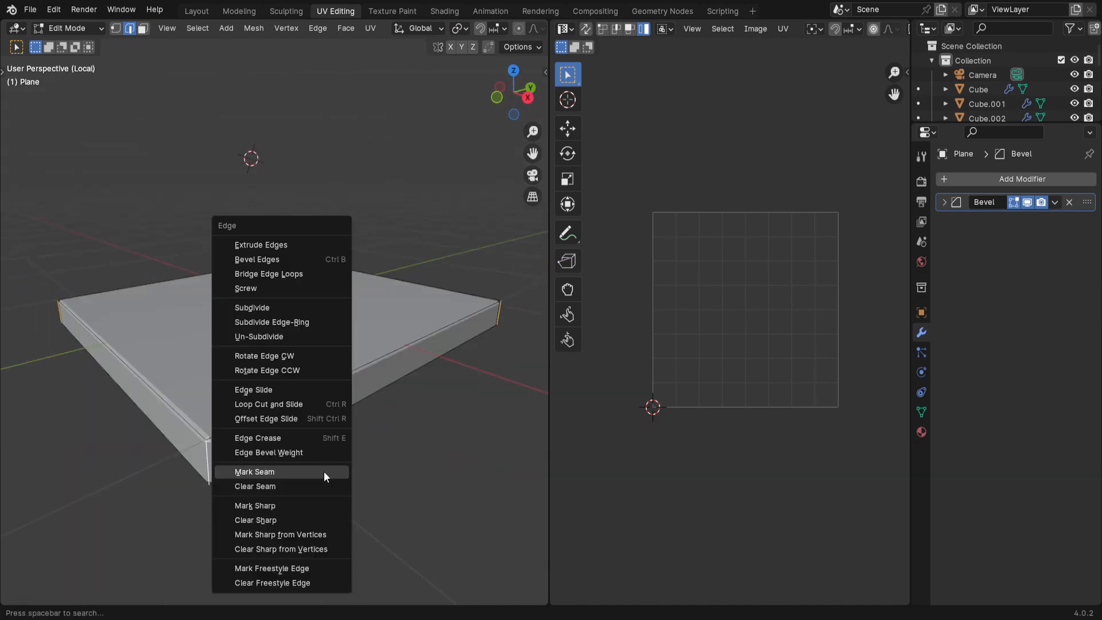
left_click(323, 470)
Step: Select the whole slab mesh to check its UV layout, clear the selection and inspect the marked seams
scroll(409, 422, "down", 3)
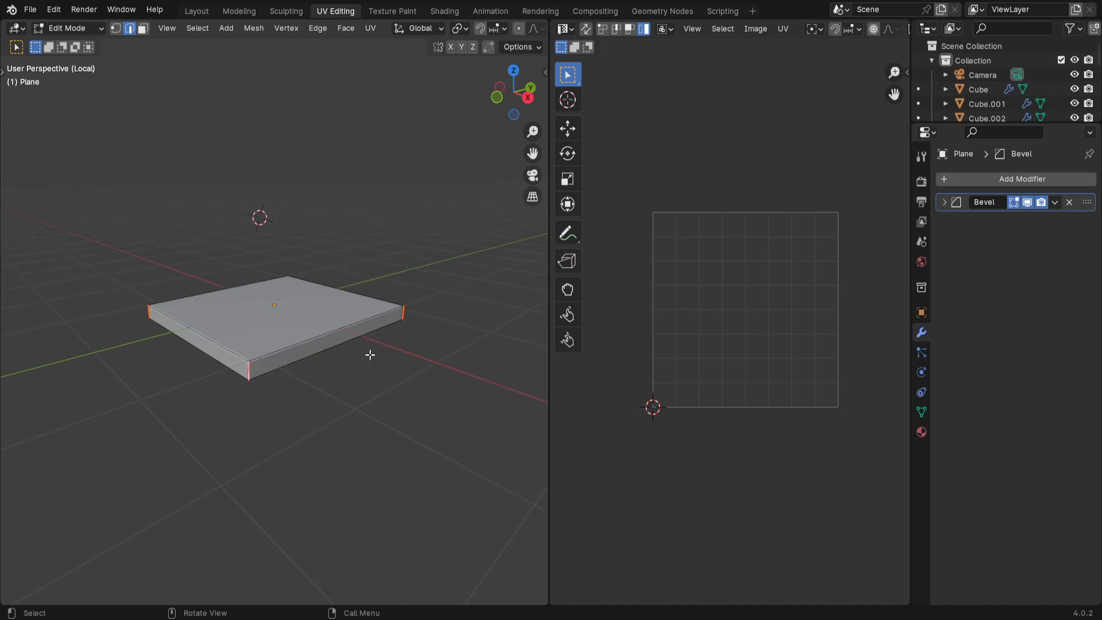
key("a")
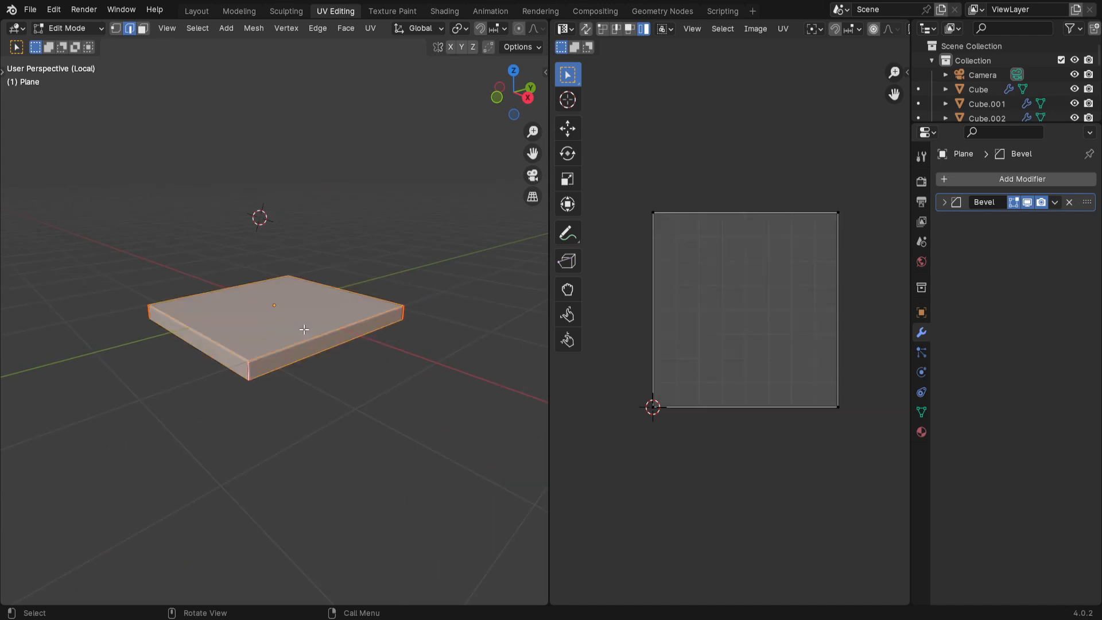
key("alt+a")
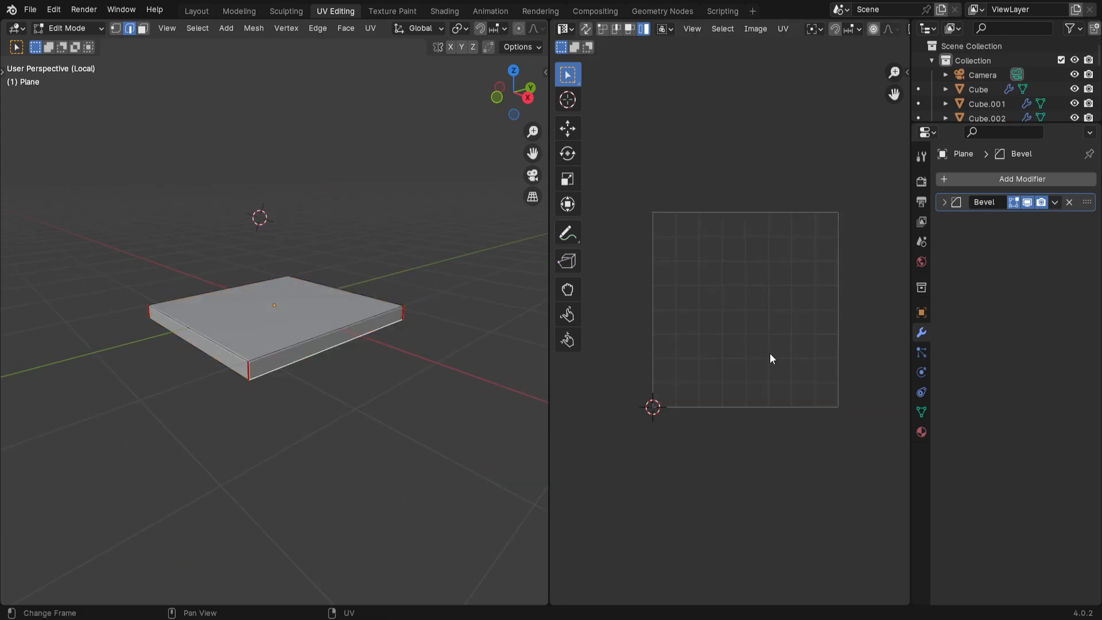
middle_click_drag(312, 433, 303, 457)
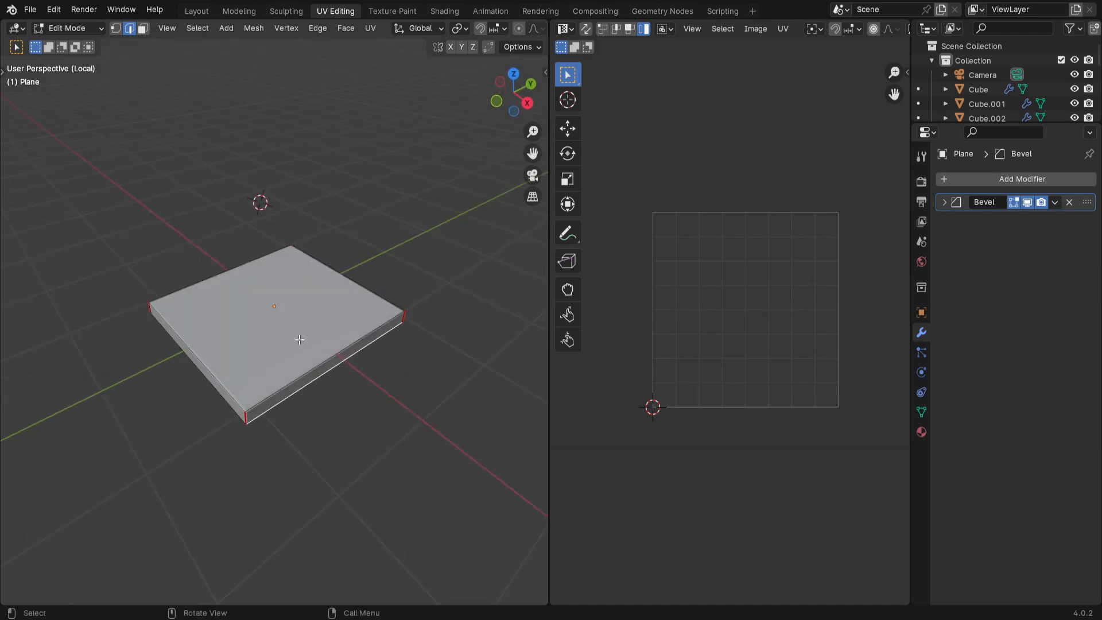
Step: Select the whole slab mesh, unwrap it along the marked seams and return to Object Mode
key("a")
key("u")
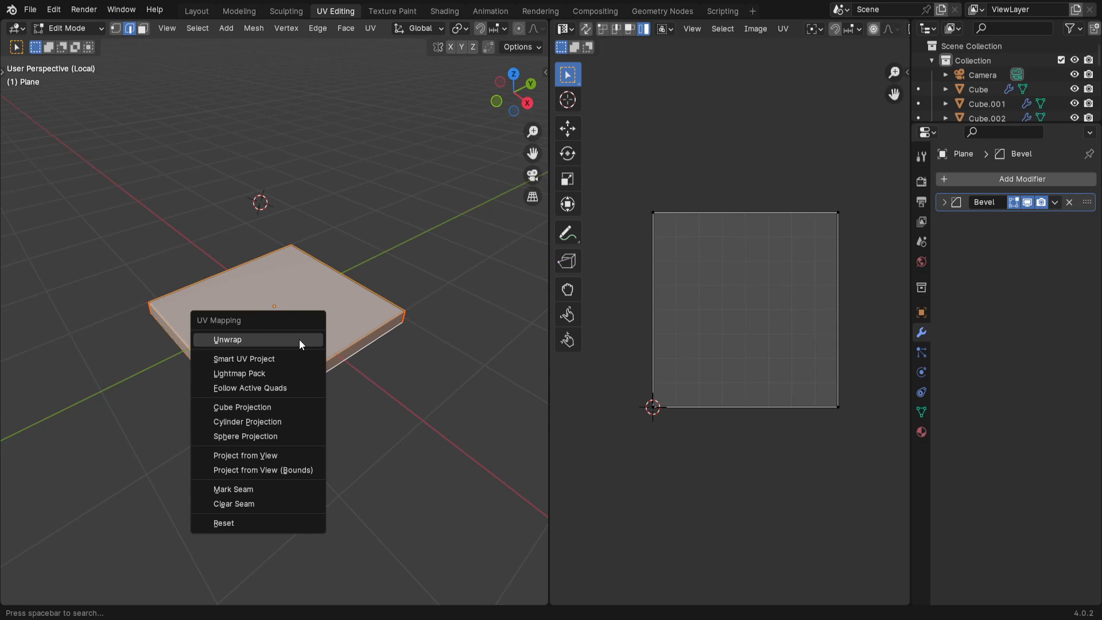
left_click(298, 339)
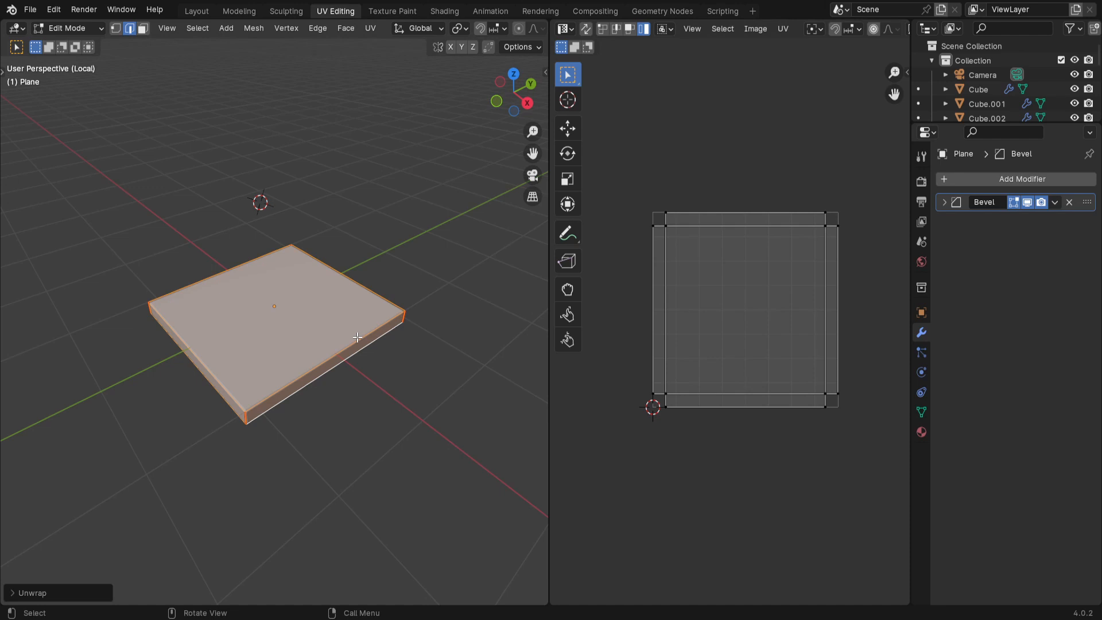
key("Tab")
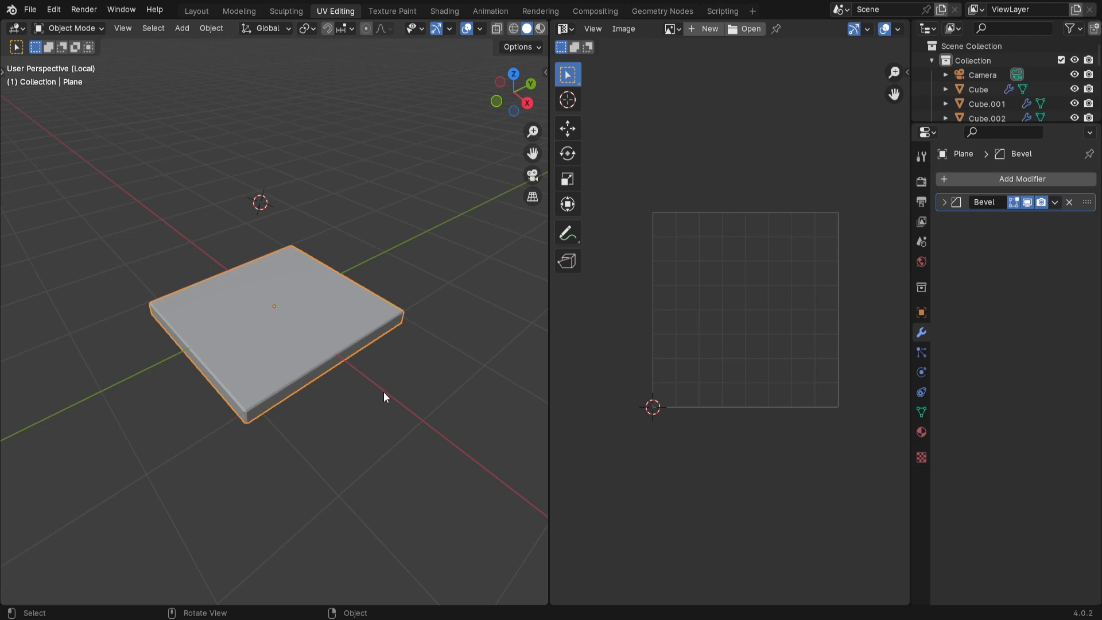
Step: Show the slab's transform properties and check its scale and dimensions
key("n")
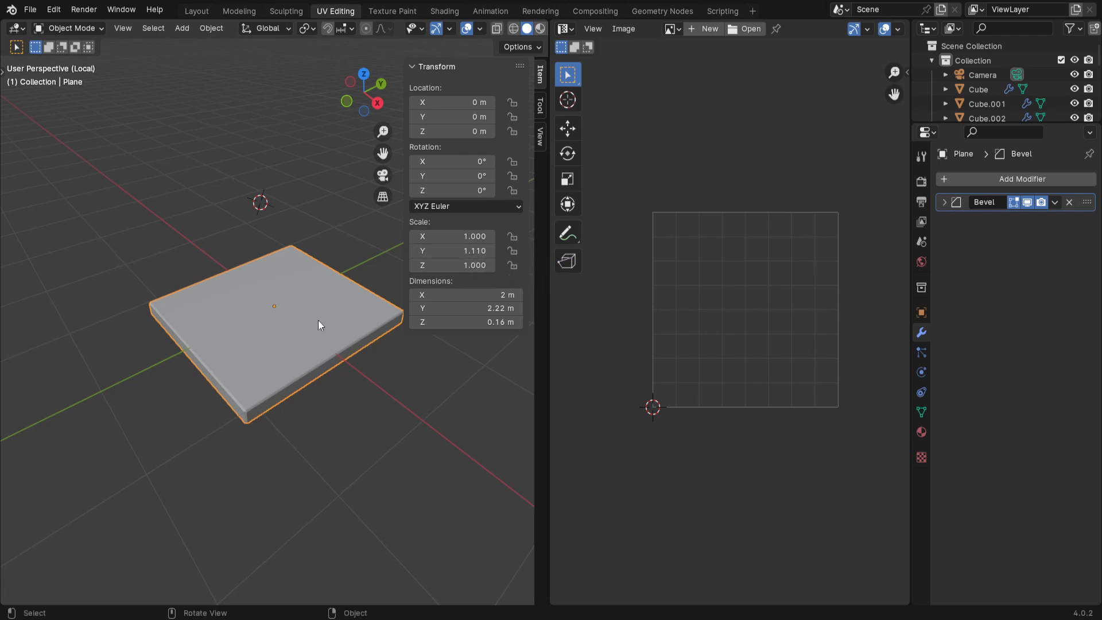
scroll(309, 326, "up", 2)
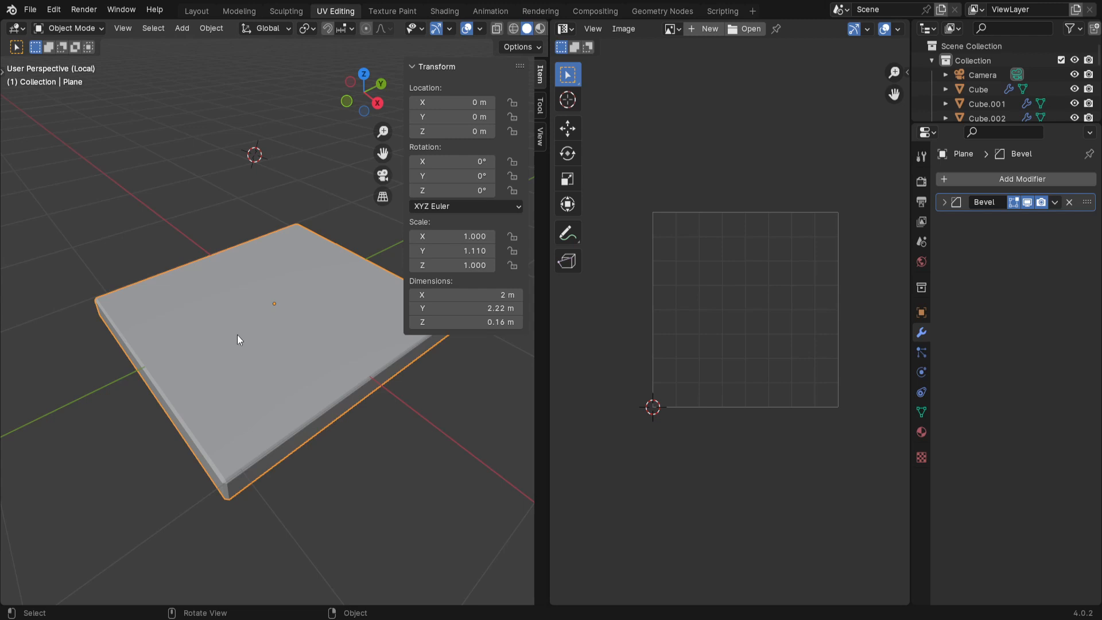
scroll(268, 363, "down", 2)
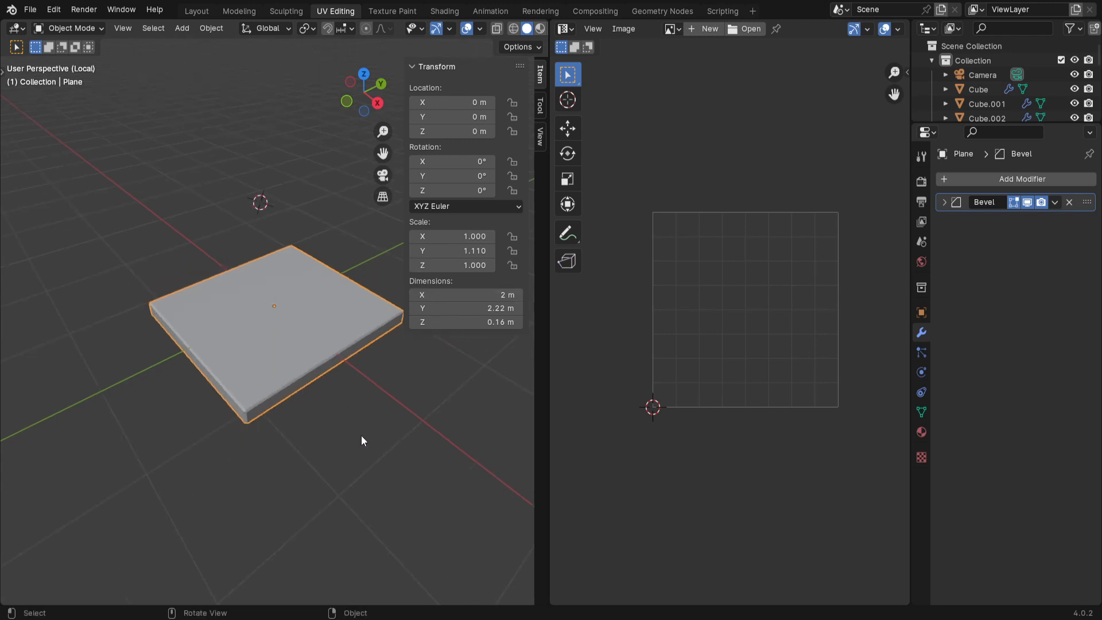
Step: Try scaling the slab down uniformly to about 0.54 and undo the resize
key("s")
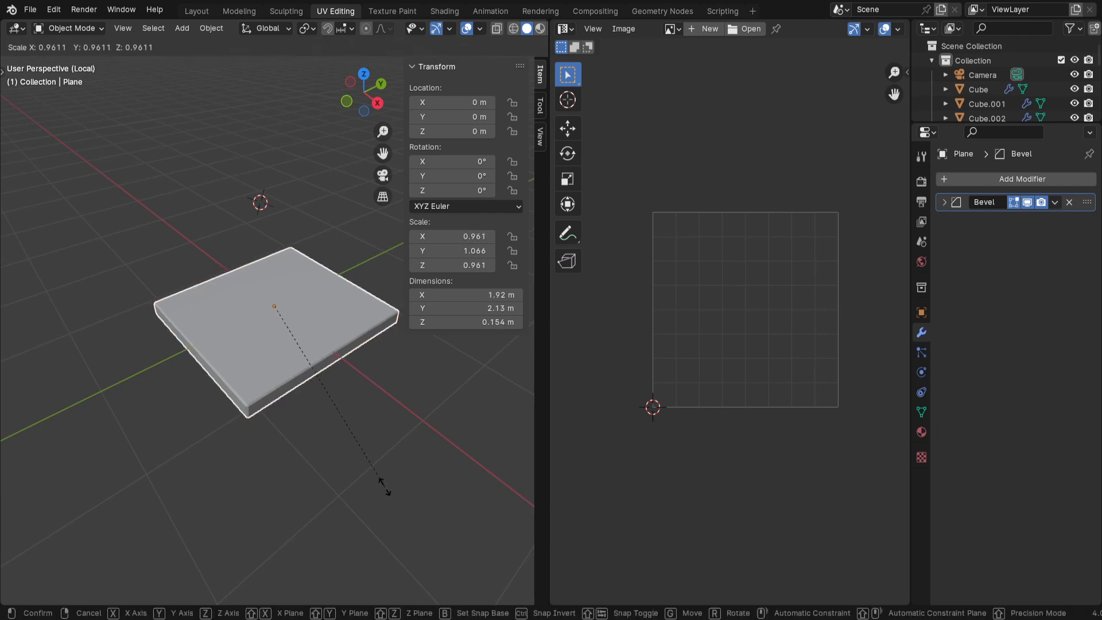
left_click(320, 419)
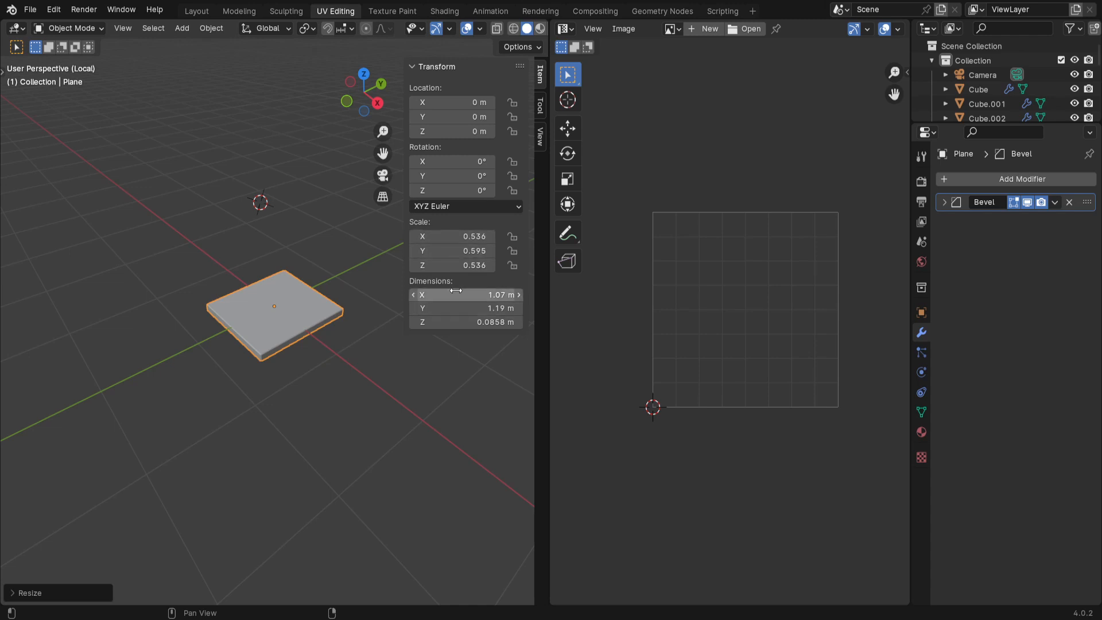
key("ctrl+z")
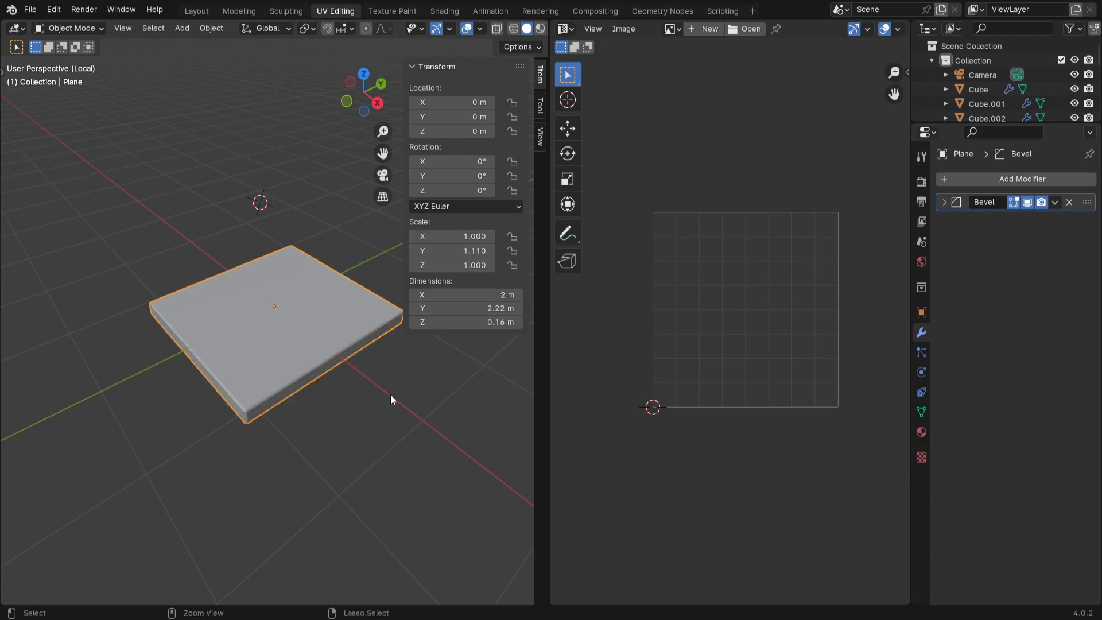
Step: Apply the floor slab's scale in Object Mode
middle_click_drag(374, 374, 349, 390, "shift")
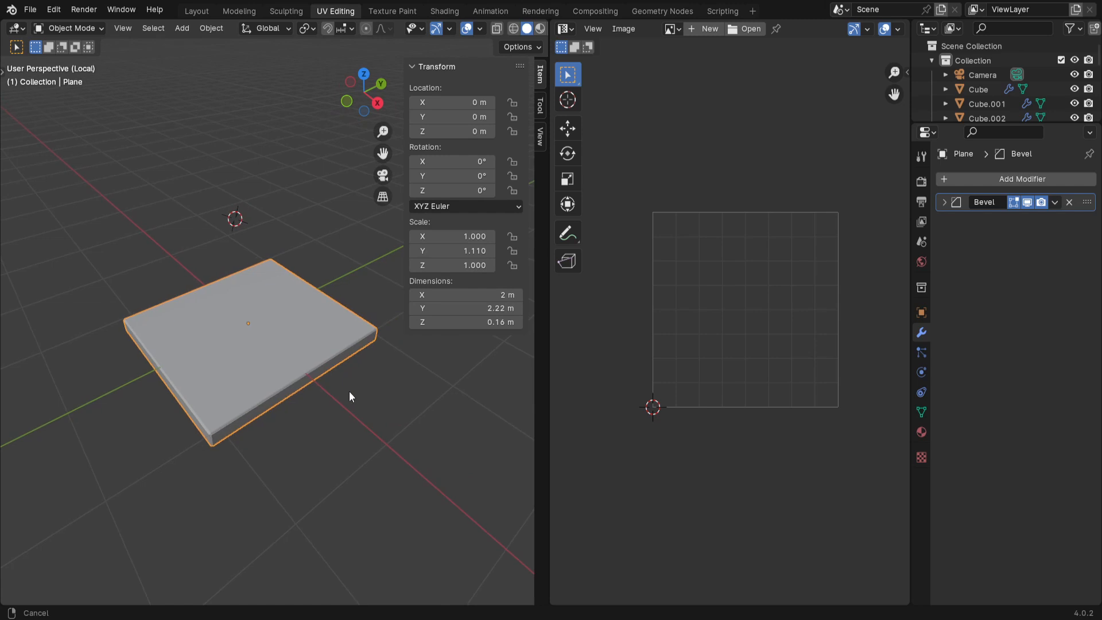
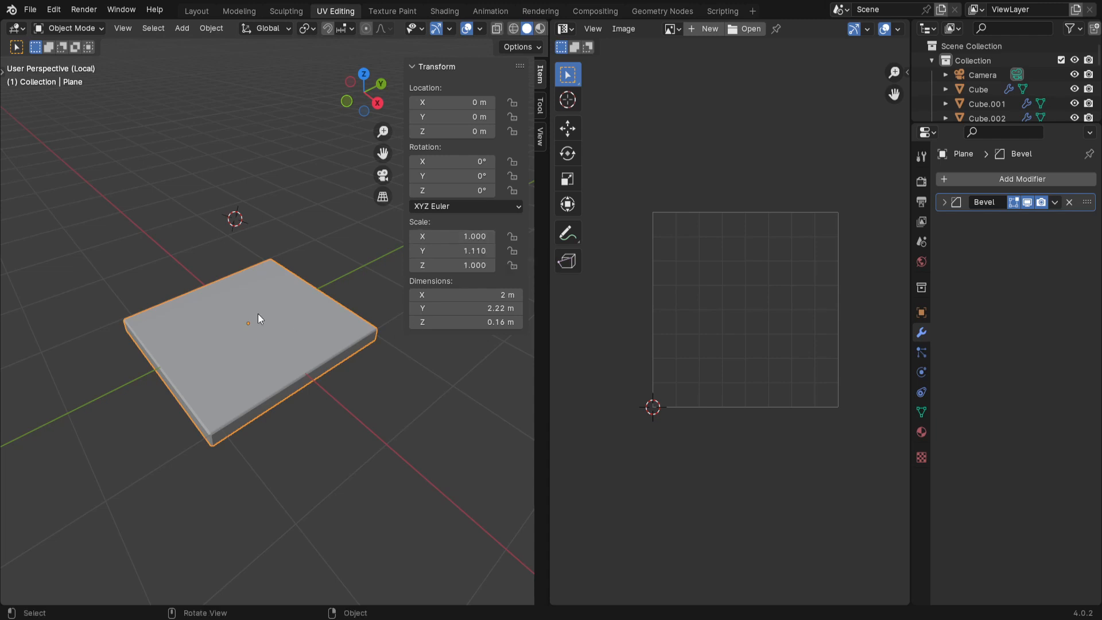
key("ctrl+a")
key("ctrl+a")
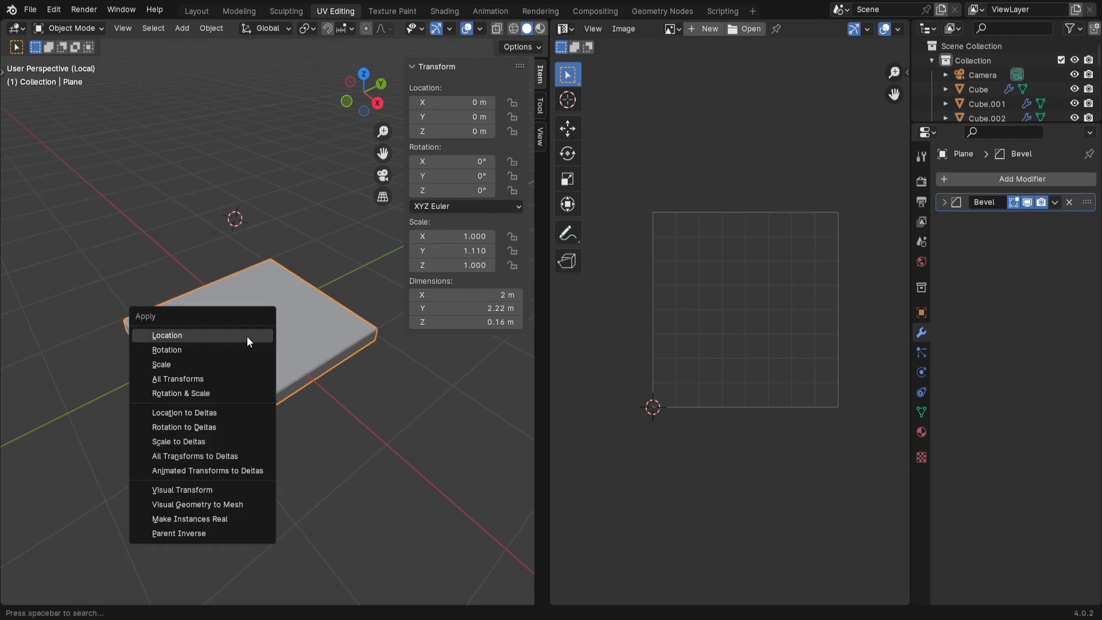
left_click(185, 364)
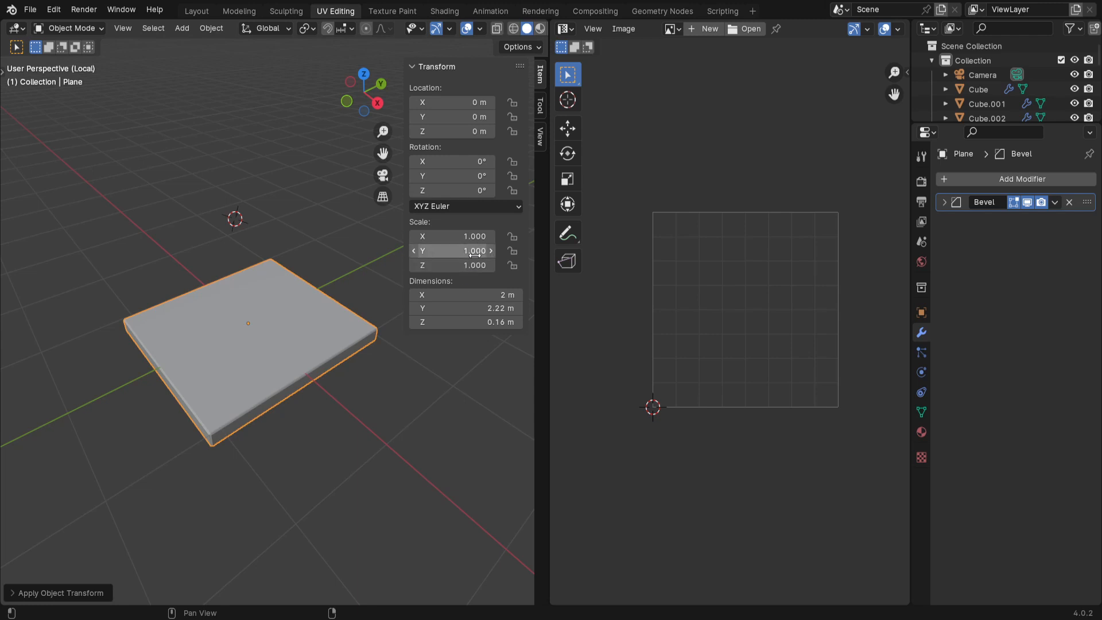
Step: Return to Edit Mode and unwrap the whole slab mesh again using the applied scale
key("Tab")
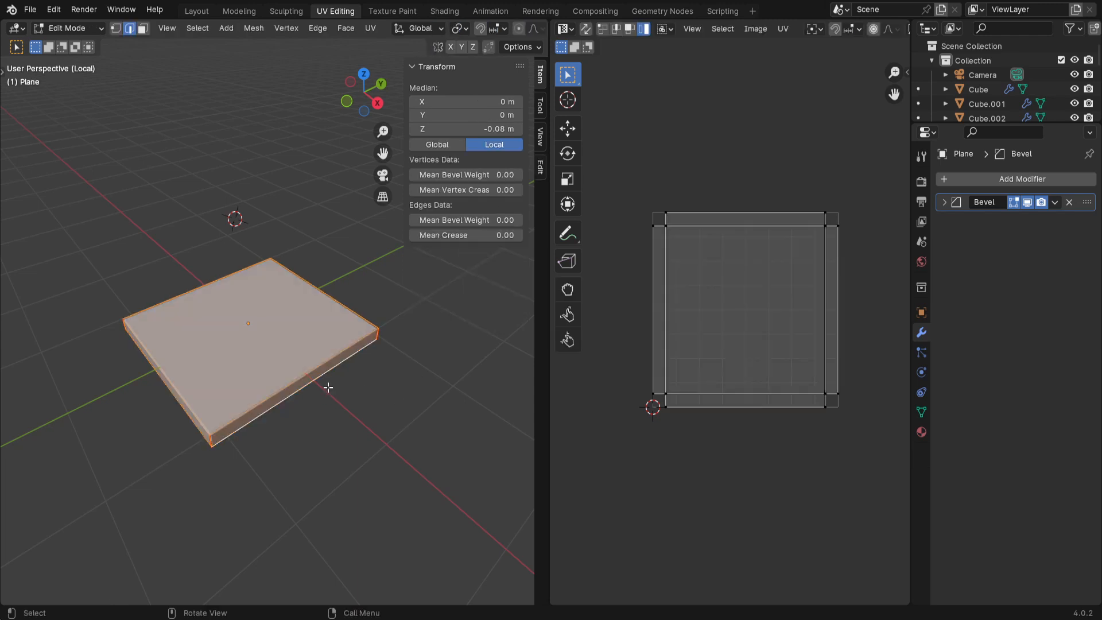
key("u")
left_click(328, 387)
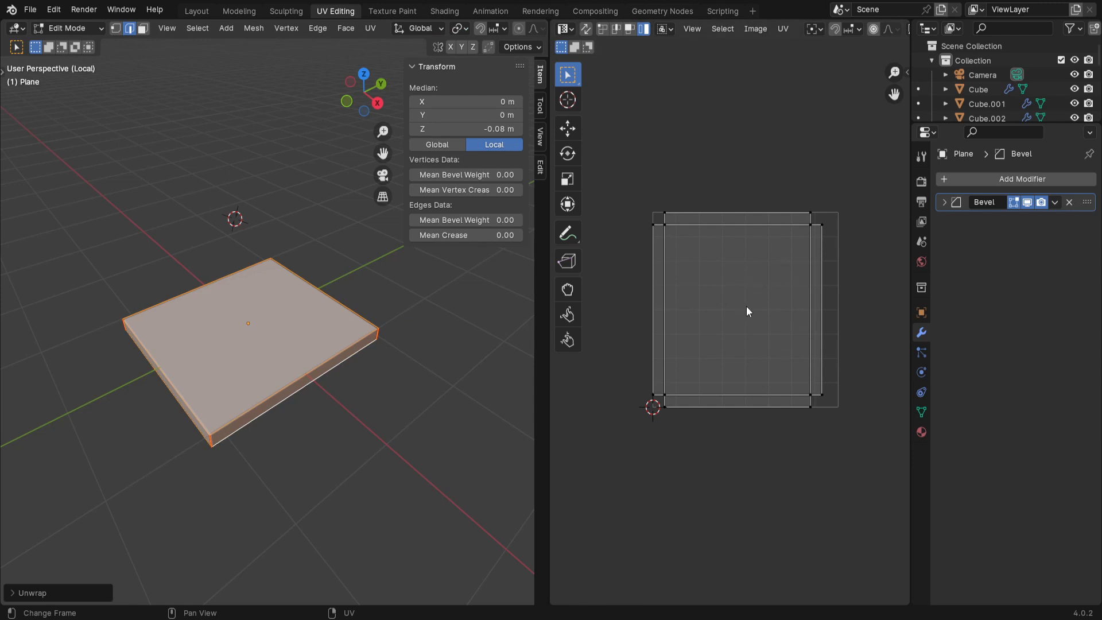
Step: Select the slab's entire UV layout and shrink it twice, by about 0.68 and about 0.64
key("a")
key("s")
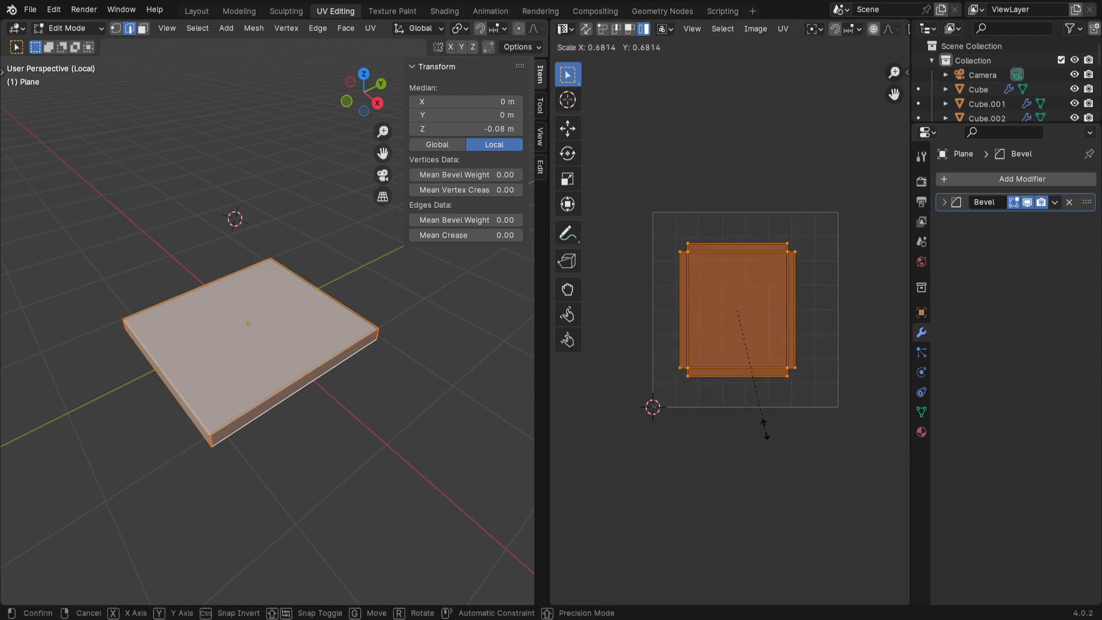
left_click(765, 430)
key("s")
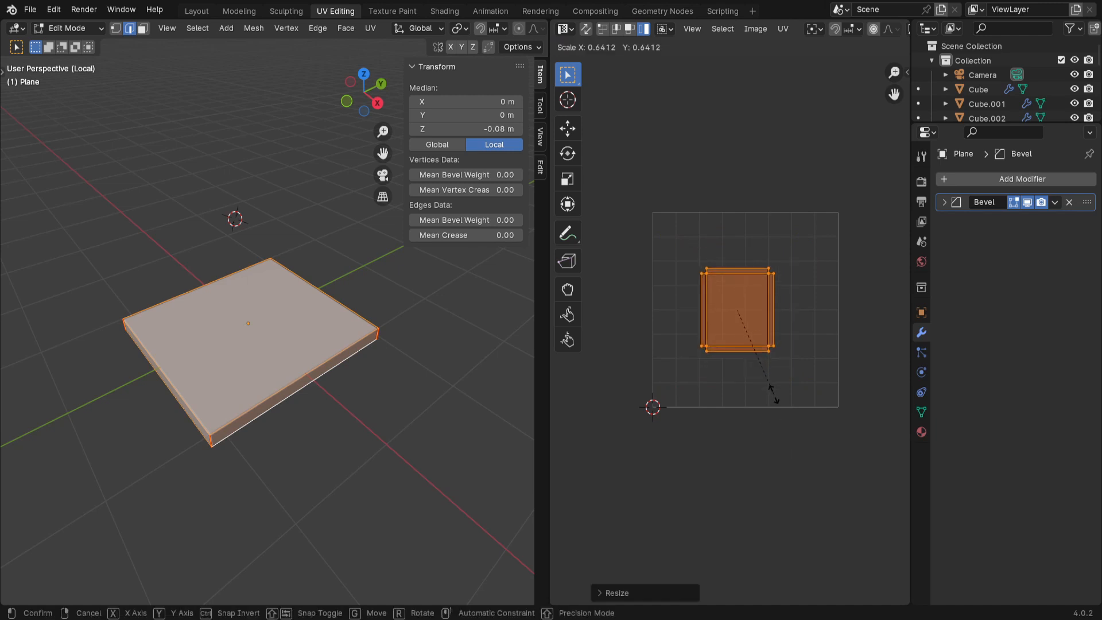
left_click(770, 387)
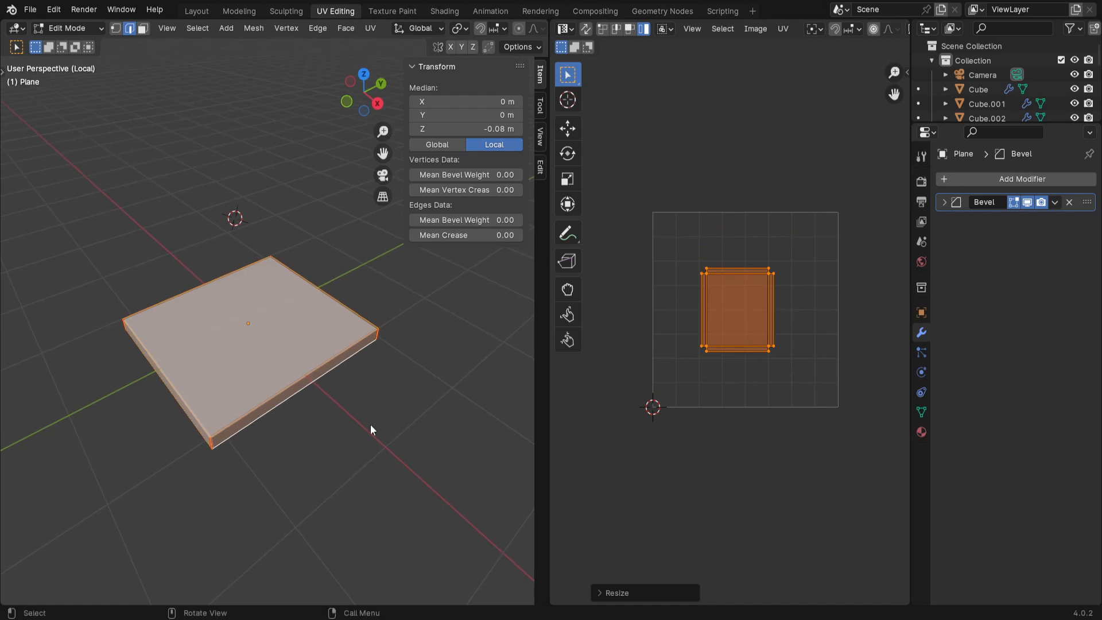
Step: Leave Edit Mode, hide the transform properties and exit local view to show the whole room
key("Tab")
middle_click_drag(370, 424, 344, 412)
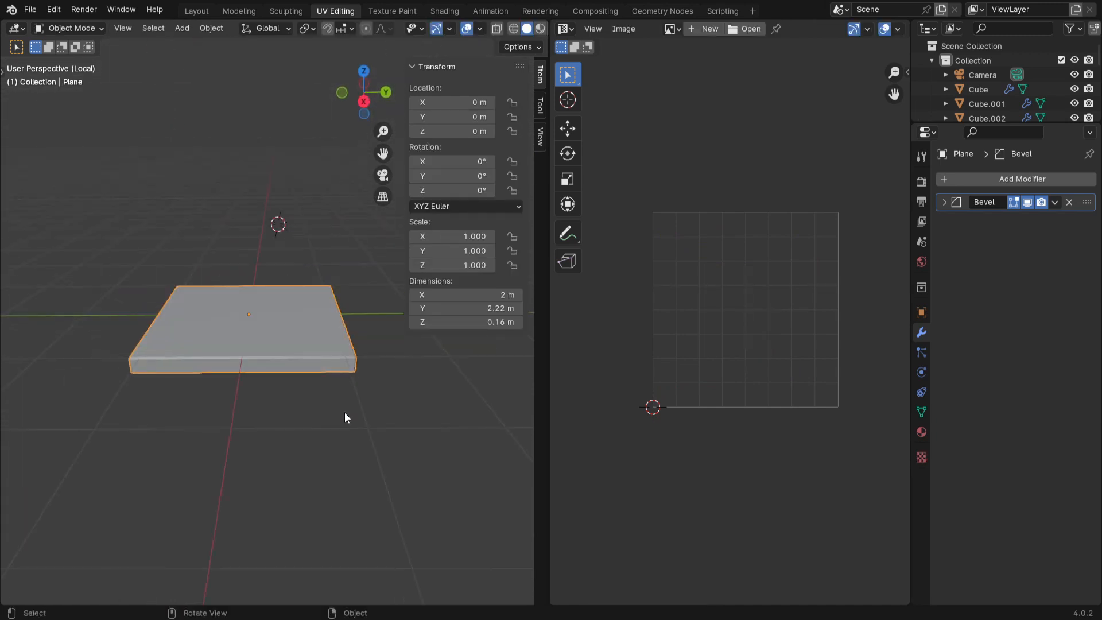
key("n")
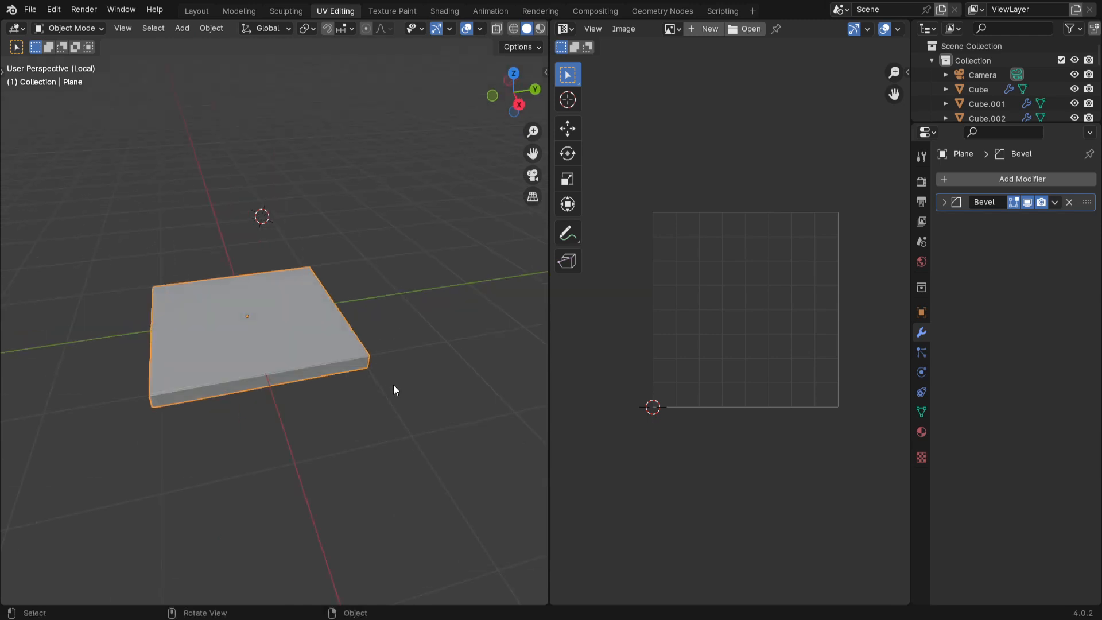
key("KP_Divide")
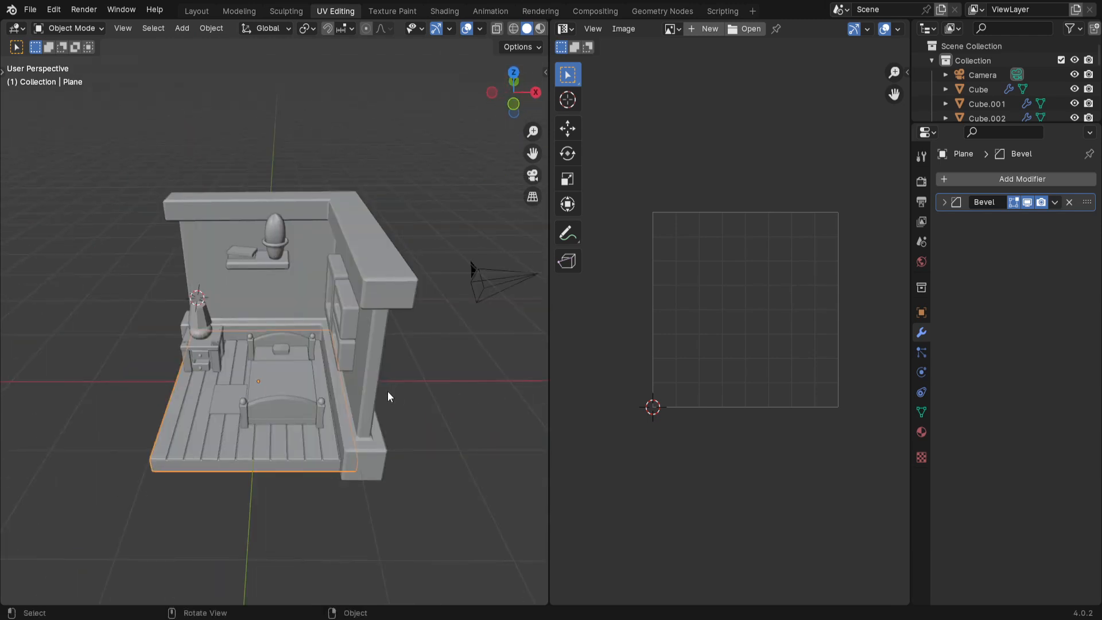
Step: Select the wooden floorboards and isolate them in local view
middle_click_drag(386, 396, 460, 455)
middle_click_drag(442, 413, 432, 439)
scroll(432, 436, "up", 2)
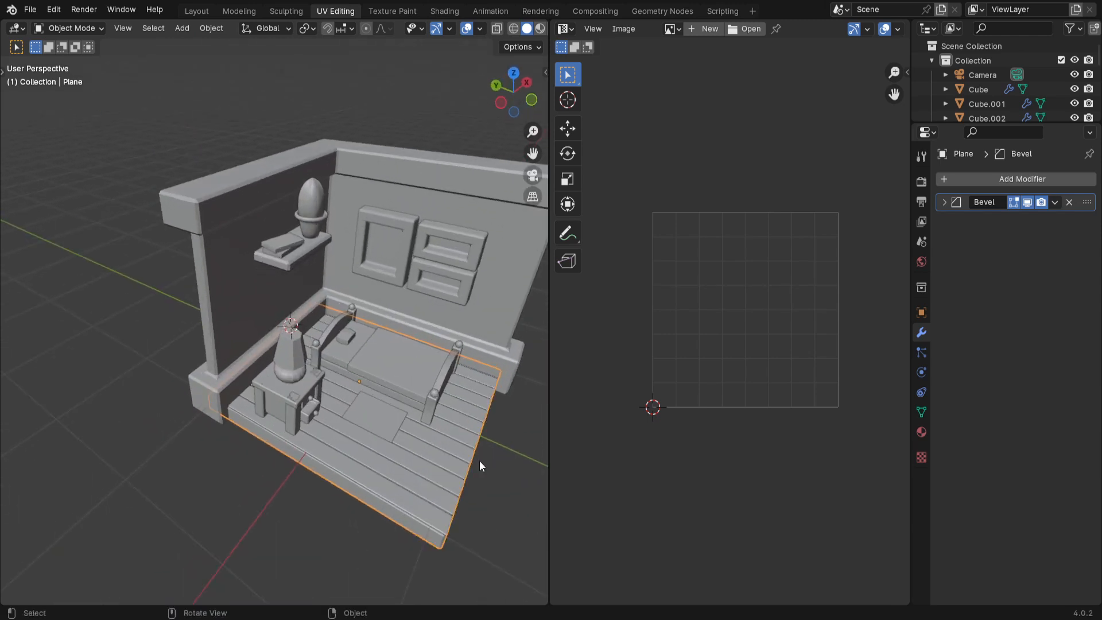
left_click(446, 459)
middle_click_drag(468, 499, 370, 441, "shift")
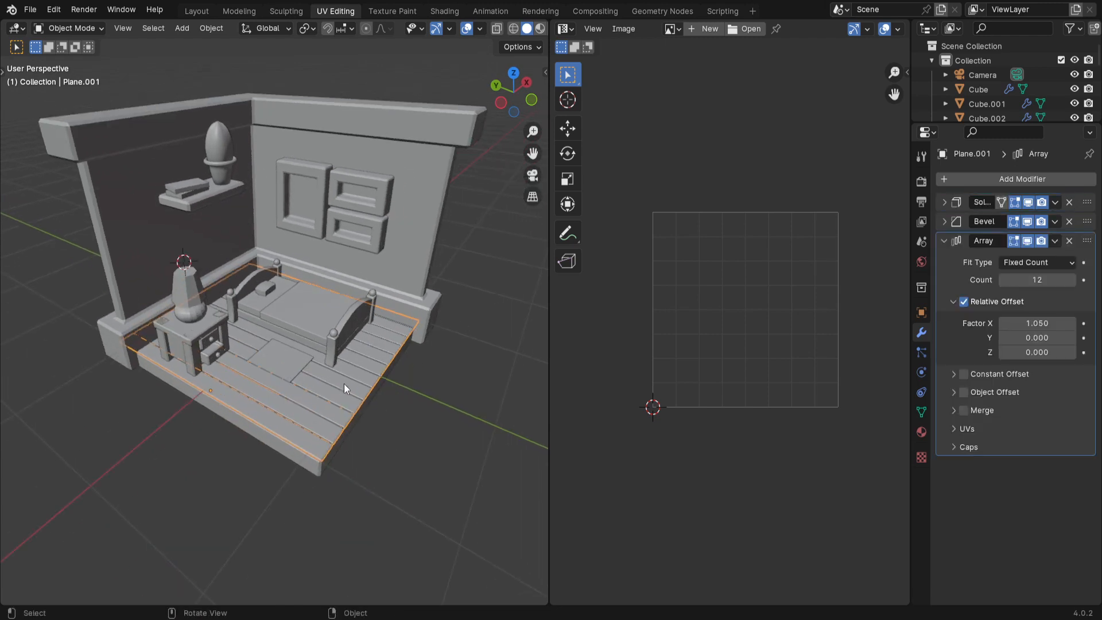
key("KP_Divide")
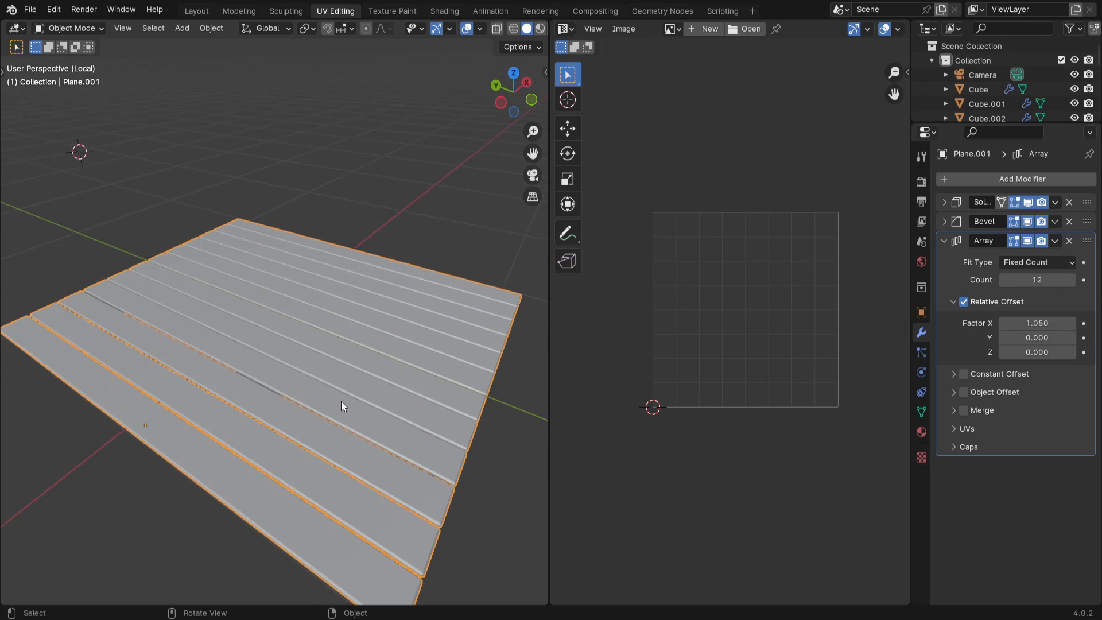
Step: Expand the floorboards' Solidify settings and examine the planks from above and below
middle_click_drag(393, 487, 411, 444)
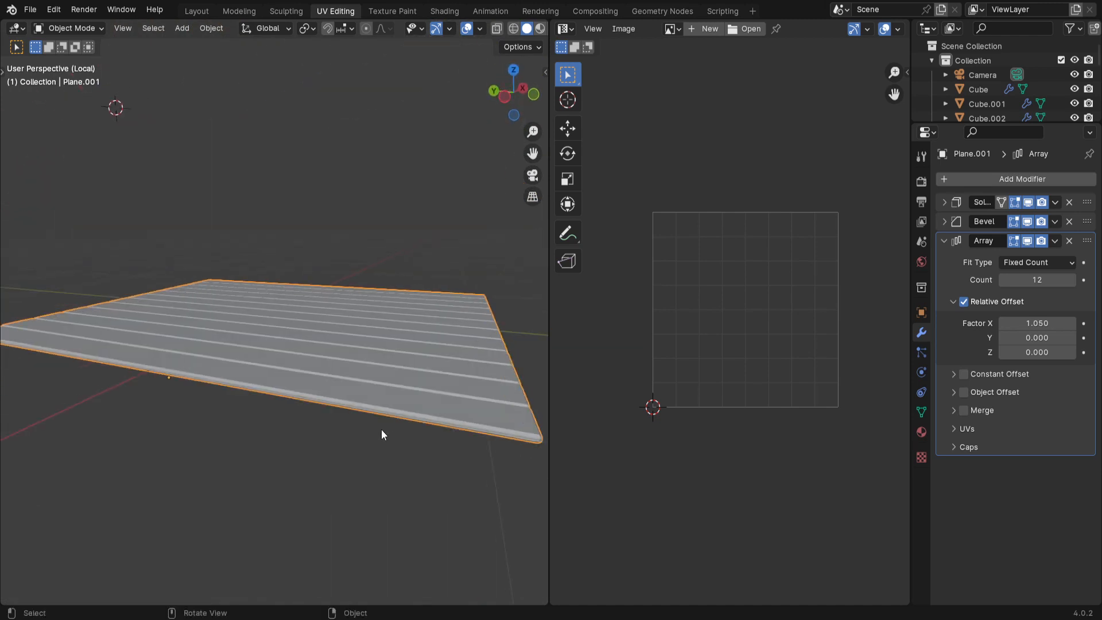
left_click(944, 201)
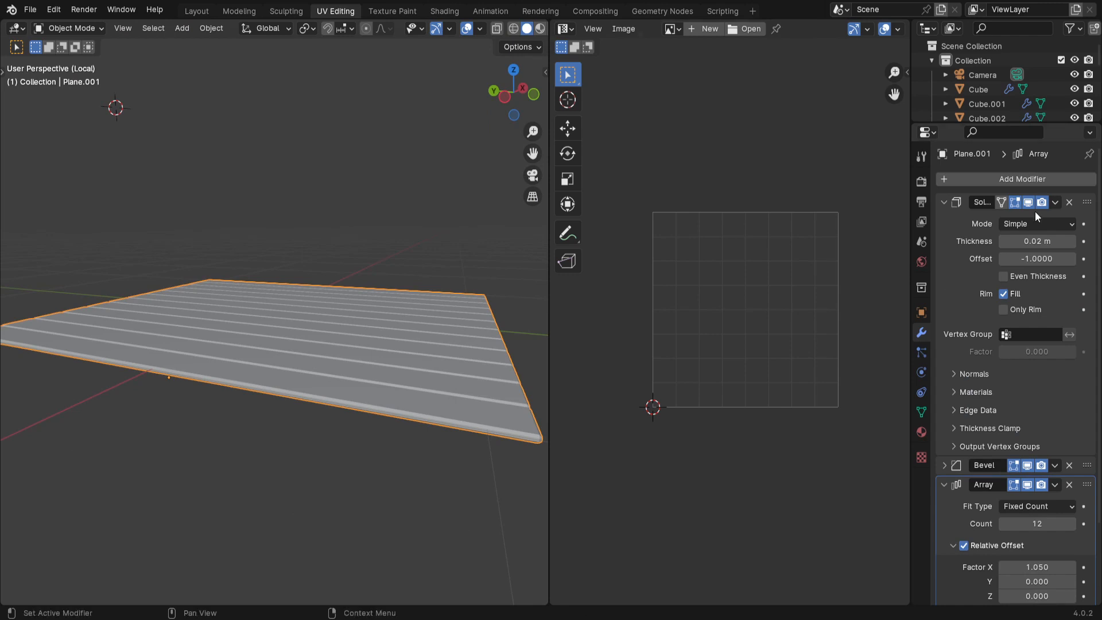
middle_click_drag(280, 390, 320, 440)
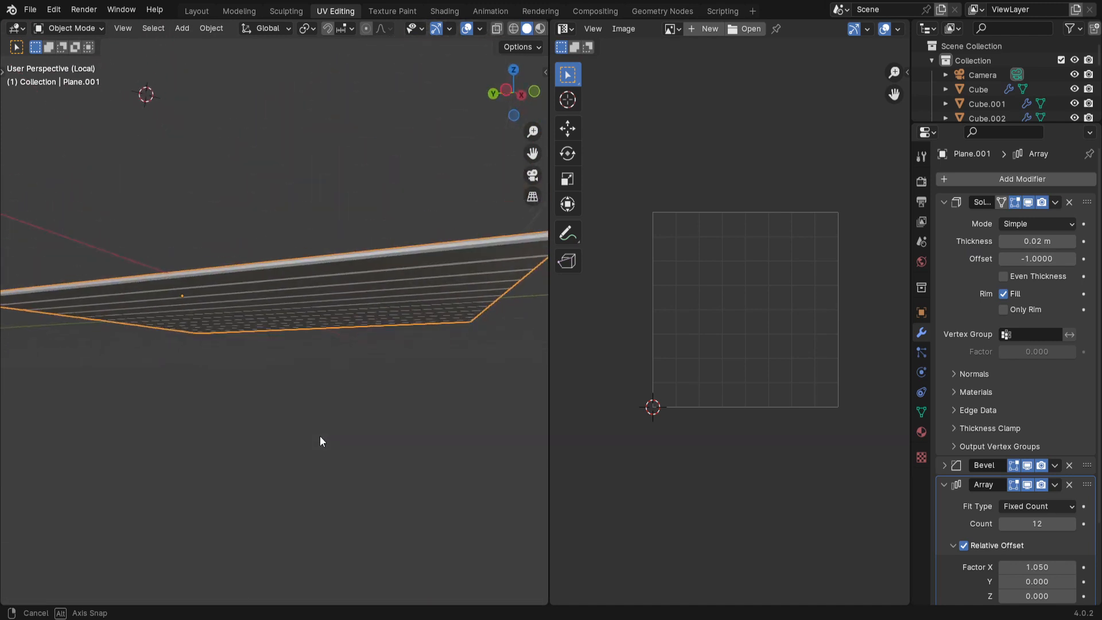
middle_click_drag(402, 367, 342, 402)
key("Tab")
key("Tab")
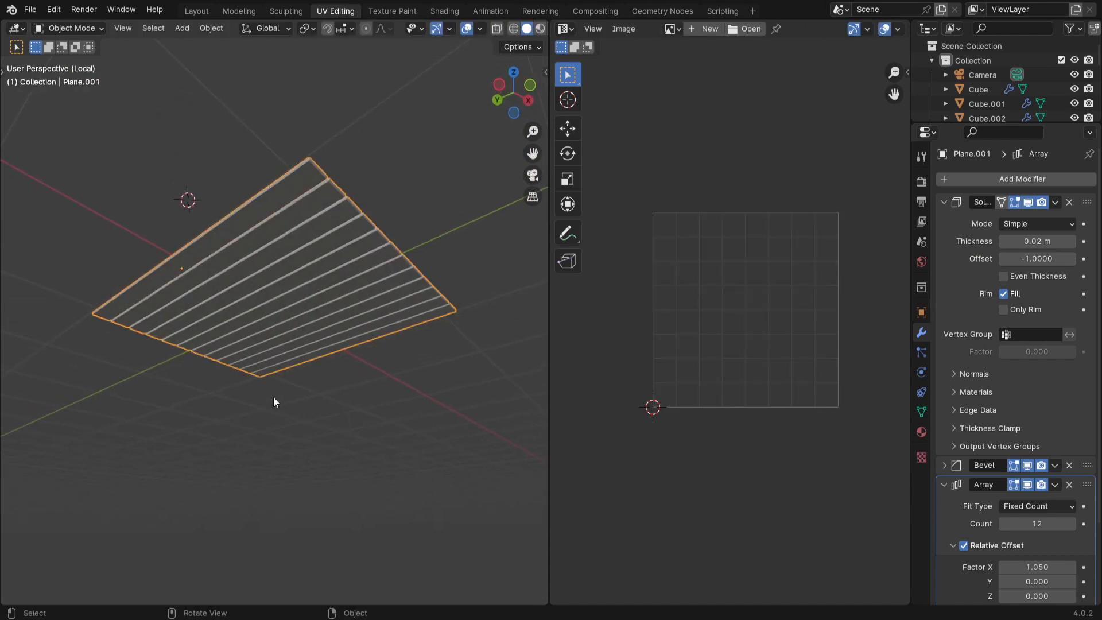
middle_click_drag(273, 397, 292, 447)
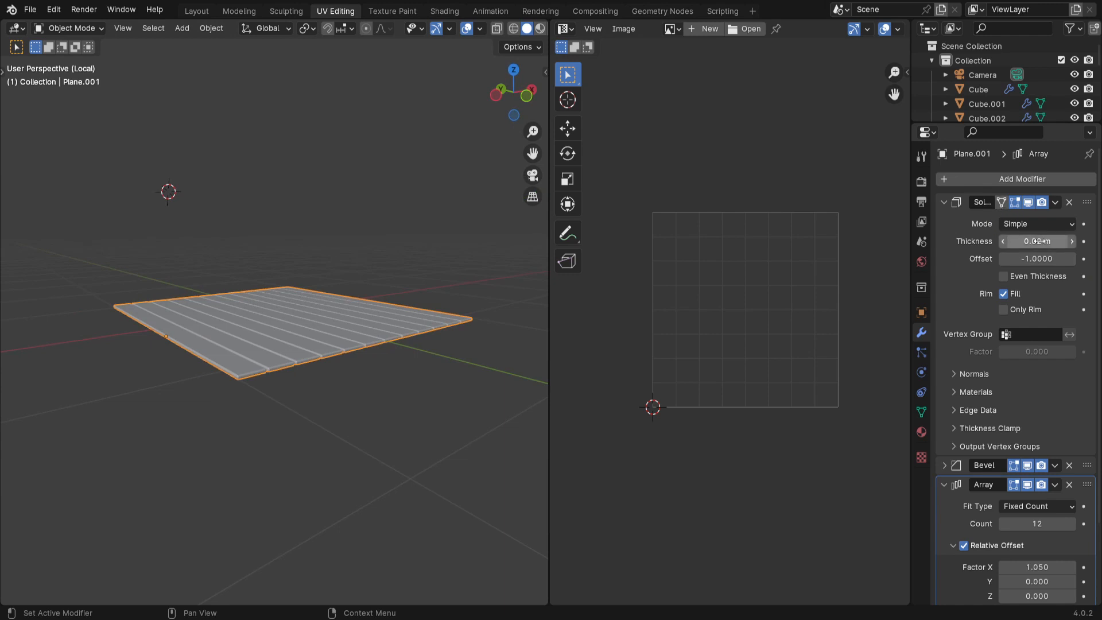
middle_click_drag(292, 429, 334, 463)
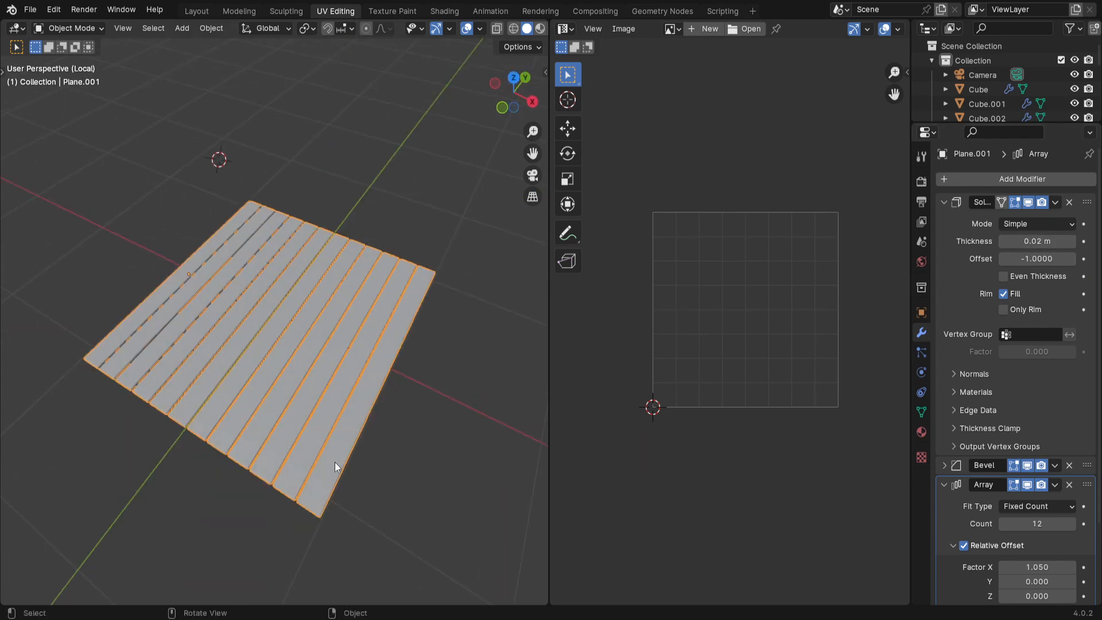
middle_click_drag(344, 441, 360, 464)
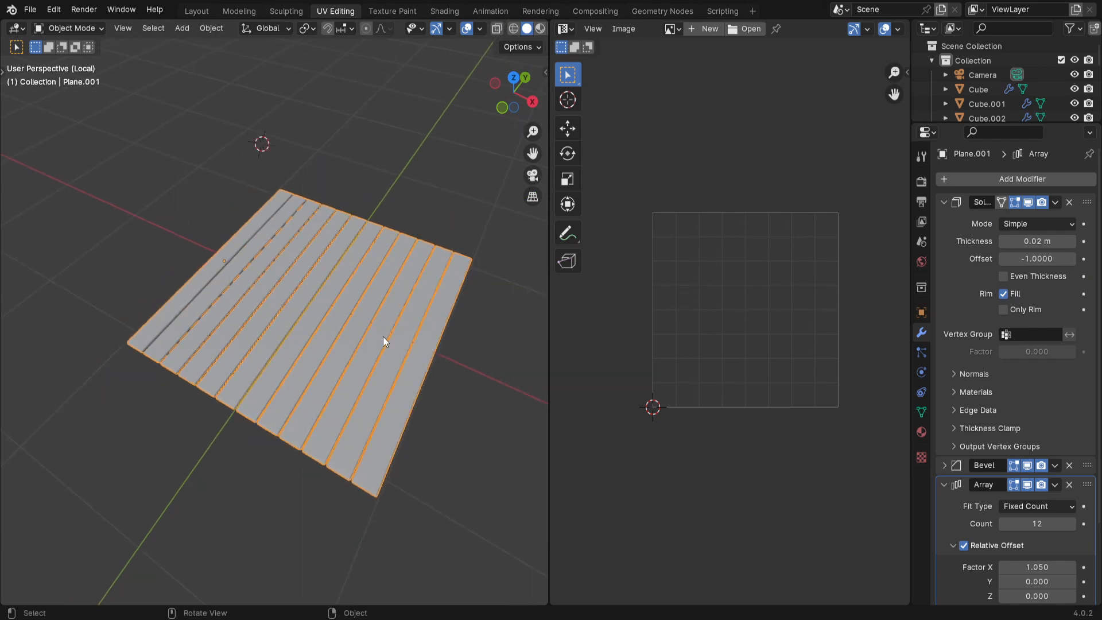
mouse_move(412, 447)
middle_mouse_down()
mouse_move(398, 470)
mouse_move(401, 445)
middle_mouse_up()
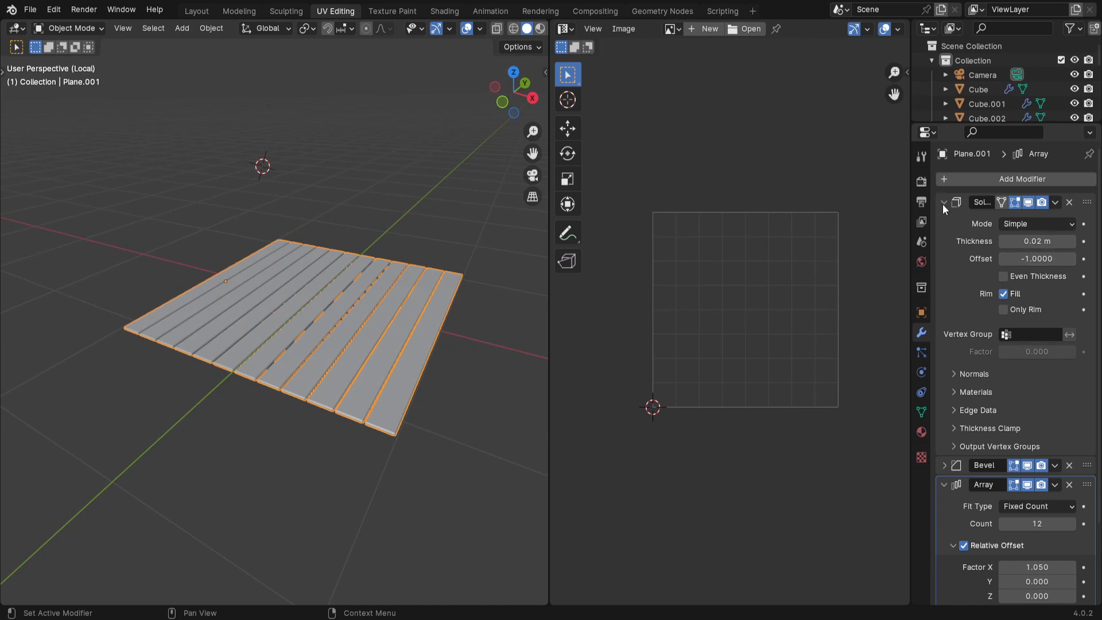
Step: Enter Edit Mode on the floorboards and clear the selection of the base plank
left_click(1055, 203)
key("Tab")
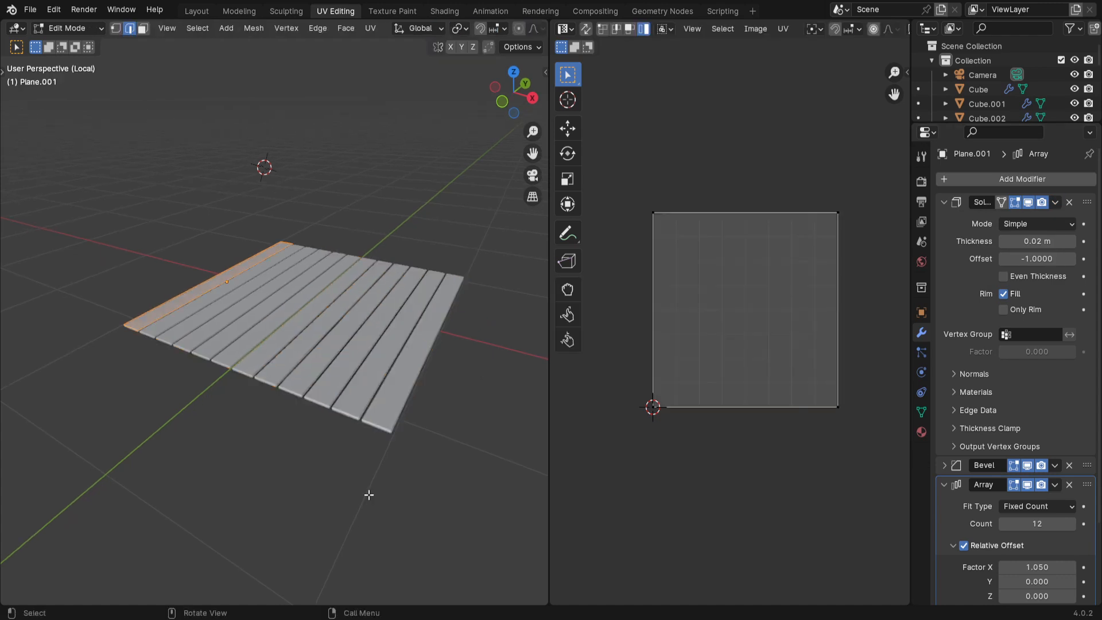
middle_click_drag(405, 361, 402, 492)
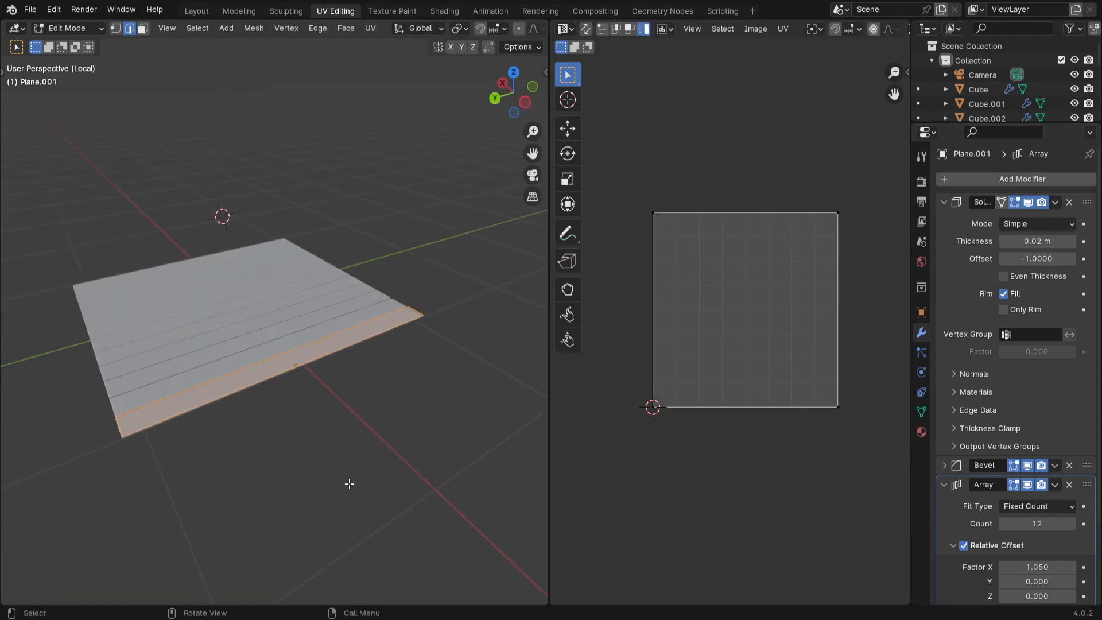
left_click(362, 417)
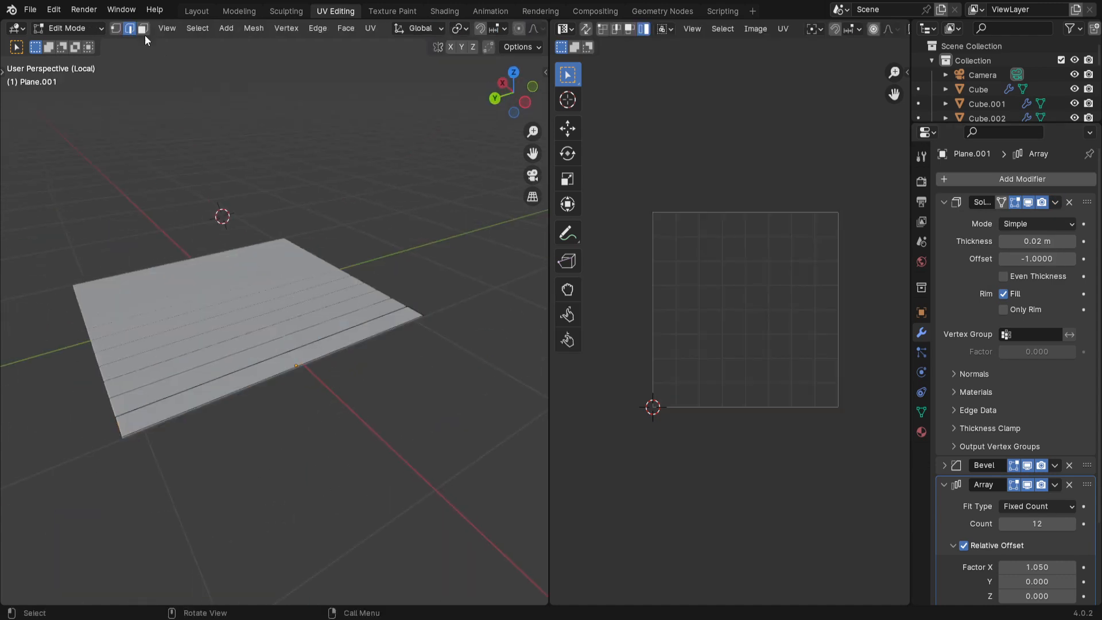
Step: Select the base plank's face and examine the floorboards' edges and underside
left_click(296, 361)
middle_click_drag(317, 450, 361, 390)
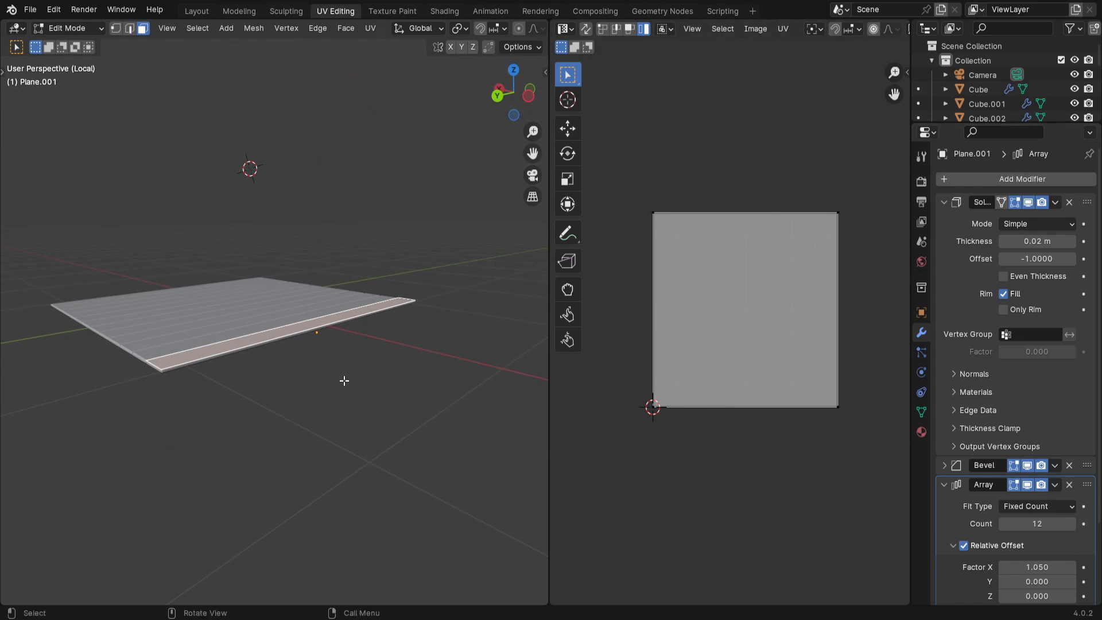
scroll(357, 440, "up", 3)
middle_click_drag(357, 441, 336, 243)
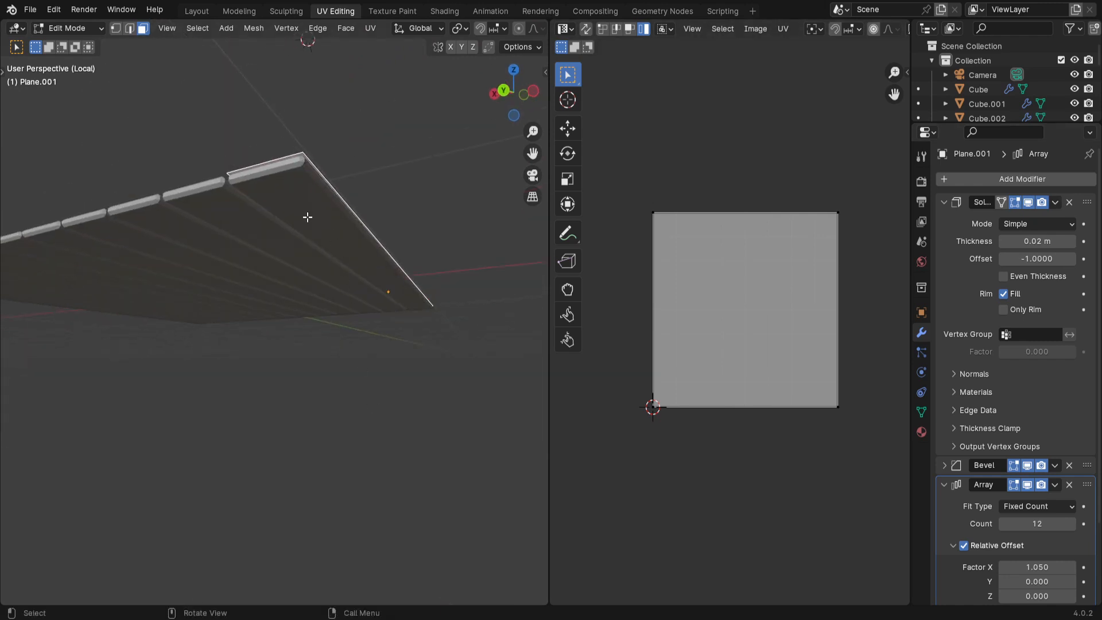
middle_click_drag(371, 226, 386, 309)
Step: Leave Edit Mode and apply the floorboards' Solidify modifier
key("Tab")
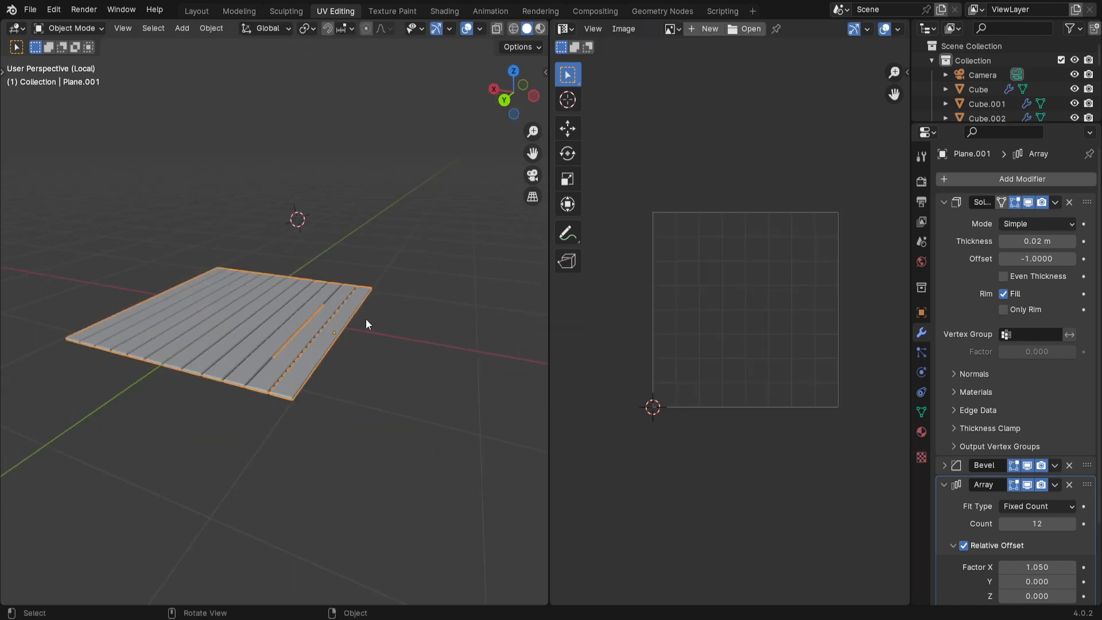
left_click(1056, 202)
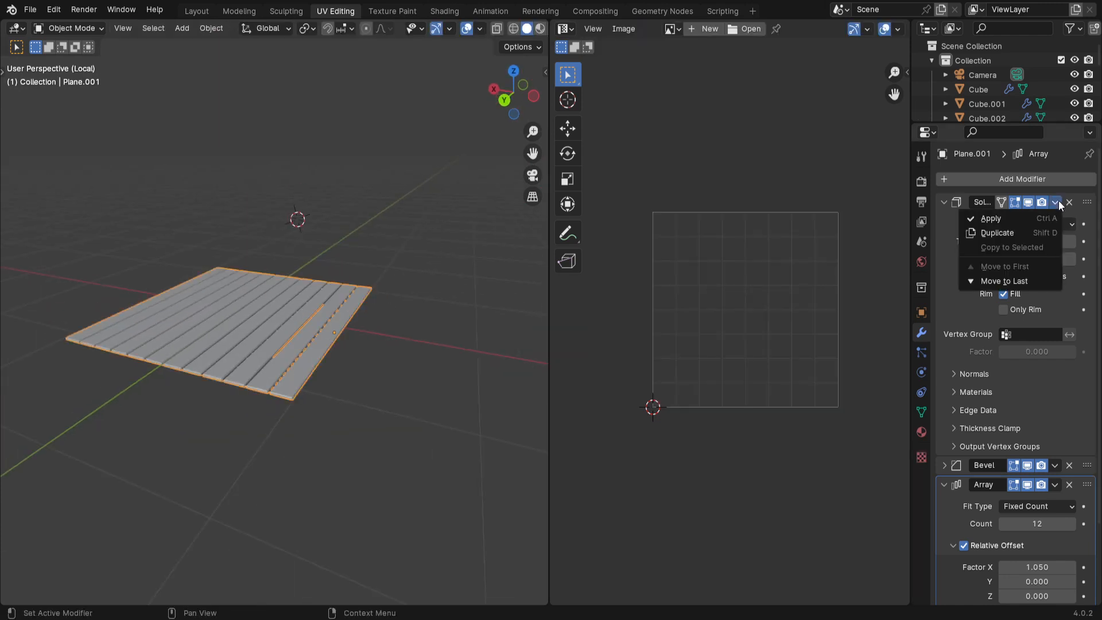
left_click(1013, 220)
Step: Enter Edit Mode on the floorboards and delete the hidden bottom face of the base plank
key("Tab")
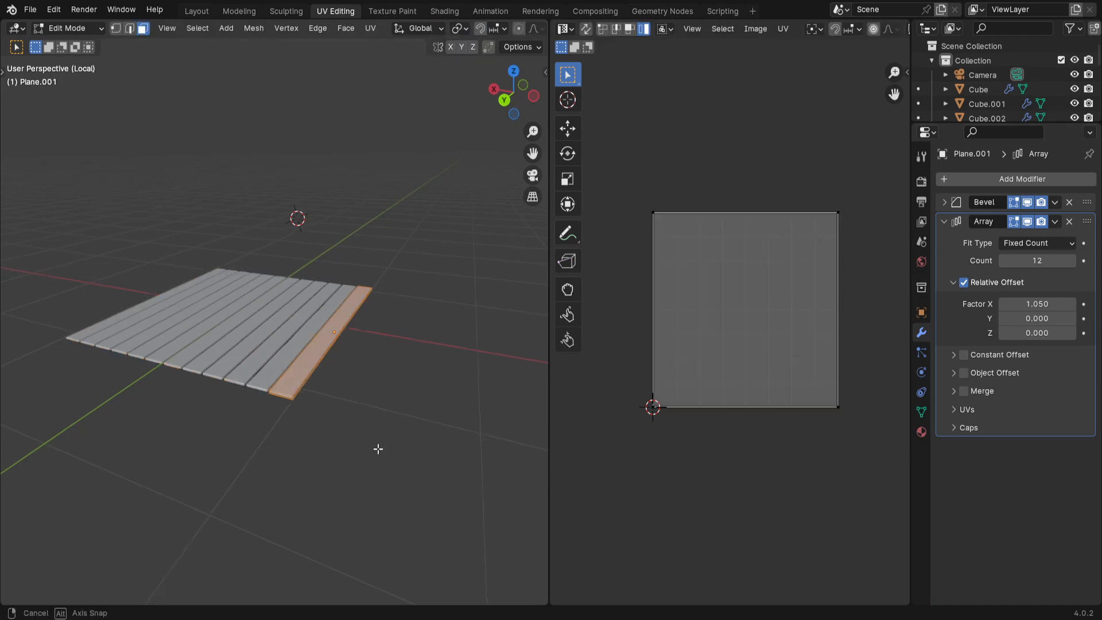
middle_click_drag(379, 448, 369, 326)
left_click(328, 256)
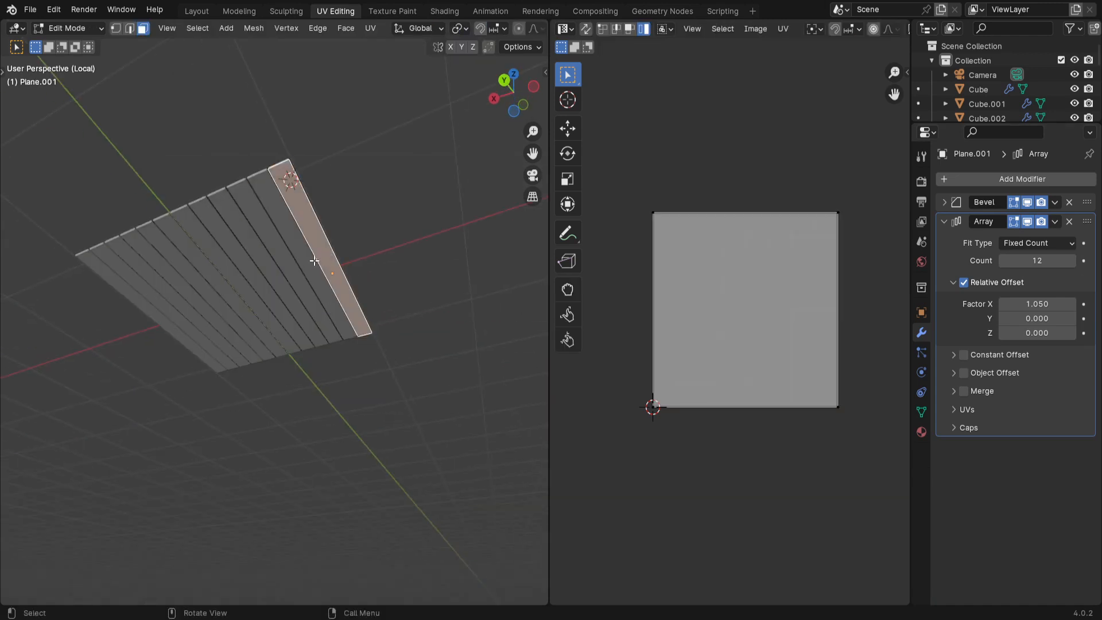
middle_click_drag(411, 283, 401, 380)
middle_click_drag(301, 341, 311, 273)
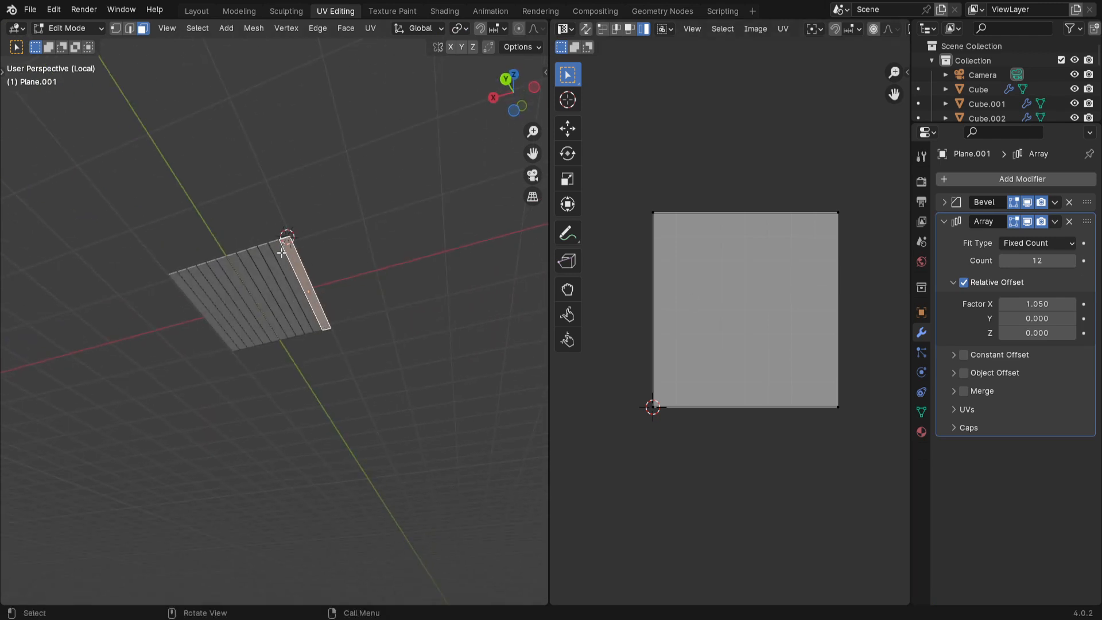
scroll(332, 304, "up", 3)
scroll(413, 335, "up", 2)
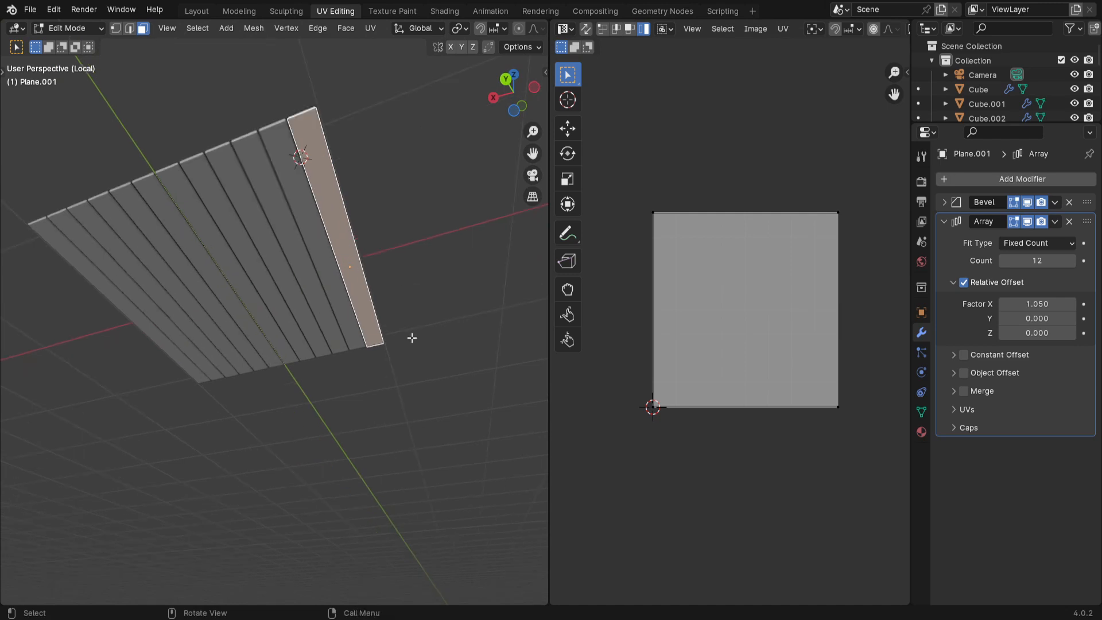
middle_click_drag(413, 334, 407, 326)
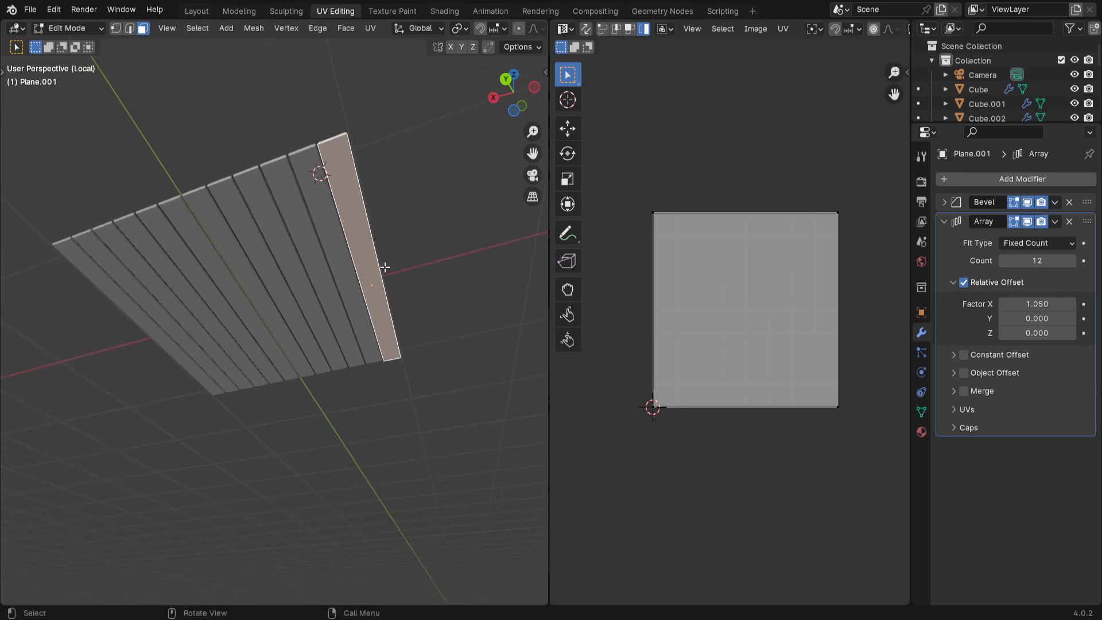
left_click(423, 253)
left_click(358, 235)
key("x")
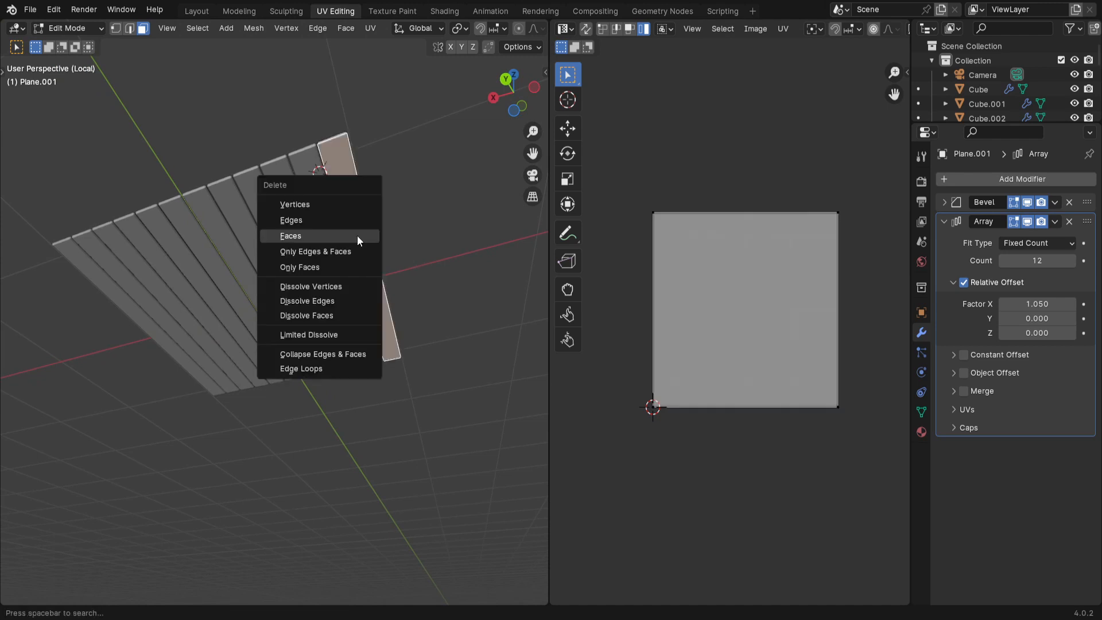
left_click(357, 235)
Step: Check the floorboards from below and above and open the 3D view's Viewport Shading options
middle_click_drag(452, 297, 449, 354)
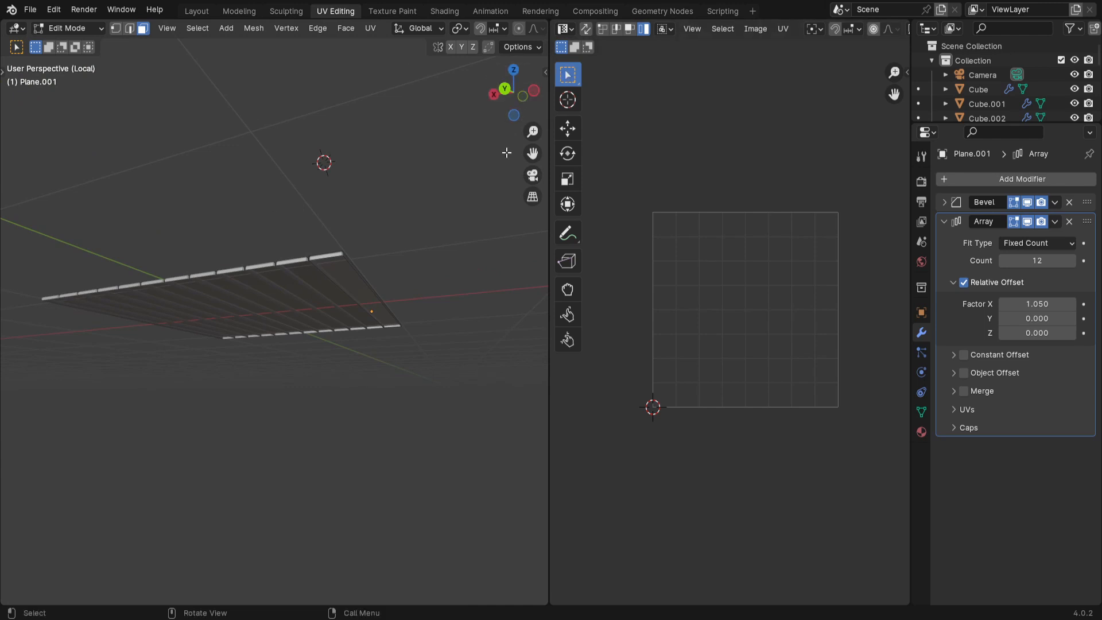
middle_click_drag(406, 204, 300, 309)
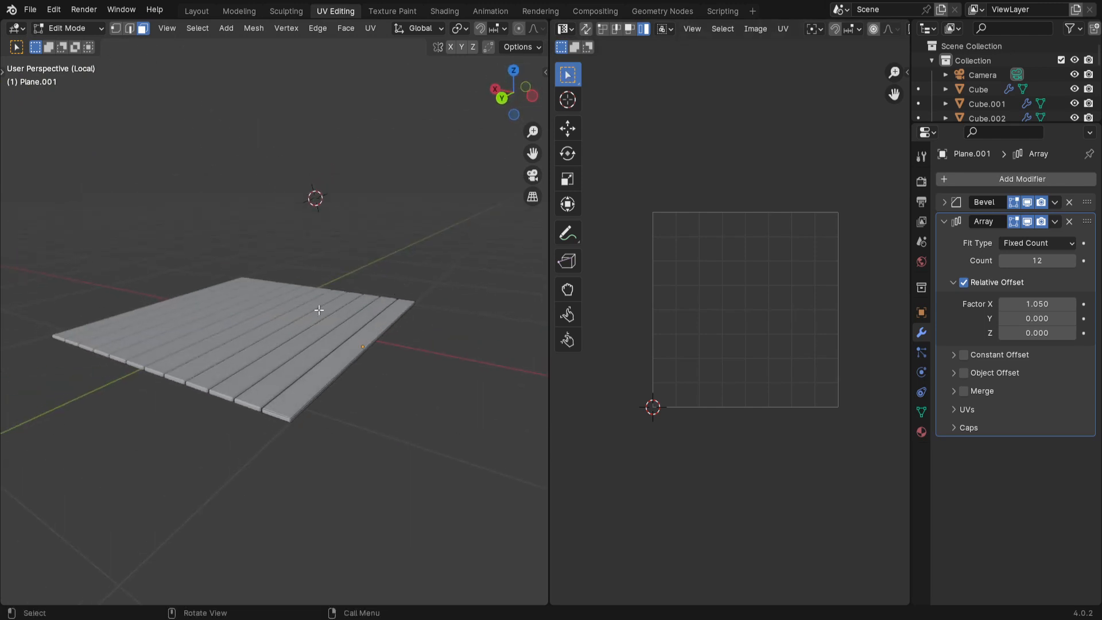
middle_click_drag(408, 357, 411, 429)
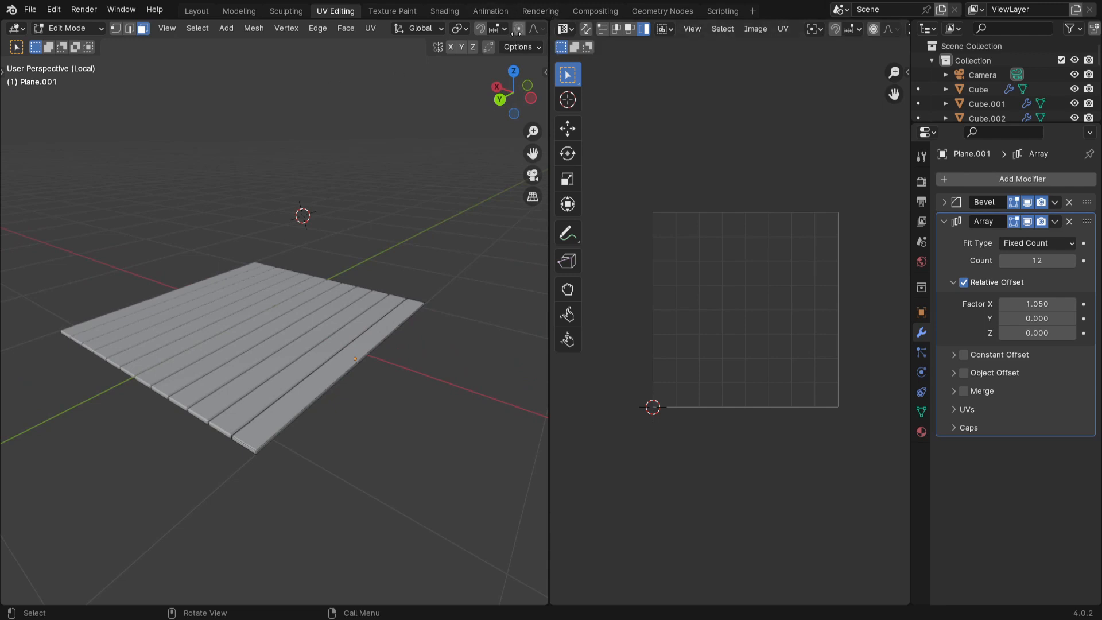
scroll(514, 35, "down", 3)
scroll(369, 30, "down", 4)
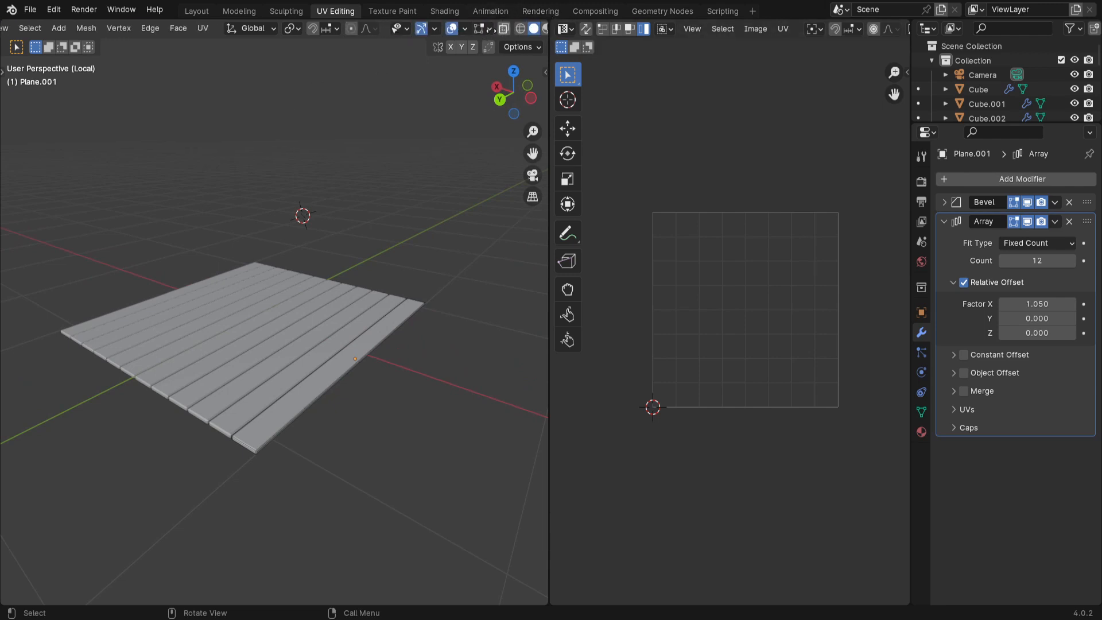
left_click(537, 28)
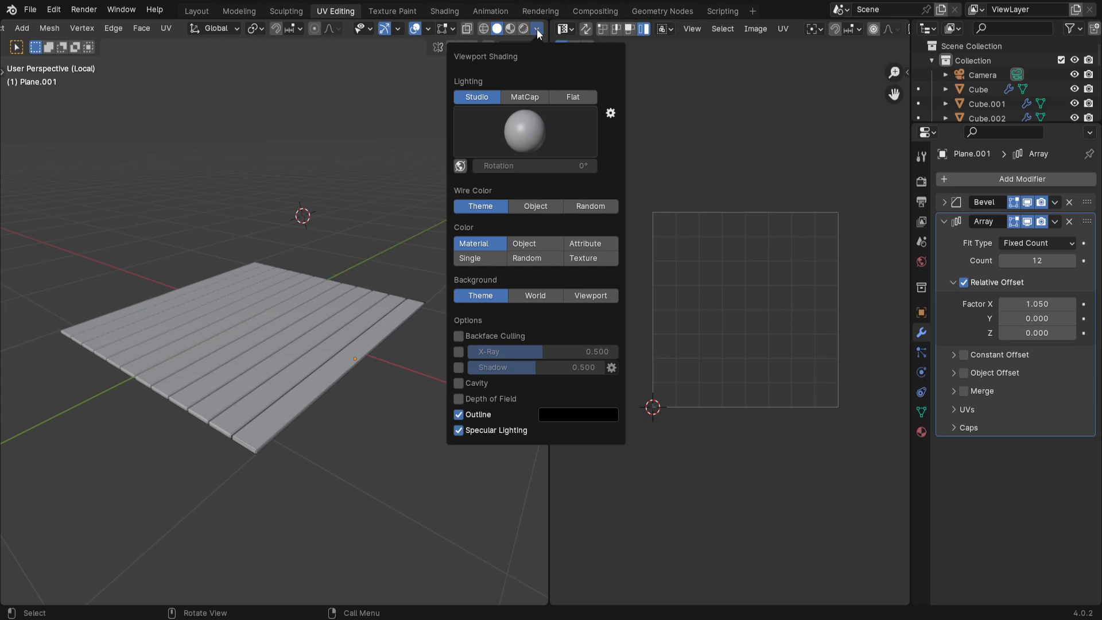
Step: Turn on the Statistics overlay in the 3D viewport
left_click(536, 29)
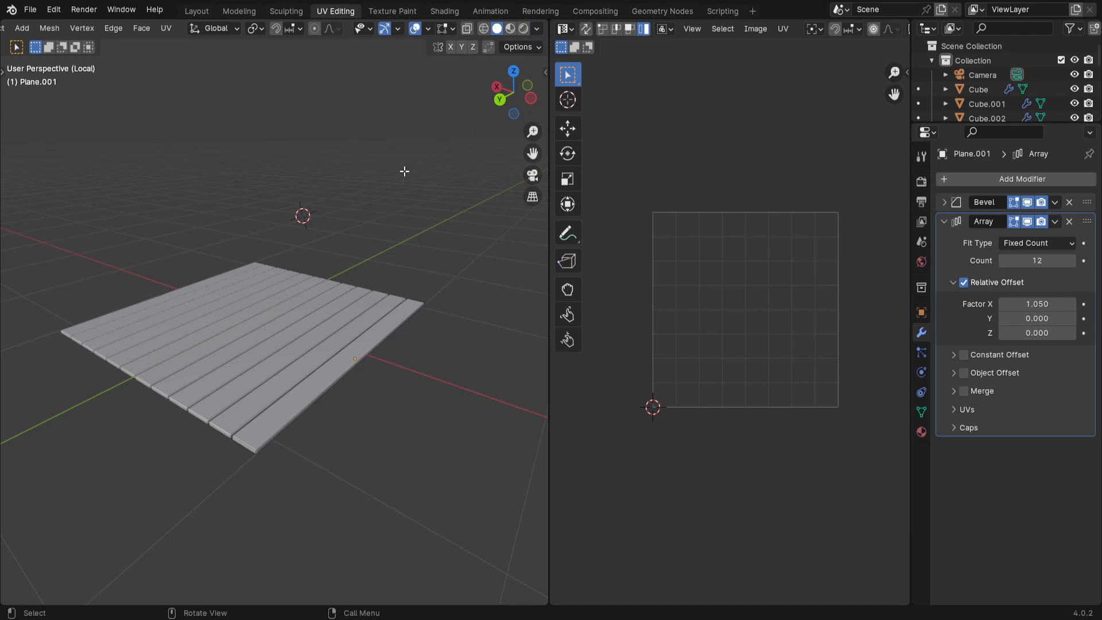
left_click(428, 29)
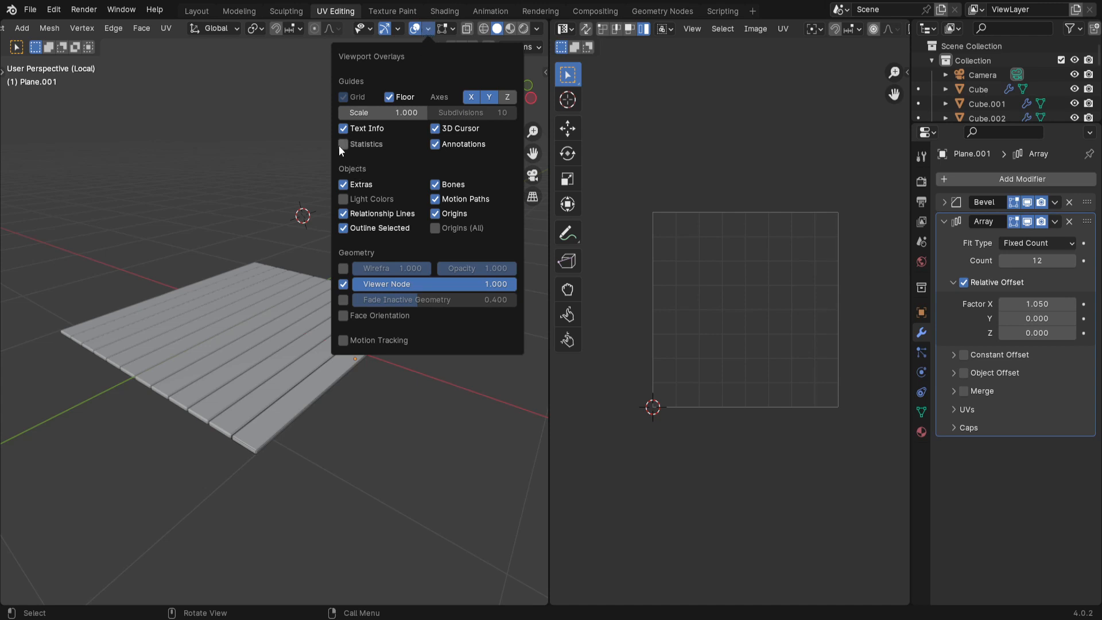
left_click(373, 144)
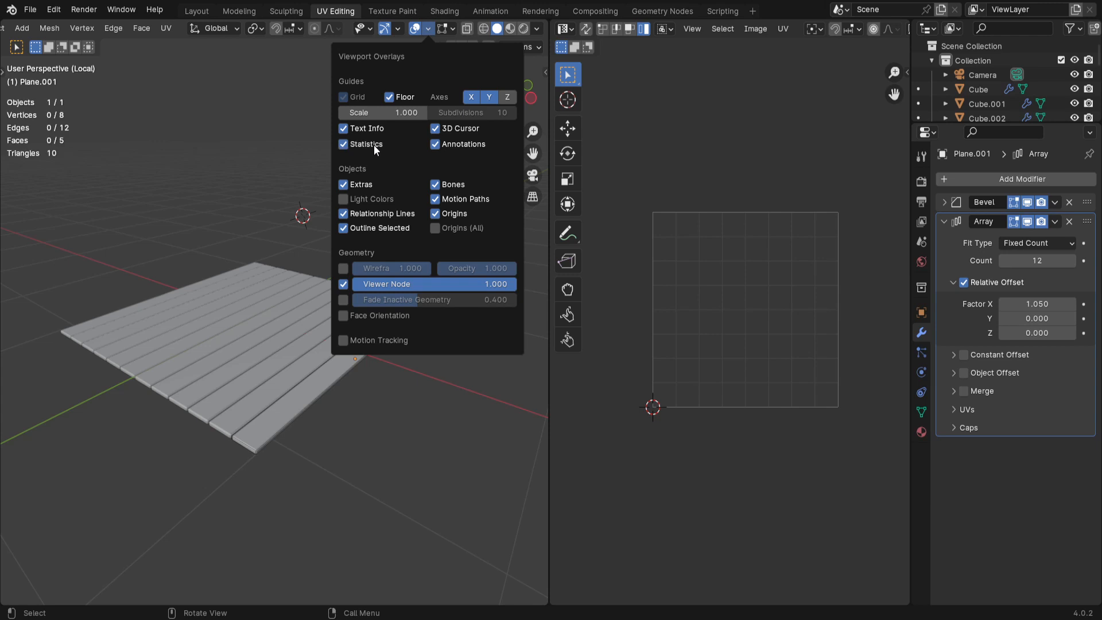
Step: Undo the removal of the first plank's underside face and delete that face again
middle_click_drag(339, 295, 341, 230)
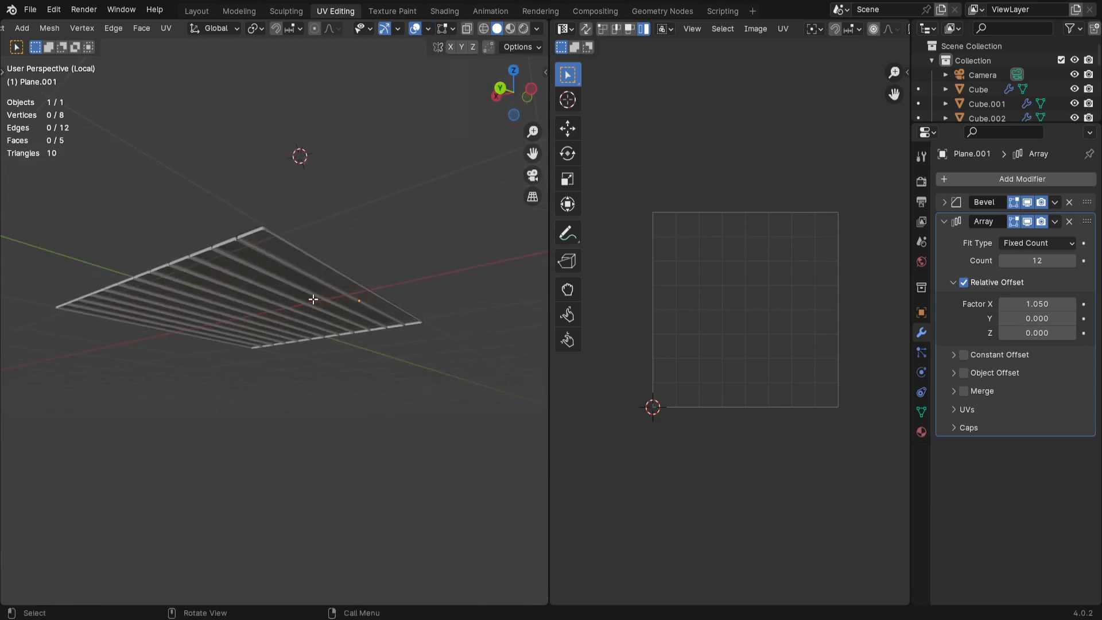
key("ctrl+z")
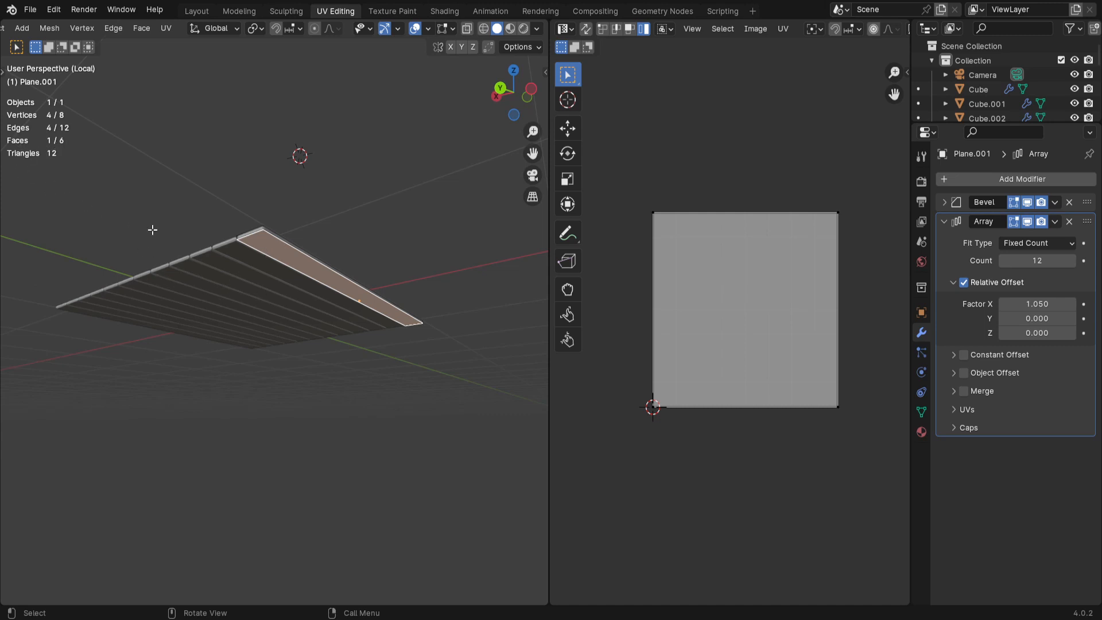
key("x")
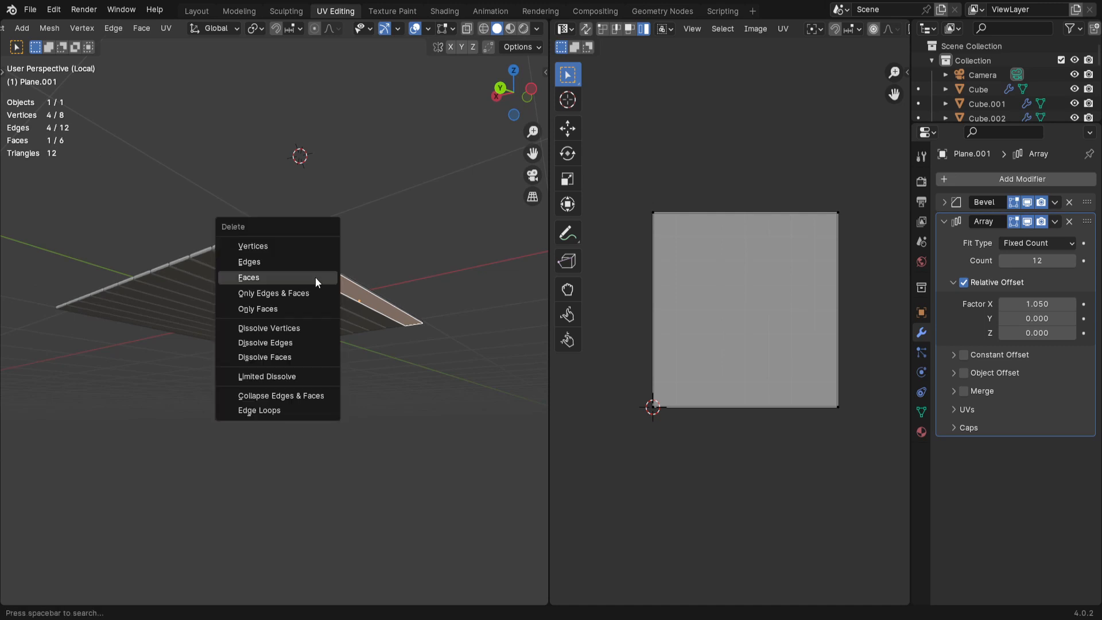
left_click(315, 277)
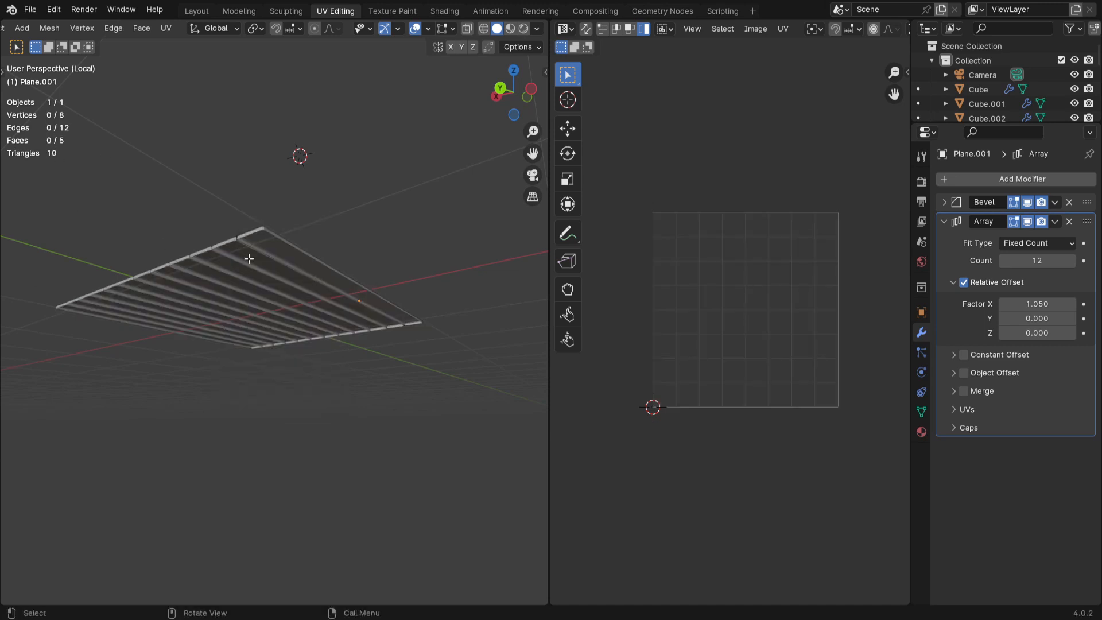
Step: Examine the planks from below and above with the first plank's top face selected, and clear the selection
left_click(285, 252)
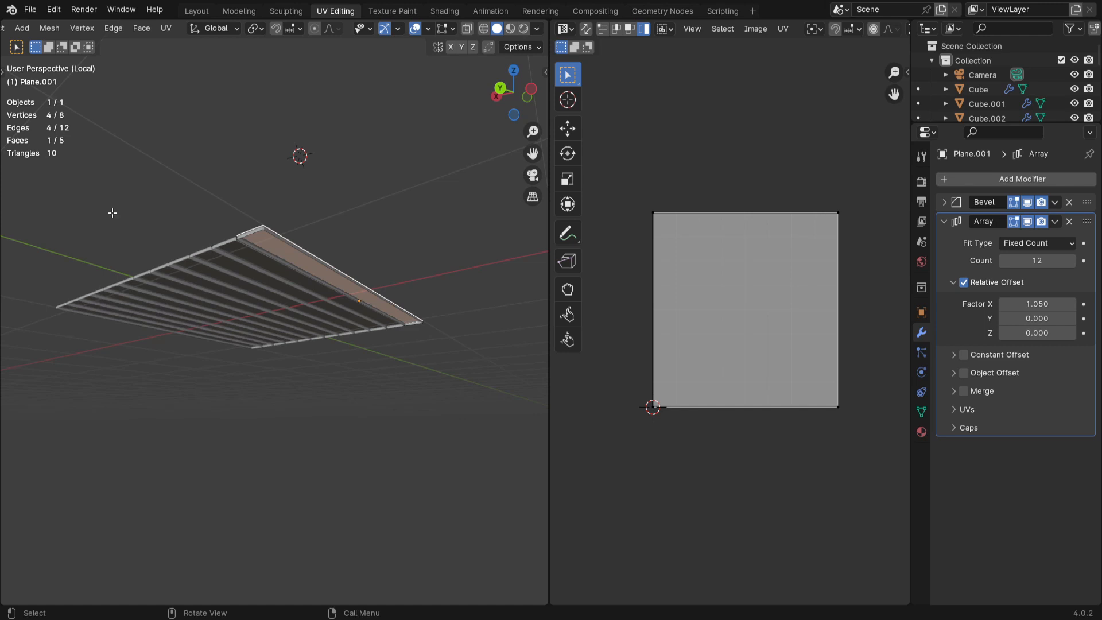
middle_click_drag(317, 301, 24, 148)
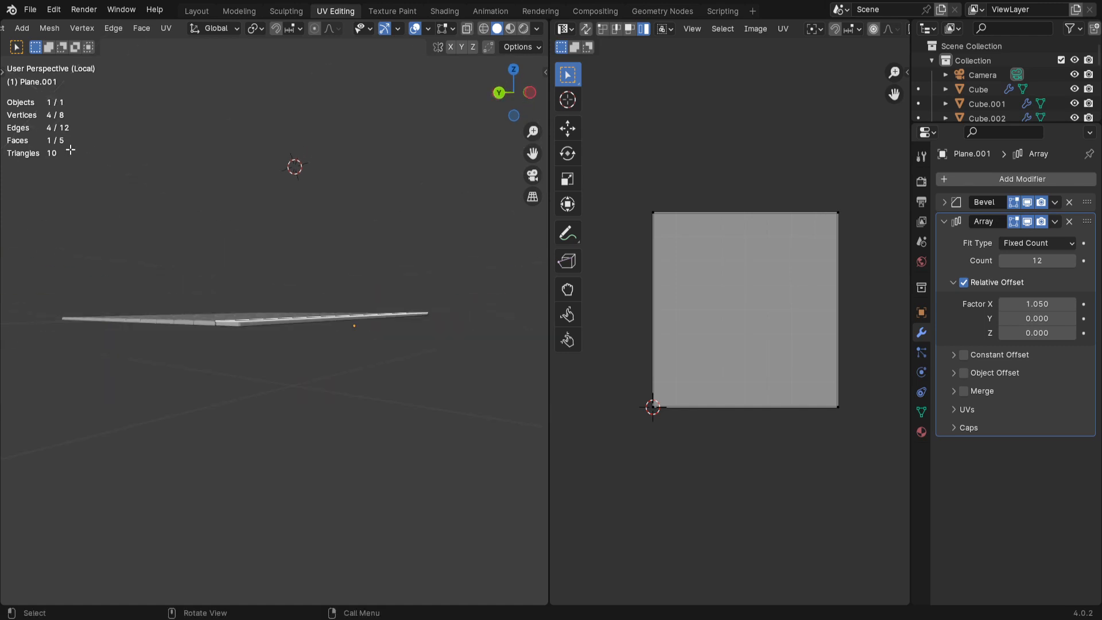
middle_click_drag(299, 337, 327, 402)
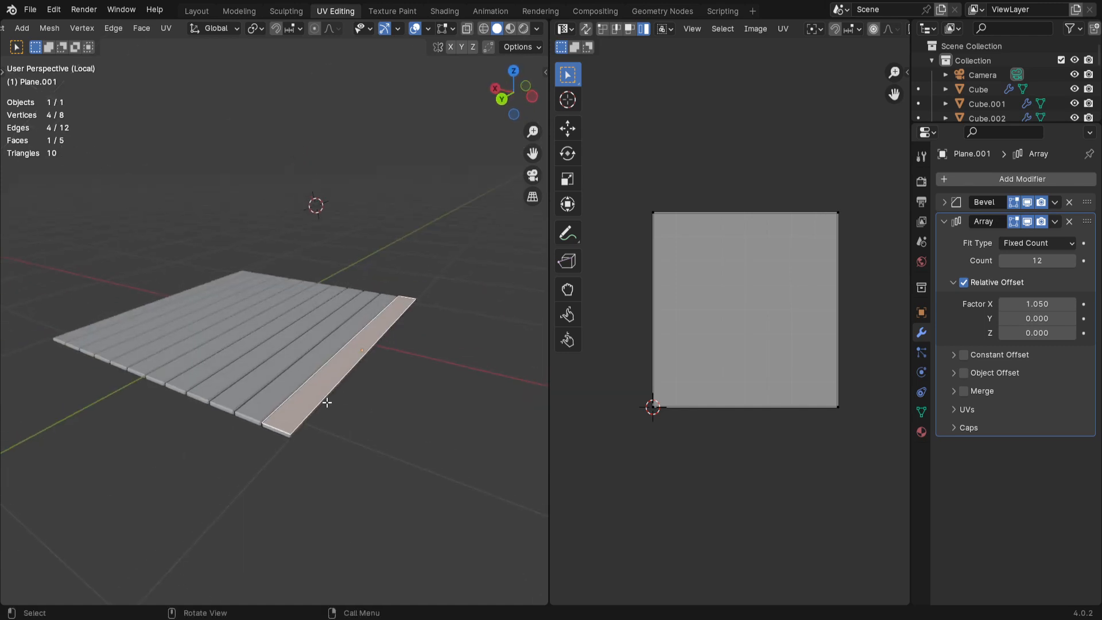
middle_click_drag(348, 402, 389, 329)
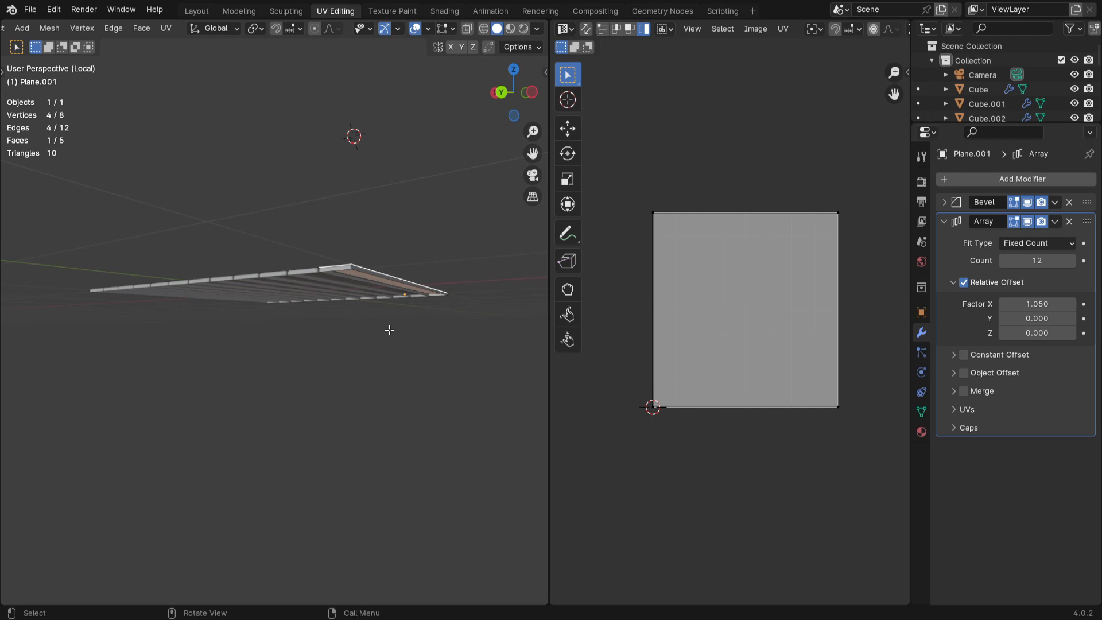
middle_click_drag(364, 346, 369, 182)
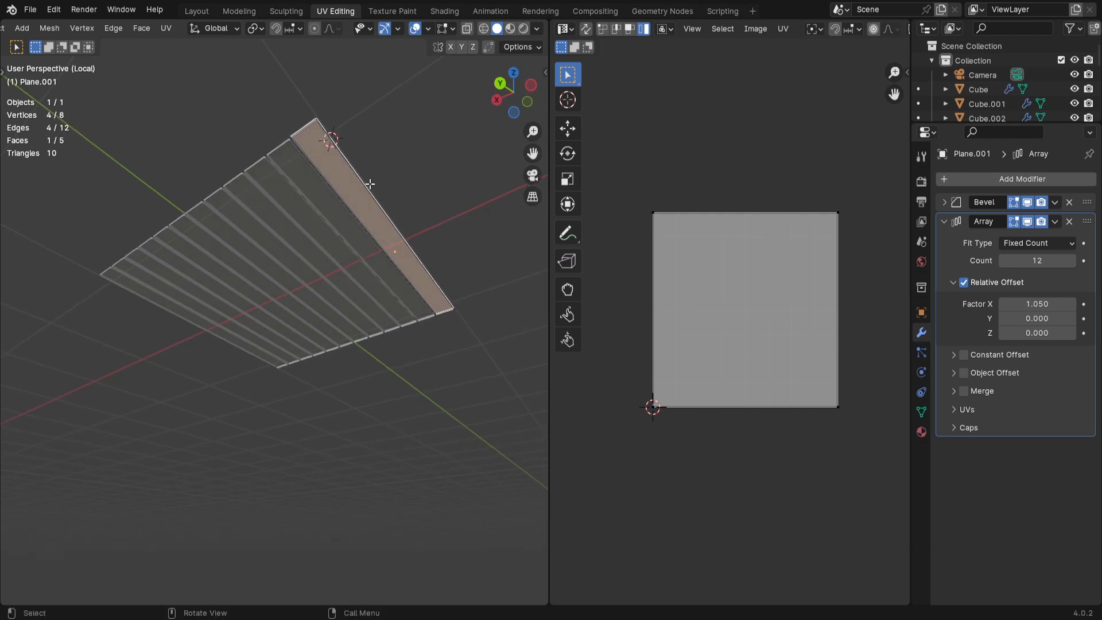
middle_click_drag(397, 252, 373, 365)
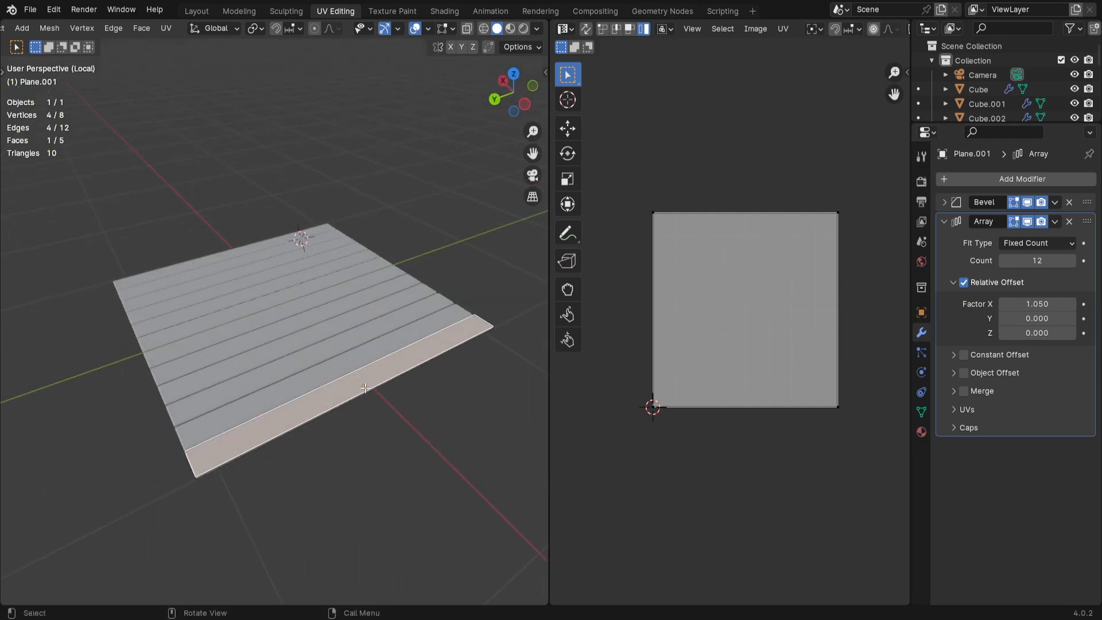
middle_click_drag(356, 408, 367, 356)
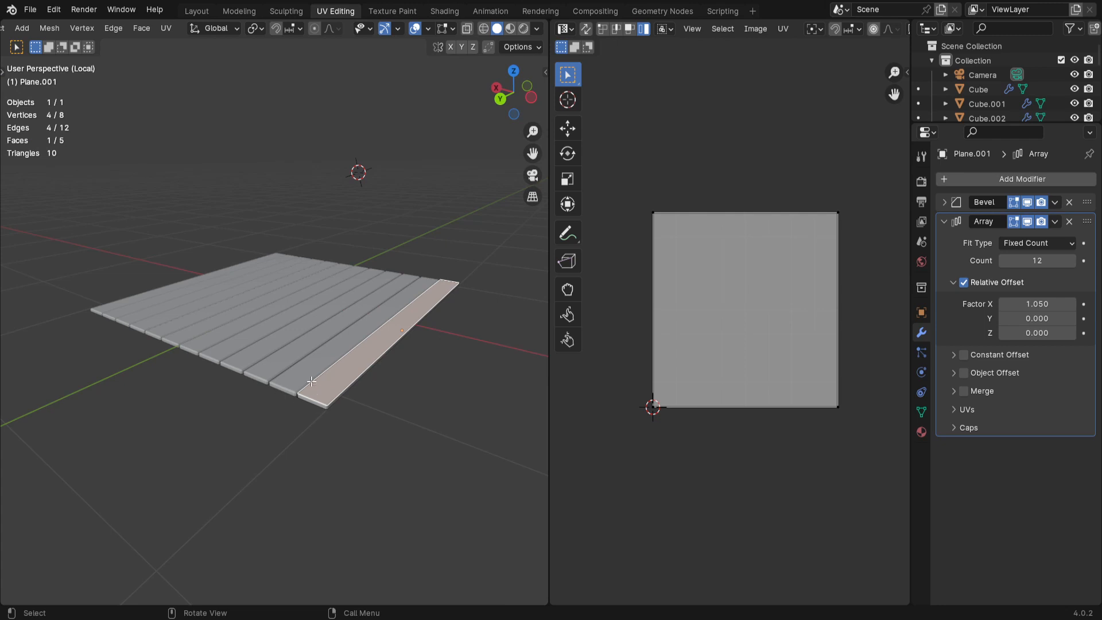
middle_click_drag(350, 369, 377, 435)
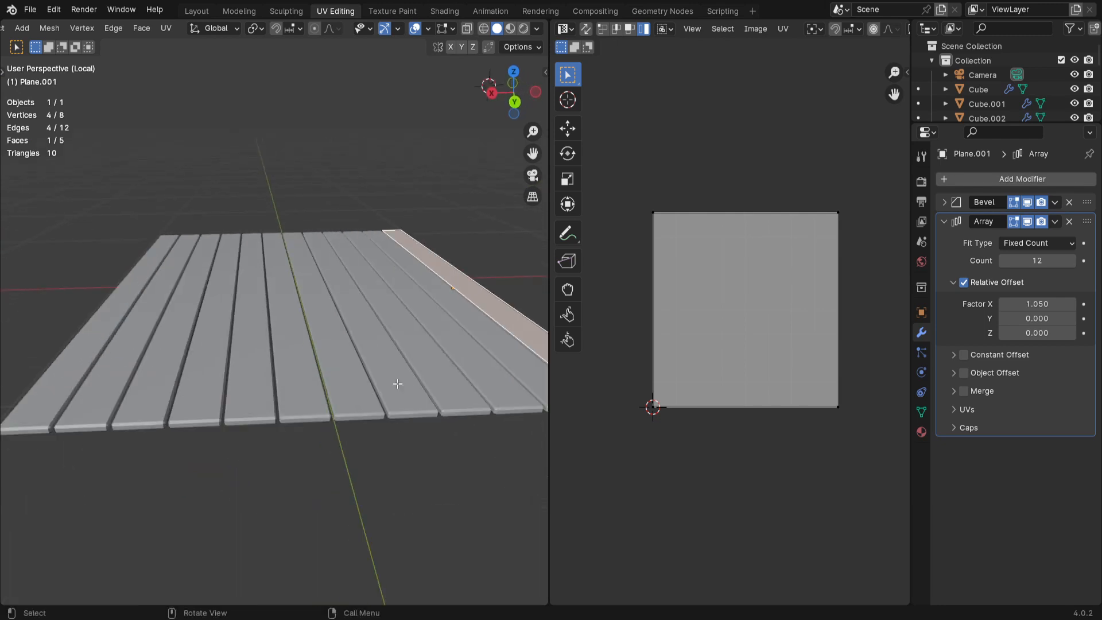
scroll(370, 442, "up", 3)
scroll(312, 448, "down", 6)
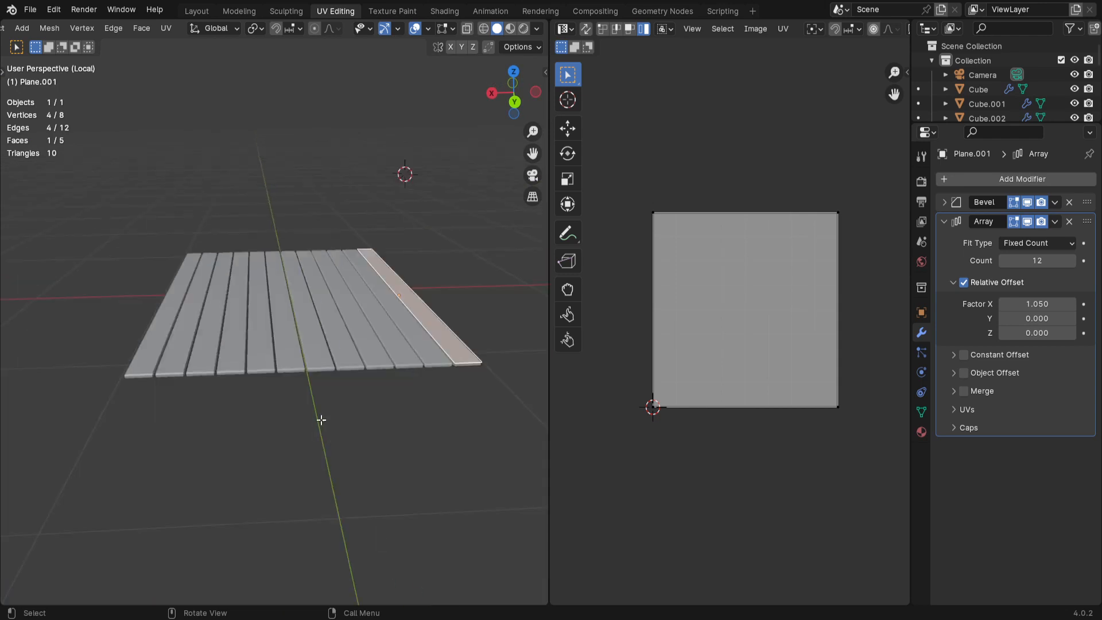
left_click(342, 433)
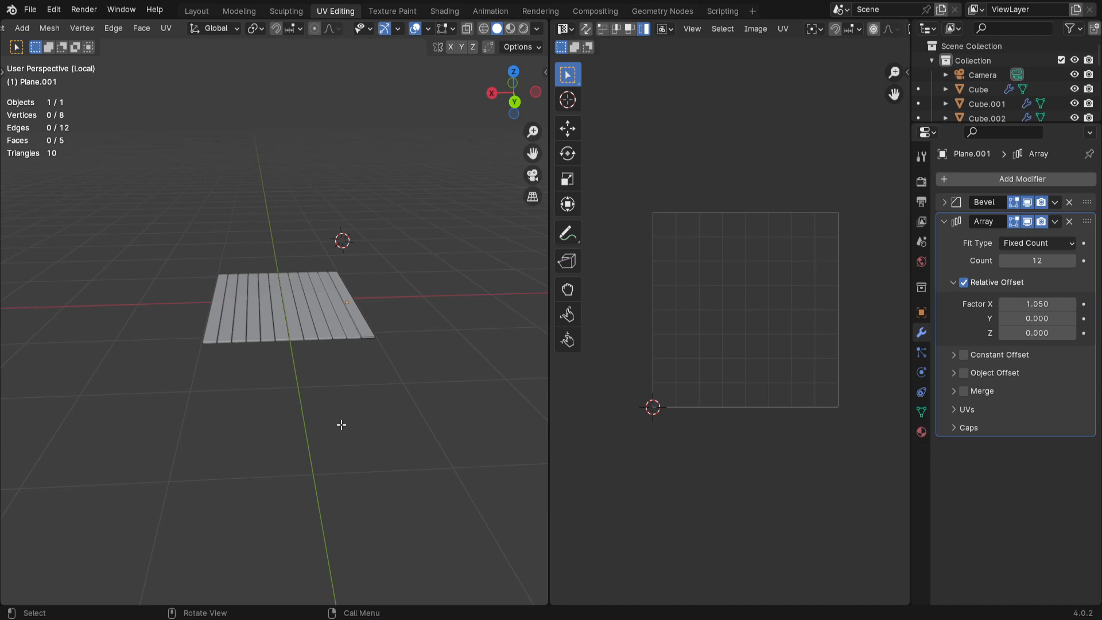
scroll(341, 425, "up", 2)
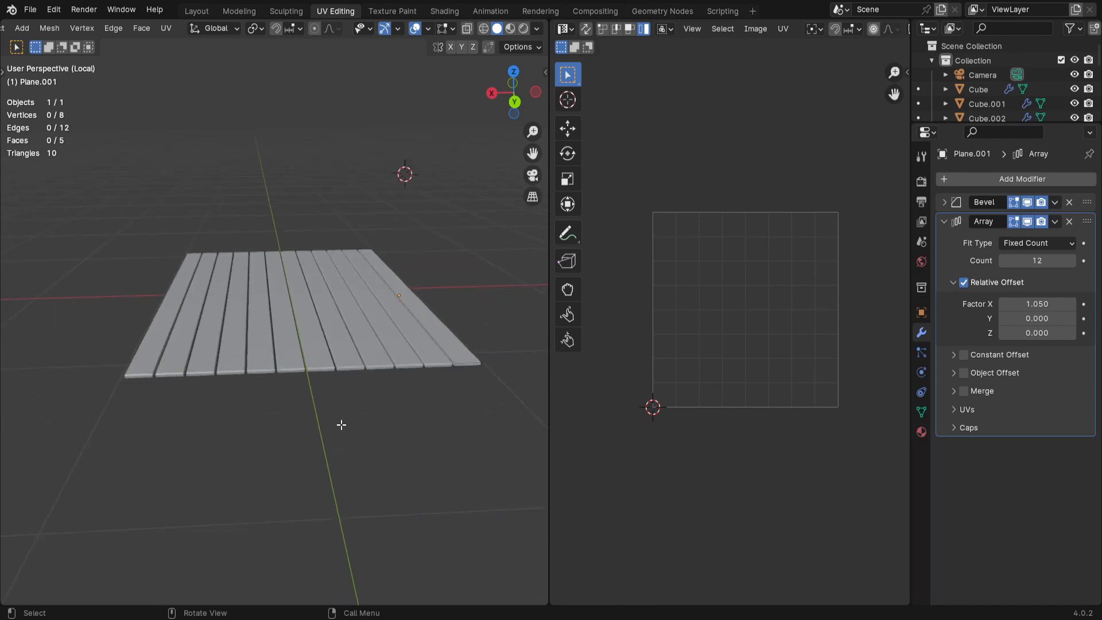
Step: Leave Edit Mode and local view to look at the floor planks within the whole room
key("Tab")
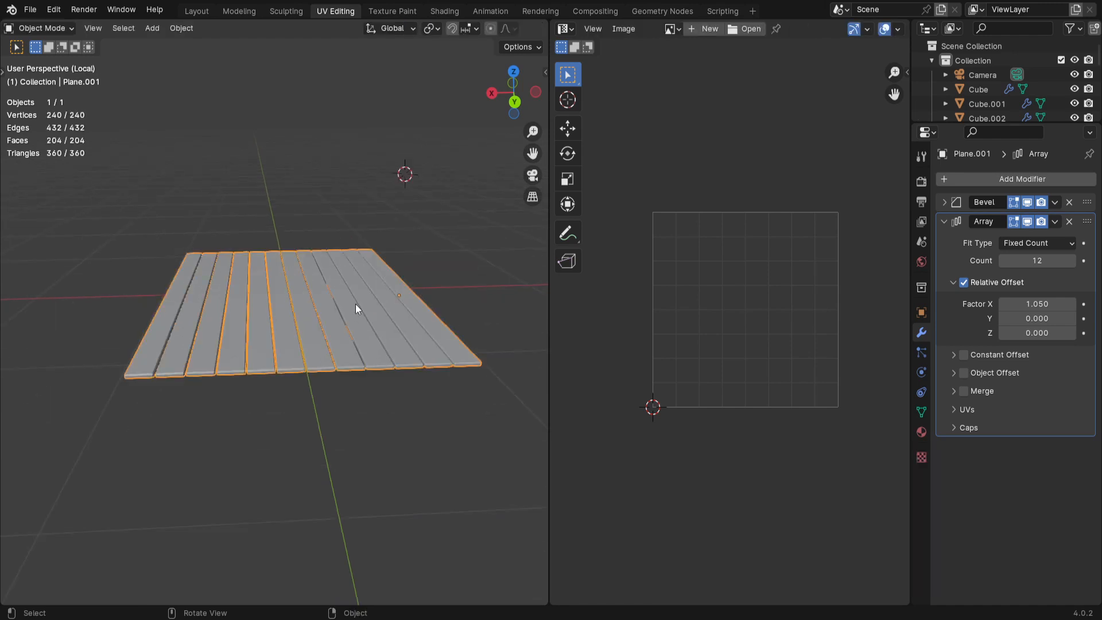
key("KP_Divide")
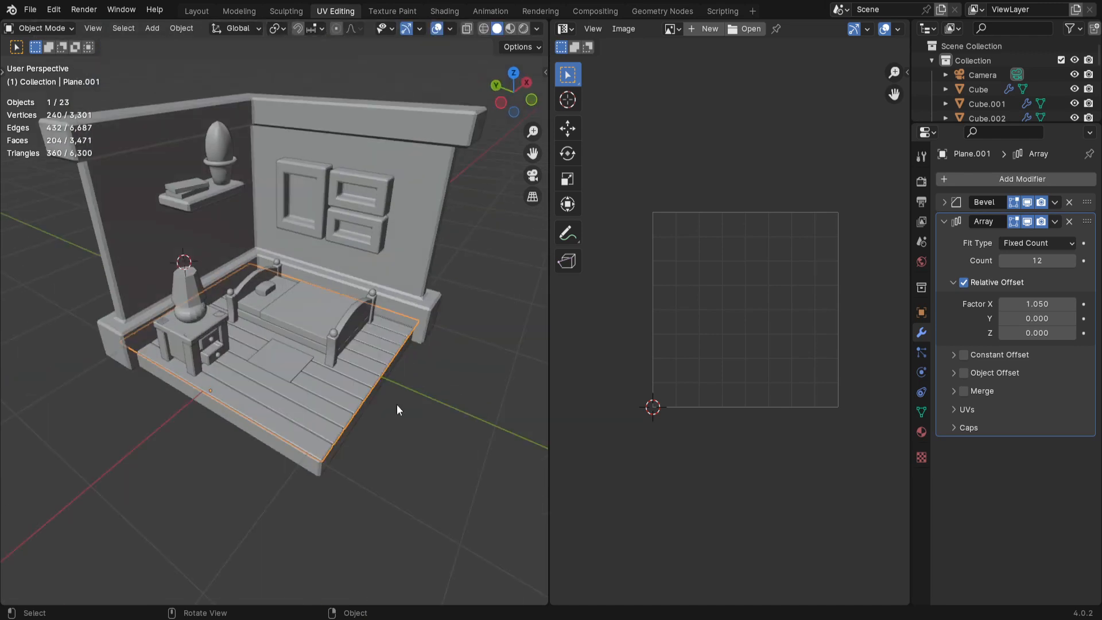
scroll(425, 460, "up", 1)
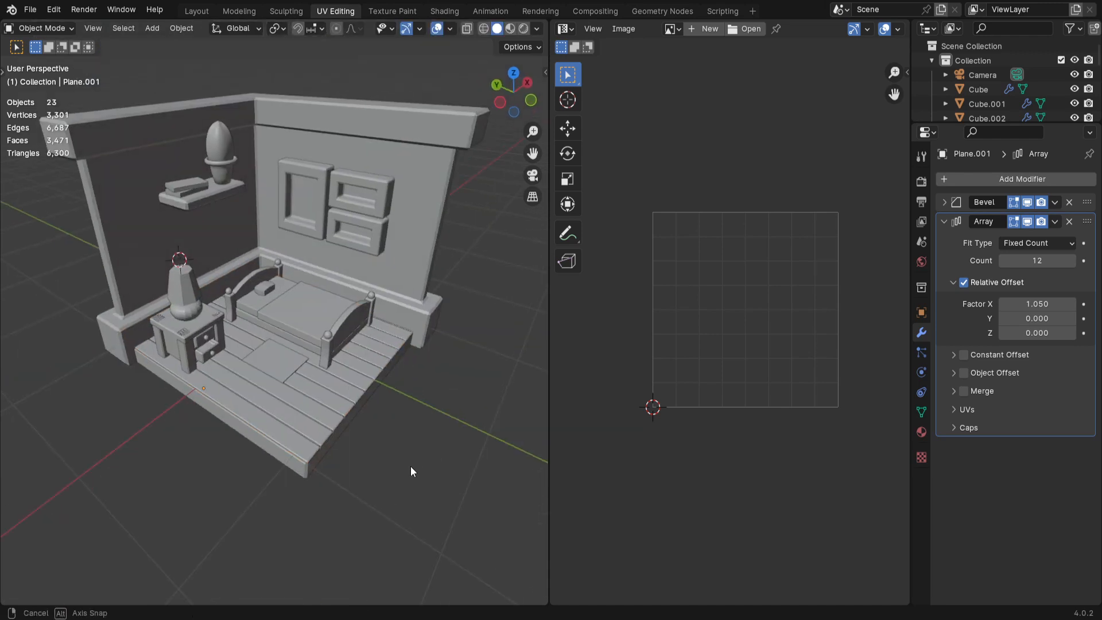
left_click(418, 229)
Step: Isolate the floor planks in local view and edit their mesh in edge select mode
left_click(301, 422)
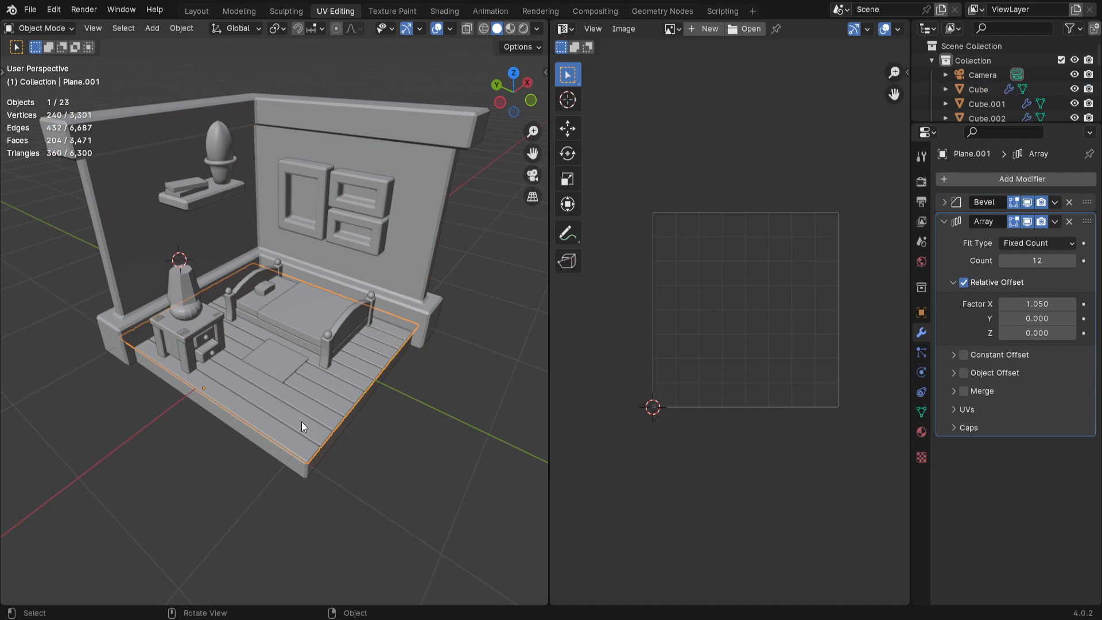
key("KP_Divide")
key("Tab")
scroll(343, 481, "down", 3)
middle_click_drag(343, 482, 291, 436)
scroll(291, 436, "up", 5)
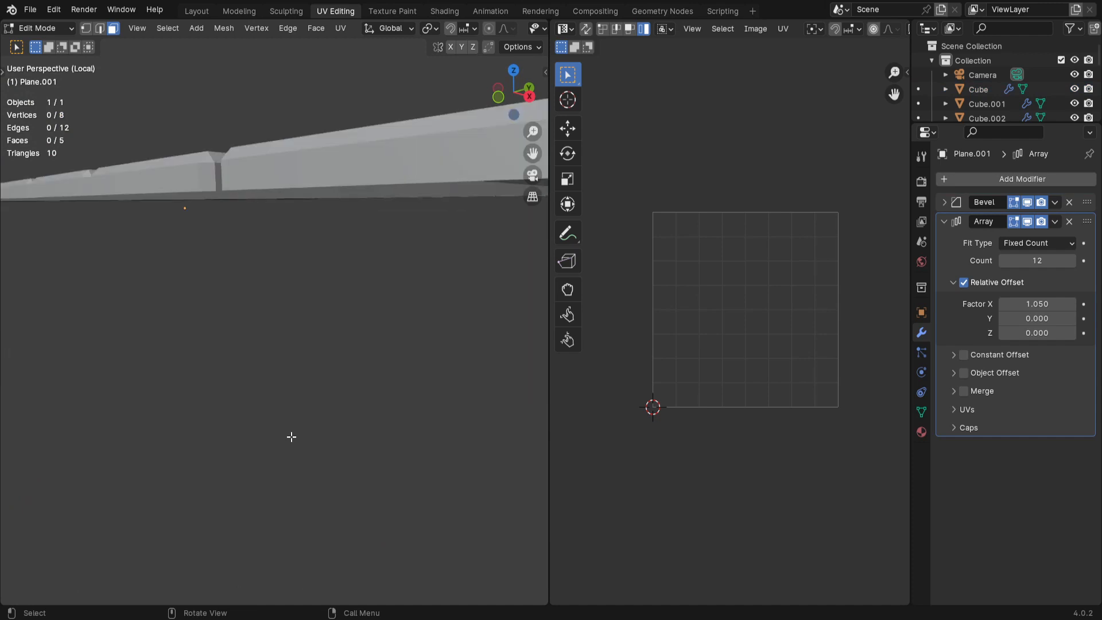
middle_click_drag(332, 397, 320, 435)
scroll(189, 328, "down", 5)
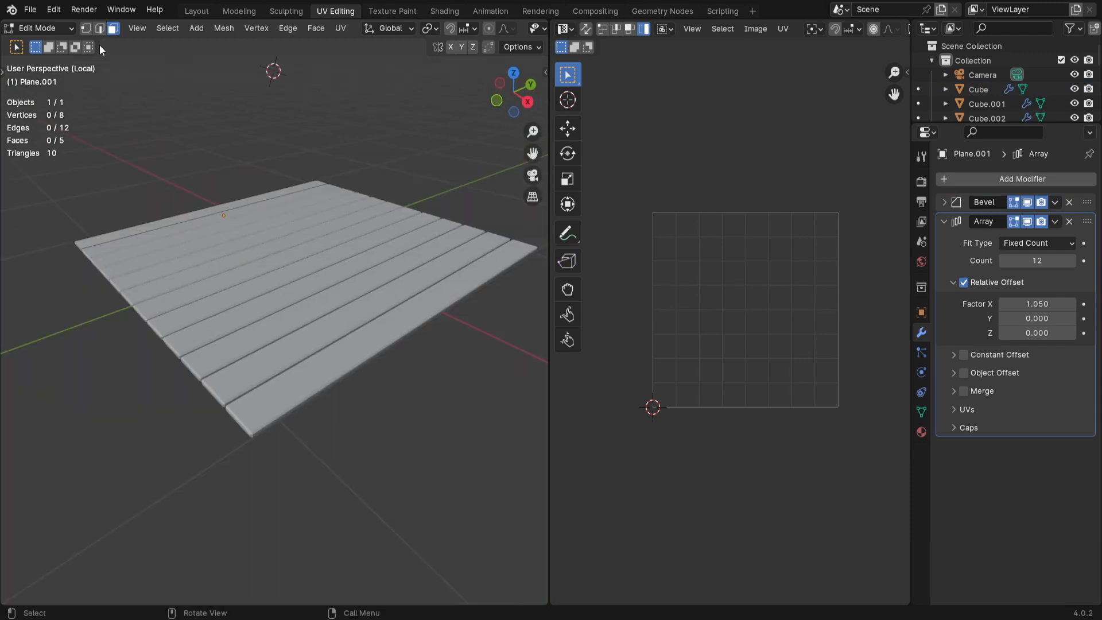
scroll(352, 492, "up", 3)
middle_click_drag(351, 509, 364, 462)
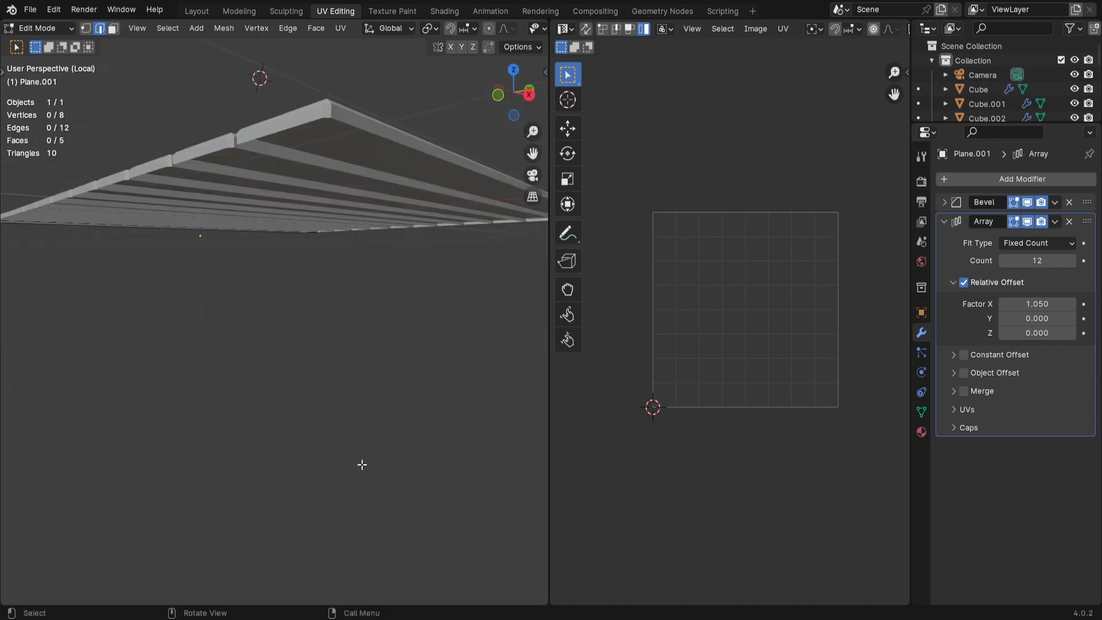
Step: Mark the short vertical edge at one outer corner of the original plank as a seam
middle_click_drag(364, 415, 352, 442)
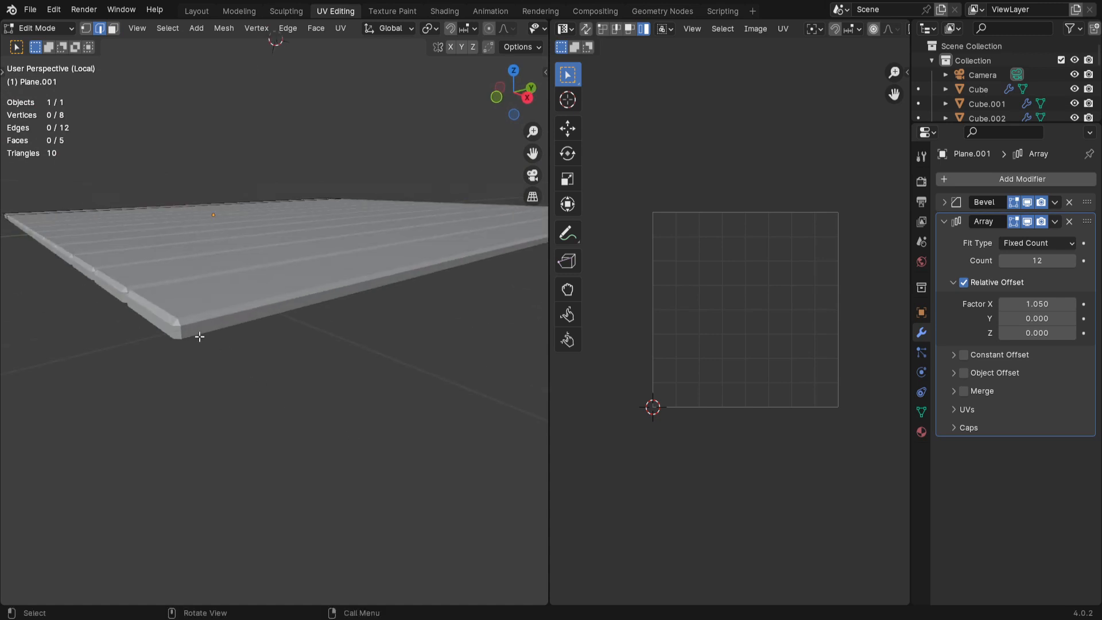
middle_click_drag(313, 367, 405, 407)
middle_click_drag(242, 433, 315, 447)
scroll(361, 412, "down", 2)
scroll(352, 439, "up", 4)
scroll(353, 439, "down", 3)
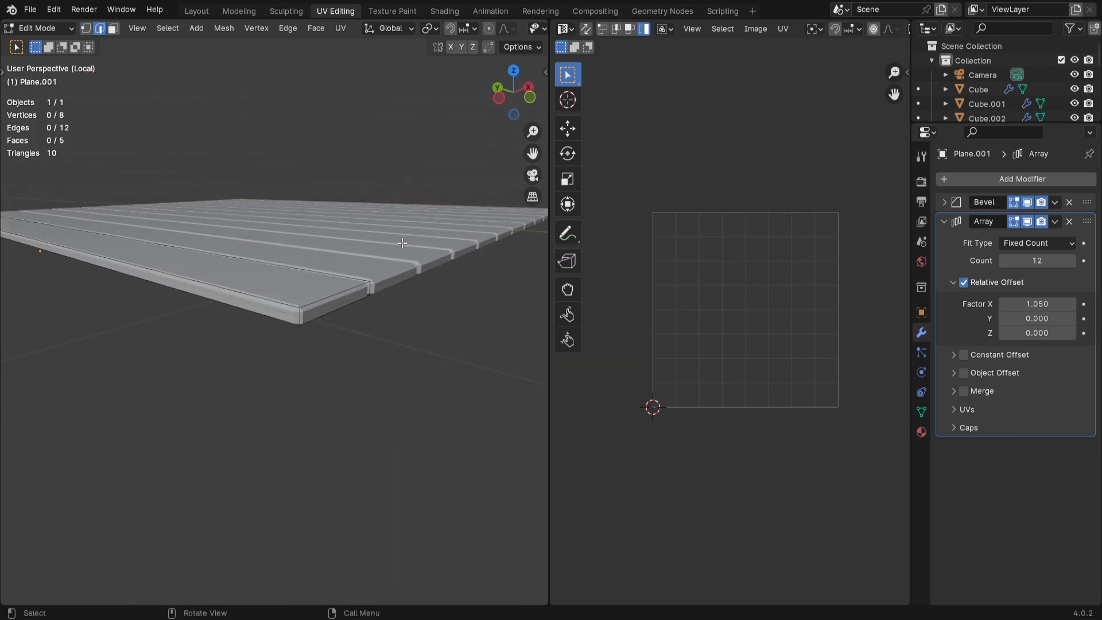
left_click(302, 317)
key("ctrl+e")
left_click(337, 334)
Step: Mark the vertical edge at the original plank's other outer corner as a seam
middle_click_drag(235, 387, 285, 381)
scroll(413, 408, "up", 5)
left_click(297, 360)
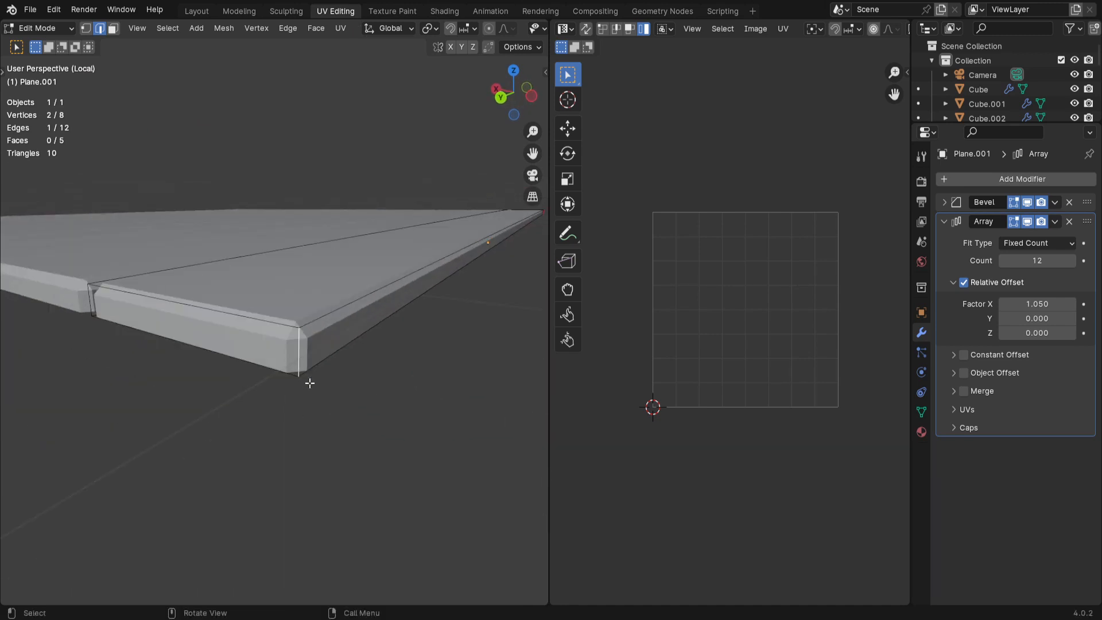
key("ctrl+e")
left_click(309, 383)
Step: Mark the two remaining vertical corner edges of the original plank as seams
scroll(218, 368, "down", 5)
middle_click_drag(467, 419, 415, 405, "shift")
left_click(425, 381)
key("ctrl+e")
left_click(424, 395)
middle_click_drag(468, 378, 308, 429)
middle_click_drag(169, 372, 281, 411)
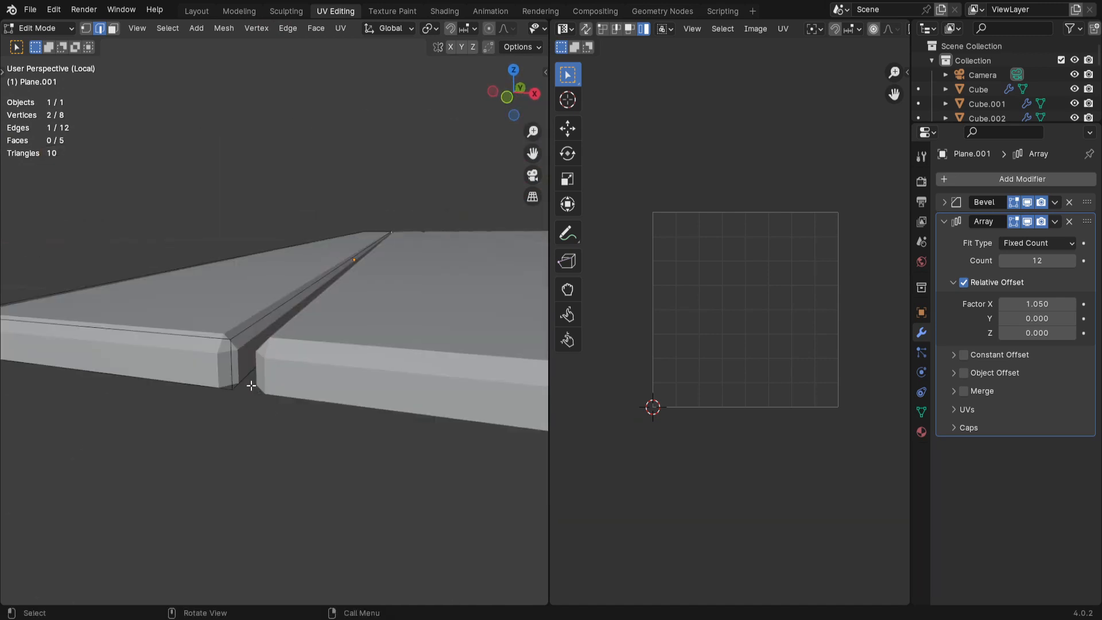
key("ctrl+e")
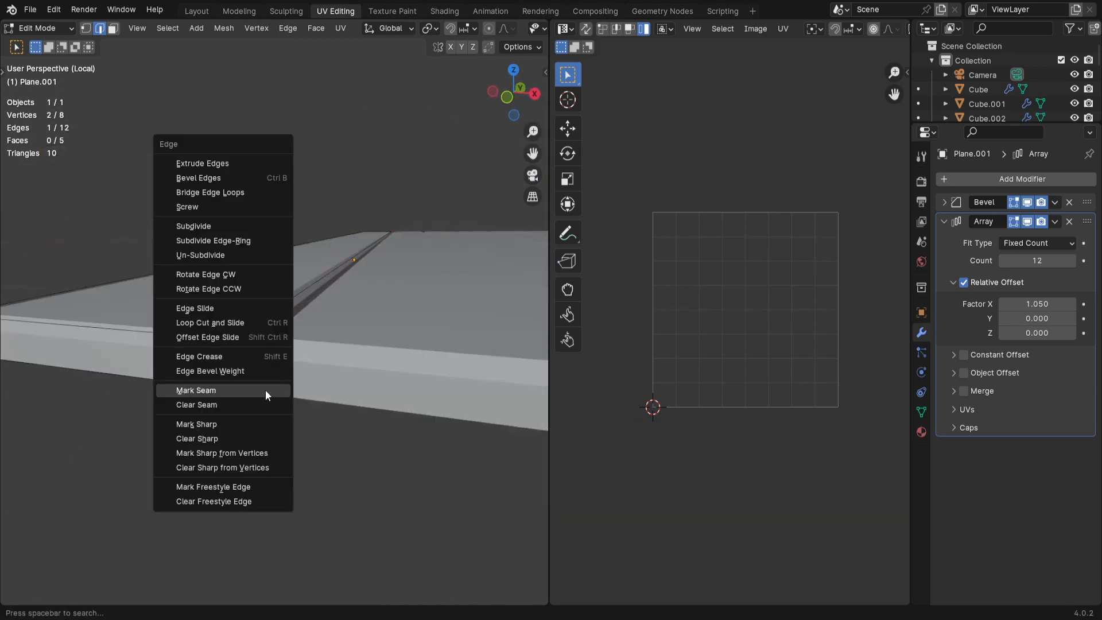
left_click(265, 390)
Step: Select the plank's entire mesh and unwrap it along the marked seams
scroll(272, 464, "down", 5)
middle_click_drag(272, 464, 394, 524)
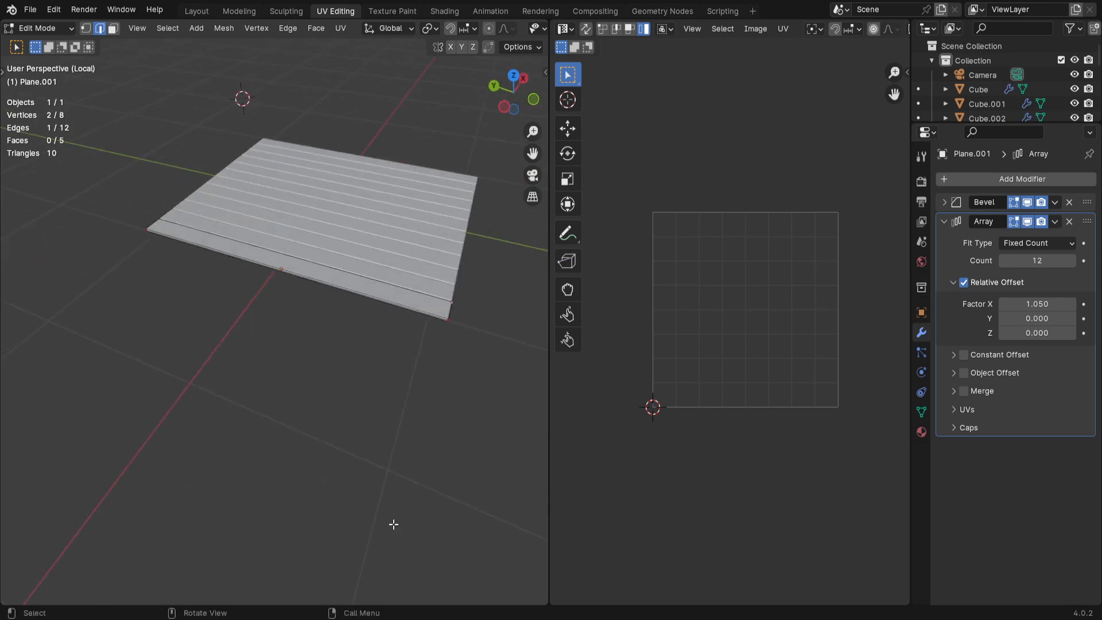
key("a")
key("u")
left_click(351, 285)
scroll(679, 385, "up", 2)
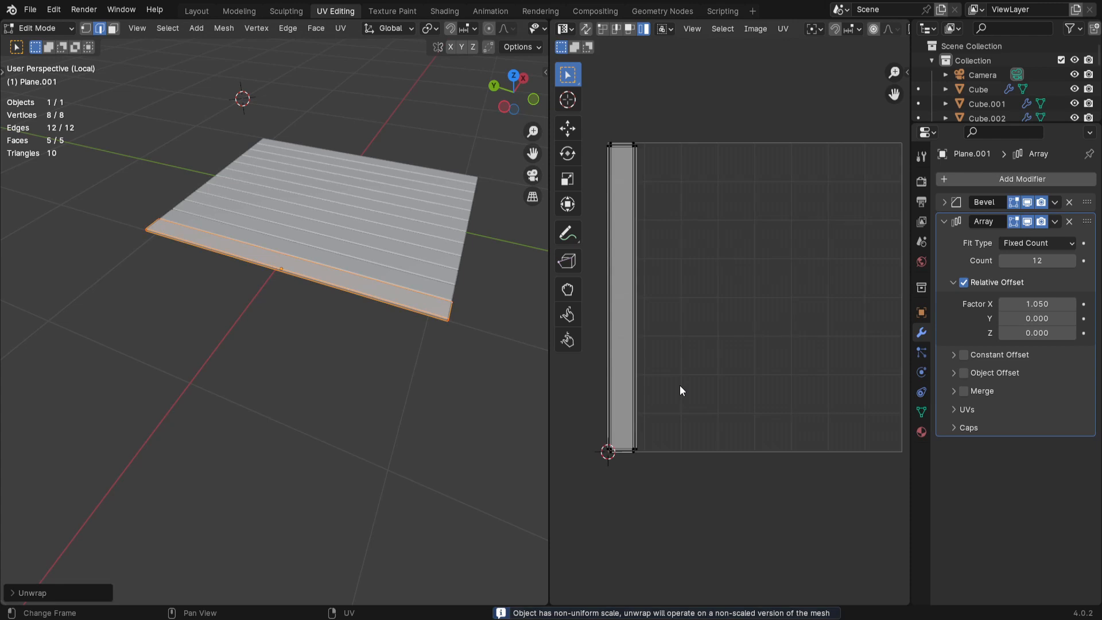
middle_click_drag(649, 386, 676, 394)
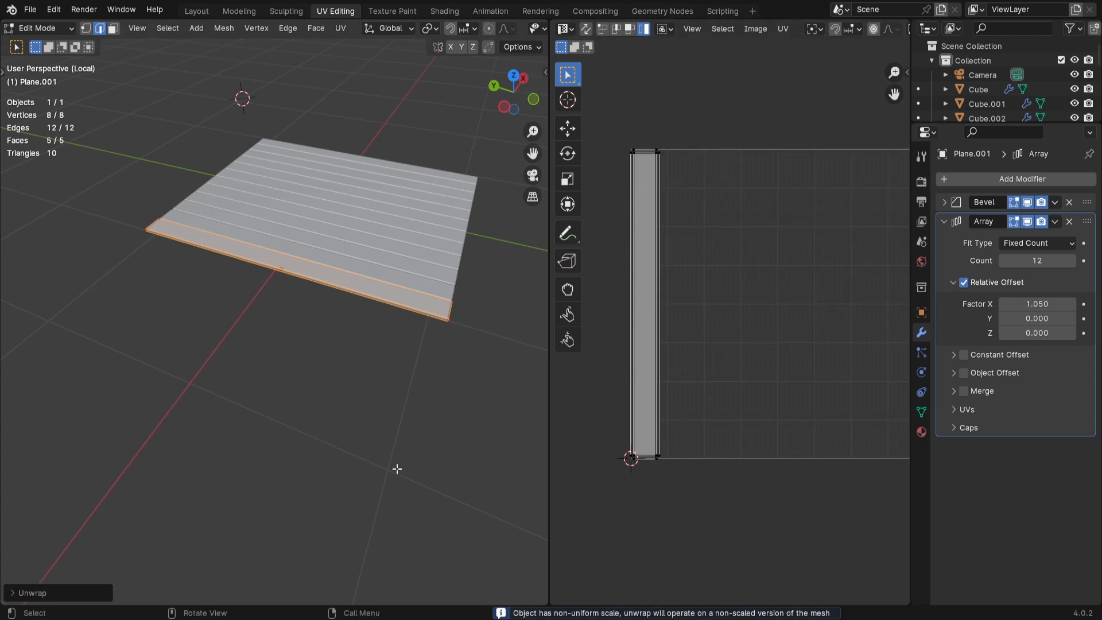
Step: Return to Object Mode and apply the object transform to the floor planks
key("Tab")
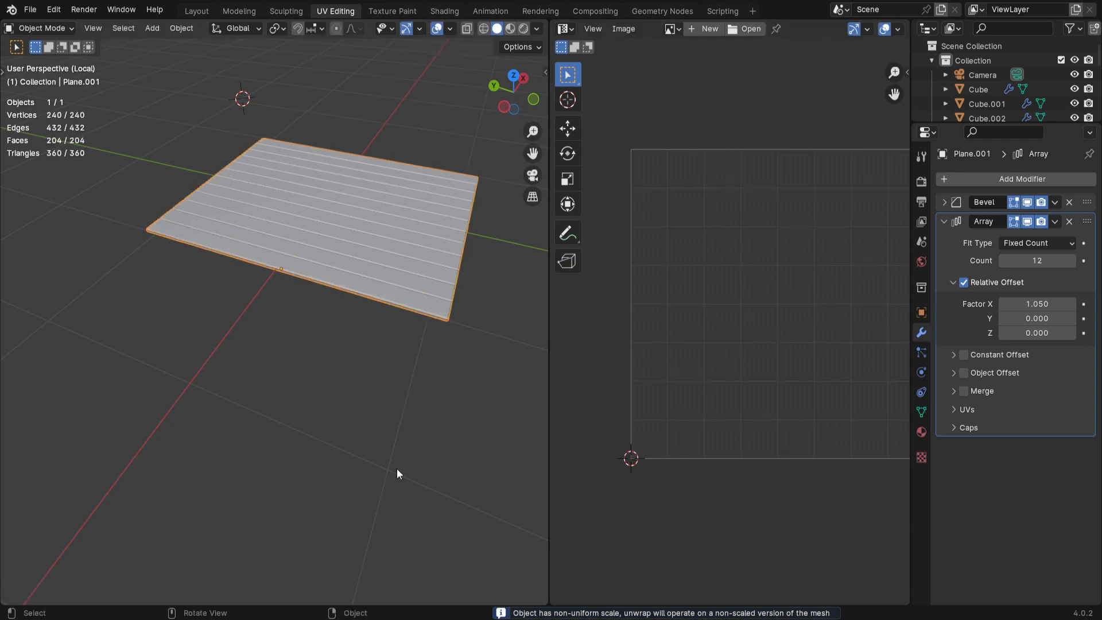
right_click(355, 281)
key("Escape")
key("ctrl+a")
left_click(400, 298)
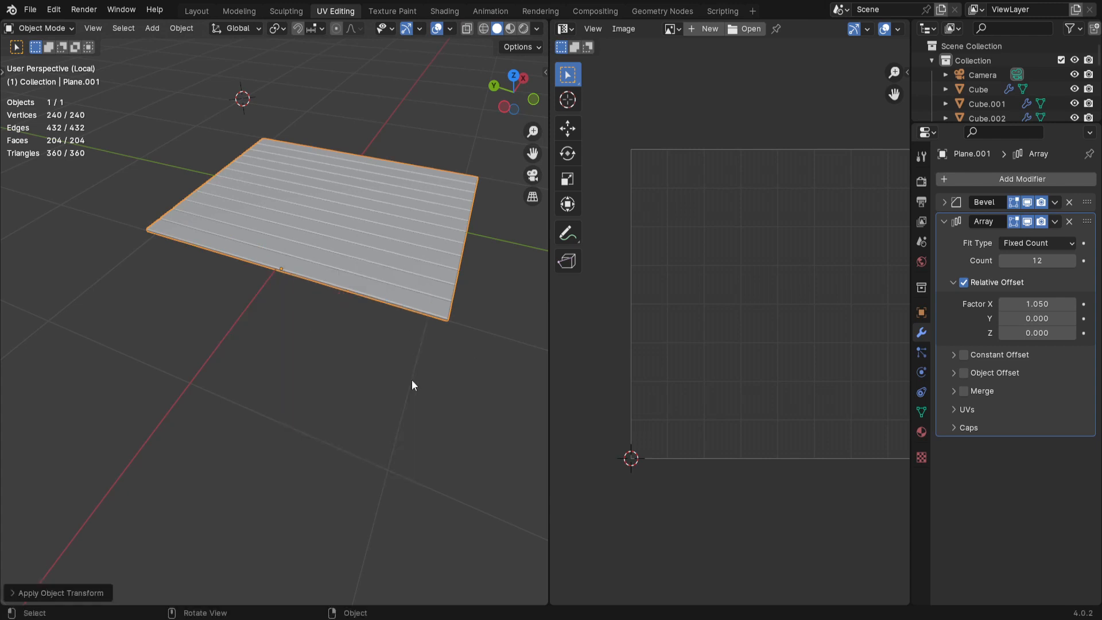
Step: Unwrap the original floor plank's whole mesh again with the object transform applied, and return to Object Mode
key("Tab")
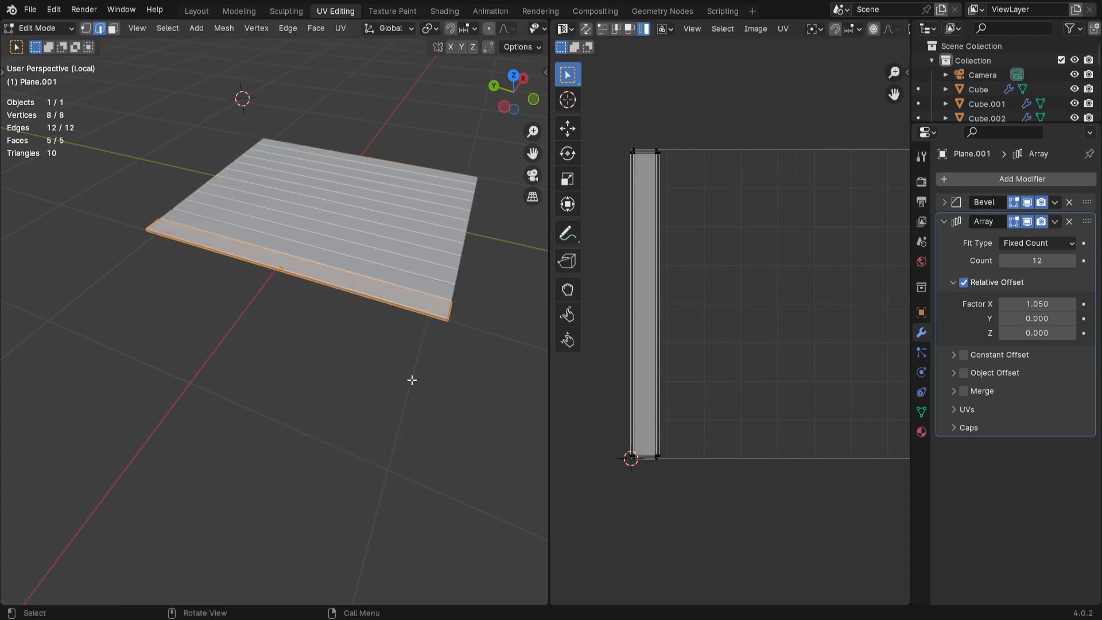
key("u")
left_click(411, 380)
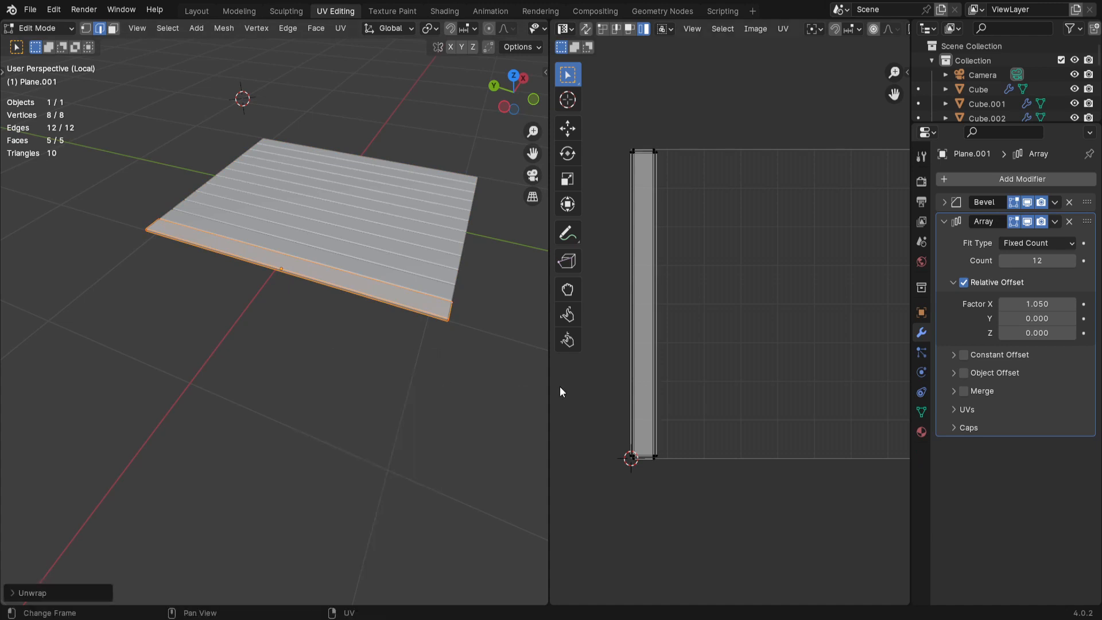
scroll(394, 406, "down", 2)
middle_click_drag(394, 406, 400, 445)
key("Tab")
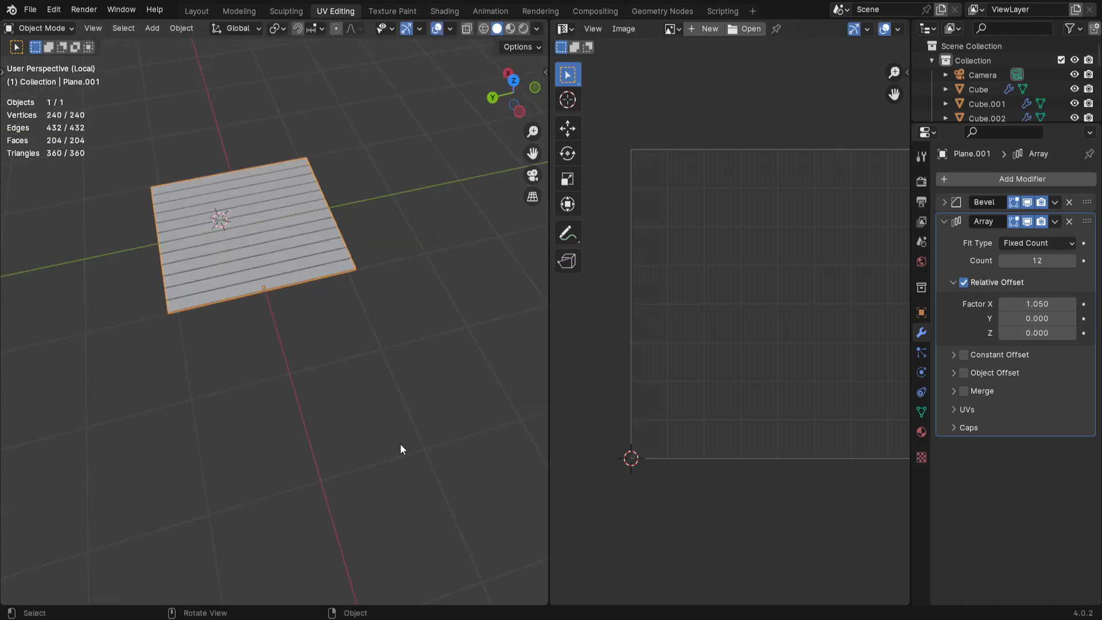
Step: Bring the full bedroom scene back into view and isolate the flat rectangular rug beside the bed
key("KP_Divide")
scroll(401, 443, "down", 2)
middle_click_drag(401, 442, 366, 430)
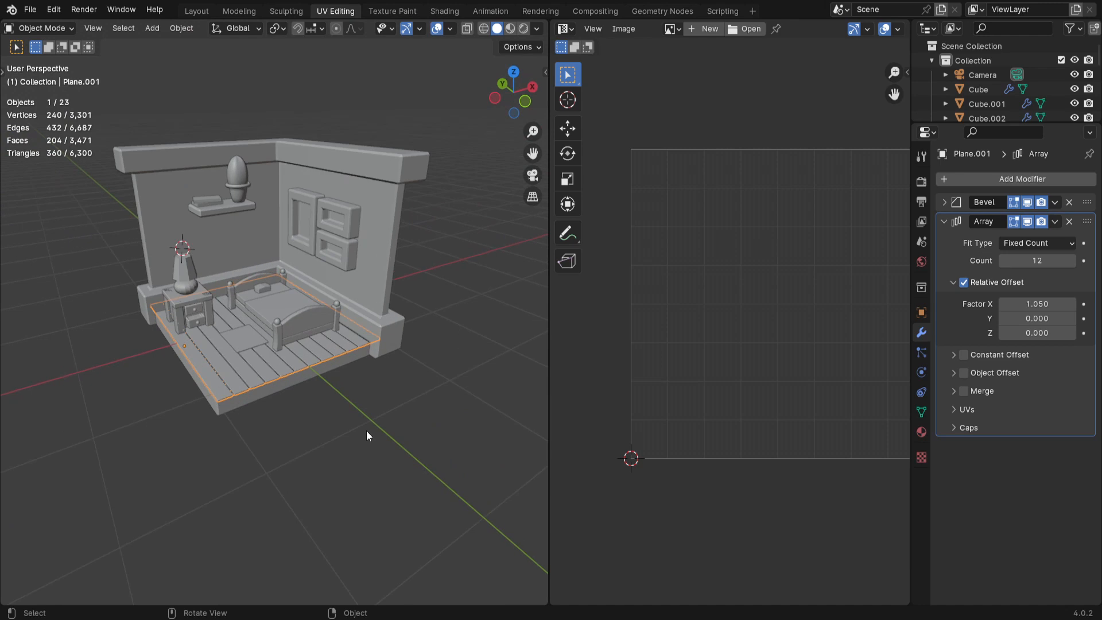
middle_click_drag(155, 396, 357, 474)
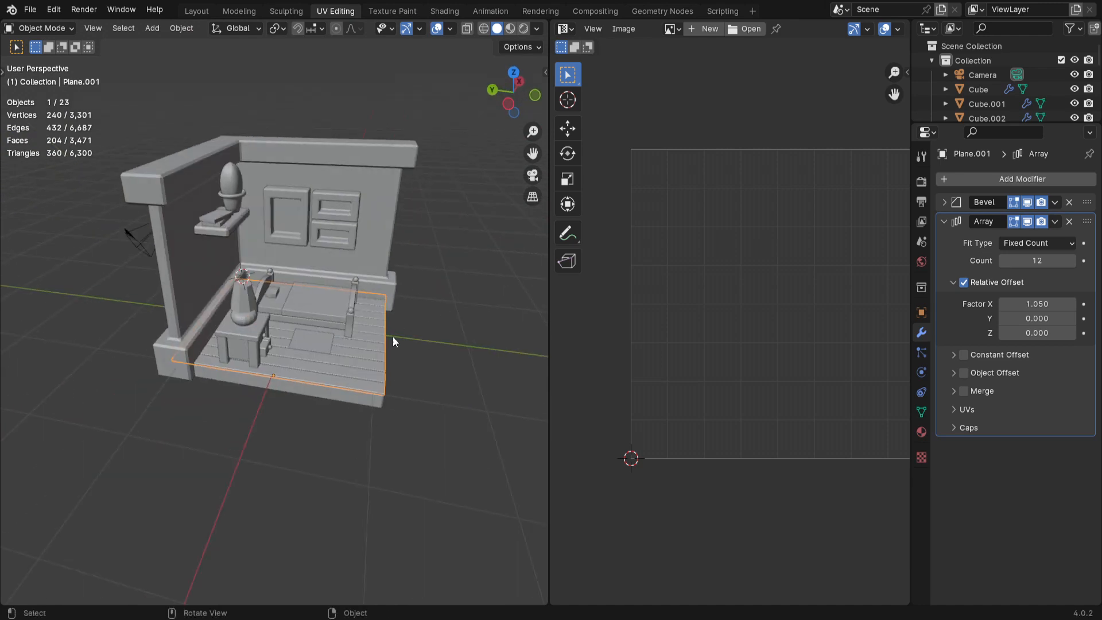
middle_click_drag(400, 392, 404, 474)
scroll(402, 471, "up", 3)
left_click(294, 386)
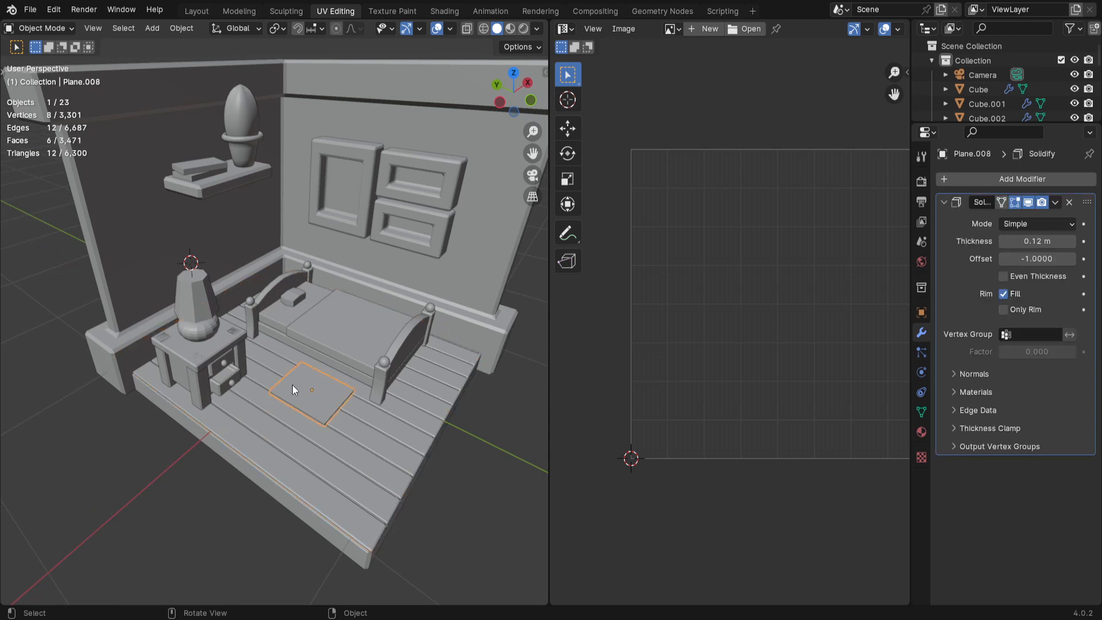
key("slash")
scroll(291, 384, "down", 1)
middle_click_drag(320, 363, 326, 340)
Step: Apply the rug's Solidify modifier in Object Mode so its thickness becomes real geometry
key("Tab")
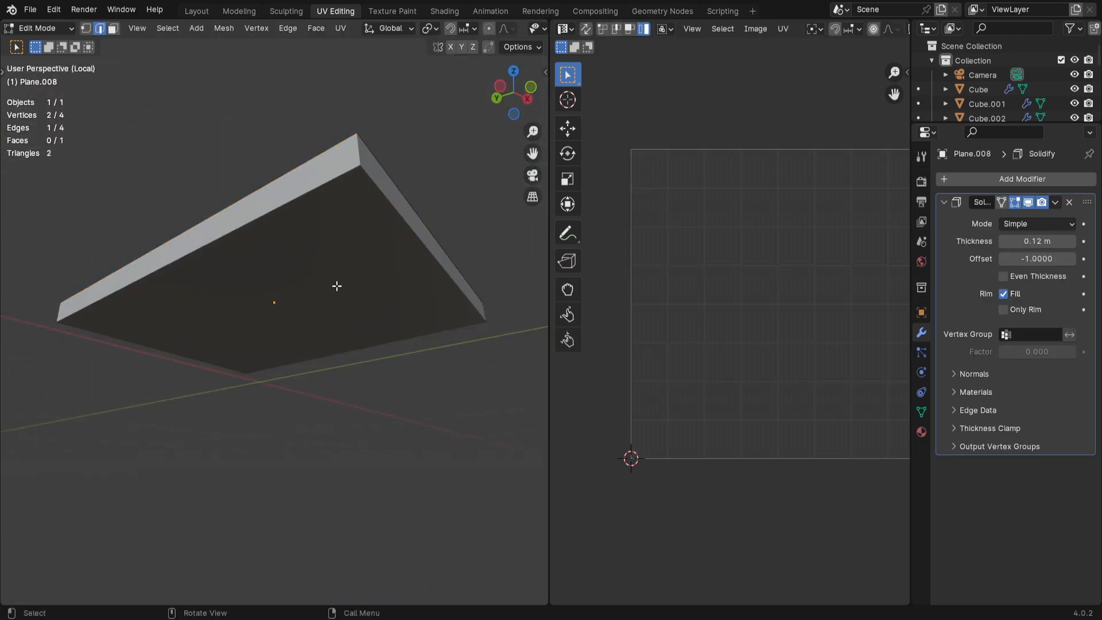
key("Tab")
middle_click_drag(393, 292, 395, 373)
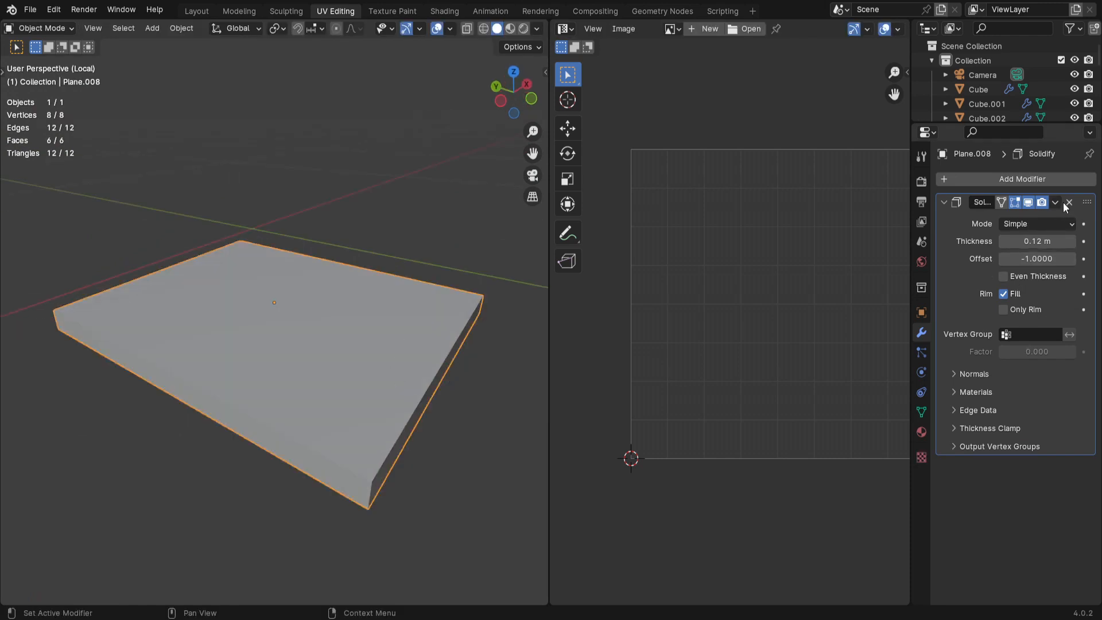
left_click(1055, 202)
left_click(1020, 222)
mouse_move(362, 373)
middle_mouse_down()
mouse_move(364, 414)
mouse_move(380, 362)
middle_mouse_up()
middle_click_drag(381, 405, 383, 366)
Step: Delete the rug's hidden bottom face in Edit Mode and switch to edge selection
key("Tab")
left_click(358, 263)
middle_click_drag(350, 253, 386, 372)
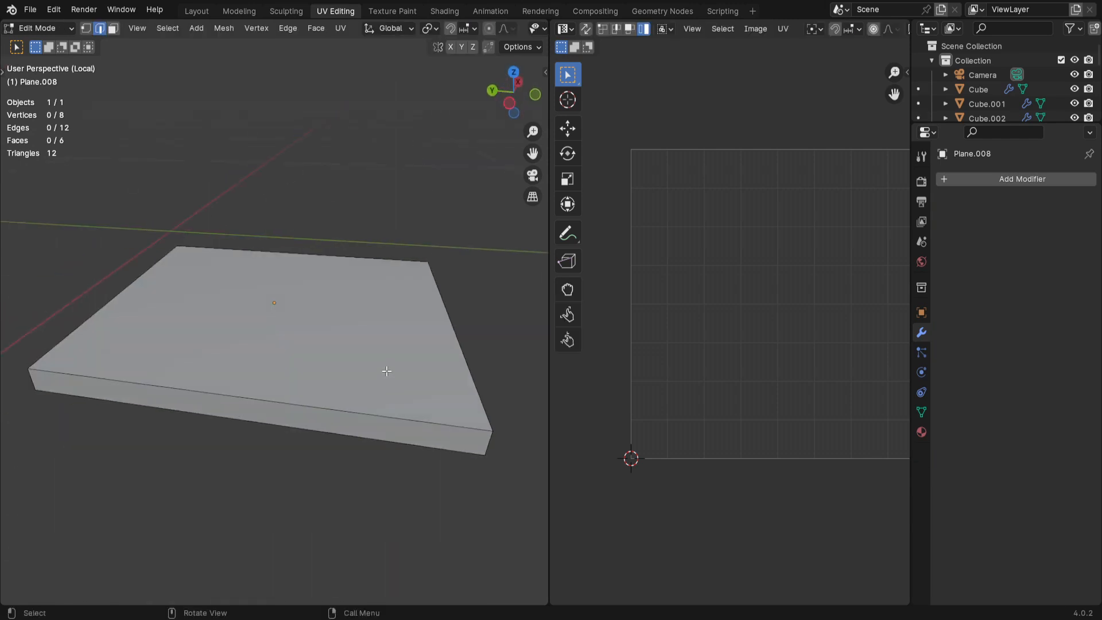
left_click(113, 28)
middle_click_drag(304, 378, 298, 253)
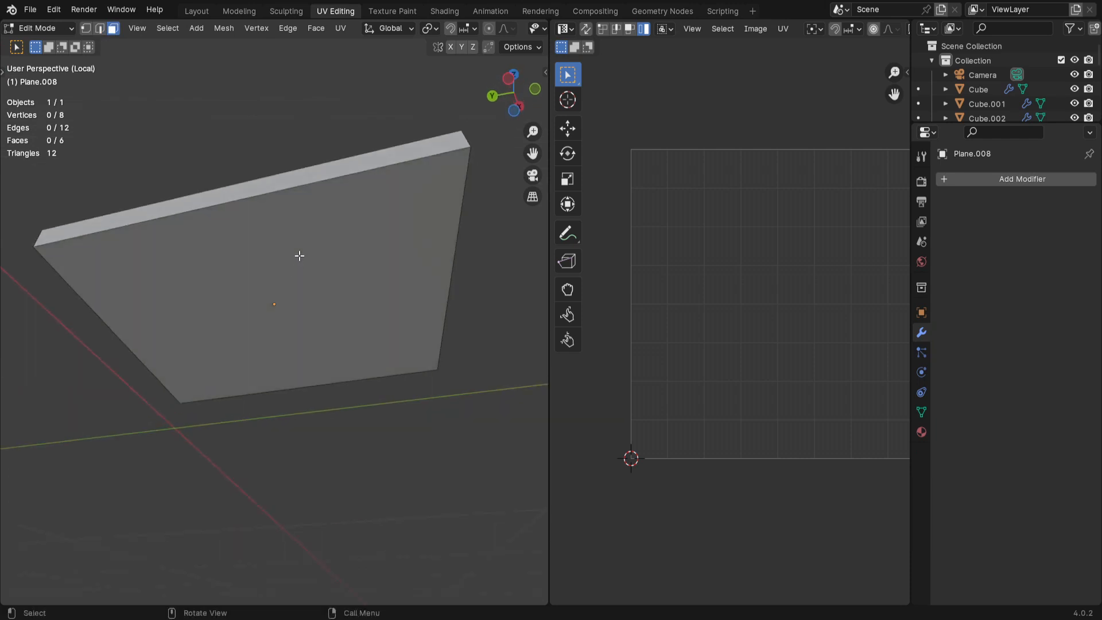
left_click(329, 325)
key("x")
left_click(396, 373)
middle_click_drag(396, 373, 365, 460)
key("2")
left_click(367, 407)
middle_click_drag(367, 406, 196, 489)
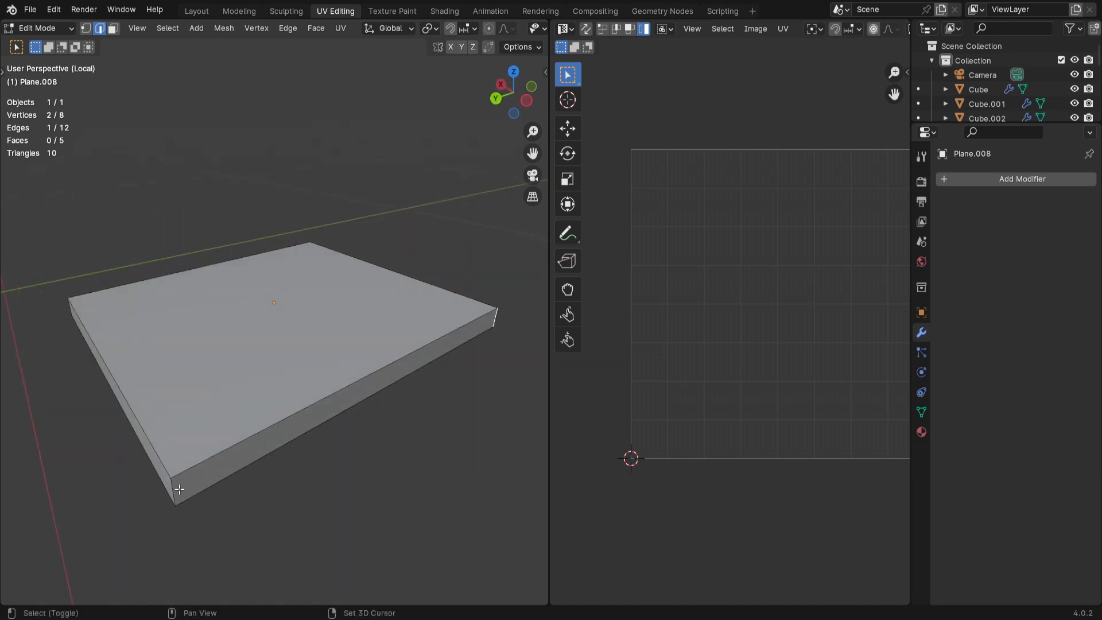
left_click(284, 512)
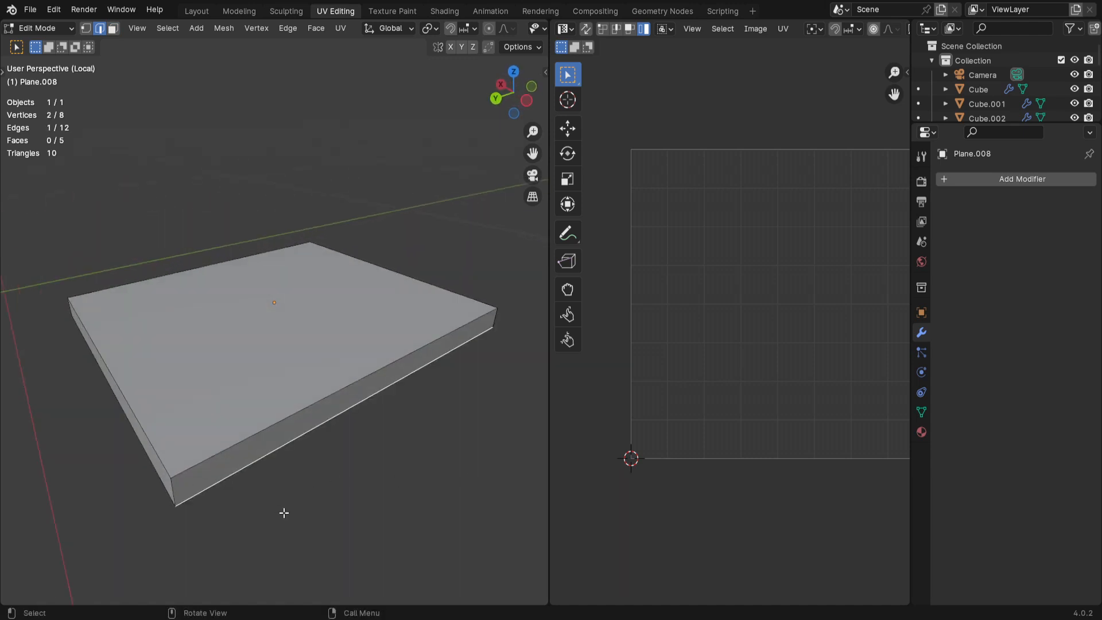
left_click(291, 517)
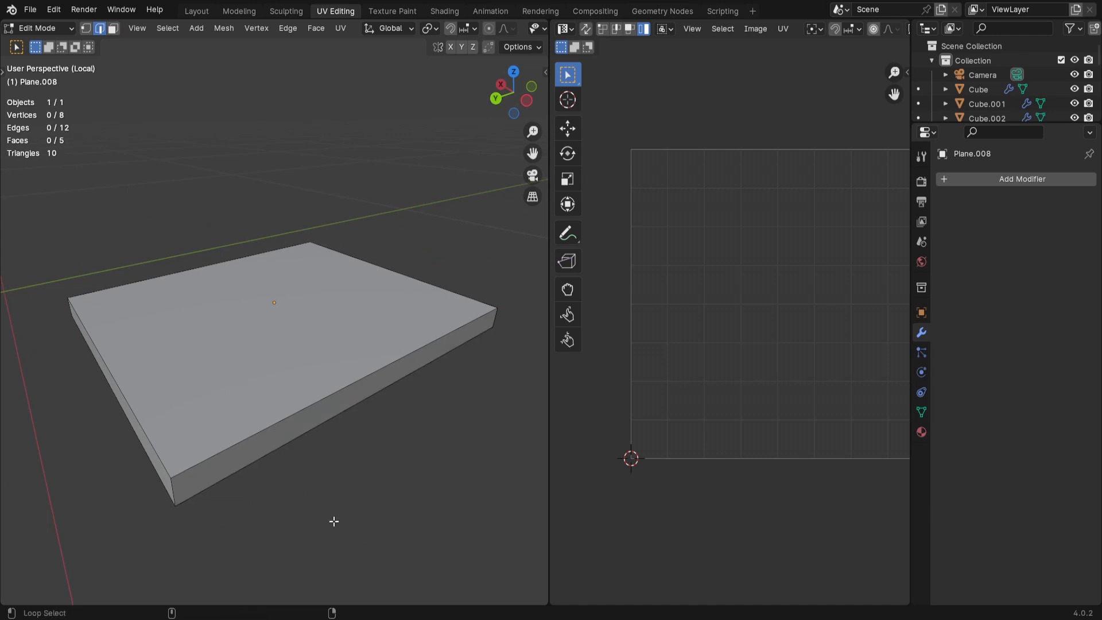
Step: Select the four vertical corner edges of the rug and mark them as seams
middle_click_drag(172, 489, 285, 484)
middle_click_drag(206, 511, 293, 450)
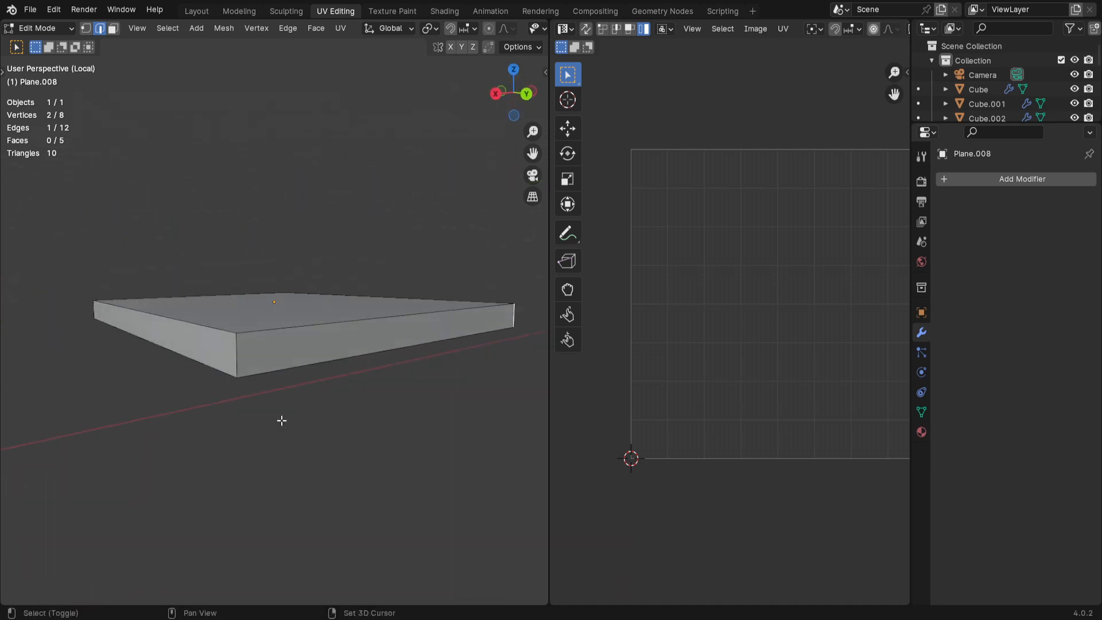
left_click(231, 367, "shift")
middle_click_drag(230, 367, 345, 461)
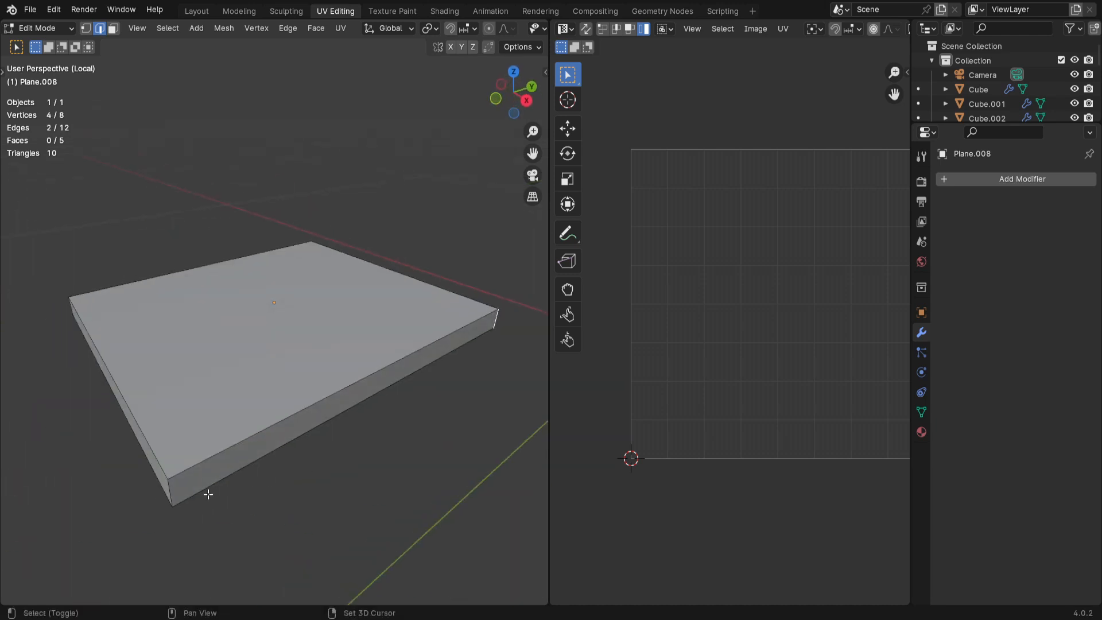
left_click(166, 490, "shift")
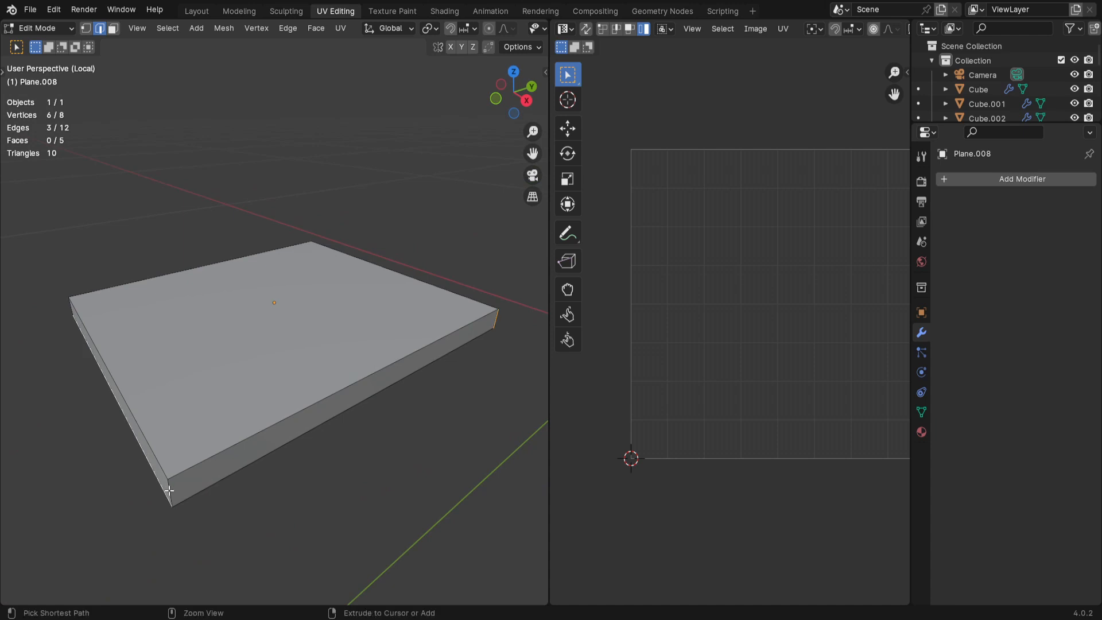
middle_click_drag(177, 544, 335, 535)
left_click(242, 477, "shift")
key("ctrl+e")
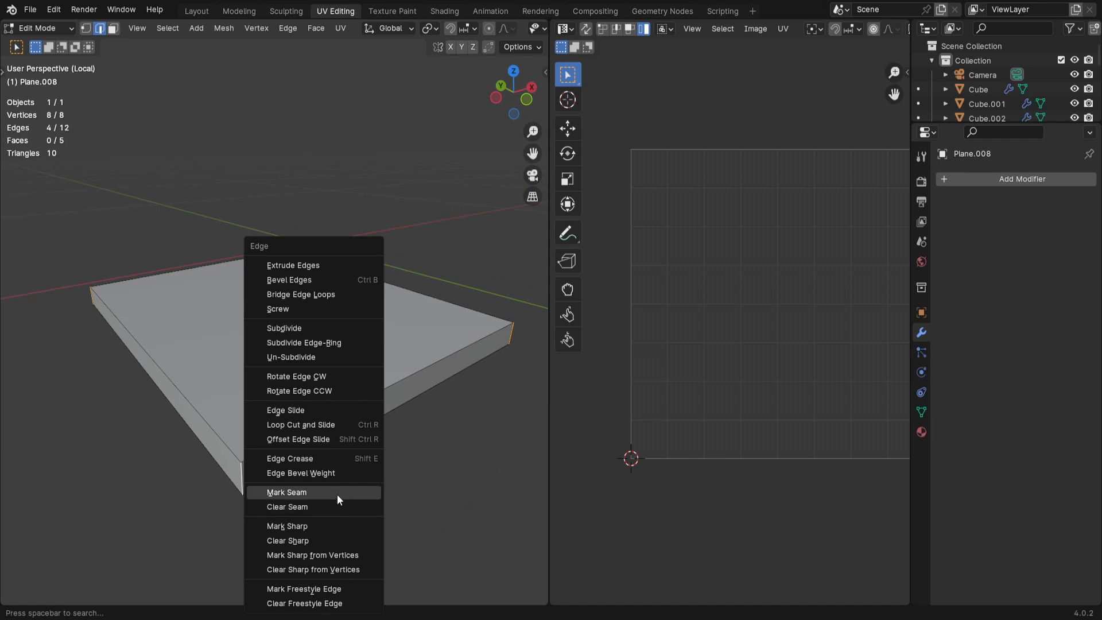
left_click(340, 493)
Step: Select the rug's entire mesh and unwrap it along the marked seams
key("a")
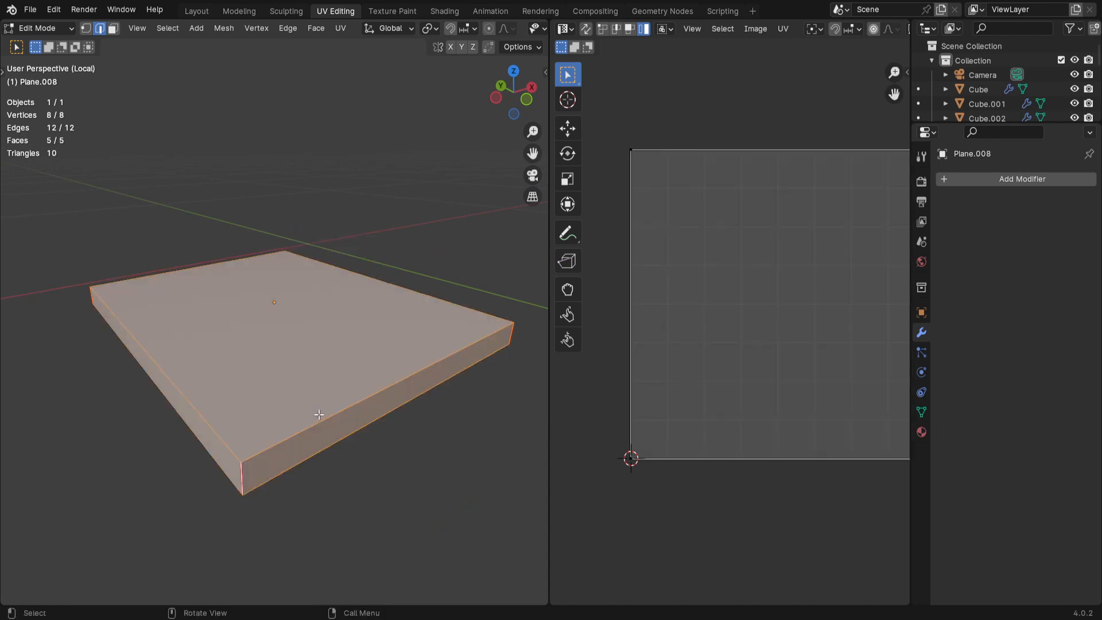
key("u")
left_click(318, 414)
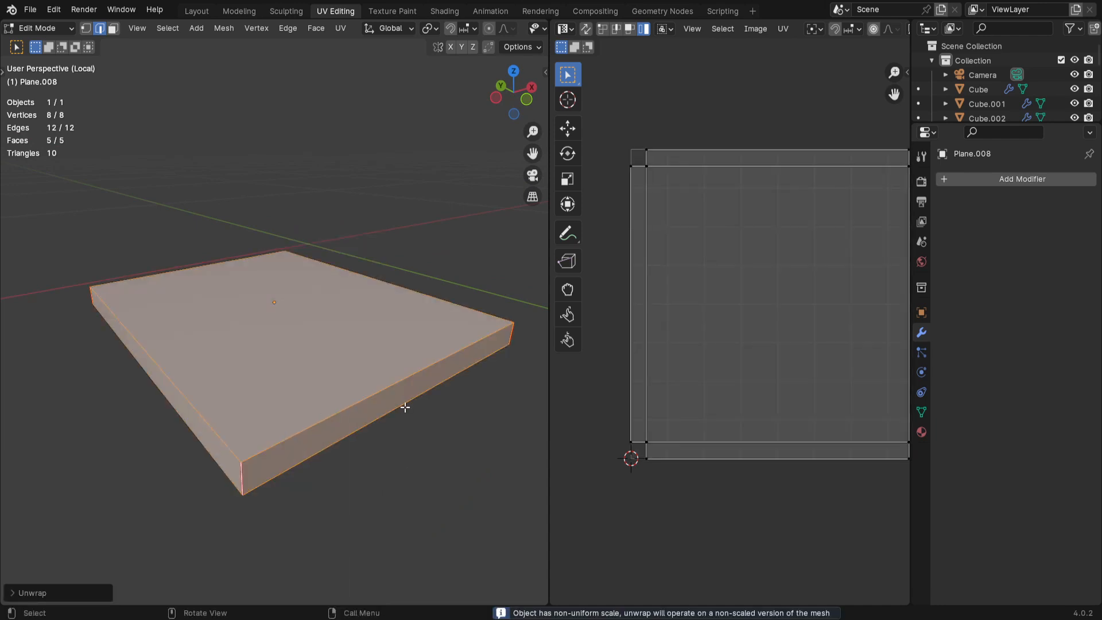
Step: Apply the rug's object transform in Object Mode, unwrap its mesh again and leave Edit Mode
key("Tab")
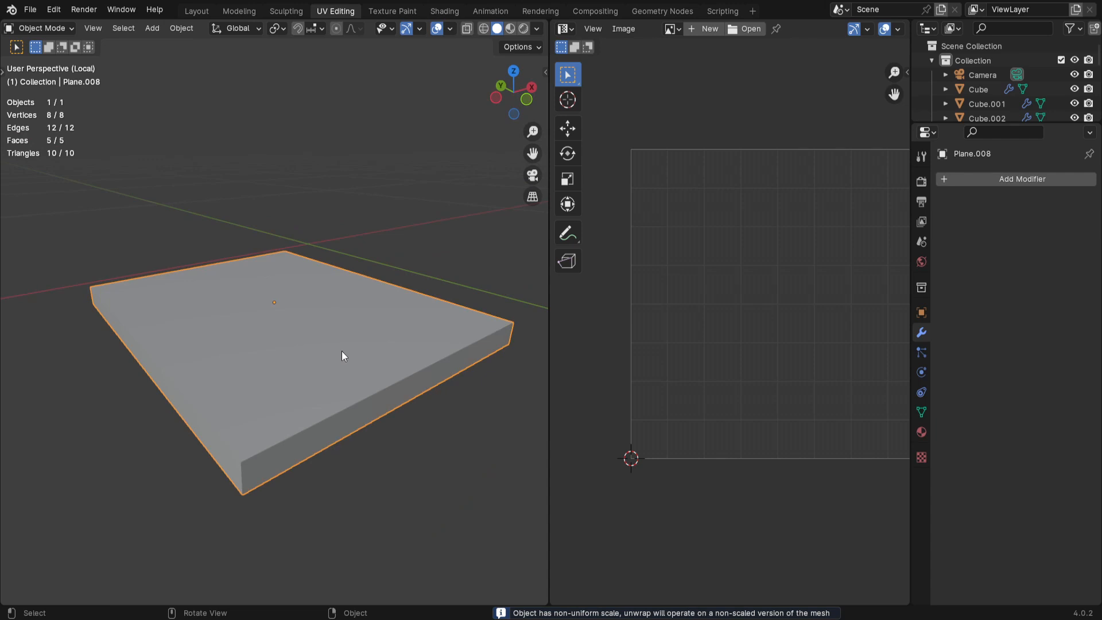
key("ctrl+a")
left_click(342, 352)
key("Tab")
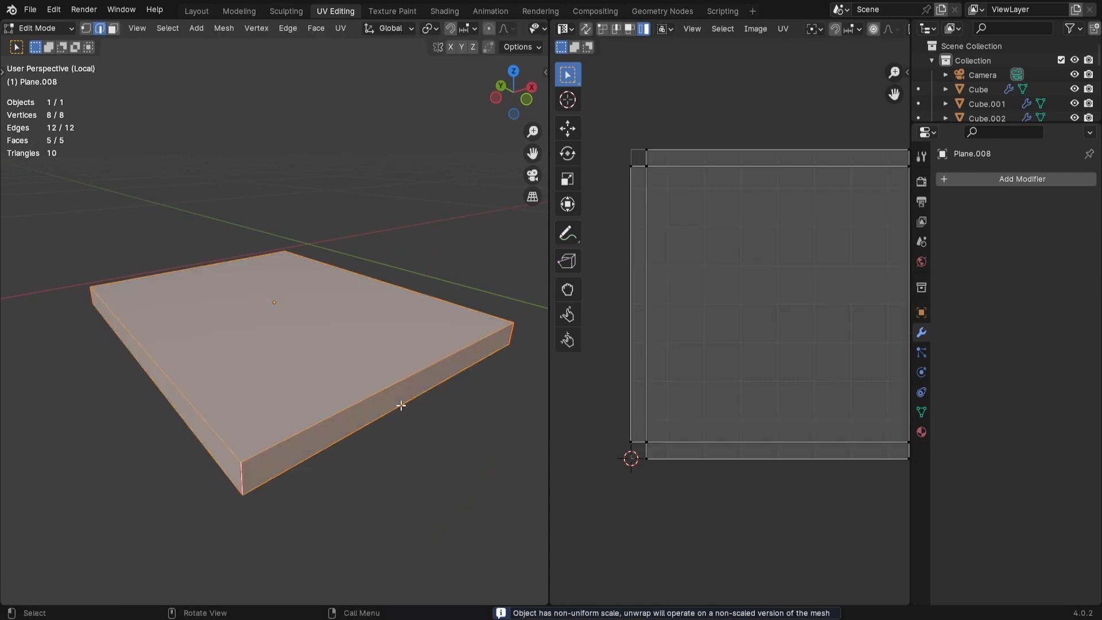
key("u")
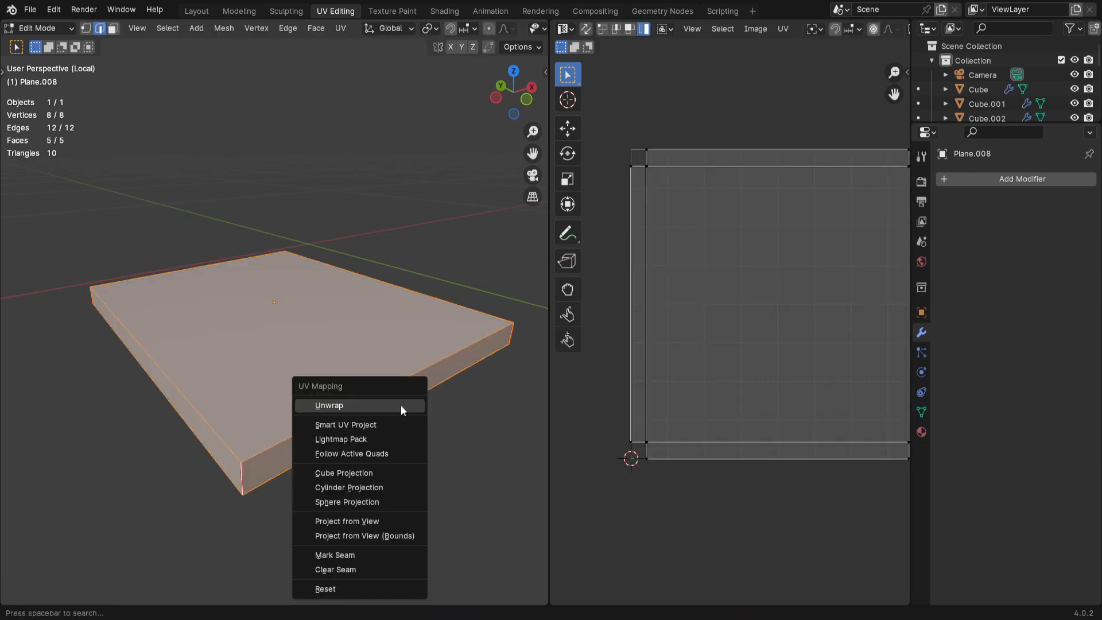
left_click(400, 405)
scroll(337, 377, "down", 3)
middle_click_drag(337, 376, 297, 450)
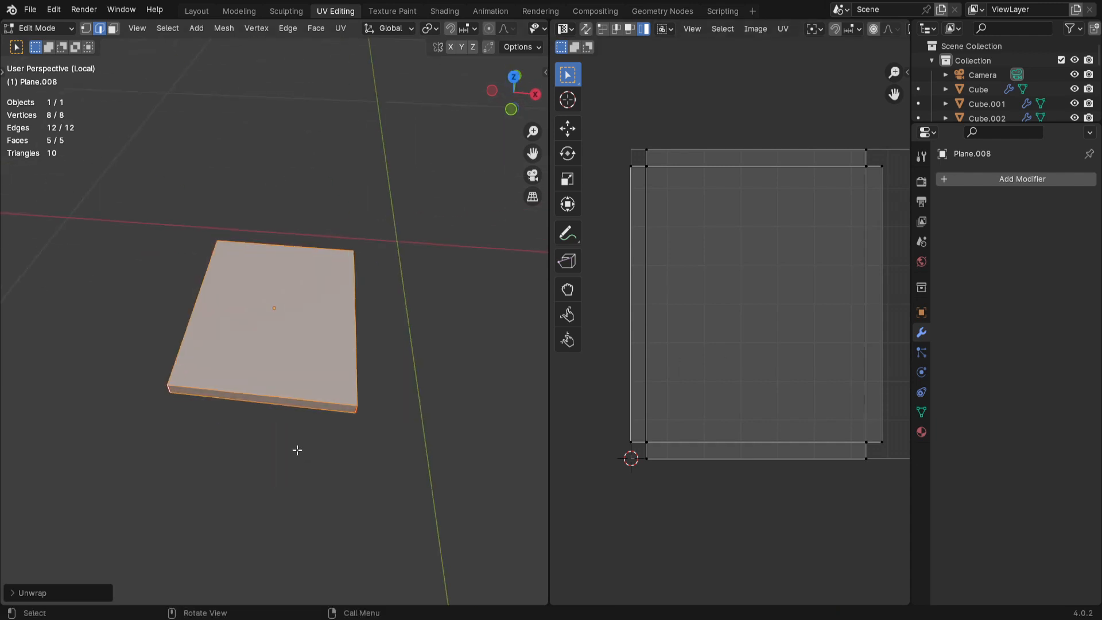
key("Tab")
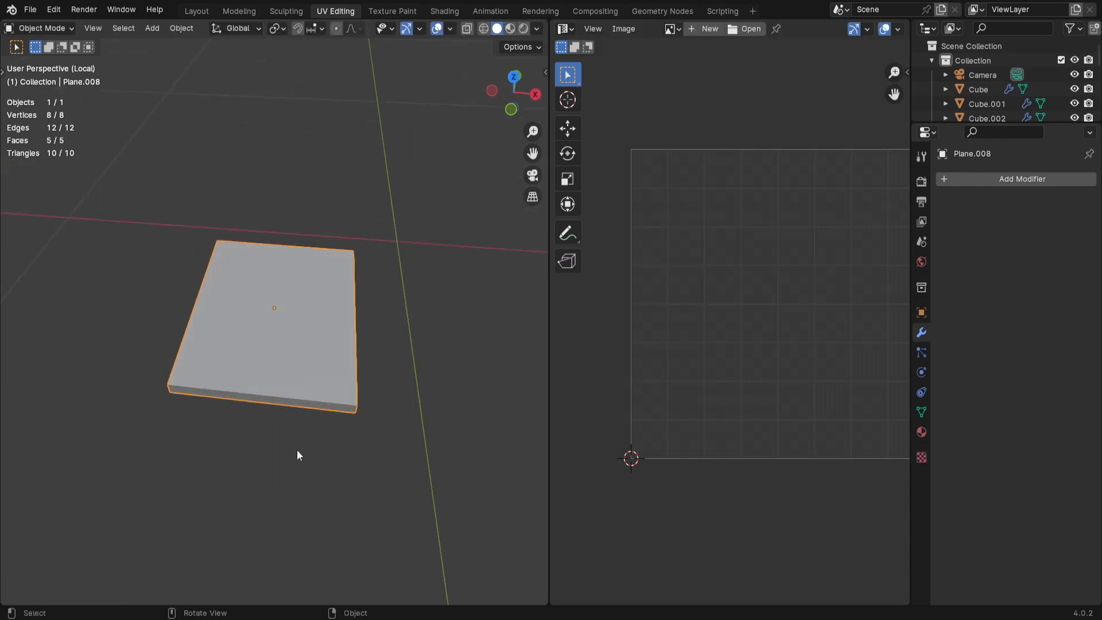
Step: Return to the full scene, select the three picture frames on the wall and isolate them
key("KP_Divide")
mouse_move(297, 449)
middle_mouse_down()
mouse_move(308, 448)
mouse_move(288, 438)
middle_mouse_up()
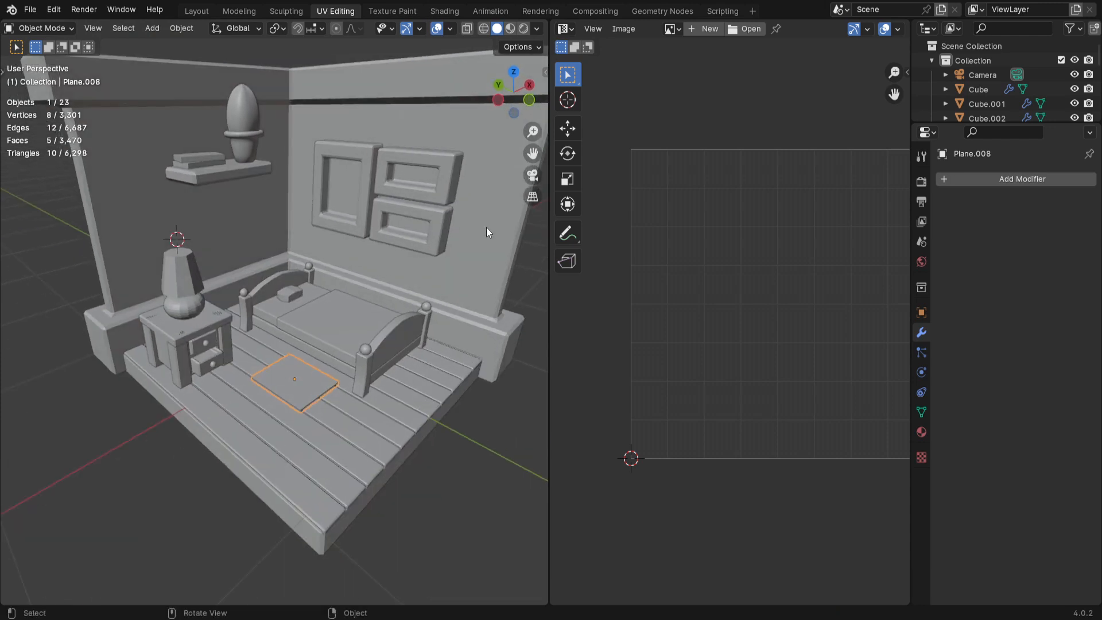
left_click(357, 220)
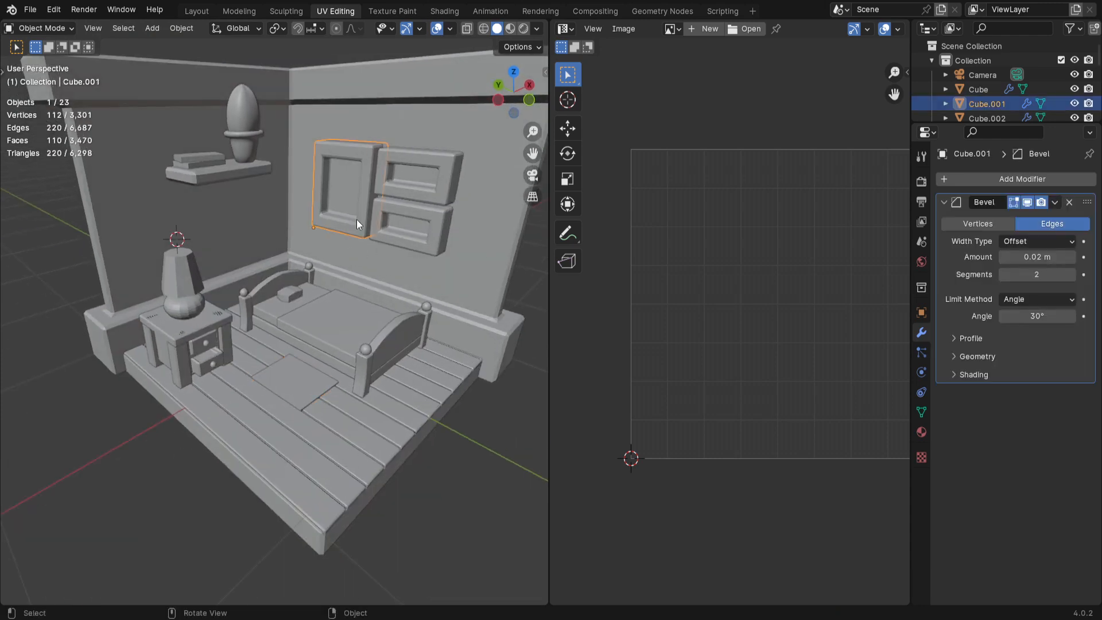
left_click(402, 184, "shift")
left_click(399, 223, "shift")
key("KP_Divide")
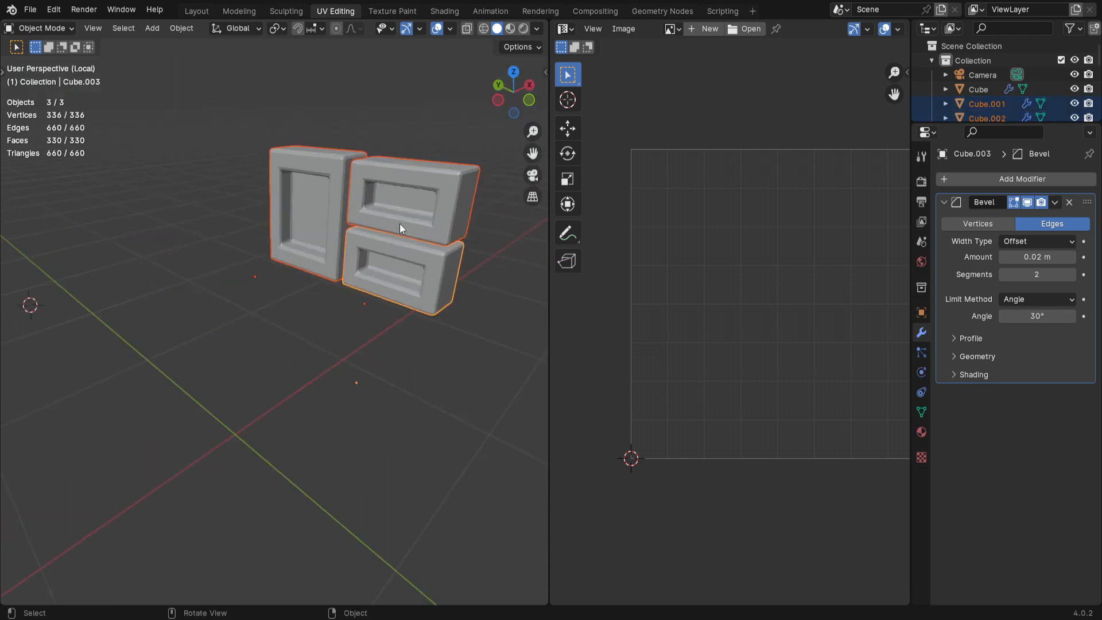
Step: Examine the fronts, backs and Bevel modifiers of the three picture frames one by one
middle_click_drag(400, 222, 322, 438)
left_click(353, 436)
left_click(159, 310)
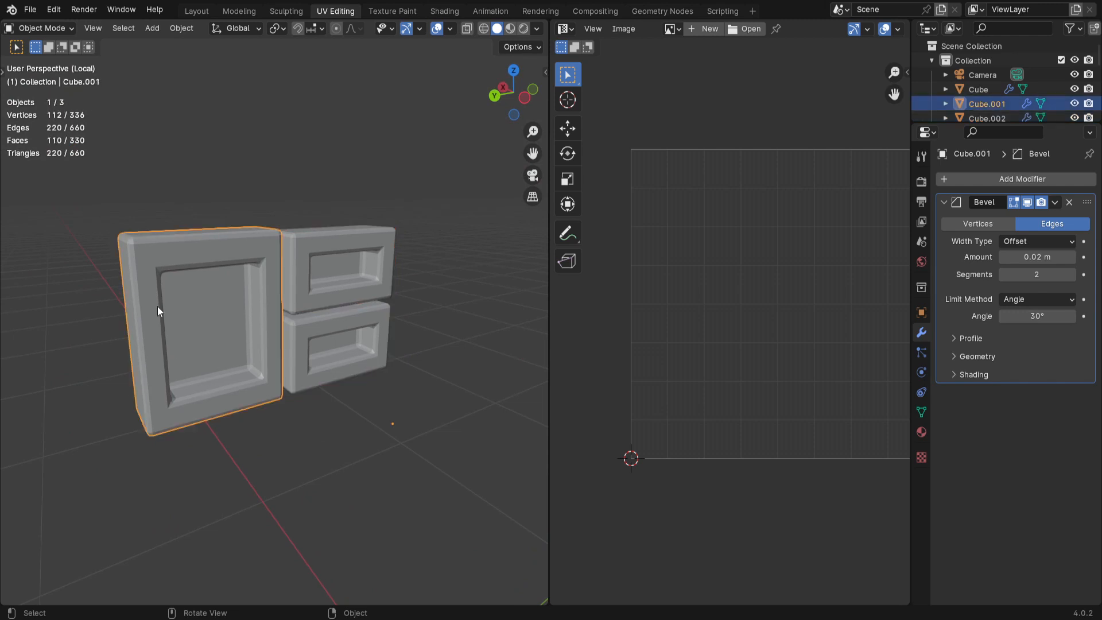
middle_click_drag(161, 353, 301, 386)
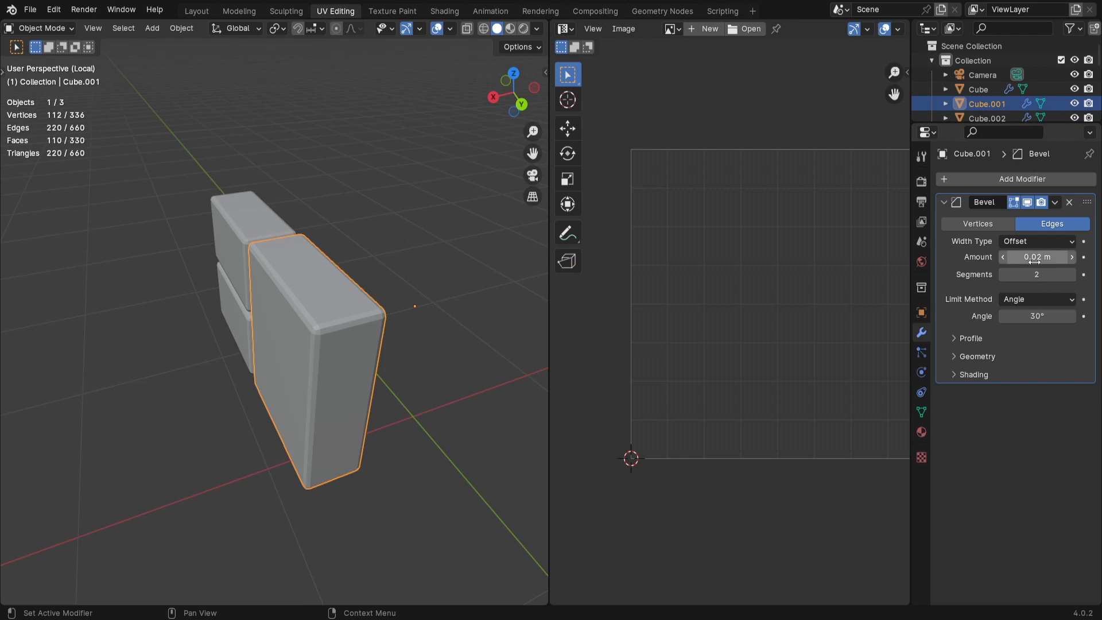
middle_click_drag(387, 467, 157, 482)
left_click(367, 315)
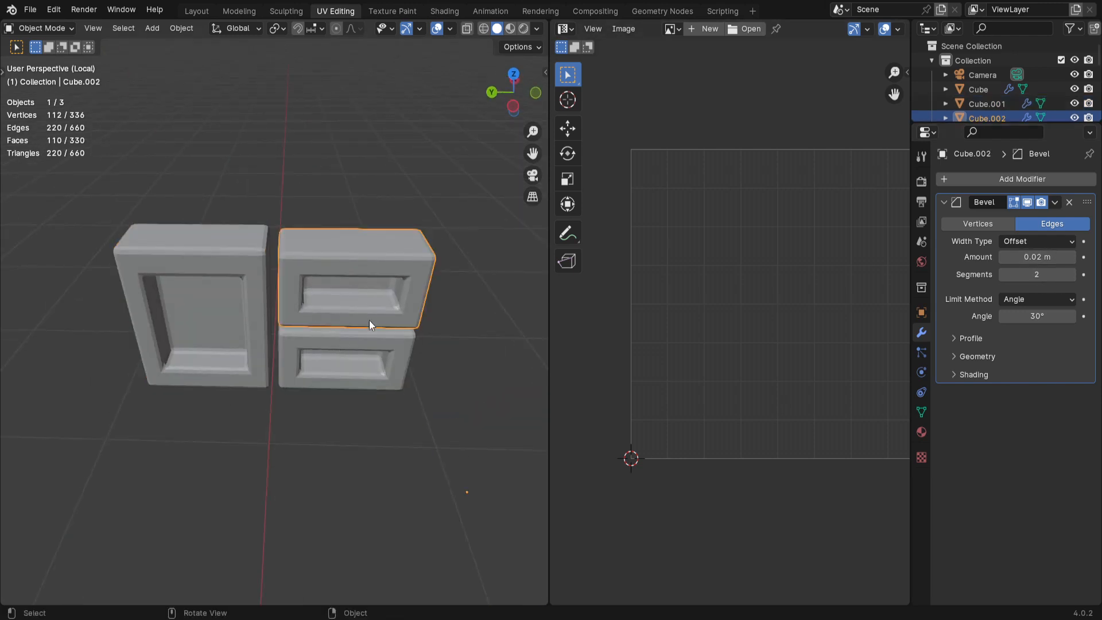
left_click(364, 349)
middle_click_drag(185, 439, 339, 381)
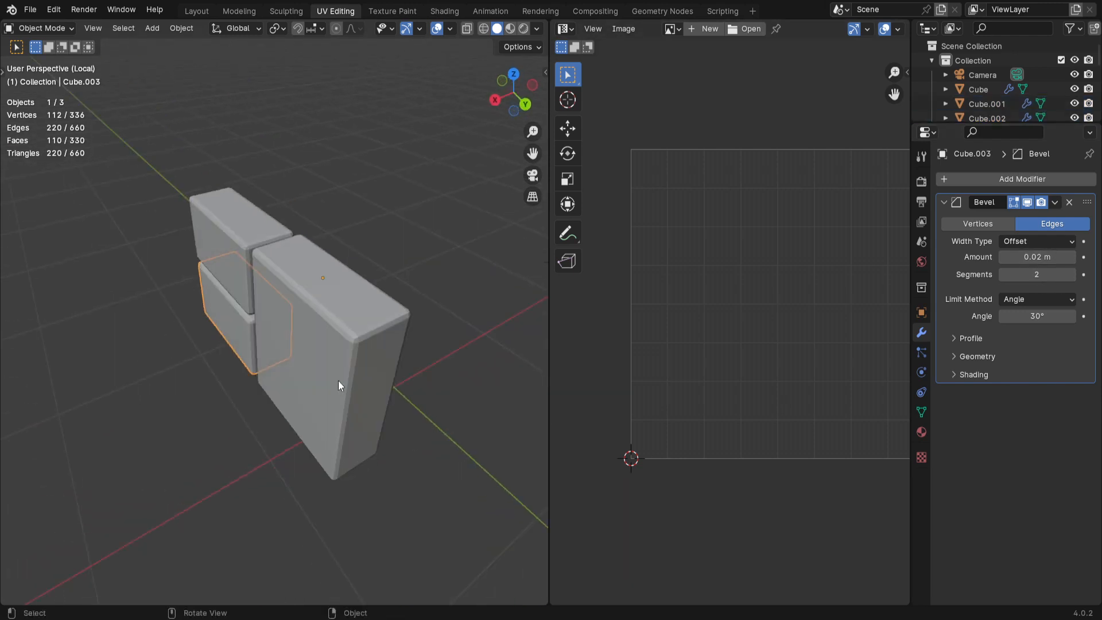
Step: Delete the hidden back face of the large picture frame in Edit Mode
left_click(380, 428)
key("Tab")
left_click(304, 354)
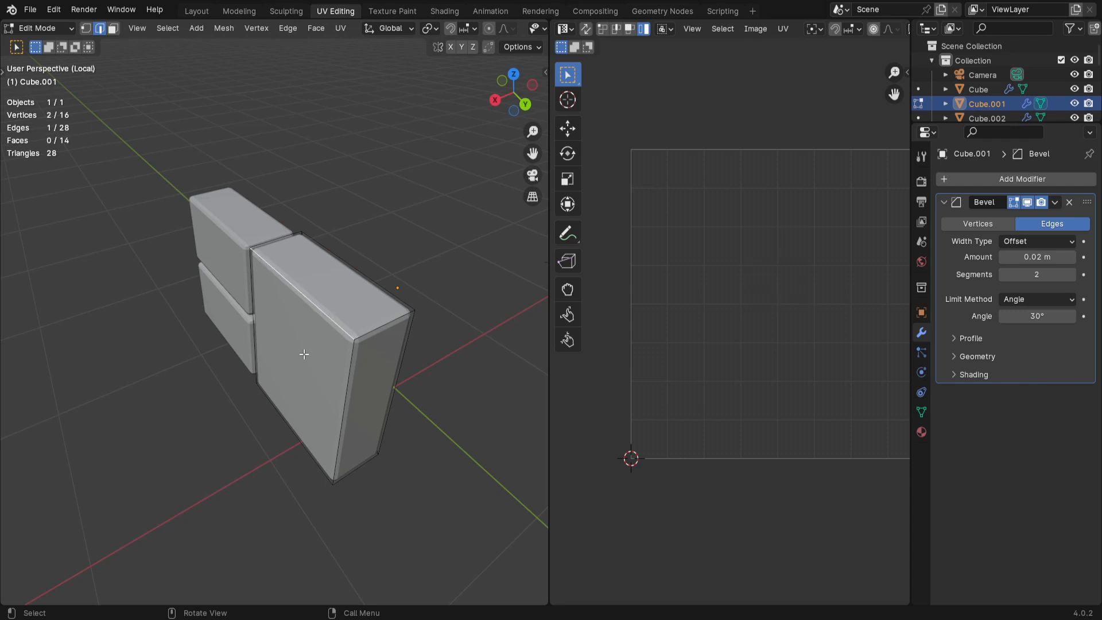
key("3")
left_click(301, 353)
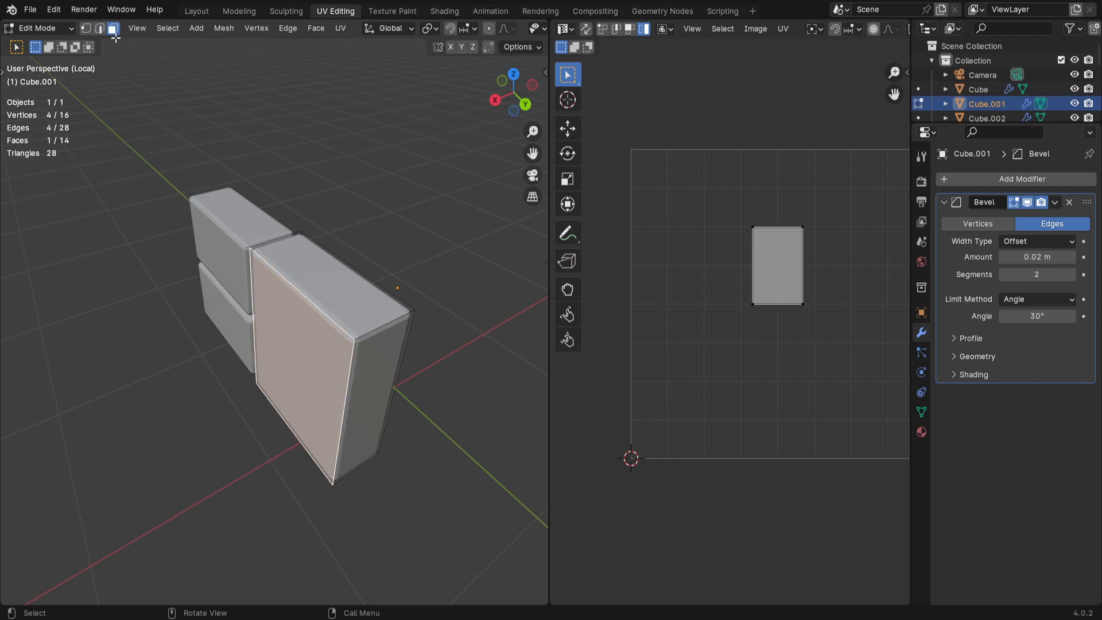
key("x")
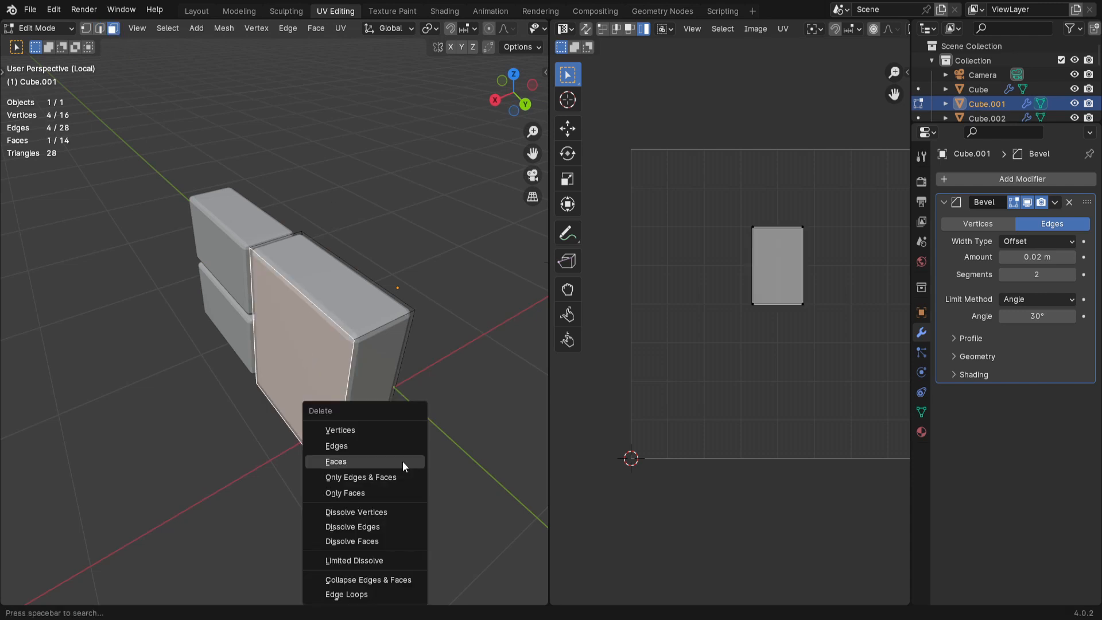
left_click(401, 461)
Step: In edge select mode, select the depth edge, front diagonal and inner recess edge at the large picture frame's upper-left corner
middle_click_drag(302, 401, 287, 469)
key("2")
left_click(270, 326)
mouse_move(352, 508)
middle_mouse_down()
mouse_move(325, 490)
mouse_move(322, 473)
mouse_move(337, 501)
middle_mouse_up()
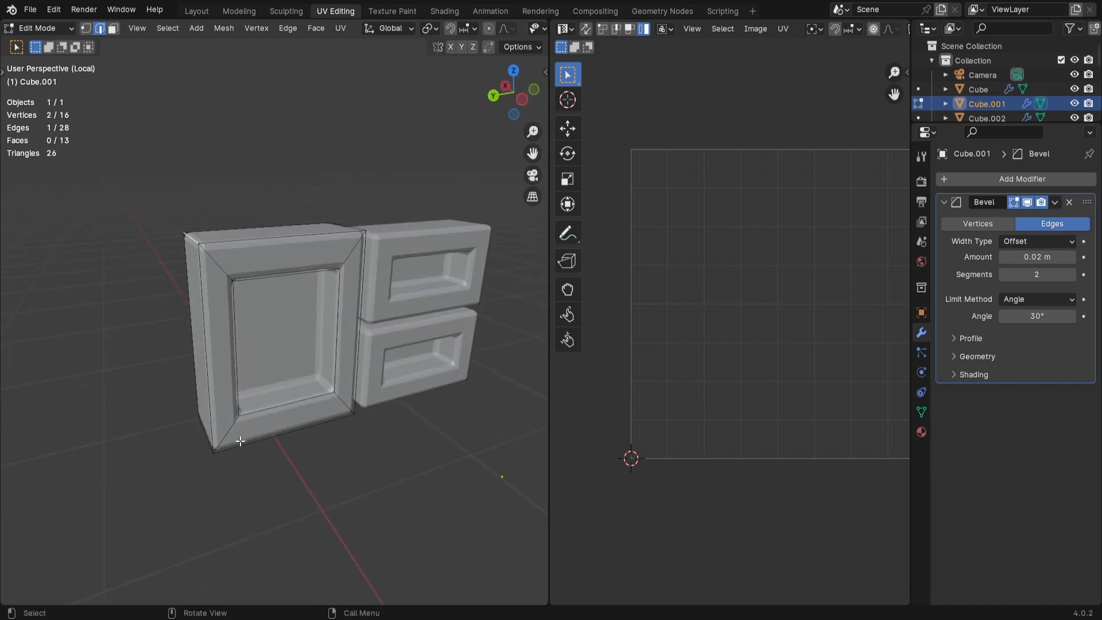
middle_click_drag(241, 441, 315, 290)
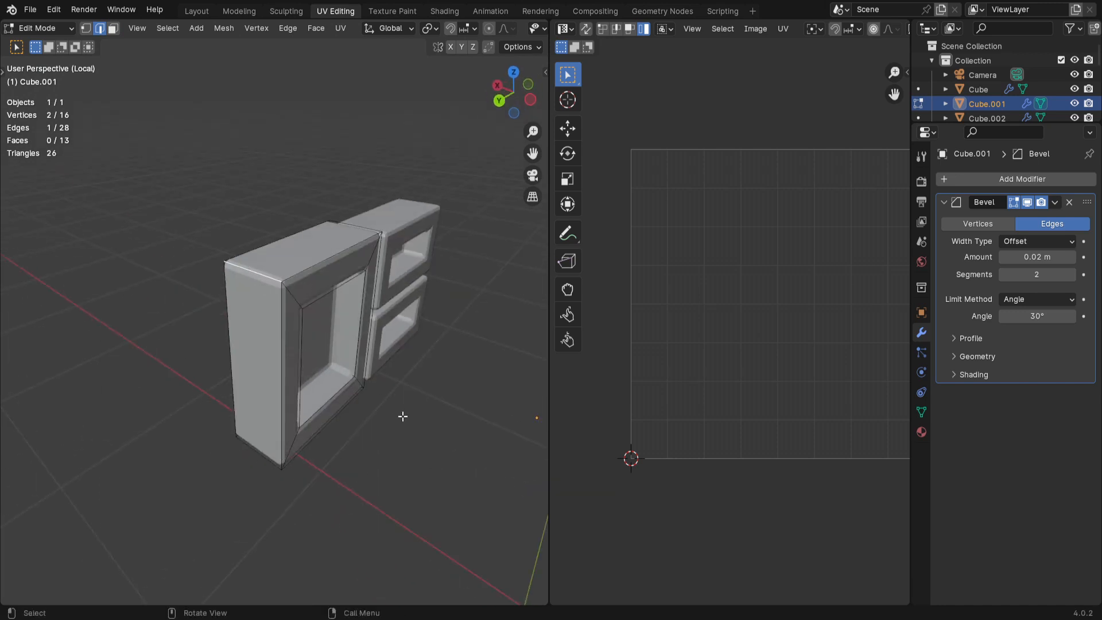
middle_click_drag(402, 416, 223, 334)
left_click(213, 279, "shift")
middle_click_drag(408, 413, 352, 453, "shift")
middle_click_drag(202, 285, 327, 376)
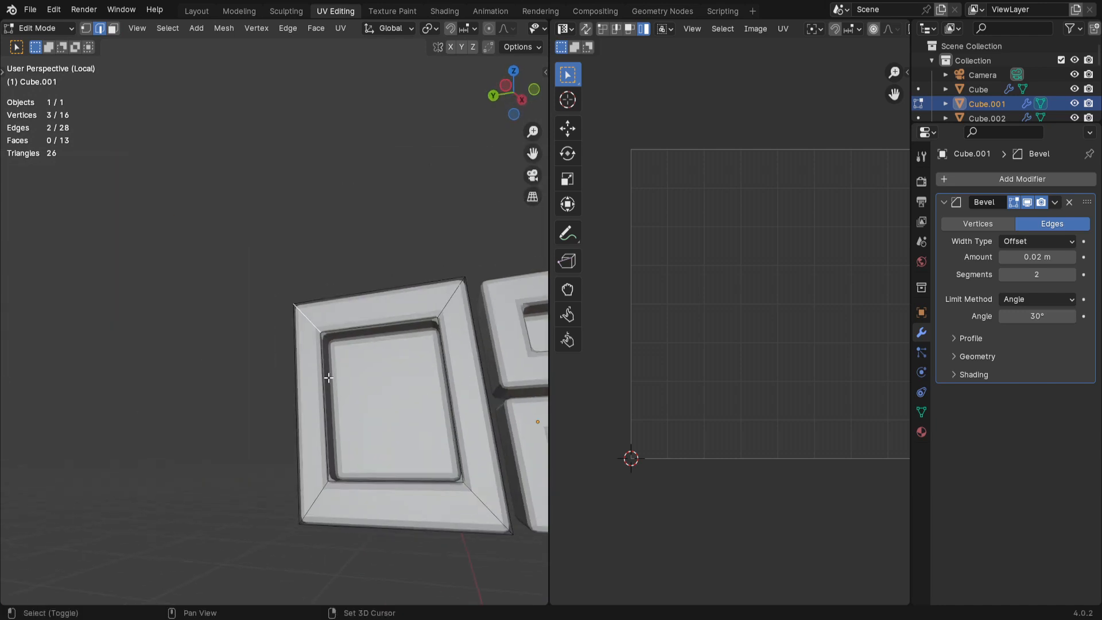
scroll(280, 350, "up", 8)
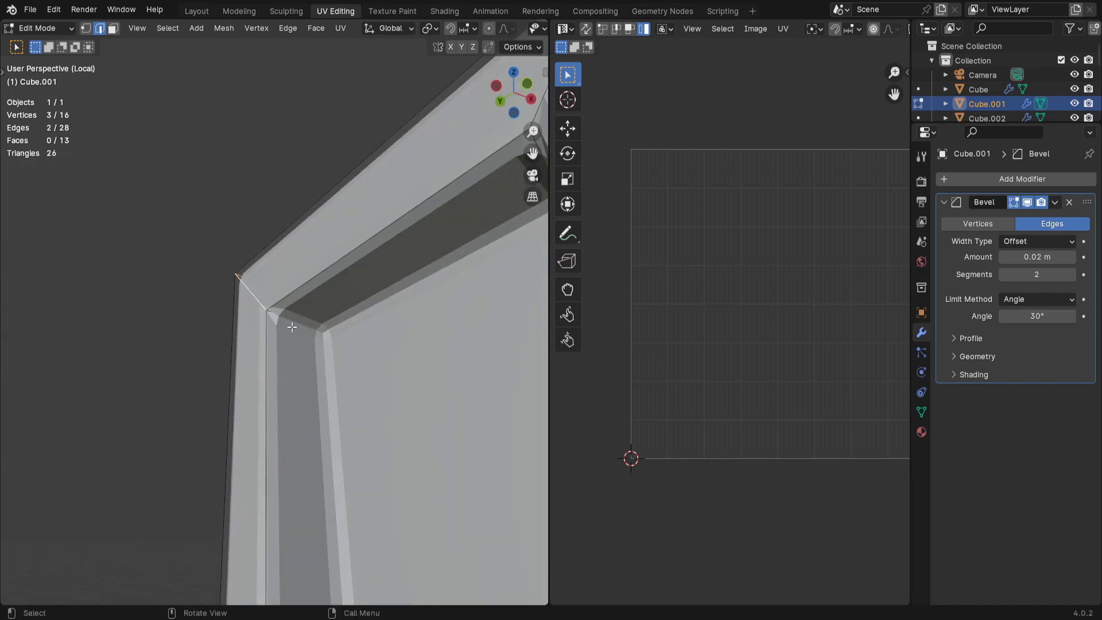
scroll(287, 402, "down", 6)
middle_click_drag(292, 467, 413, 514)
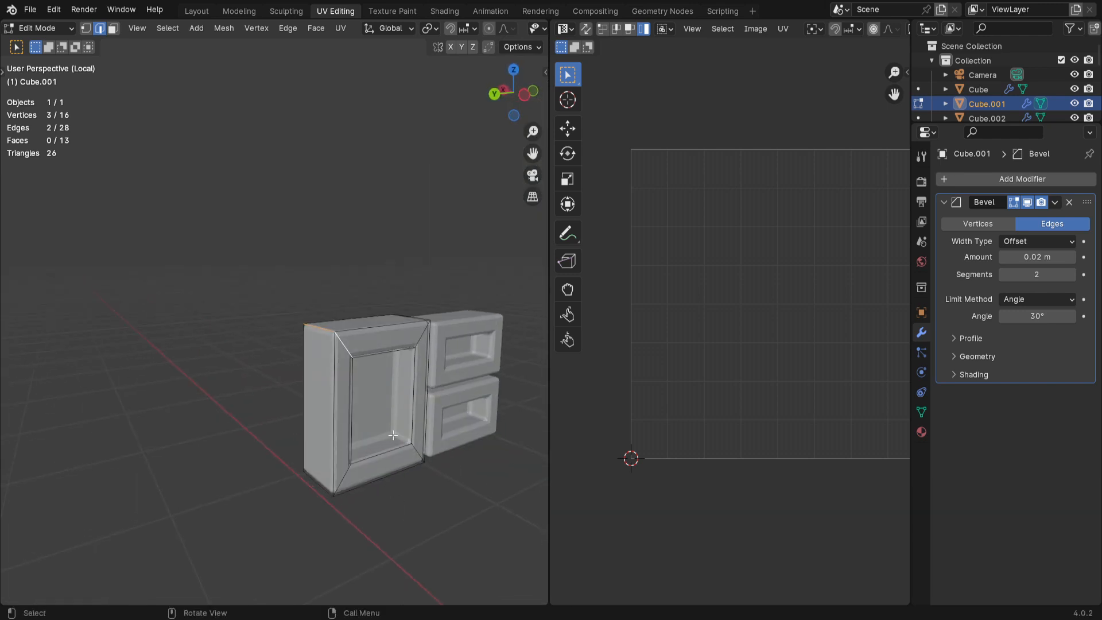
left_click(341, 340, "alt+shift")
left_click(340, 341, "alt+shift")
Step: Inspect the selected corner edges of the large frame up close, with X-ray switched on temporarily
middle_click_drag(451, 478, 370, 408)
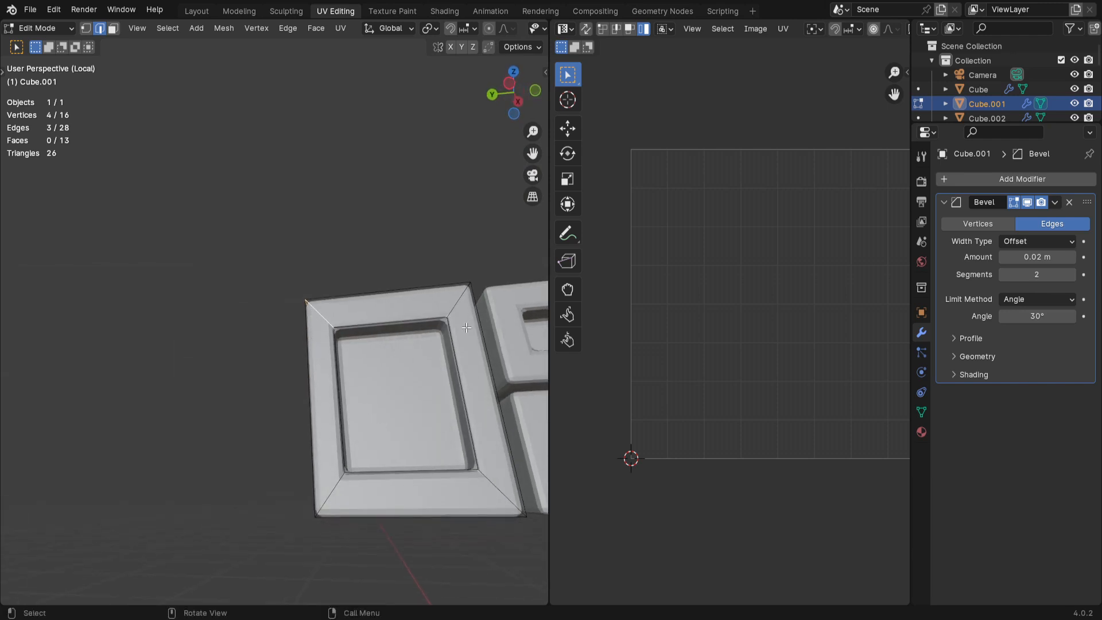
middle_click_drag(361, 367, 335, 419)
scroll(338, 414, "up", 4)
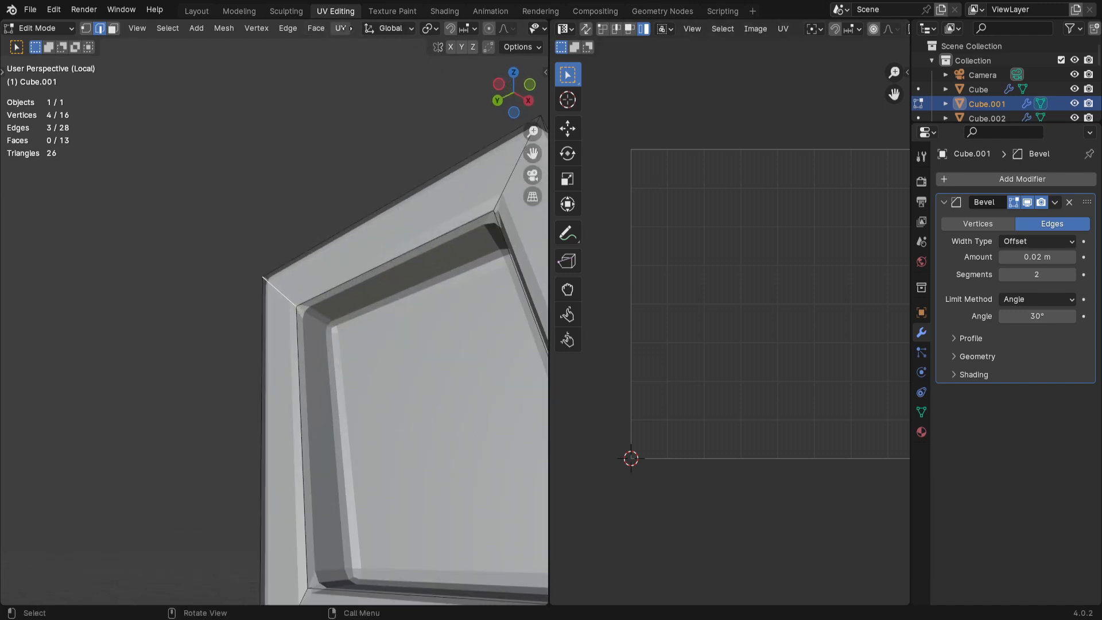
scroll(347, 29, "down", 5)
left_click(467, 29)
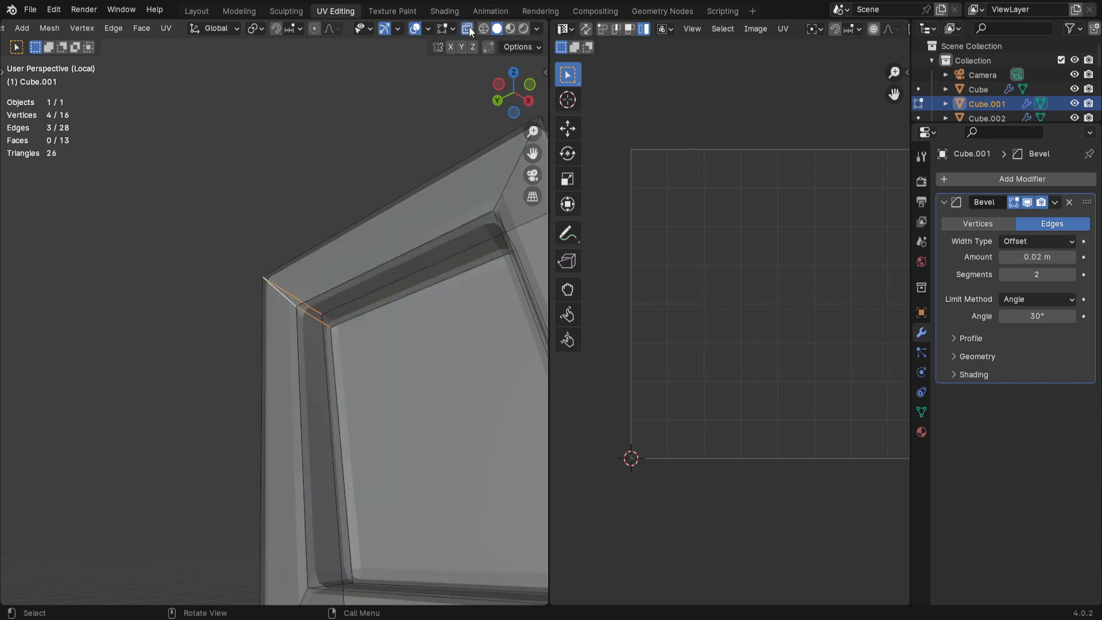
middle_click_drag(433, 123, 319, 336)
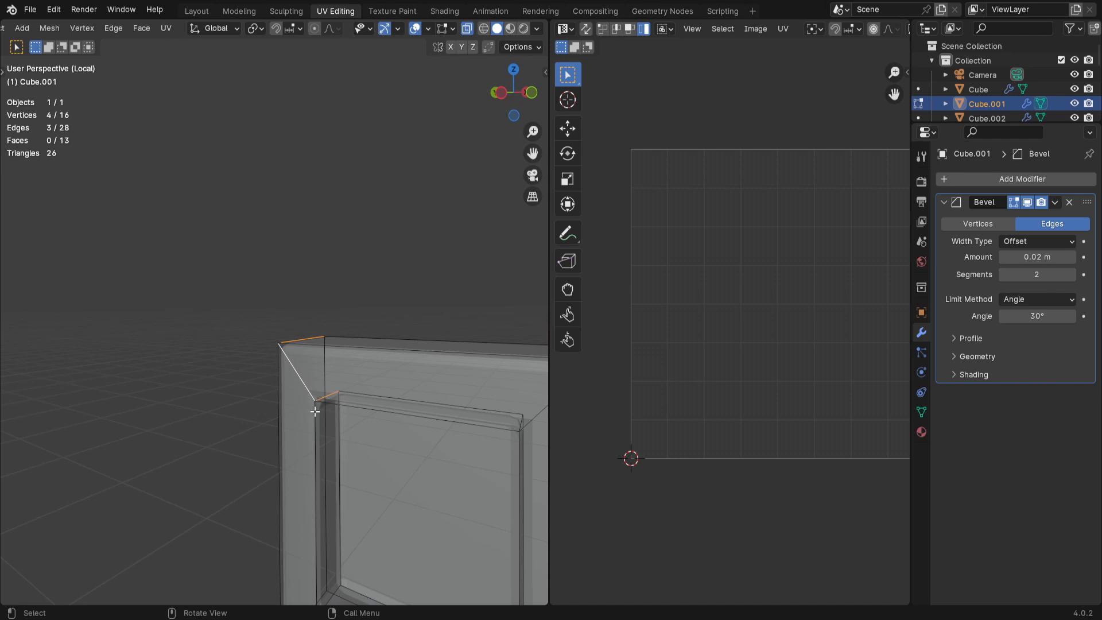
left_click(468, 29)
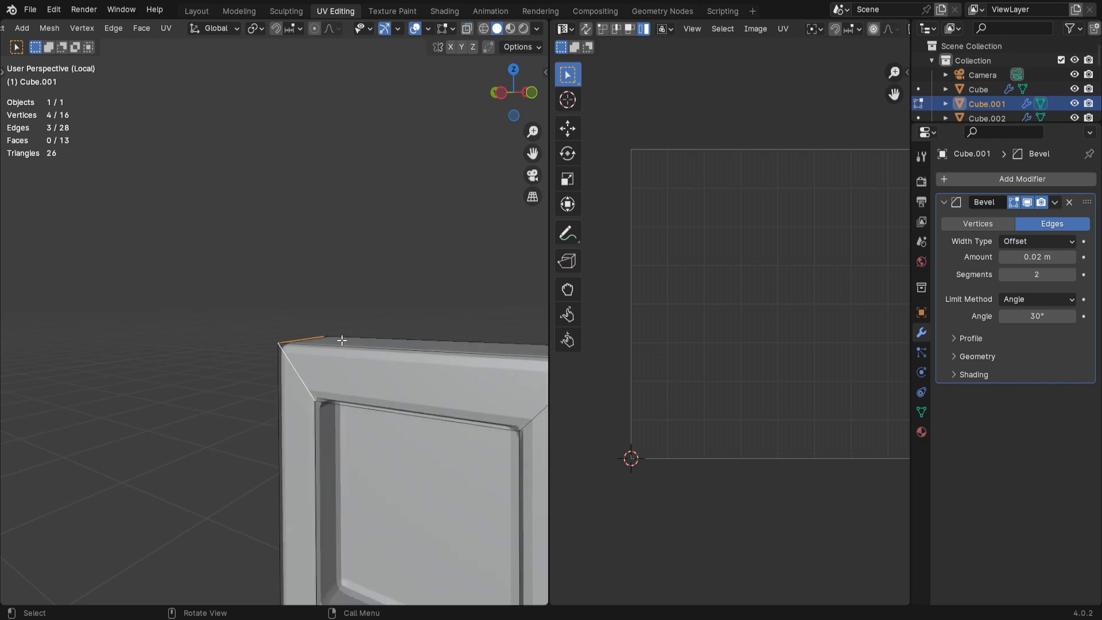
Step: Add the edge loops at the large frame's other three corners to the selection and mark all of them as seams
scroll(293, 334, "down", 4)
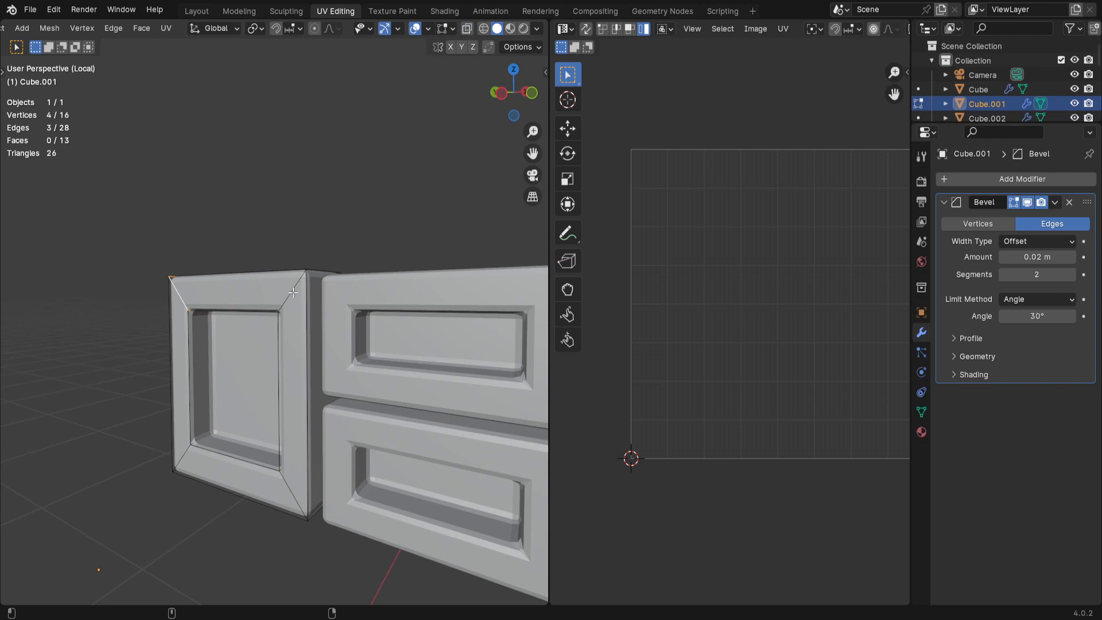
middle_click_drag(293, 293, 301, 343)
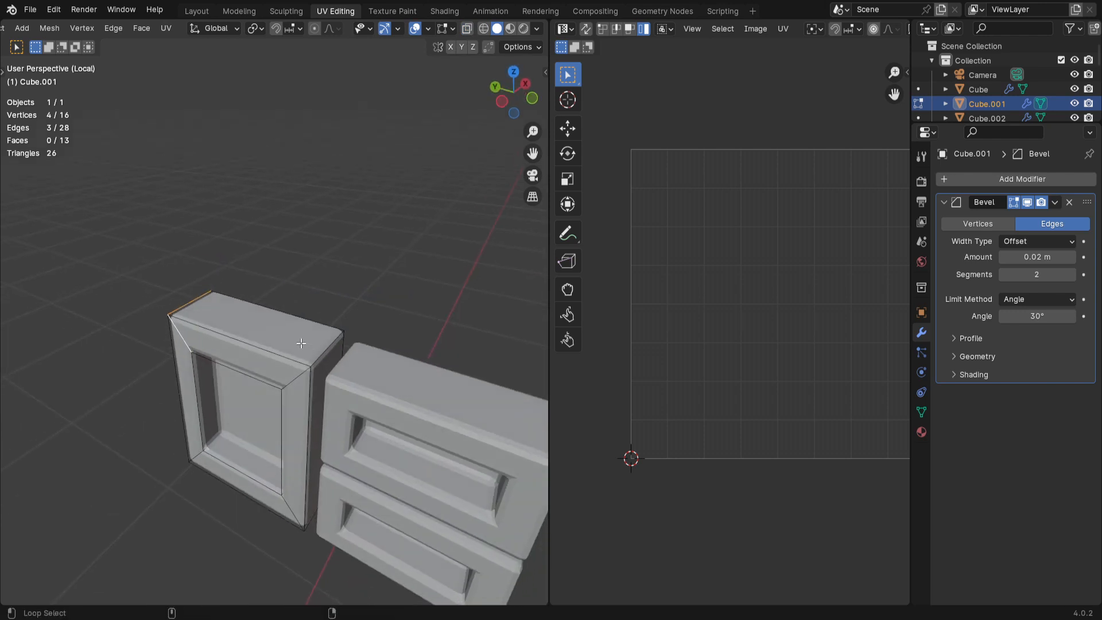
left_click(325, 346, "alt+shift")
middle_click_drag(304, 490, 344, 423)
left_click(325, 416, "alt+shift")
middle_click_drag(369, 518, 243, 499)
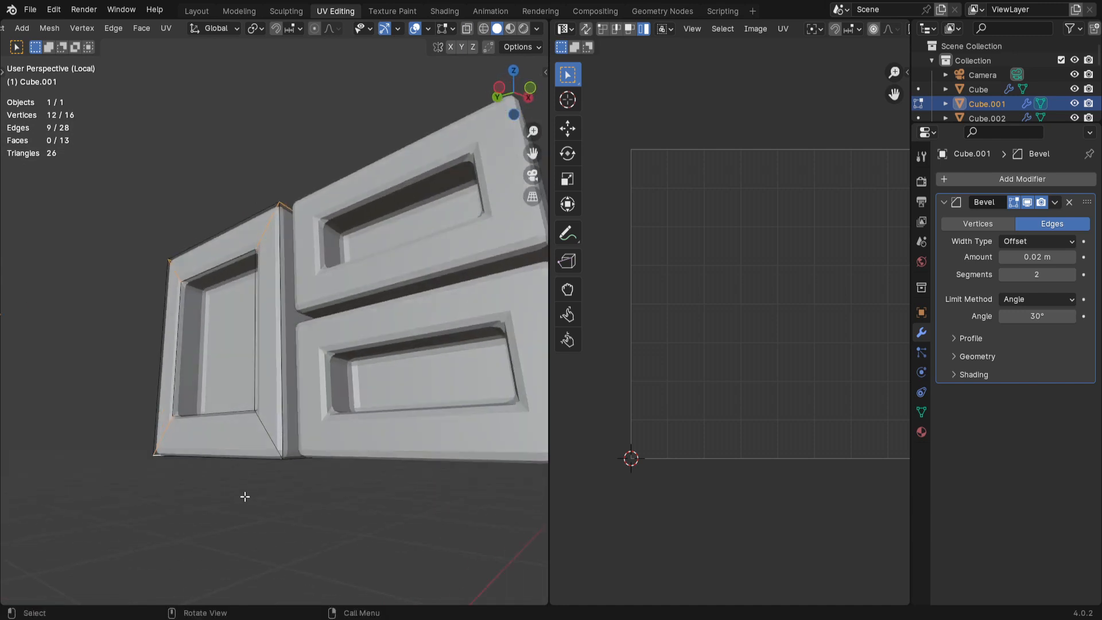
left_click(264, 431, "alt+shift")
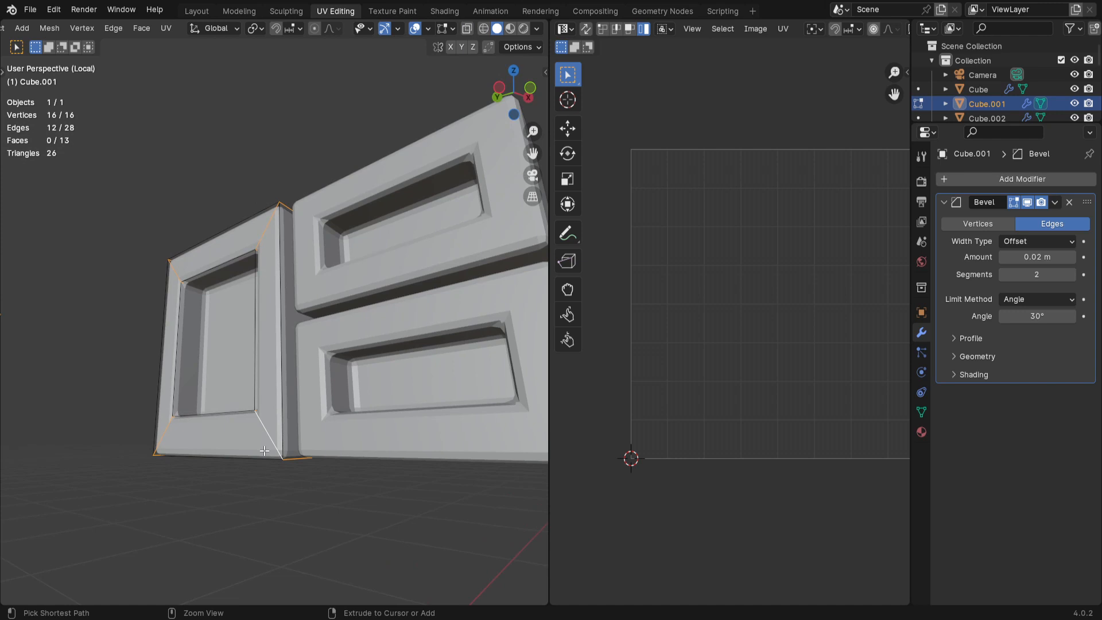
key("ctrl+e")
left_click(263, 450)
Step: Select the large frame's entire mesh and unwrap it
scroll(252, 489, "down", 4)
middle_click_drag(252, 489, 367, 516)
key("Tab")
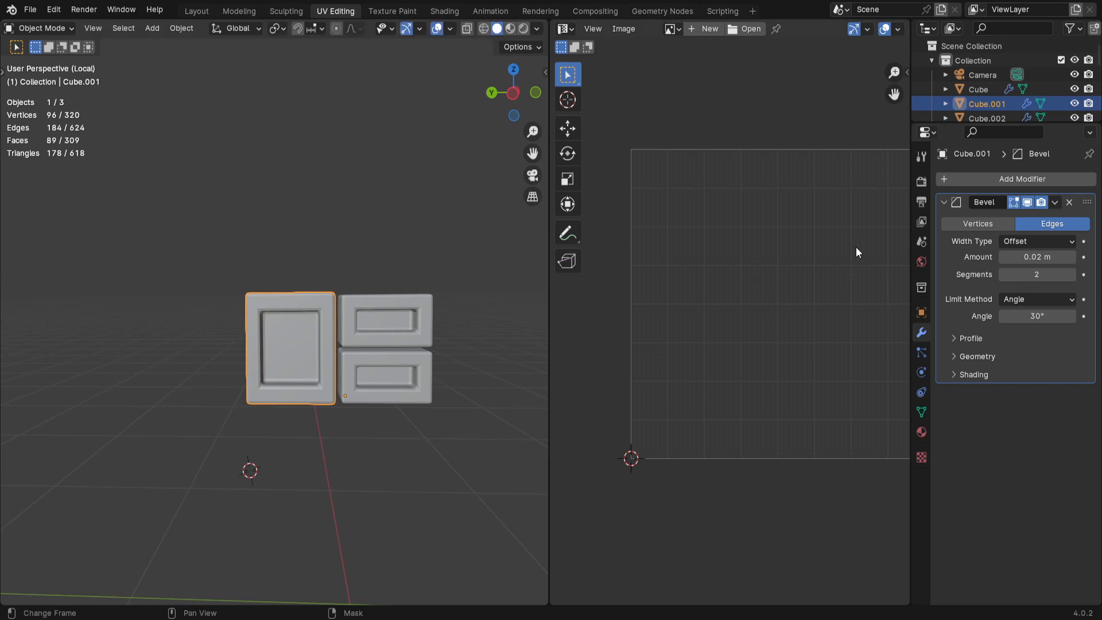
key("Tab")
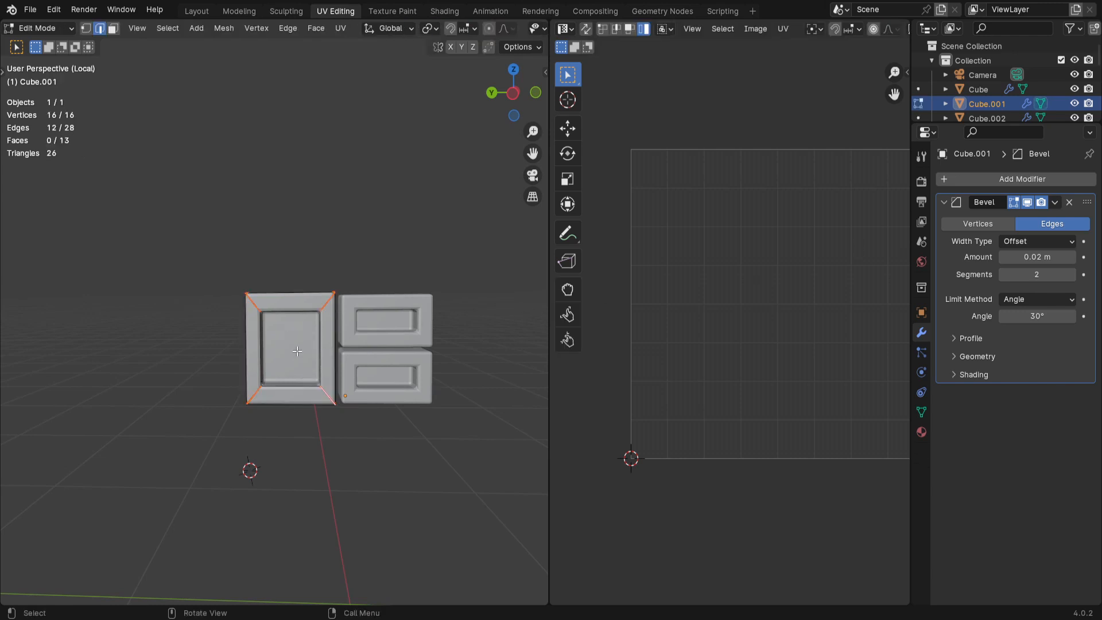
key("a")
key("u")
left_click(297, 351)
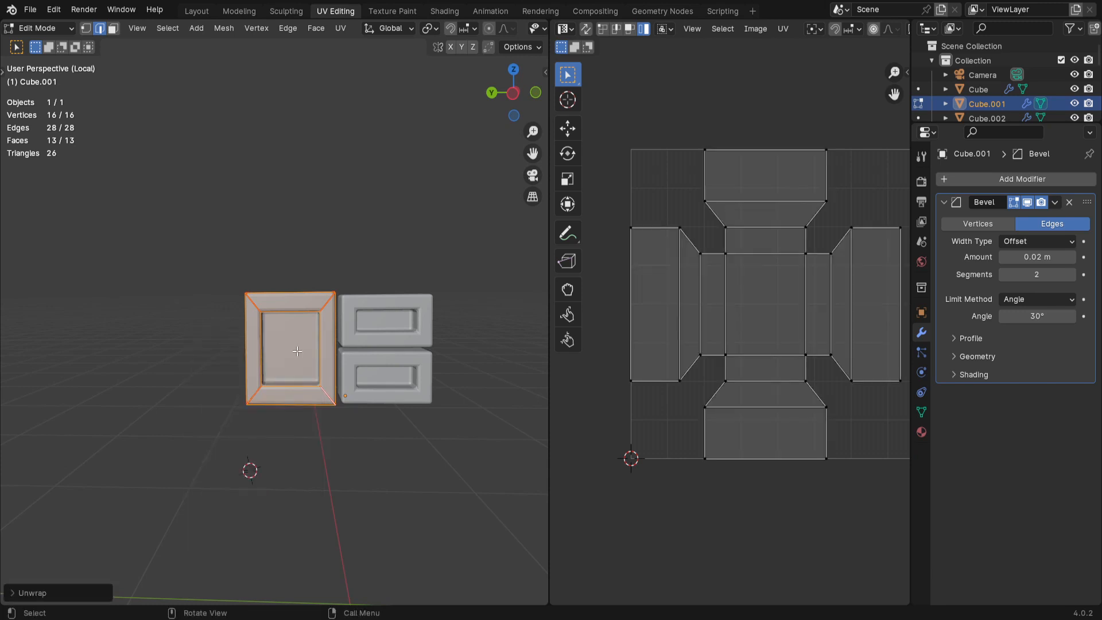
Step: Leave the large frame's Edit Mode, select both small frames and delete their hidden back faces together
key("Tab")
left_click(374, 325)
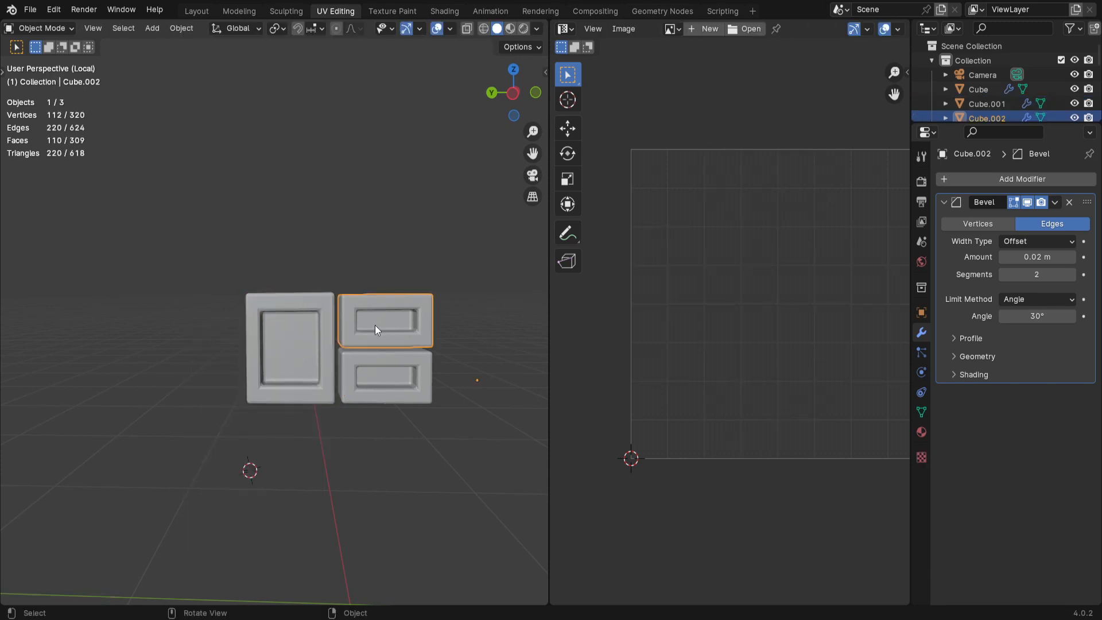
middle_click_drag(285, 414, 223, 356)
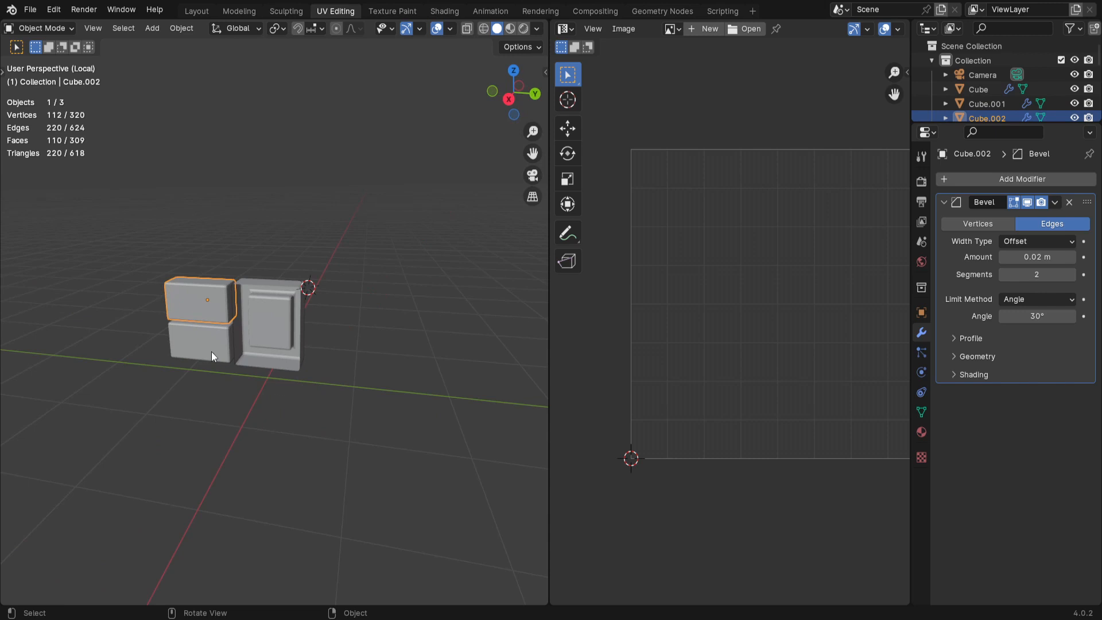
left_click(199, 336, "shift")
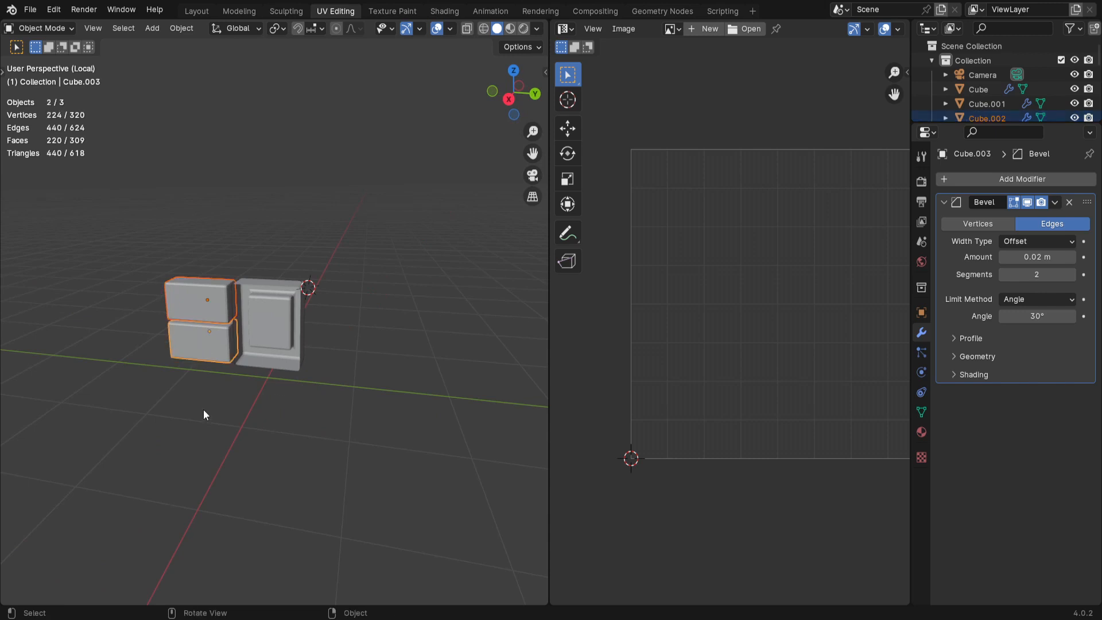
key("Tab")
key("3")
left_click(200, 300)
left_click(207, 350, "shift")
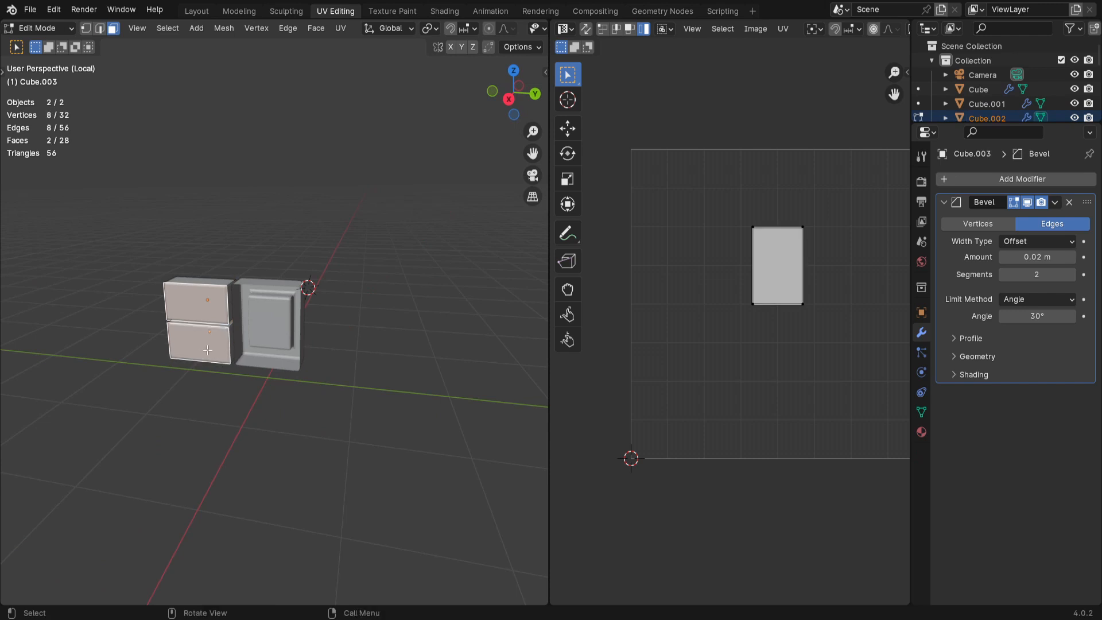
key("x")
left_click(208, 349)
Step: Reopen both small frames in Edit Mode with edge selection active and inspect their fronts and open backs
middle_click_drag(173, 436, 411, 461)
key("Tab")
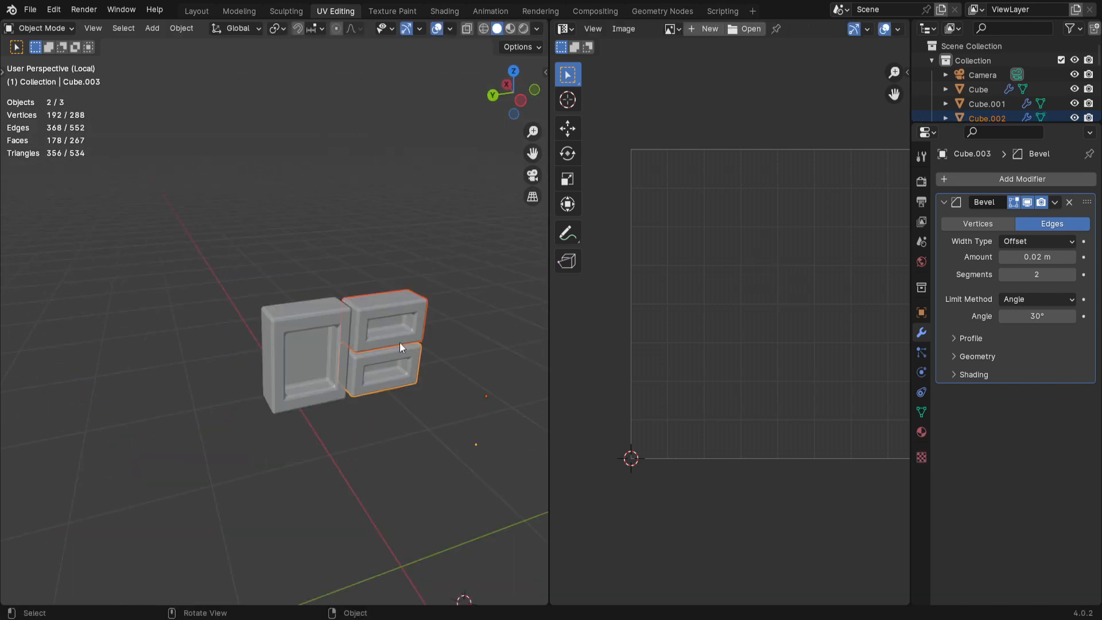
key("Tab")
middle_click_drag(400, 344, 448, 418)
key("2")
middle_click_drag(300, 445, 509, 445)
middle_click_drag(303, 418, 184, 279)
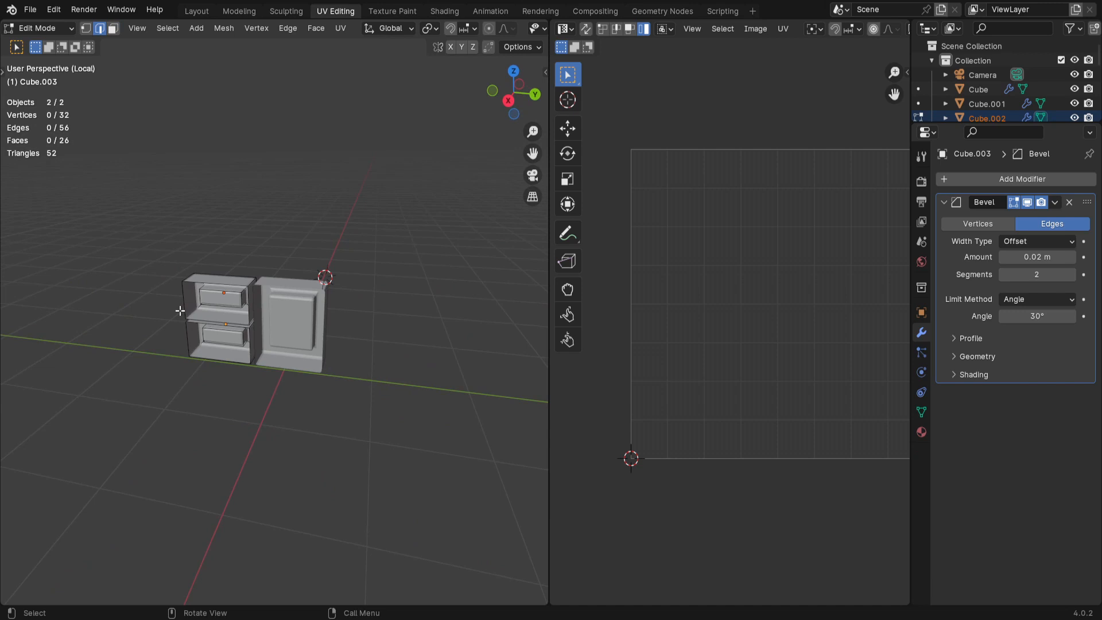
middle_click_drag(309, 383, 146, 387)
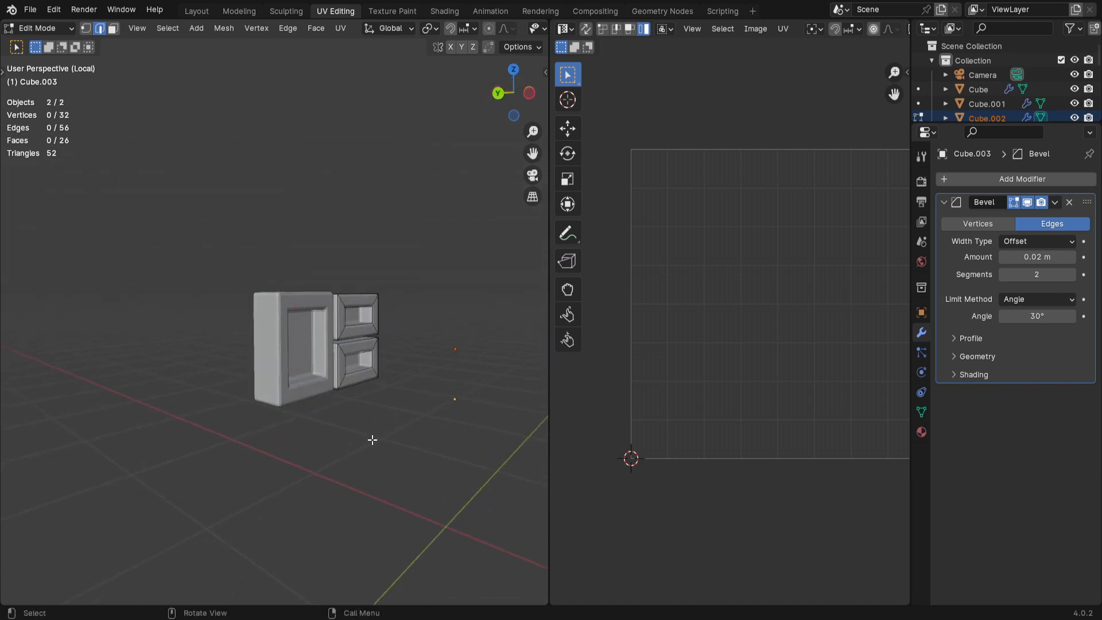
middle_click_drag(372, 439, 337, 445)
middle_click_drag(270, 437, 217, 426)
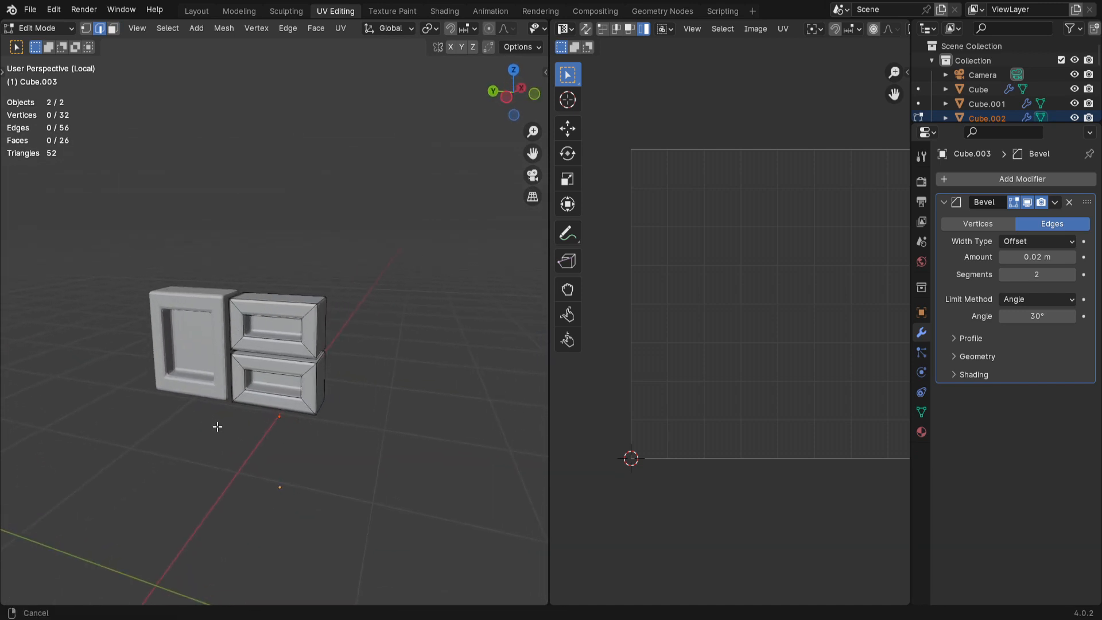
Step: Select the edge loops through all corners of both small frames, mark them as seams and leave Edit Mode
middle_click_drag(286, 336, 340, 390)
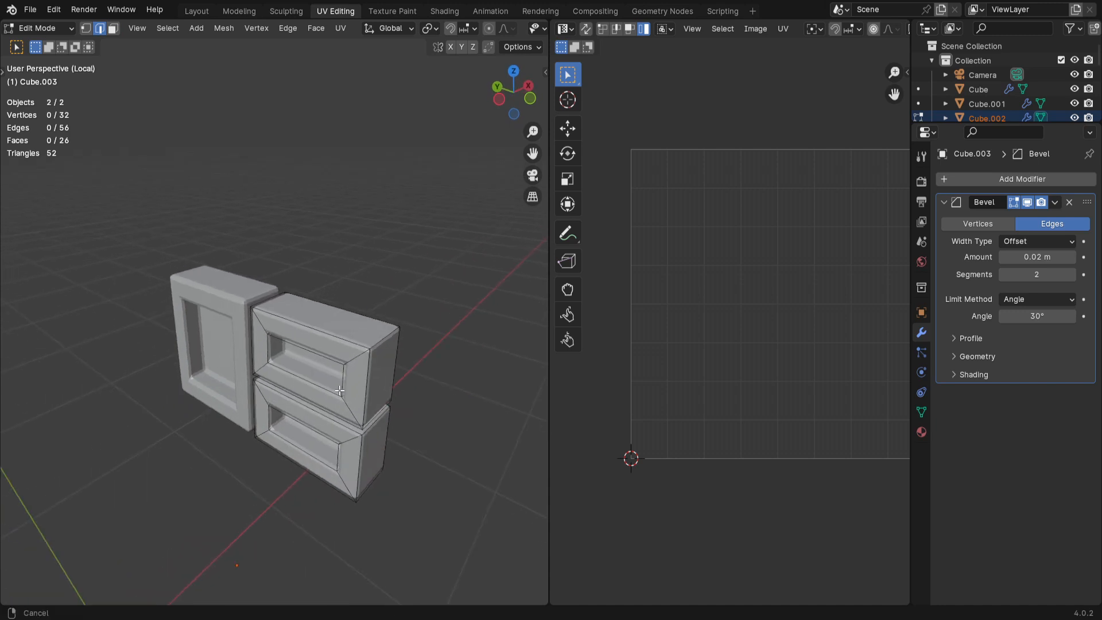
left_click(356, 358, "alt")
left_click(260, 324, "alt+shift")
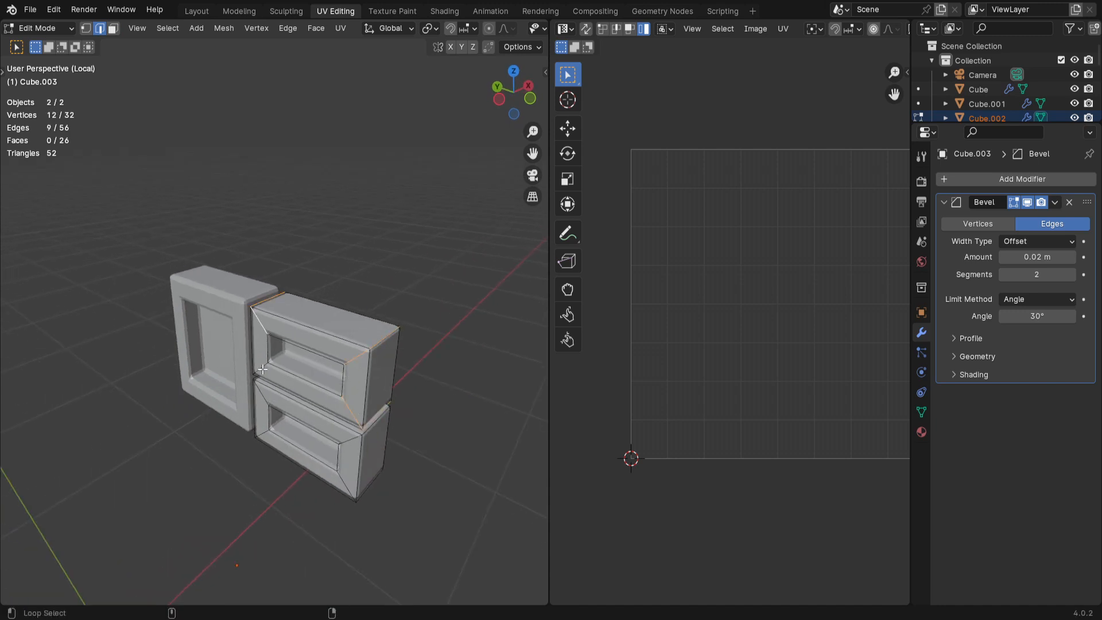
left_click(268, 427, "alt+shift")
left_click(352, 436, "alt+shift")
left_click(345, 474, "alt+shift")
key("ctrl+e")
left_click(345, 474)
key("Tab")
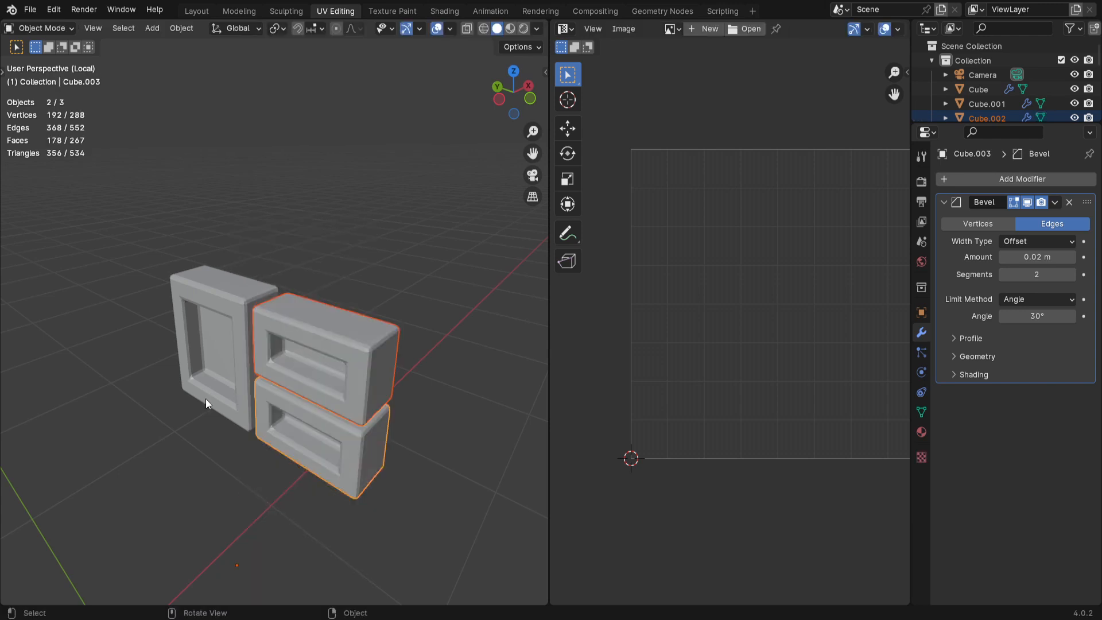
Step: Add the large frame to the selection and unwrap all three frame meshes together in Edit Mode, then return to Object Mode
left_click(197, 329, "shift")
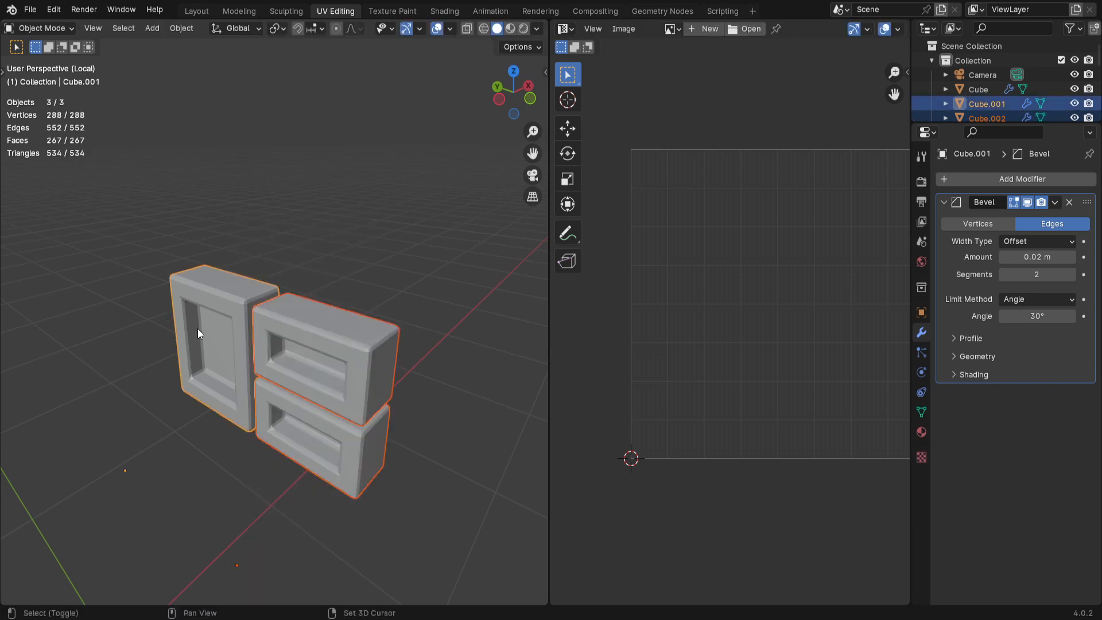
key("Tab")
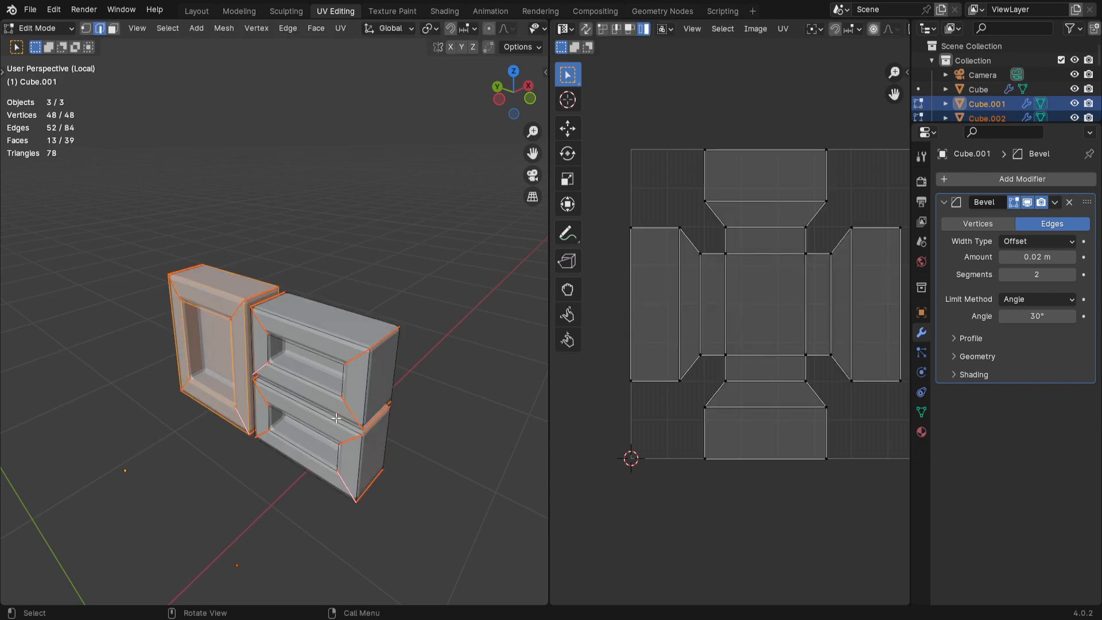
key("a")
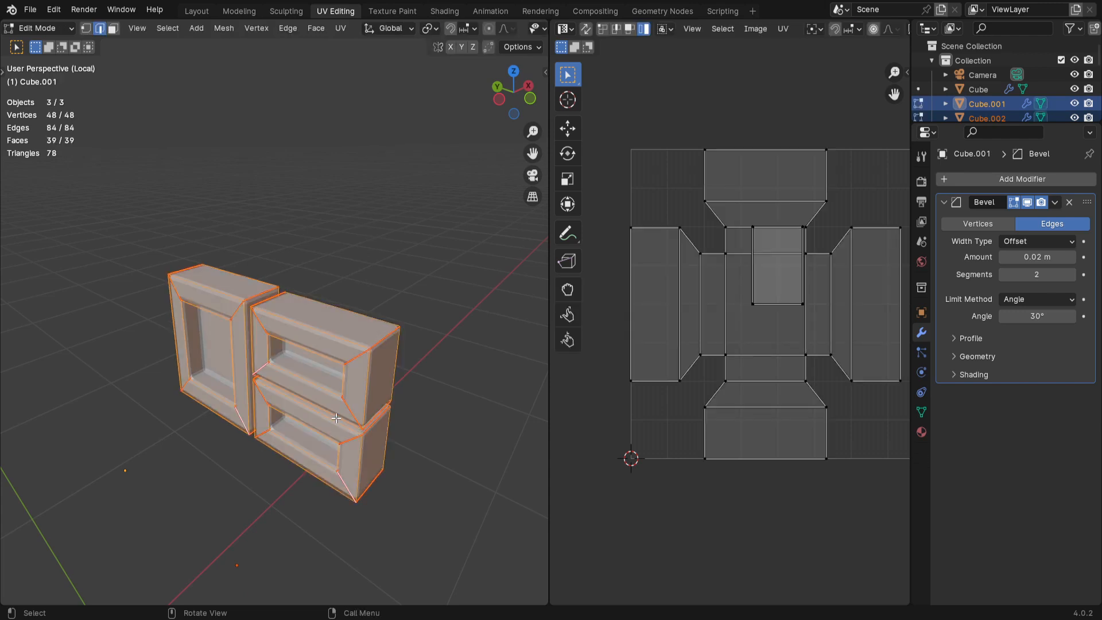
key("u")
left_click(336, 419)
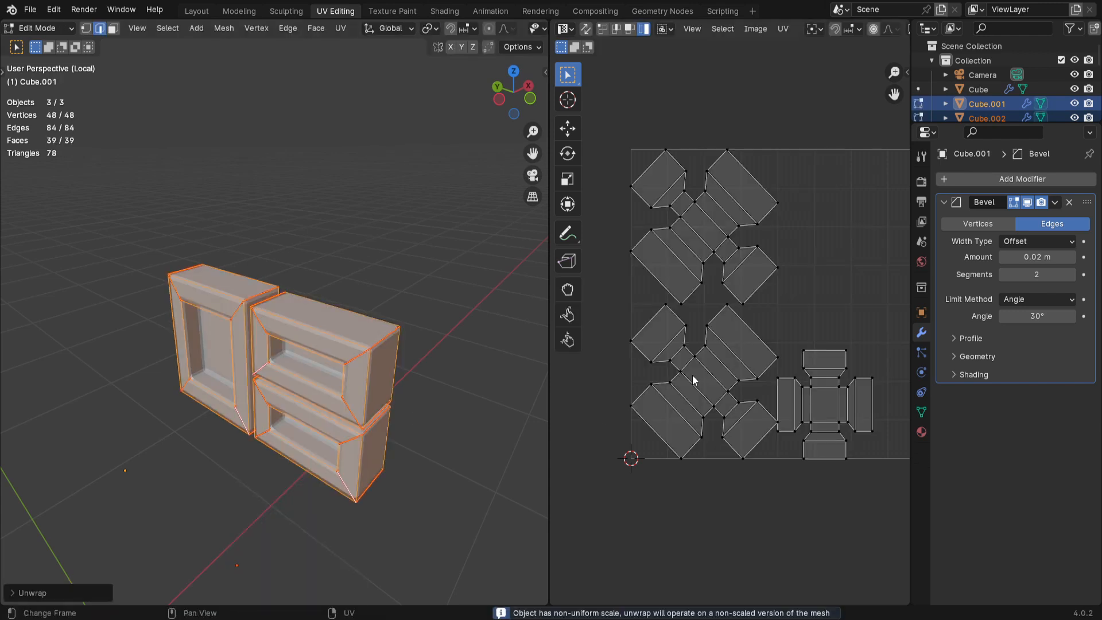
key("Tab")
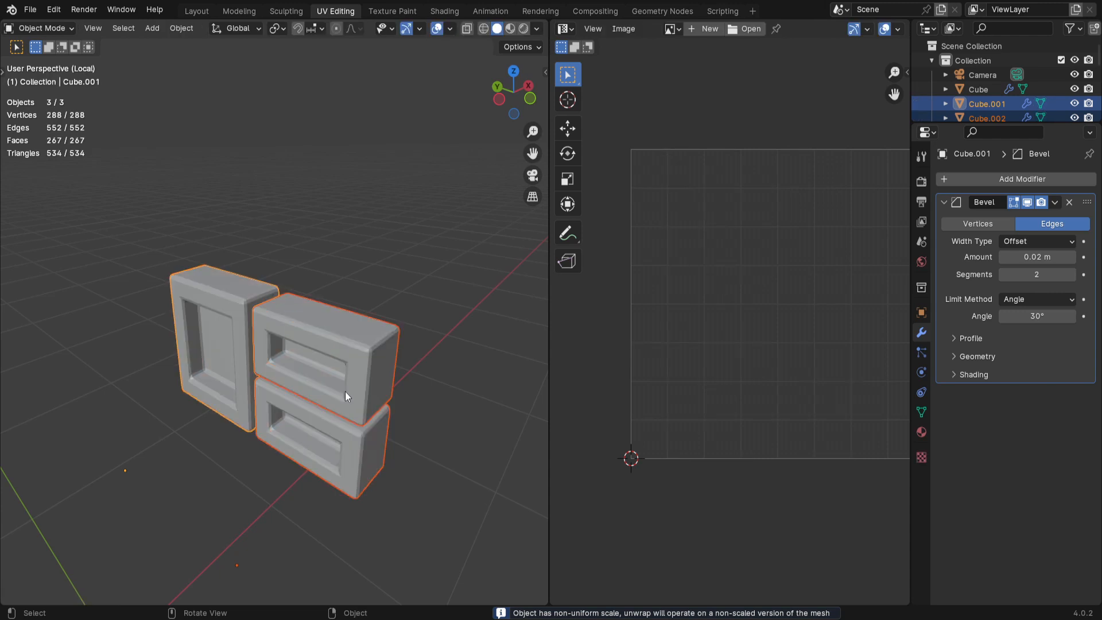
Step: Exit the isolated view of the picture frames and bring the whole bedroom scene back into view
key("KP_Divide")
middle_click_drag(346, 391, 170, 382)
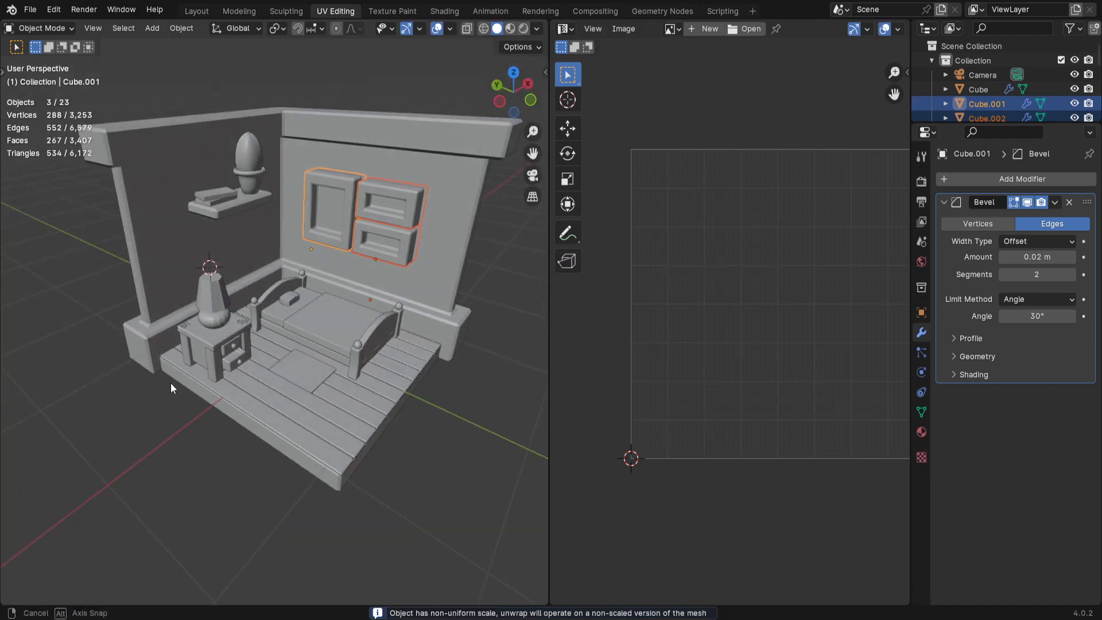
middle_click_drag(224, 352, 247, 378, "shift")
scroll(355, 404, "up", 2)
middle_click_drag(473, 439, 455, 443, "shift")
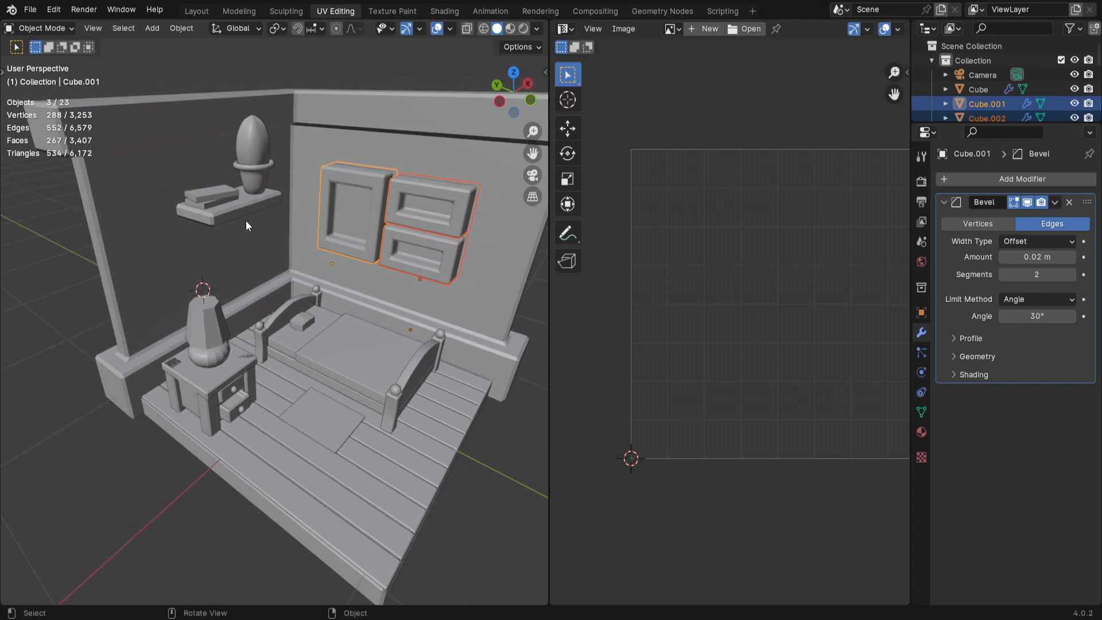
Step: Isolate the bedside lamp in Local View and open its mesh in Edit Mode
middle_click_drag(229, 439, 267, 464, "shift")
middle_click_drag(320, 507, 323, 469)
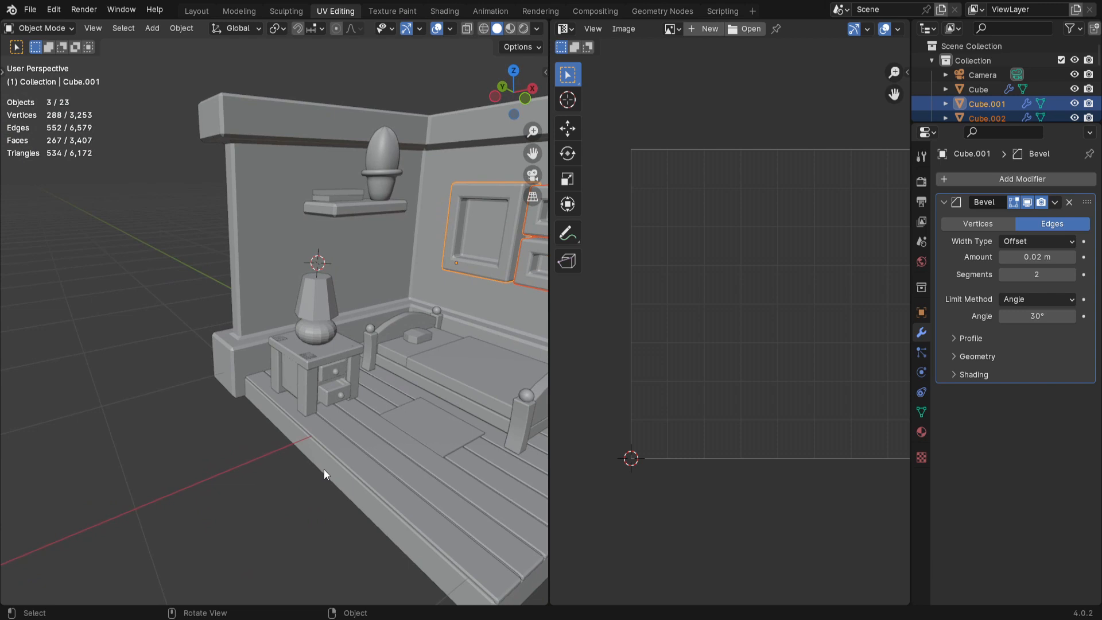
left_click(313, 331)
key("KP_Divide")
key("Tab")
Step: Examine the lamp from below and from the side, checking the shade's underside face and the base in face selection mode
middle_click_drag(311, 315, 396, 459)
scroll(403, 263, "down", 3)
middle_click_drag(403, 264, 372, 315)
middle_click_drag(395, 367, 416, 319)
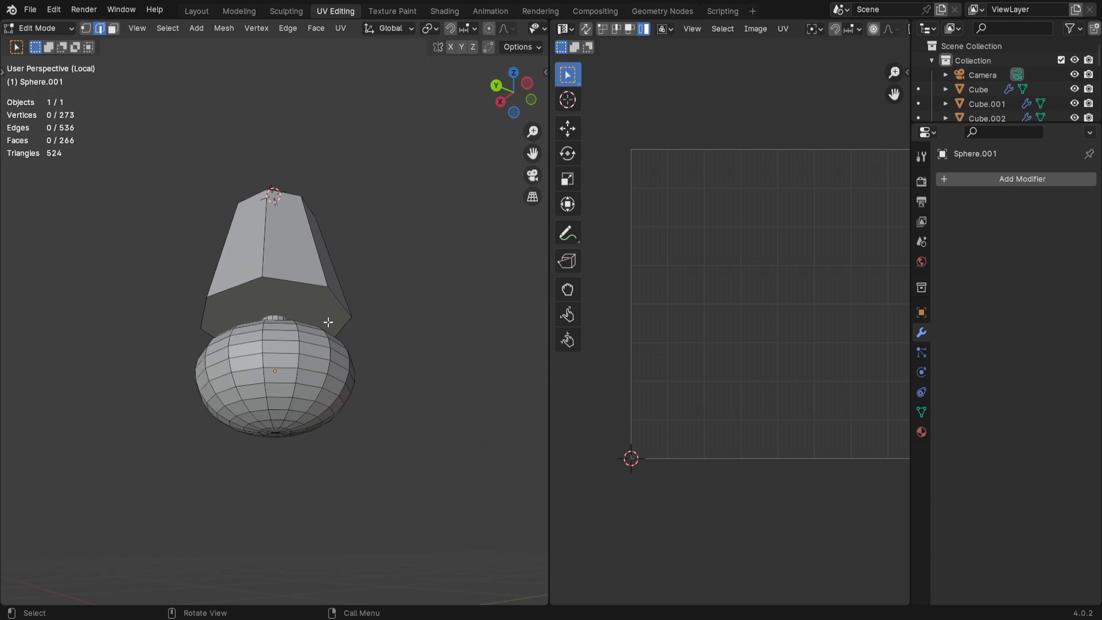
middle_click_drag(411, 310, 344, 330)
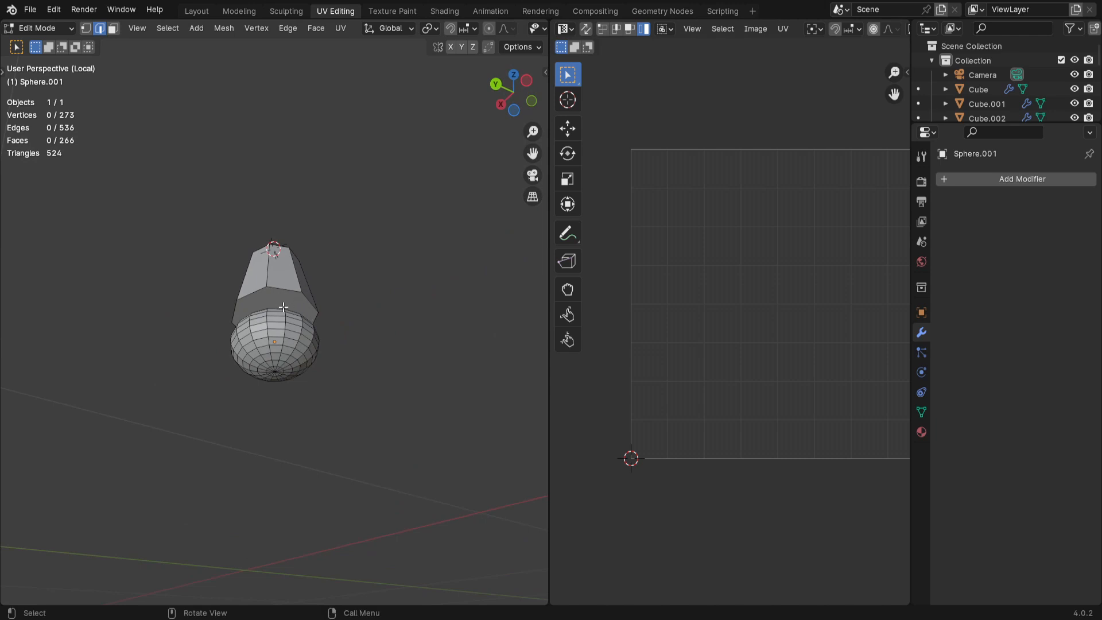
key("3")
left_click(283, 303)
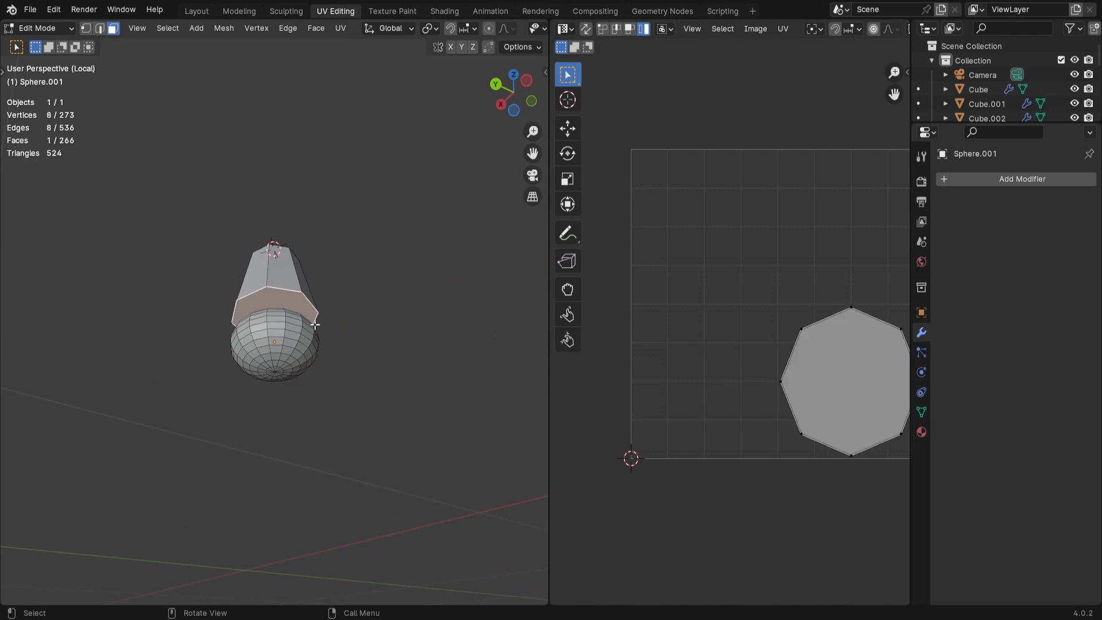
left_click(434, 270)
middle_click_drag(426, 285, 427, 353)
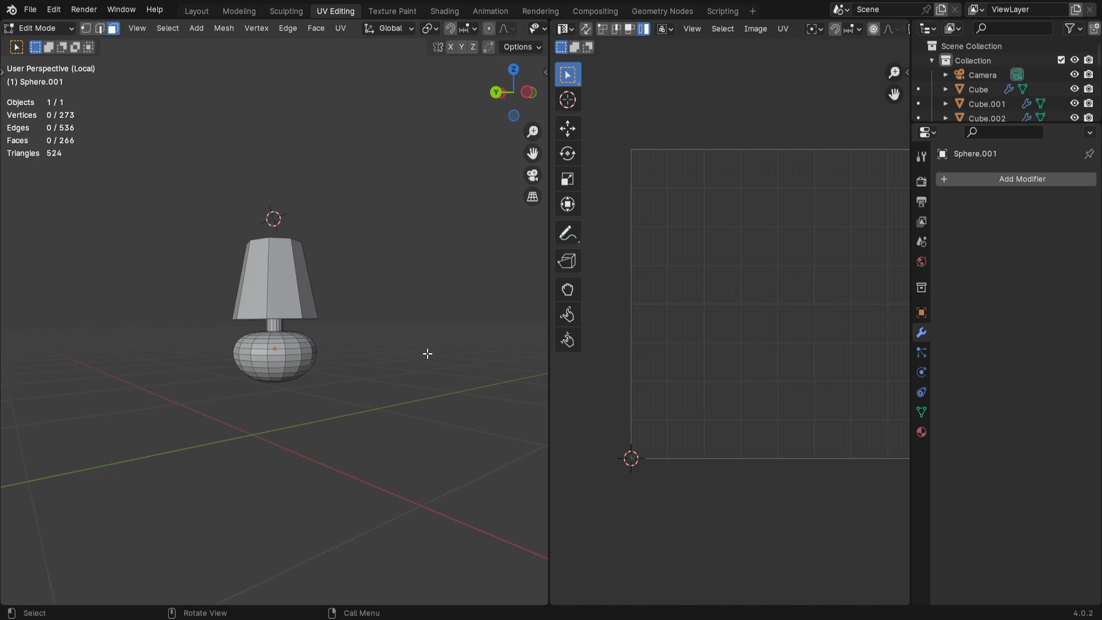
middle_click_drag(401, 427, 394, 392)
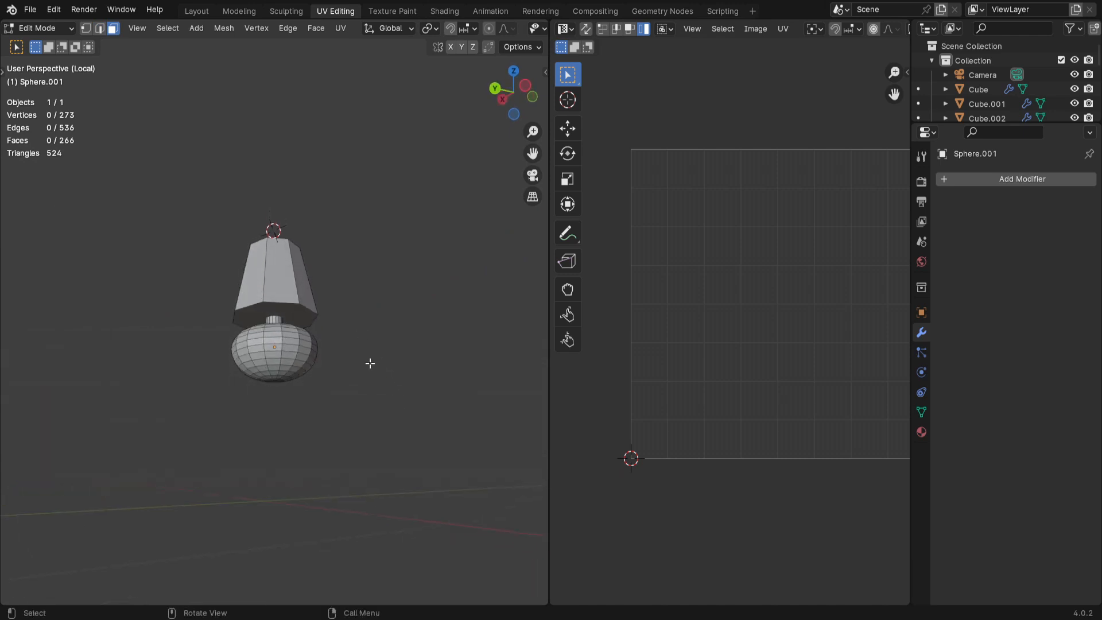
scroll(349, 388, "up", 1)
scroll(317, 444, "up", 2)
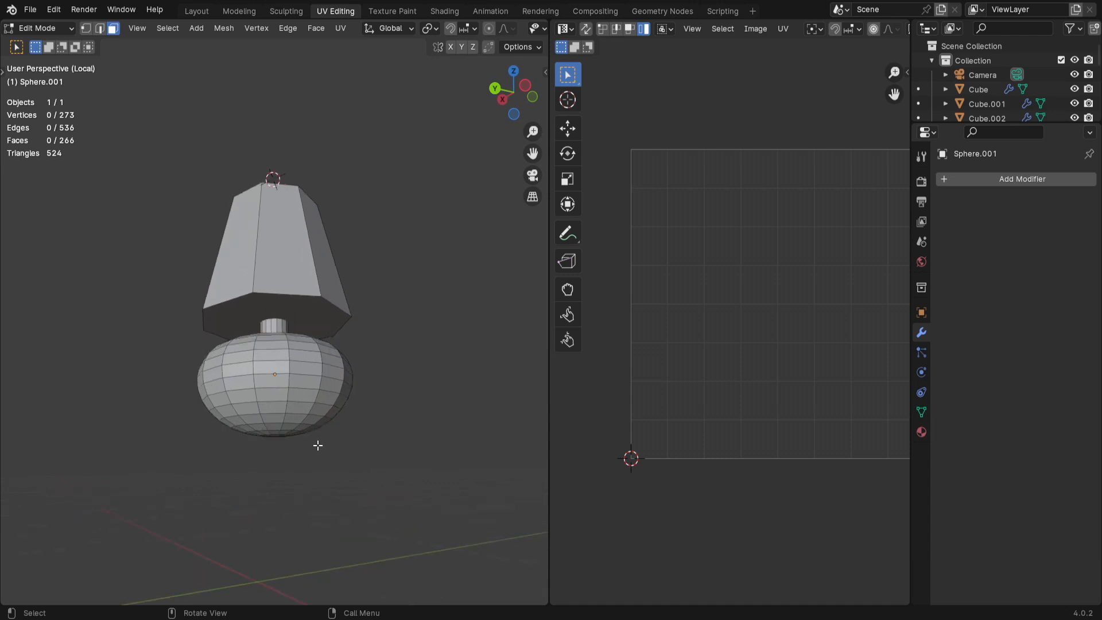
scroll(323, 493, "up", 2)
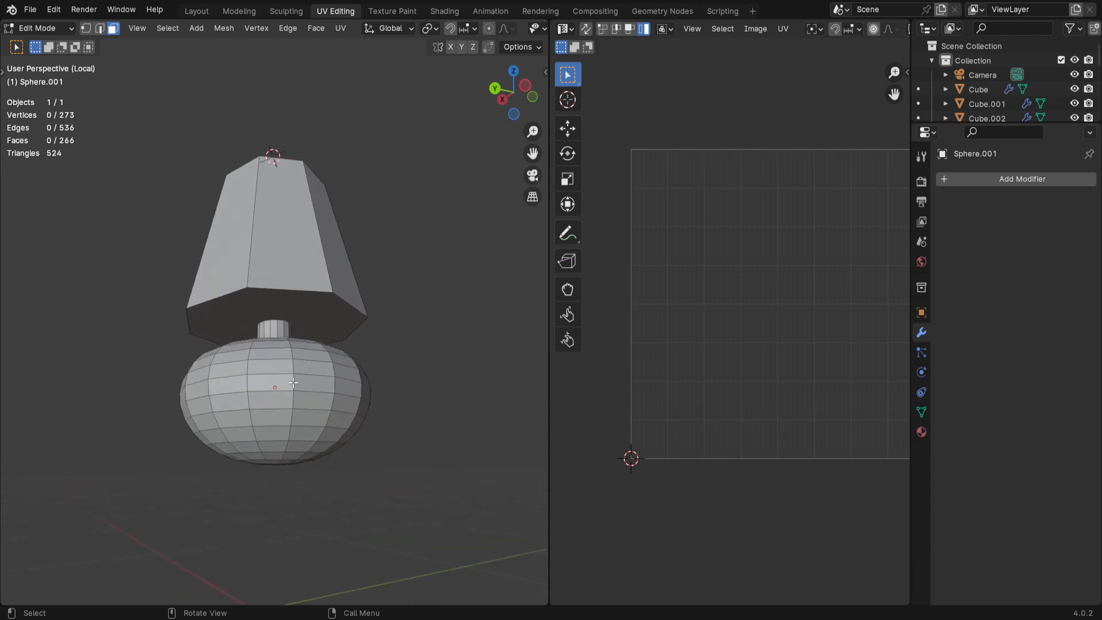
Step: Select the lampshade's bottom face, convert it to its boundary edges, mark them as a seam and clear the selection
left_click(279, 305)
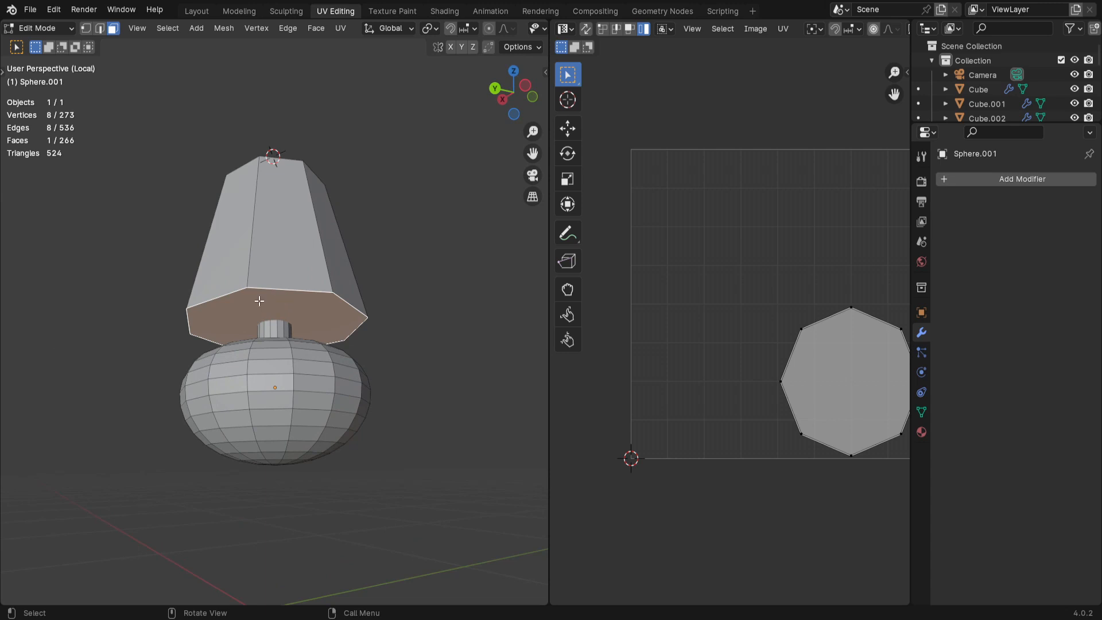
middle_click_drag(410, 372, 425, 202)
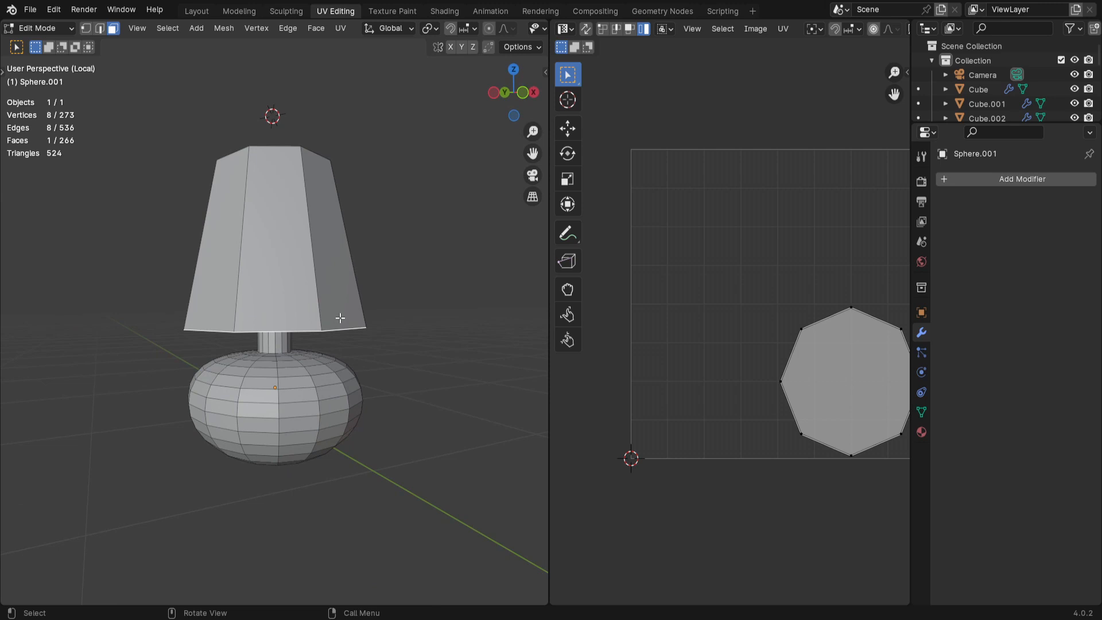
scroll(335, 322, "down", 3)
middle_click_drag(303, 362, 356, 305)
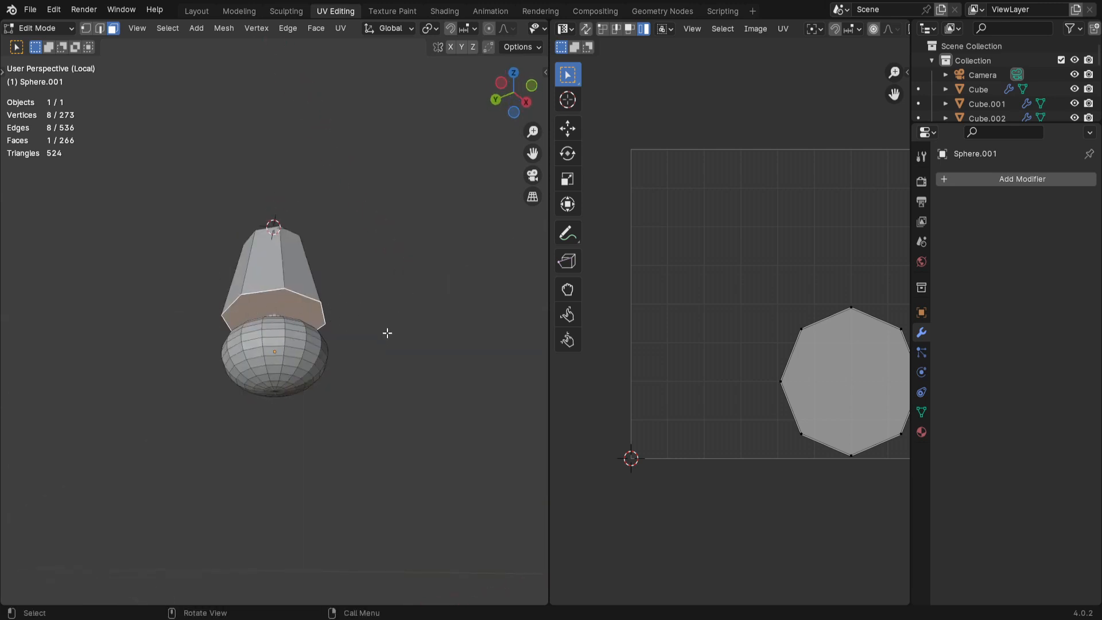
key("2")
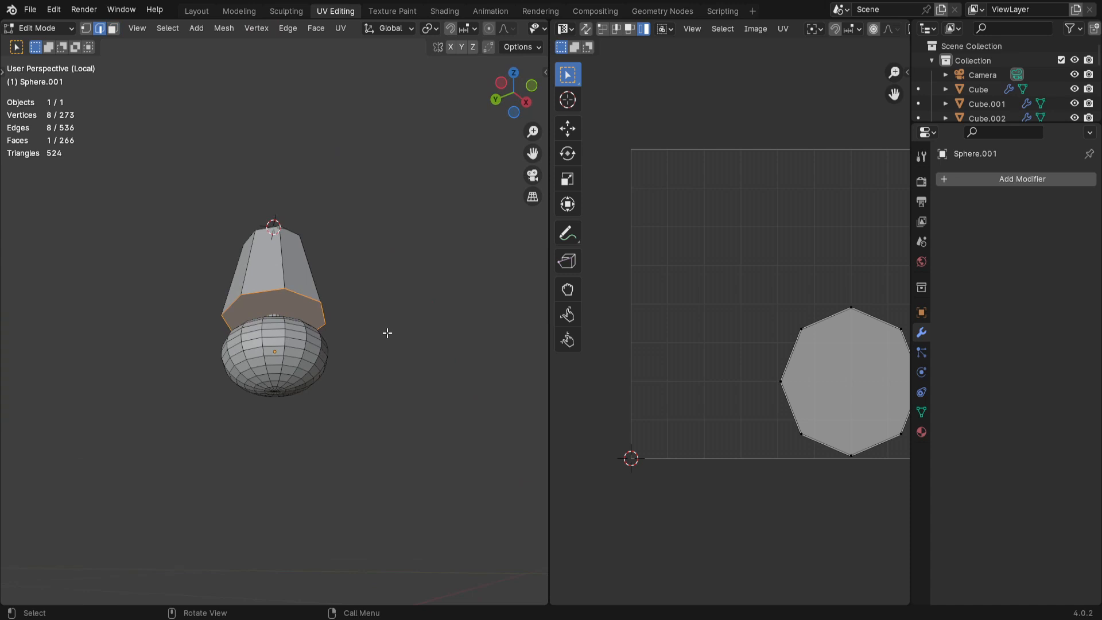
key("ctrl+e")
left_click(387, 333)
left_click(426, 303)
Step: Unwrap the whole lamp mesh using only the seam around the shade's bottom rim
middle_click_drag(425, 303, 386, 369)
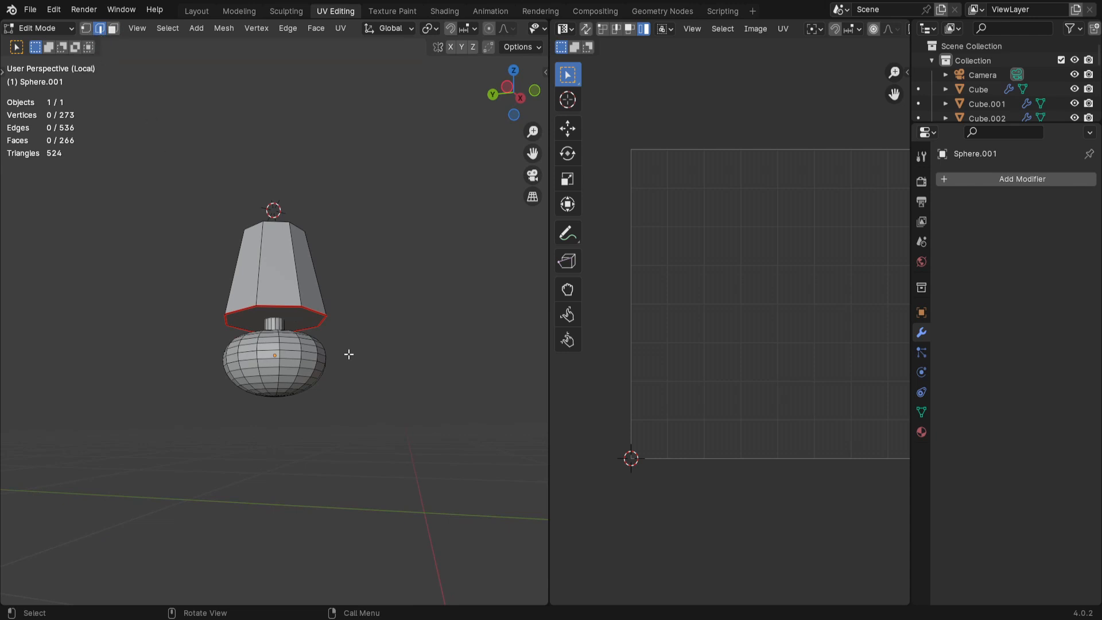
middle_click_drag(360, 384, 306, 315)
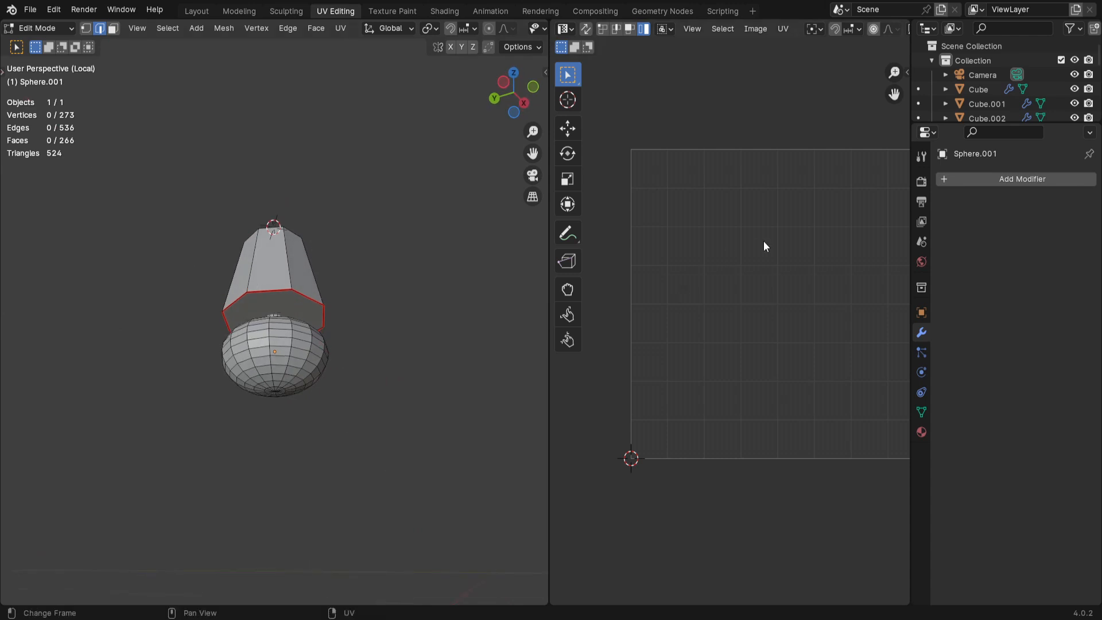
key("a")
key("u")
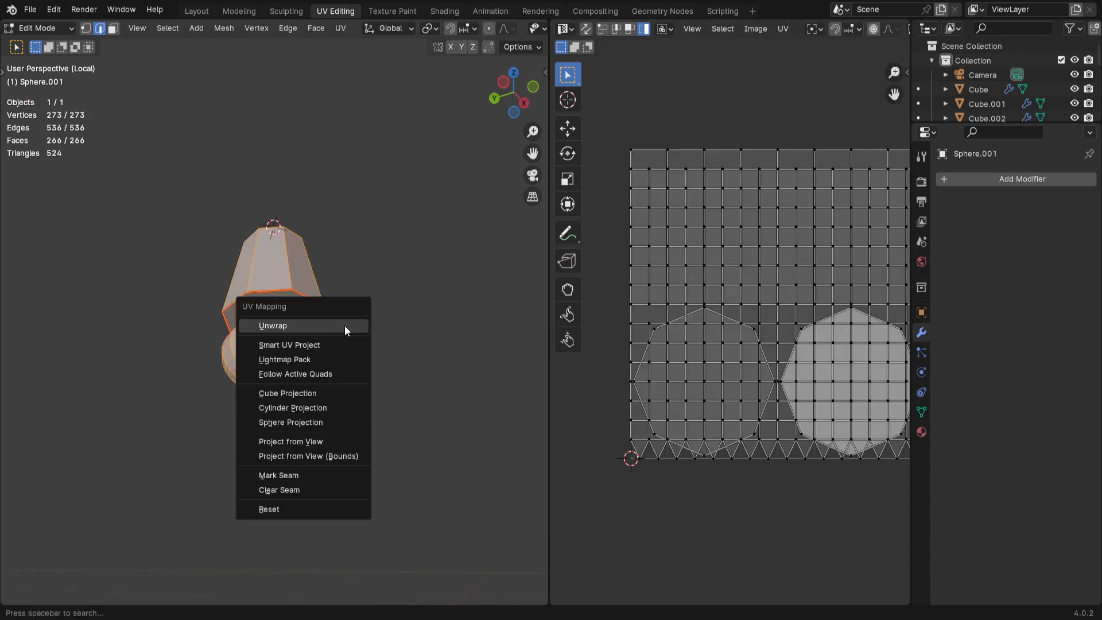
left_click(345, 325)
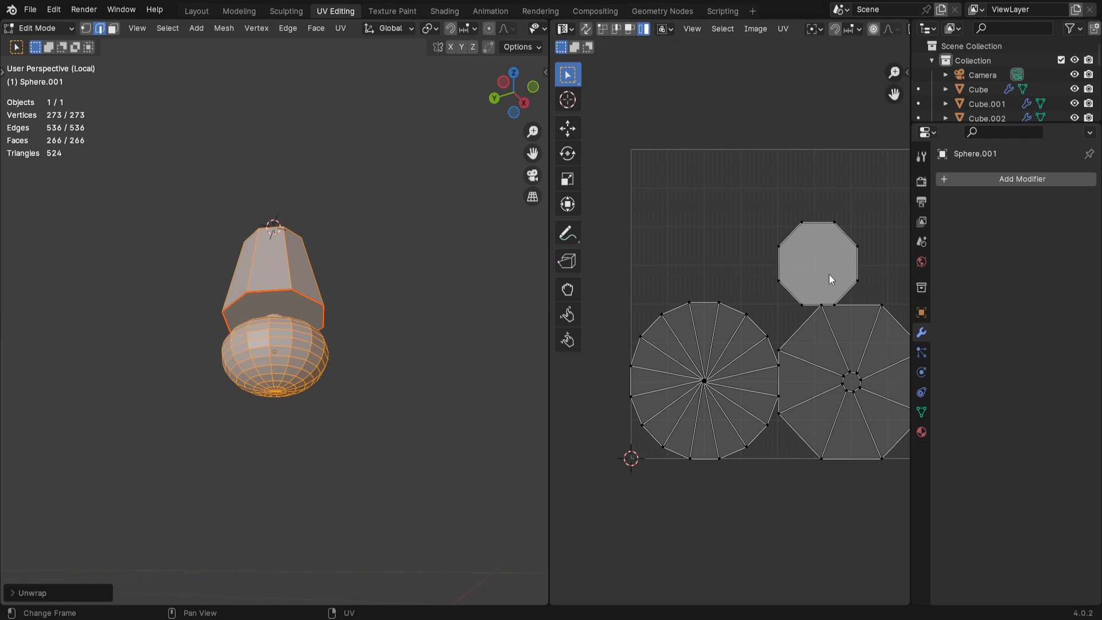
scroll(318, 377, "up", 2)
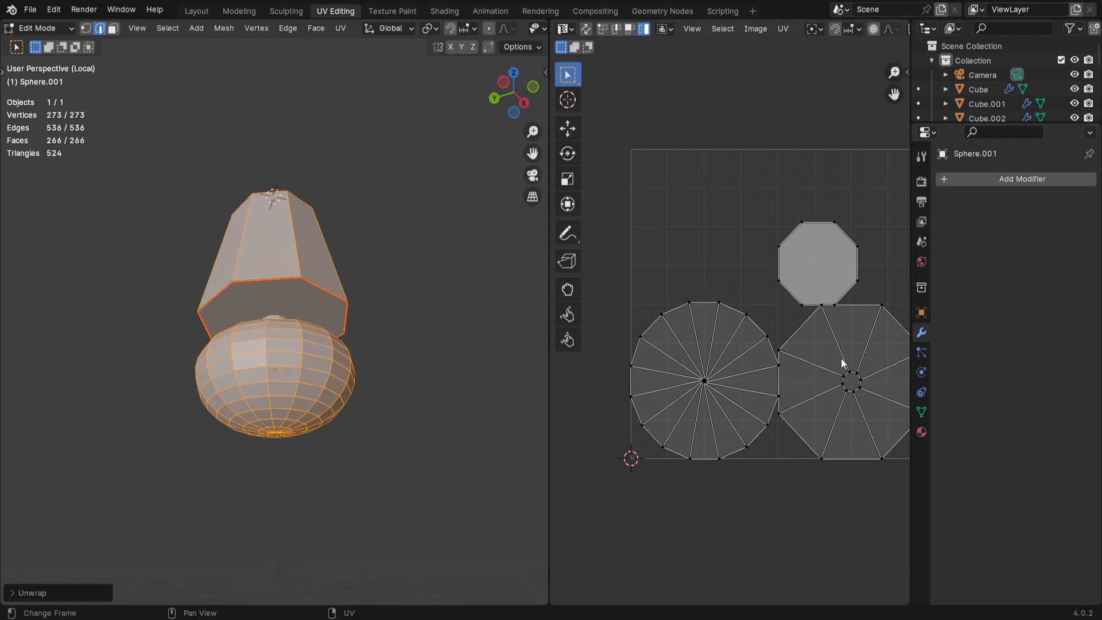
Step: Select all vertical side edges of the lampshade, including those at the back through X-ray, and mark them as seams
middle_click_drag(418, 332, 409, 425)
key("alt+a")
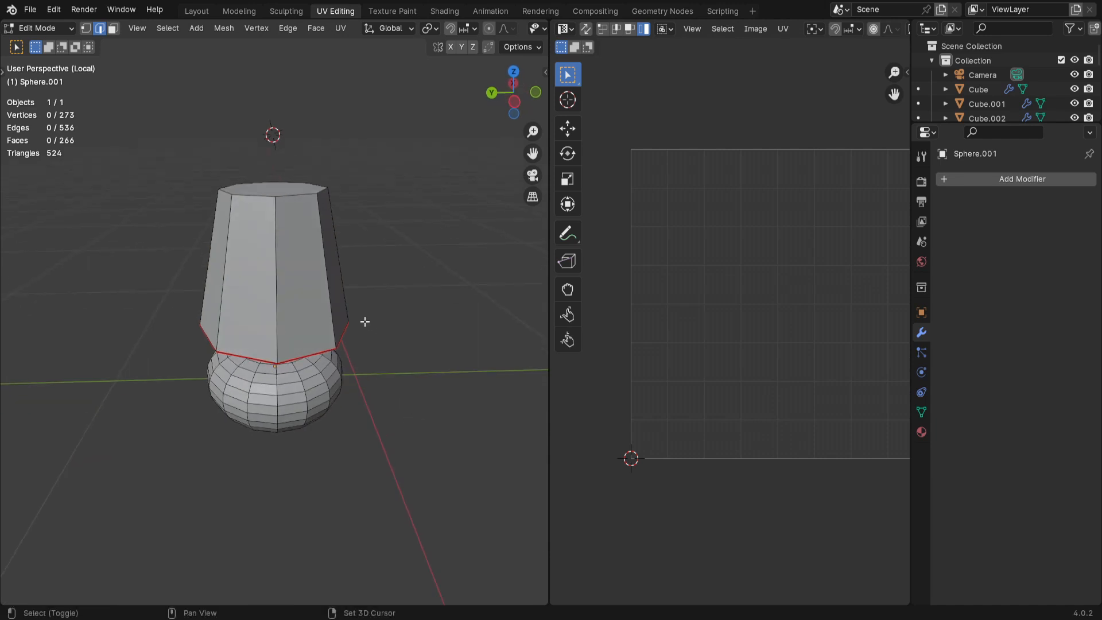
left_click(273, 282, "alt")
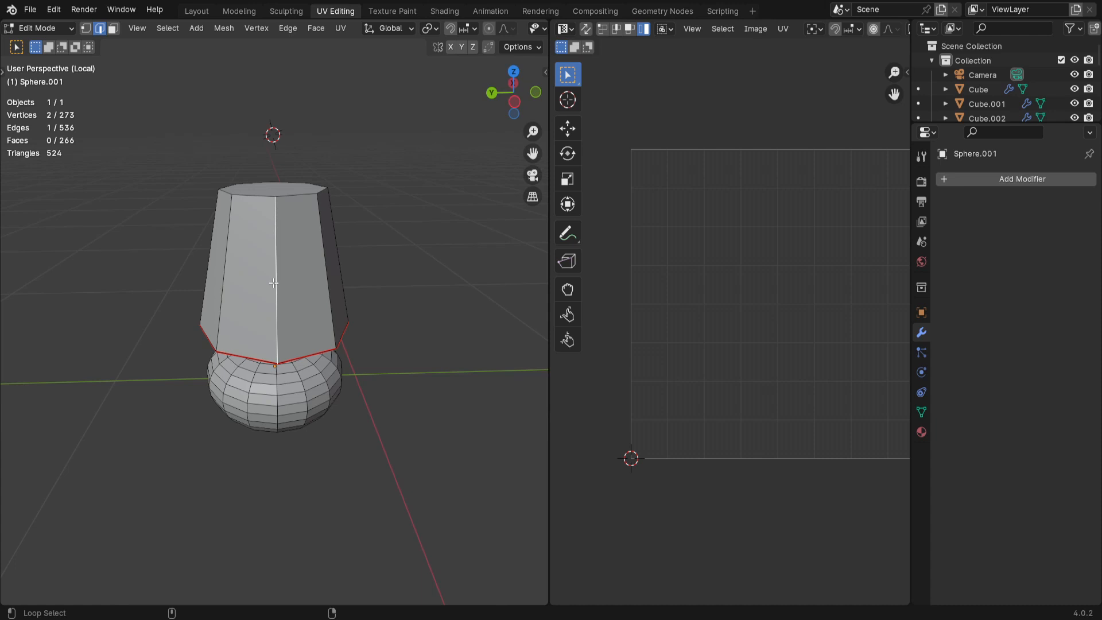
key("alt+a")
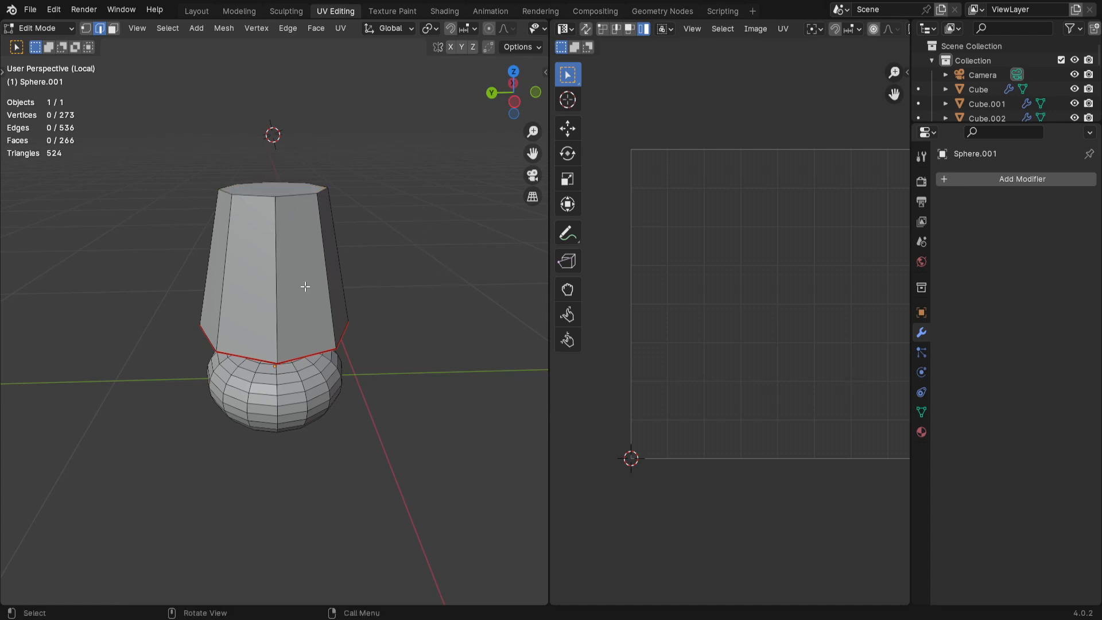
left_click(280, 267, "shift")
left_click(331, 267, "shift")
scroll(288, 27, "down", 8)
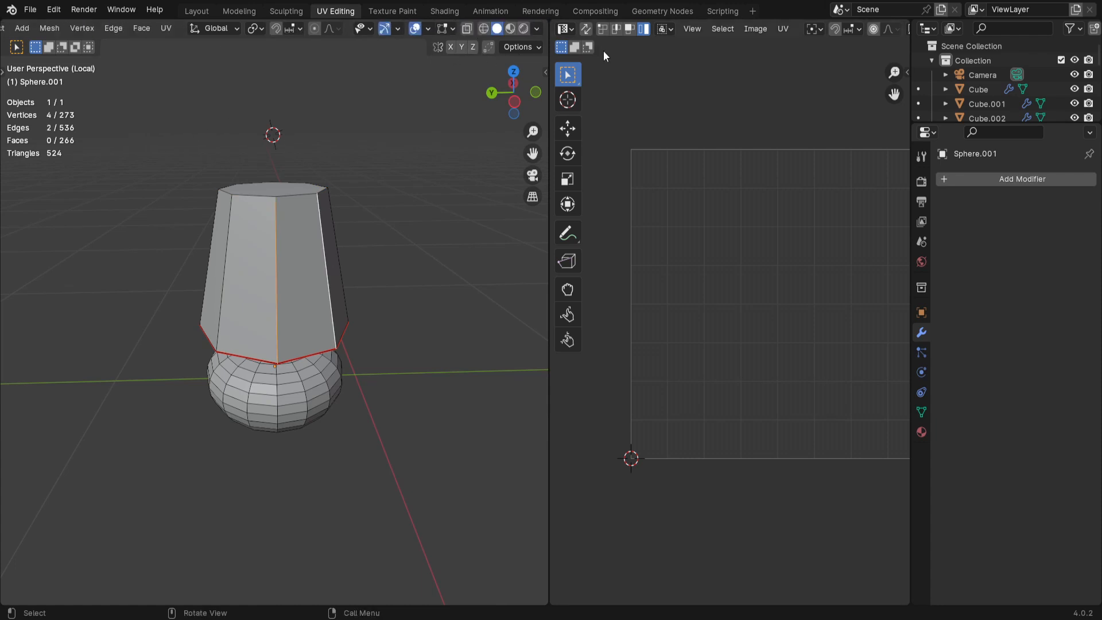
left_click(468, 29)
middle_click_drag(497, 309, 476, 291)
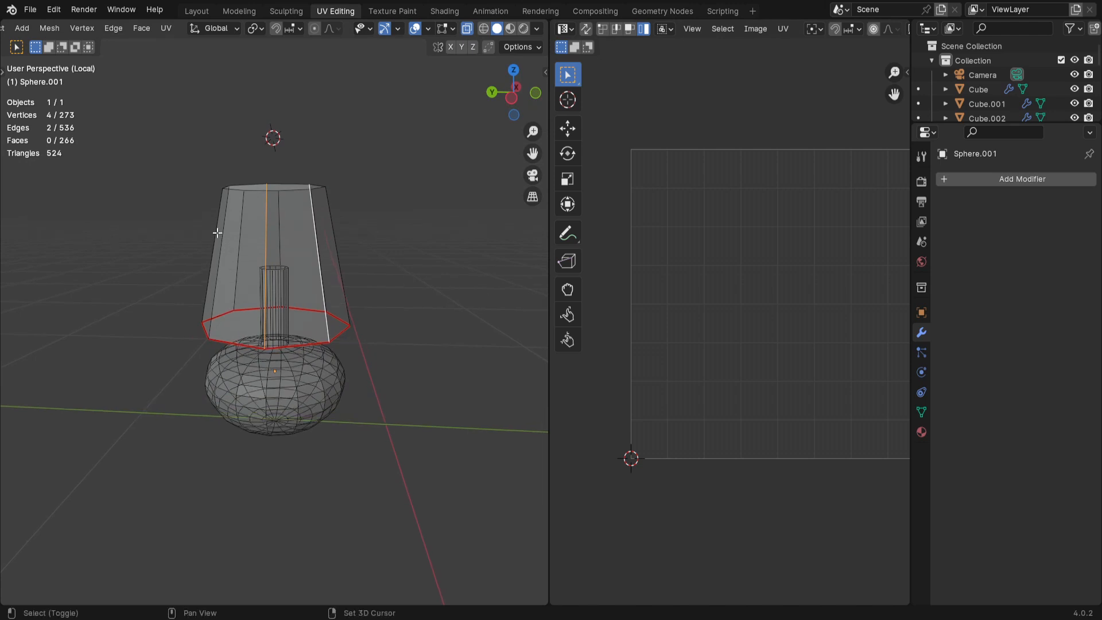
key("b")
left_click_drag(191, 200, 352, 226)
middle_click_drag(463, 243, 475, 189)
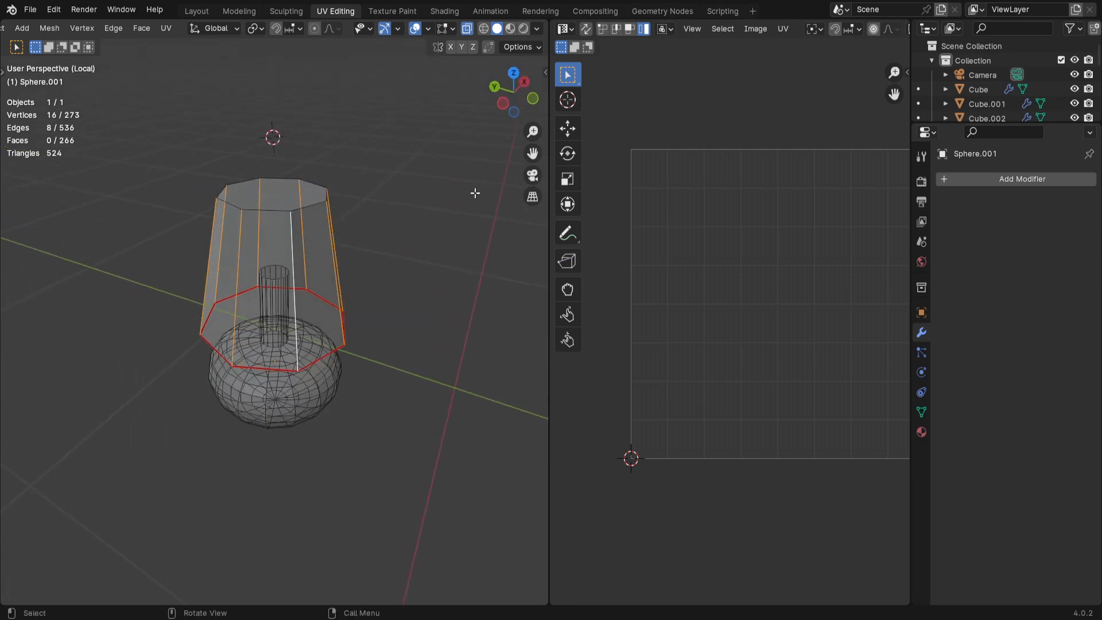
left_click(466, 29)
middle_click_drag(462, 321, 447, 361)
key("ctrl+e")
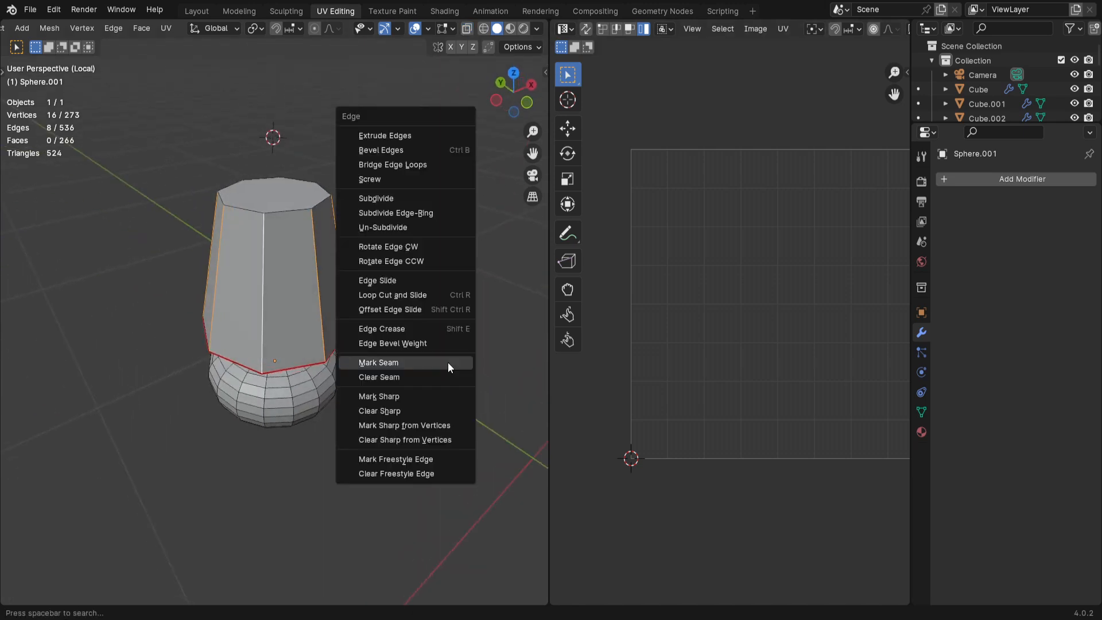
left_click(448, 363)
Step: Unwrap the complete lamp mesh again so the shade's side panels fold out around its top face
key("u")
left_click(457, 347)
key("a")
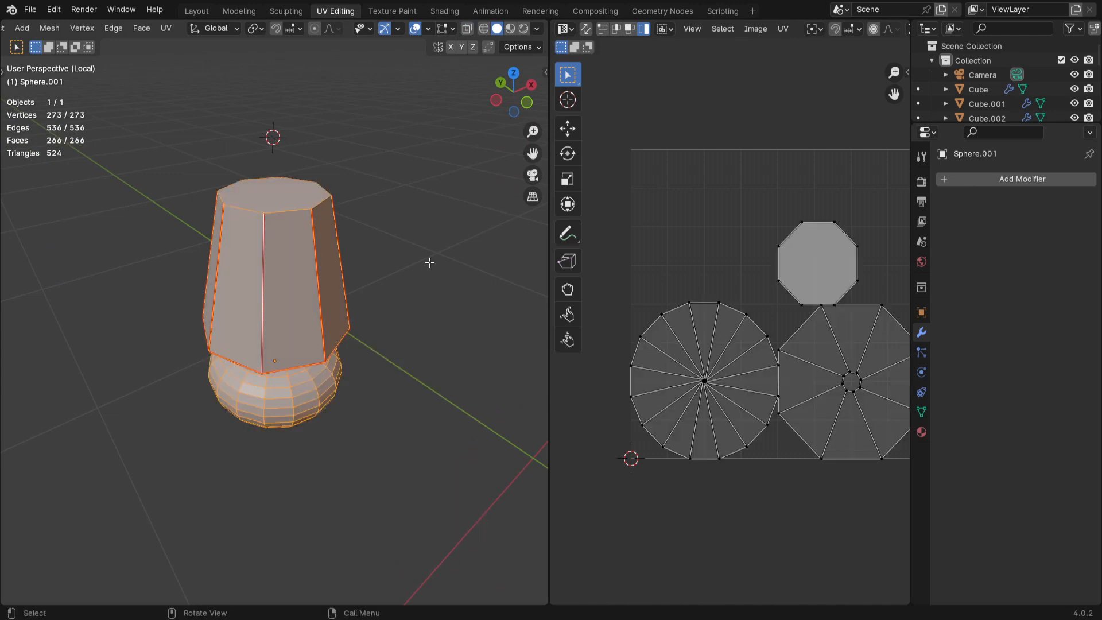
key("u")
left_click(430, 263)
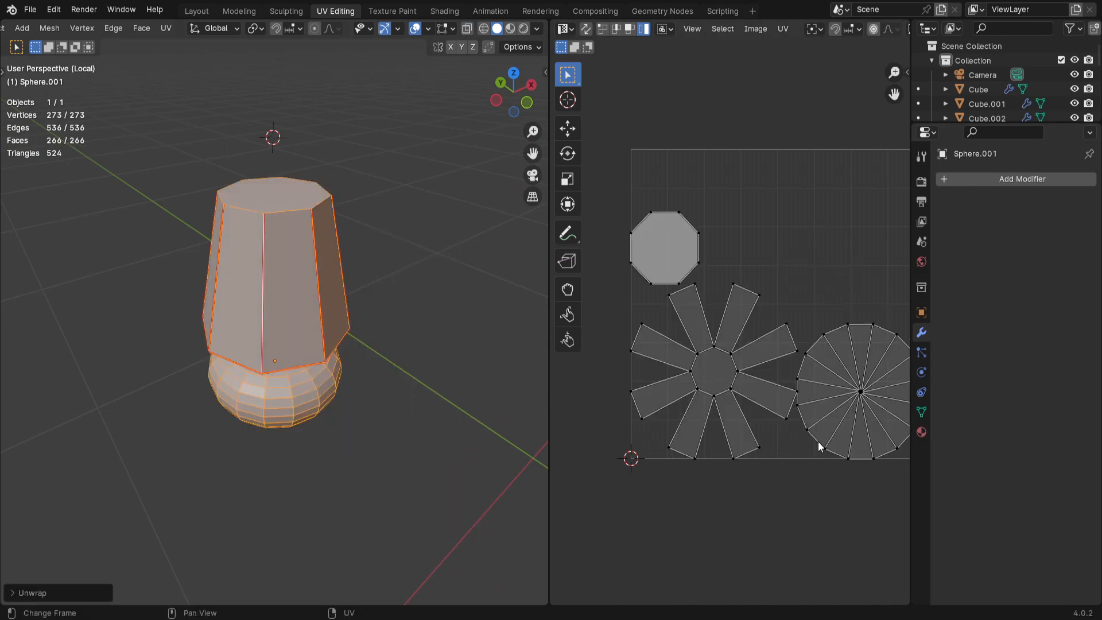
scroll(771, 431, "up", 1)
middle_click_drag(412, 370, 442, 419)
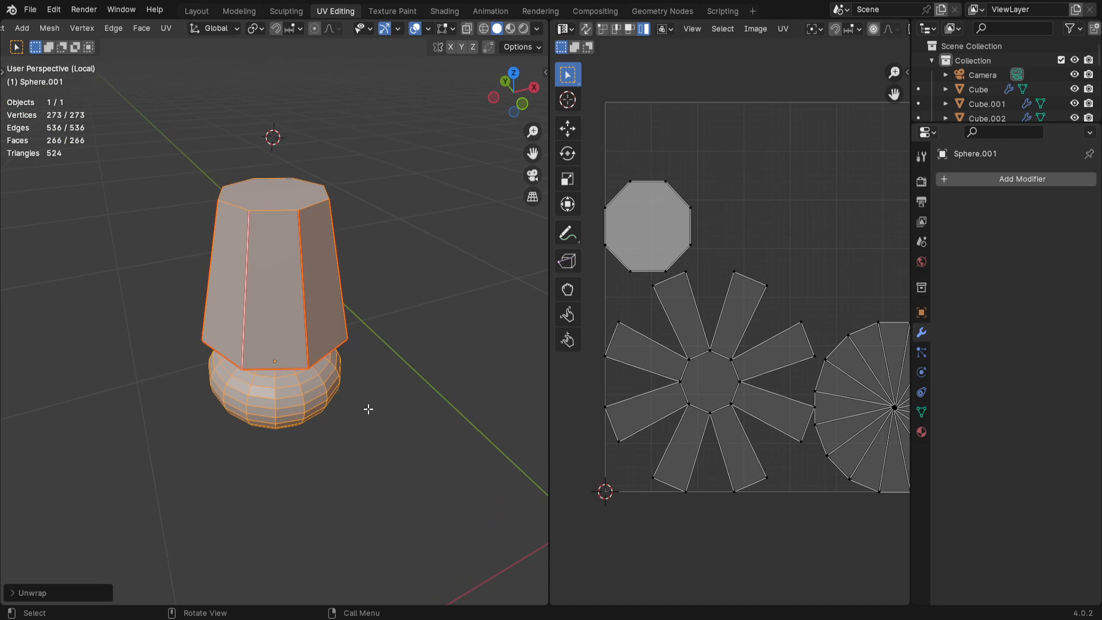
Step: Select the linked geometry of the lamp base and neck, hide the lampshade, and clear the selection
left_click(425, 469)
middle_click_drag(425, 469, 362, 415)
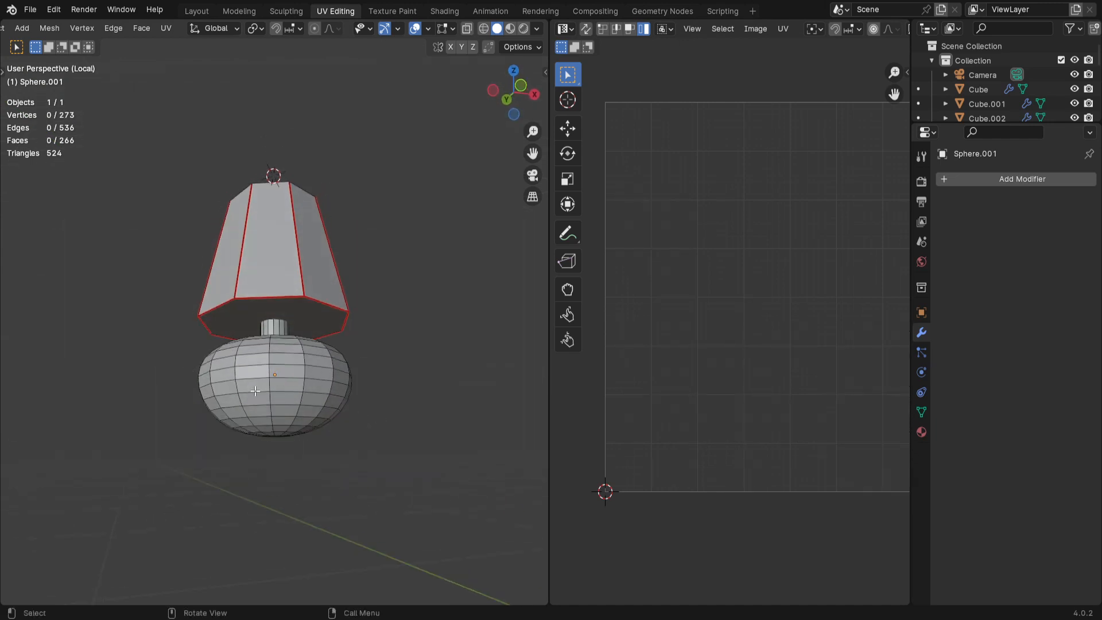
key("l")
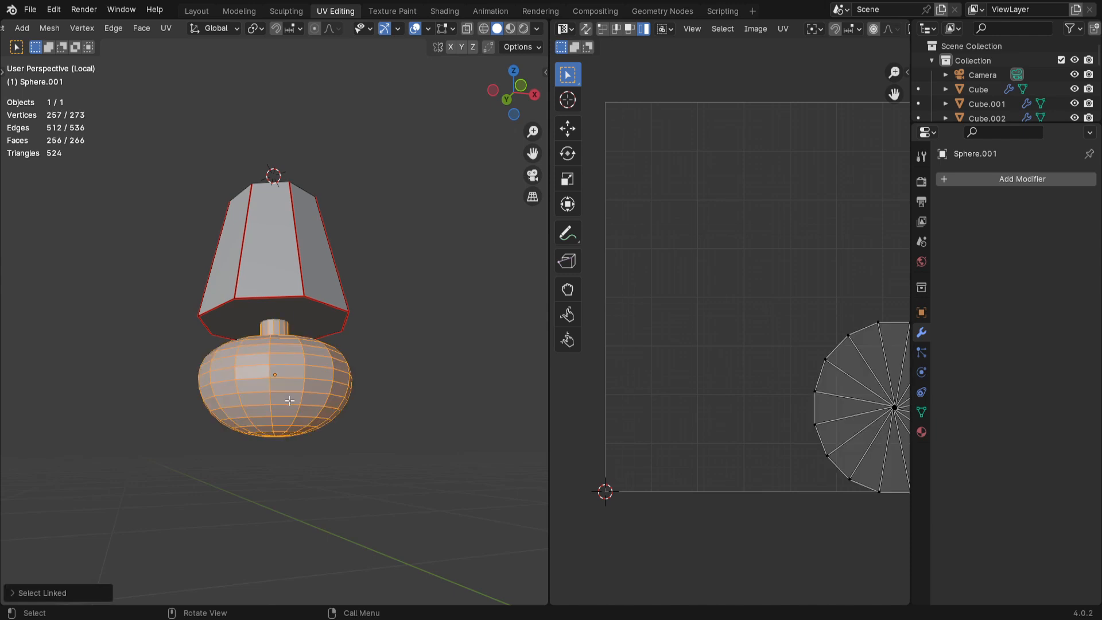
left_click(369, 465)
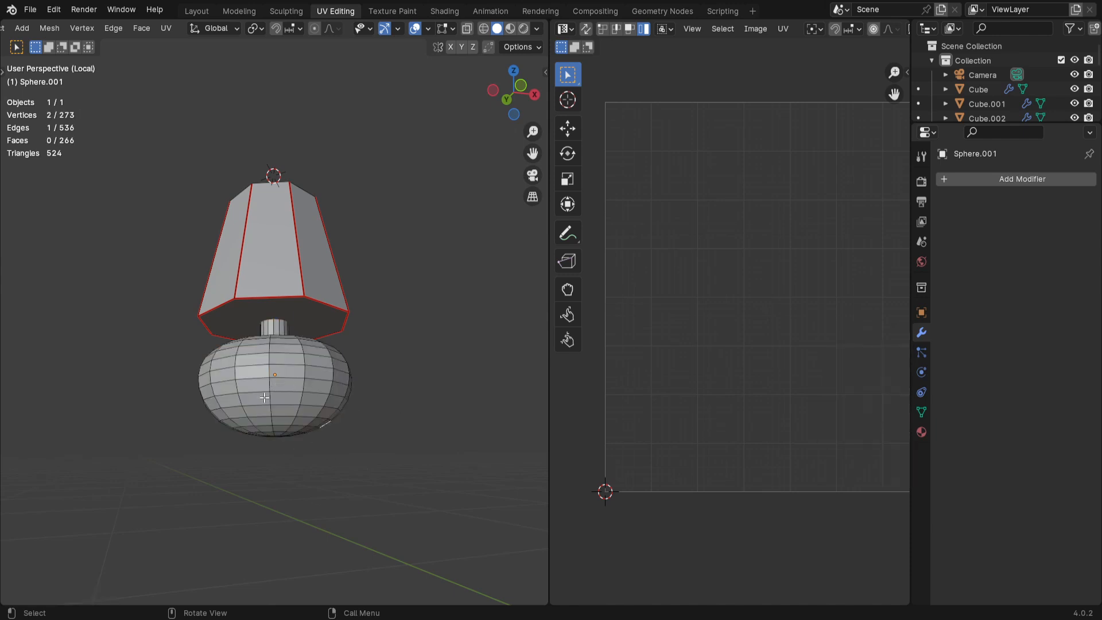
key("l")
left_click(361, 405)
key("l")
middle_click_drag(278, 389, 292, 386)
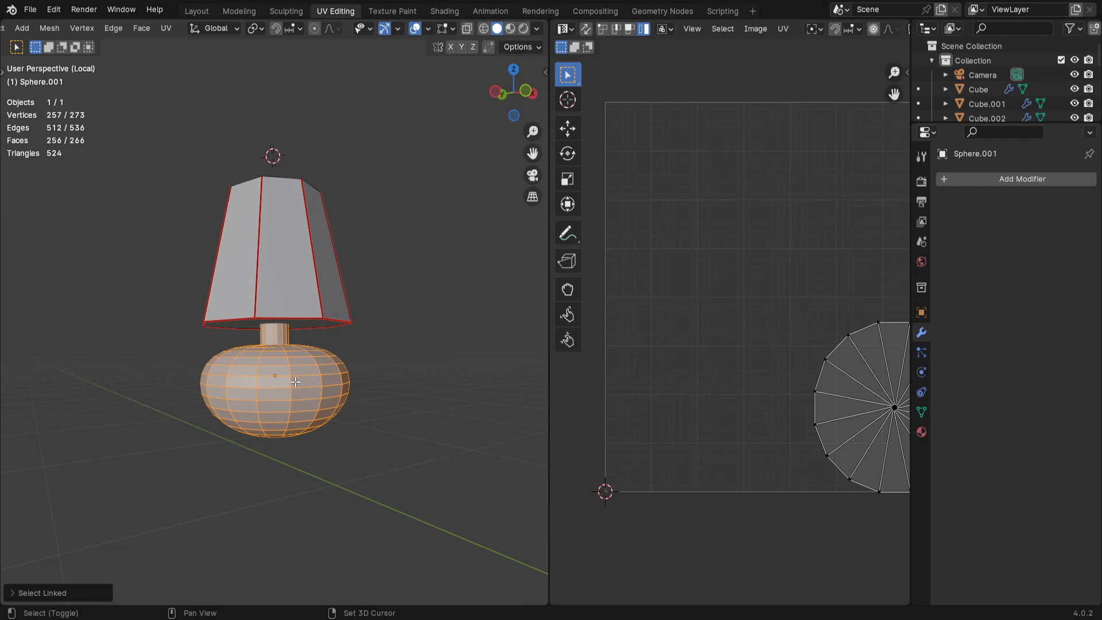
key("shift+h")
key("alt+a")
middle_click_drag(406, 312, 356, 354)
scroll(356, 354, "up", 1)
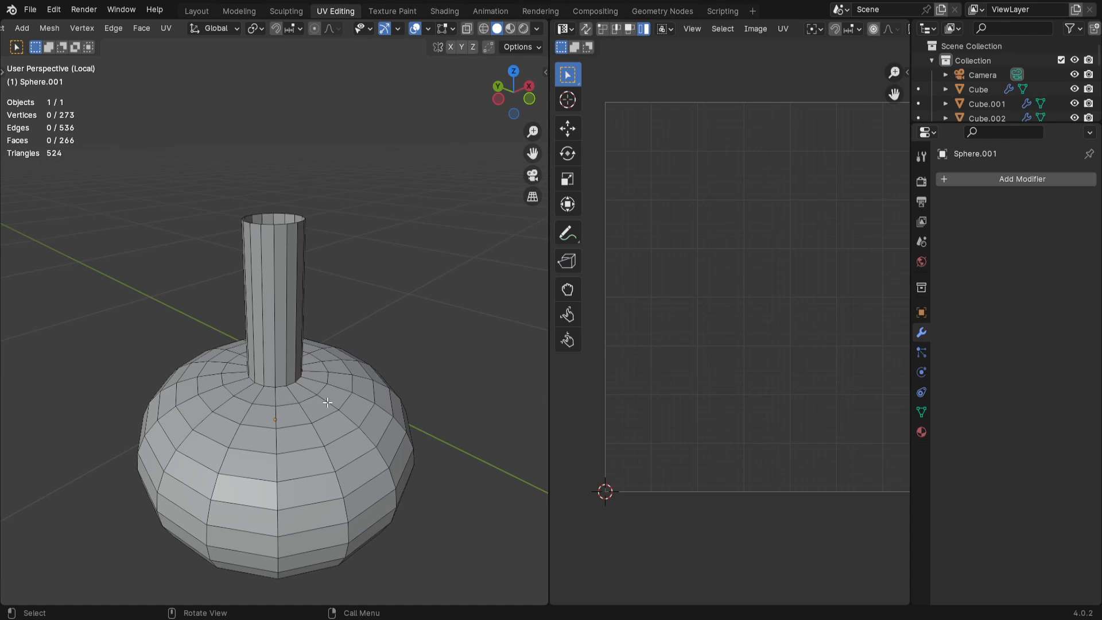
Step: Select the edge loop where the neck meets the rounded lamp base and mark it as a seam
left_click(280, 387, "alt")
middle_click_drag(280, 388, 440, 460)
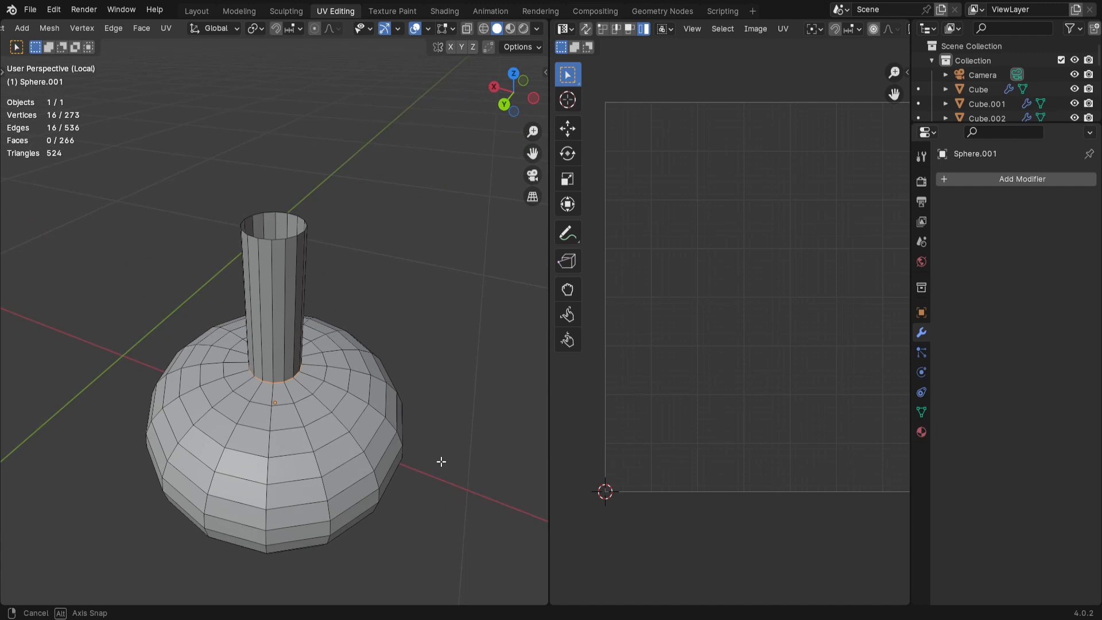
key("ctrl+e")
left_click(441, 460)
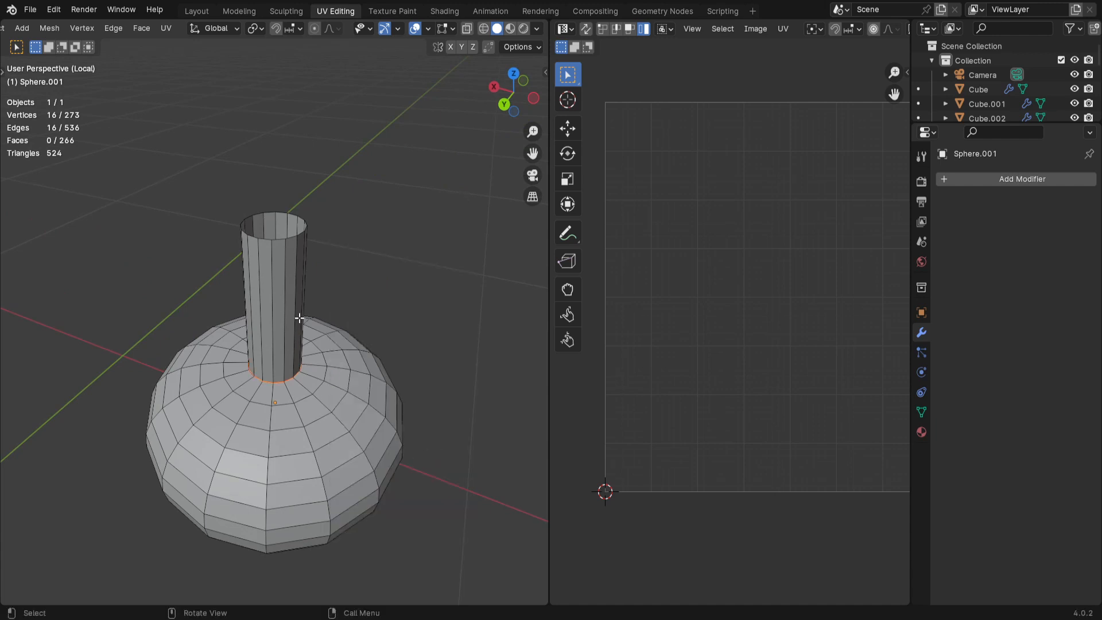
middle_click_drag(277, 427, 258, 362)
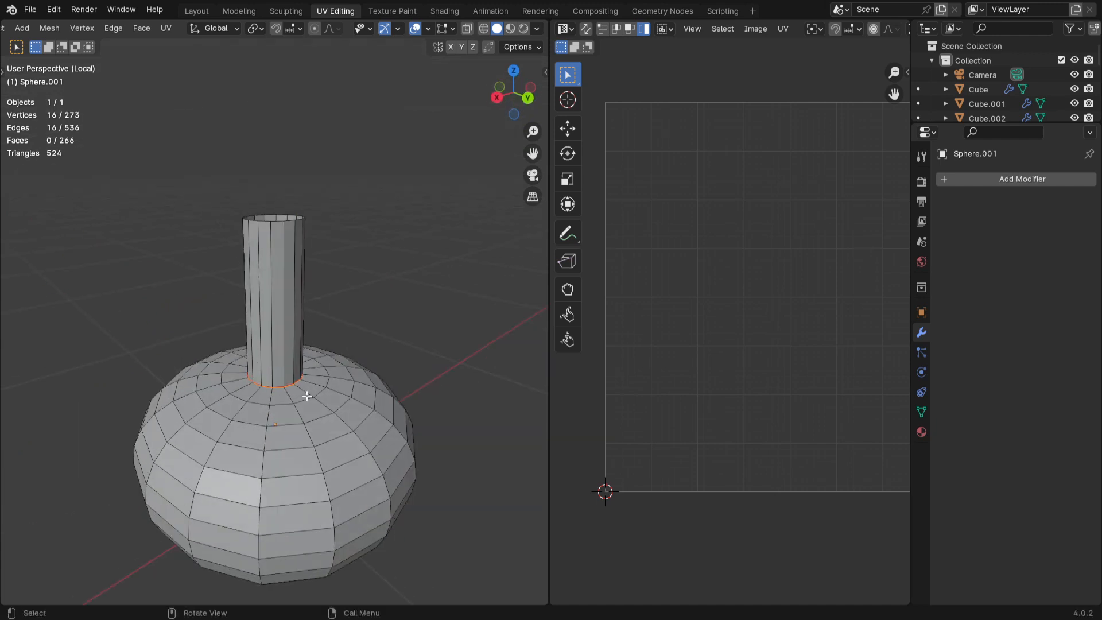
Step: Select one vertical edge along the full height of the lamp's neck and mark it as a seam
left_click(466, 29)
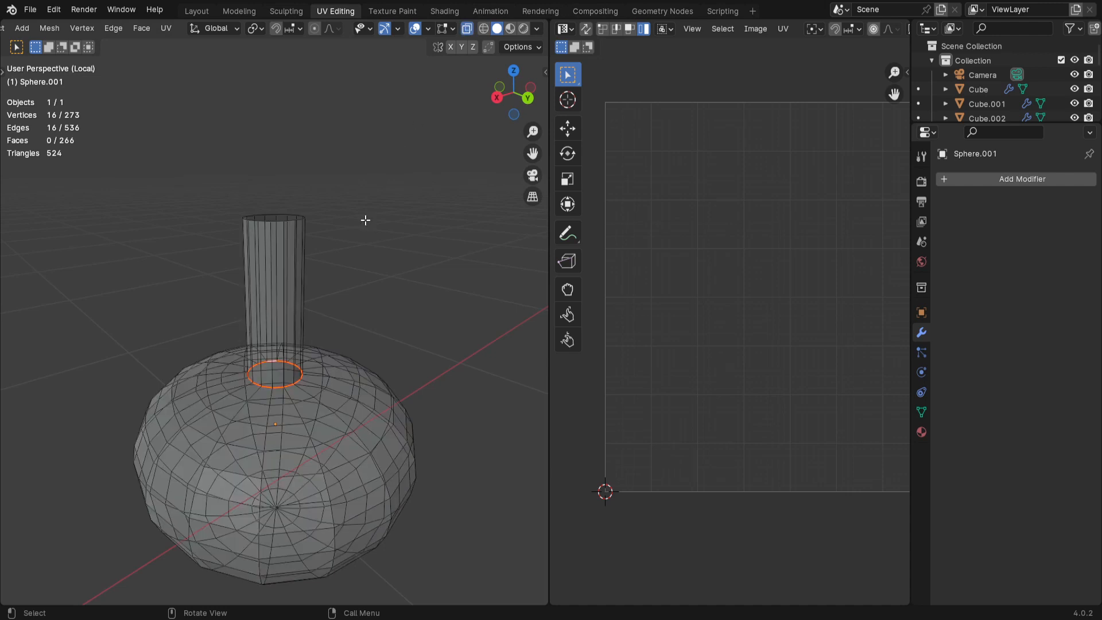
left_click(466, 29)
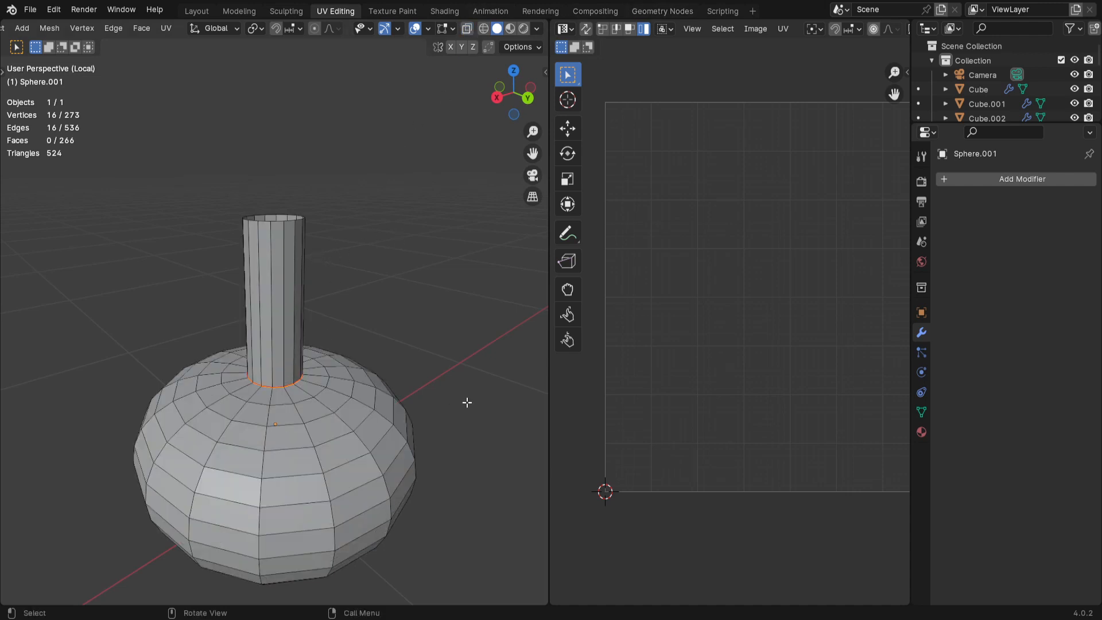
middle_click_drag(423, 406, 388, 394)
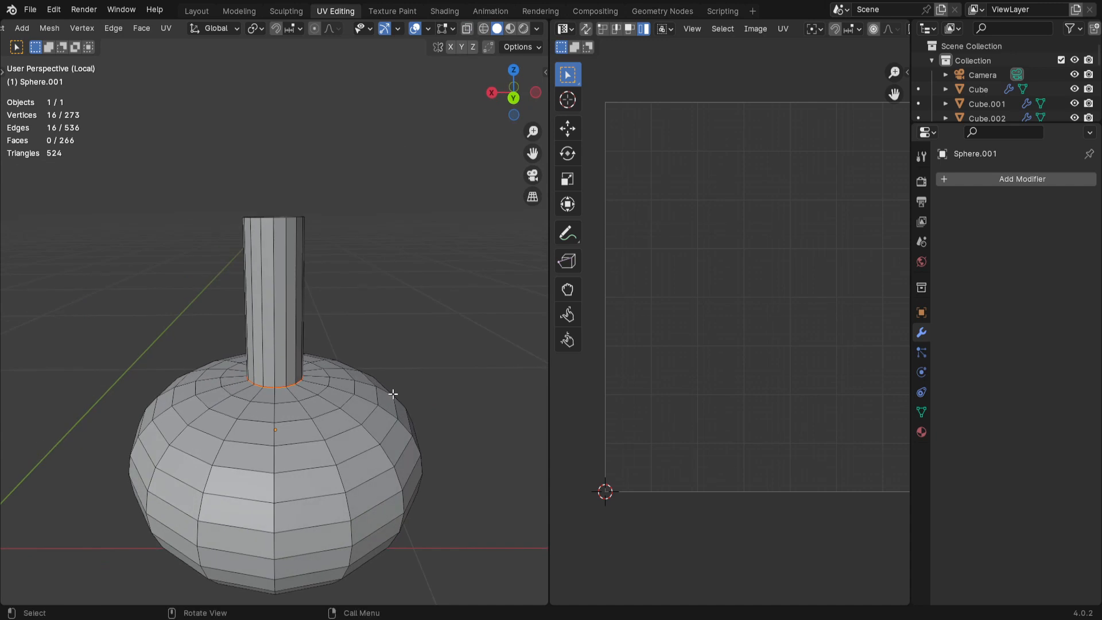
left_click(273, 351)
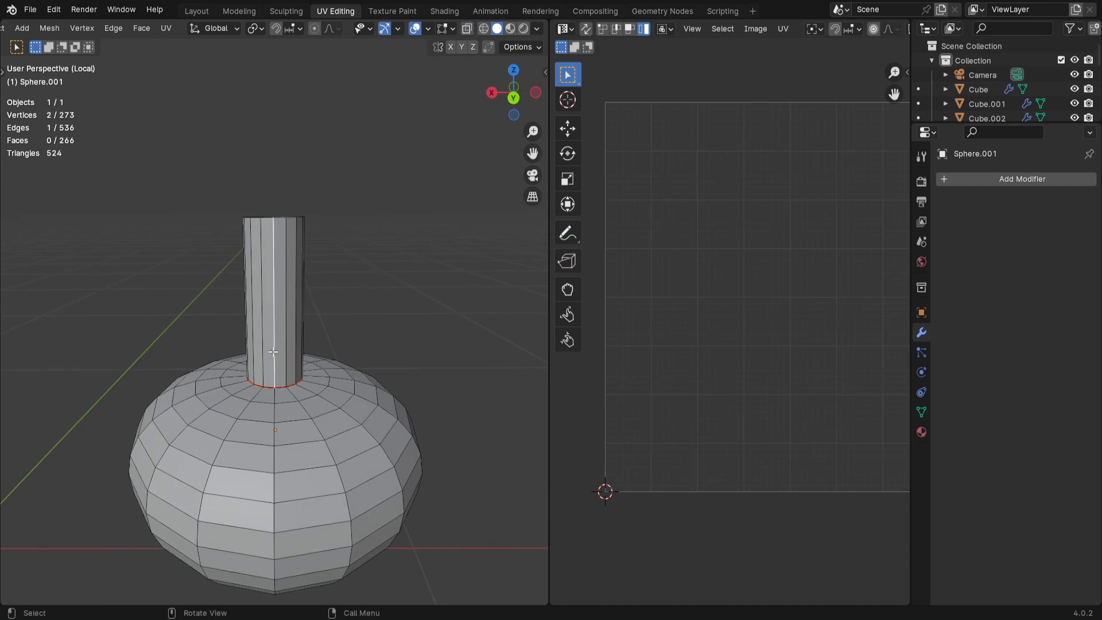
key("ctrl+e")
left_click(273, 356)
key("ctrl+l")
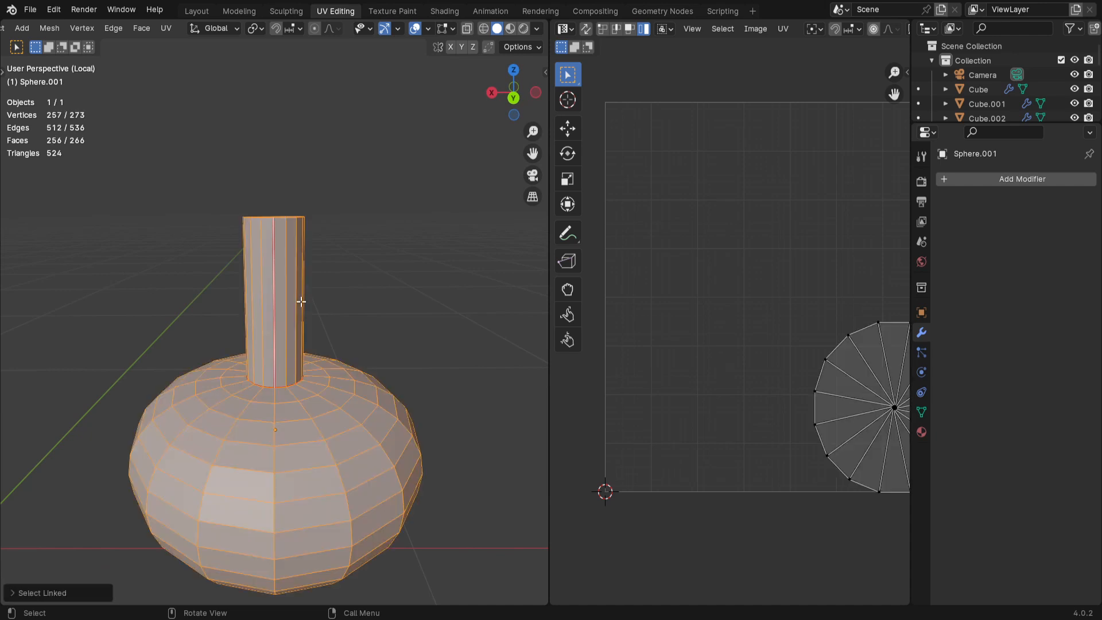
scroll(284, 301, "down", 3)
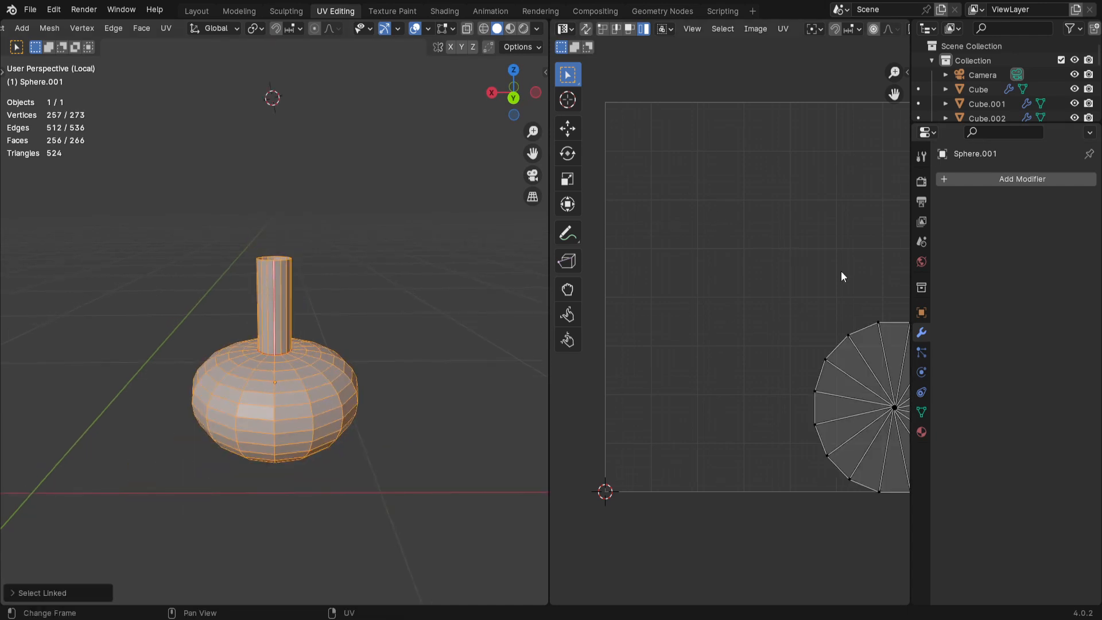
left_click(379, 430)
Step: Select the vertical edge loop running down the rounded lamp base and under its bottom to the opposite side, and mark it as a seam
middle_click_drag(467, 467, 499, 474)
scroll(497, 477, "up", 2)
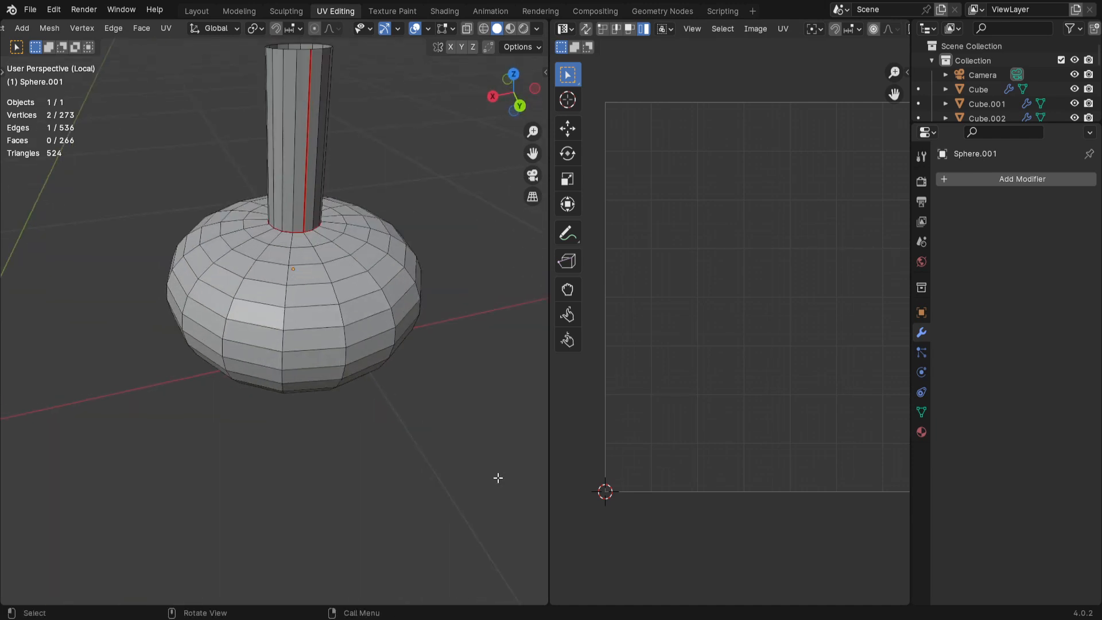
left_click(324, 274, "alt")
middle_click_drag(325, 289, 310, 405)
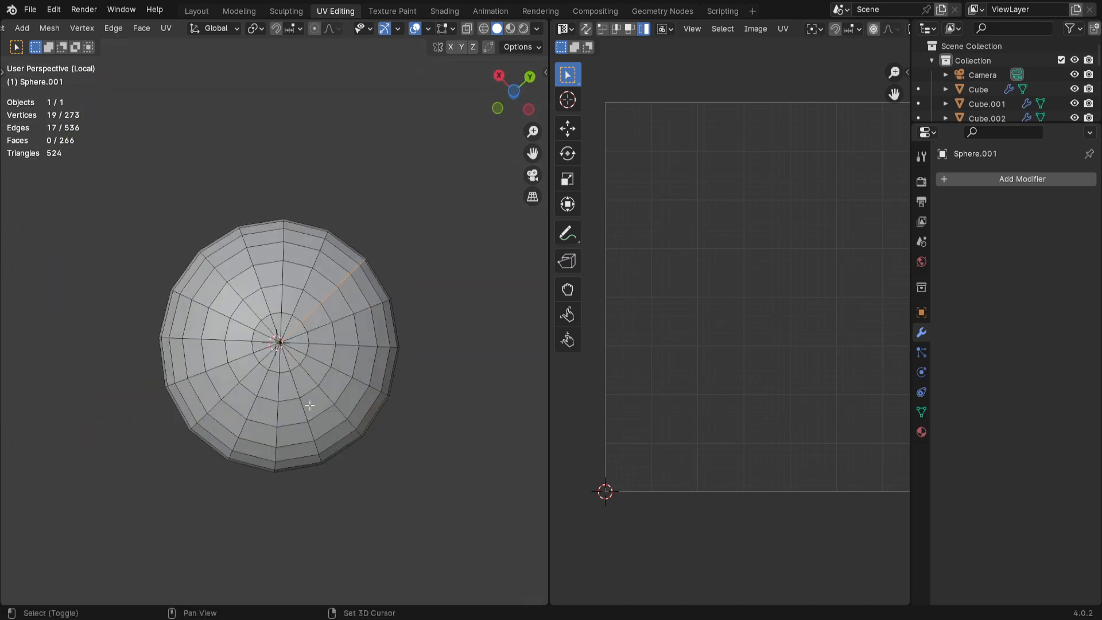
left_click(247, 374, "alt+shift")
middle_click_drag(247, 375, 376, 469)
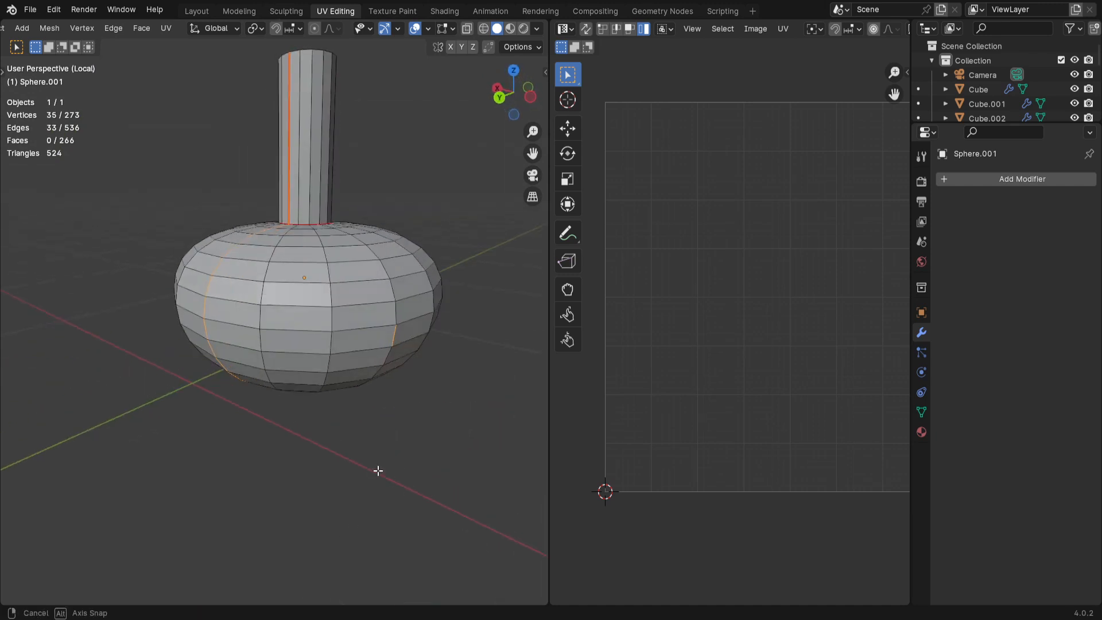
key("ctrl+e")
left_click(407, 471)
Step: Clear the seam from the stray short edge on the opposite side of the lamp base and clear the selection
middle_click_drag(408, 467, 379, 457)
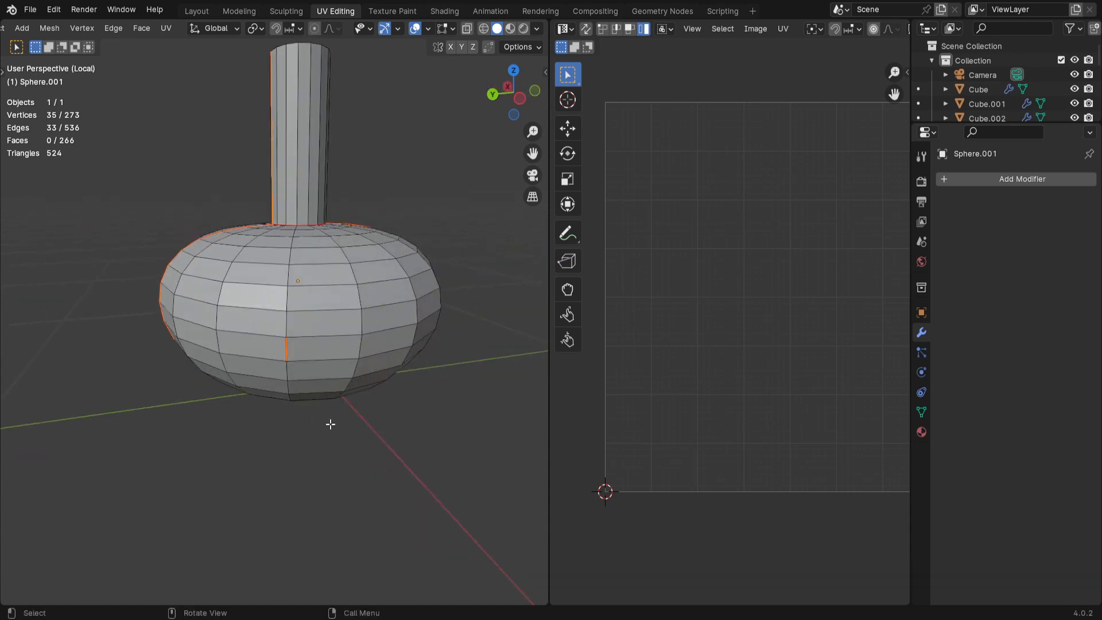
middle_click_drag(329, 423, 413, 420)
middle_click_drag(440, 360, 393, 339)
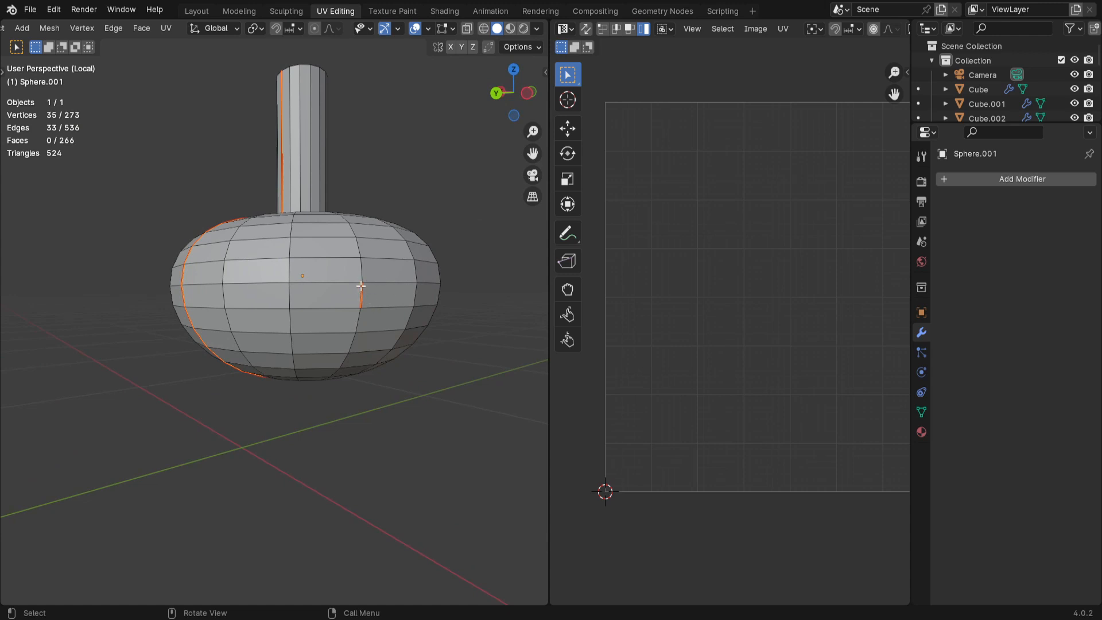
middle_click_drag(305, 460, 364, 447)
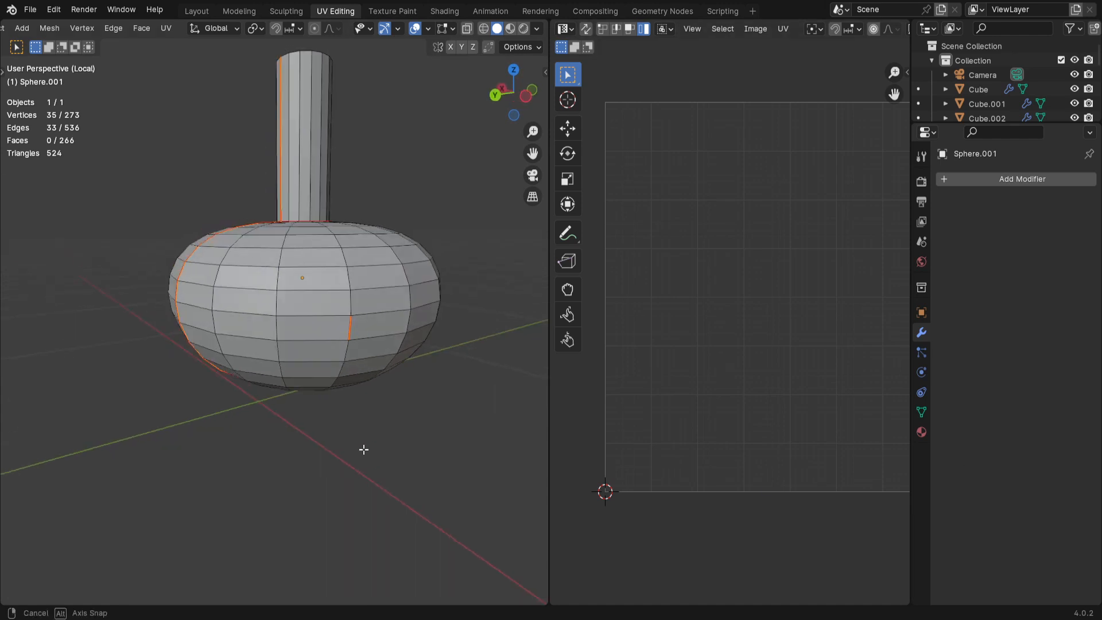
left_click(350, 326)
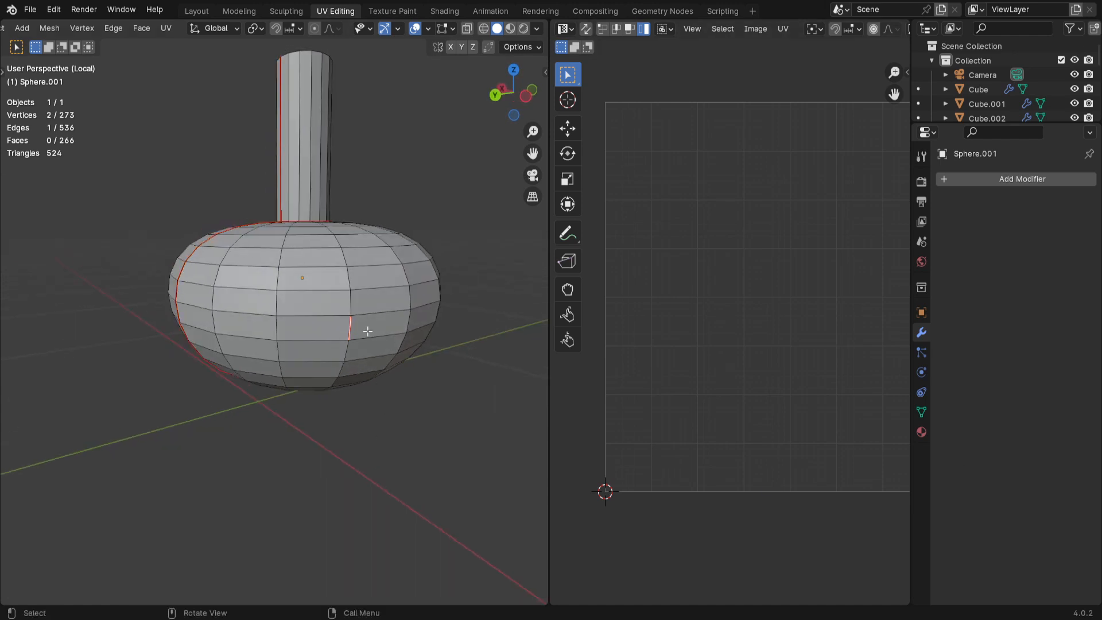
key("ctrl+e")
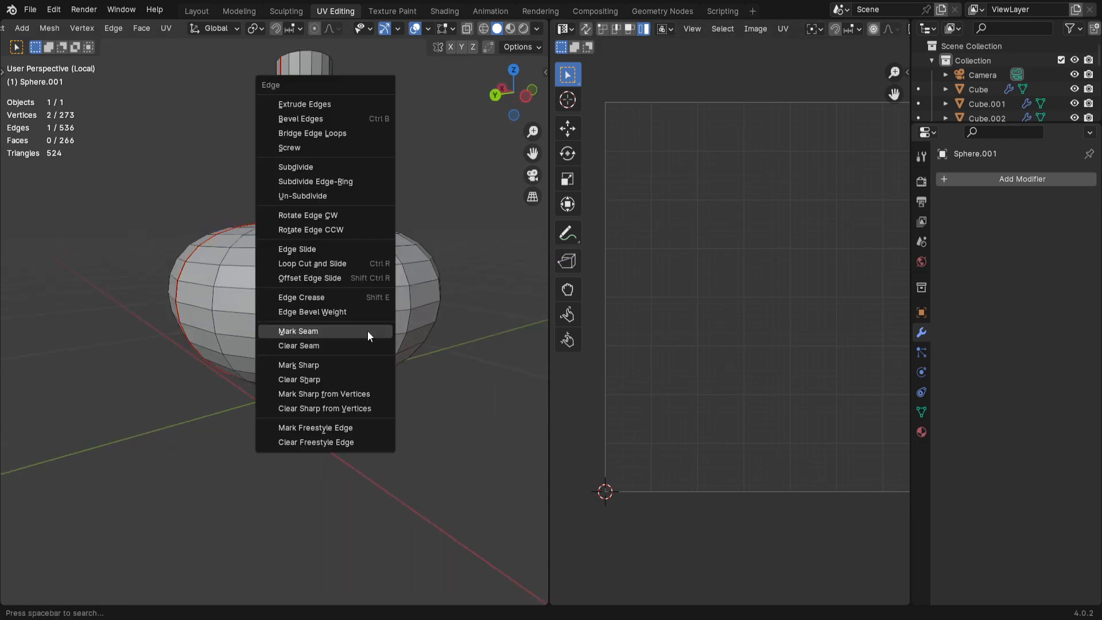
left_click(290, 346)
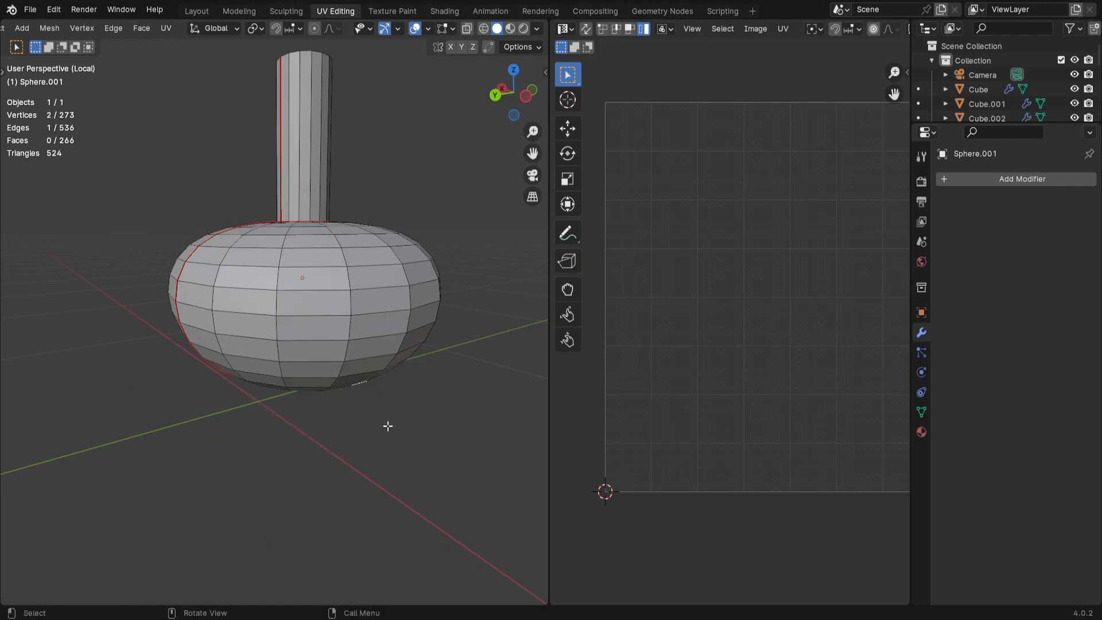
middle_click_drag(386, 416, 376, 361)
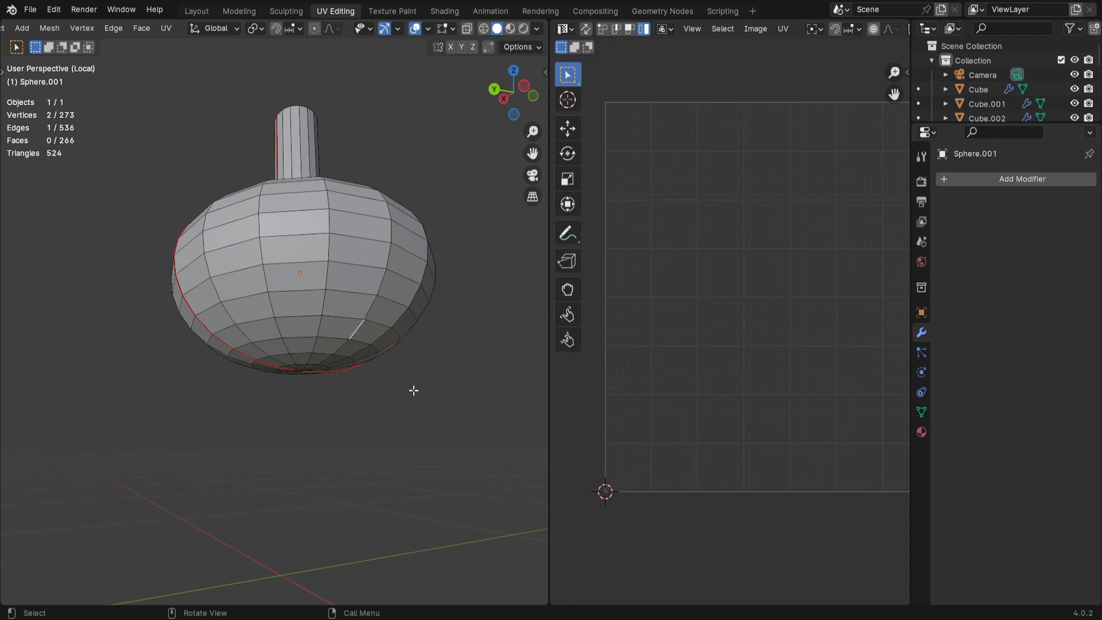
key("alt+a")
Step: Select the linked geometry of the lamp base and neck and unwrap it
middle_click_drag(413, 388, 381, 450)
key("l")
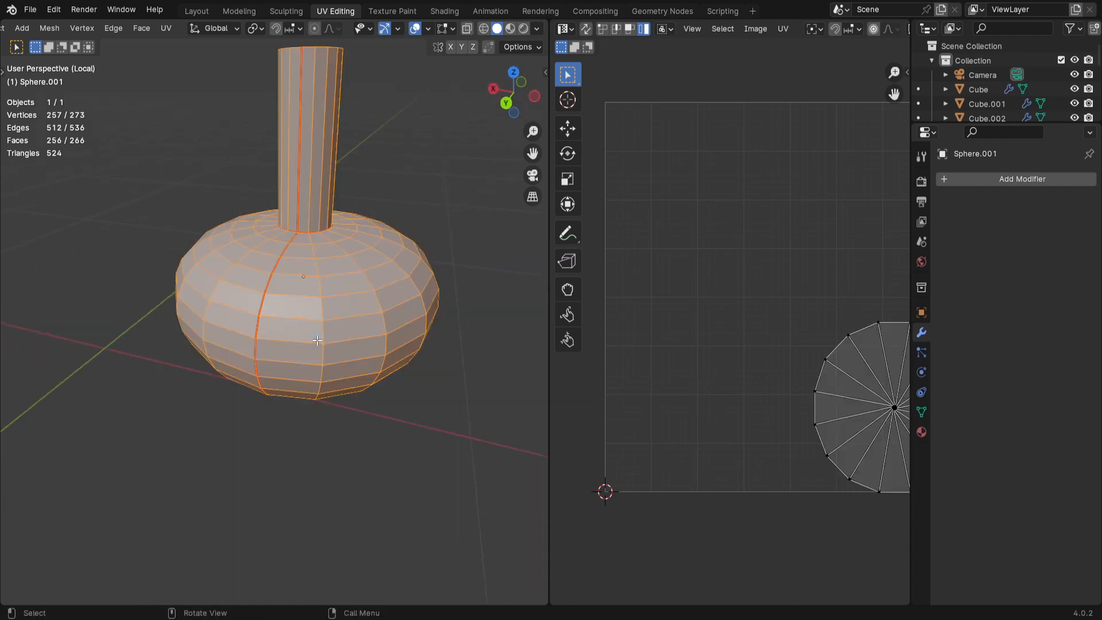
key("u")
left_click(319, 340)
scroll(848, 386, "up", 2)
scroll(848, 386, "down", 2)
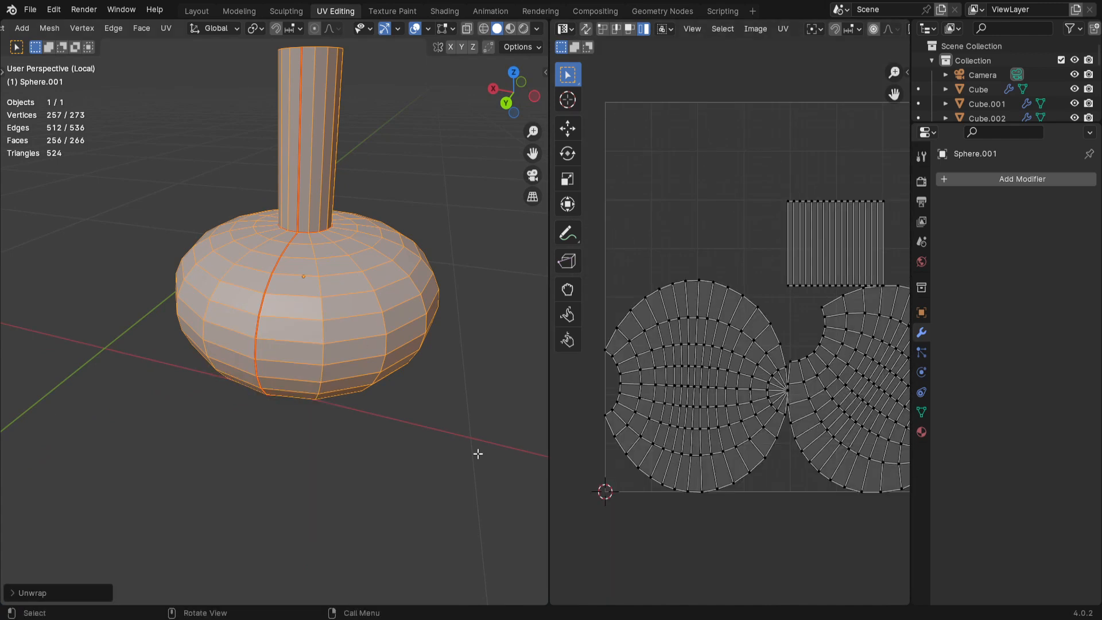
Step: Select the seam edges crossing the centre of the base's underside and clear their seams
key("alt+a")
middle_click_drag(266, 504, 362, 340)
mouse_move(341, 412)
middle_mouse_down()
mouse_move(339, 443)
mouse_move(346, 427)
middle_mouse_up()
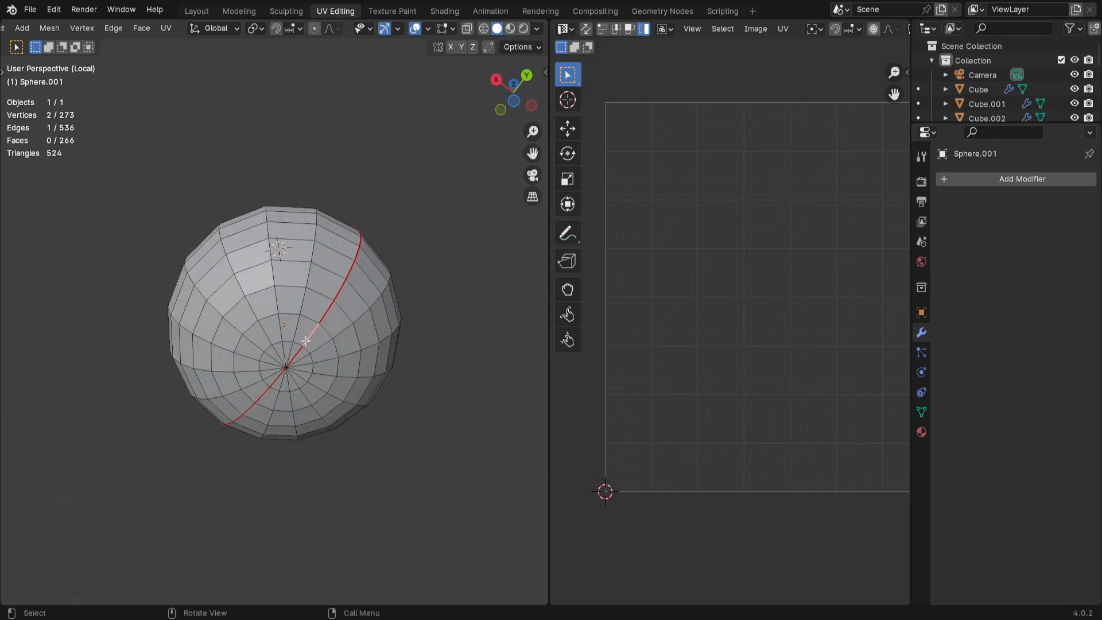
left_click(295, 355, "shift")
left_click(273, 382, "shift")
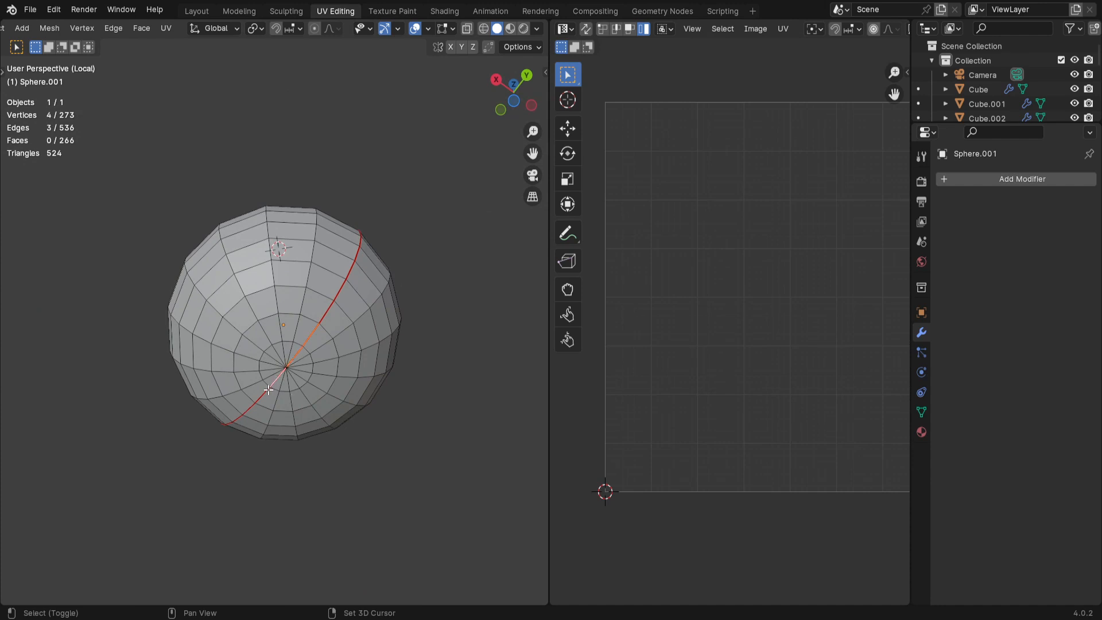
key("ctrl+e")
left_click(289, 417)
left_click(397, 459)
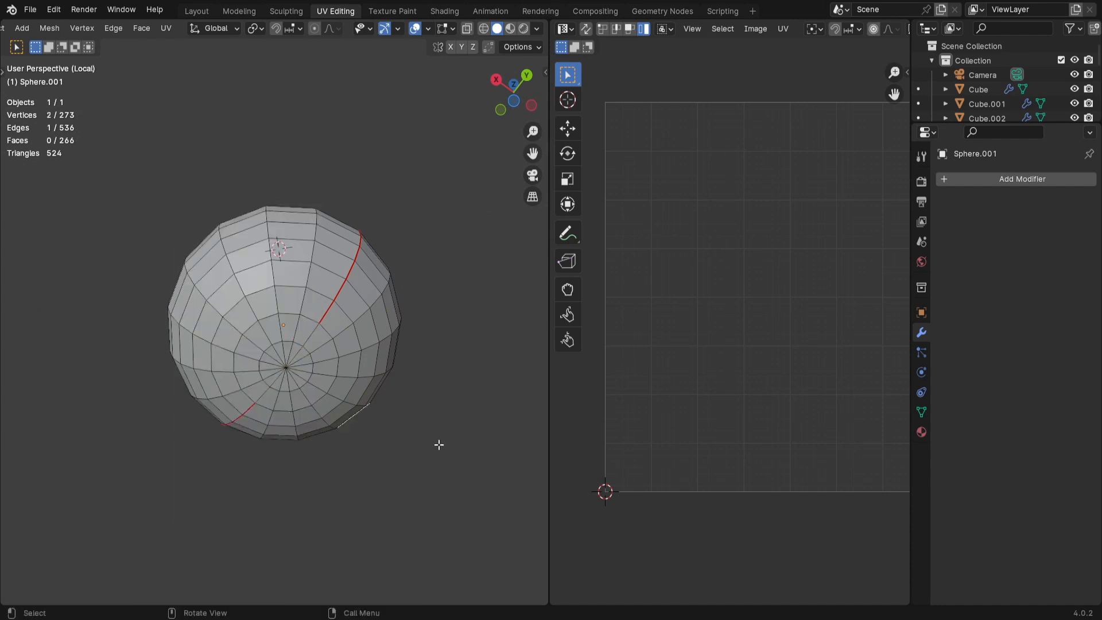
Step: Select the second-ring edge loop around the centre of the base's underside and mark it as a seam
left_click(326, 333, "alt")
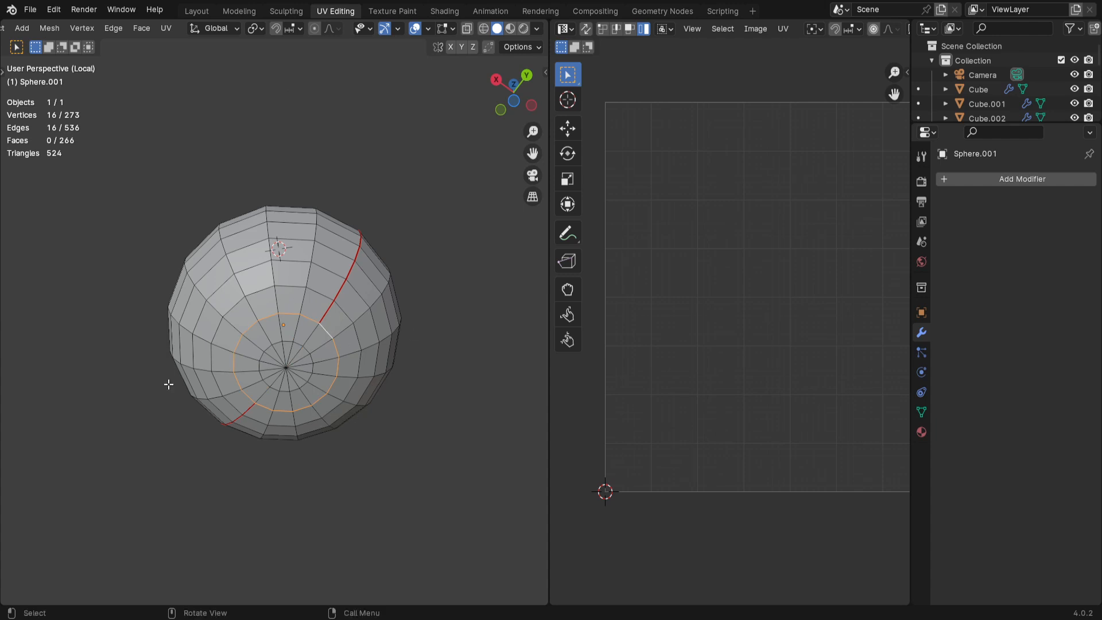
key("ctrl+e")
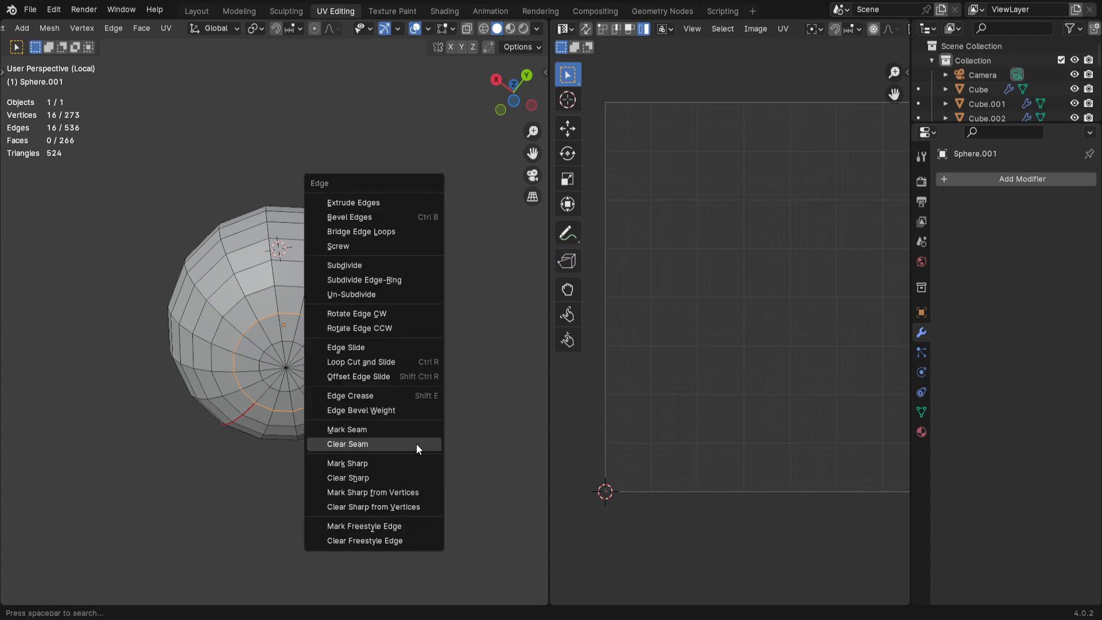
left_click(397, 431)
key("alt+a")
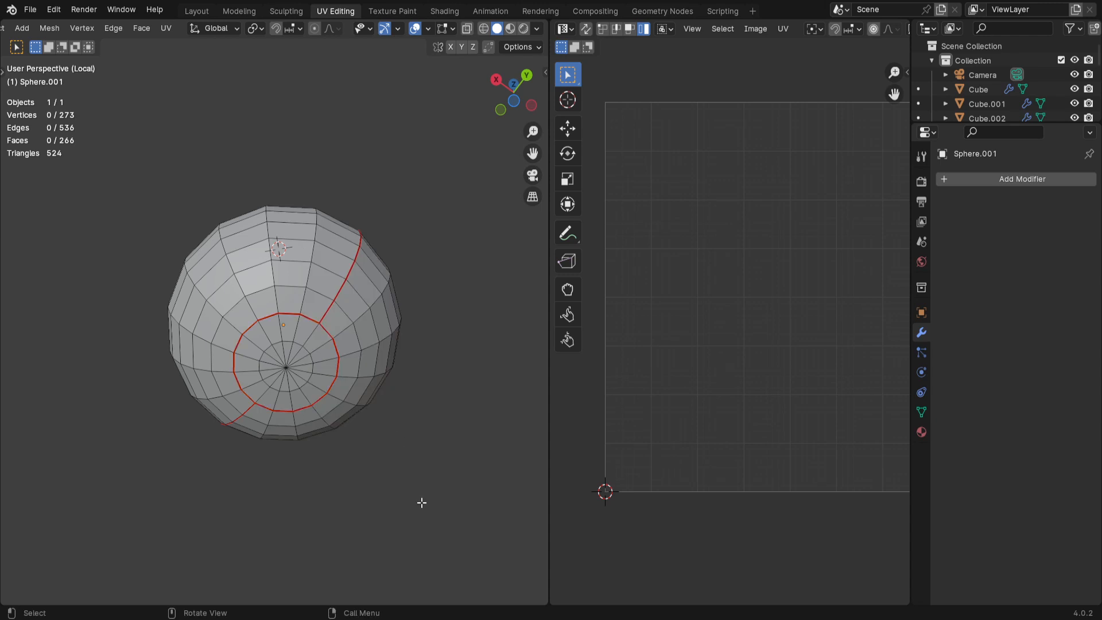
Step: Unwrap the linked base and neck geometry again with the circular bottom seam in place
scroll(423, 501, "up", 1)
middle_click_drag(487, 504, 435, 529)
key("l")
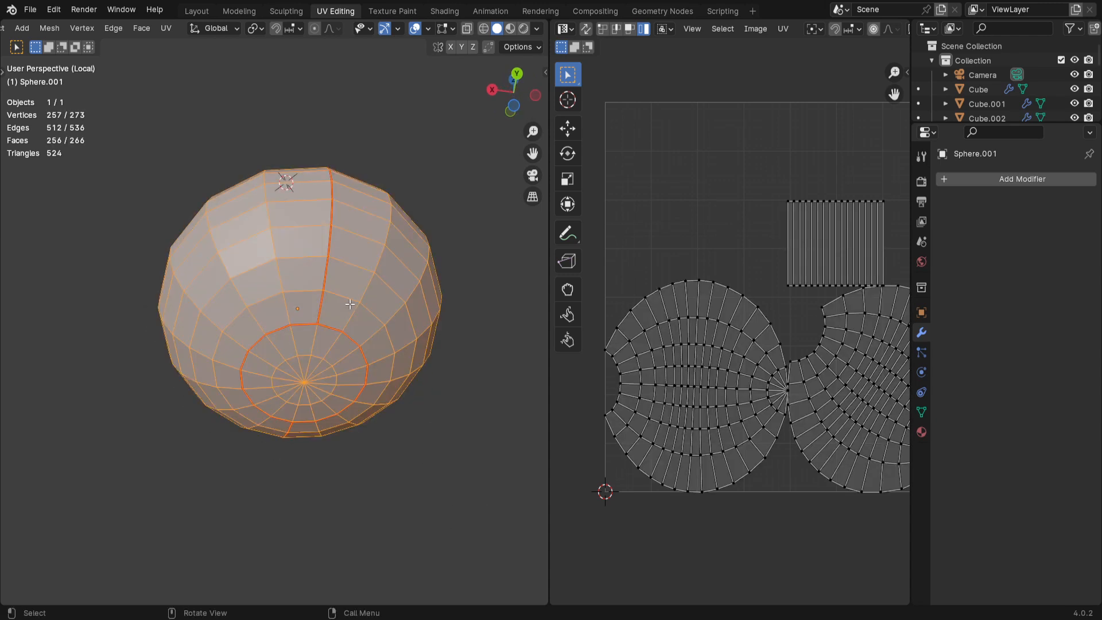
key("u")
left_click(350, 305)
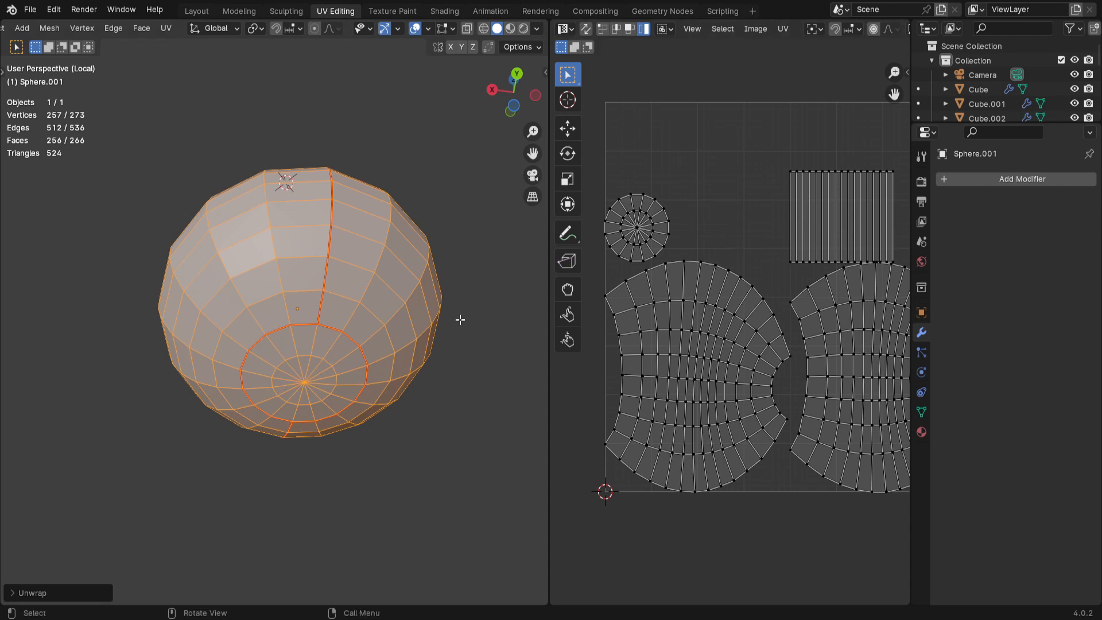
Step: Enable UV sync selection, switch to face selection, and select the linked faces inside the base's circular bottom seam
left_click(294, 347)
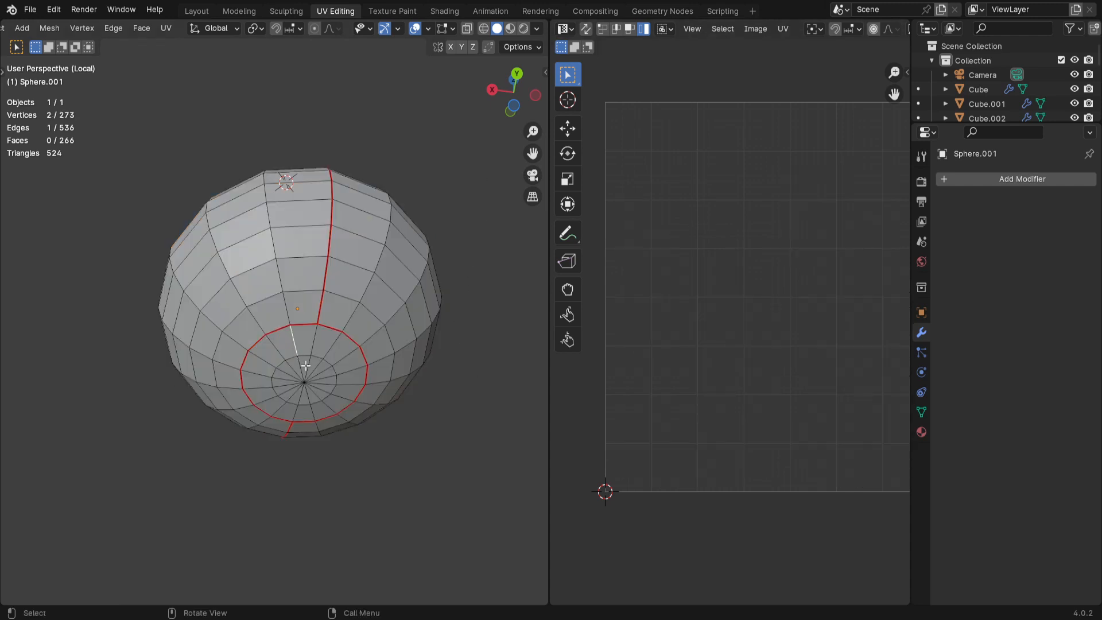
left_click(586, 30)
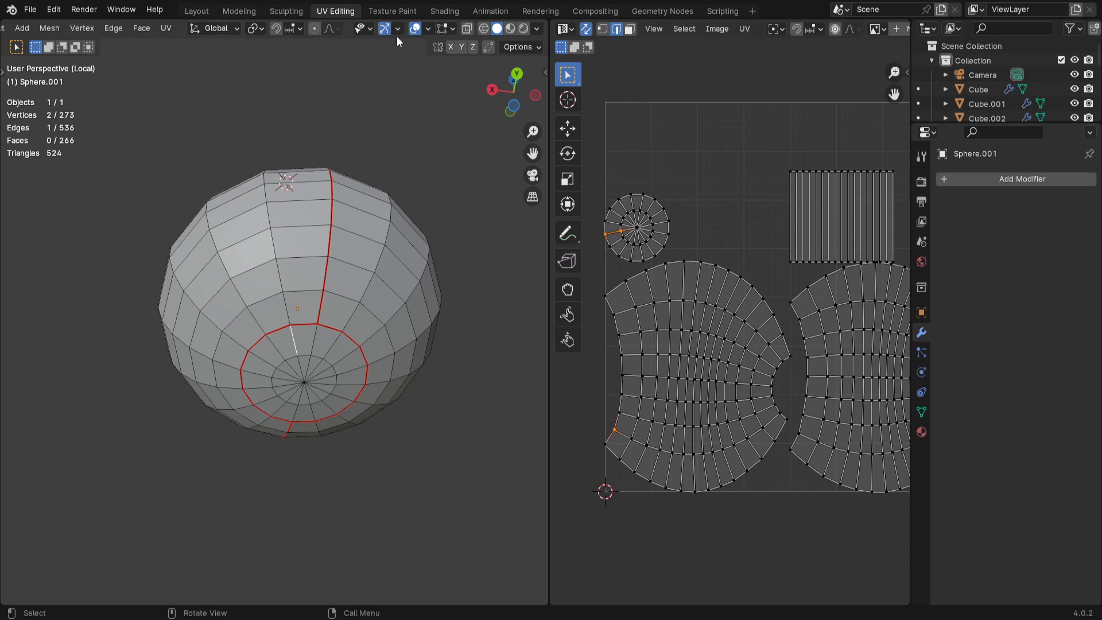
scroll(260, 27, "up", 2)
scroll(149, 29, "up", 10)
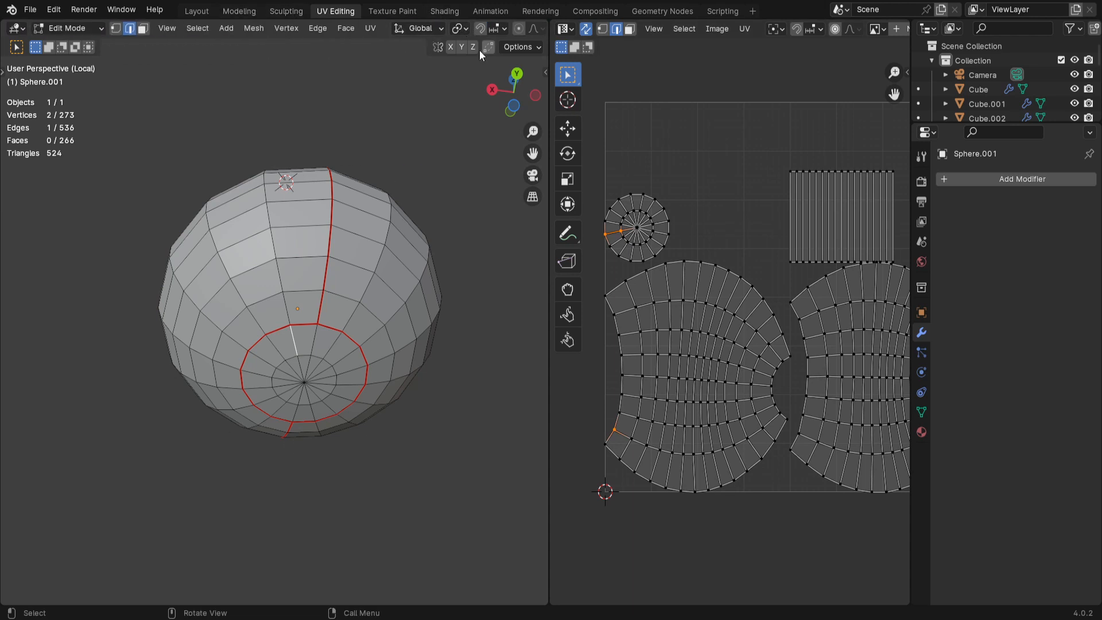
left_click(143, 29)
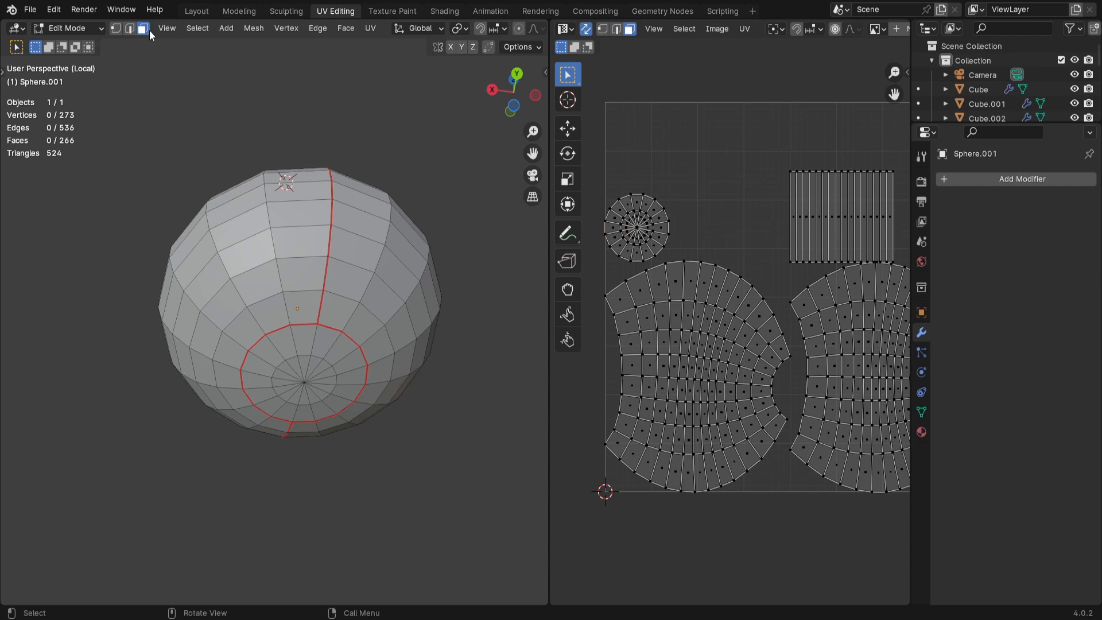
left_click(328, 352)
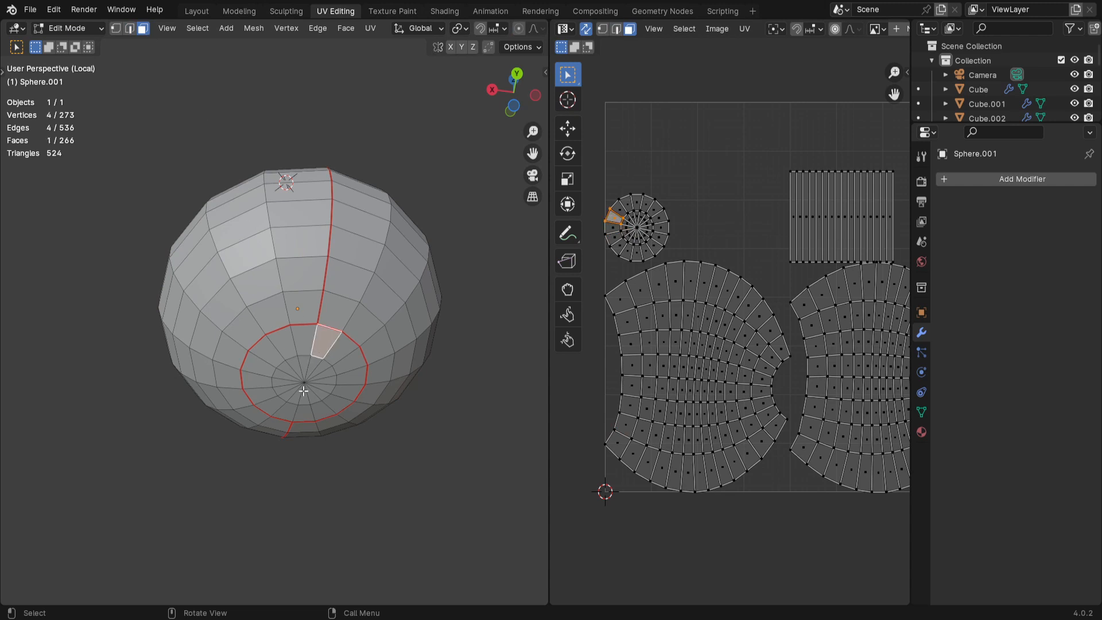
key("ctrl+l")
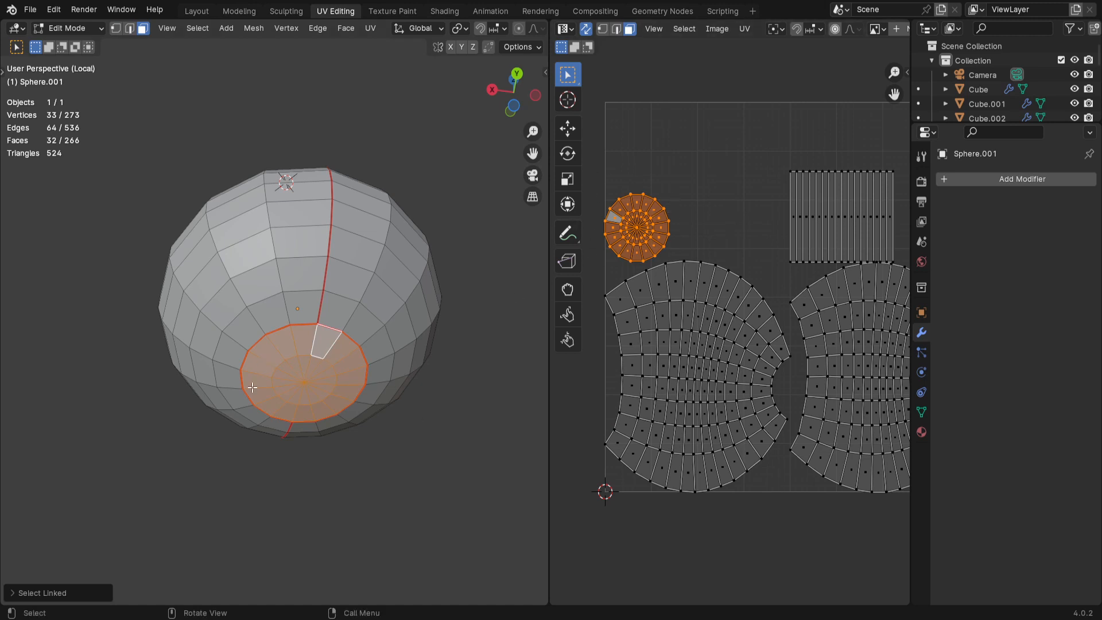
Step: View the lamp base from the side and select one face inside its large side UV island
middle_click_drag(436, 420, 421, 455)
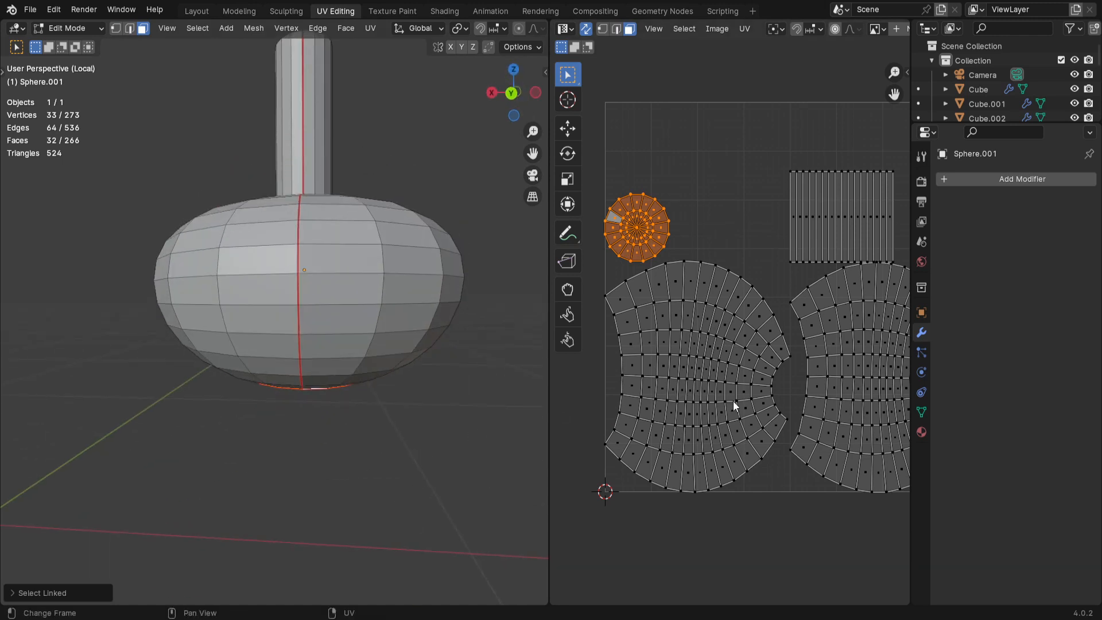
scroll(733, 401, "down", 1)
left_click(723, 356)
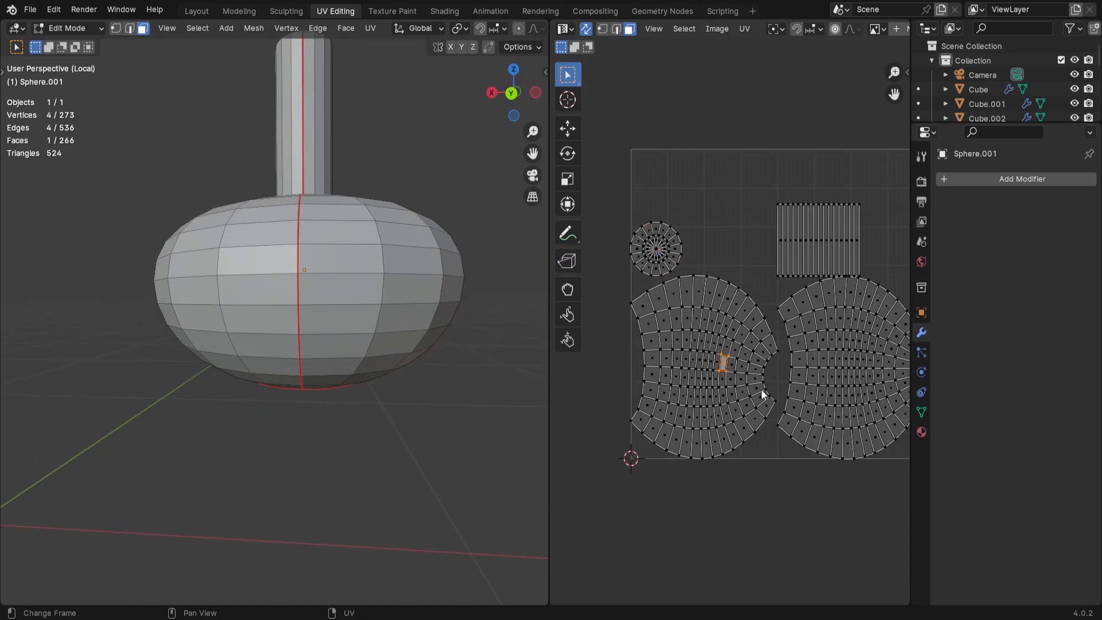
middle_click_drag(684, 409, 713, 394)
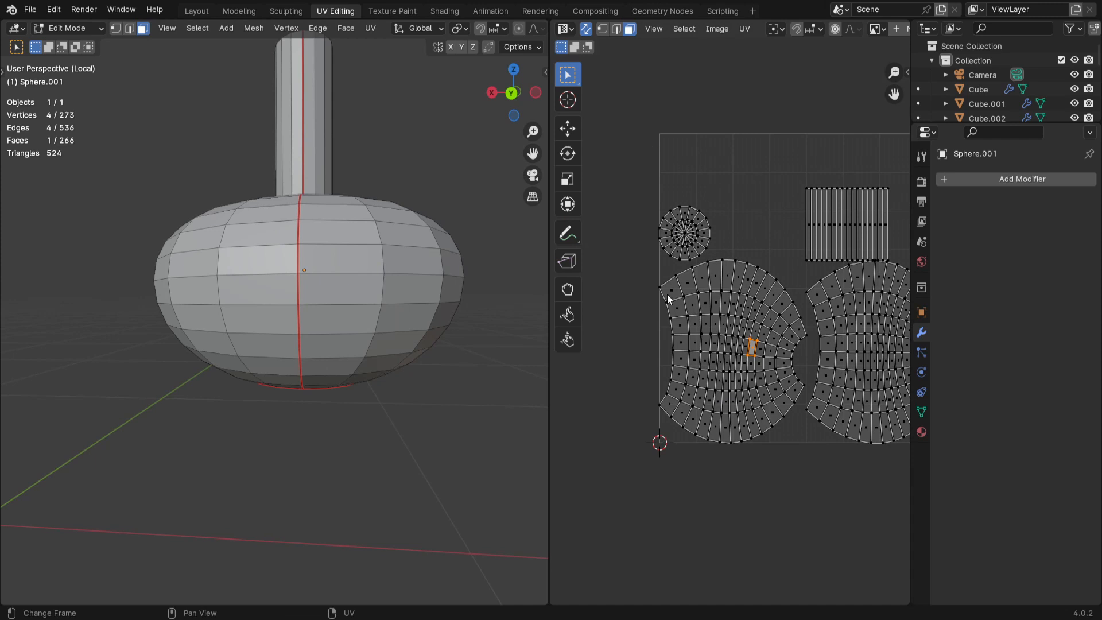
Step: Maximize the UV editor and examine the two large side islands of the lamp base's UV layout
middle_click_drag(731, 371, 700, 363)
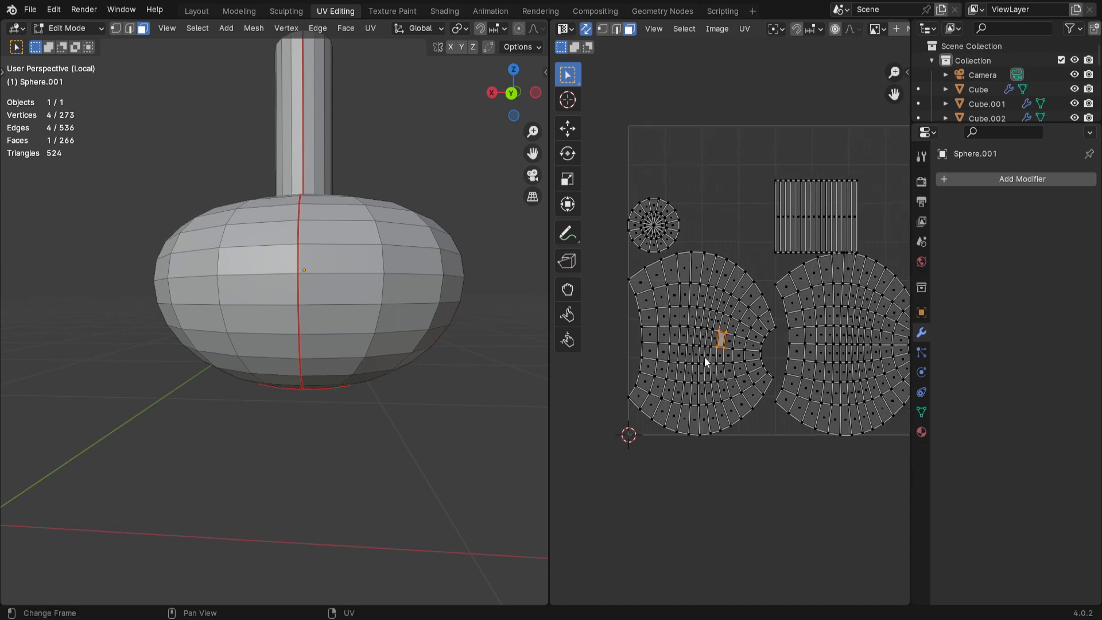
key("ctrl+space")
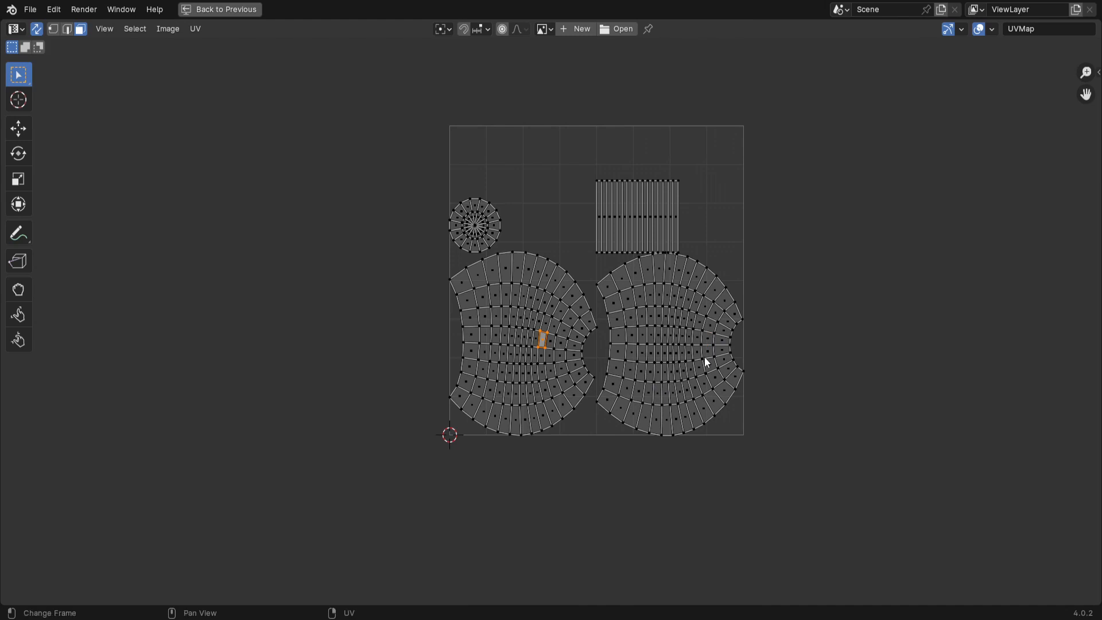
scroll(702, 342, "up", 2)
scroll(699, 328, "down", 1)
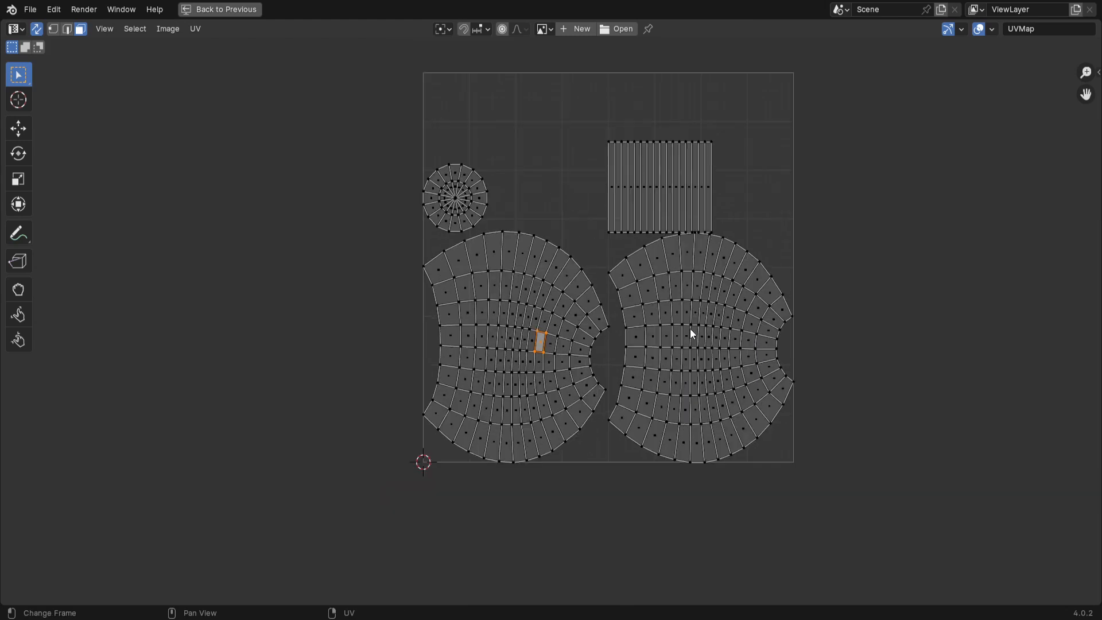
middle_click_drag(784, 319, 694, 327)
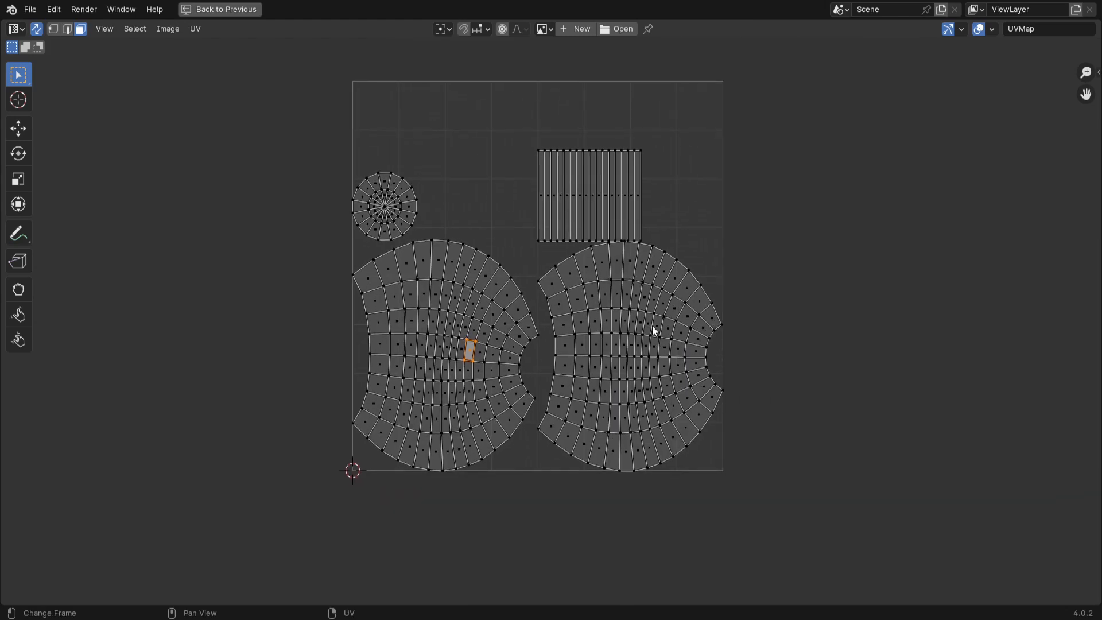
key("ctrl+space")
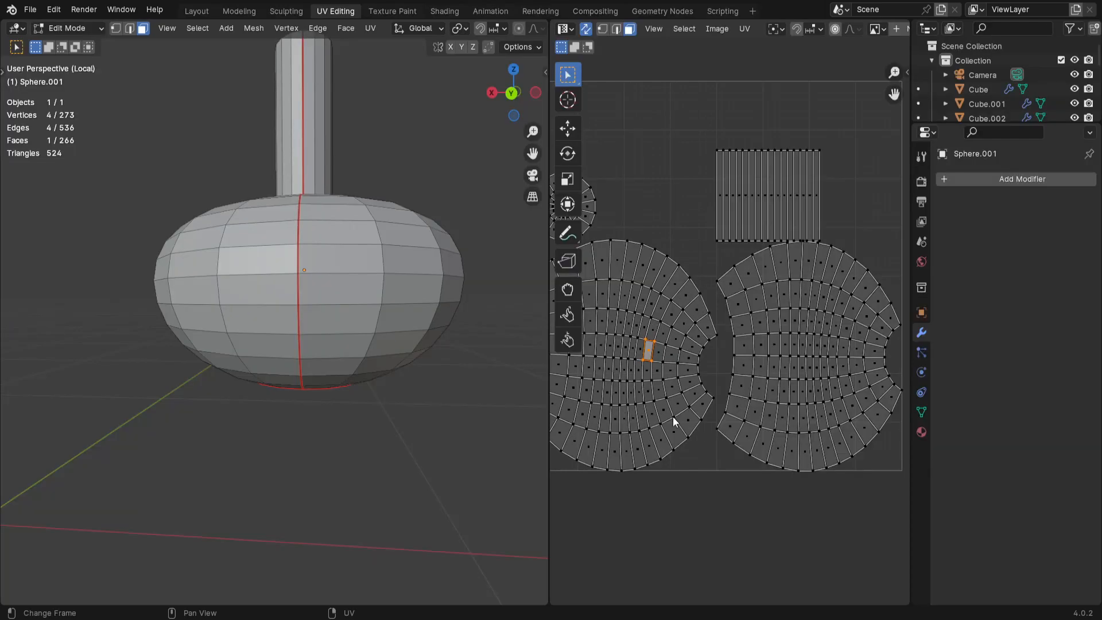
key("ctrl+space")
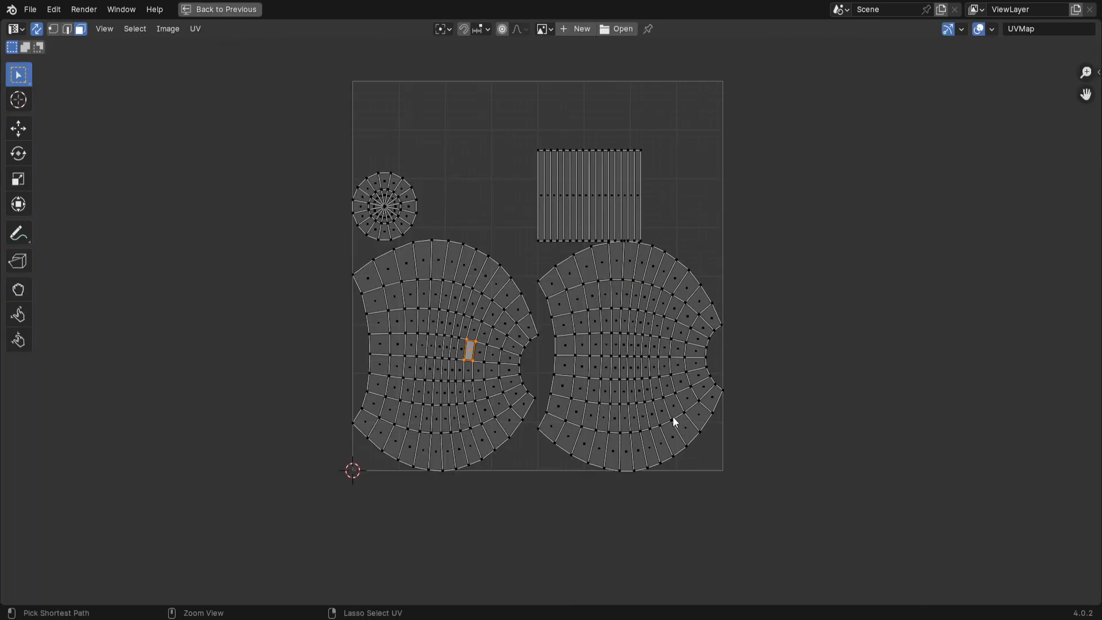
key("Home")
middle_click_drag(620, 448, 723, 411)
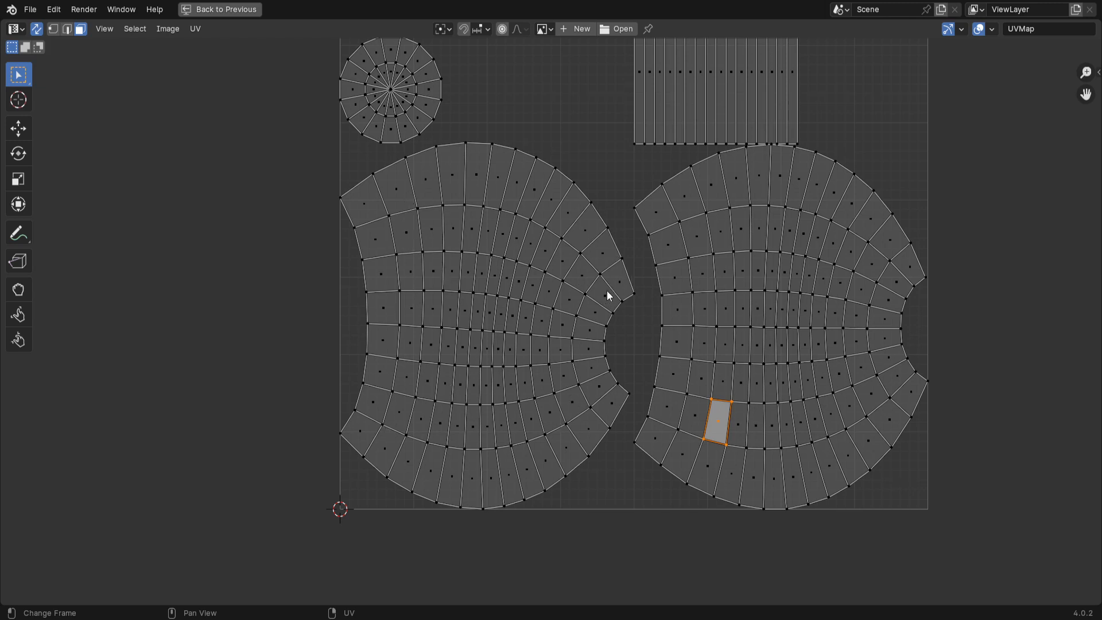
scroll(539, 372, "up", 2)
scroll(540, 374, "down", 3)
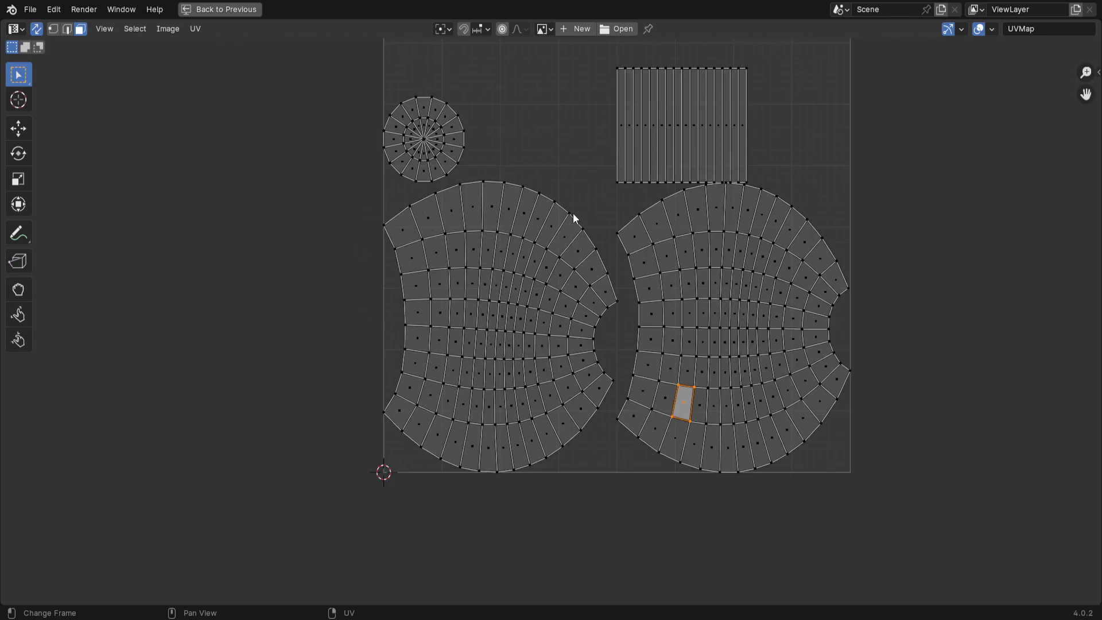
scroll(574, 214, "up", 2)
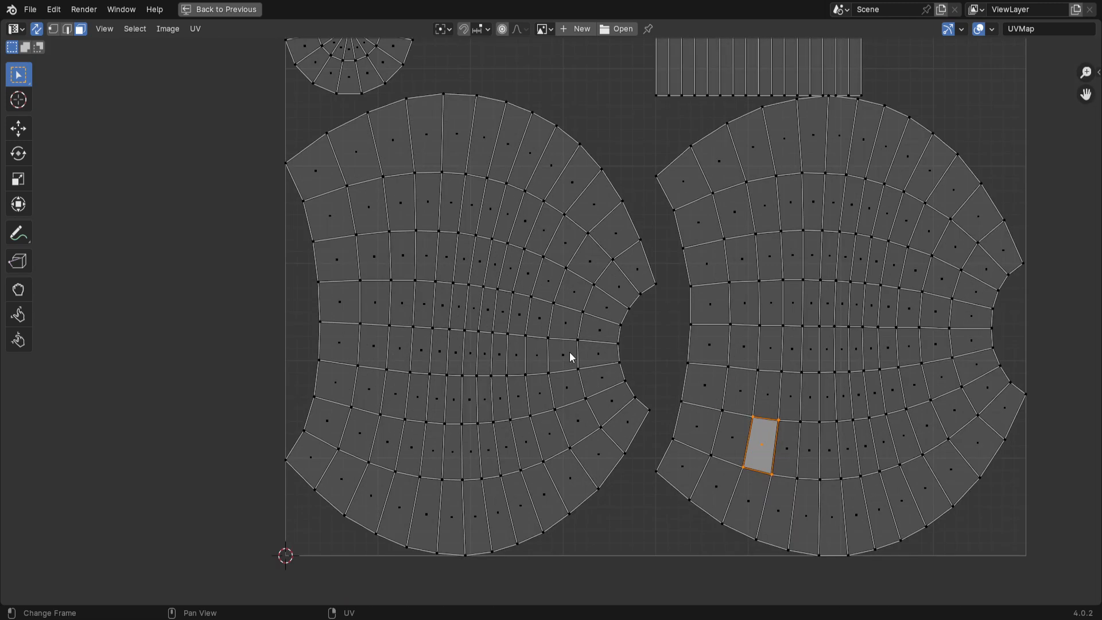
Step: Switch UV selection to vertices and select both end vertices of one vertical edge inside the left large island
left_click(53, 29)
left_click(450, 330)
left_click(450, 376, "shift")
scroll(444, 341, "up", 2)
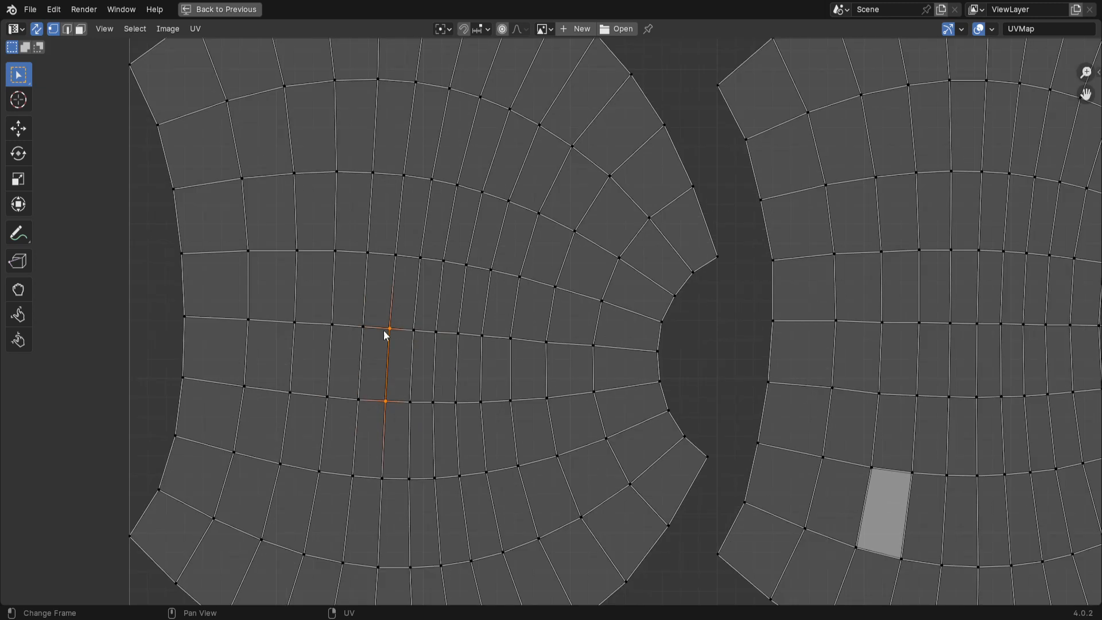
scroll(500, 310, "down", 3)
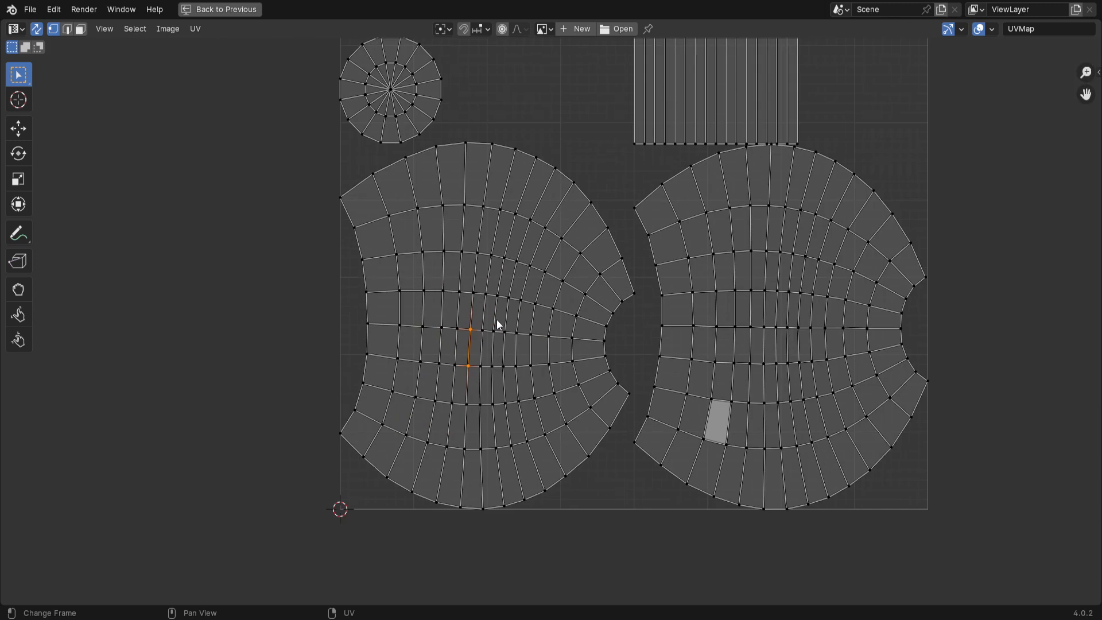
scroll(451, 394, "up", 1)
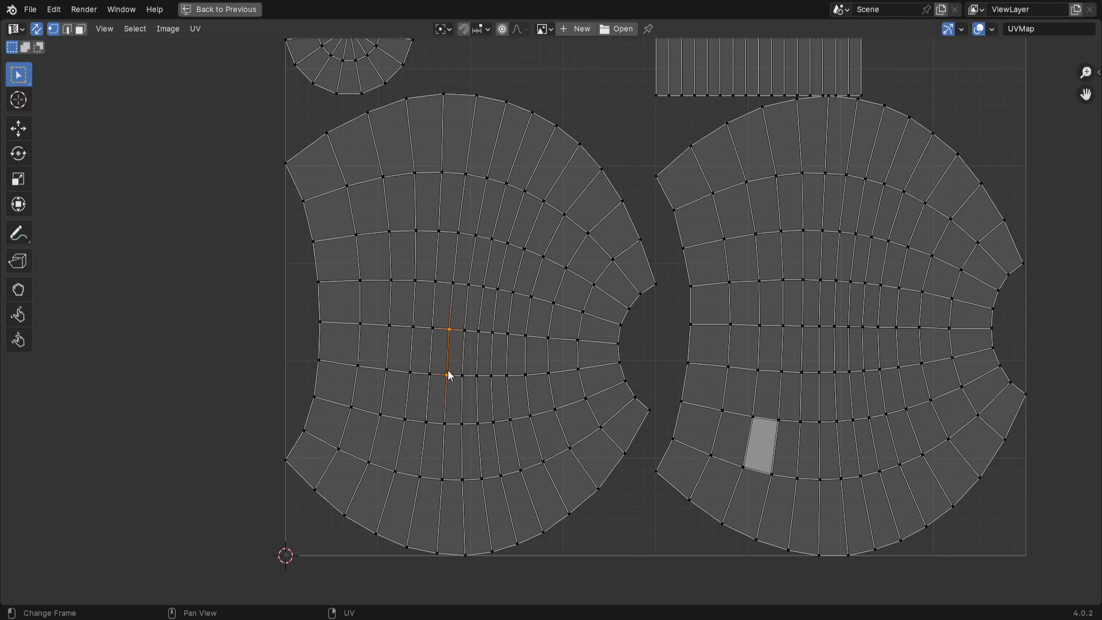
scroll(456, 354, "up", 2)
middle_click_drag(438, 403, 495, 362, "shift")
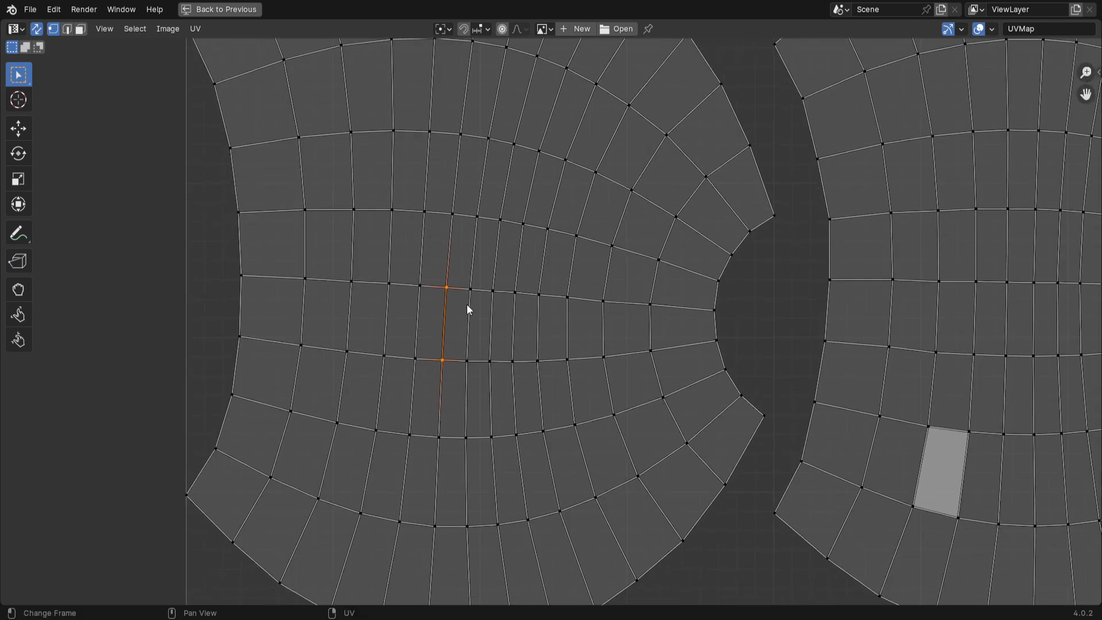
Step: Select one face in the middle of the left island, then straighten its left edge by scaling its two vertices to 0 along X
left_click(81, 29)
left_click(434, 319)
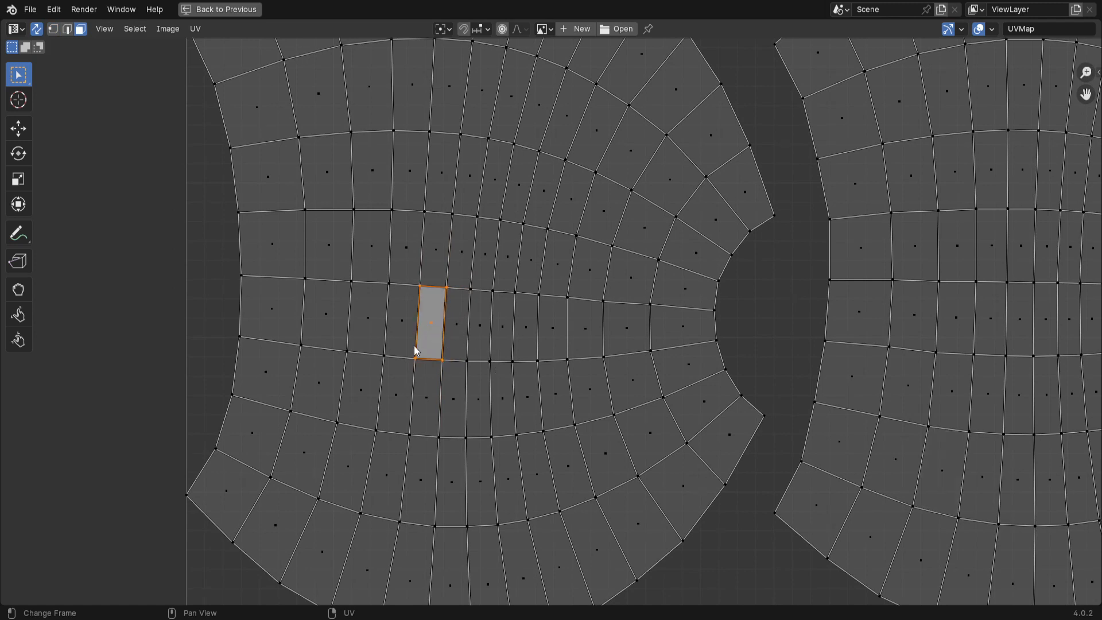
left_click(53, 30)
left_click(416, 359)
left_click(420, 286, "shift")
key("s")
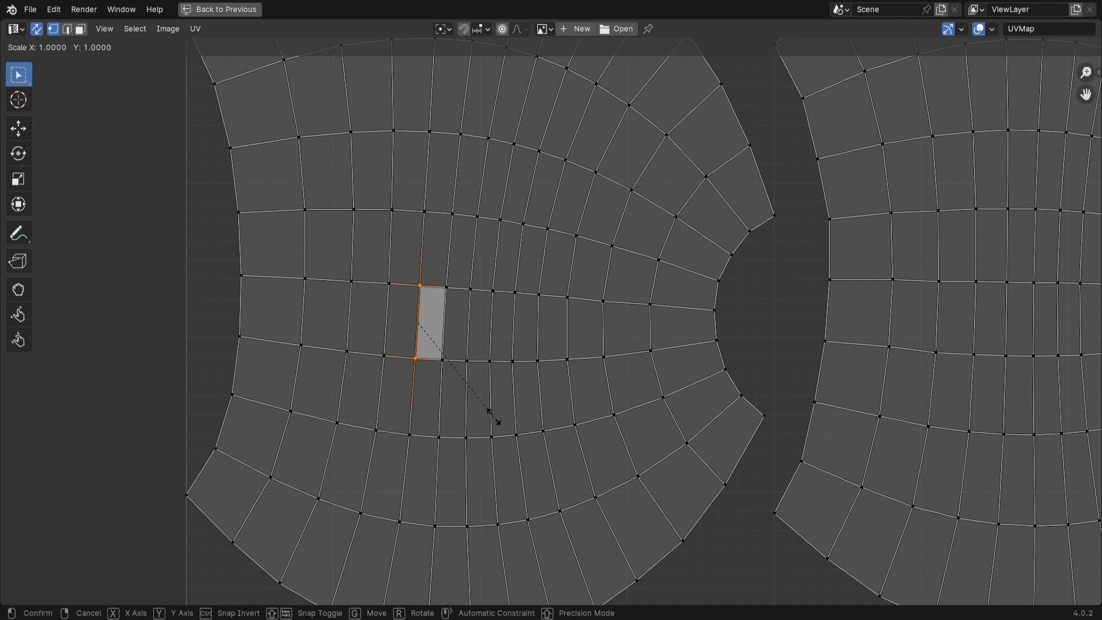
type("x")
type("0")
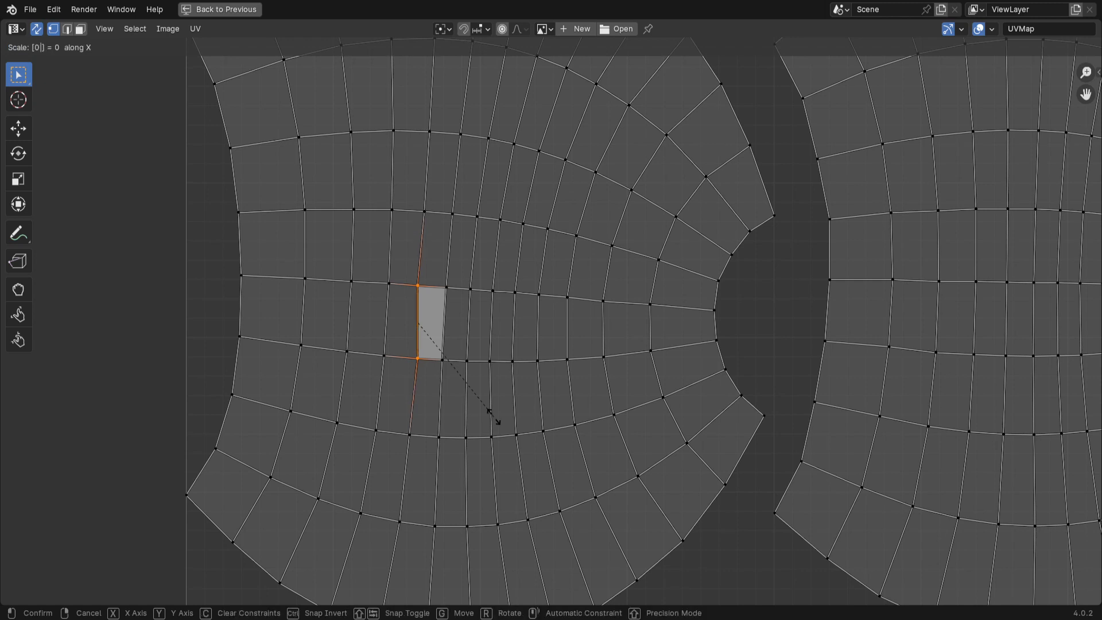
key("Return")
Step: Show the UV vertex coordinates and compare the X values of the straightened left edge's upper and lower vertices
scroll(478, 433, "down", 3)
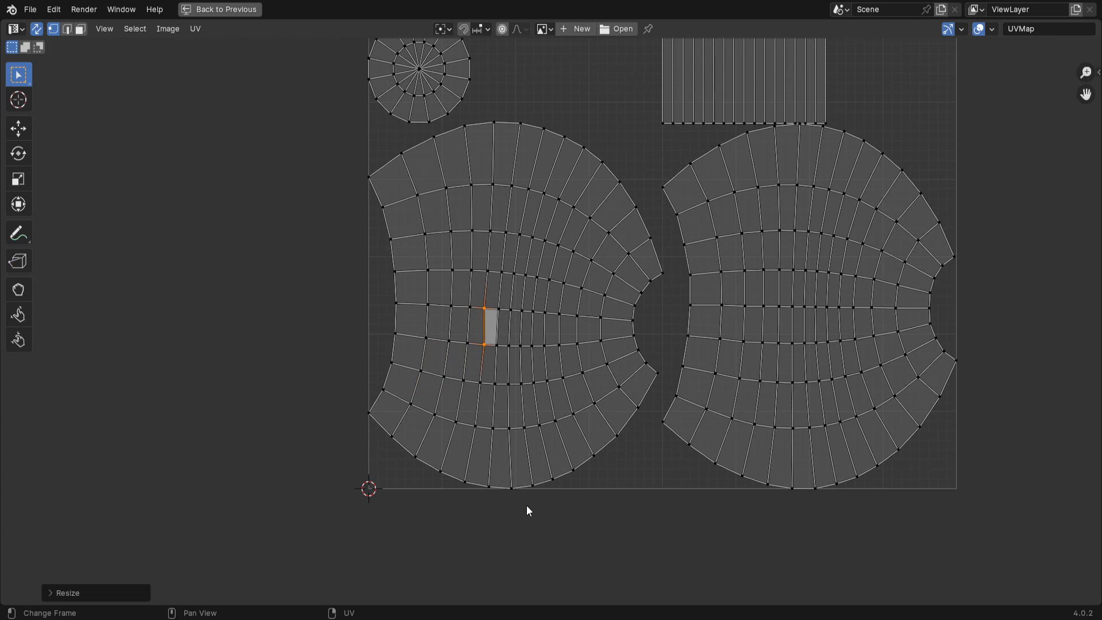
scroll(529, 511, "up", 1)
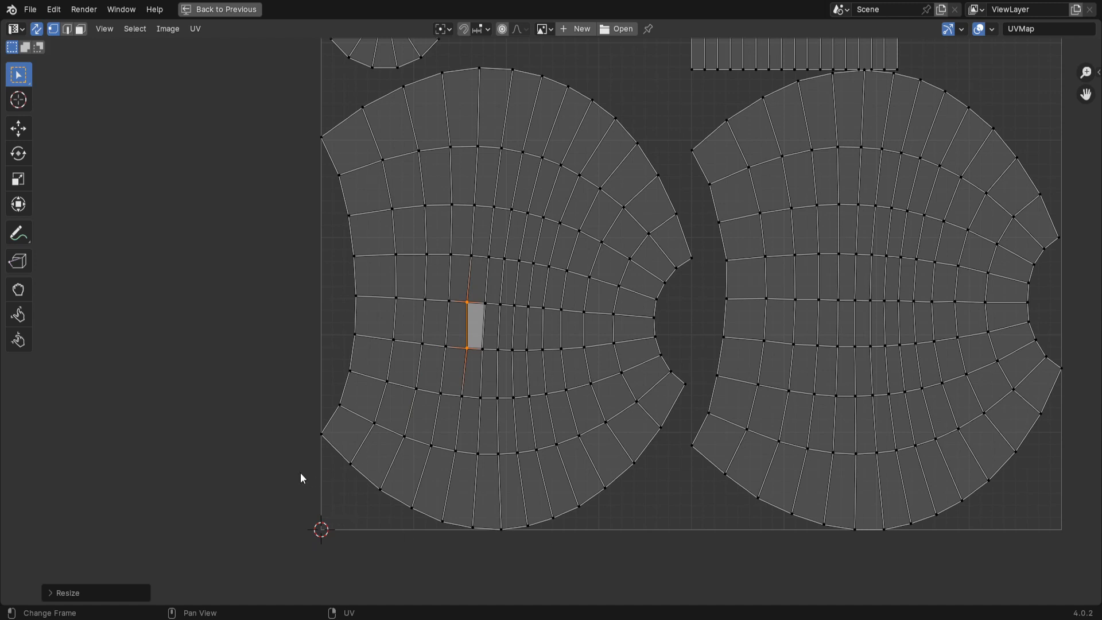
scroll(310, 264, "up", 1)
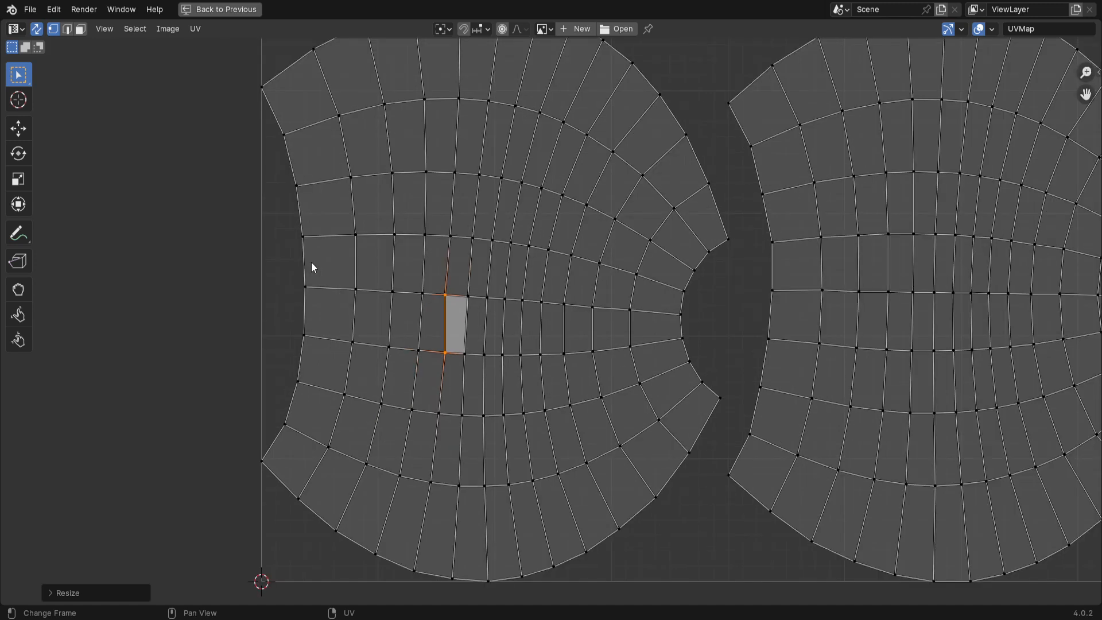
scroll(400, 327, "down", 2, "shift")
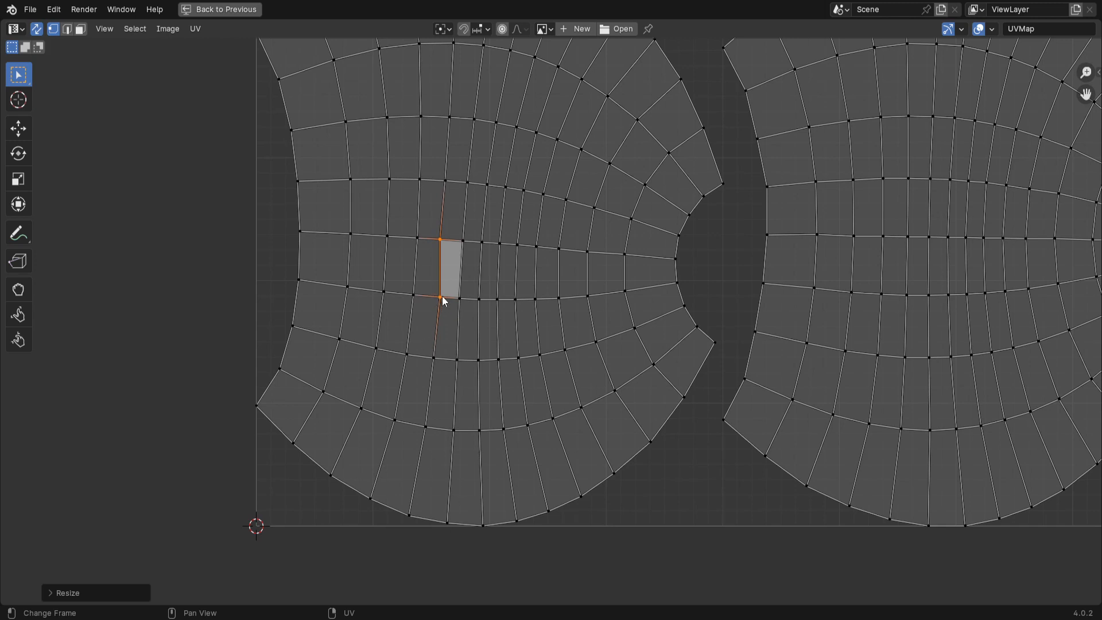
key("n")
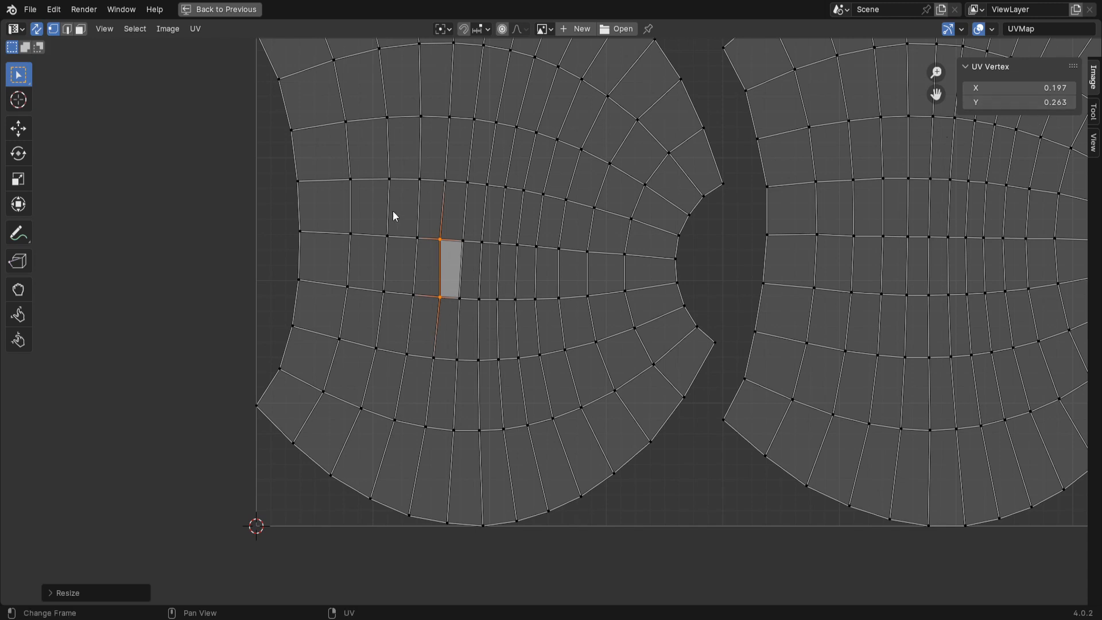
left_click(439, 241)
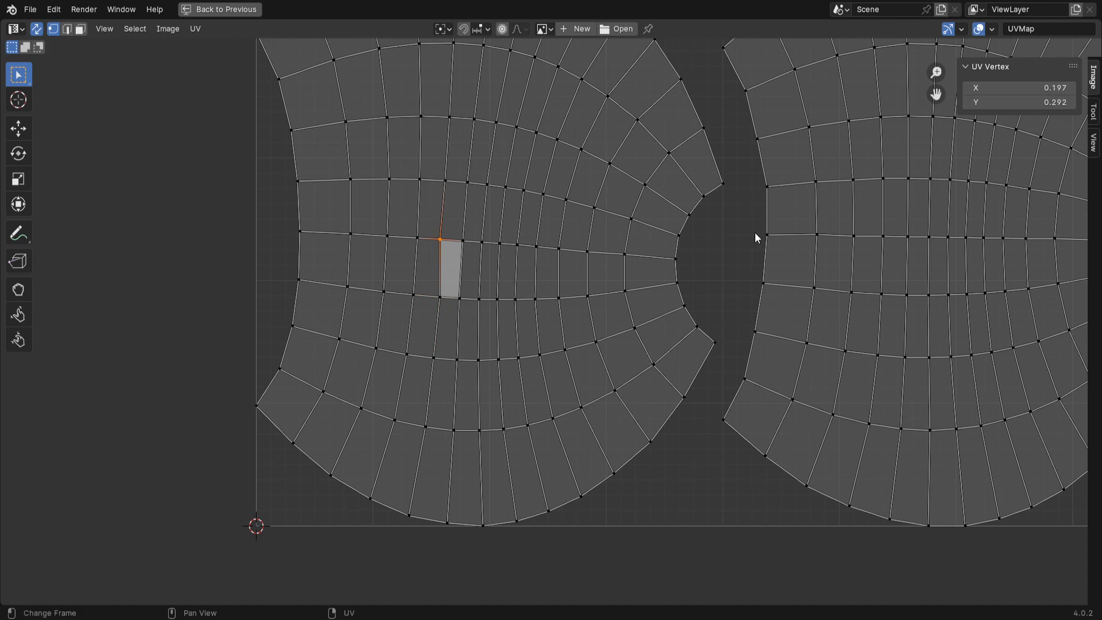
left_click(439, 297)
left_click(441, 239)
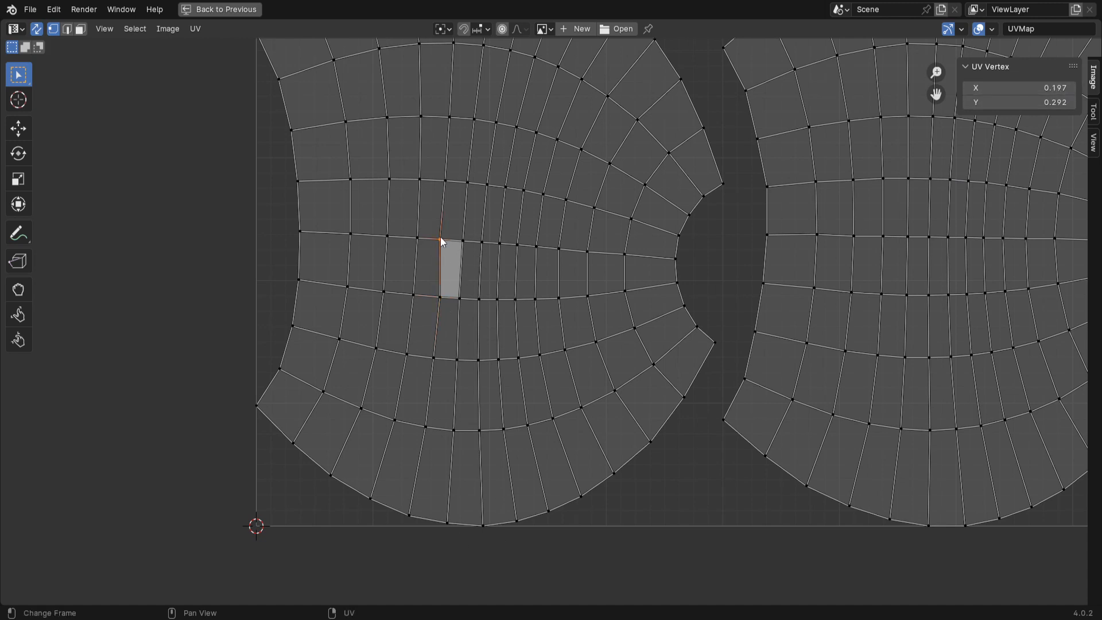
left_click(440, 297, "shift")
Step: Select the two vertices of the face's right edge and scale them to 0 along X
left_click(460, 299)
left_click(463, 240, "shift")
key("s")
key("x")
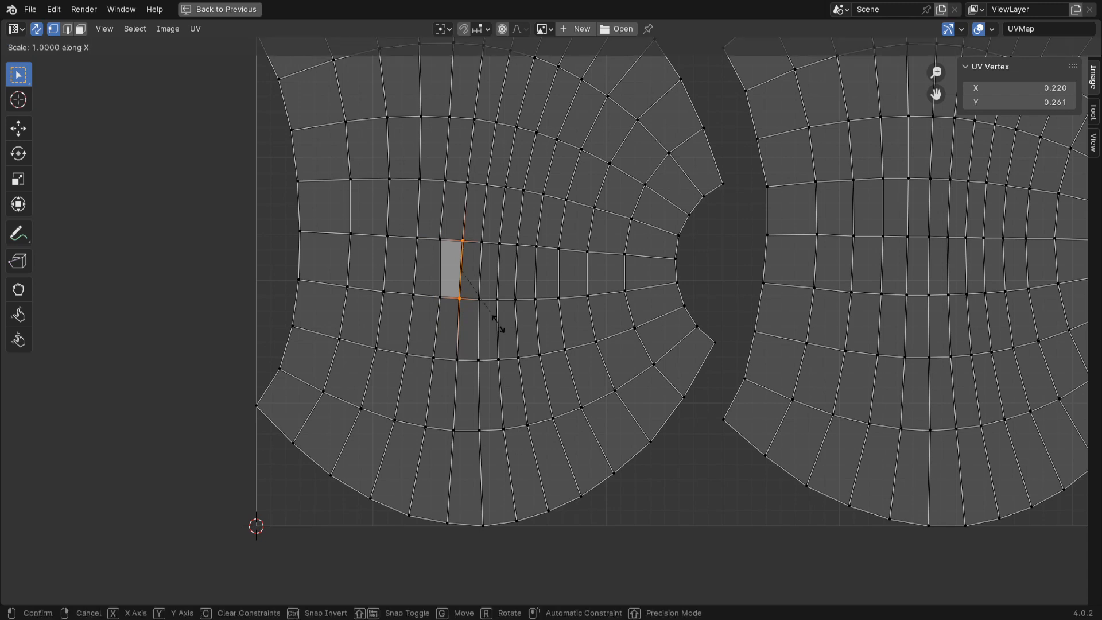
type("0")
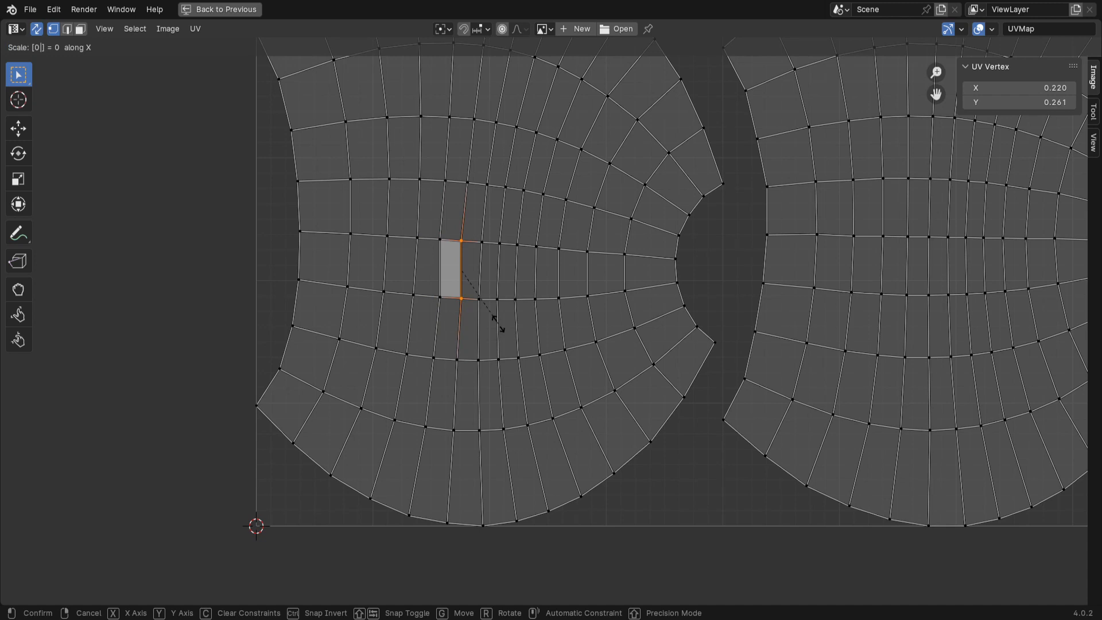
key("Return")
Step: Select the two vertices of the face's top edge and scale them to 0 along Y
scroll(488, 345, "up", 2)
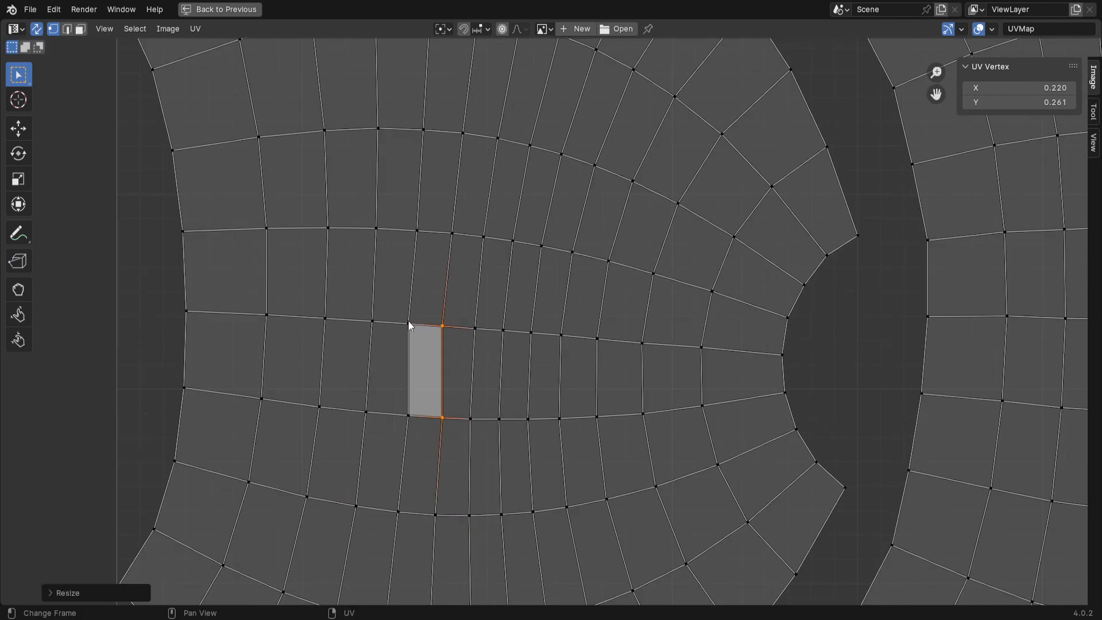
scroll(406, 327, "down", 5)
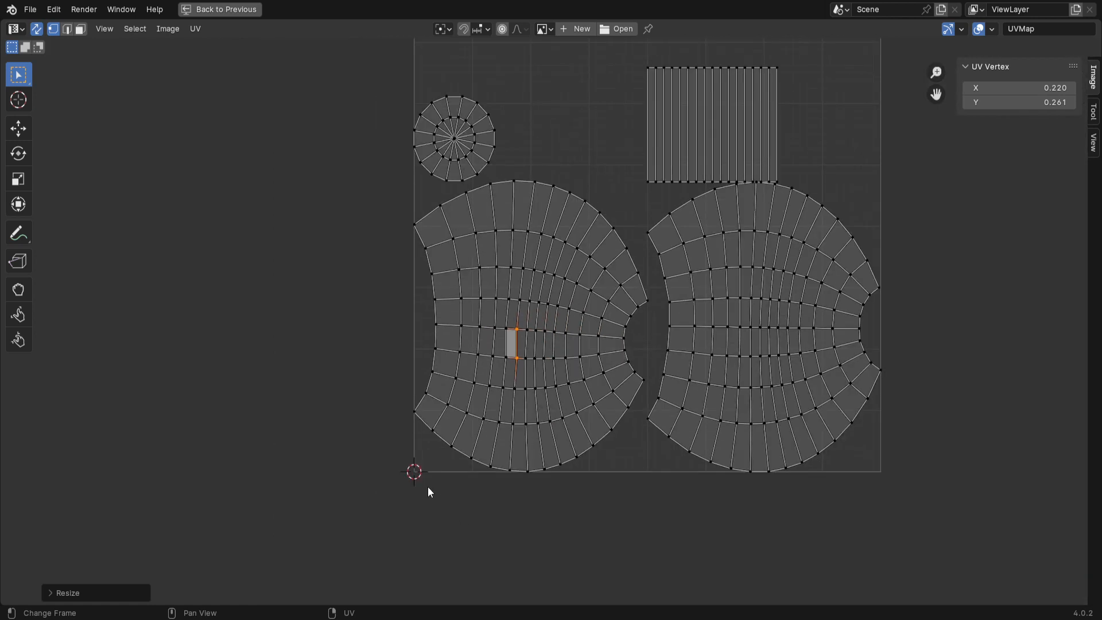
scroll(599, 473, "up", 4)
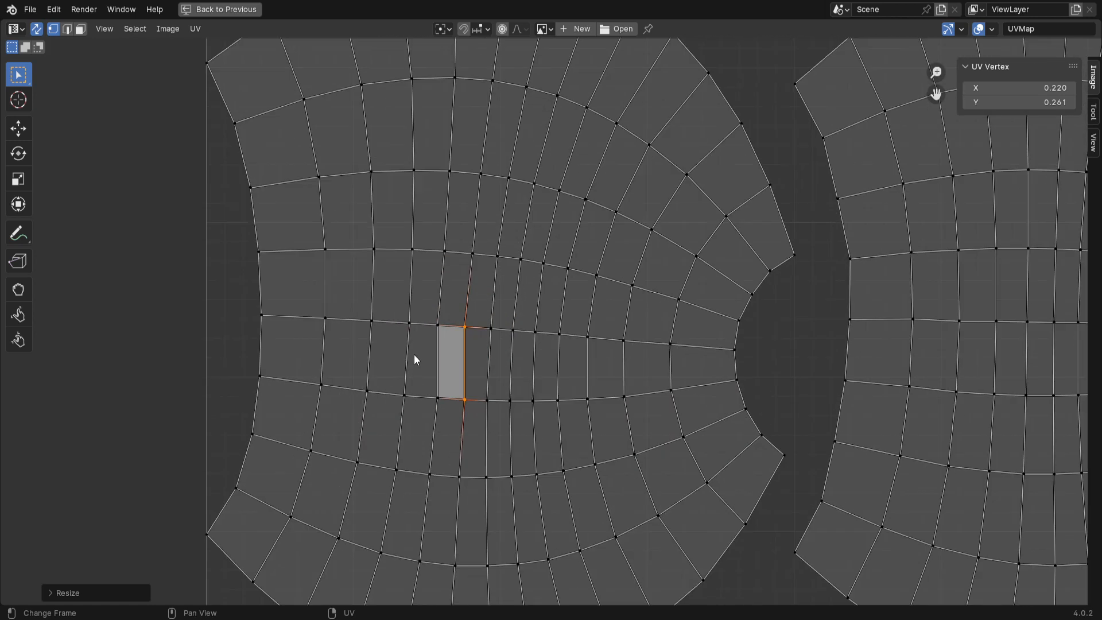
left_click(463, 328)
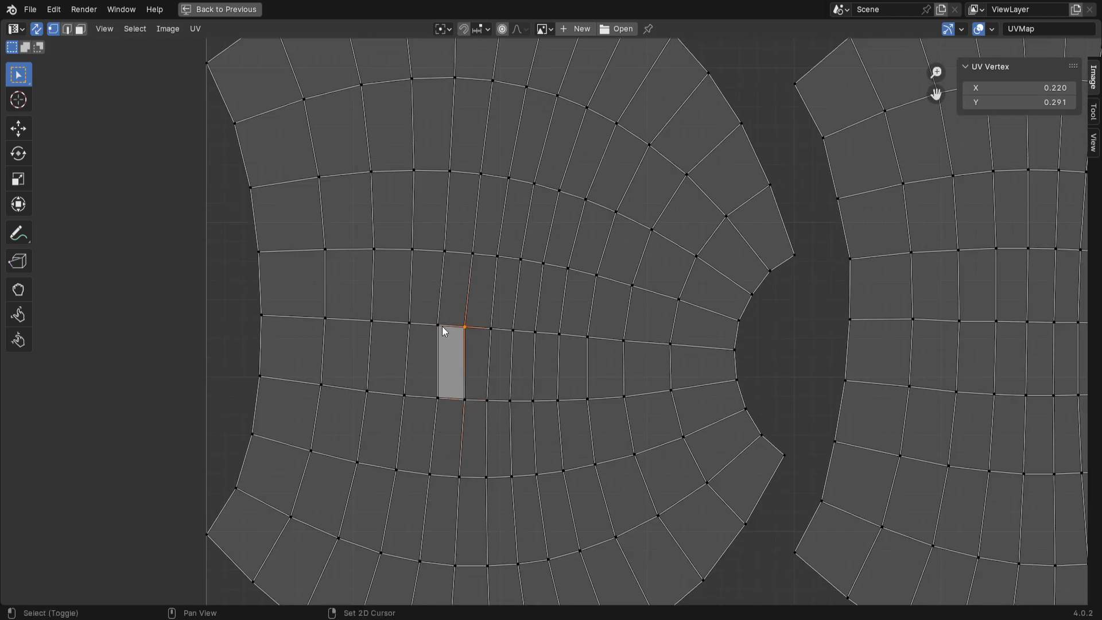
key("s")
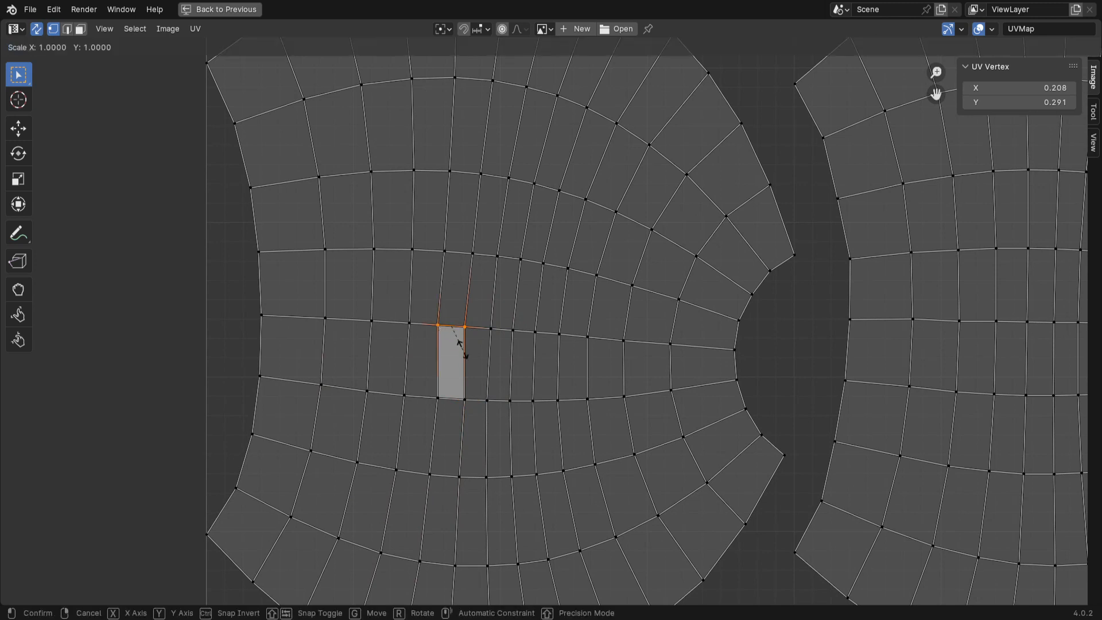
key("y")
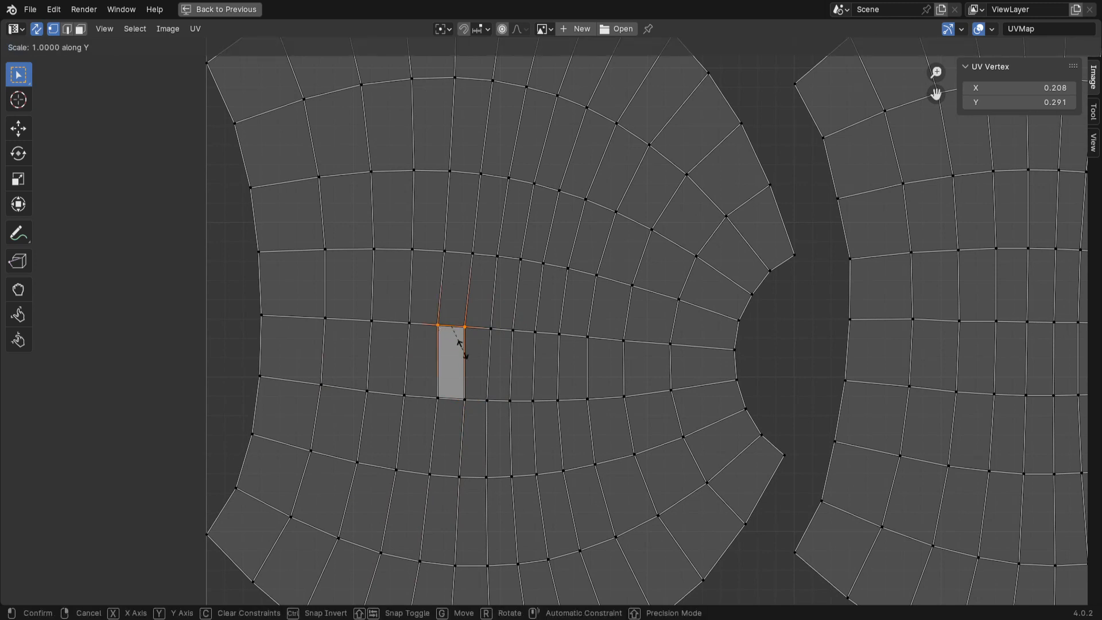
left_click(465, 356)
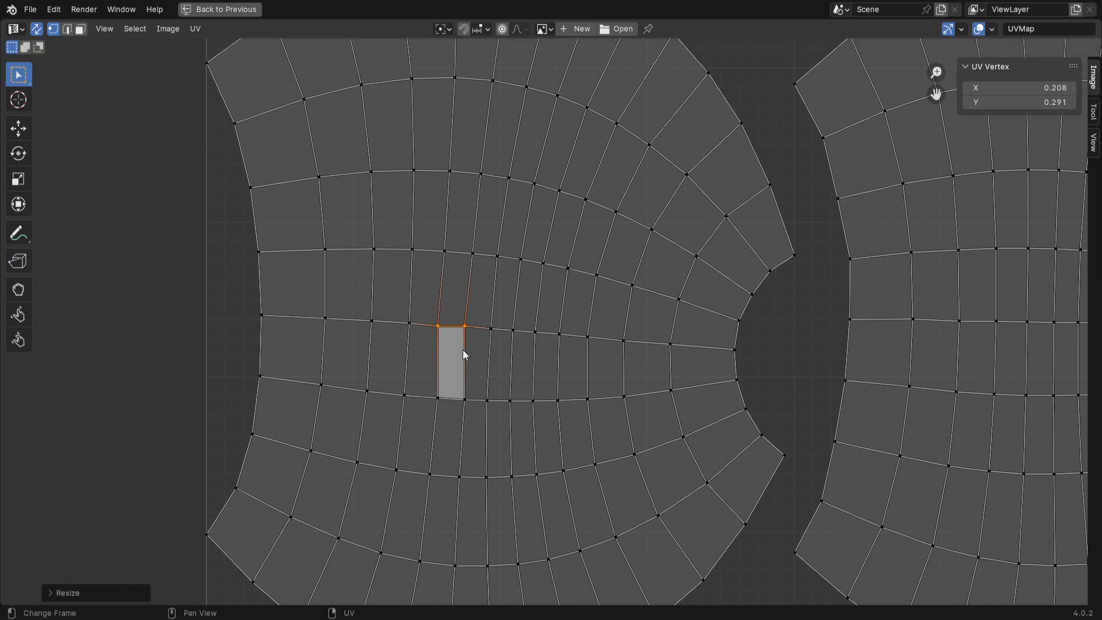
Step: Select the two vertices of the face's bottom edge and scale them to 0 along Y
left_click(465, 399)
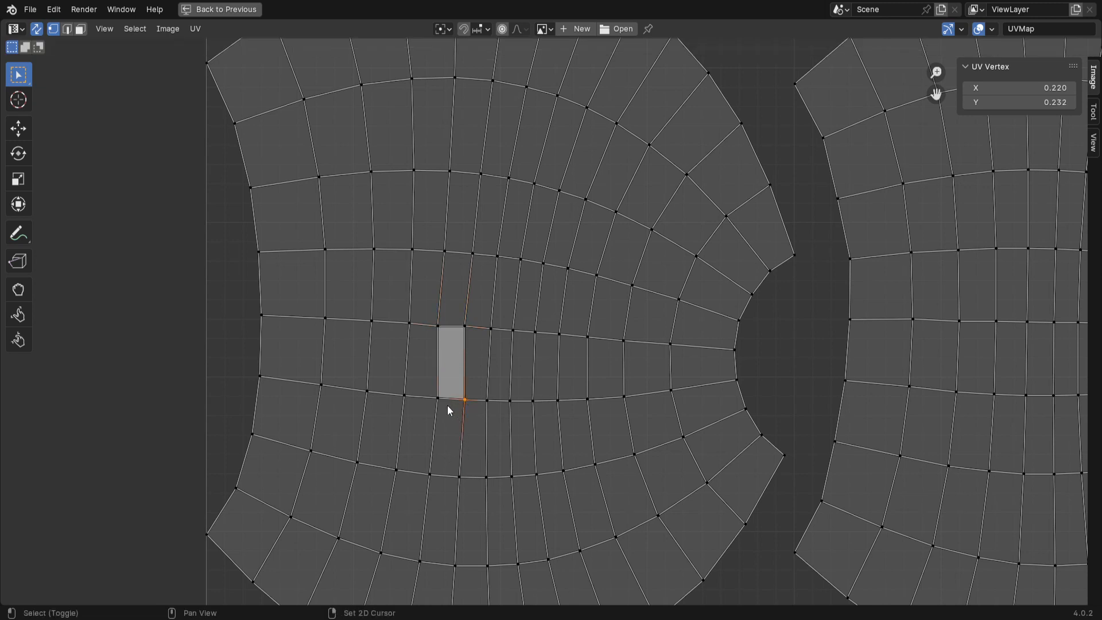
left_click(441, 399, "shift")
type("sy")
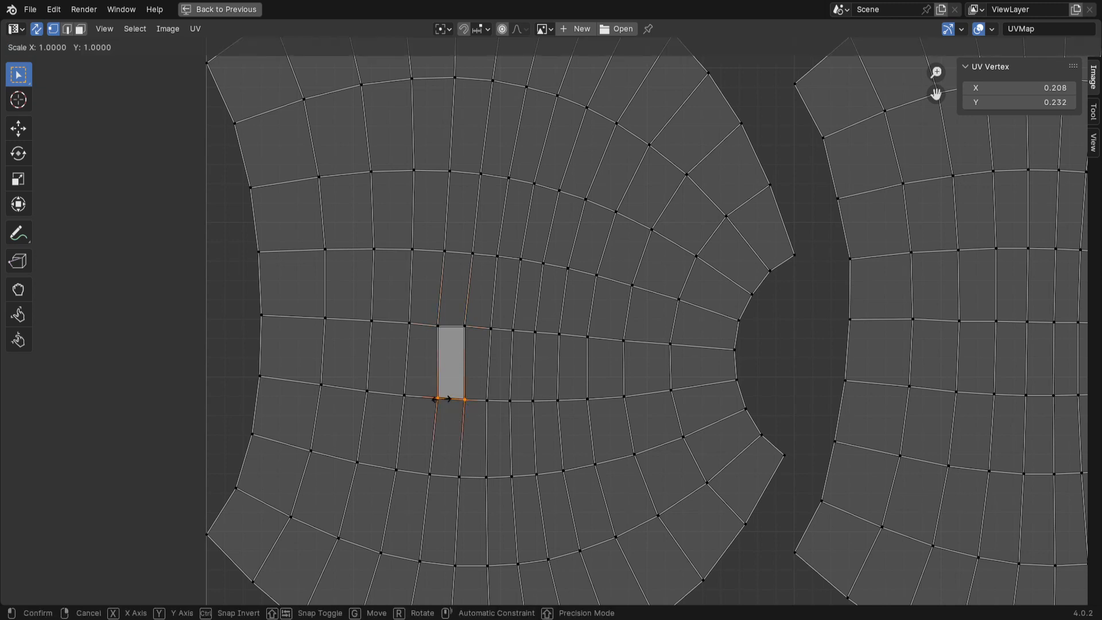
type("0")
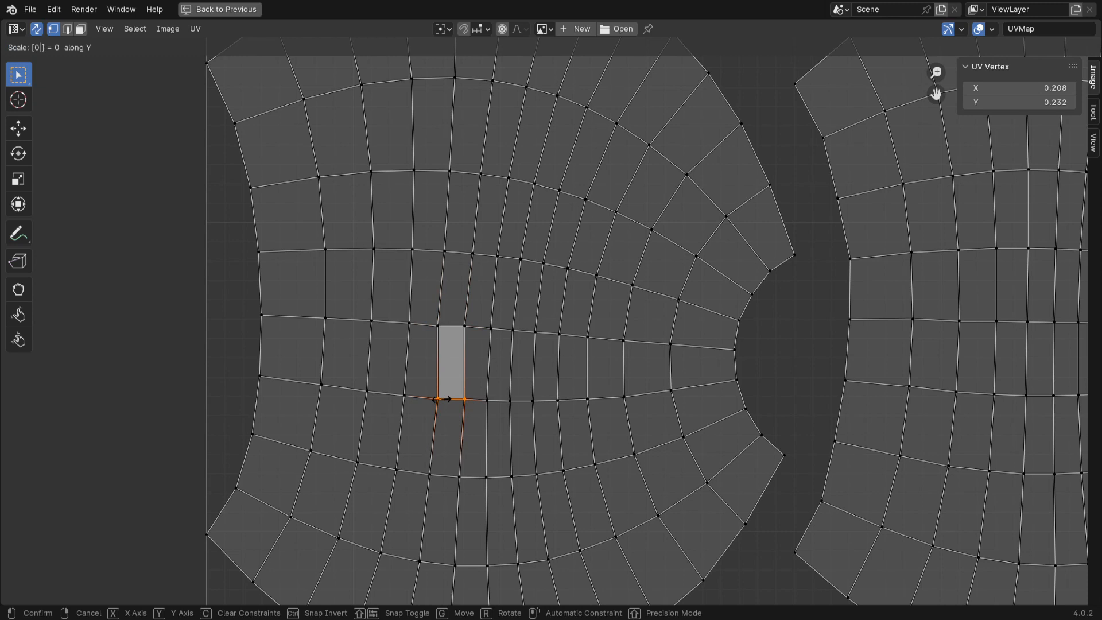
key("Return")
Step: In face mode, make the straightened face active, select its whole linked island and unwrap it with Follow Active Quads
scroll(478, 451, "down", 3)
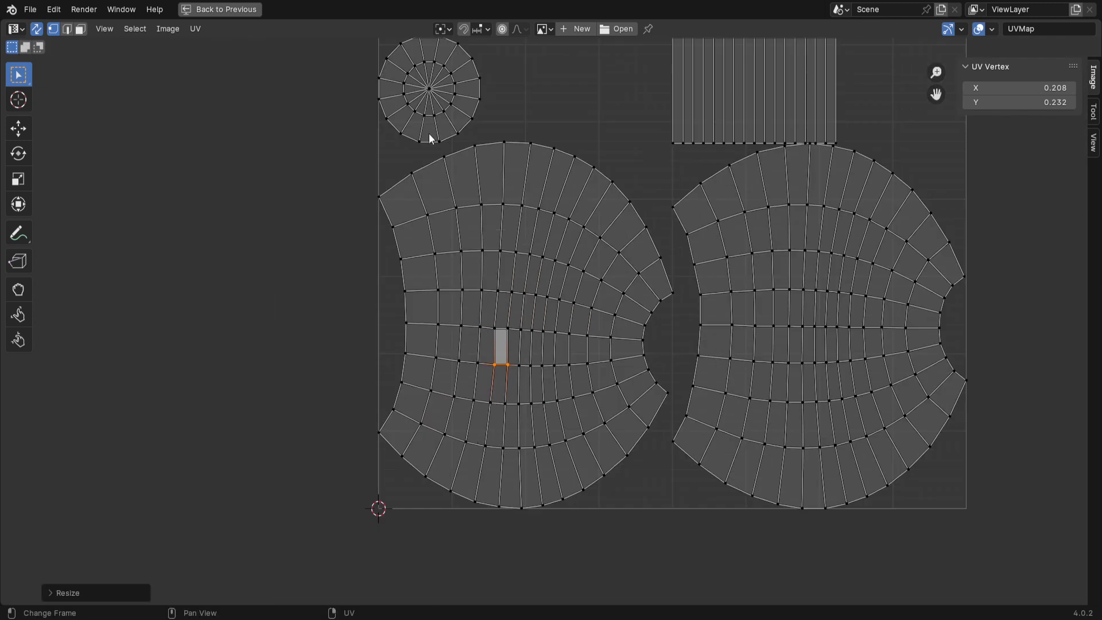
left_click(81, 30)
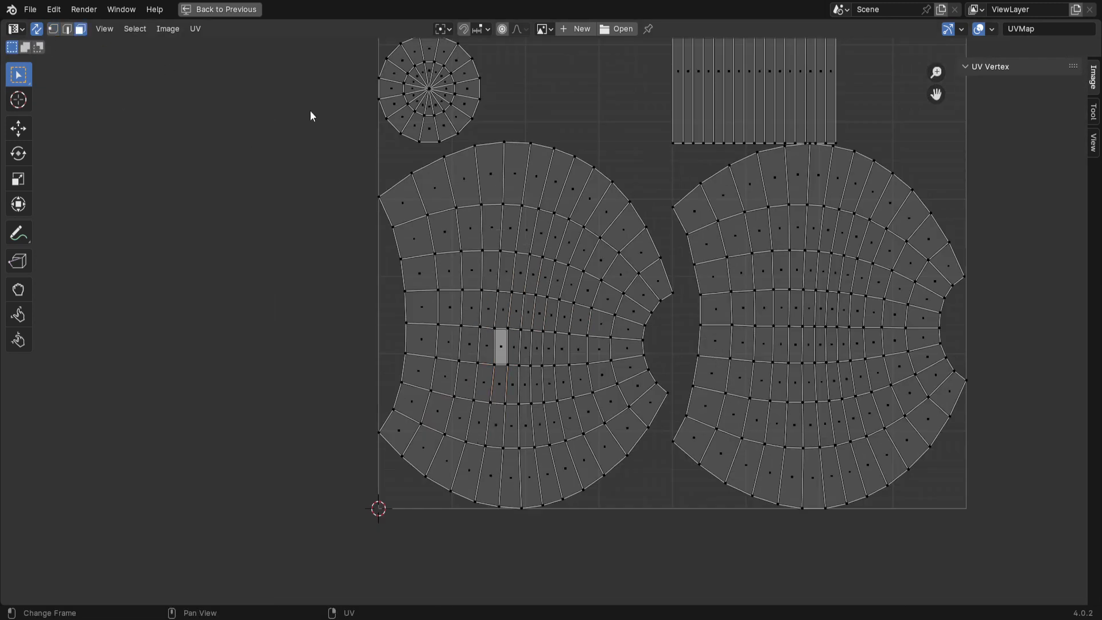
left_click(502, 346)
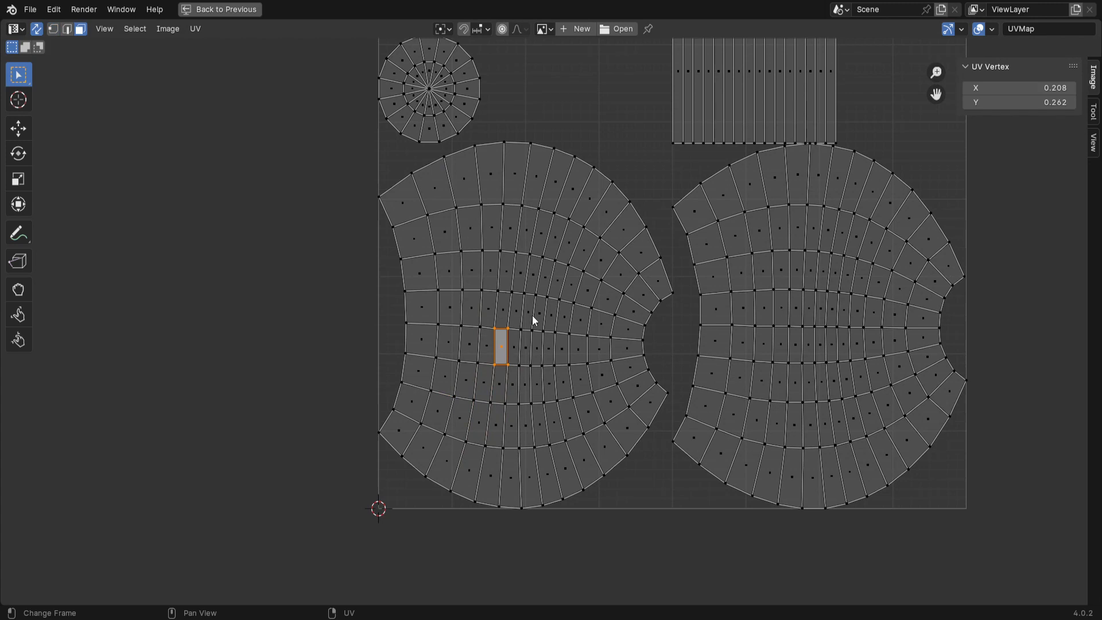
key("l")
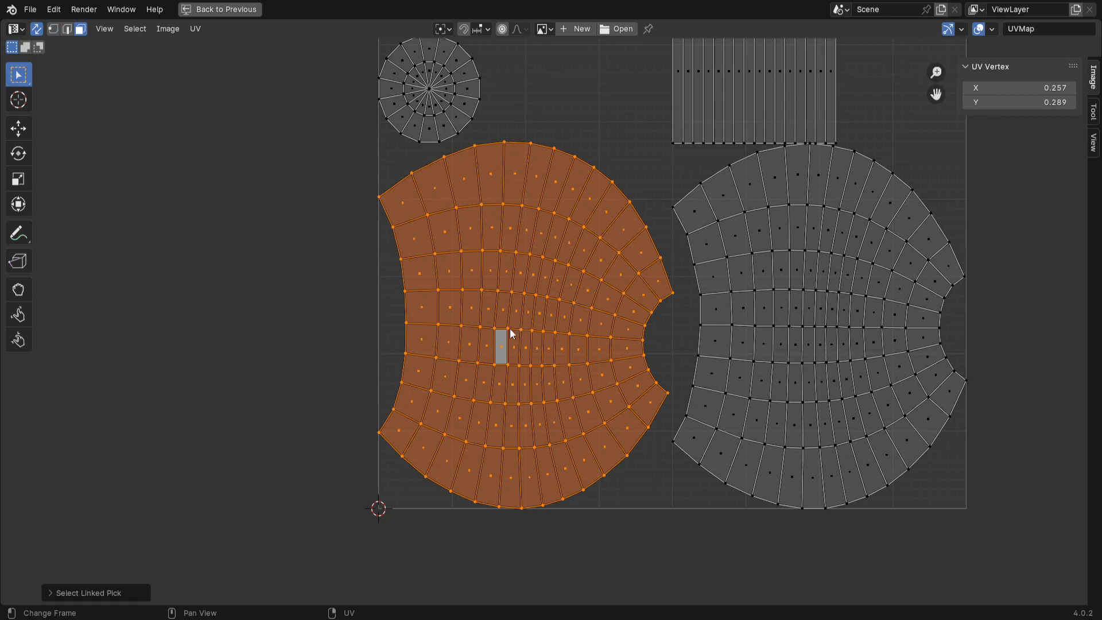
key("u")
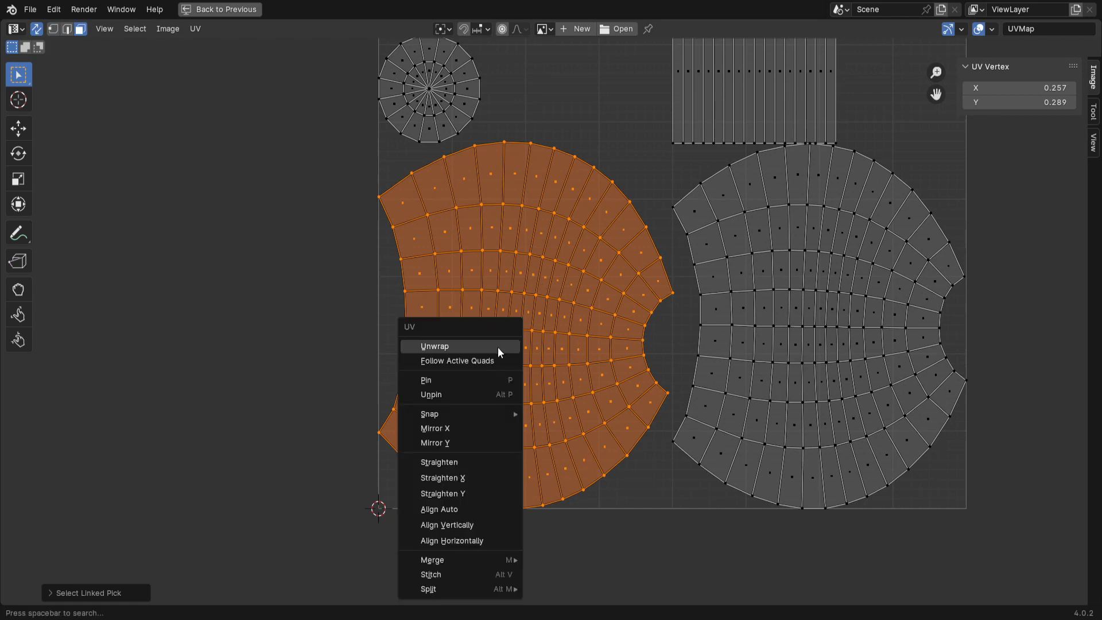
left_click(459, 368)
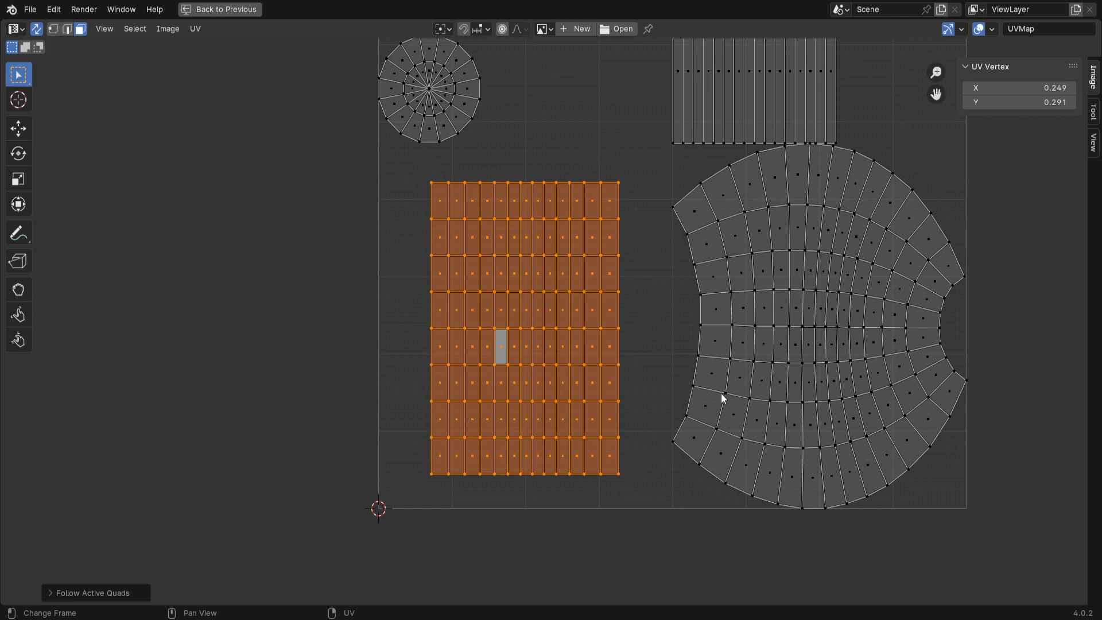
Step: Restore the UV Editing layout from the maximized UV editor, and return the lamp base to Object Mode and out of local view
scroll(721, 393, "down", 3)
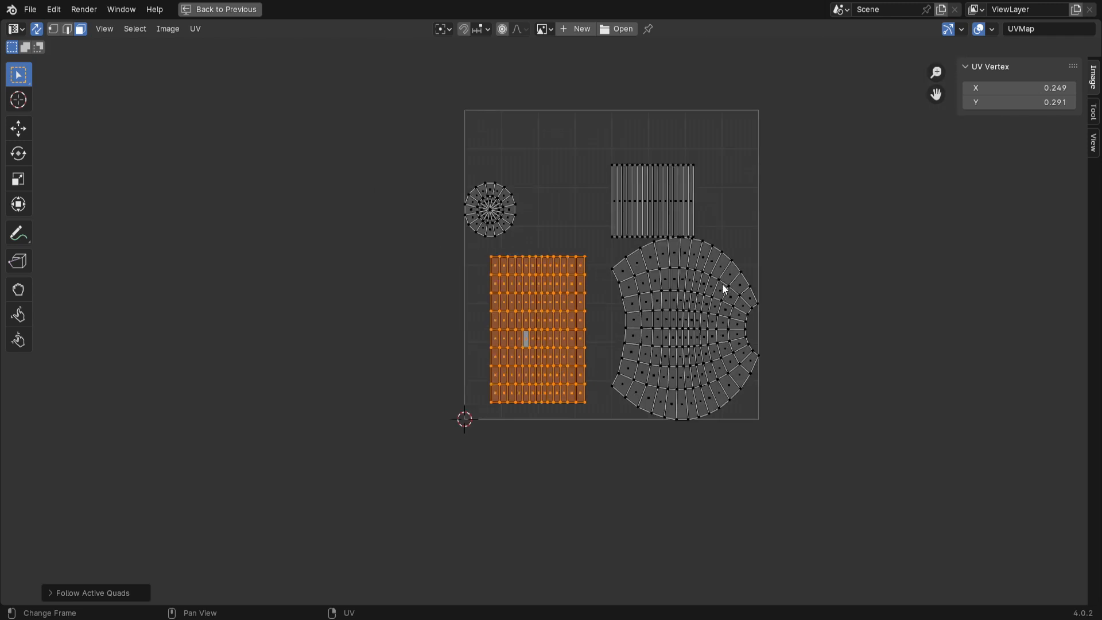
scroll(664, 359, "up", 1)
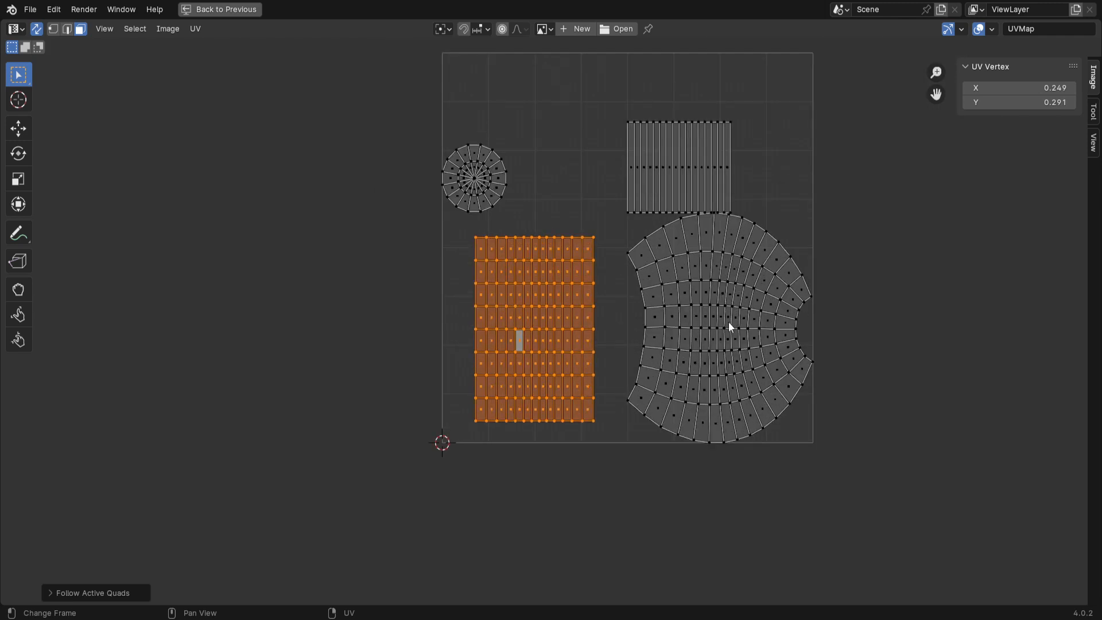
scroll(708, 336, "up", 2)
scroll(708, 336, "down", 4)
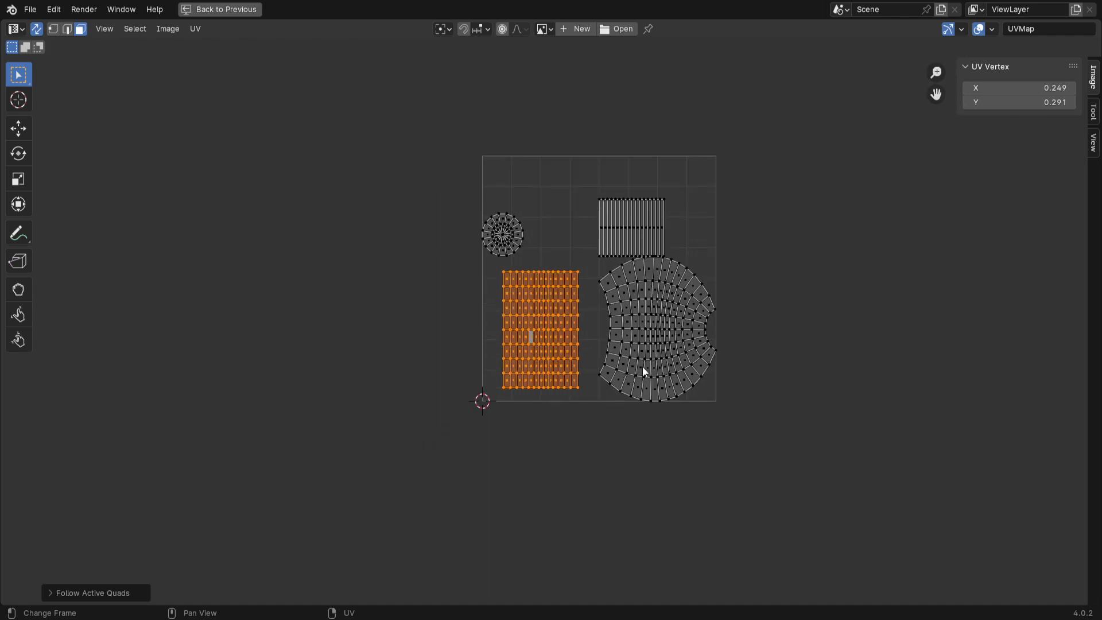
key("ctrl")
key("ctrl+space")
scroll(636, 367, "down", 3)
middle_click_drag(358, 272, 333, 313)
scroll(332, 313, "up", 4)
scroll(332, 312, "down", 4)
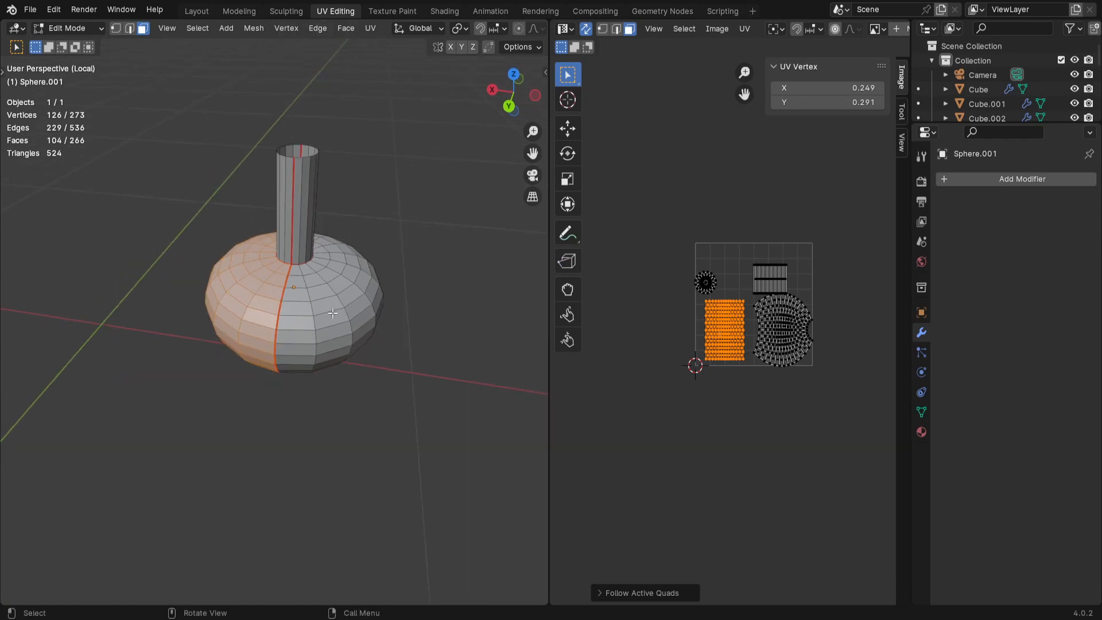
key("Tab")
key("KP_Divide")
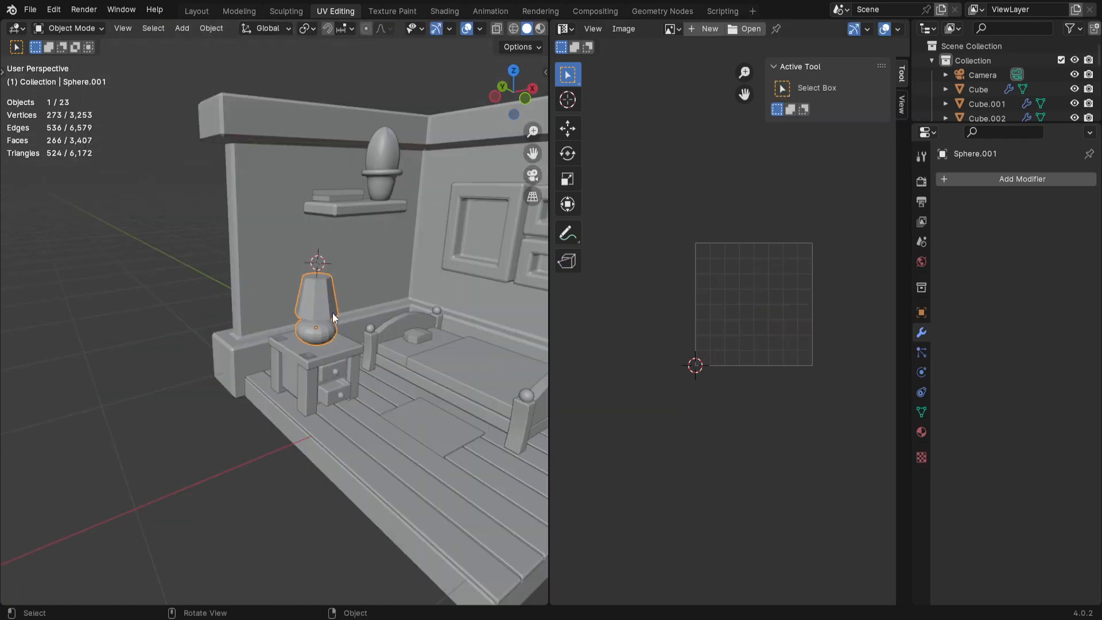
Step: Isolate the mirrored bed posts in local view and enter Edit Mode on them
scroll(337, 315, "up", 3)
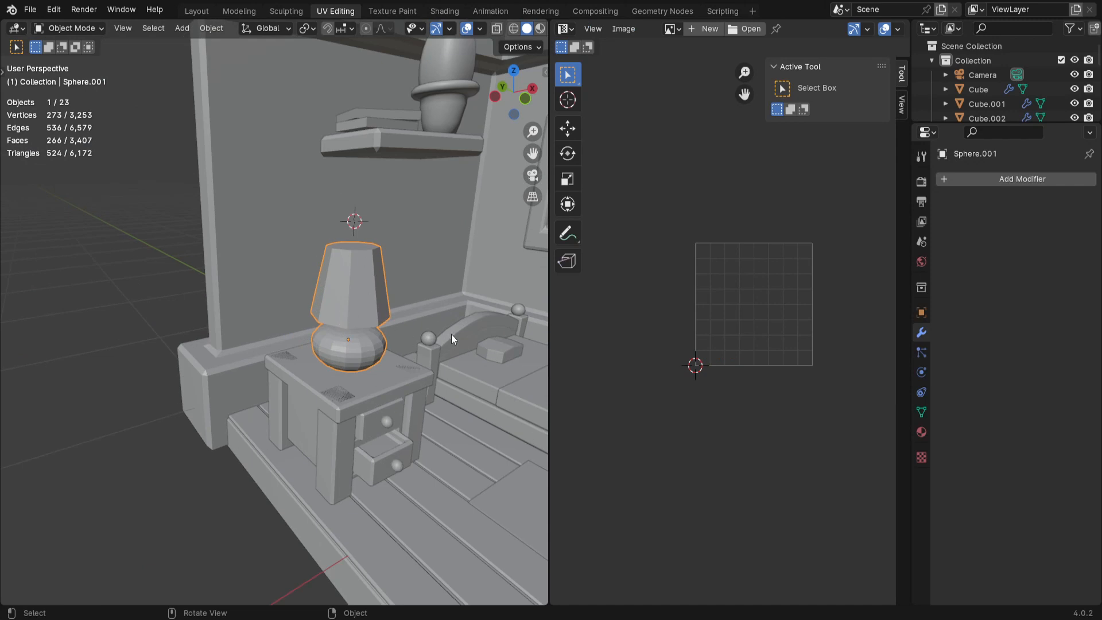
middle_click_drag(451, 334, 327, 290, "shift")
scroll(221, 378, "down", 5)
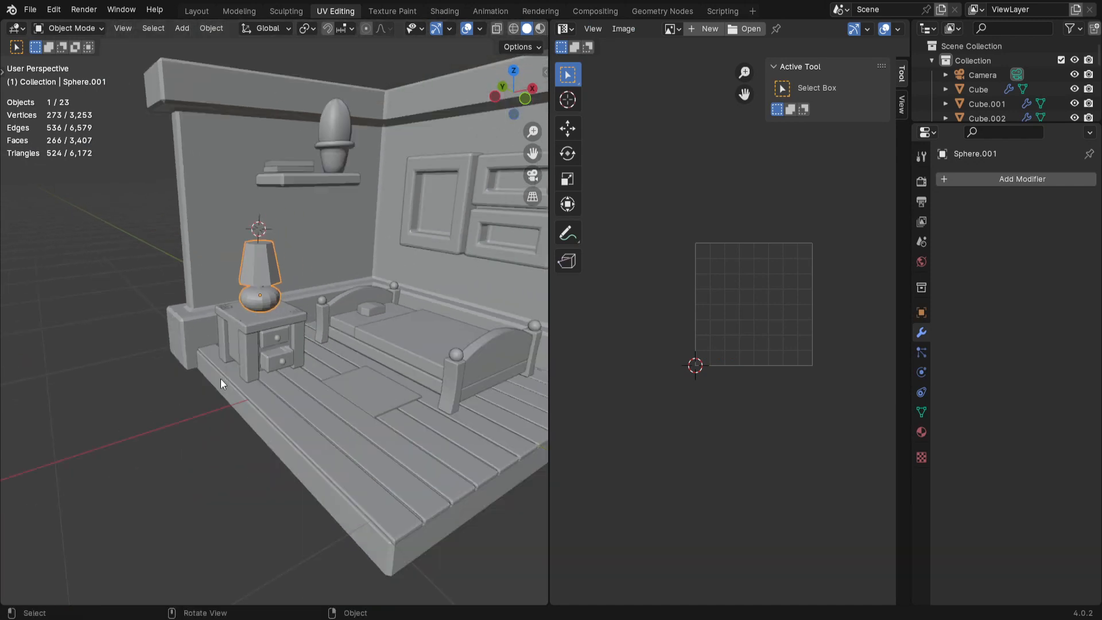
mouse_move(315, 387)
middle_mouse_down()
mouse_move(325, 370)
mouse_move(382, 397)
mouse_move(325, 412)
mouse_move(332, 397)
middle_mouse_up()
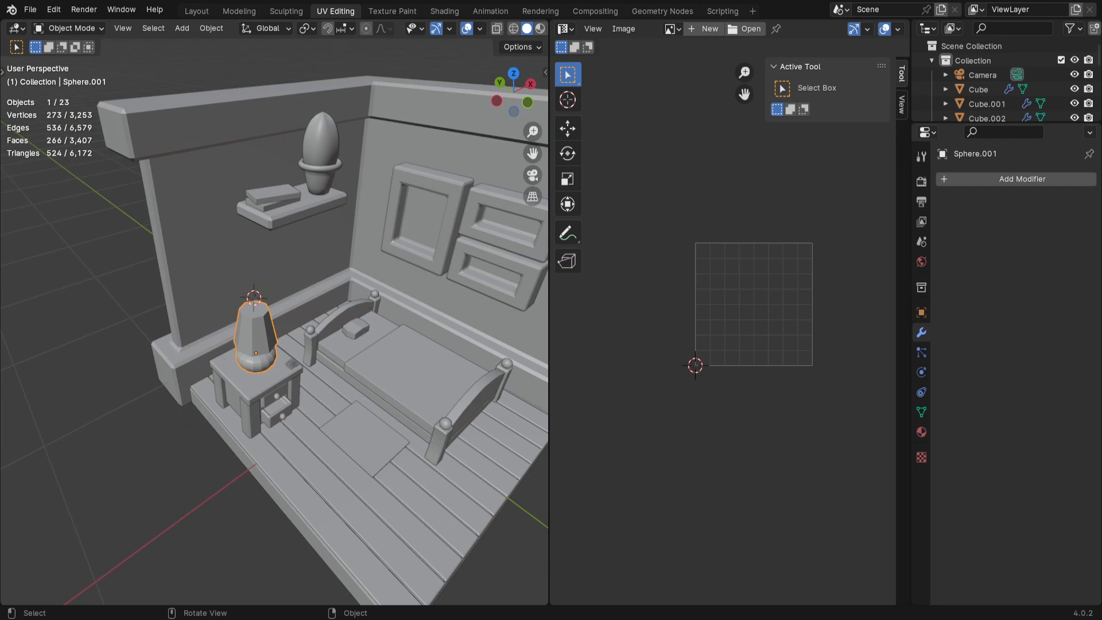
scroll(367, 438, "down", 5)
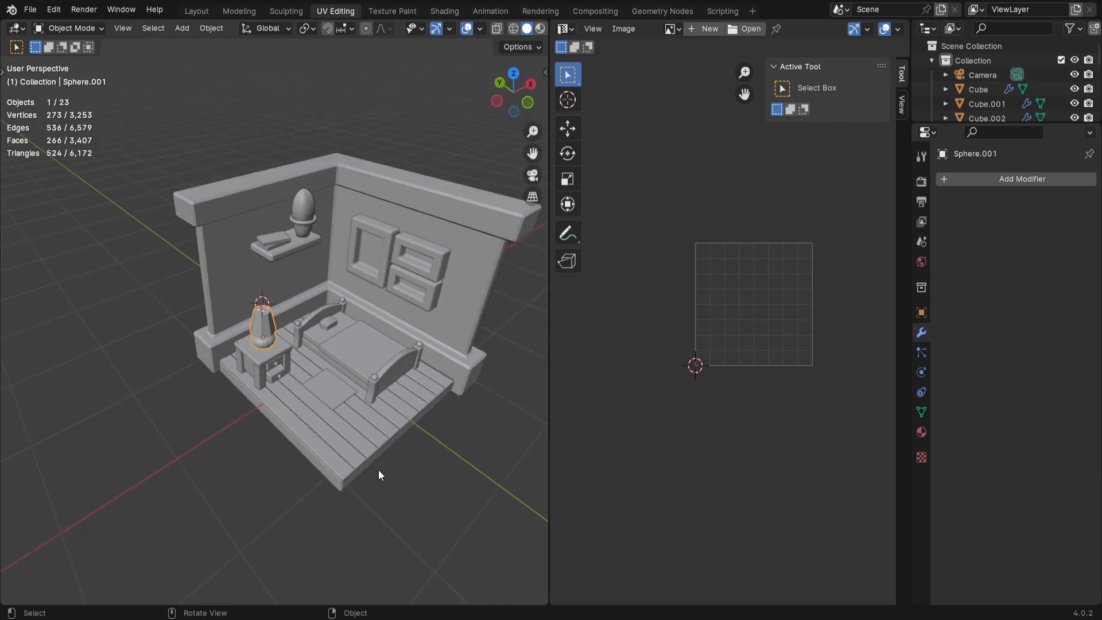
mouse_move(384, 464)
middle_mouse_down()
mouse_move(339, 430)
mouse_move(359, 465)
mouse_move(433, 502)
mouse_move(334, 480)
mouse_move(346, 453)
mouse_move(374, 449)
middle_mouse_up()
scroll(378, 442, "up", 4)
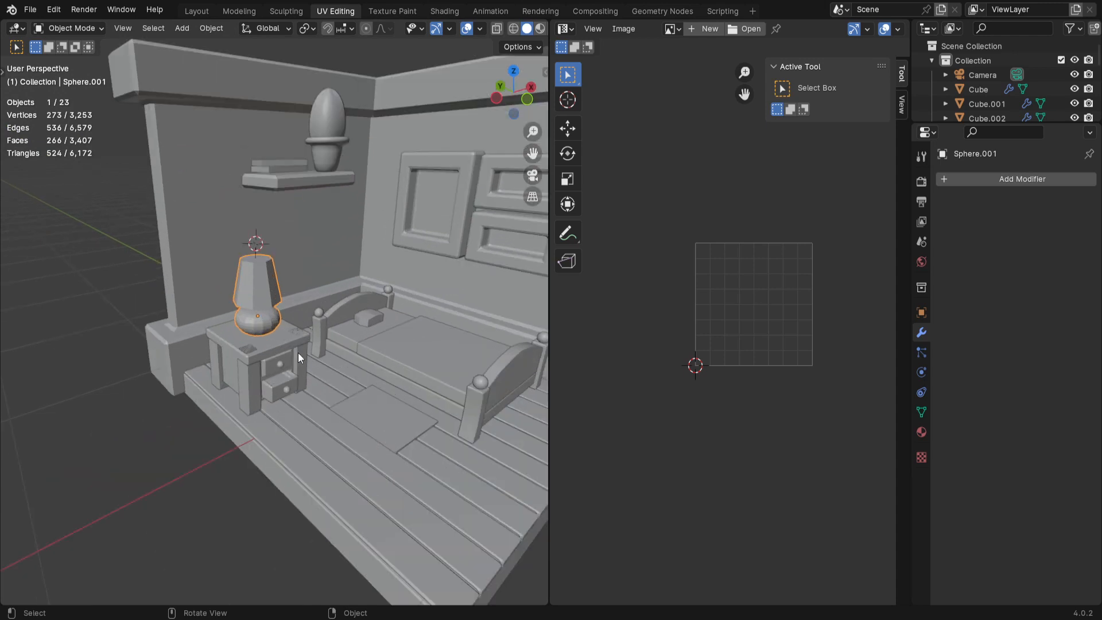
left_click(482, 423)
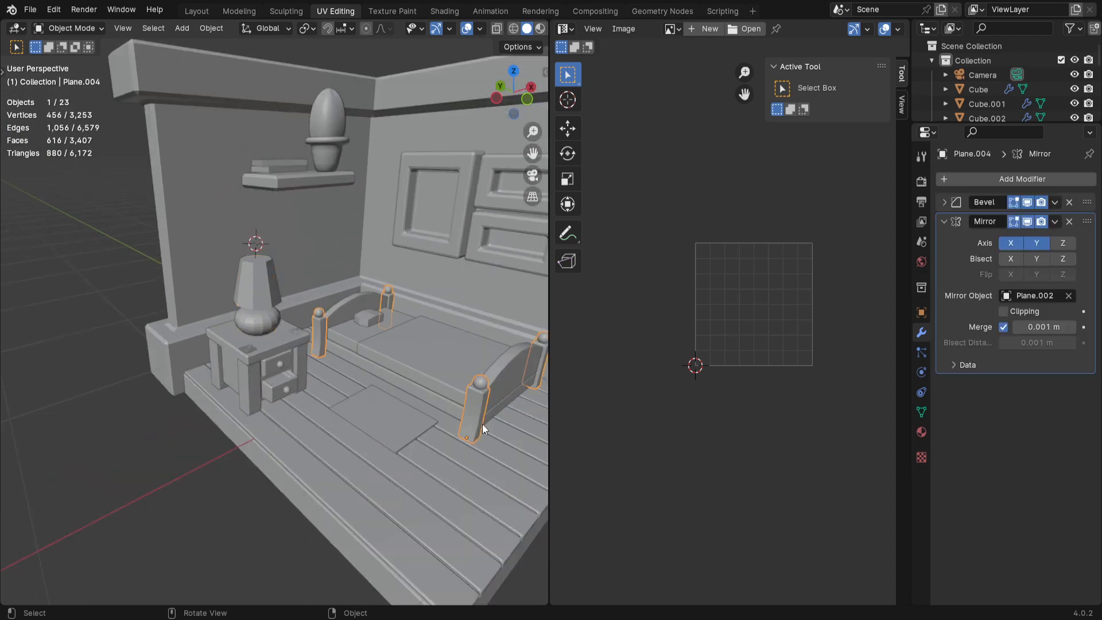
scroll(481, 421, "down", 6)
scroll(453, 413, "up", 3)
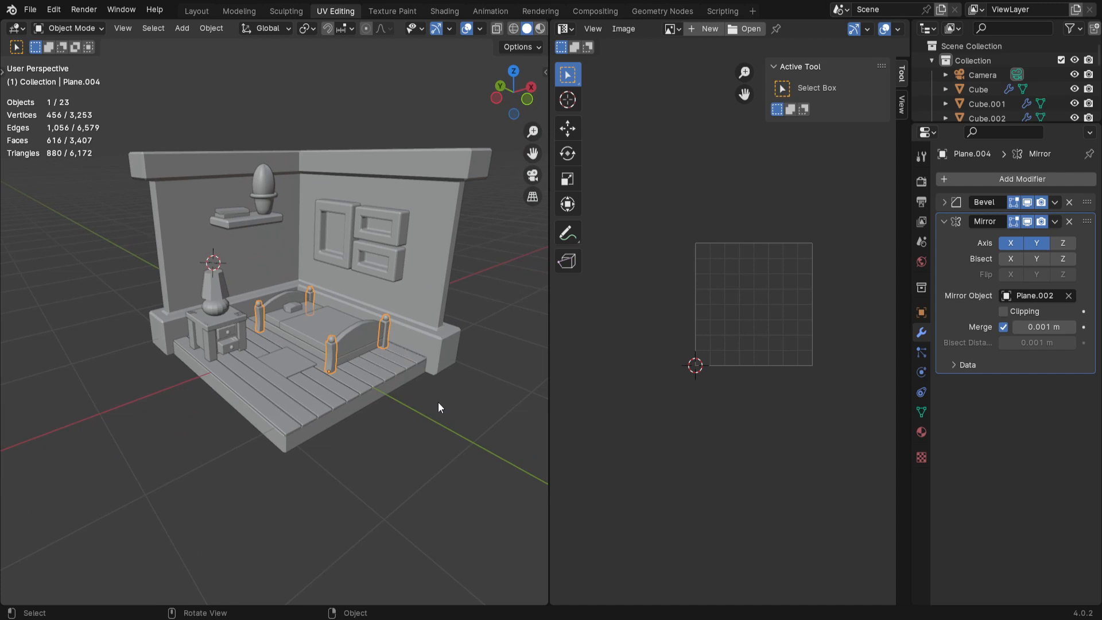
key("KP_Divide")
middle_click_drag(380, 440, 321, 421)
key("Tab")
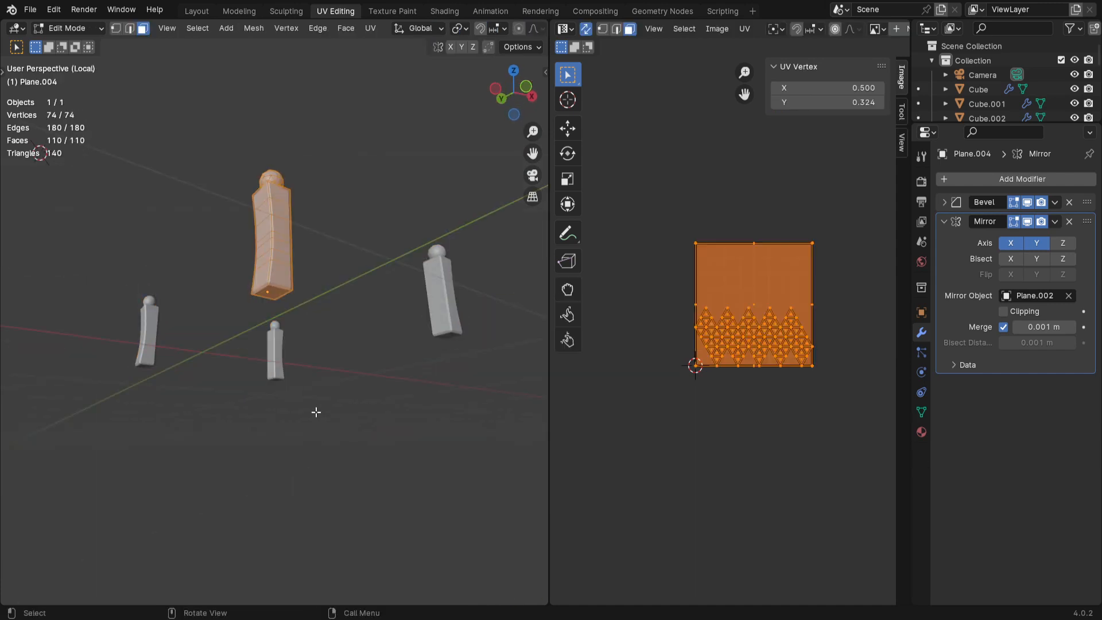
Step: Delete the bottom face of the bed post
left_click(273, 291)
key("x")
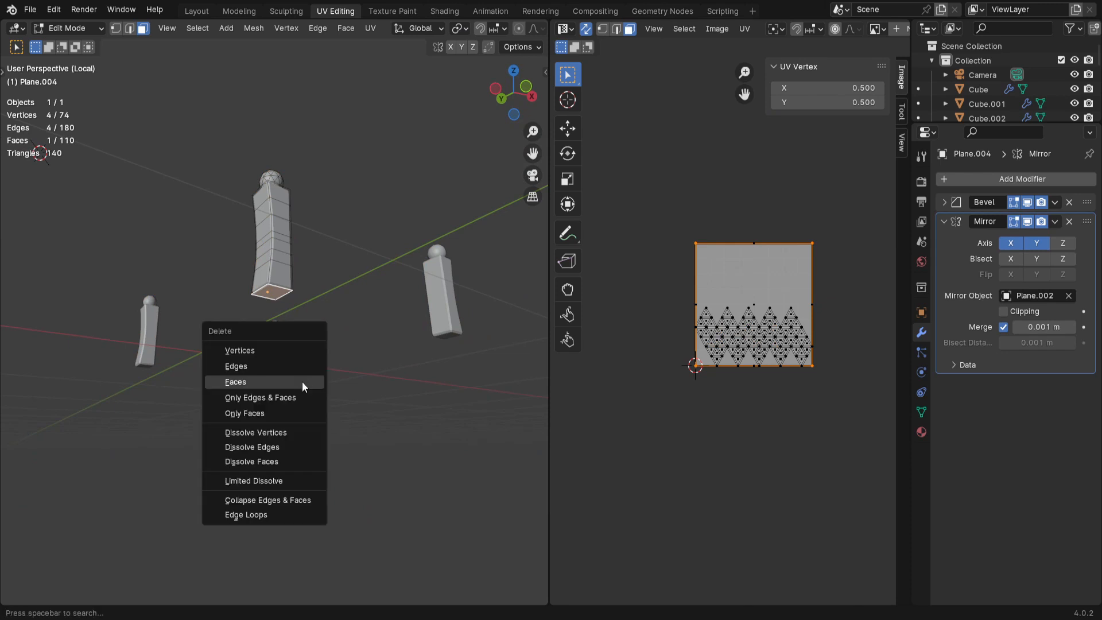
left_click(302, 381)
Step: Select the four vertical corner edge loops of the bed post and mark them as seams
middle_click_drag(363, 352, 380, 426)
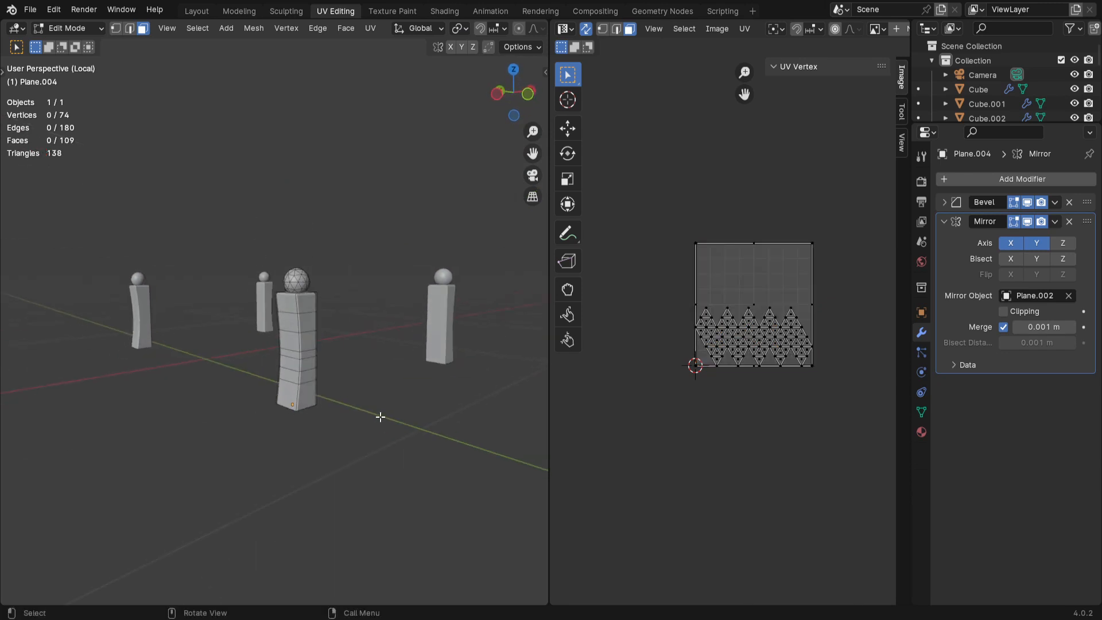
key("2")
middle_click_drag(288, 327, 352, 433)
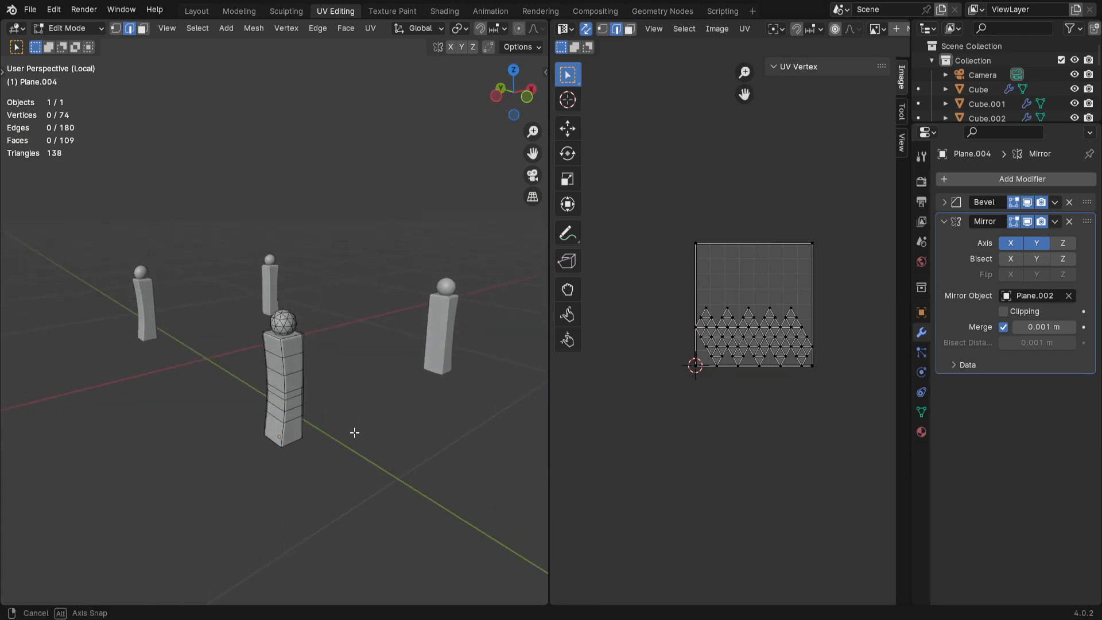
left_click(283, 384, "alt")
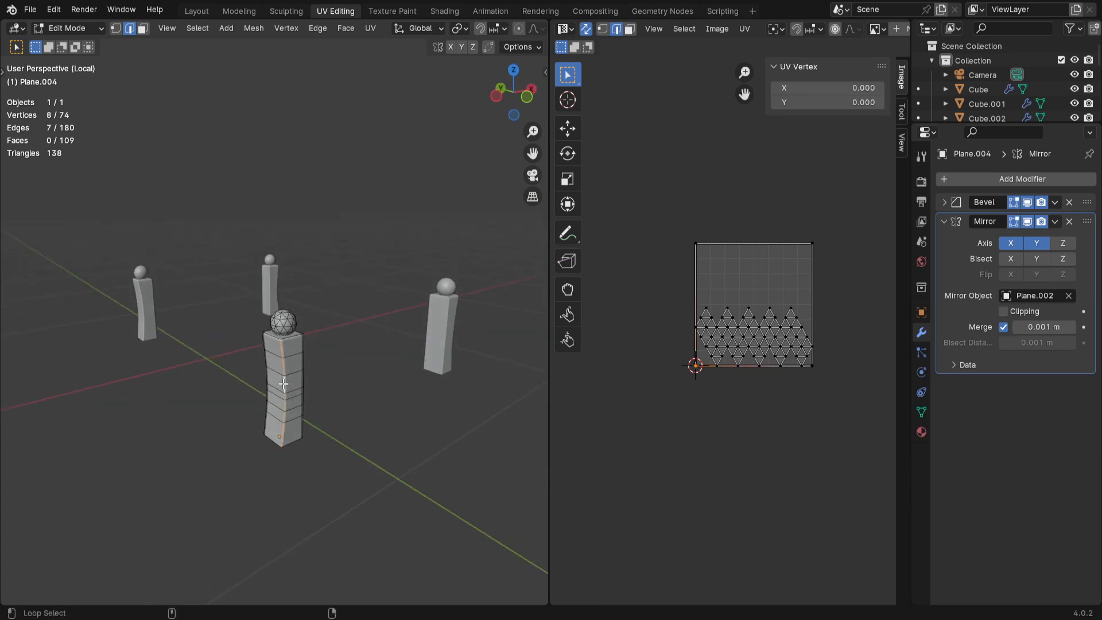
left_click(301, 346, "alt+shift")
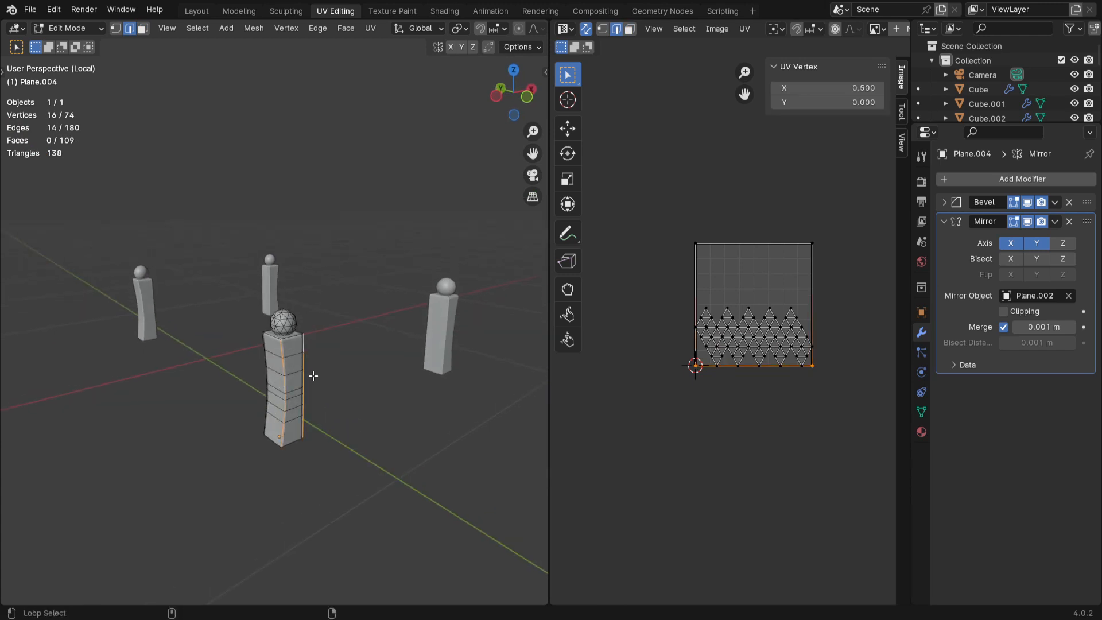
left_click(268, 358, "alt+shift")
key("KP_Decimal")
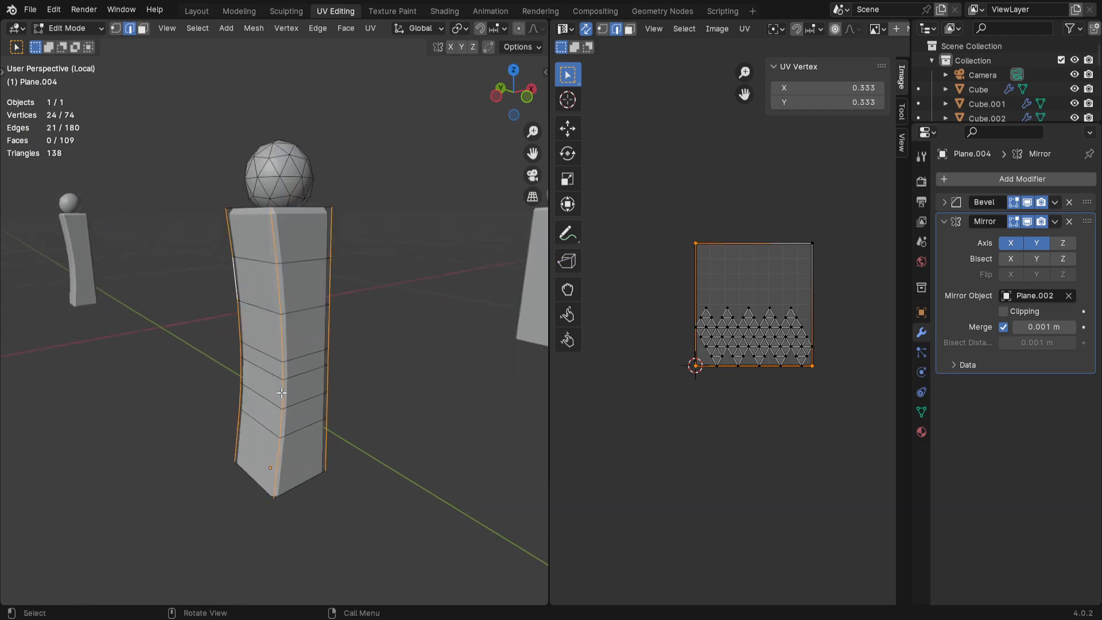
middle_click_drag(196, 409, 423, 411)
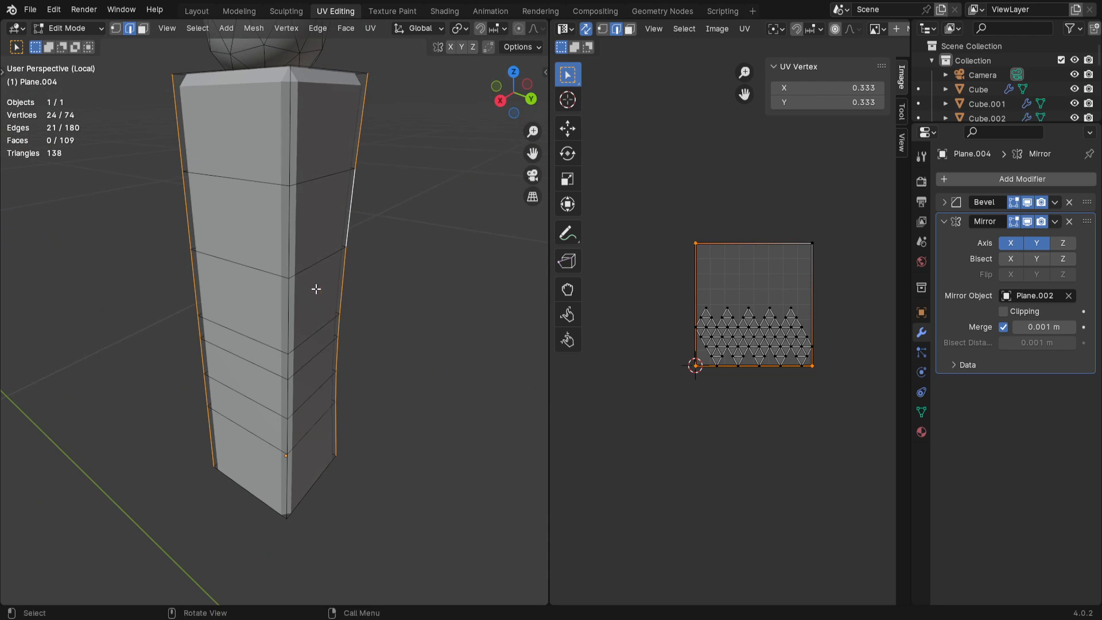
left_click(290, 238, "alt+shift")
scroll(356, 327, "down", 4)
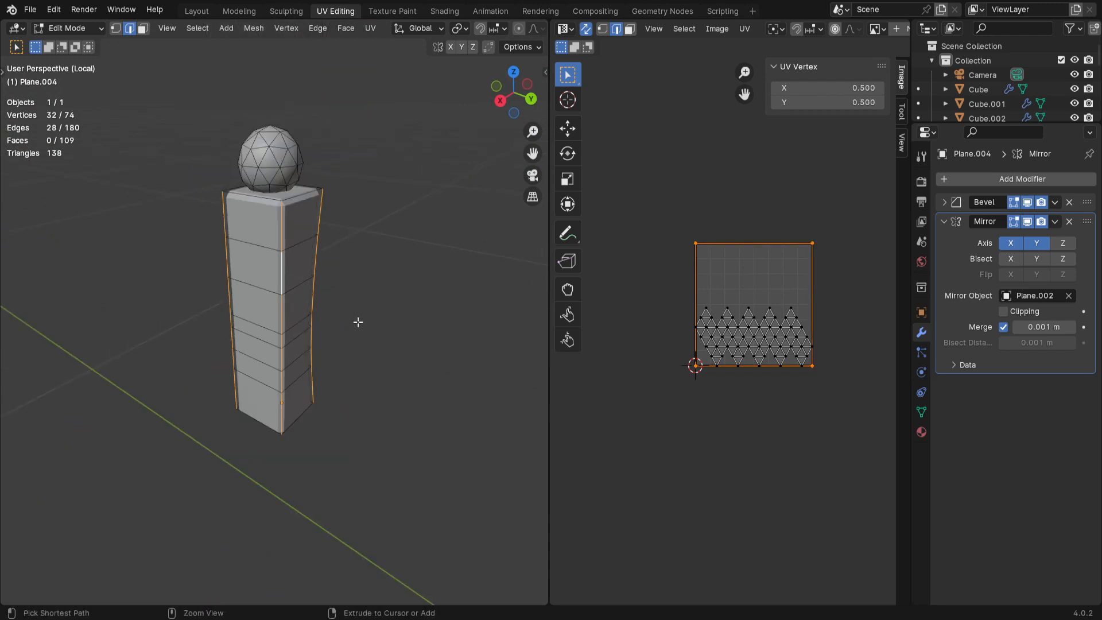
key("ctrl+e")
left_click(357, 322)
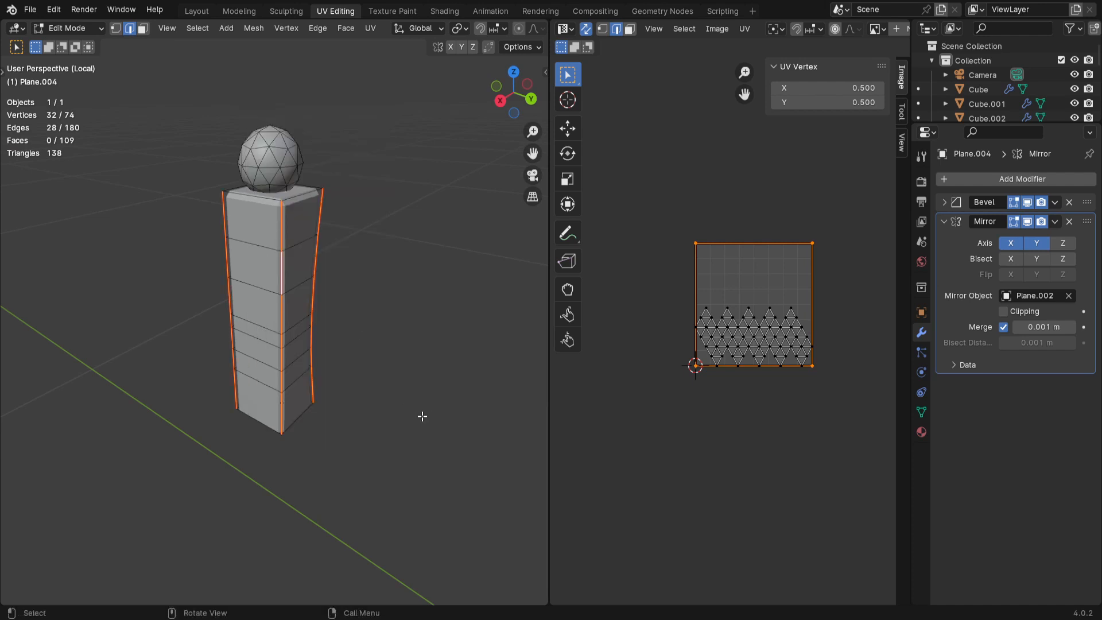
Step: Select the post's linked geometry without the ball on top and unwrap it
middle_click_drag(423, 413, 320, 438)
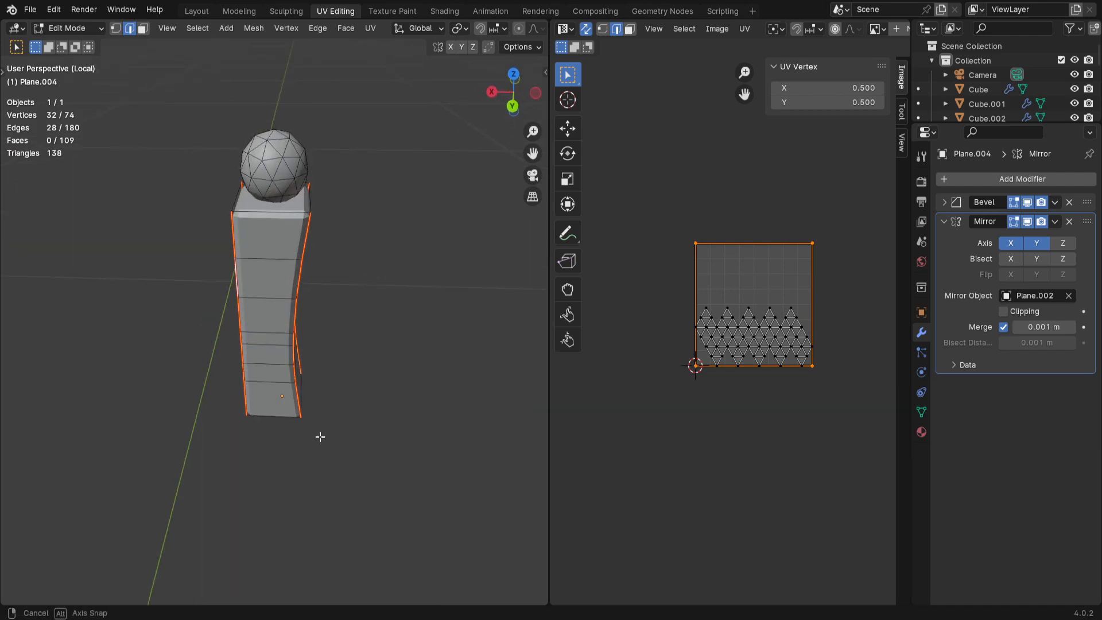
key("a")
left_click(292, 299)
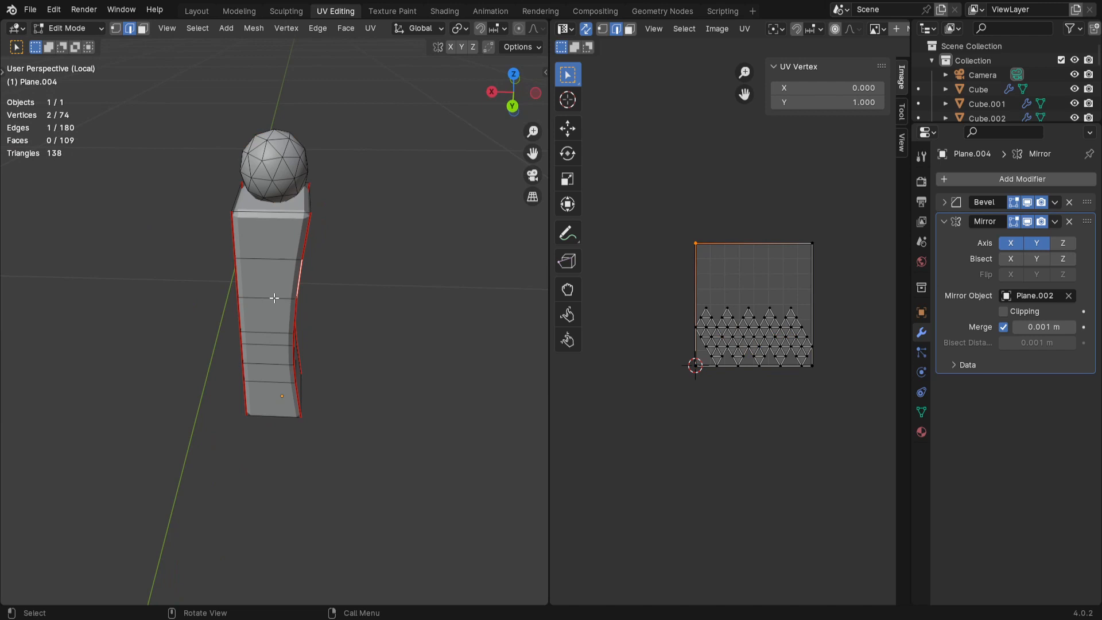
key("l")
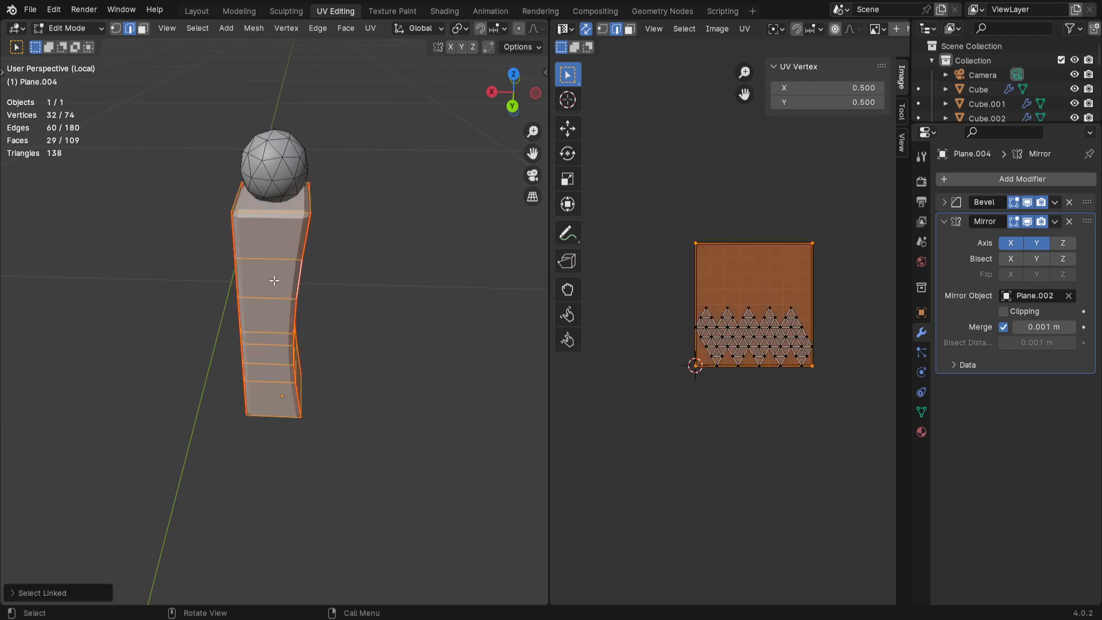
key("u")
left_click(274, 280)
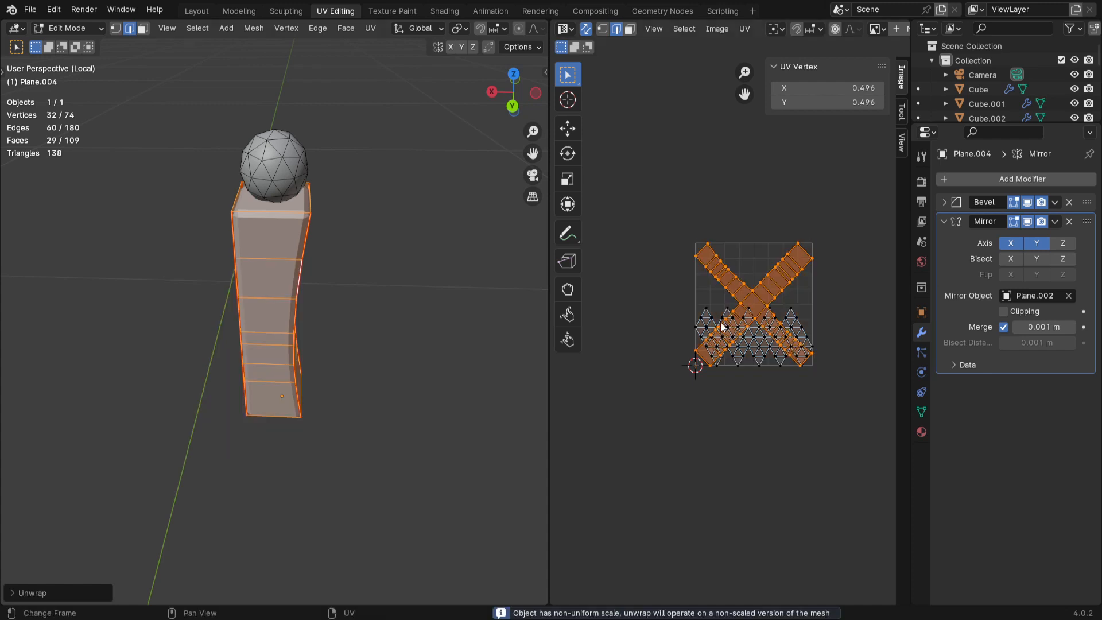
Step: Select the whole linked ball on top of the bed post and hide the rest of the mesh
middle_click_drag(432, 464, 293, 517)
middle_click_drag(349, 378, 386, 413)
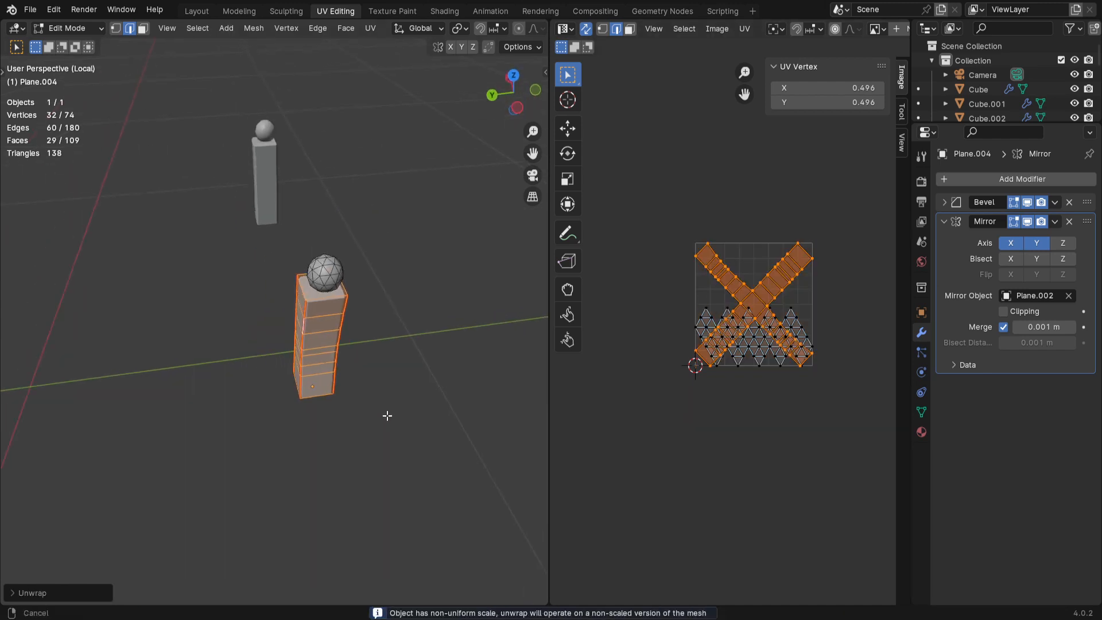
left_click(327, 273)
key("ctrl+l")
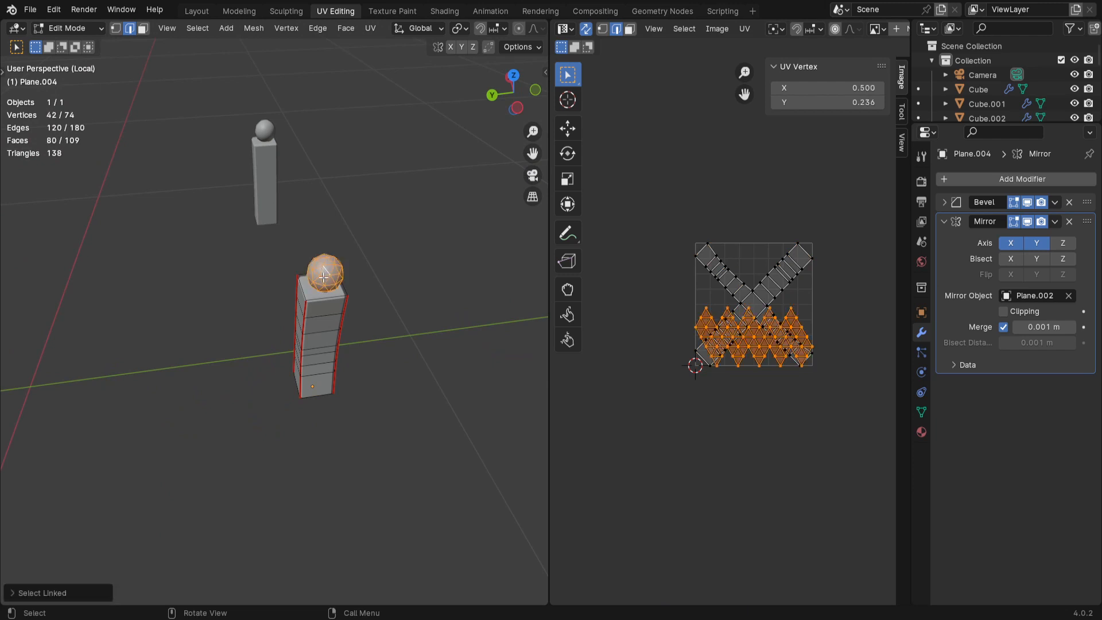
key("shift+h")
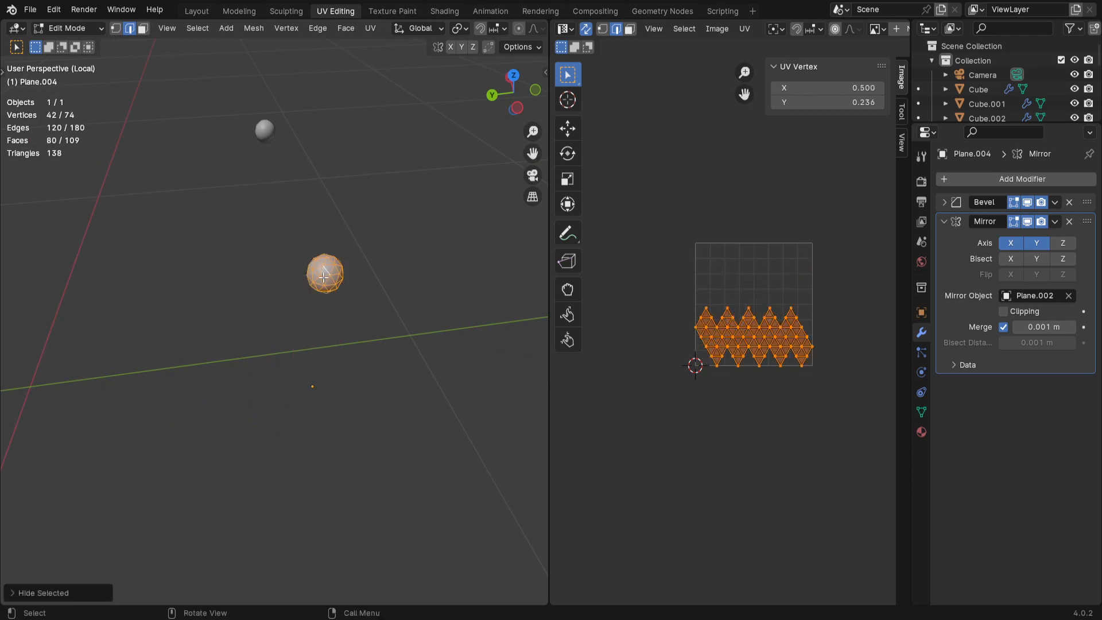
Step: Clear the selection and examine the isolated ball's triangulated mesh from several sides
middle_click_drag(262, 304, 332, 262)
key("KP_Decimal")
scroll(354, 308, "down", 5)
left_click(443, 487)
middle_click_drag(443, 487, 408, 539)
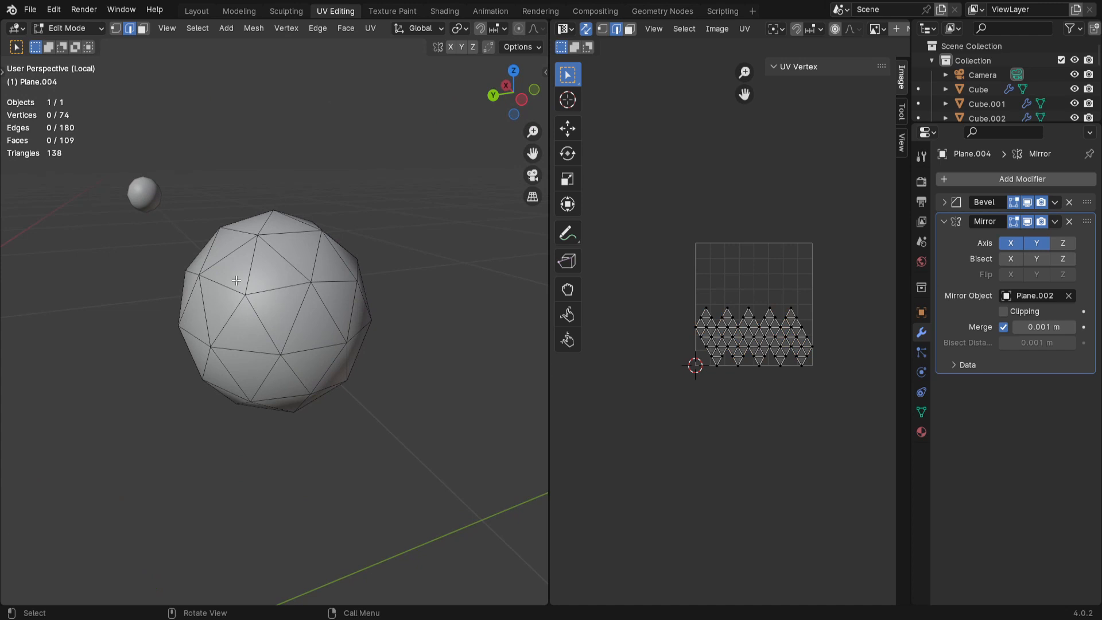
scroll(236, 280, "down", 4)
middle_click_drag(224, 315, 399, 435)
scroll(401, 426, "up", 2)
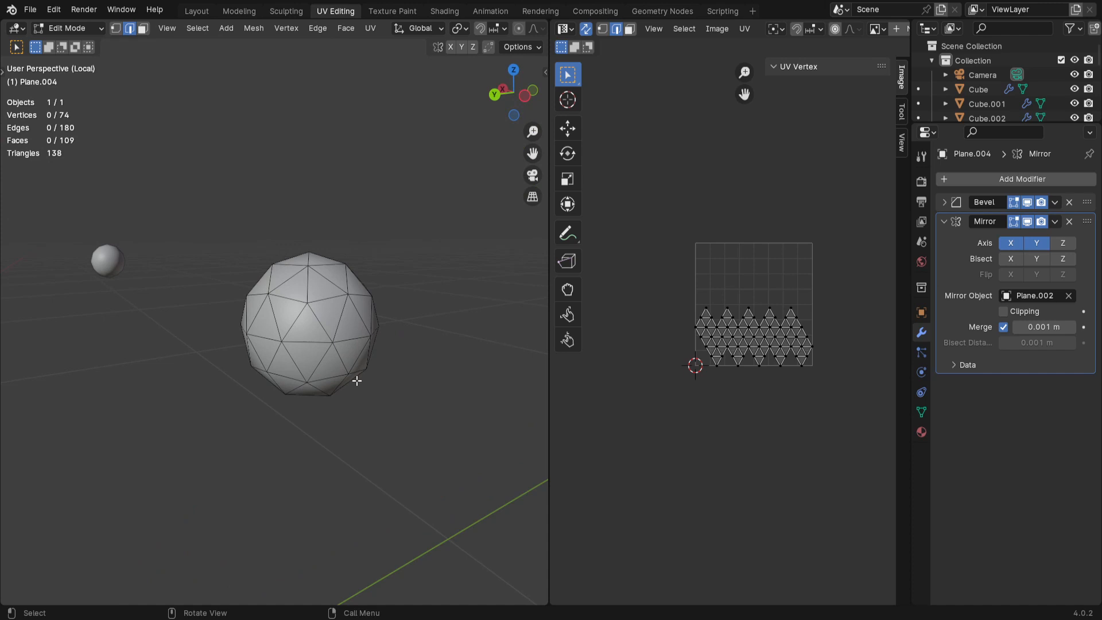
scroll(357, 380, "up", 2)
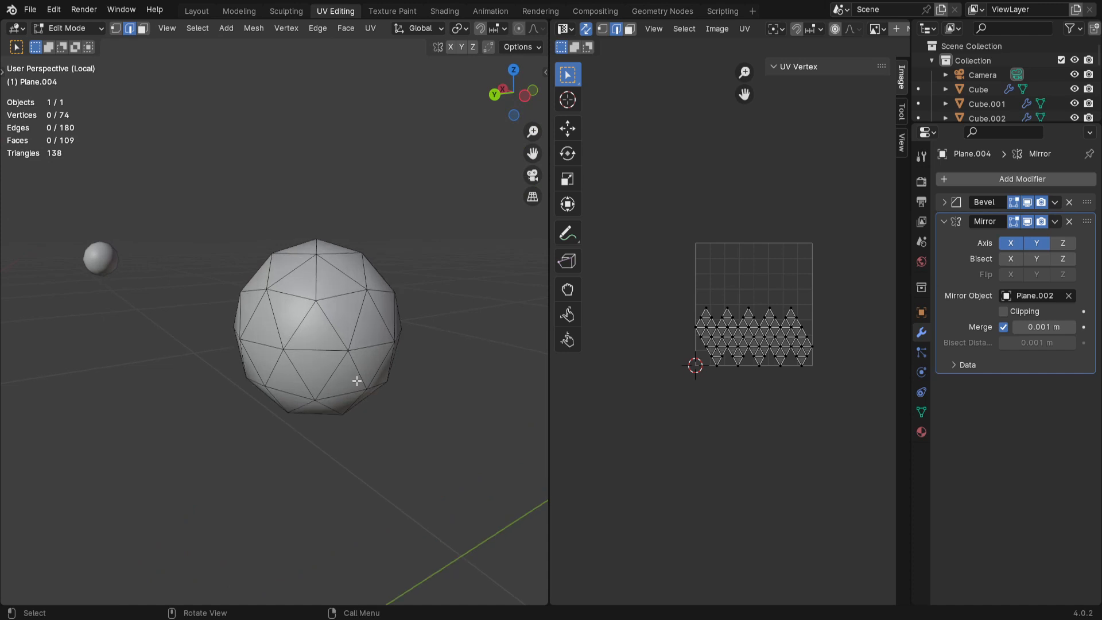
middle_click_drag(379, 365, 389, 318)
Step: Return to Object Mode and leave local view to show the whole bedroom
scroll(390, 318, "down", 5)
key("Tab")
scroll(379, 315, "down", 3)
middle_click_drag(379, 326, 360, 443)
key("Tab")
key("Tab")
key("KP_Divide")
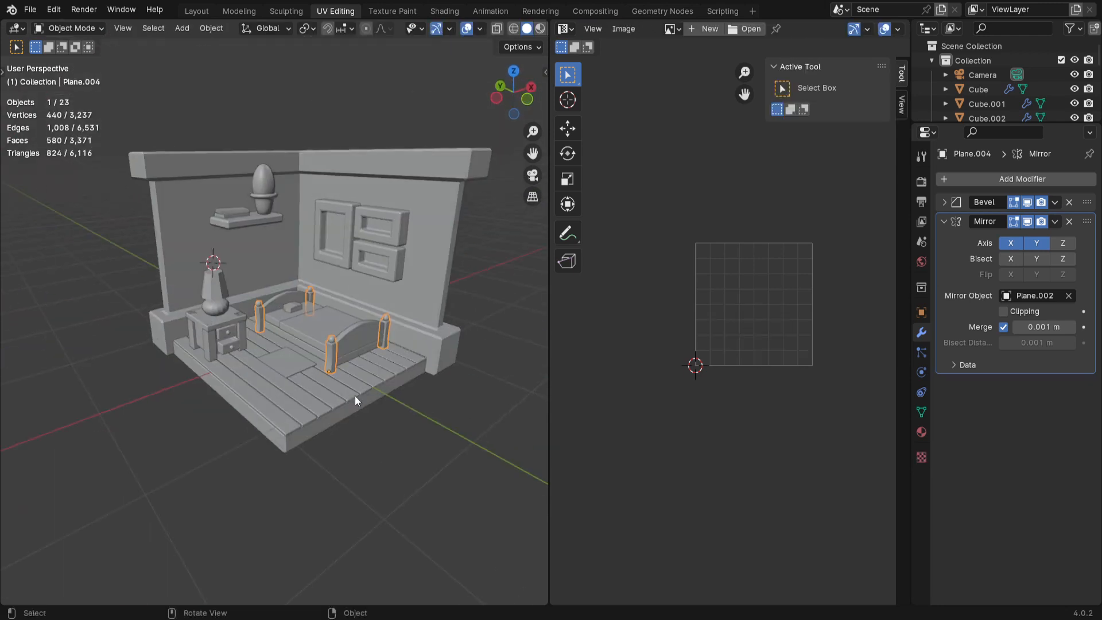
Step: Enter Edit Mode on the bed posts and reveal the hidden post geometry
scroll(355, 401, "up", 5)
middle_click_drag(355, 404, 243, 370)
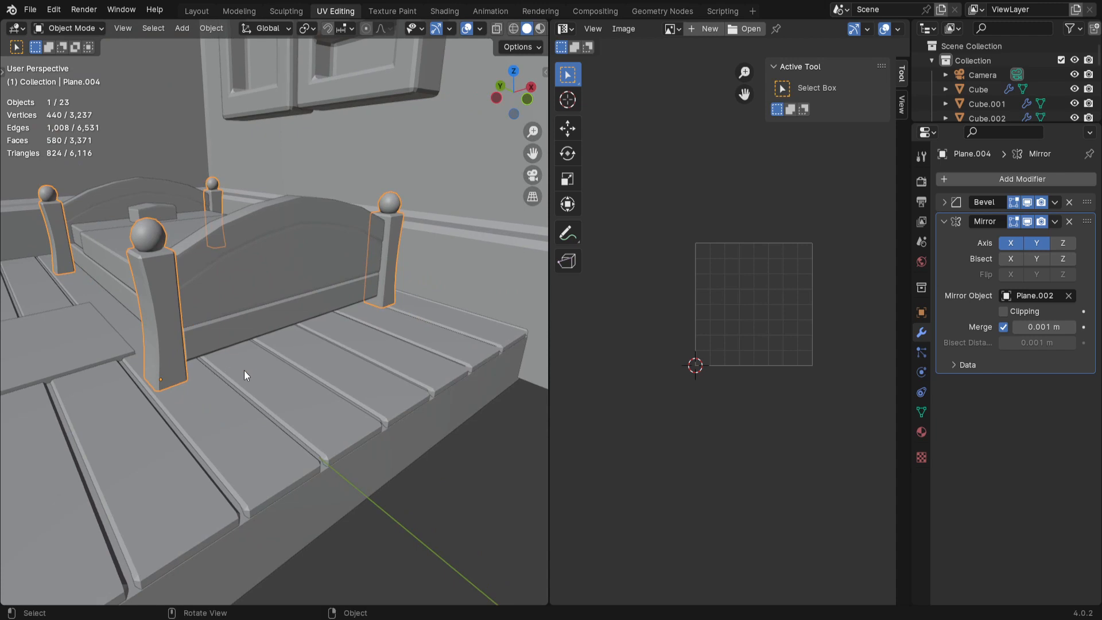
middle_click_drag(168, 379, 209, 377)
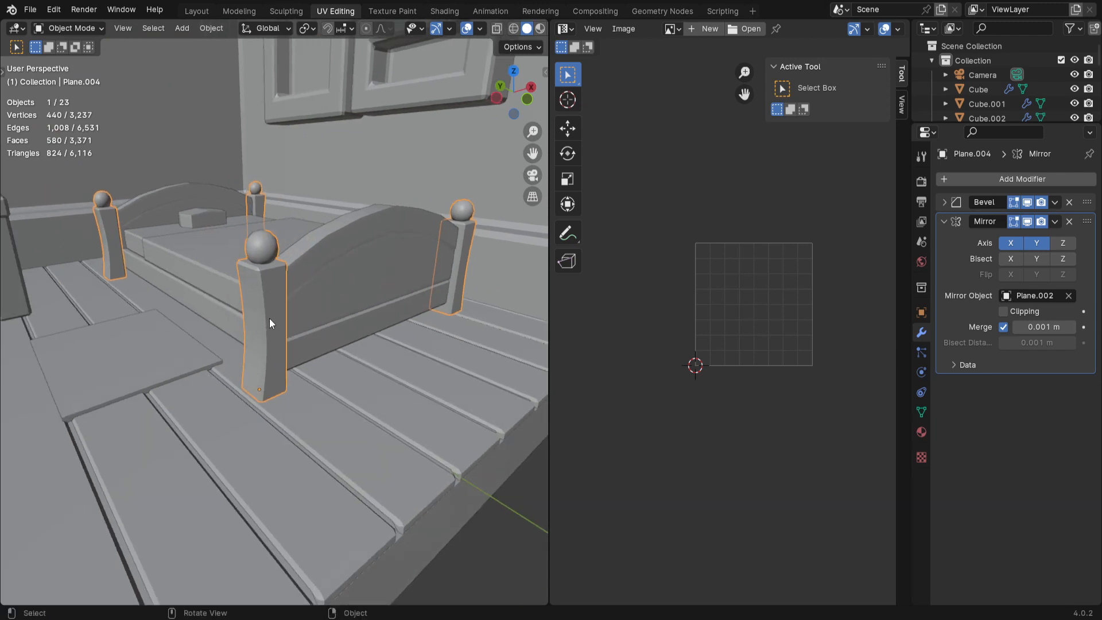
key("Tab")
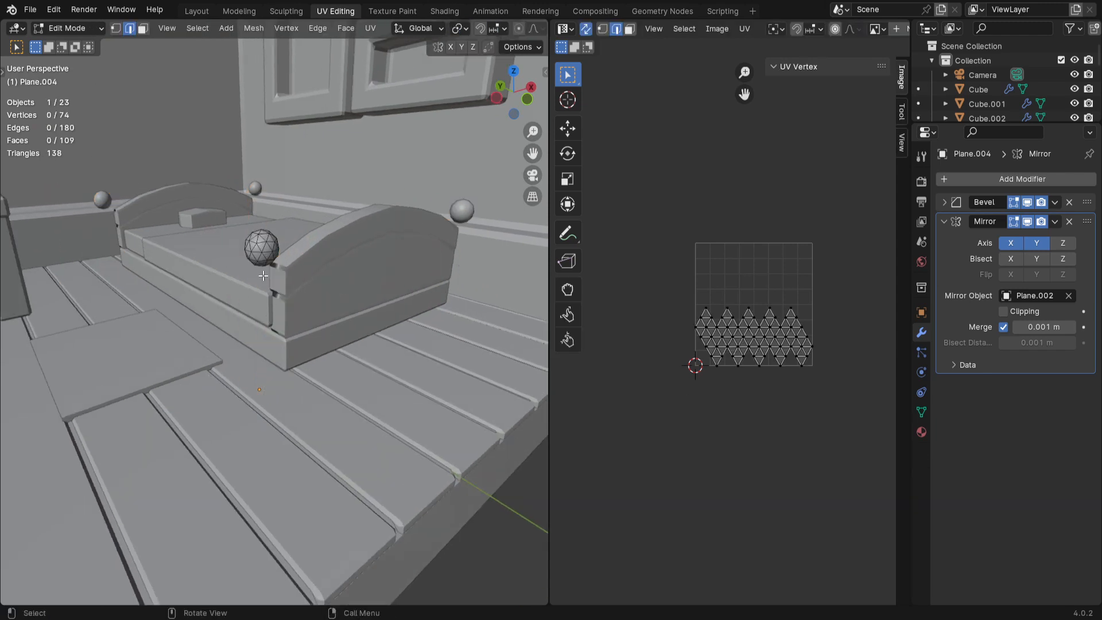
key("alt+h")
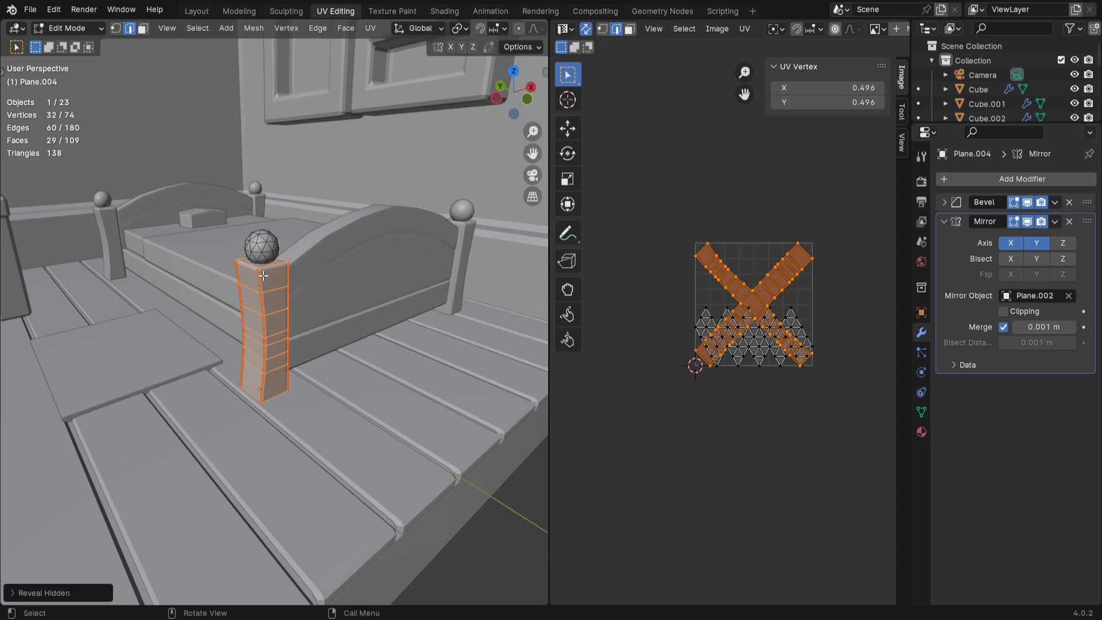
Step: Delete all faces of the ball on top of the bed post and return to Object Mode
left_click(260, 245)
key("ctrl+l")
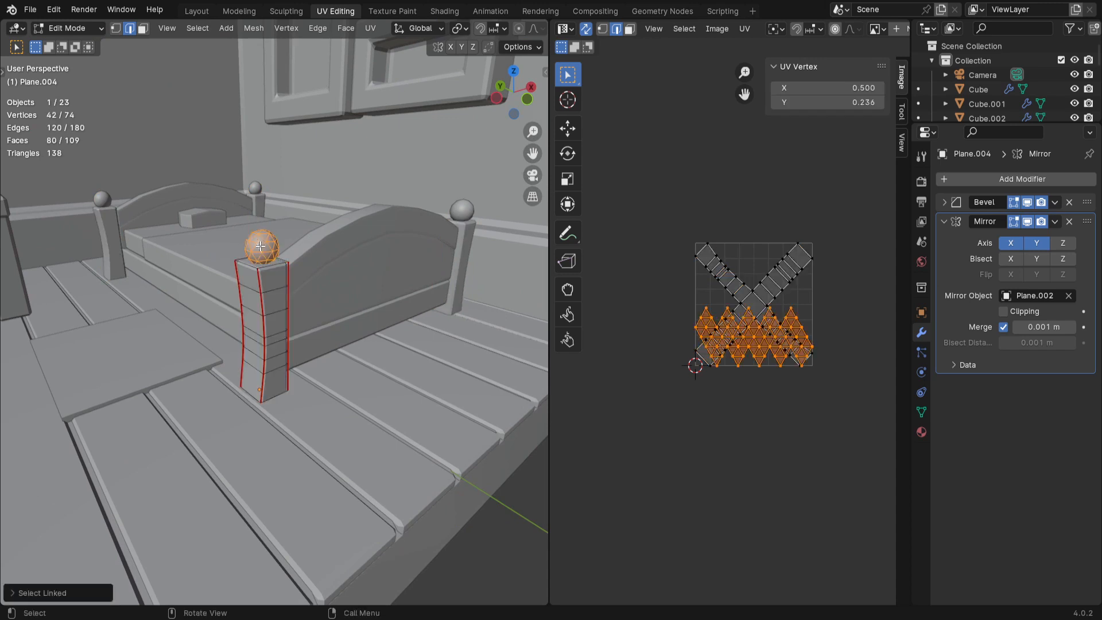
key("x")
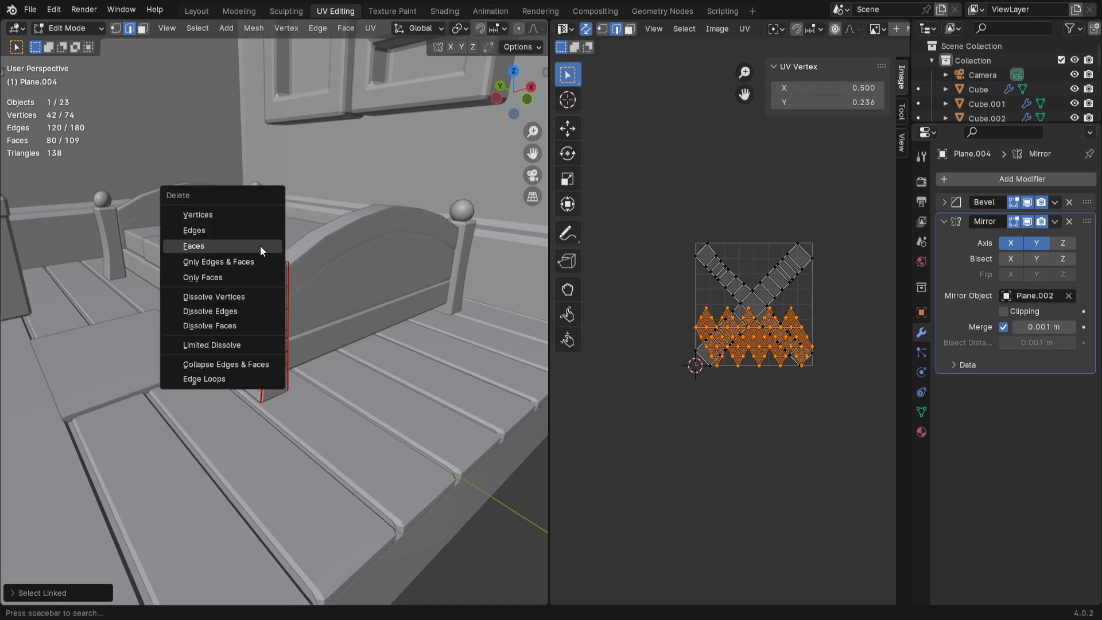
left_click(260, 245)
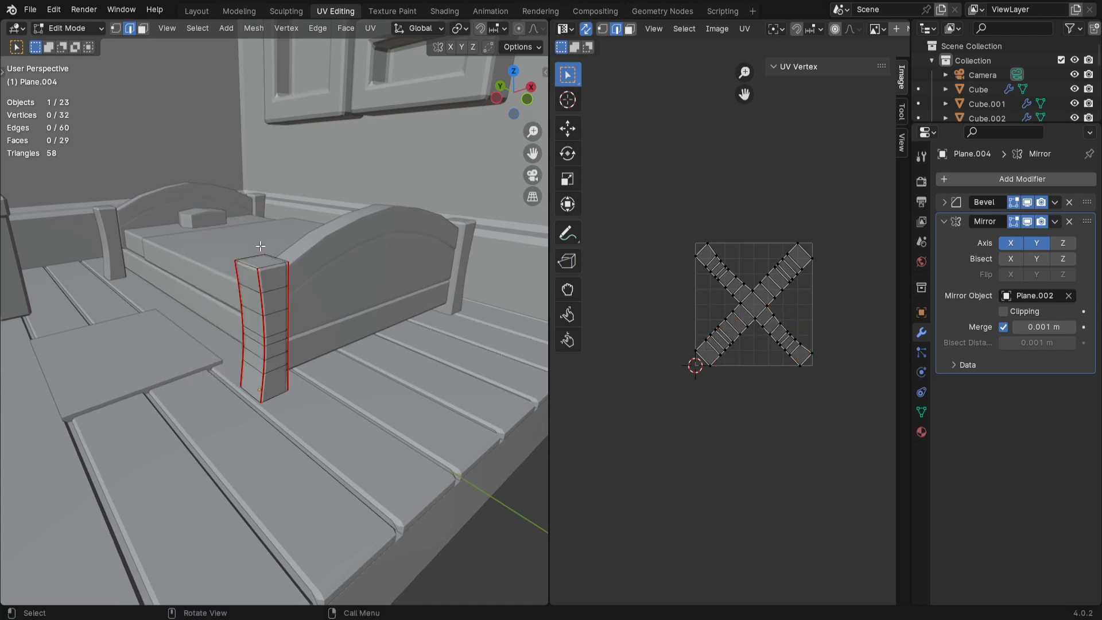
scroll(357, 479, "down", 10)
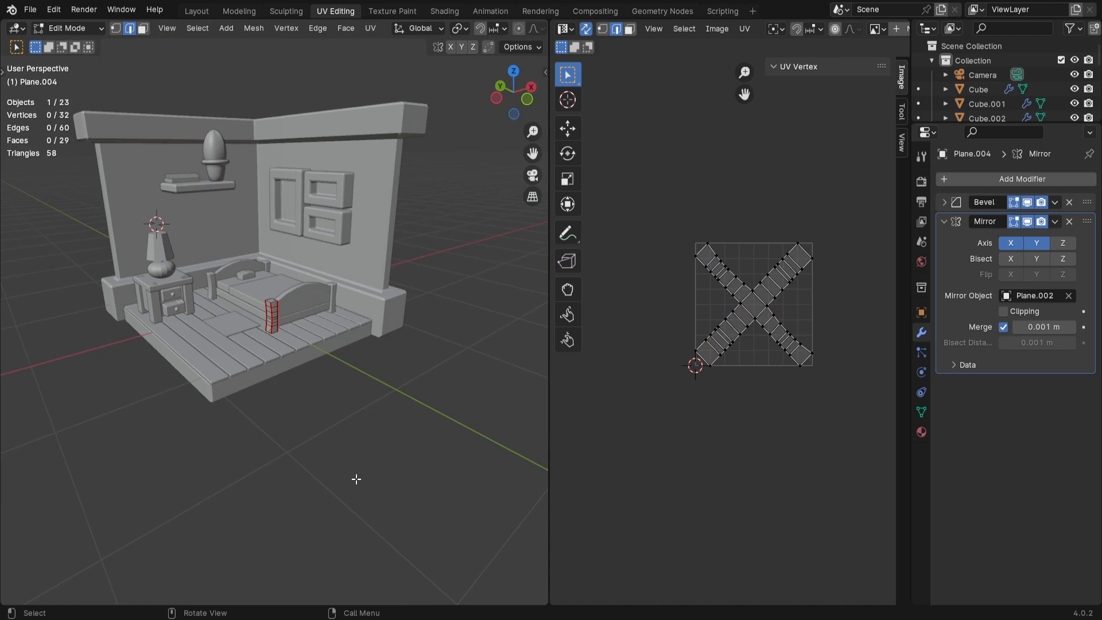
key("Tab")
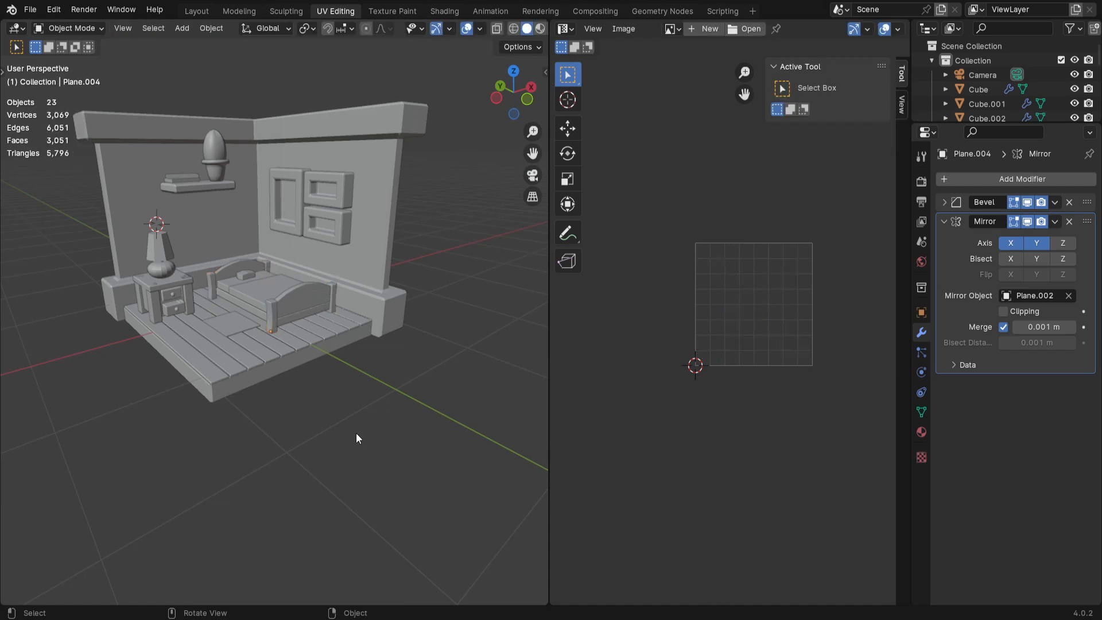
Step: Add a cube mesh and scale it down to roughly the size of the lampshade
key("shift+a")
mouse_move(298, 340)
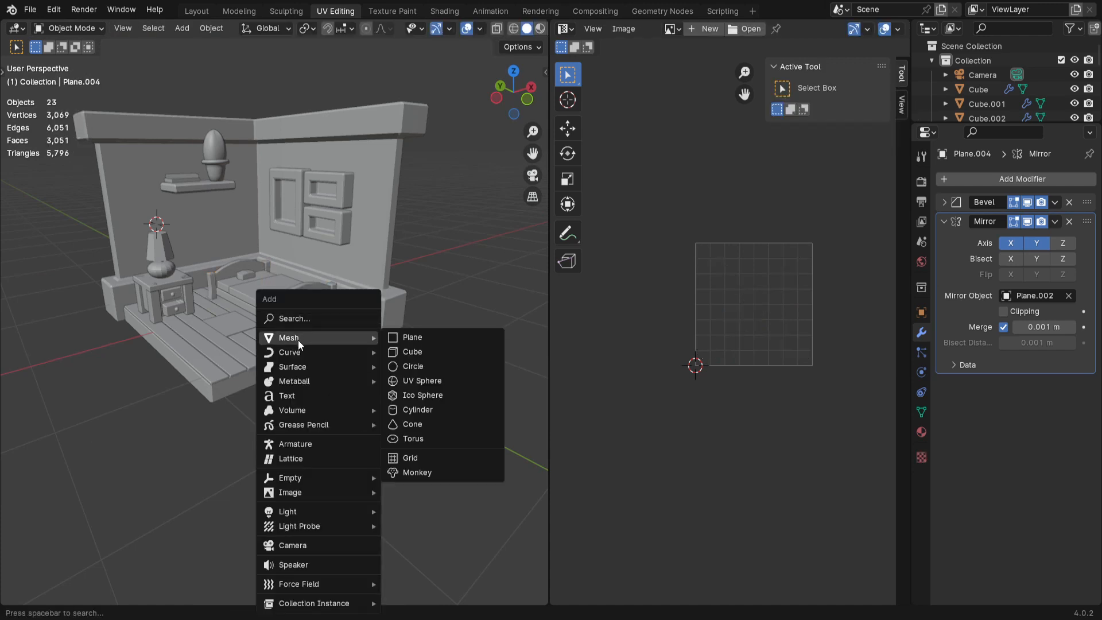
left_click(425, 351)
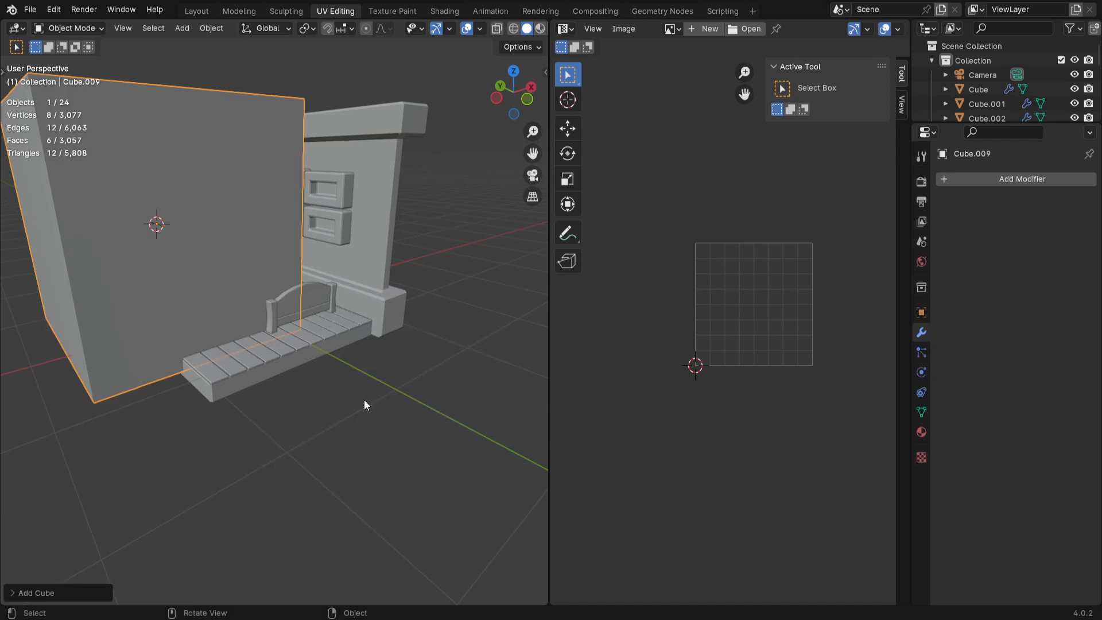
key("s")
left_click(193, 278)
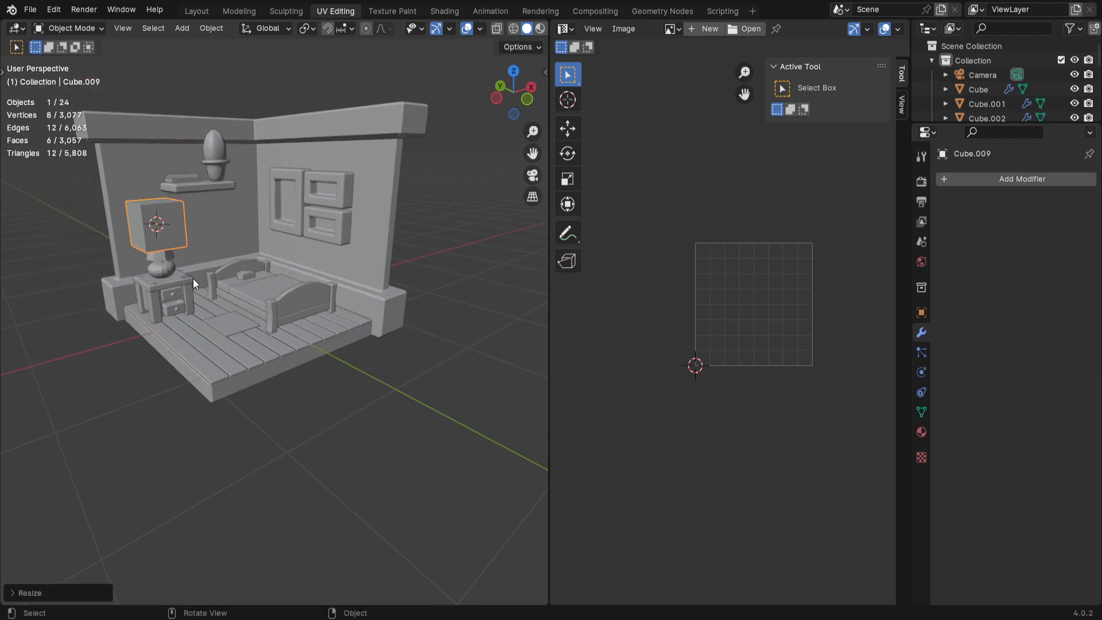
Step: Move the cube over the foot end of the bed and scale it down to less than half its size
key("g")
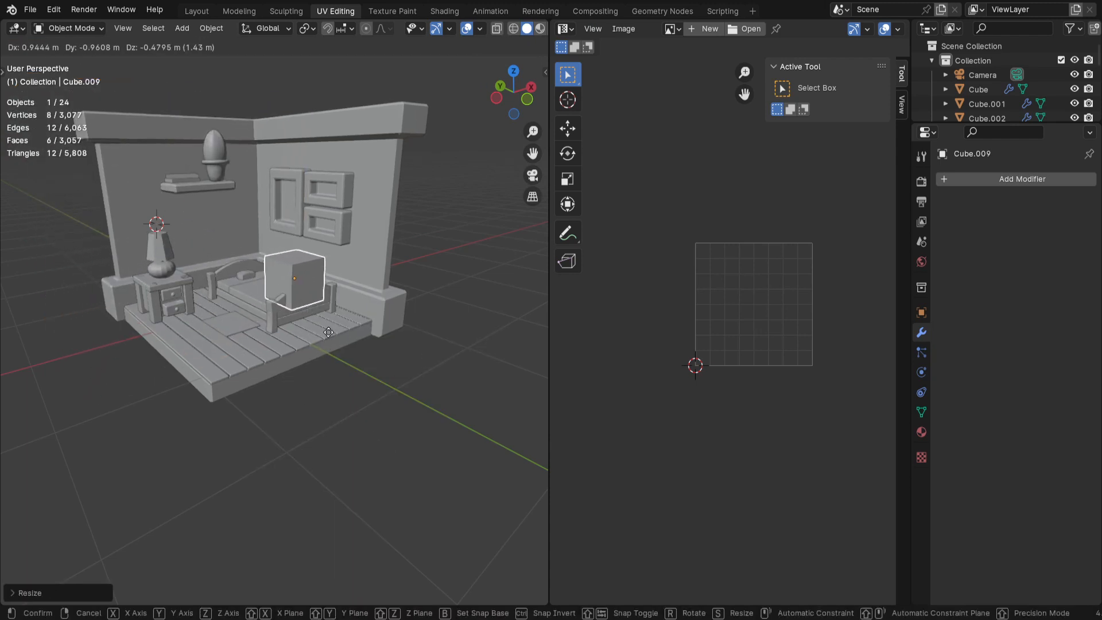
left_click(308, 334)
key("s")
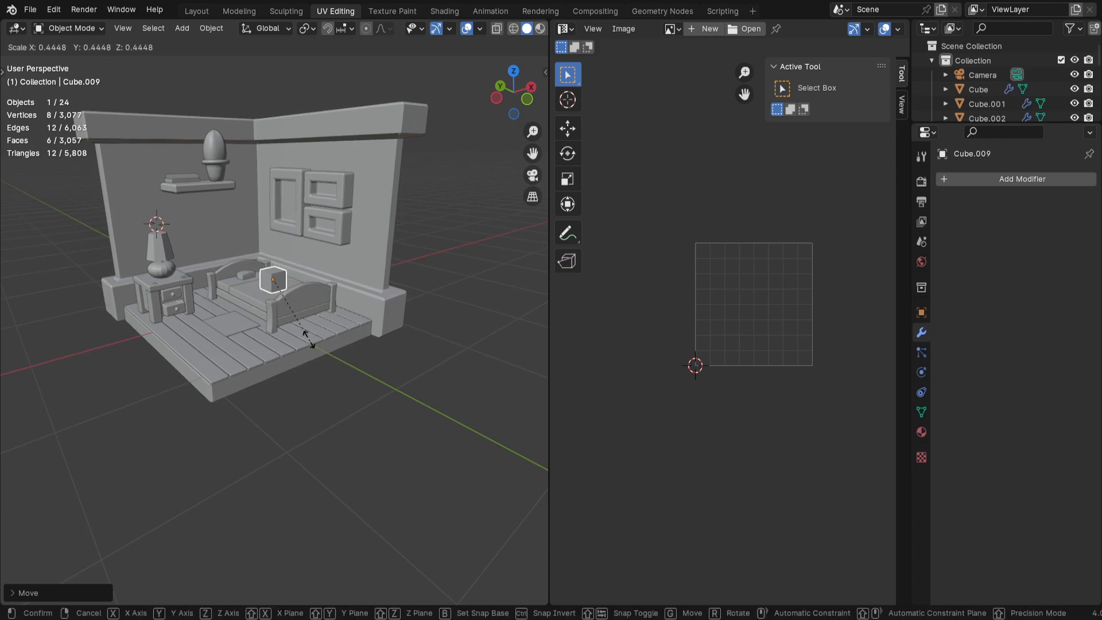
left_click(291, 322)
Step: With the Move tool in top view, align the small cube over the bed post nearest the rug at the foot end
key("KP_7")
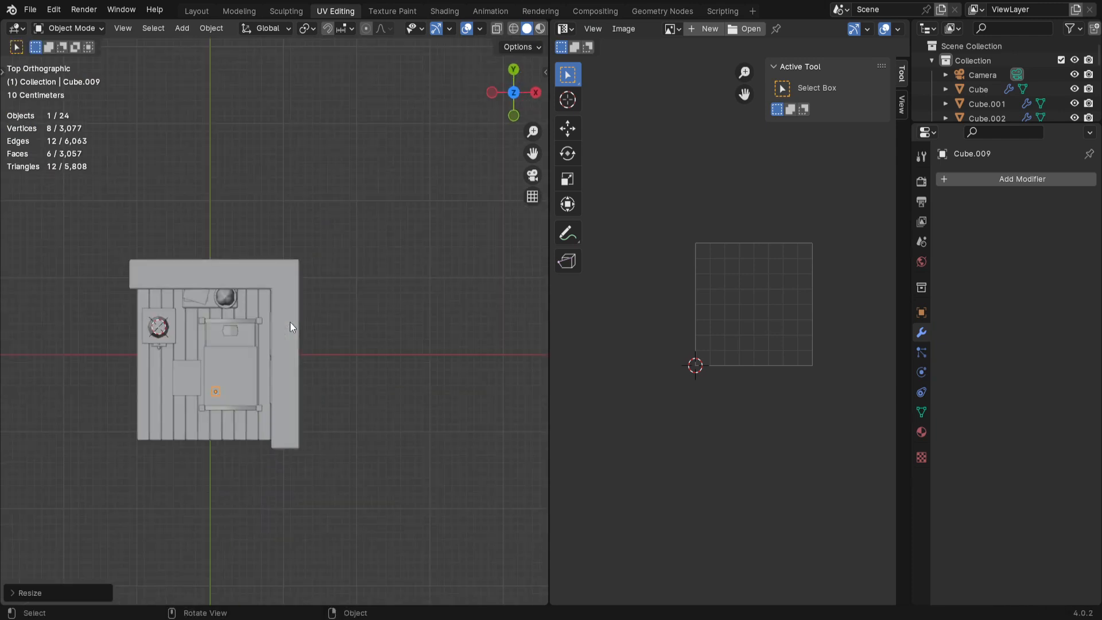
scroll(298, 406, "up", 2)
middle_click_drag(233, 470, 283, 390, "shift")
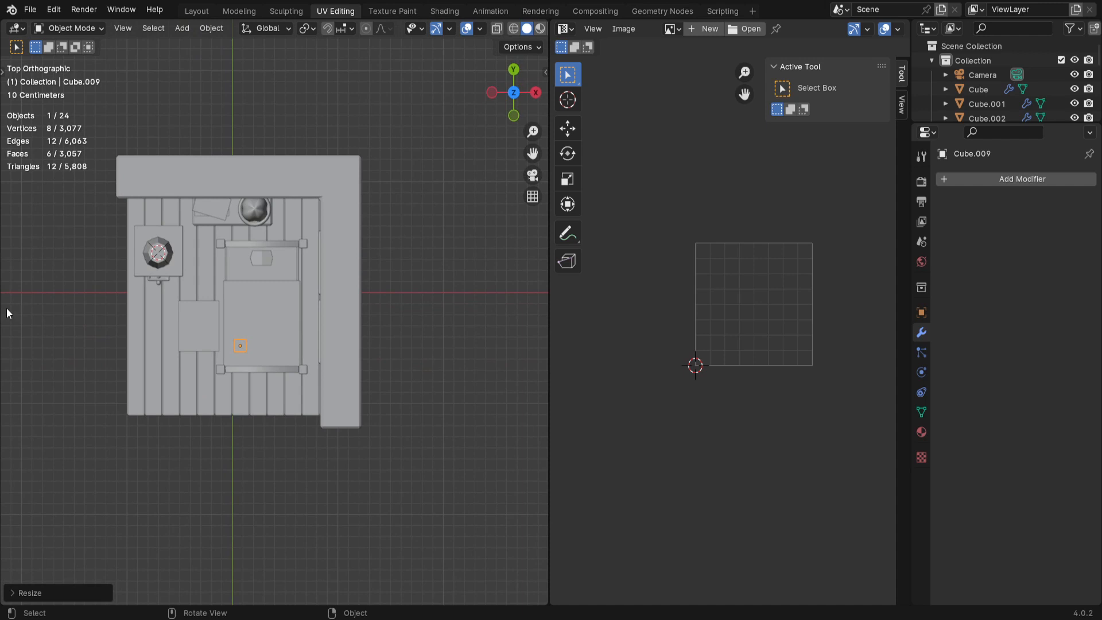
key("t")
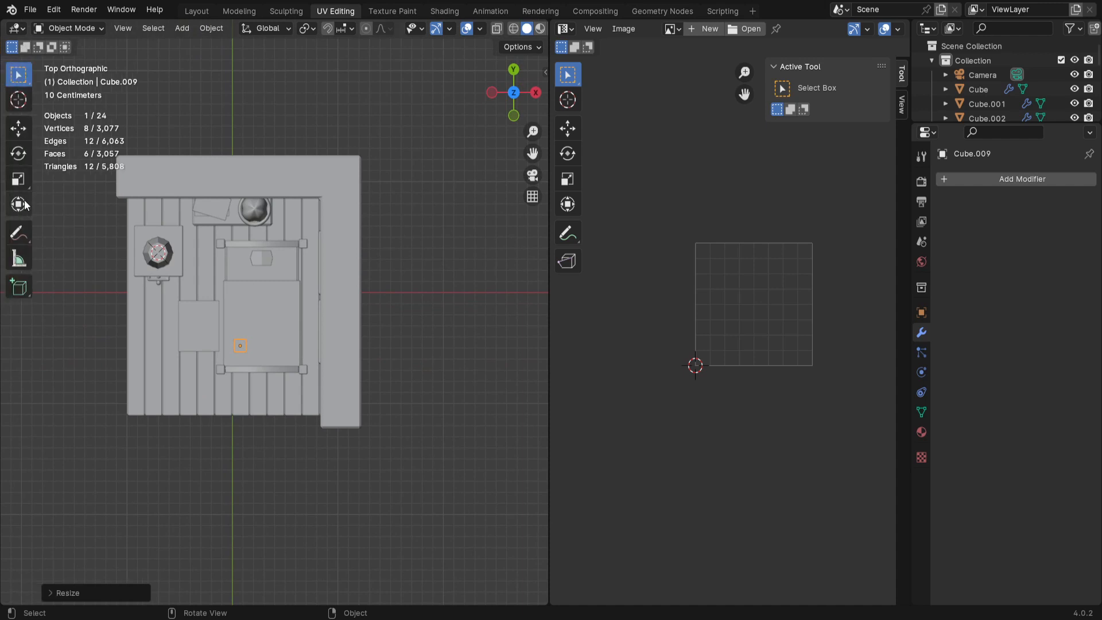
left_click(19, 128)
scroll(347, 396, "up", 2)
middle_click_drag(217, 408, 275, 382, "shift")
left_click_drag(334, 332, 305, 345)
left_click_drag(256, 277, 258, 318)
Step: Examine the cube's size and alignment above the bed post from the front and in perspective
key("KP_1")
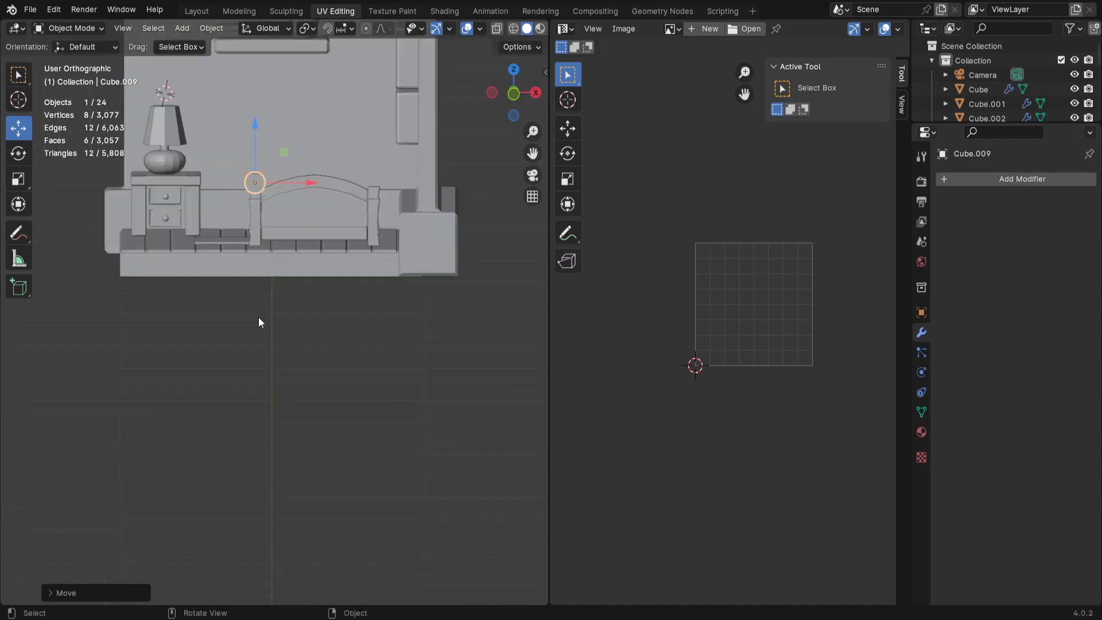
scroll(253, 284, "down", 3)
middle_click_drag(340, 303, 362, 488, "shift")
scroll(332, 402, "up", 3)
key("KP_Decimal")
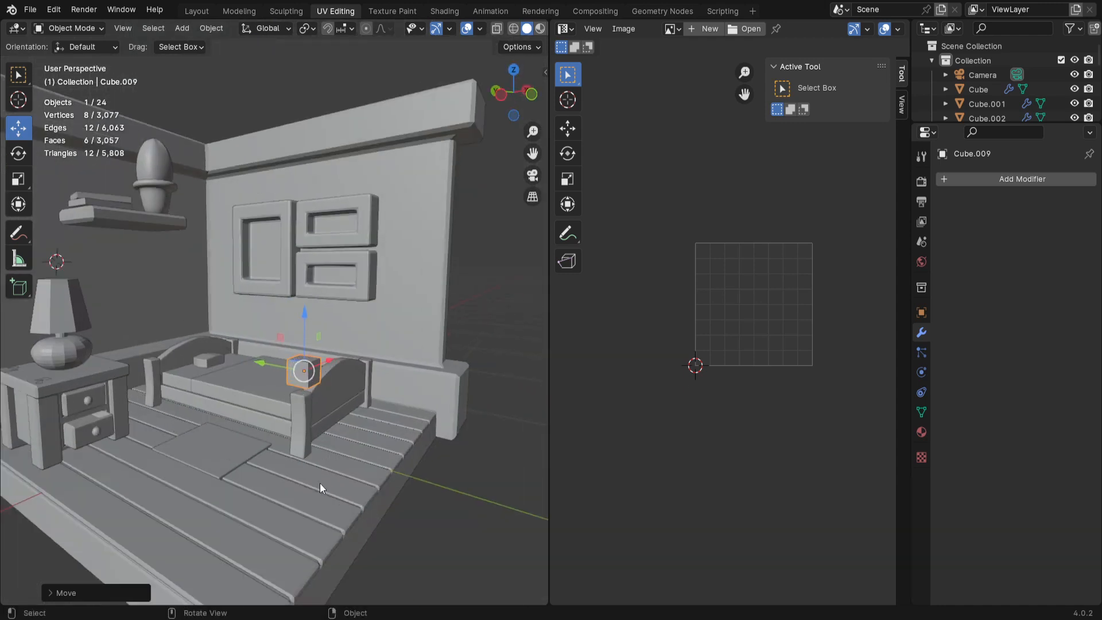
scroll(320, 485, "down", 3)
middle_click_drag(314, 499, 56, 520)
middle_click_drag(366, 459, 455, 457)
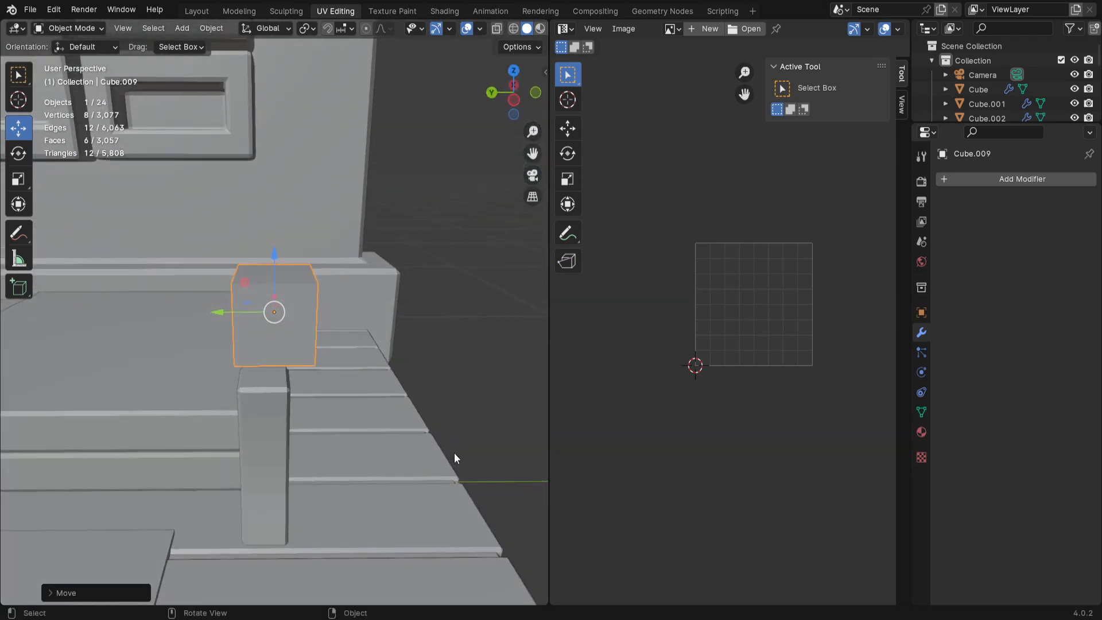
key("KP_1")
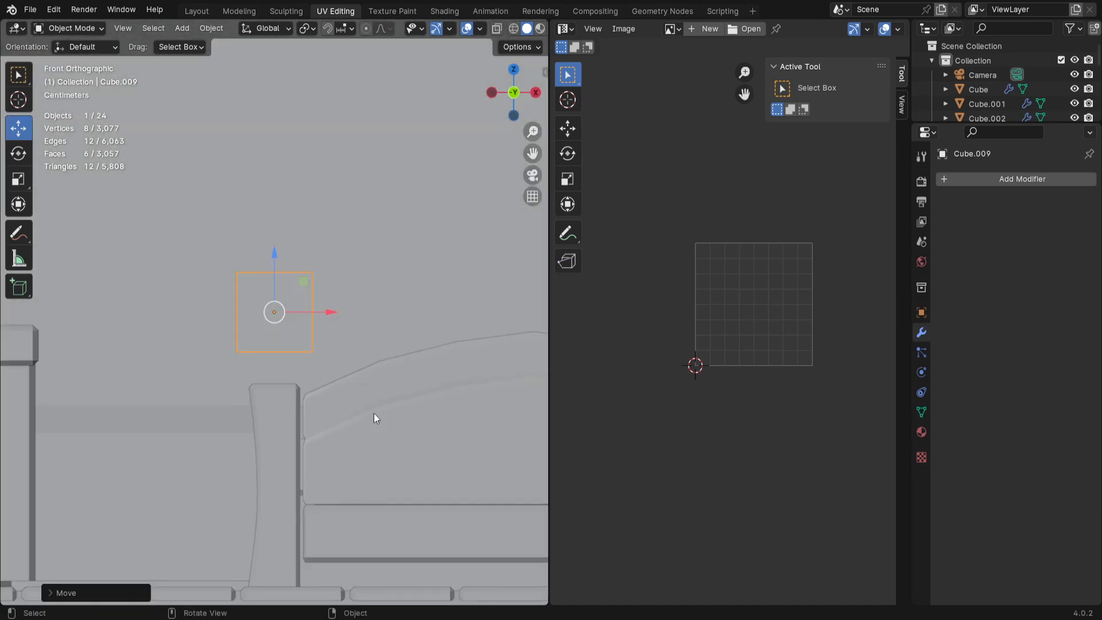
key("KP_5")
middle_click_drag(291, 421, 195, 494)
middle_click_drag(429, 414, 302, 471)
scroll(300, 474, "up", 2)
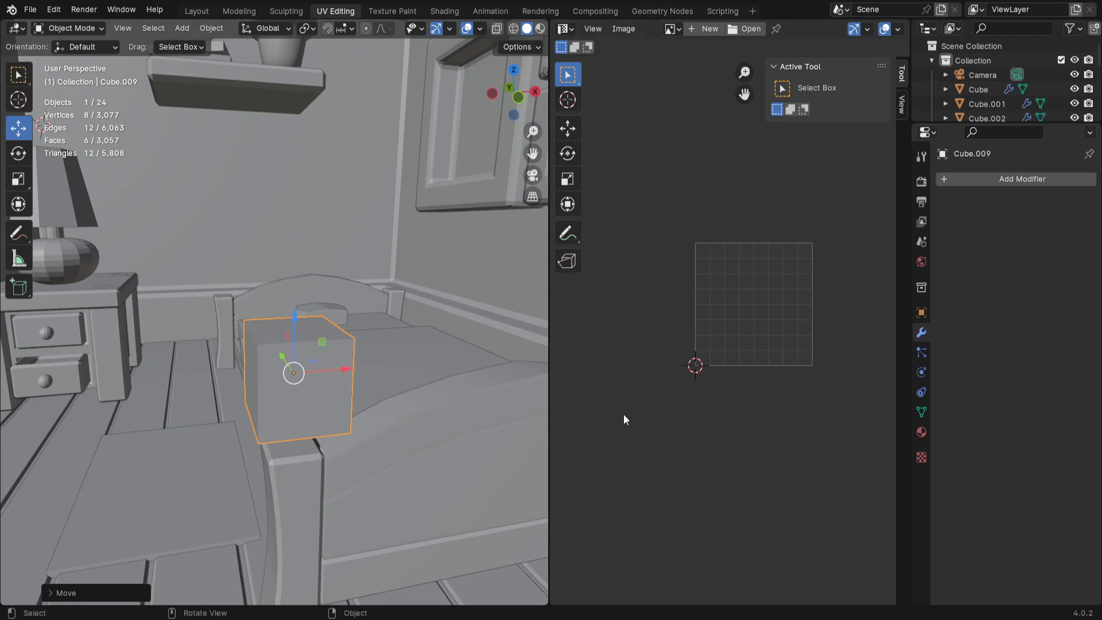
middle_click_drag(459, 310, 457, 319)
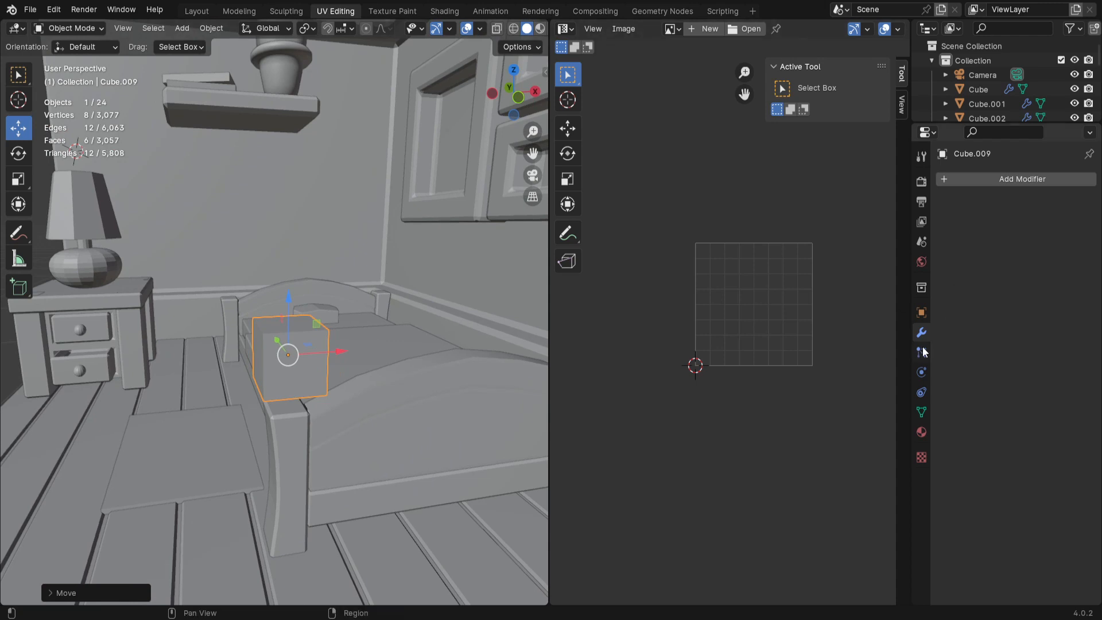
Step: Add a Subdivision Surface modifier to the cube above the bed post
left_click(993, 177)
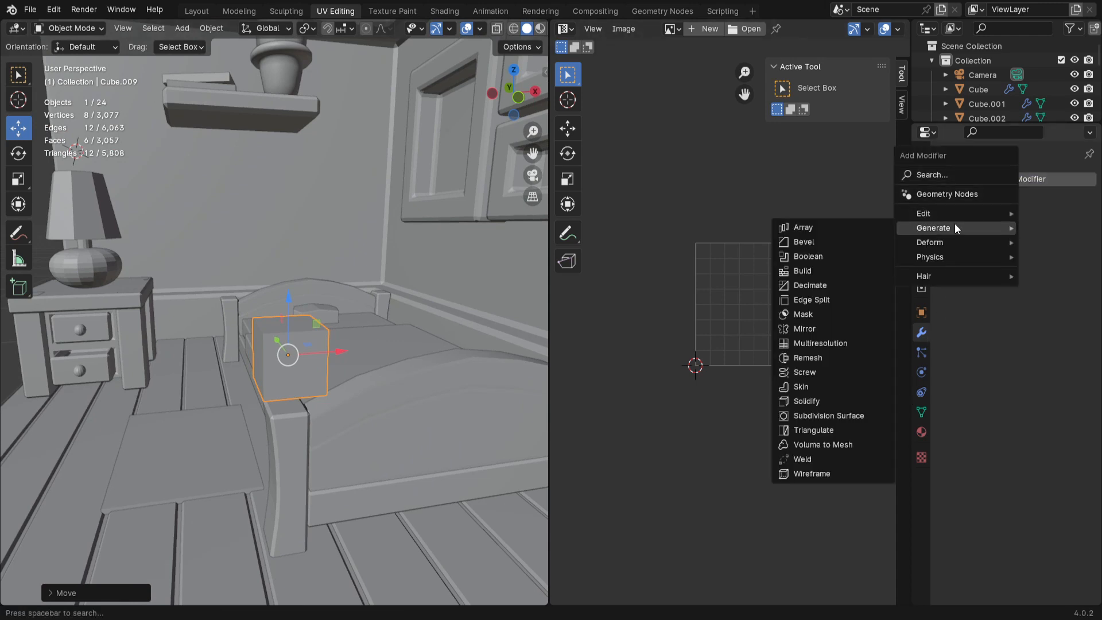
left_click(963, 180)
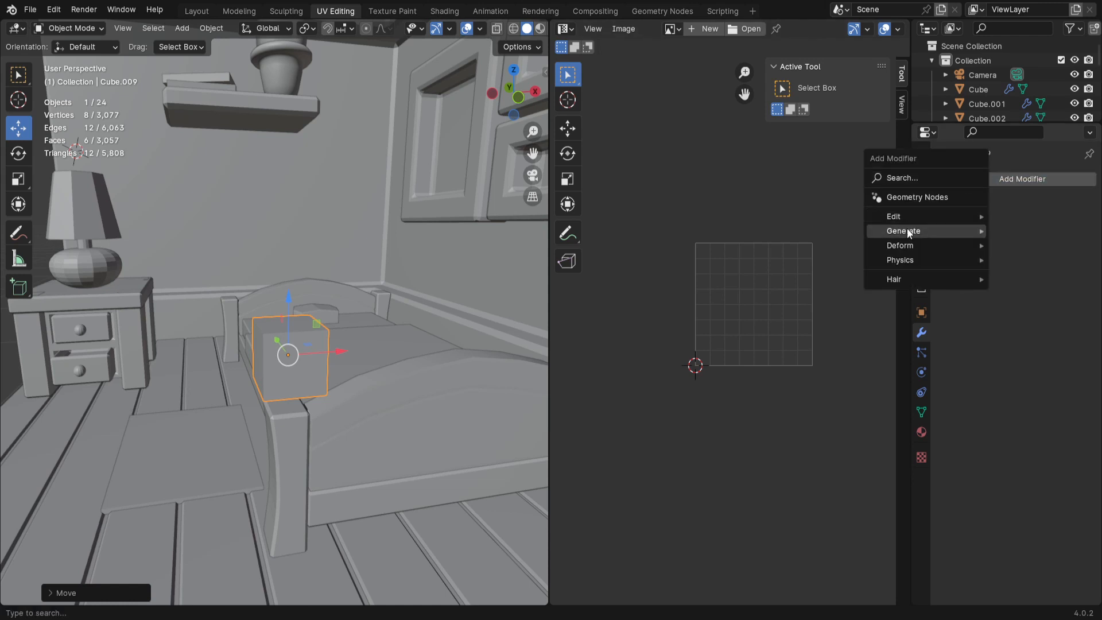
mouse_move(907, 230)
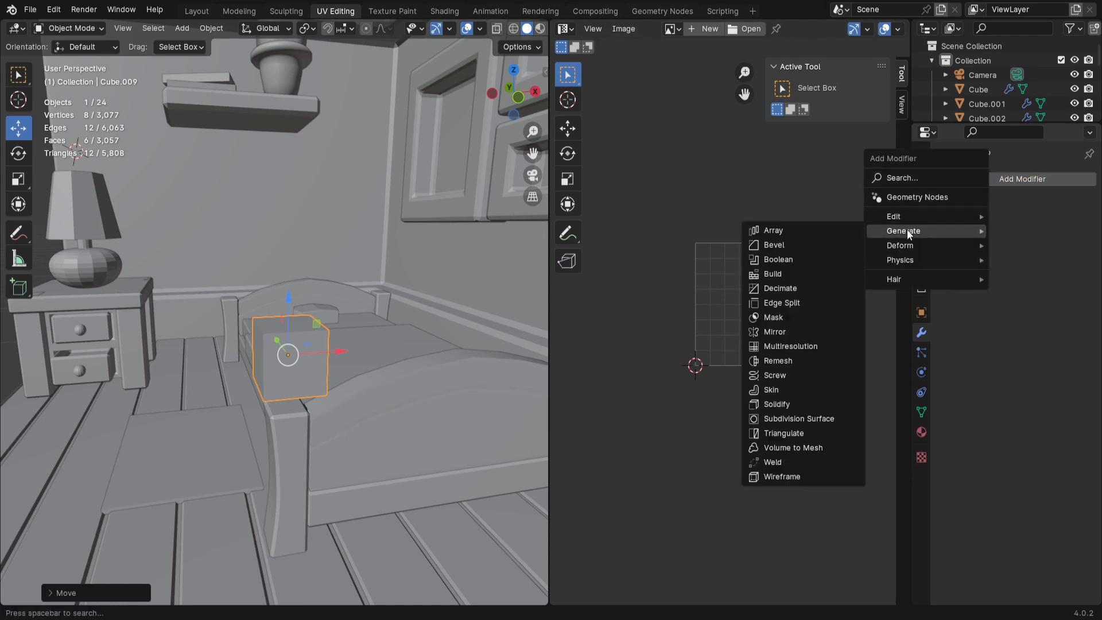
left_click(787, 419)
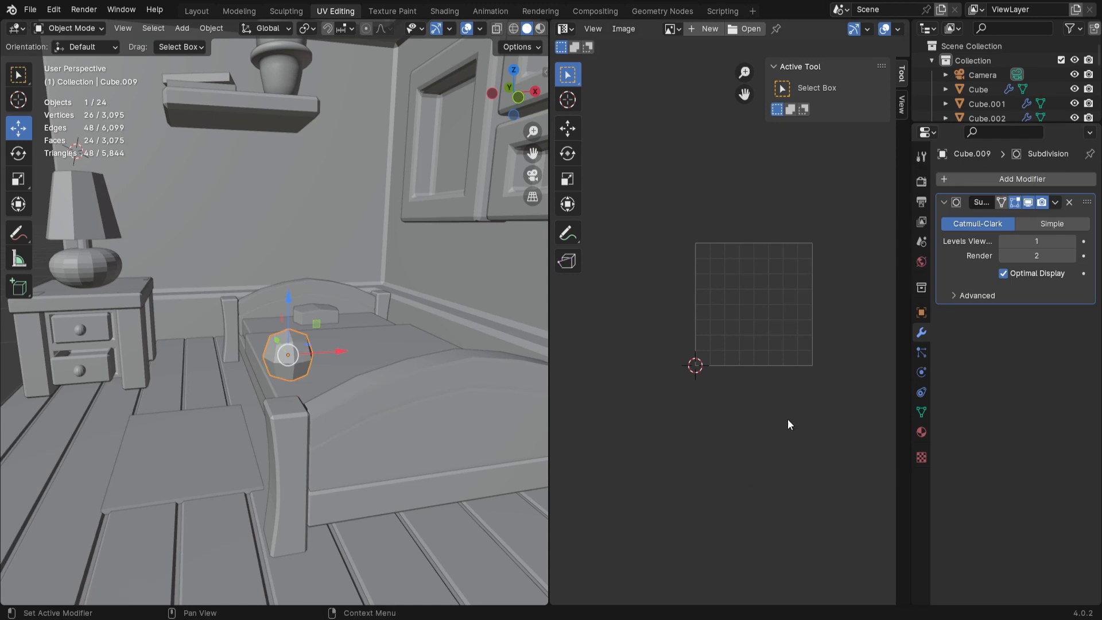
scroll(302, 424, "up", 2)
middle_click_drag(301, 447, 383, 449)
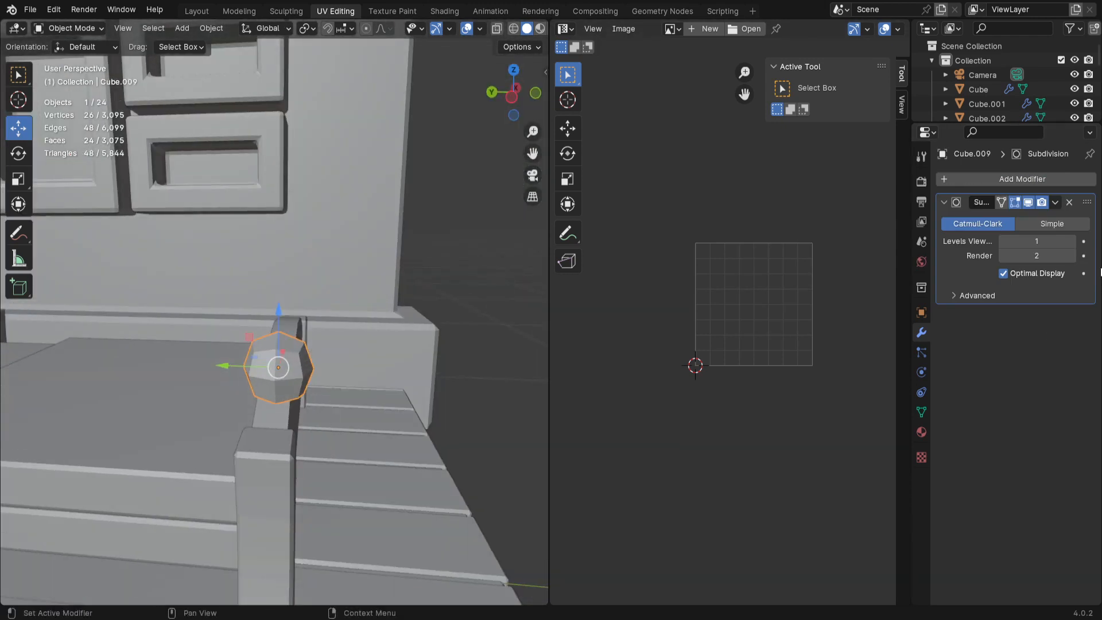
Step: Preview the cube above the bed post at Subdivision viewport level 2, and remove its Subdivision Surface modifier
left_click(1070, 241)
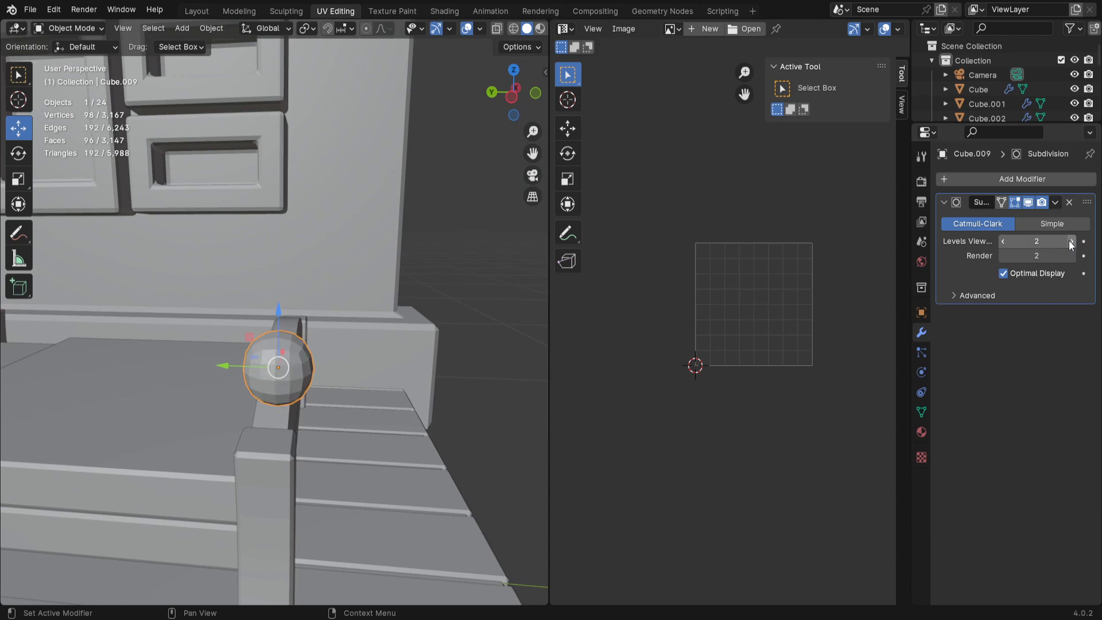
middle_click_drag(357, 532, 267, 497)
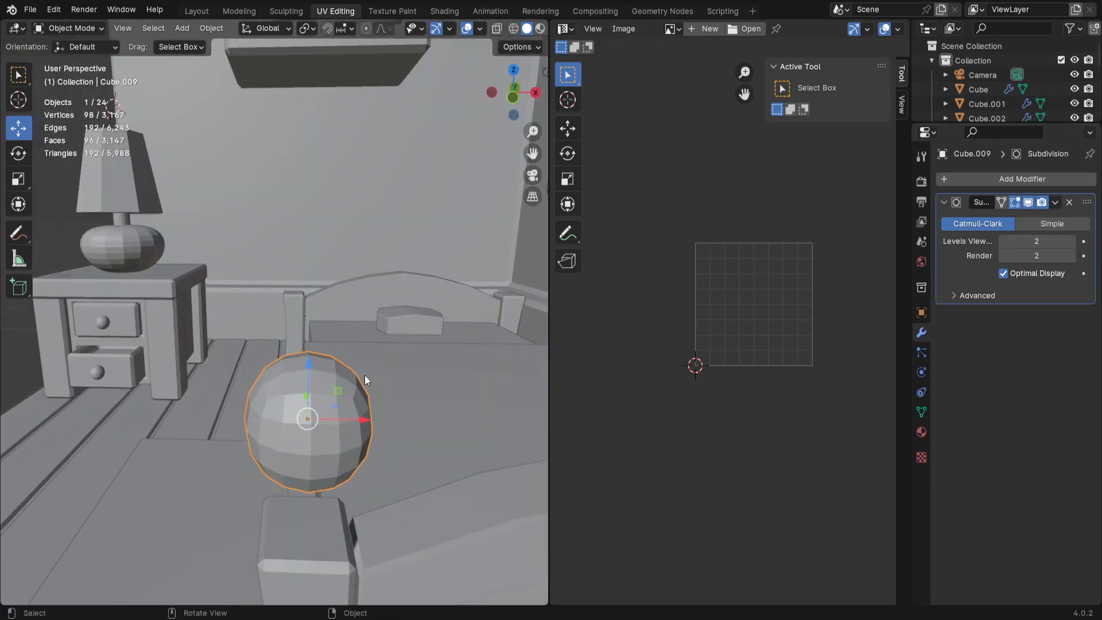
key("Tab")
mouse_move(342, 495)
middle_mouse_down()
mouse_move(293, 510)
mouse_move(336, 511)
middle_mouse_up()
key("Tab")
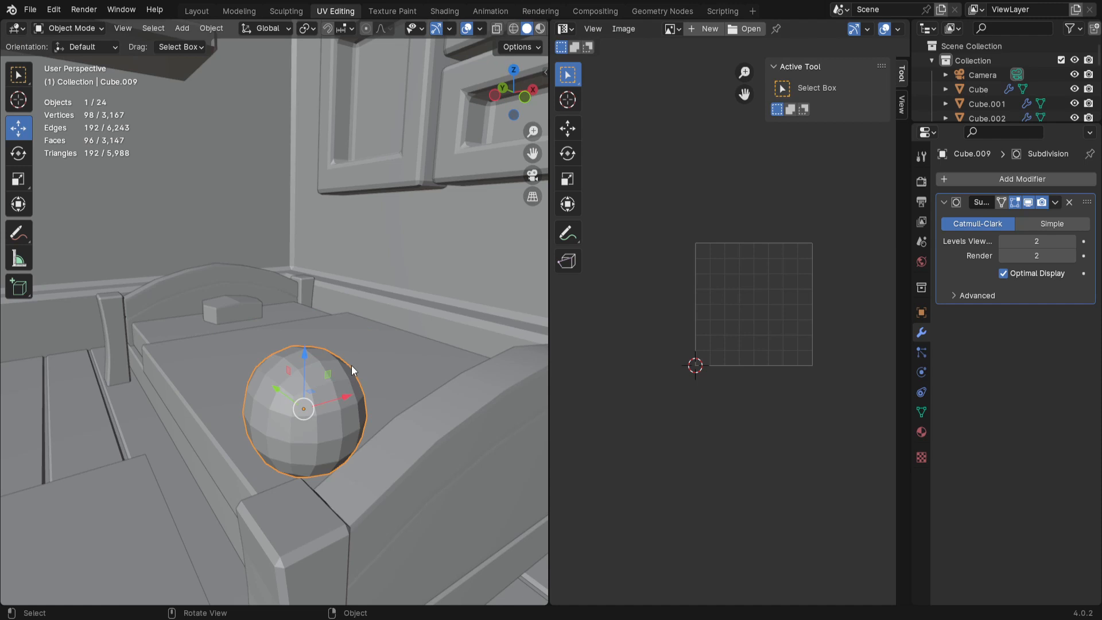
scroll(294, 452, "down", 3)
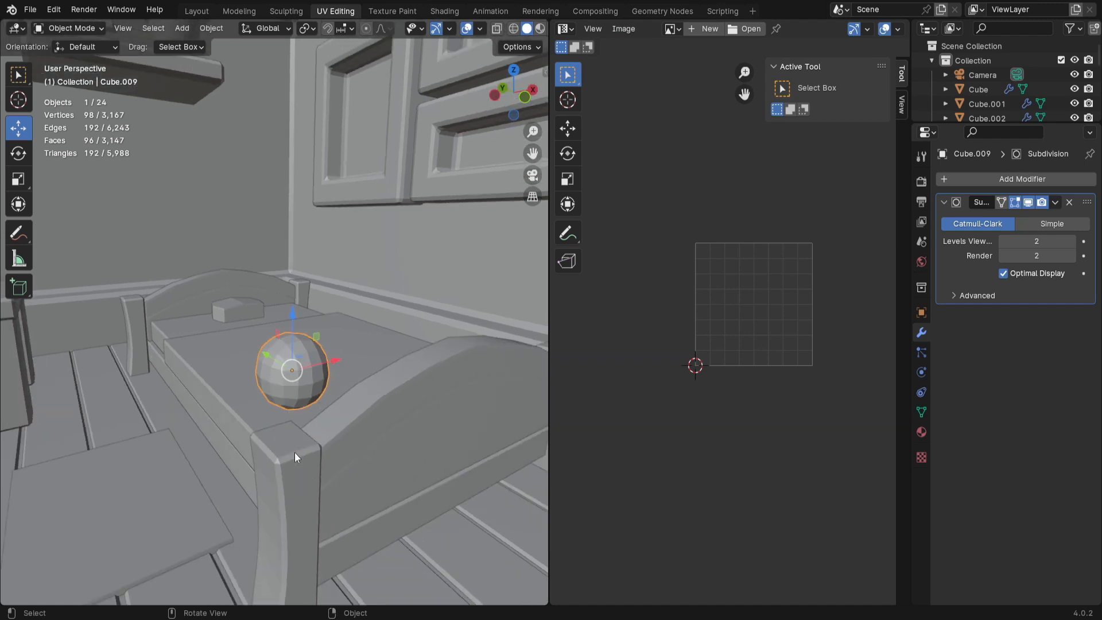
left_click(1069, 202)
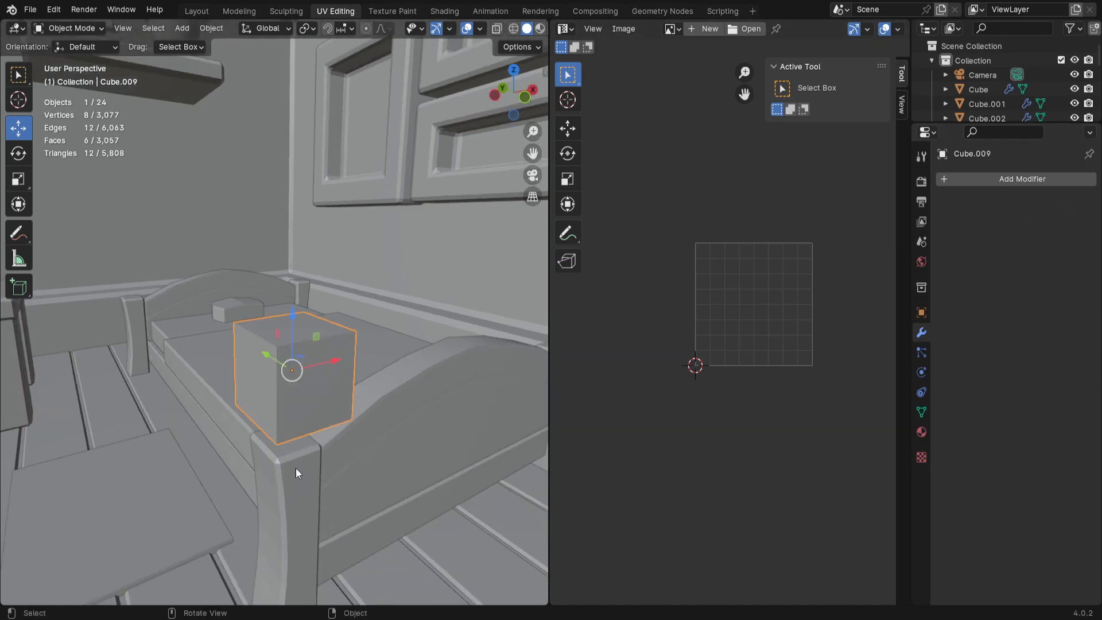
Step: Try selecting the cube's four vertical edges and one bottom edge in Edit Mode among the surrounding furniture
key("Tab")
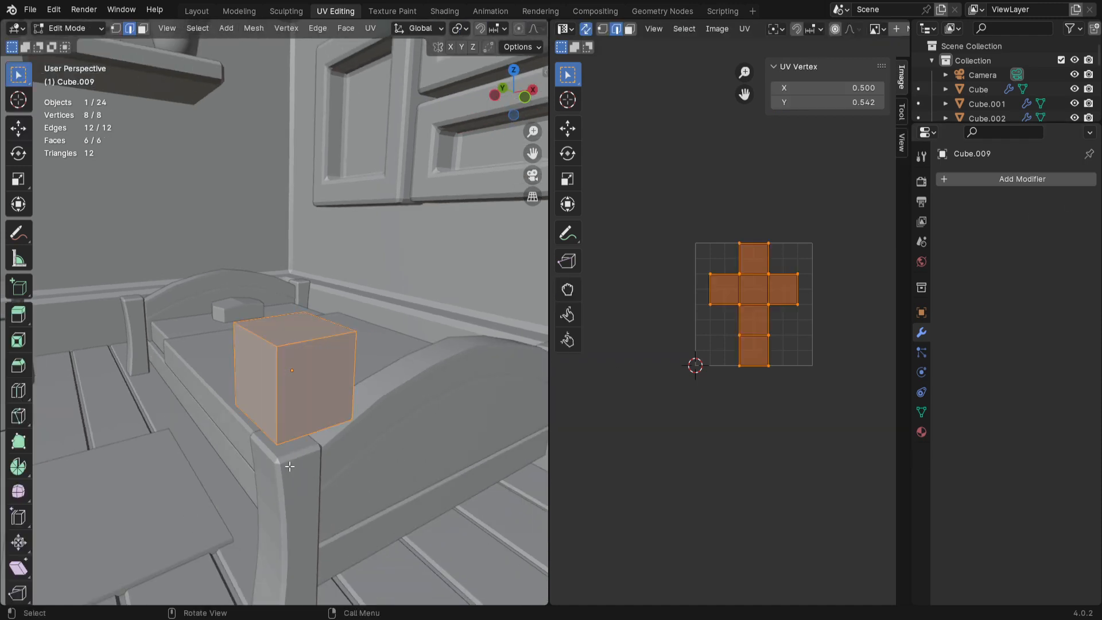
left_click(275, 402)
left_click(241, 352, "shift")
left_click(355, 367, "shift")
middle_click_drag(355, 367, 308, 438)
left_click(343, 381, "shift")
middle_click_drag(343, 379, 370, 412)
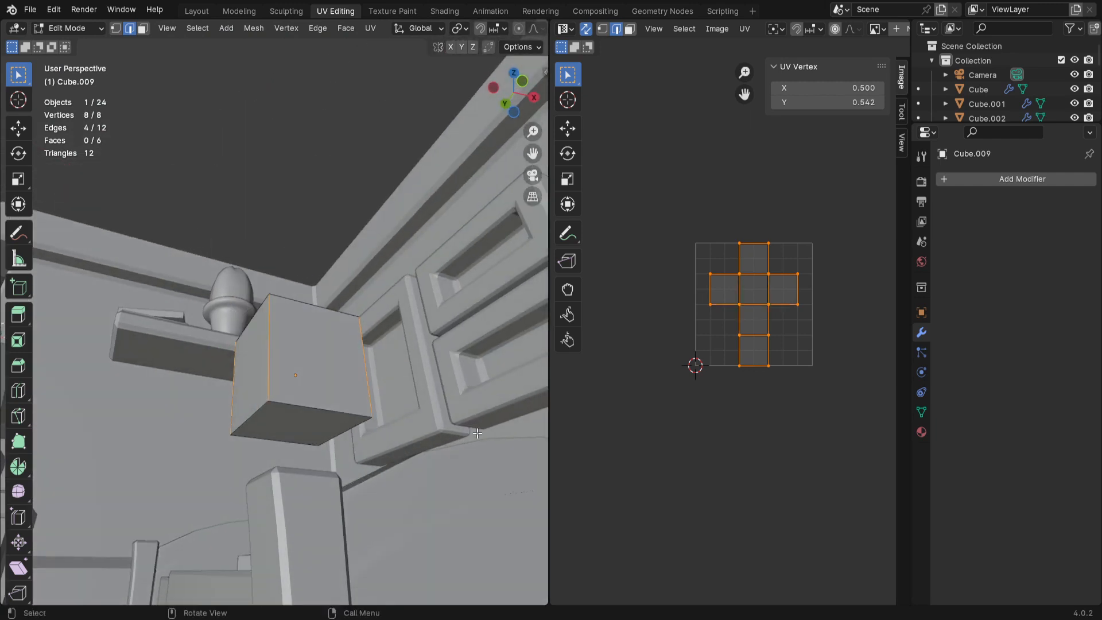
left_click(302, 409, "shift")
middle_click_drag(302, 408, 406, 531)
middle_click_drag(331, 482, 423, 511)
key("Tab")
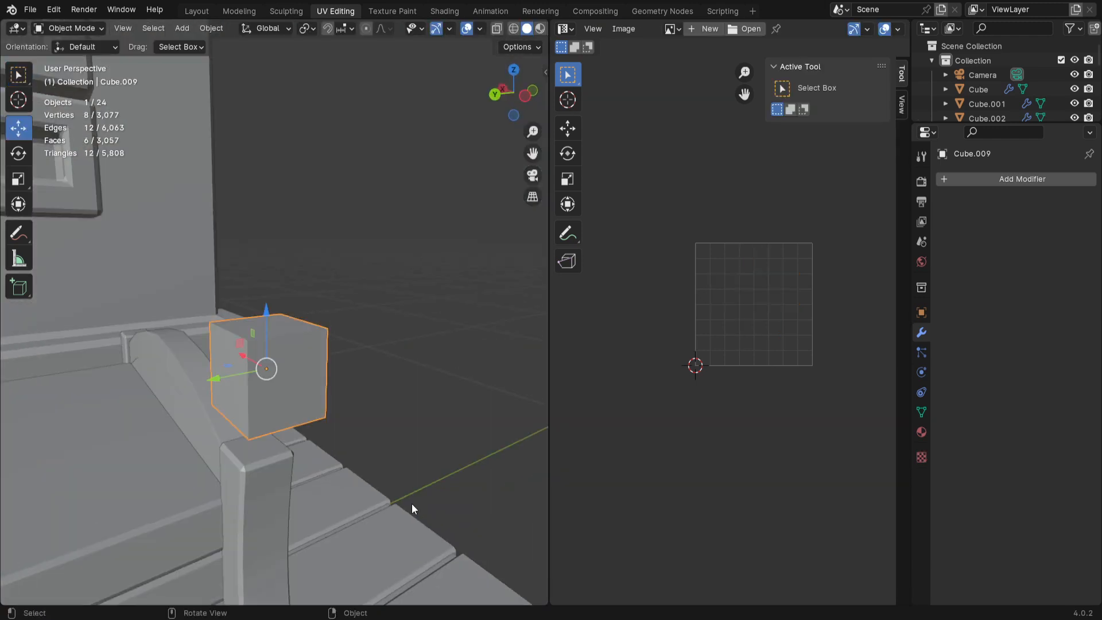
Step: Isolate the cube in local view and select only its nearest vertical edge in Edit Mode
key("KP_Divide")
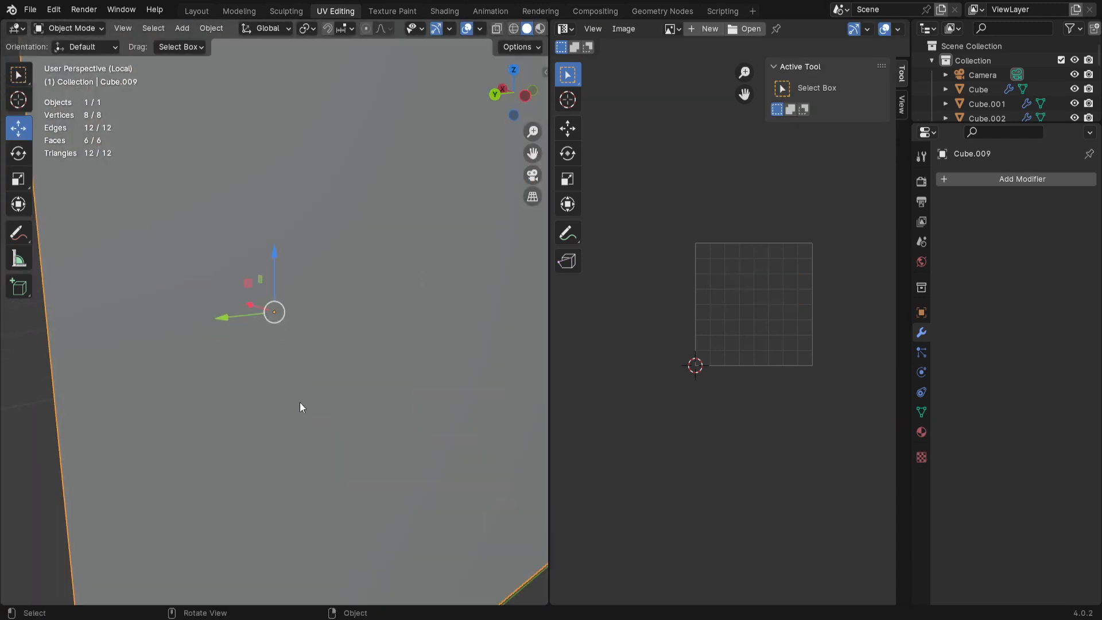
middle_click_drag(295, 364, 337, 501)
key("Tab")
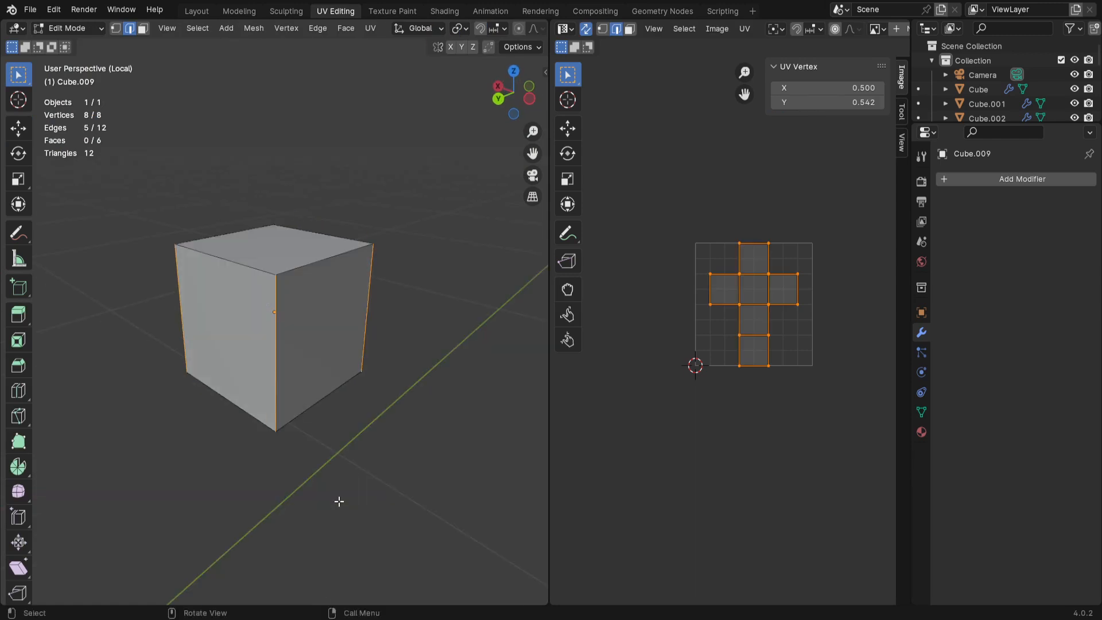
left_click(401, 438)
left_click(278, 345, "shift")
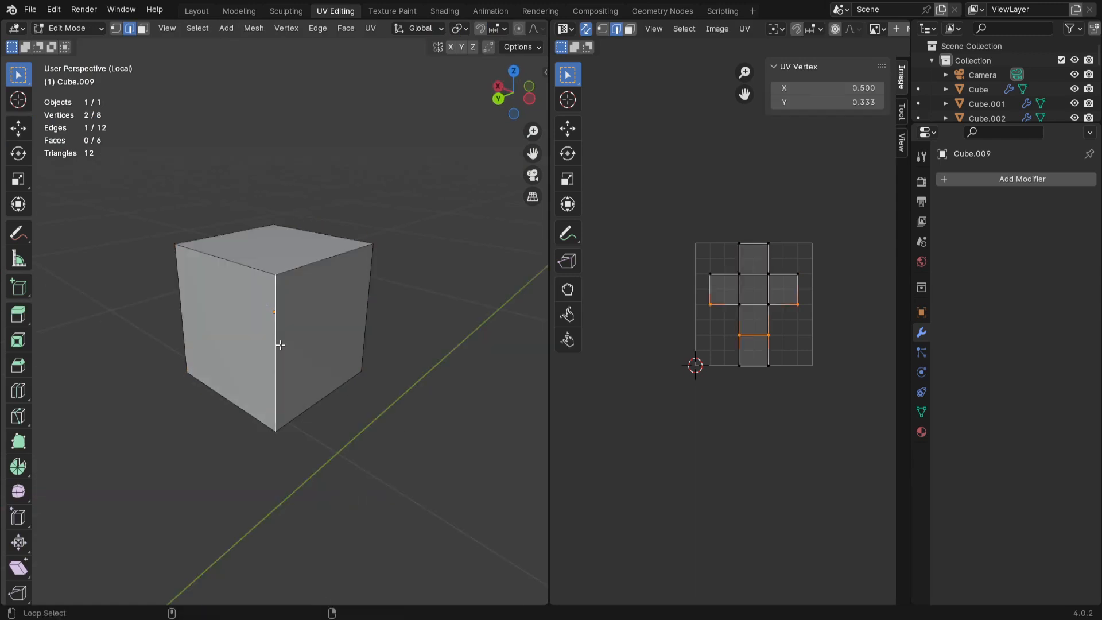
Step: Mark the cube's four vertical edges and three of its top edges as seams
left_click(367, 296, "shift")
middle_click_drag(368, 296, 232, 381)
left_click(373, 315, "shift")
middle_click_drag(430, 403, 280, 407)
left_click(366, 332, "shift")
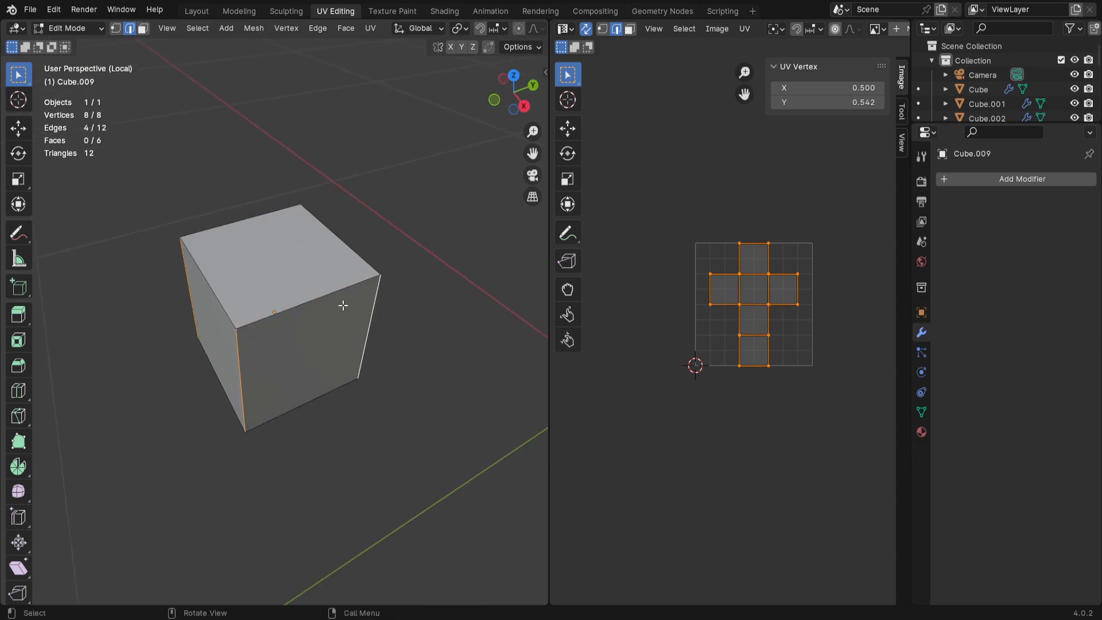
left_click(330, 295, "shift")
left_click(220, 261, "shift")
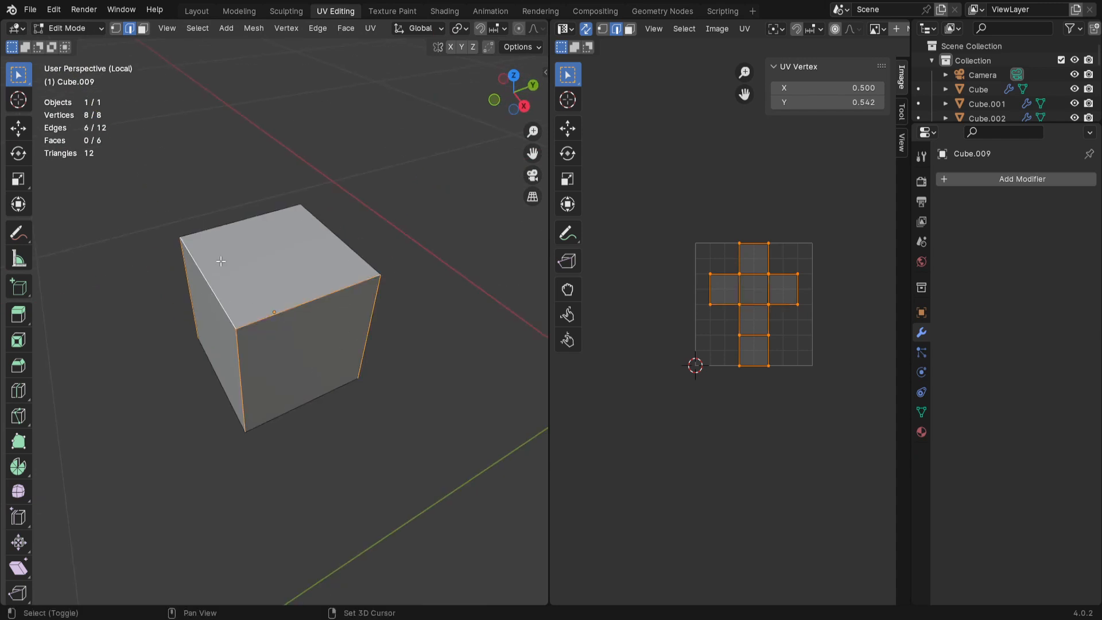
left_click(228, 229, "shift")
middle_click_drag(207, 384, 440, 381)
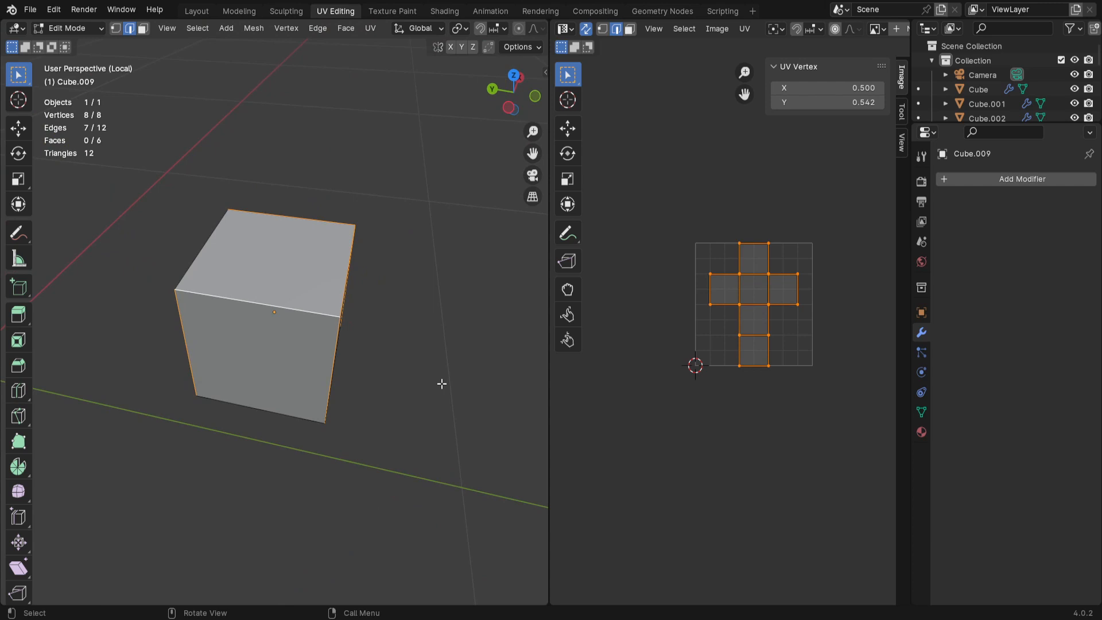
key("ctrl+e")
left_click(442, 383)
Step: Unwrap all faces of the cube and return to Object Mode
key("a")
key("u")
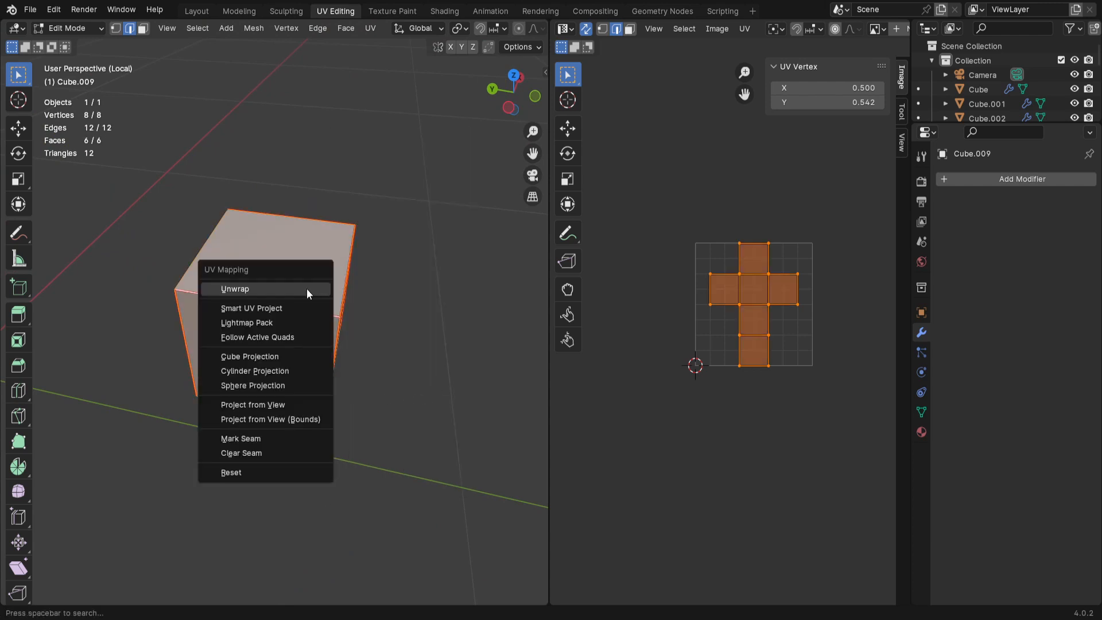
left_click(307, 288)
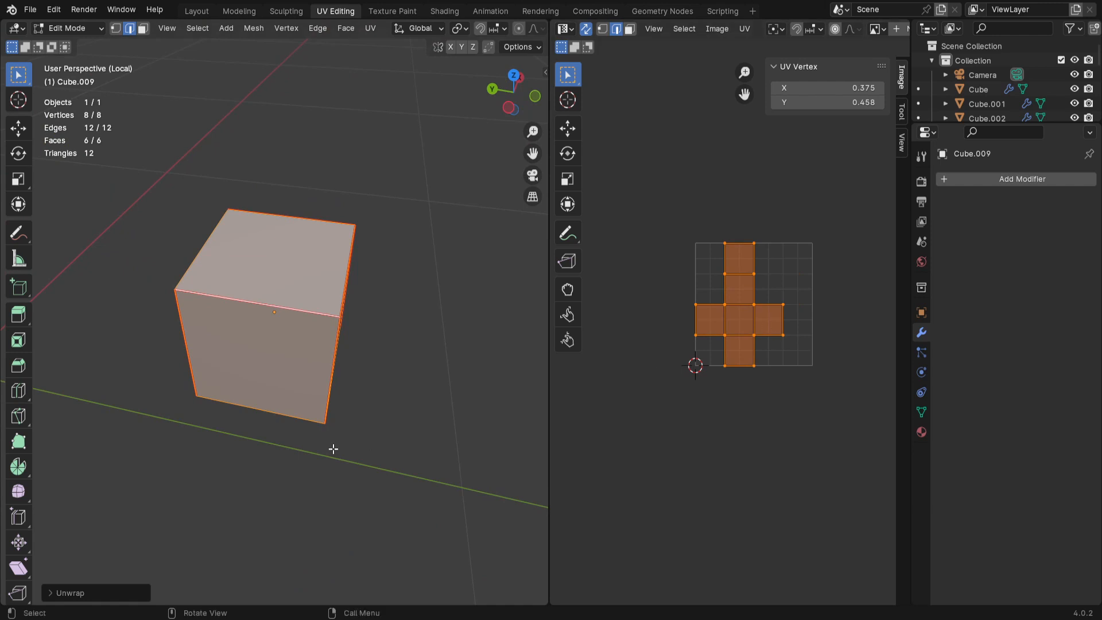
middle_click_drag(335, 447, 296, 447)
key("Tab")
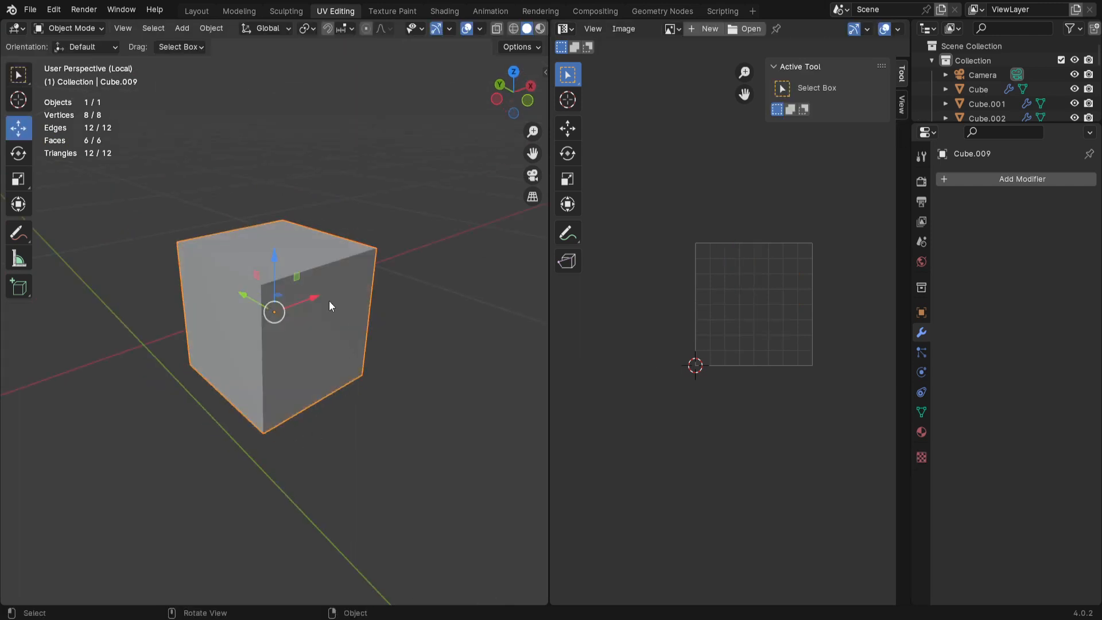
Step: Add a Subdivision Surface modifier to the cube with 2 viewport levels
left_click(986, 180)
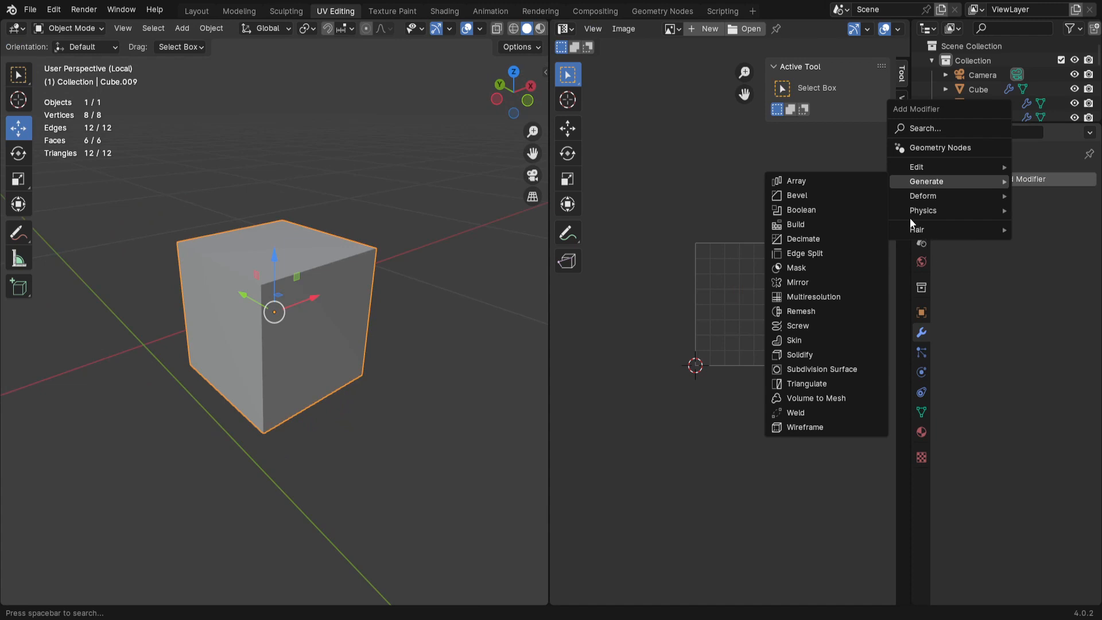
left_click(801, 368)
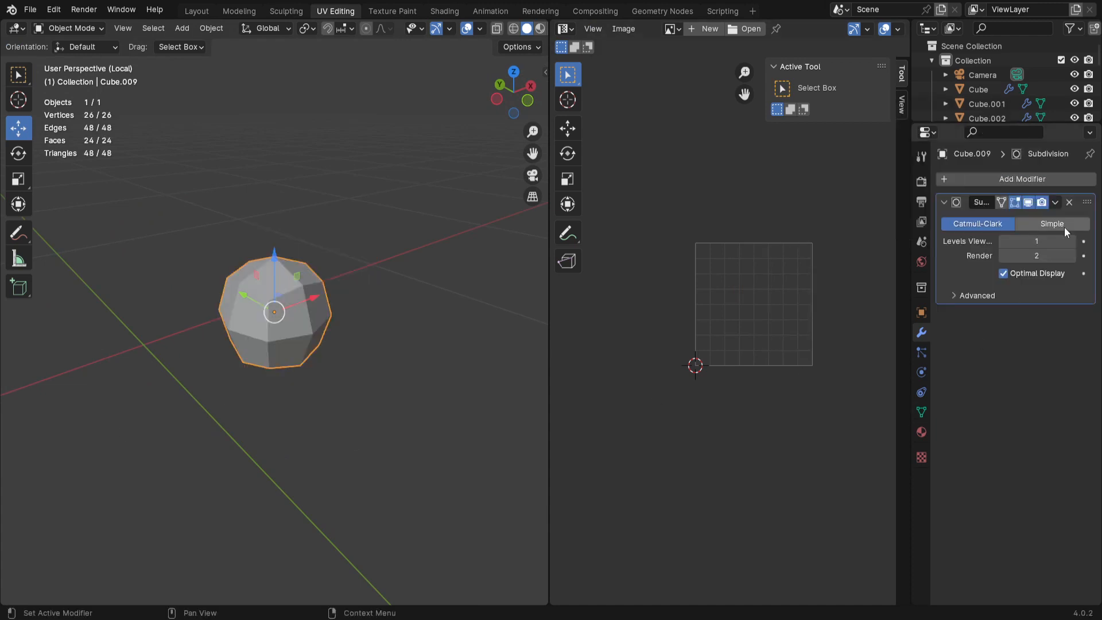
left_click(1071, 242)
scroll(415, 470, "up", 3)
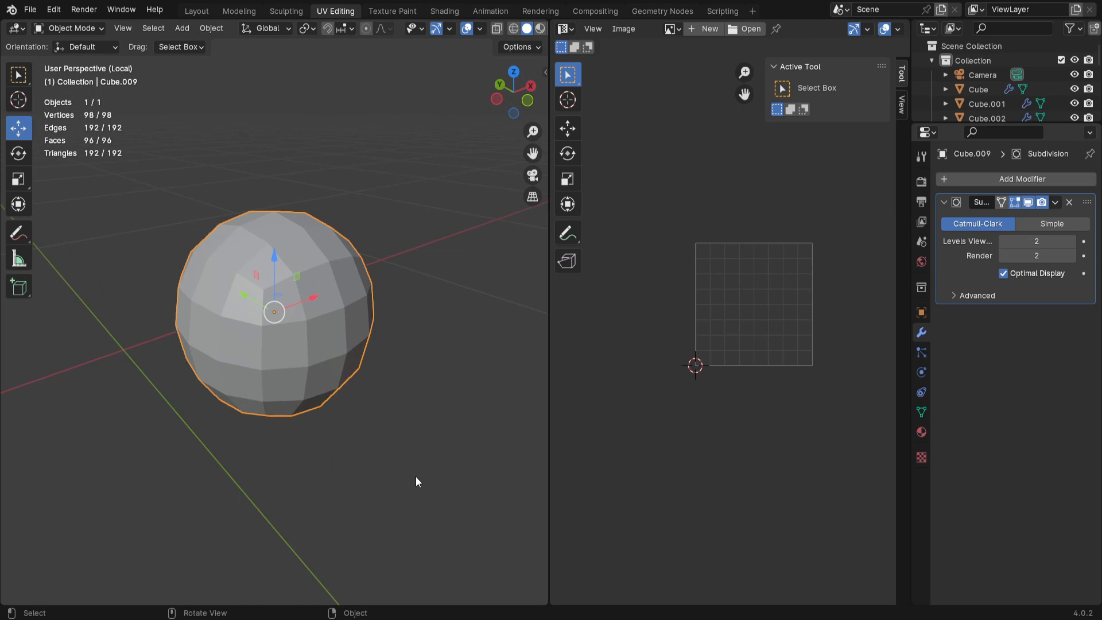
Step: Apply the Subdivision modifier and inspect the UV layout of the subdivided mesh in Edit Mode
key("Tab")
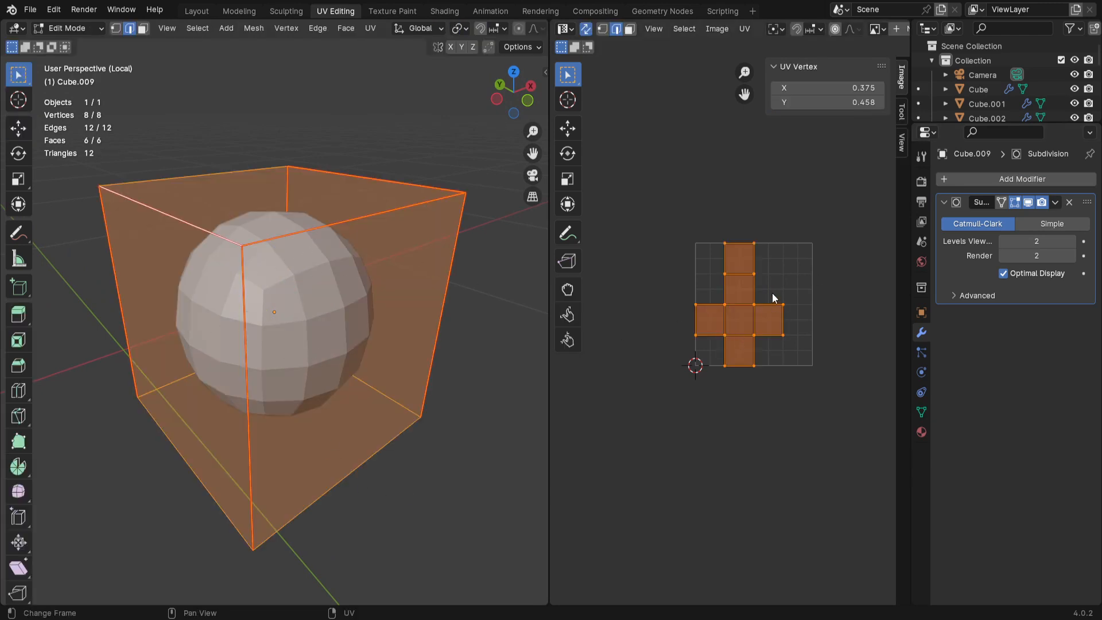
key("Tab")
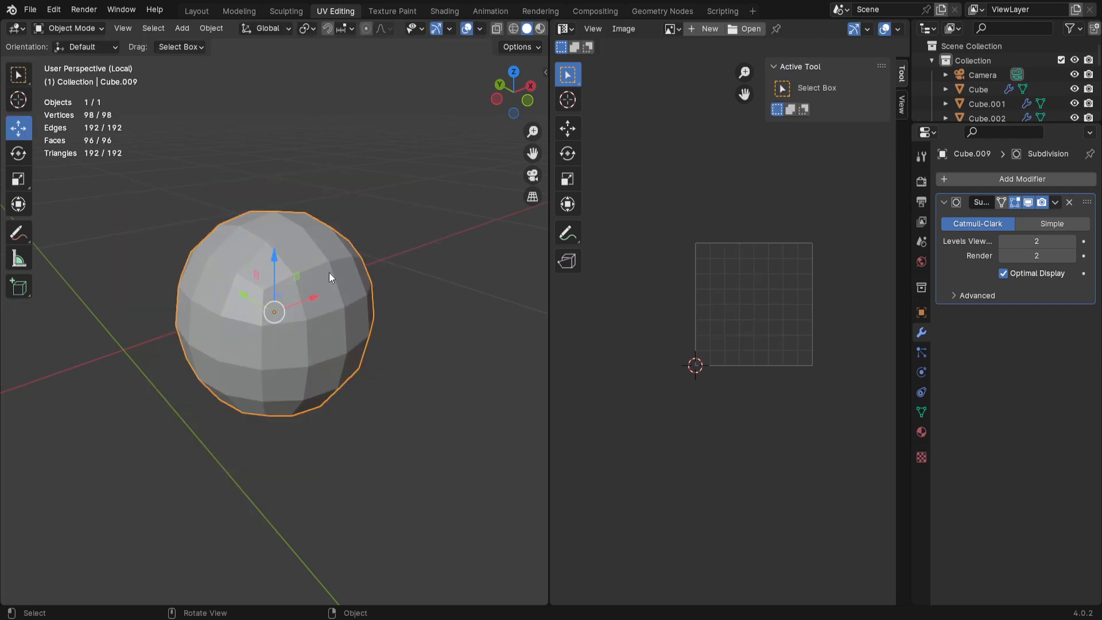
left_click(1059, 205)
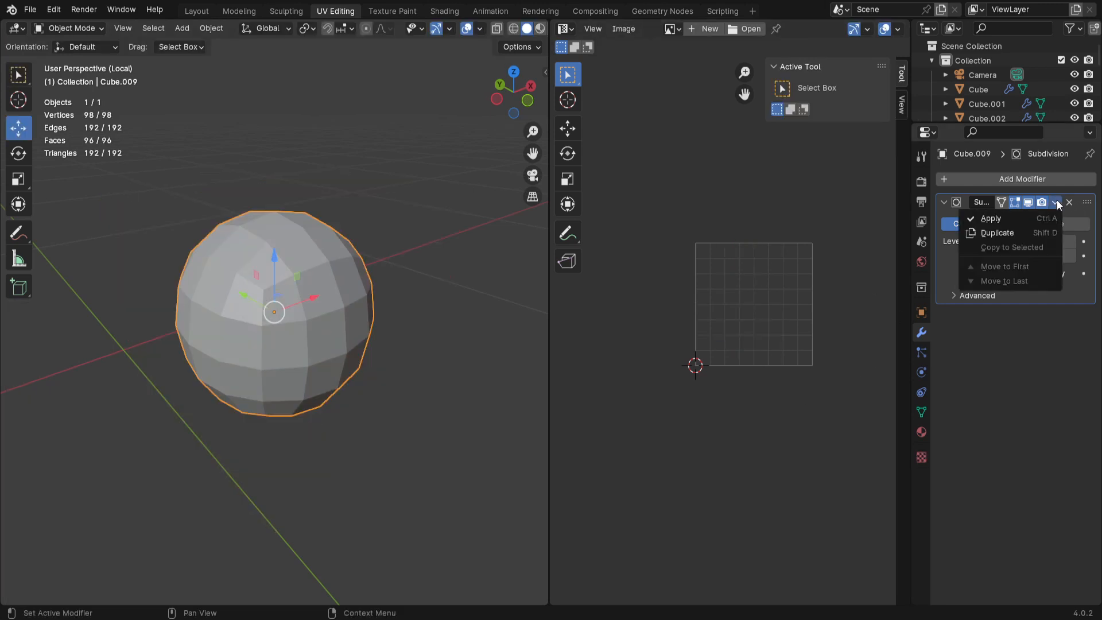
left_click(1007, 213)
key("Tab")
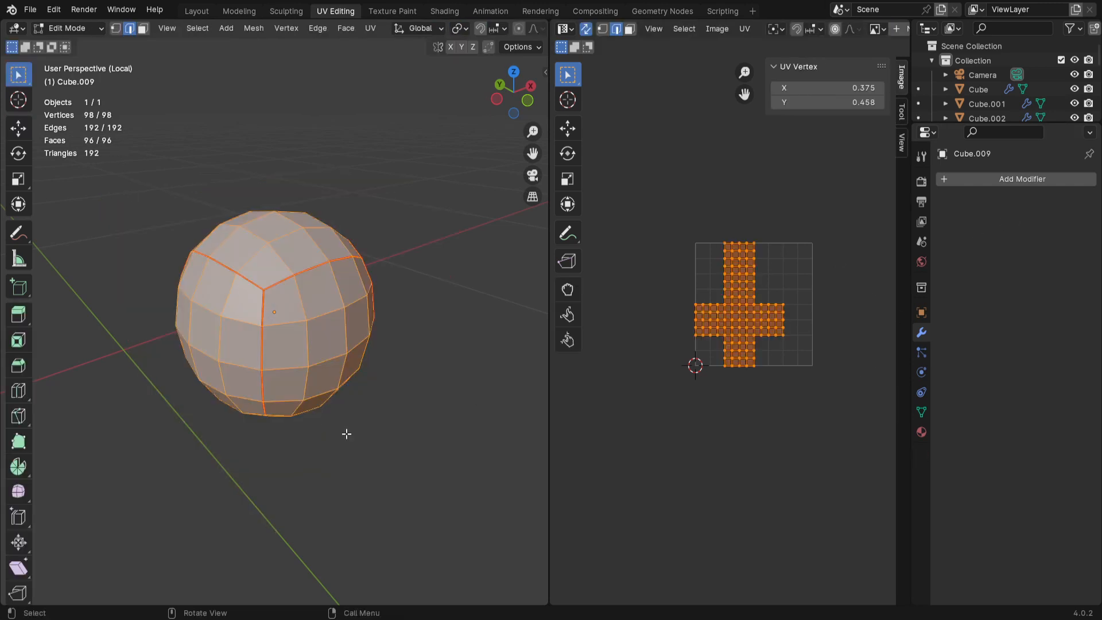
scroll(663, 452, "up", 6)
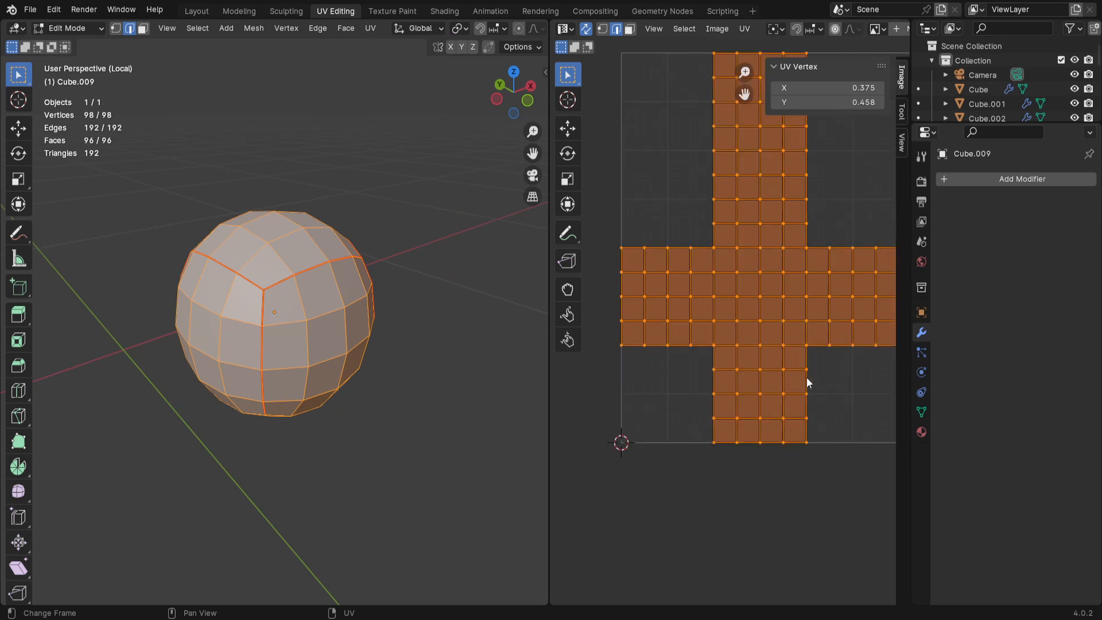
scroll(850, 293, "down", 2)
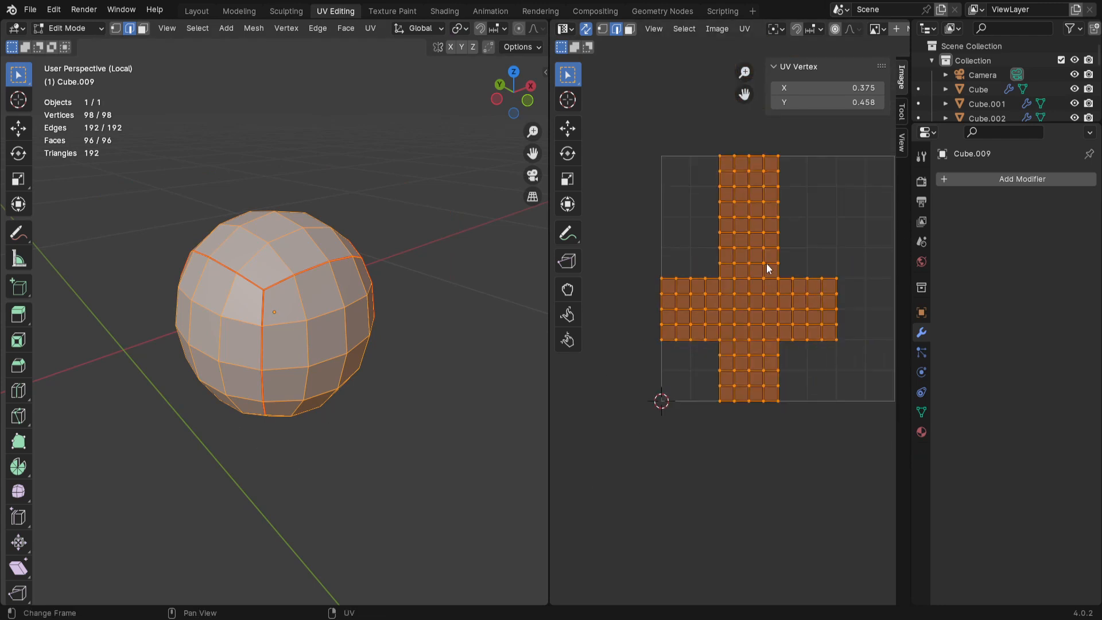
scroll(806, 244, "up", 2)
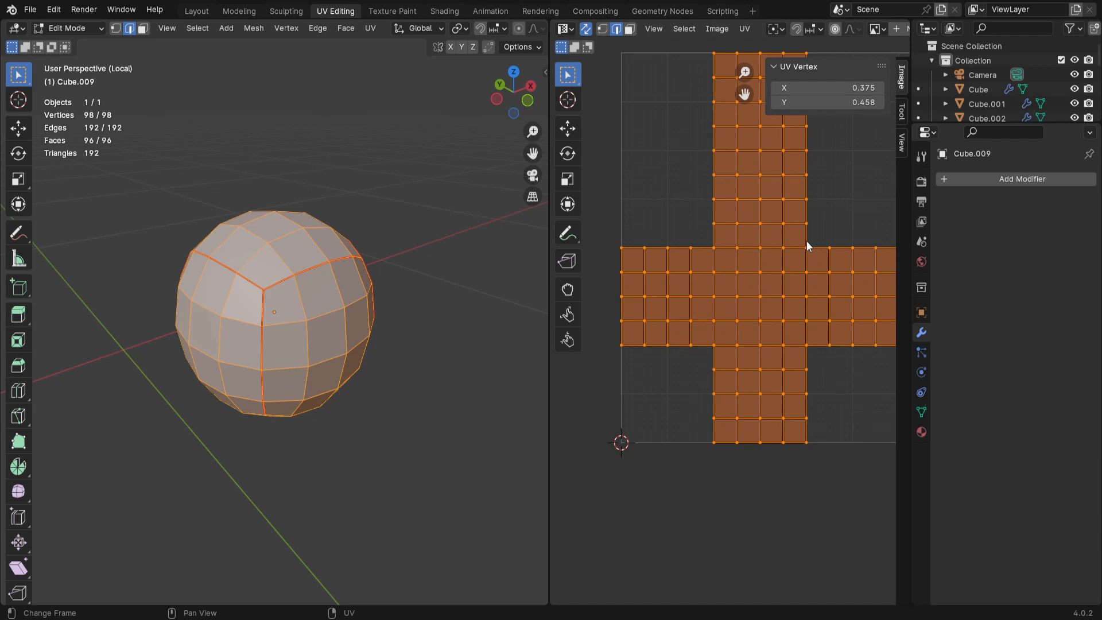
scroll(453, 373, "down", 3)
Step: Leave local view and scale the sphere down slightly in front view
key("Tab")
key("KP_Divide")
scroll(453, 378, "down", 3)
middle_click_drag(453, 378, 240, 394)
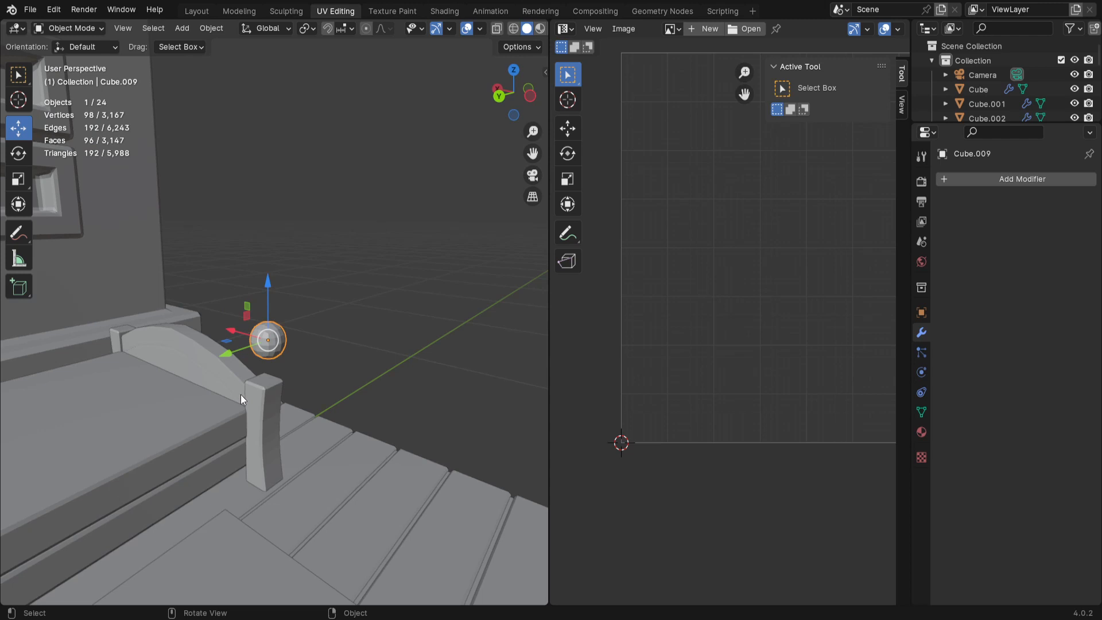
key("KP_1")
scroll(257, 448, "down", 2)
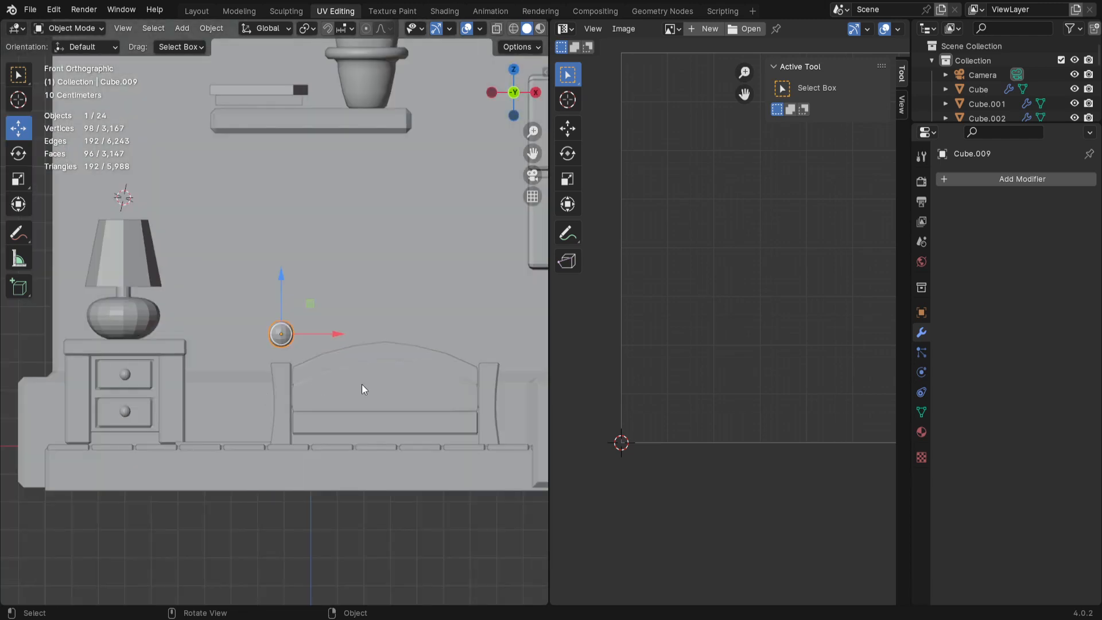
key("s")
left_click(298, 400)
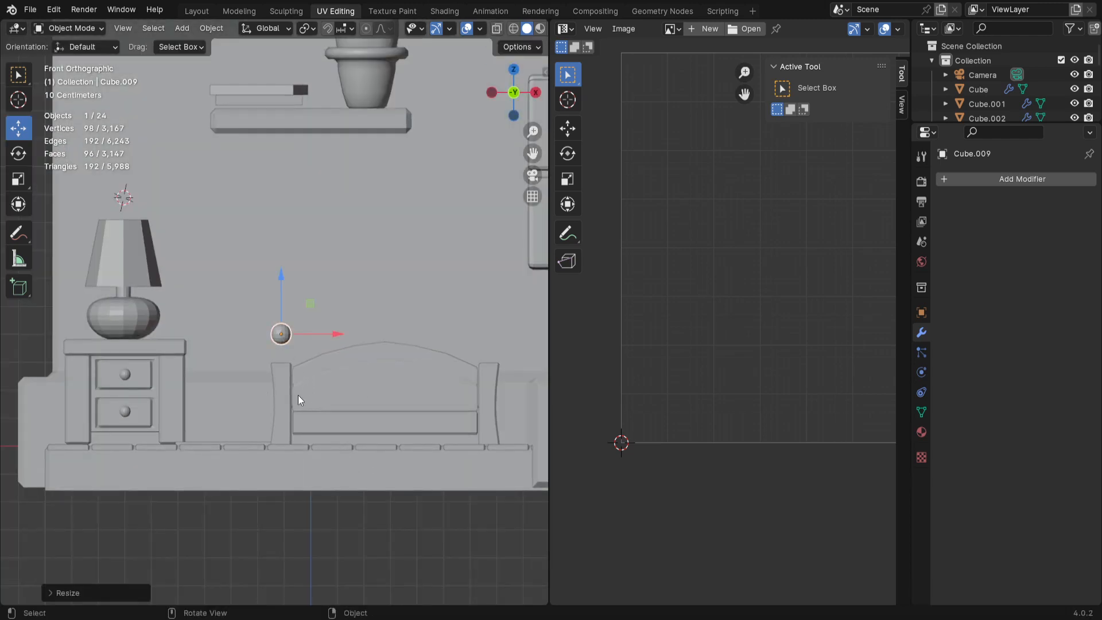
Step: Lower the sphere onto the nearest bed post and shift it along Y to centre it on top
left_click_drag(281, 275, 287, 297)
middle_click_drag(287, 454, 227, 373)
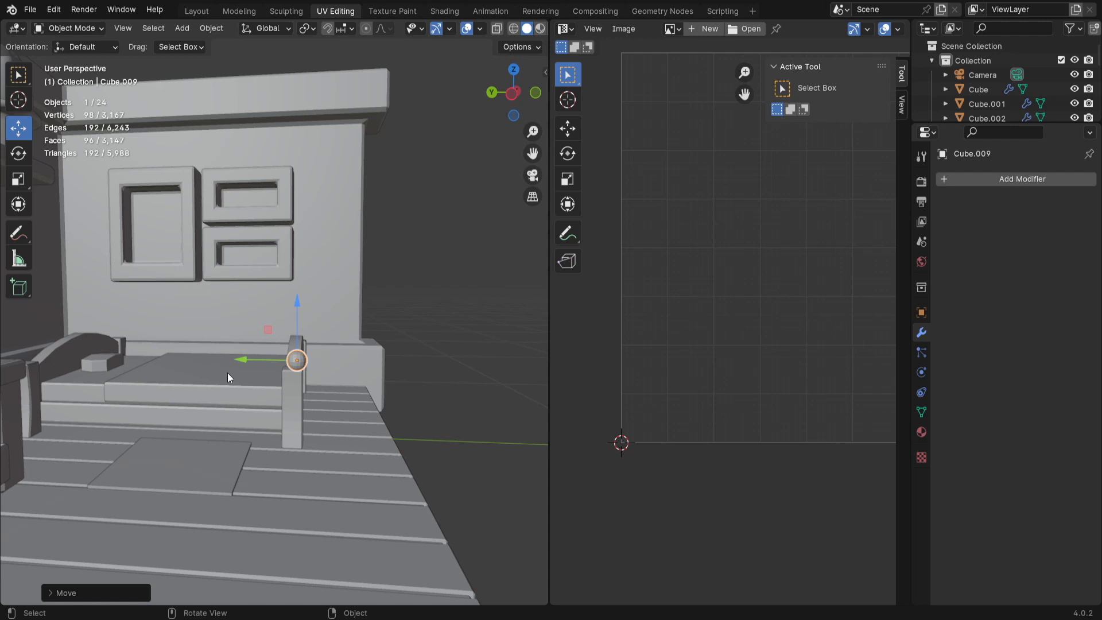
left_click_drag(244, 362, 240, 362)
middle_click_drag(380, 405, 335, 442)
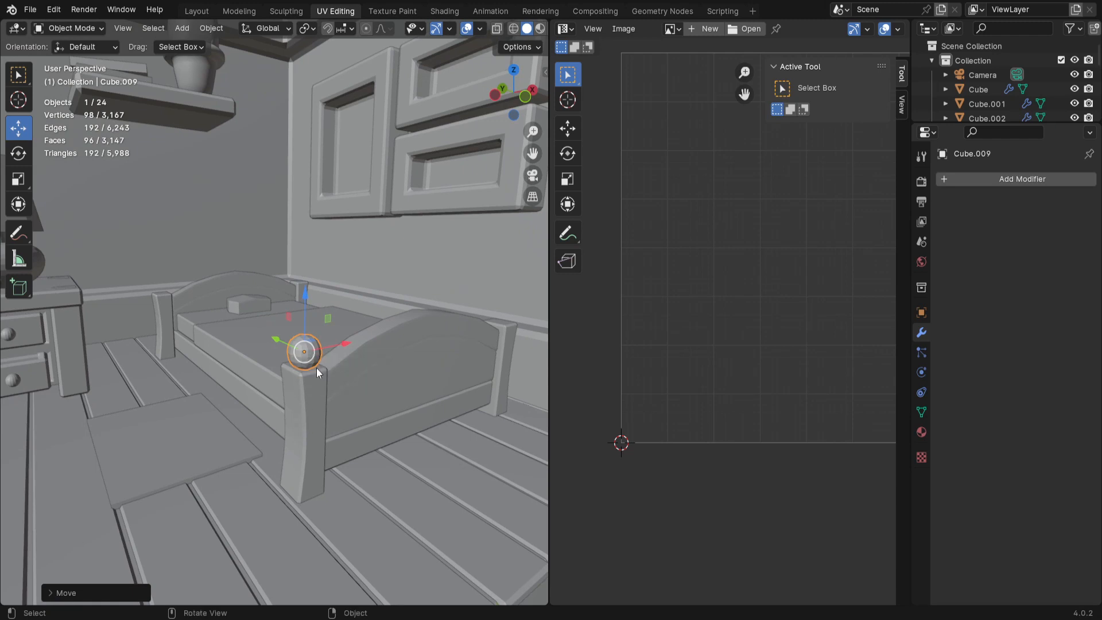
Step: Join the sphere to the bed post object so its Mirror modifier repeats the ball on all four posts
left_click(302, 425, "shift")
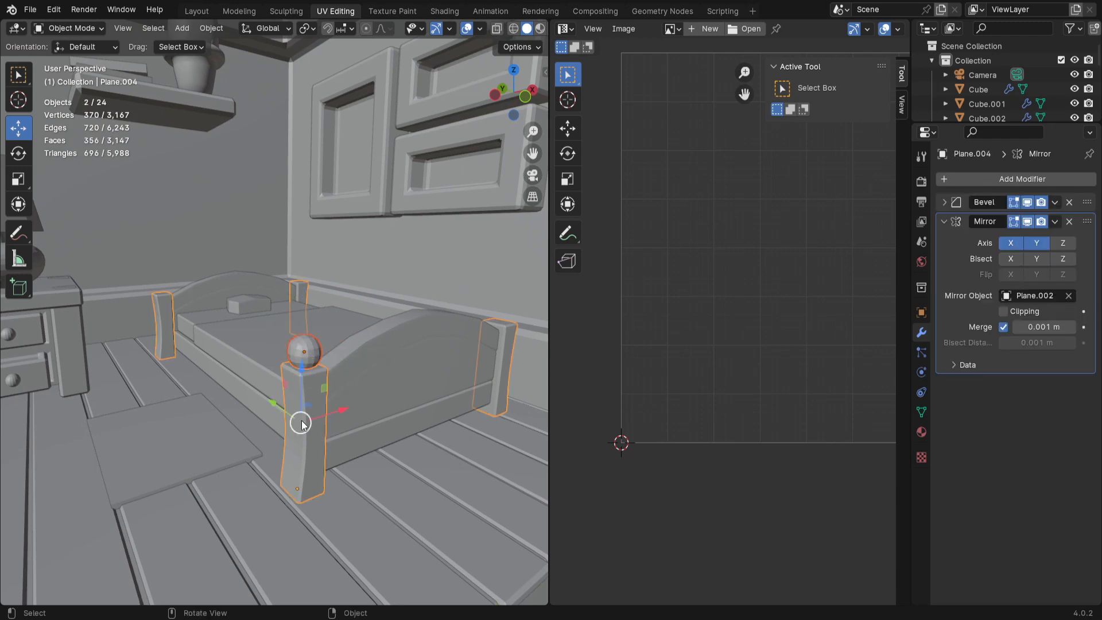
key("ctrl+j")
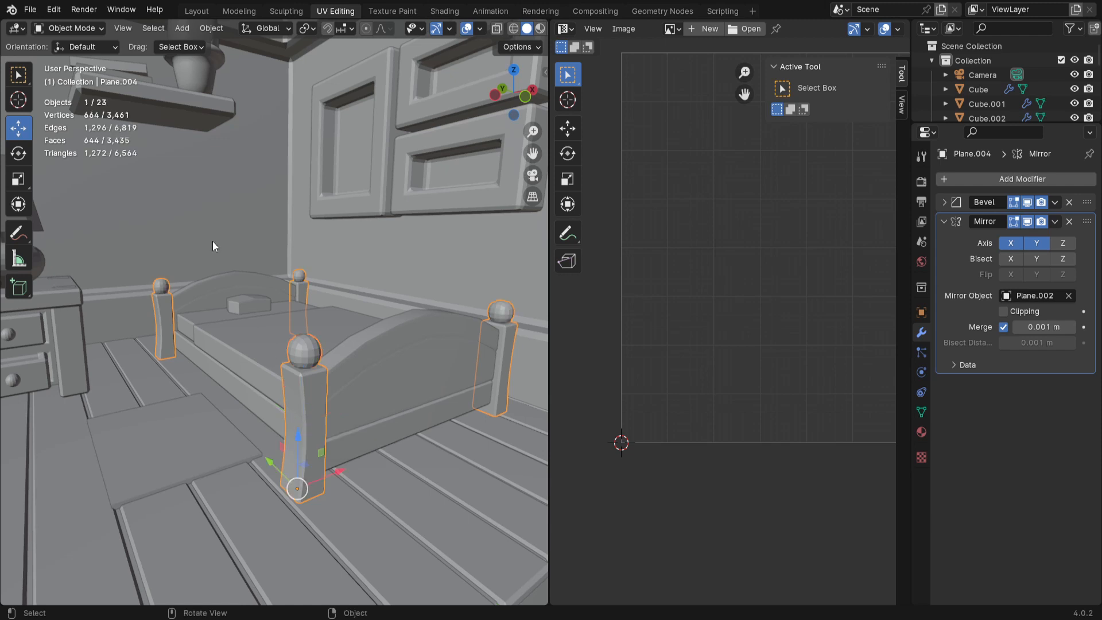
scroll(321, 442, "up", 3)
middle_click_drag(326, 443, 321, 400)
scroll(315, 391, "down", 3)
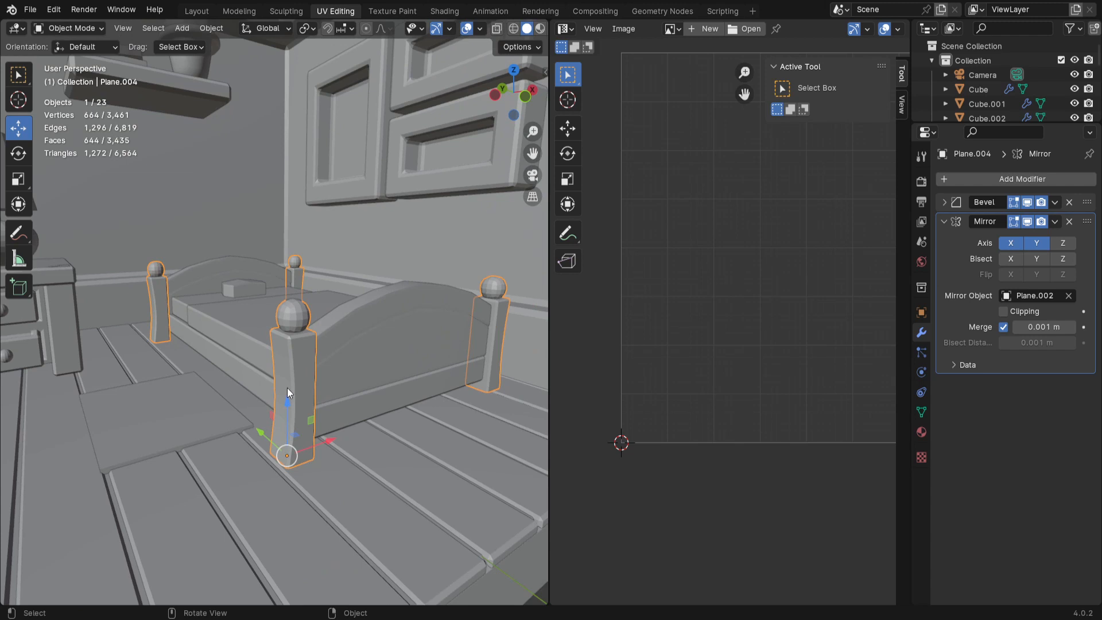
scroll(299, 377, "up", 2)
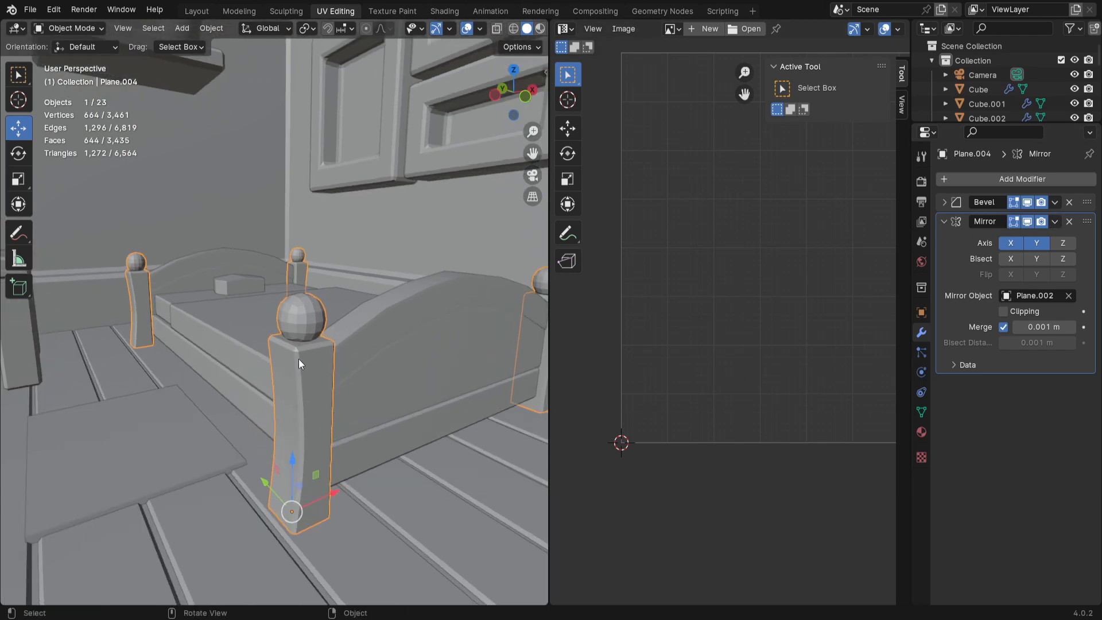
Step: Add a cube mesh and move it out of the room model into the empty space beside it
scroll(289, 428, "down", 9)
left_click(319, 463)
scroll(311, 468, "down", 2)
middle_click_drag(311, 468, 302, 494)
middle_click_drag(396, 466, 236, 438, "shift")
key("shift+a")
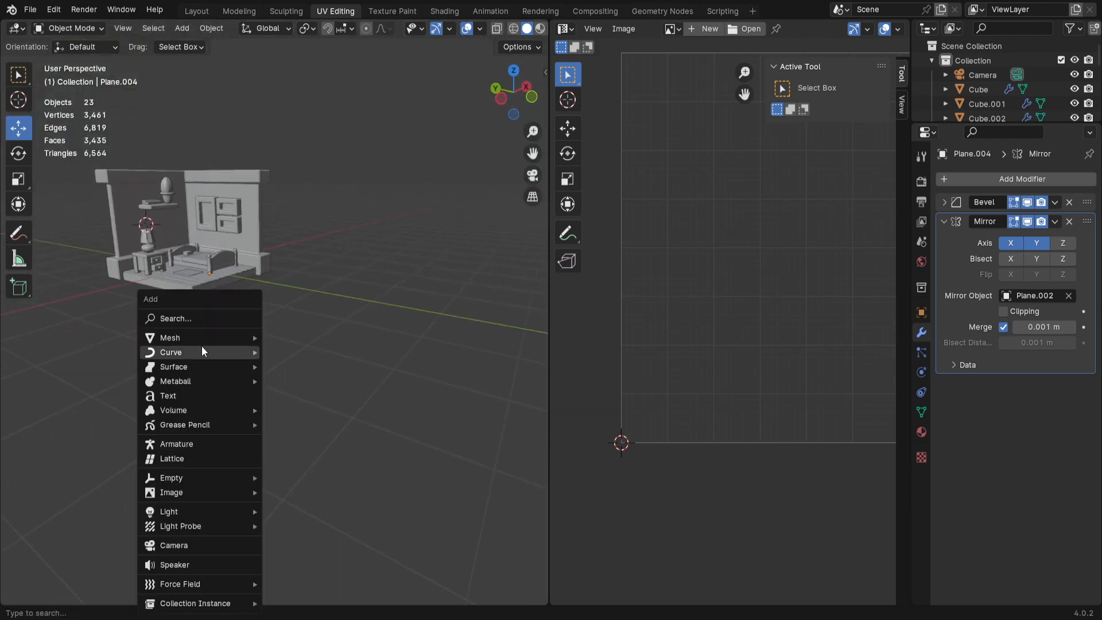
mouse_move(222, 338)
left_click(296, 351)
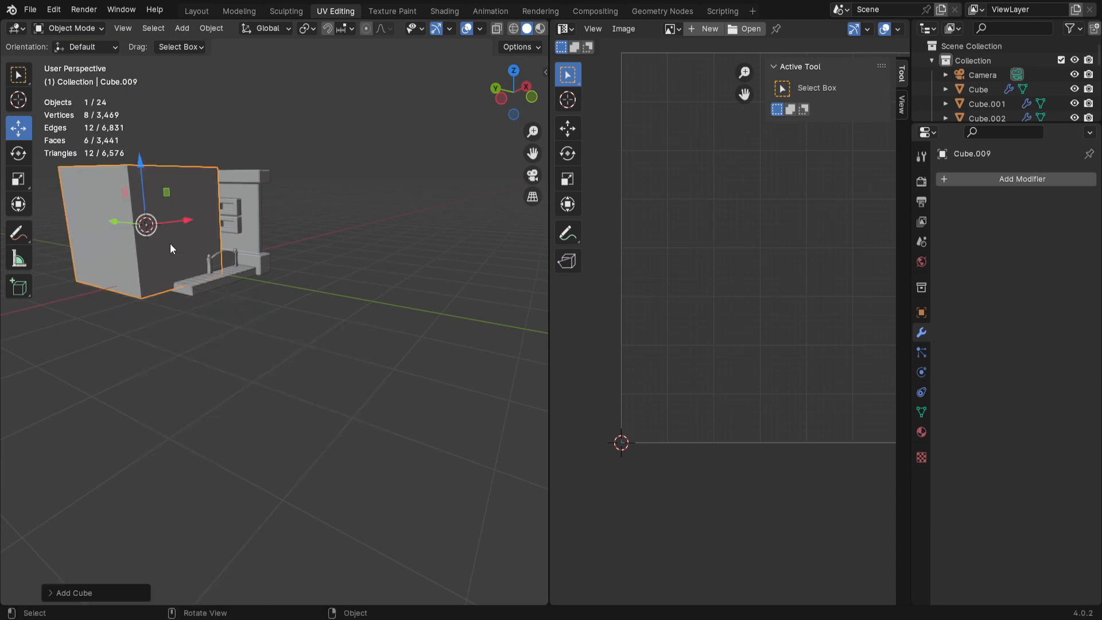
key("g")
left_click(341, 303)
Step: Add a UV sphere, move it clear of the room, and reposition the cube next to it
scroll(345, 302, "down", 4)
scroll(345, 301, "down", 1)
key("shift+a")
mouse_move(249, 340)
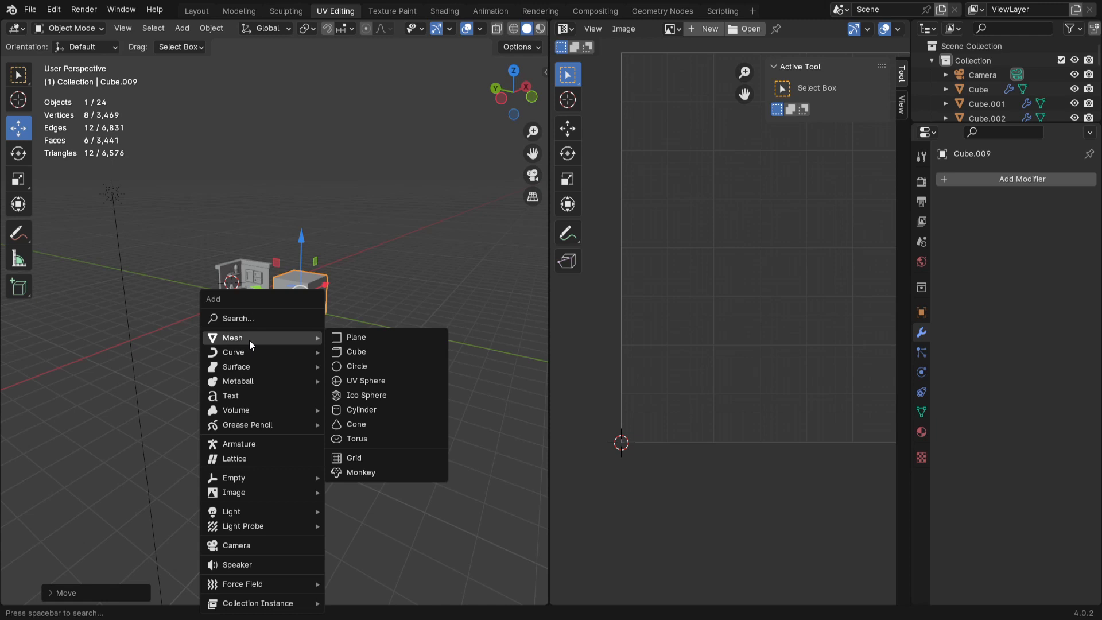
left_click(360, 389)
left_click_drag(190, 289, 381, 361)
left_click(304, 320)
left_click_drag(254, 291, 322, 316)
Step: Parent the cube to the sphere using the Object option
middle_click_drag(322, 317, 428, 390)
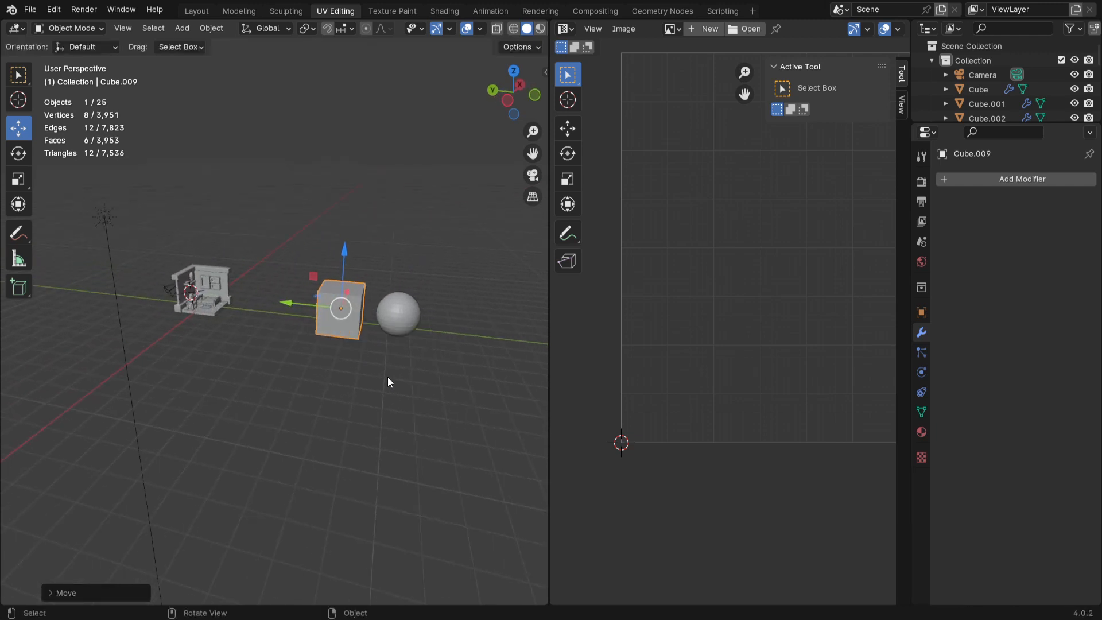
left_click(400, 315, "shift")
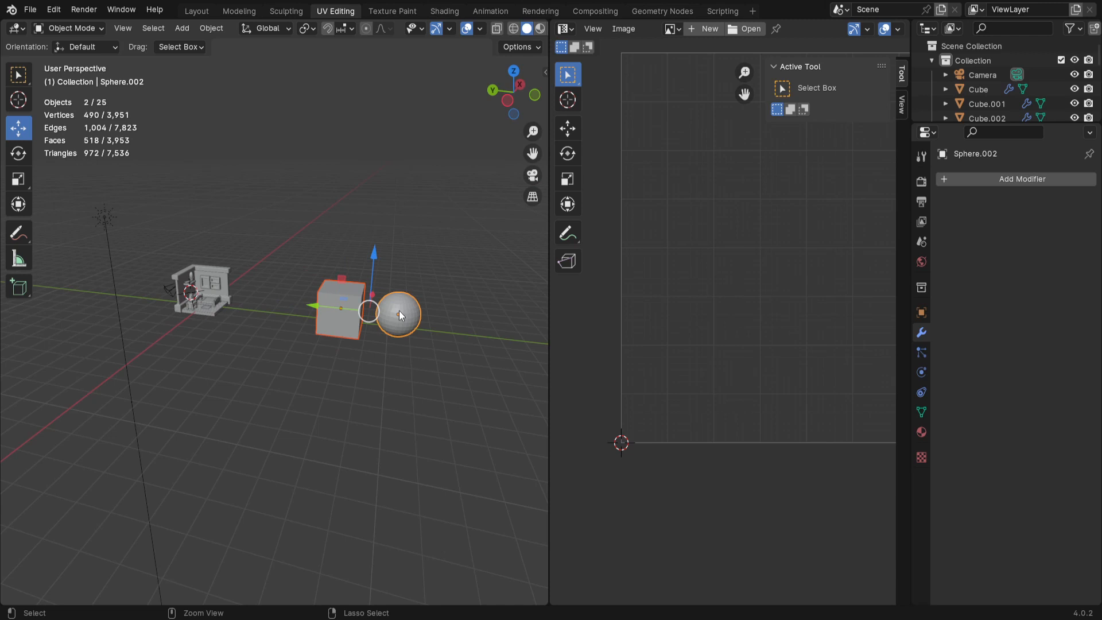
key("ctrl+p")
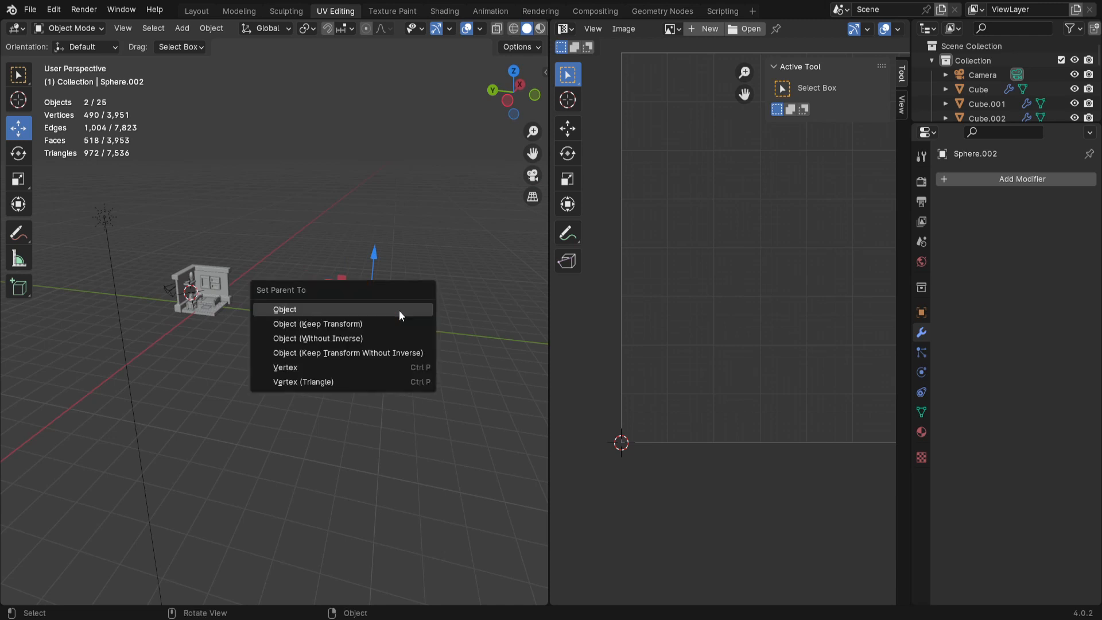
left_click(398, 310)
Step: Raise the sphere slightly along Z, and lower the cube separately along Z to test the parenting
left_click(392, 333)
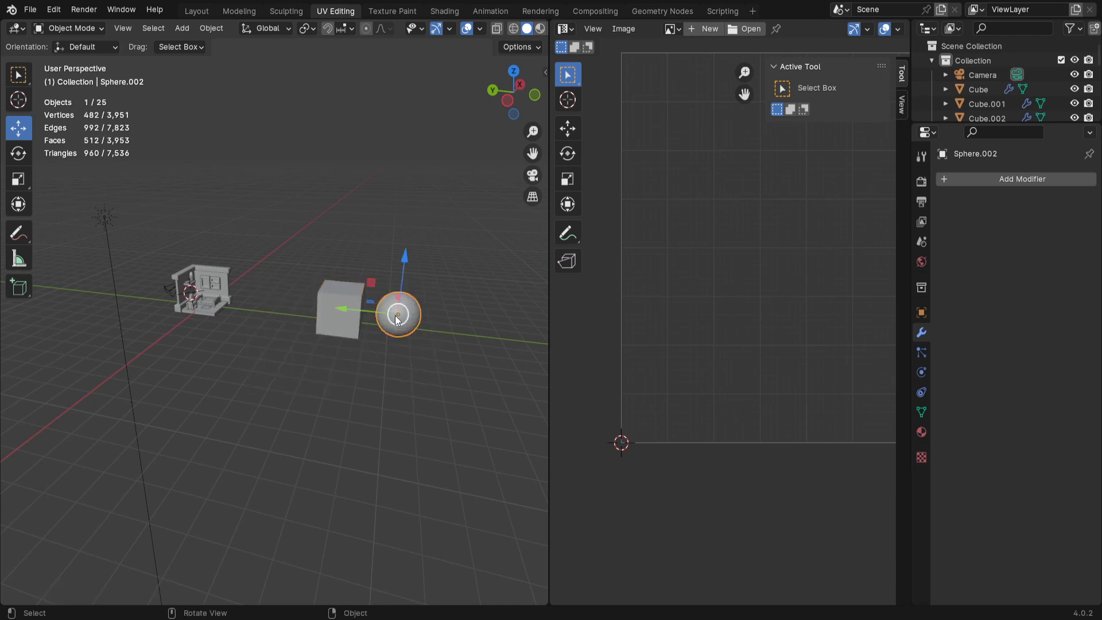
mouse_move(402, 259)
left_mouse_down()
mouse_move(405, 222)
mouse_move(403, 293)
mouse_move(410, 187)
mouse_move(406, 240)
left_mouse_up()
left_click(319, 287)
left_click_drag(339, 243, 359, 274)
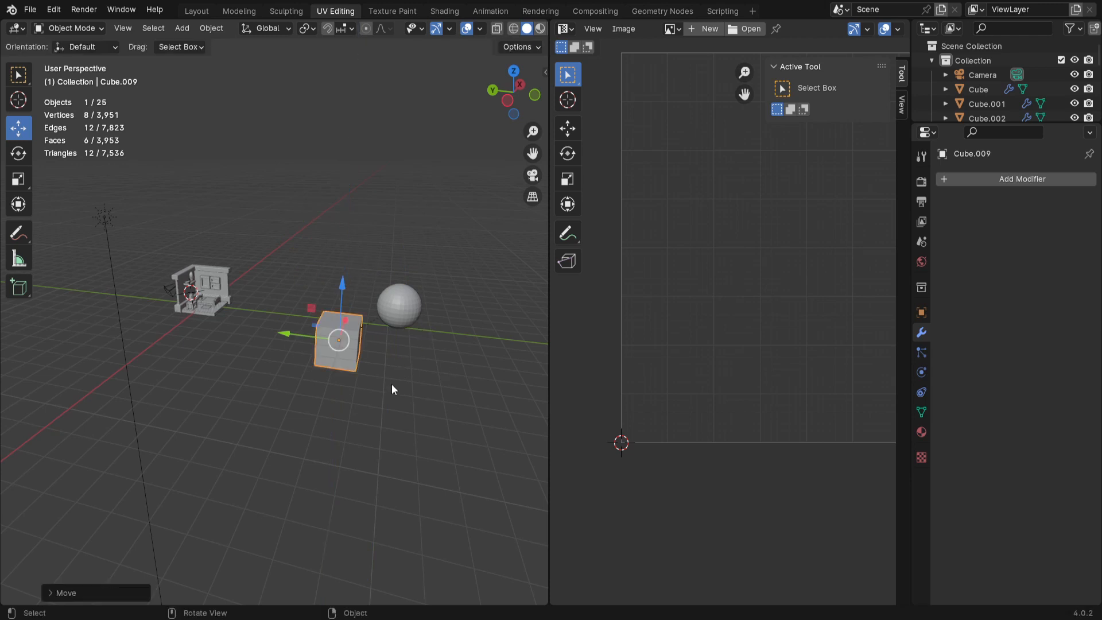
Step: Lower the sphere along Z to check that the child cube follows it
middle_click_drag(446, 407, 464, 372)
left_click(404, 285)
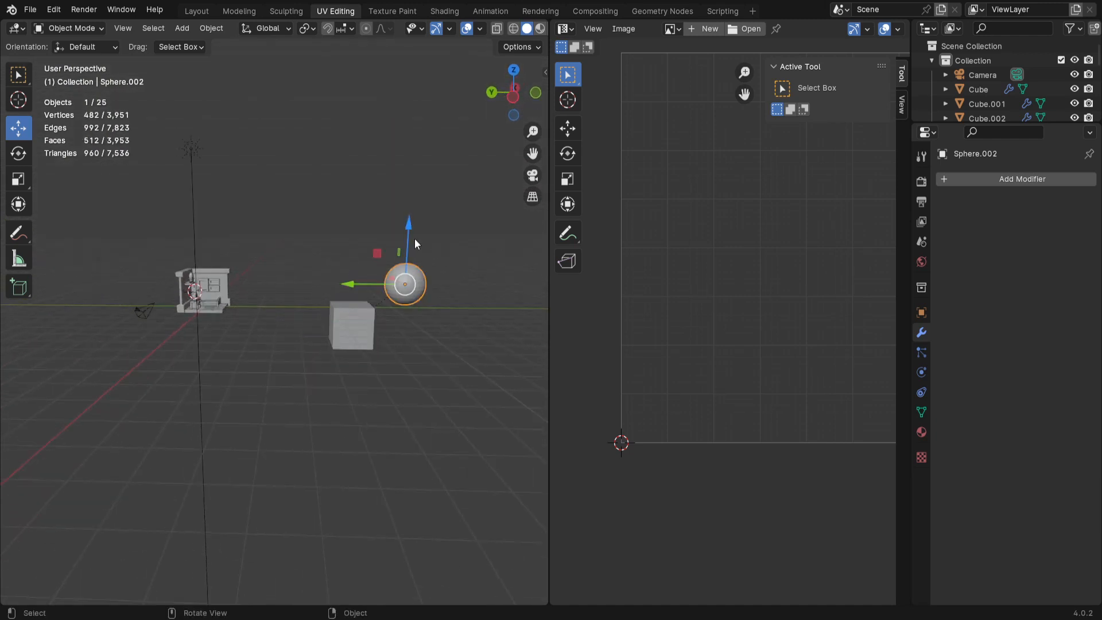
left_click_drag(403, 229, 429, 257)
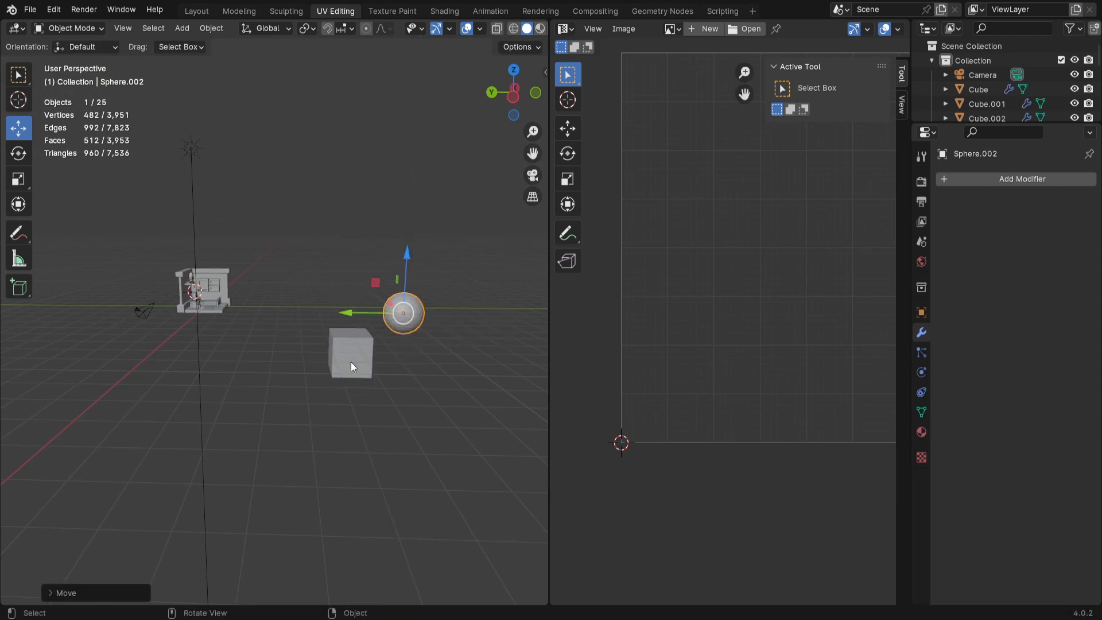
Step: Undo the parenting test moves and the parenting of the cube to the sphere
key("ctrl+z")
key("ctrl+z")
key("ctrl+z")
key("ctrl+z")
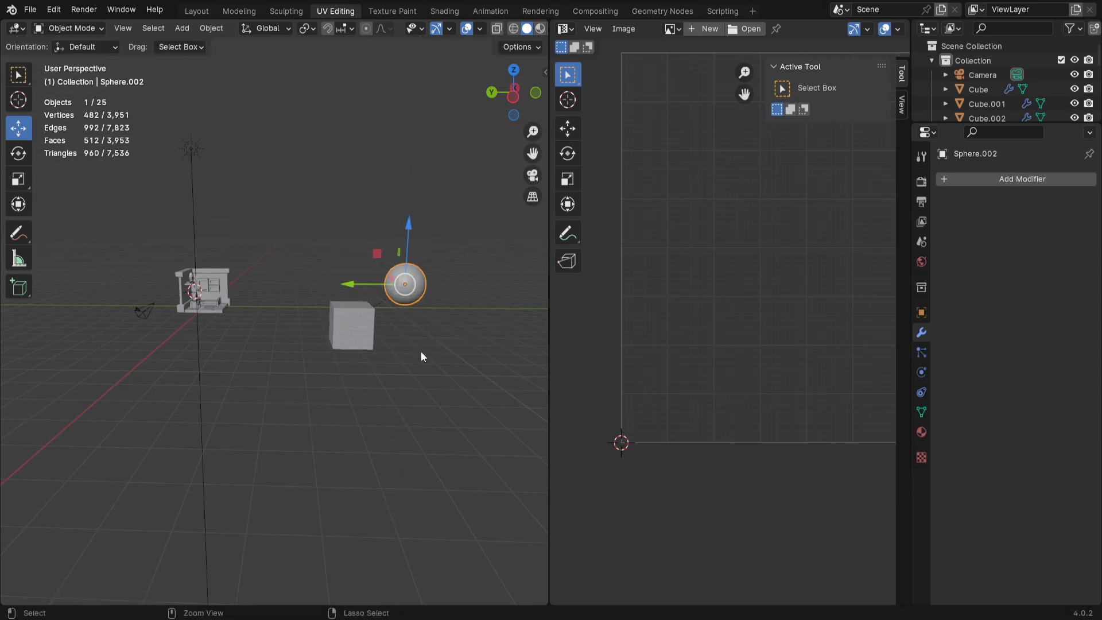
key("ctrl+z")
key("ctrl+z")
key("ctrl+z")
key("ctrl+z")
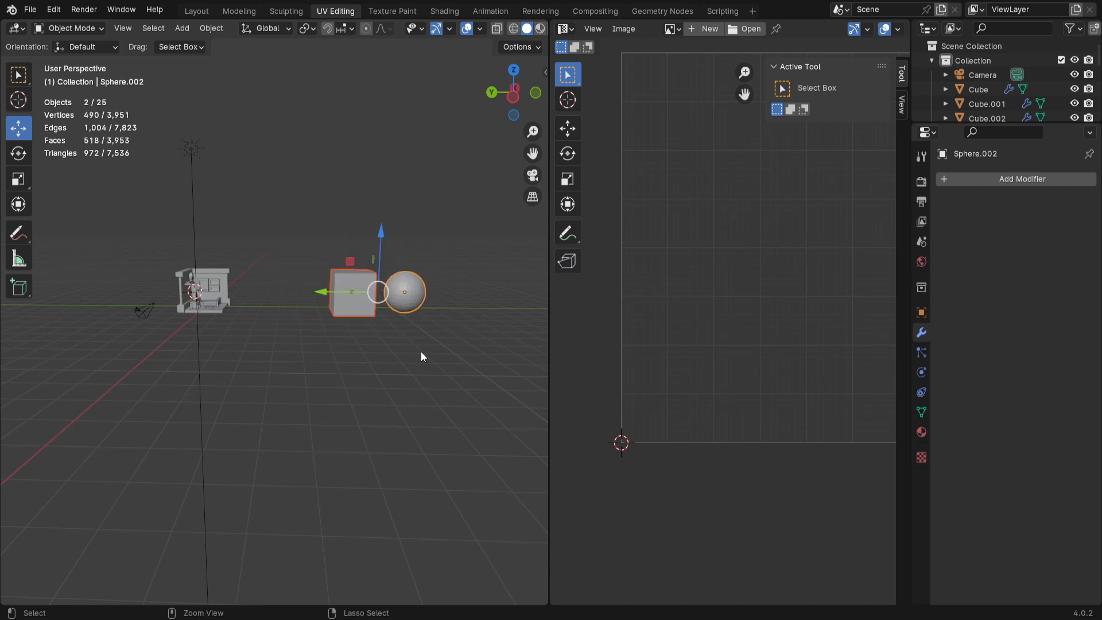
Step: Give the sphere a new material with a pink base color and display it in material preview shading
middle_click_drag(420, 332, 315, 344)
scroll(427, 359, "up", 4)
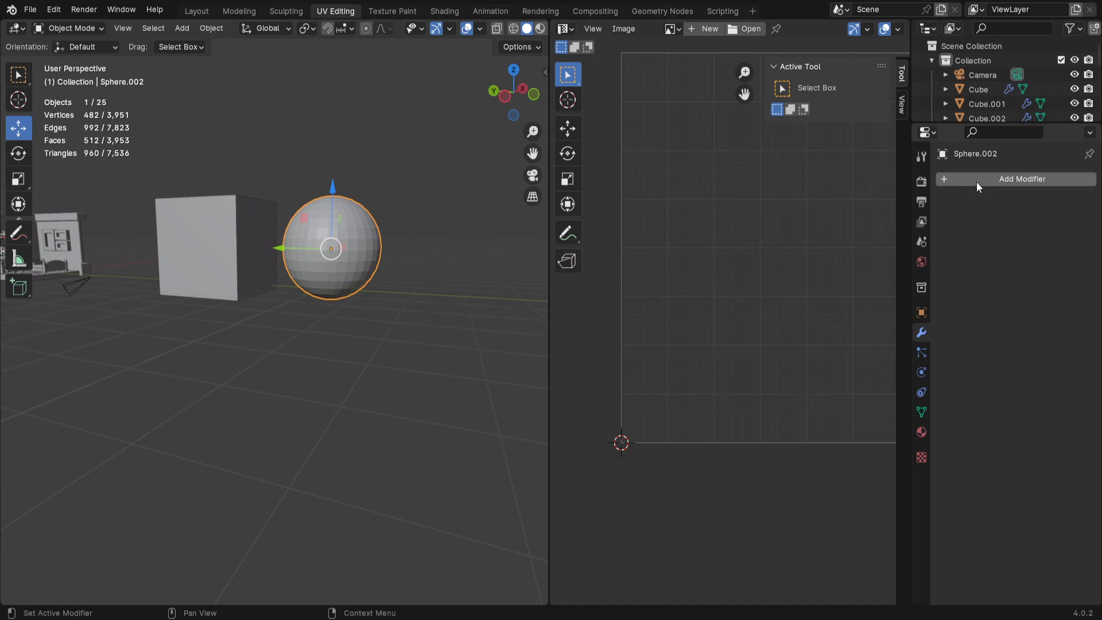
left_click(920, 433)
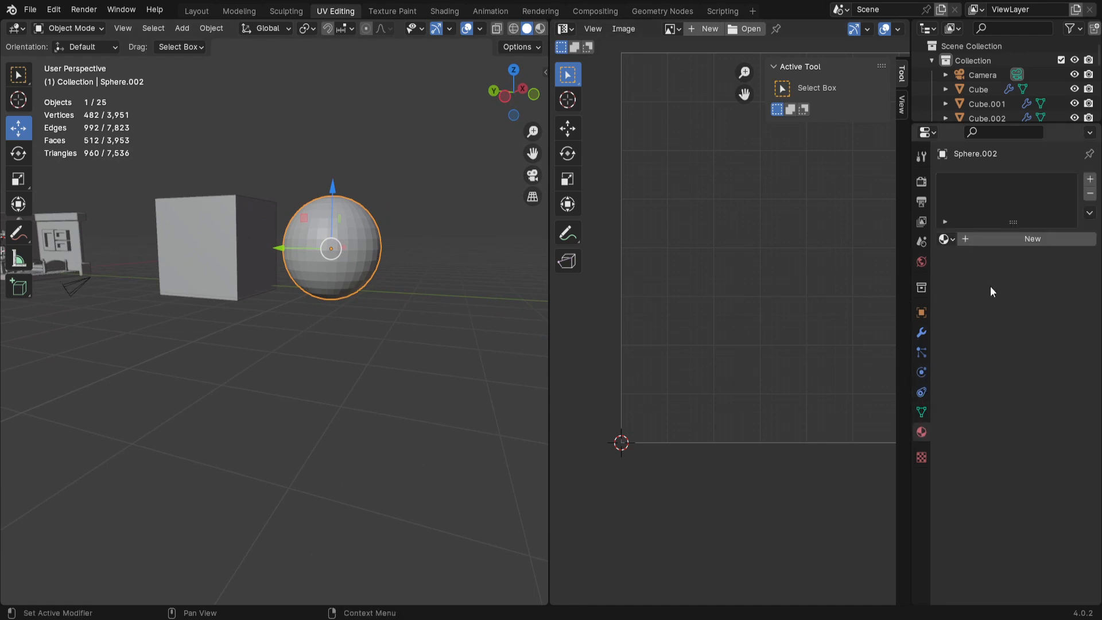
left_click(1010, 240)
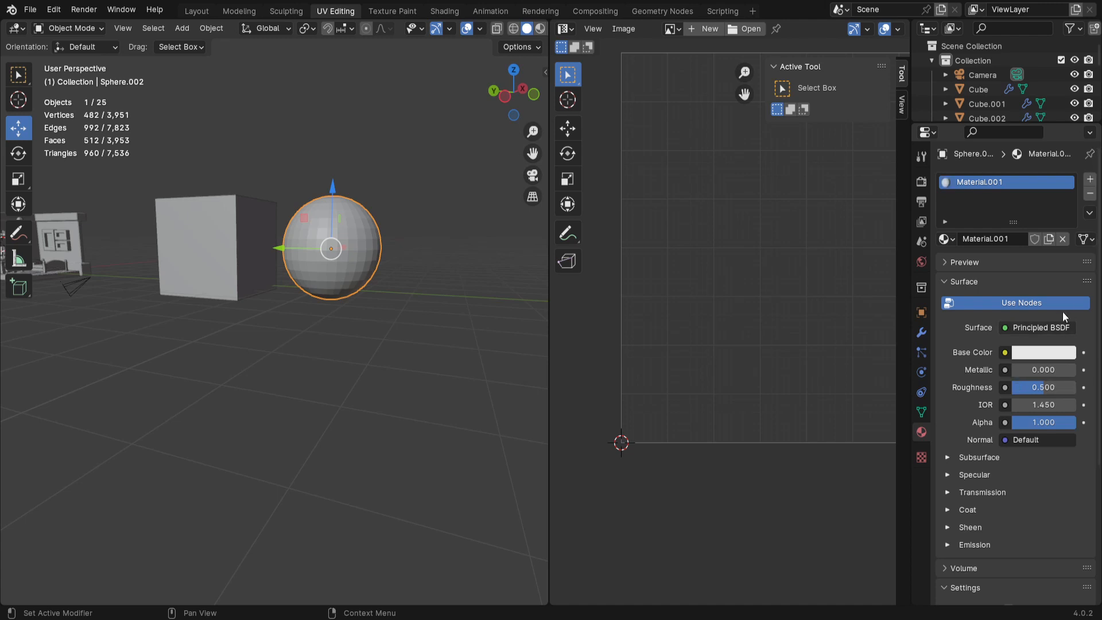
left_click(1029, 356)
left_click(1020, 239)
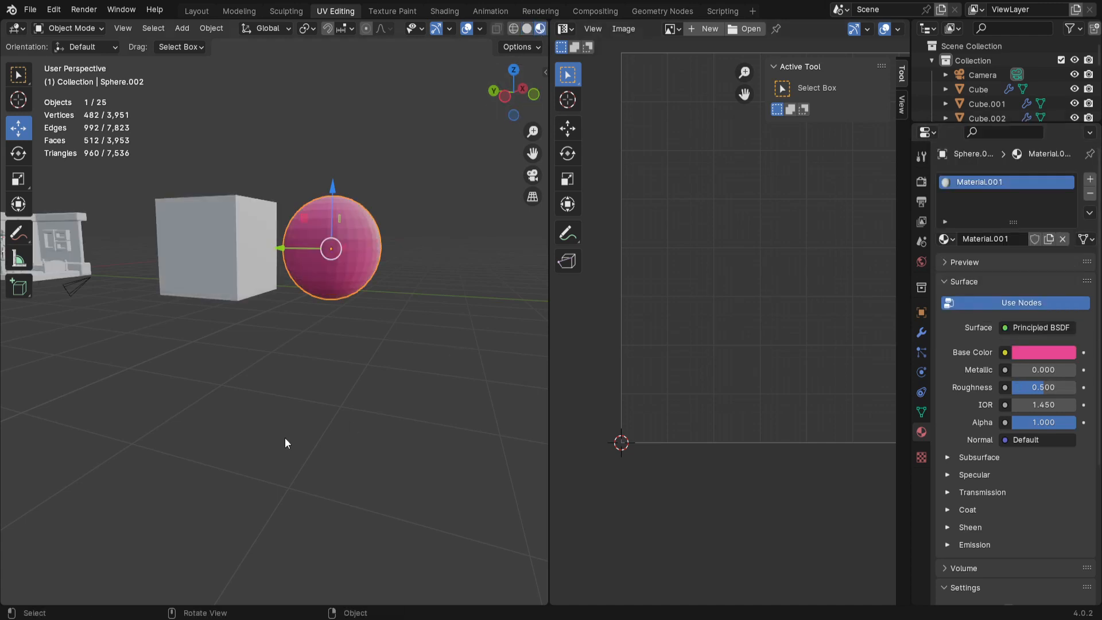
Step: Join the cube with the pink sphere into one object, keeping the sphere active
middle_click_drag(285, 443, 258, 288)
left_click(259, 287)
left_click(383, 296, "shift")
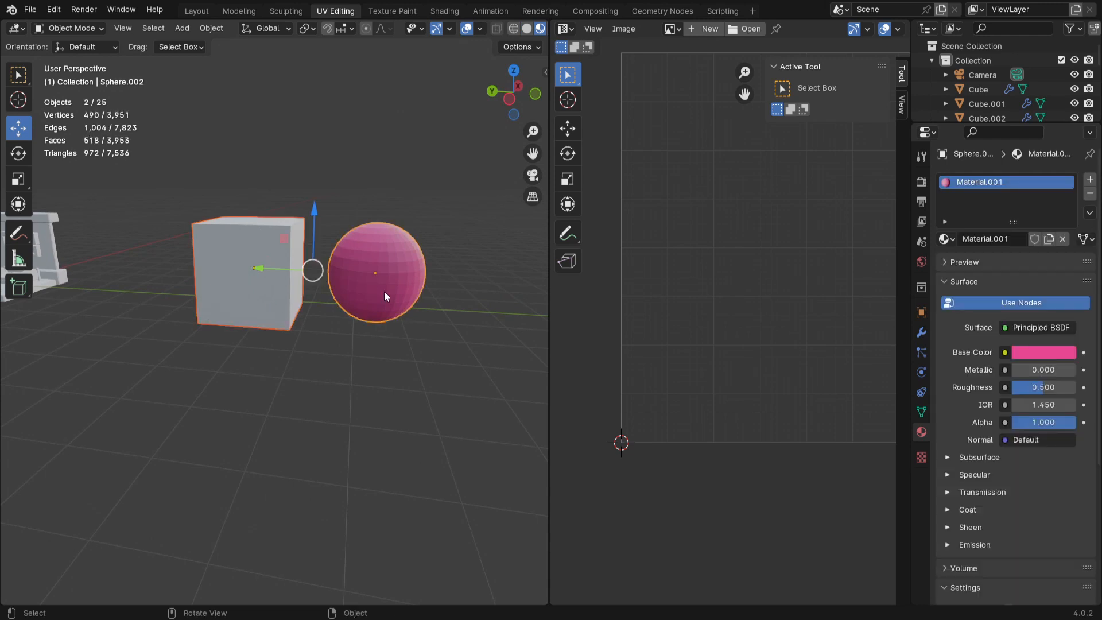
key("ctrl+j")
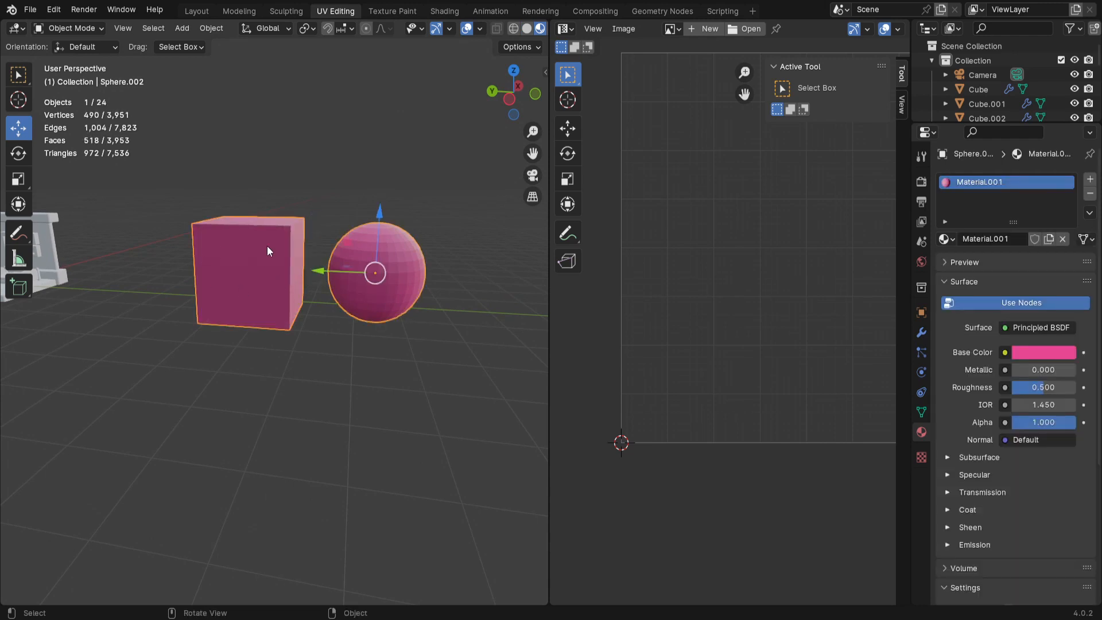
scroll(256, 280, "down", 5)
middle_click_drag(257, 282, 387, 365)
scroll(387, 365, "up", 2)
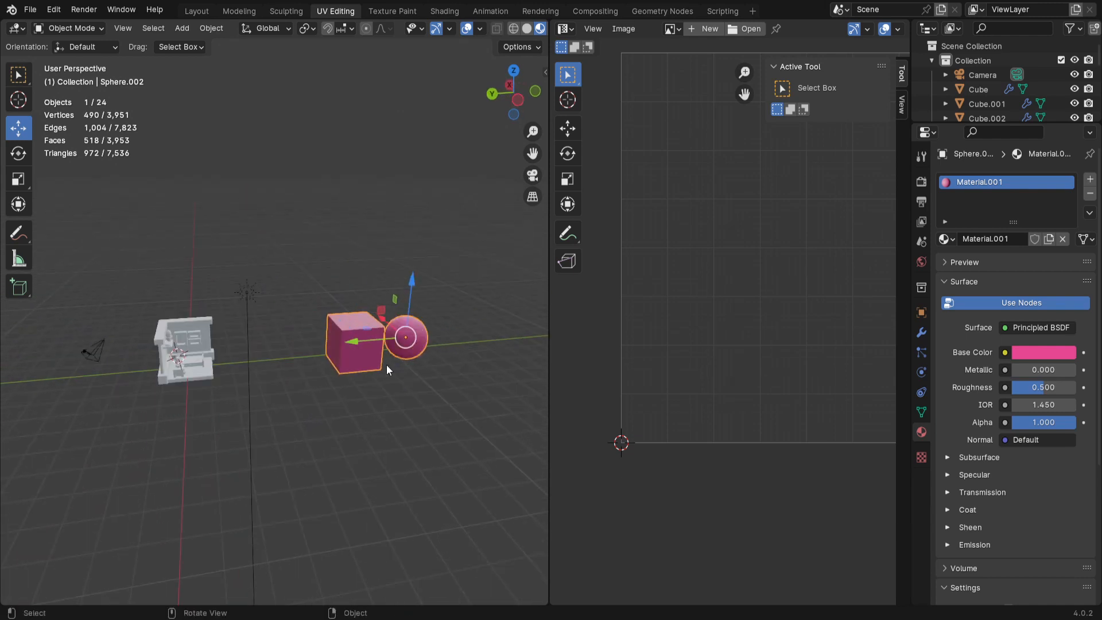
middle_click_drag(431, 405, 384, 407)
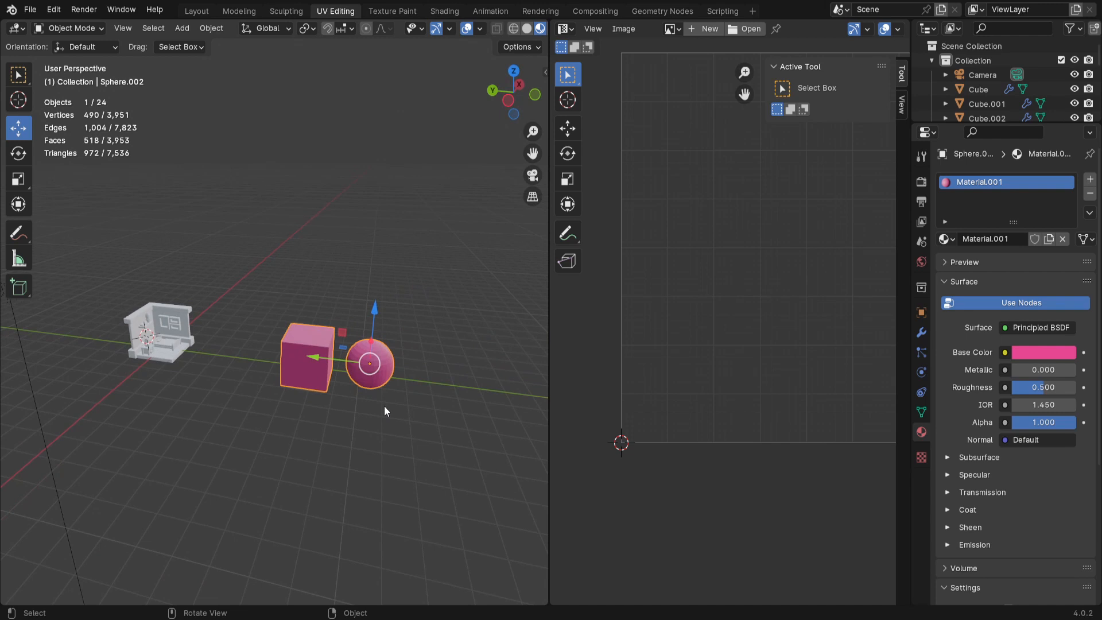
scroll(384, 405, "up", 5)
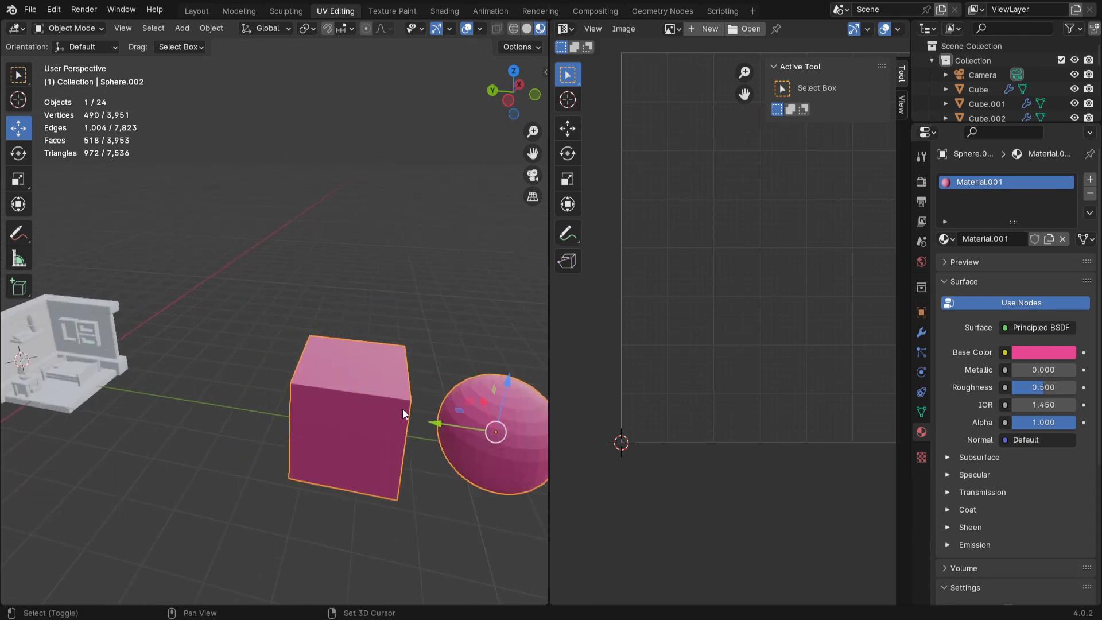
scroll(330, 392, "down", 4)
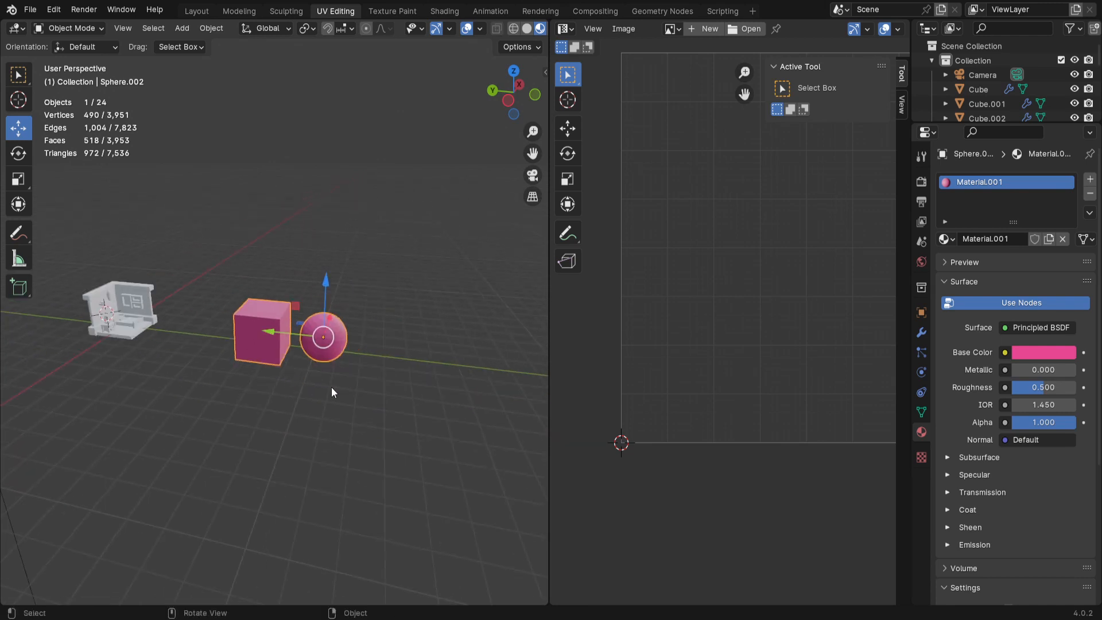
Step: Delete the joined cube-and-sphere object
middle_click_drag(236, 245, 312, 430)
key("x")
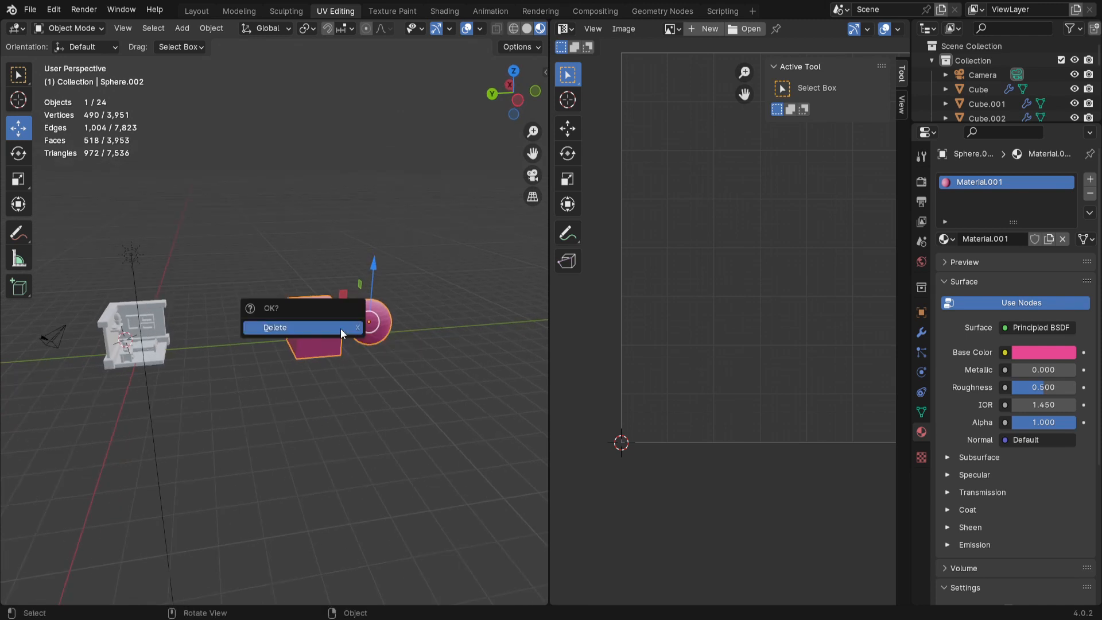
left_click(339, 330)
Step: Bring the bedroom back into close view and return the viewport to solid shading
middle_click_drag(340, 330, 313, 359)
scroll(317, 360, "up", 8)
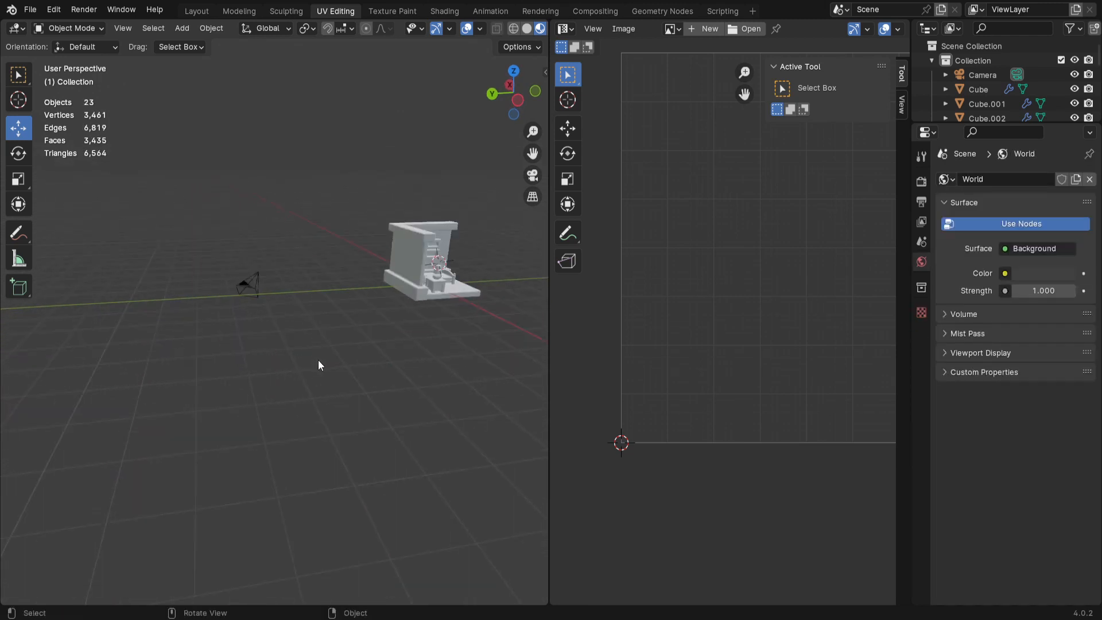
scroll(312, 406, "up", 3)
middle_click_drag(364, 432, 287, 427, "shift")
left_click(526, 30)
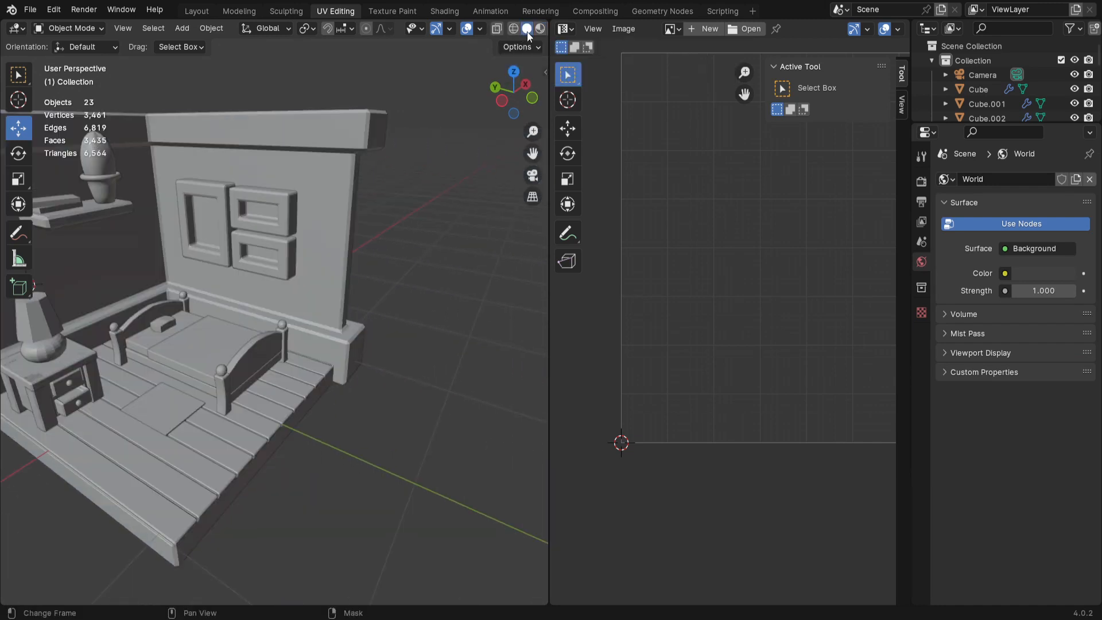
Step: Select the bed posts object and examine the posts with their ball finials
left_click(222, 376)
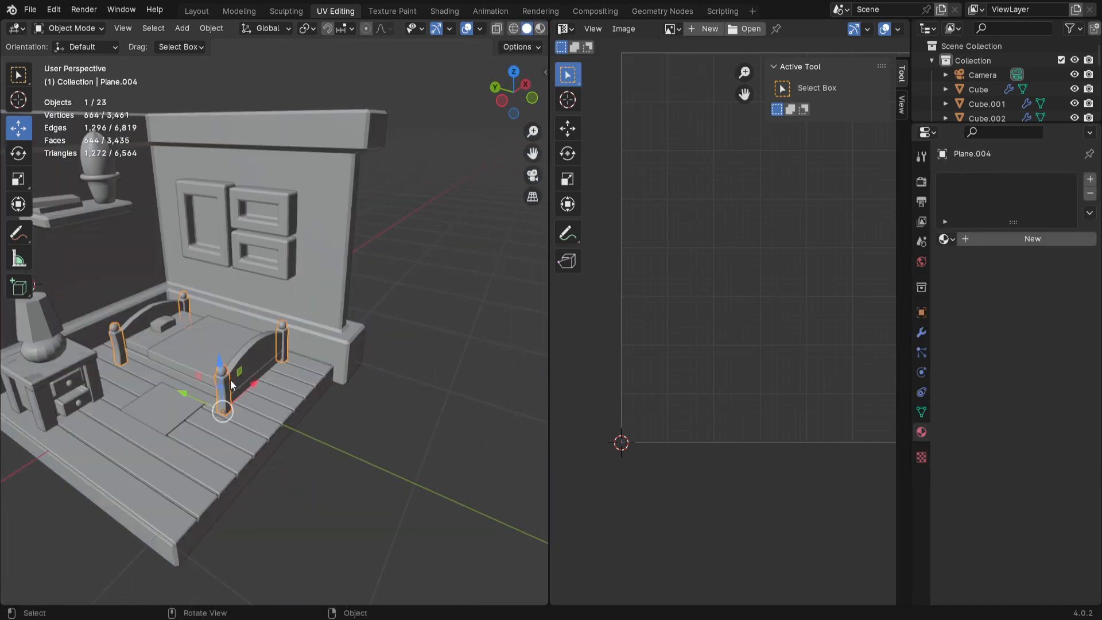
scroll(257, 407, "up", 2)
scroll(257, 407, "down", 1)
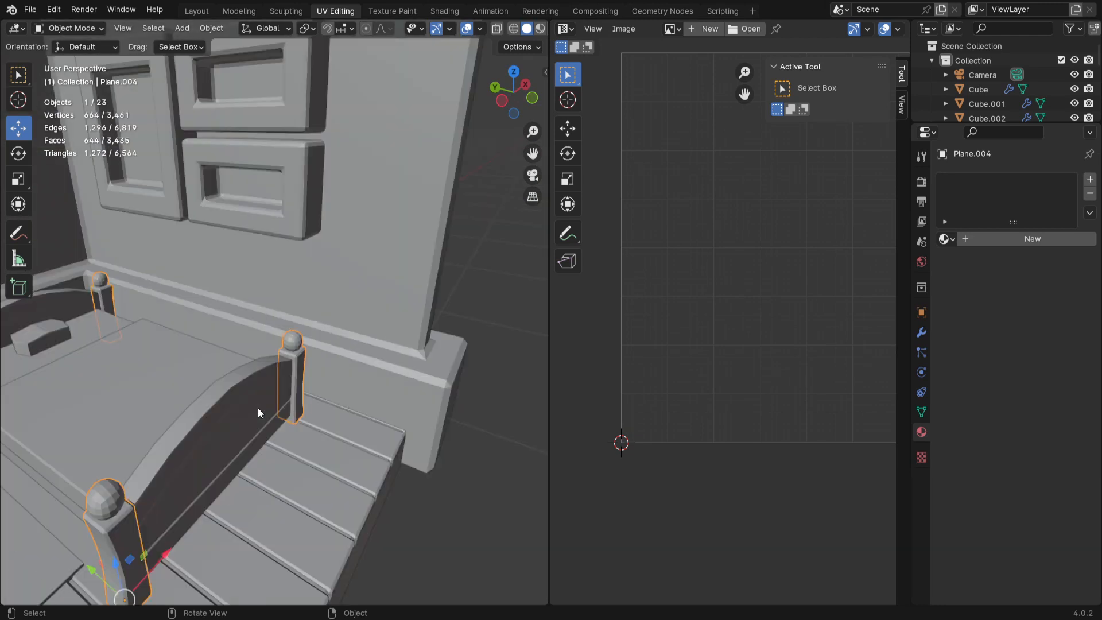
middle_click_drag(257, 408, 288, 388, "shift")
scroll(286, 428, "down", 4)
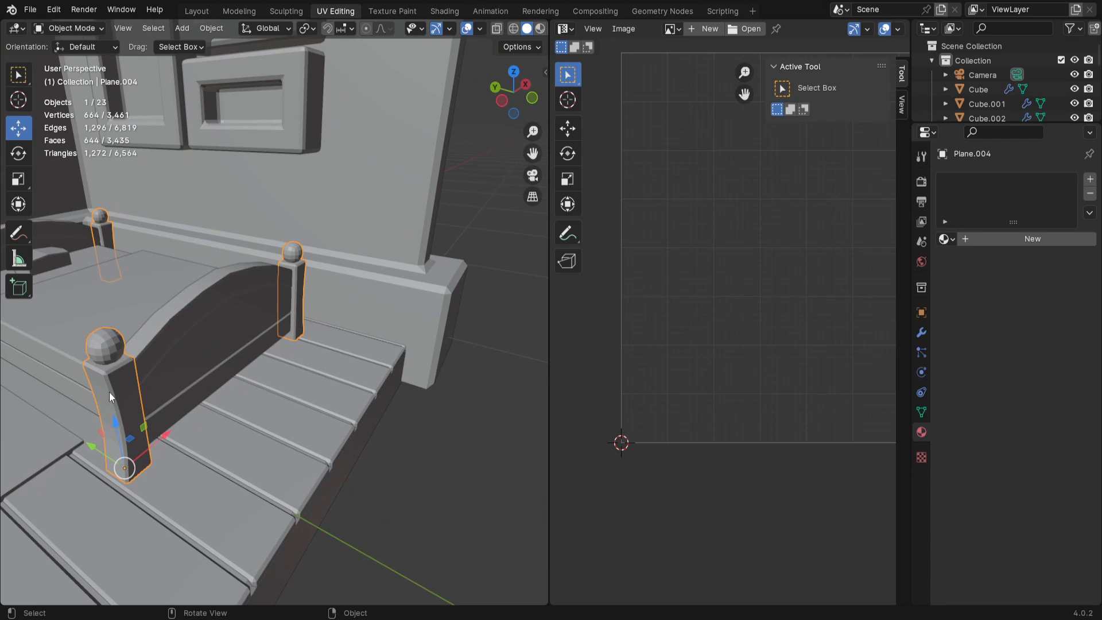
scroll(122, 400, "down", 5)
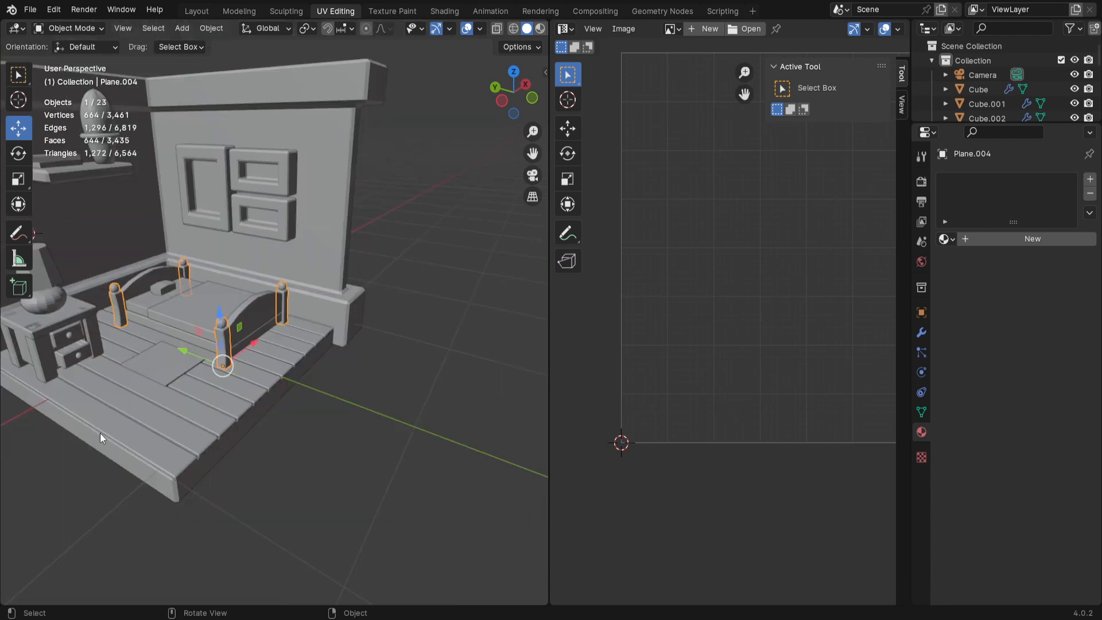
middle_click_drag(98, 439, 178, 371)
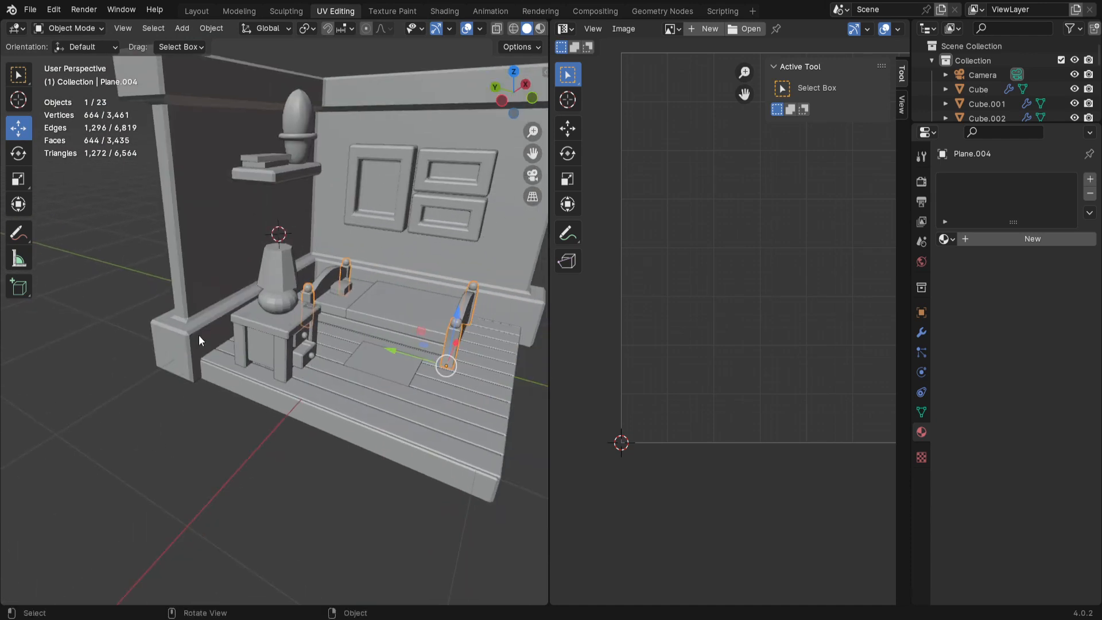
Step: Isolate the plant pot from the wall shelf in local view and inspect its mesh
left_click(292, 143)
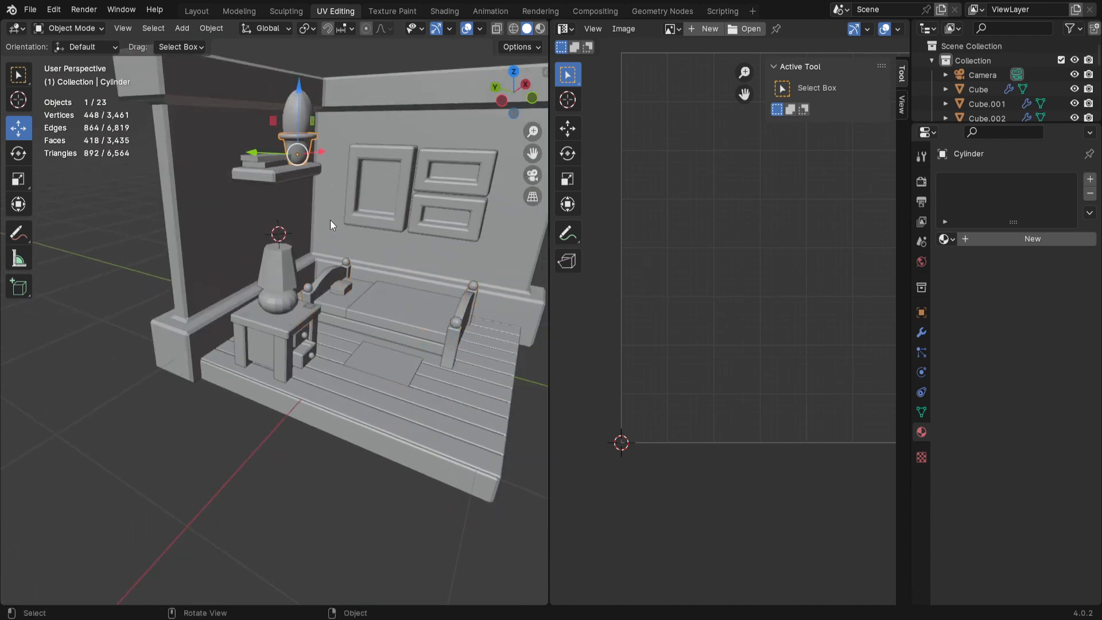
key("KP_Divide")
middle_click_drag(343, 216, 399, 289)
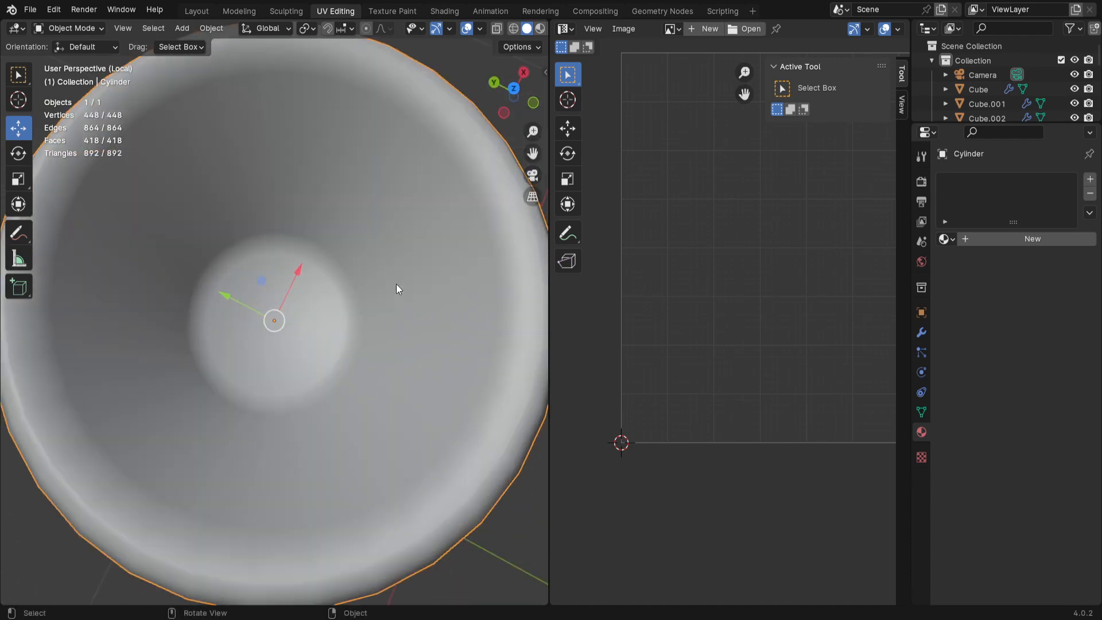
key("Tab")
scroll(355, 409, "down", 6)
middle_click_drag(356, 409, 418, 297)
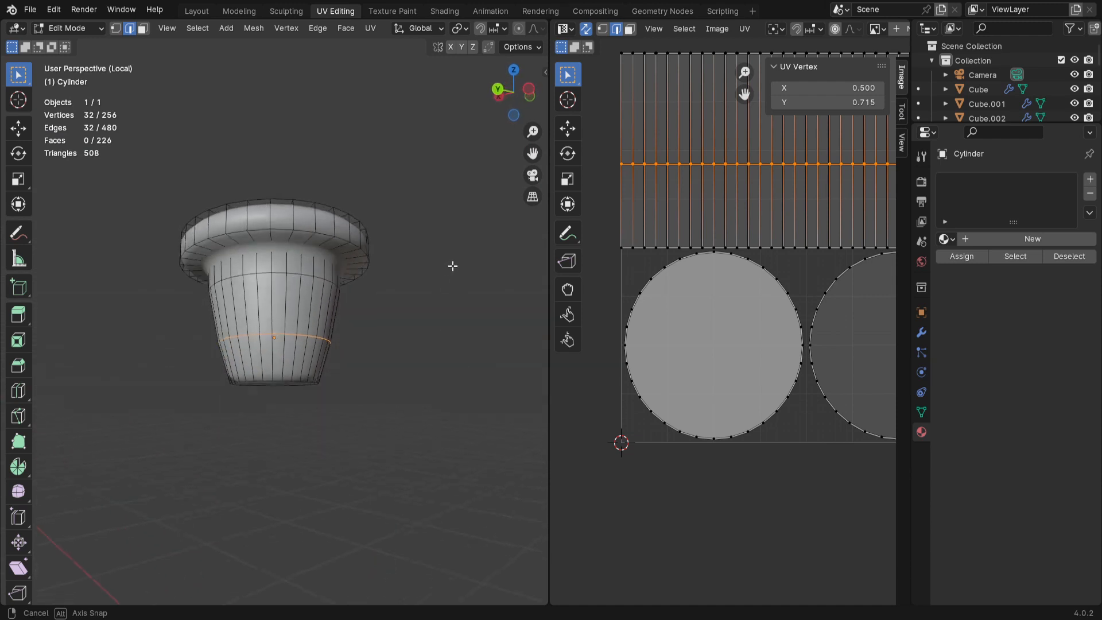
left_click(443, 320)
key("Tab")
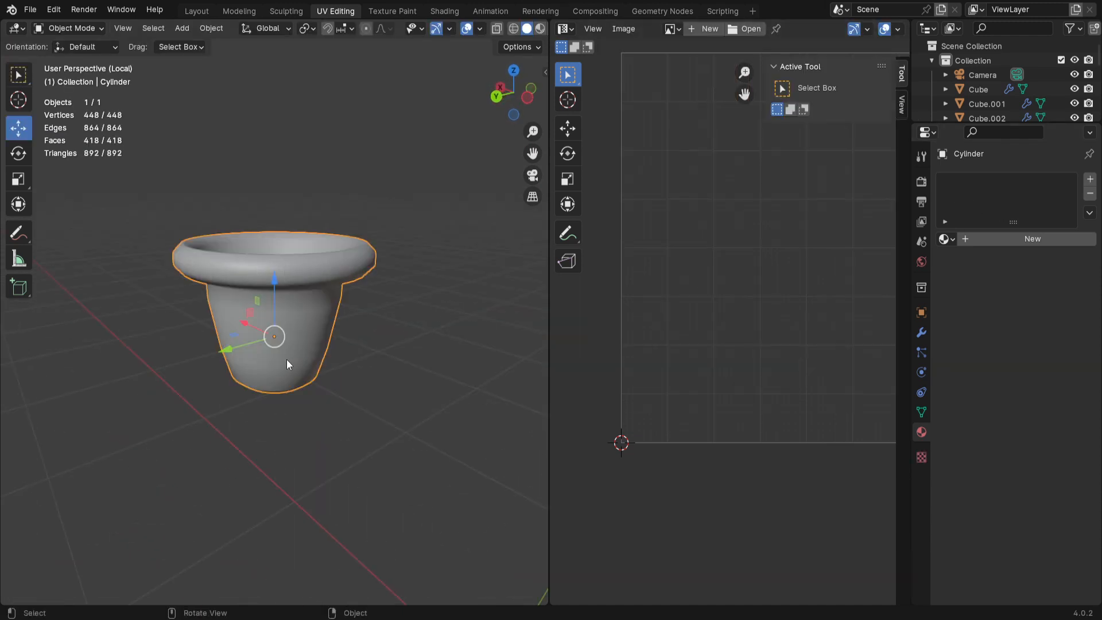
Step: Show the pot's Bevel modifier and mark the lower outer edge loop of its rim as a seam
left_click(921, 333)
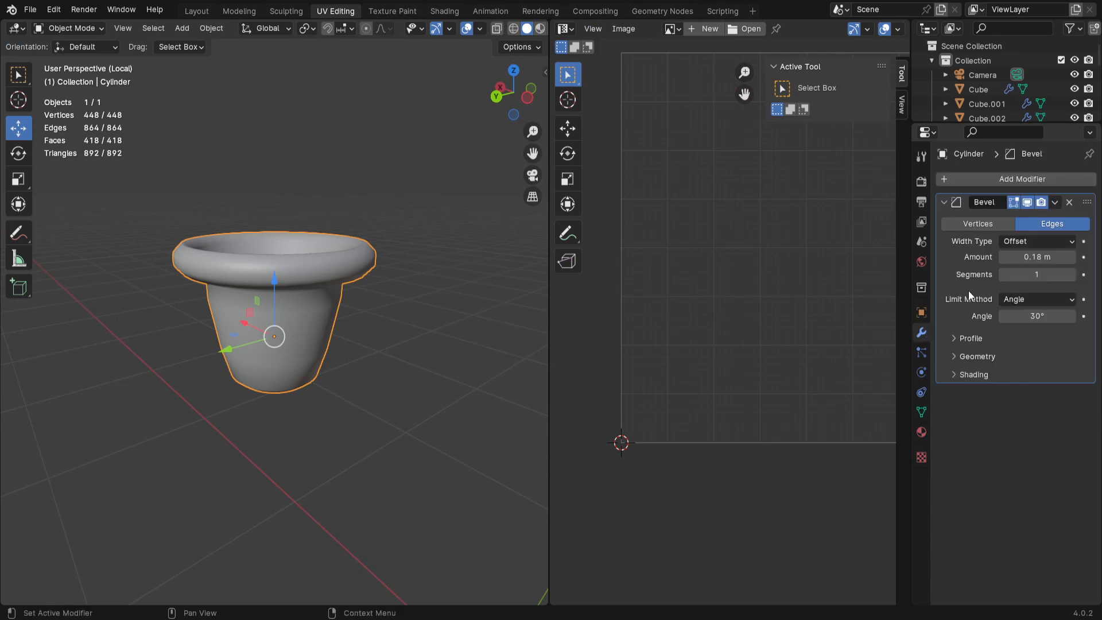
key("Tab")
middle_click_drag(411, 437, 423, 326)
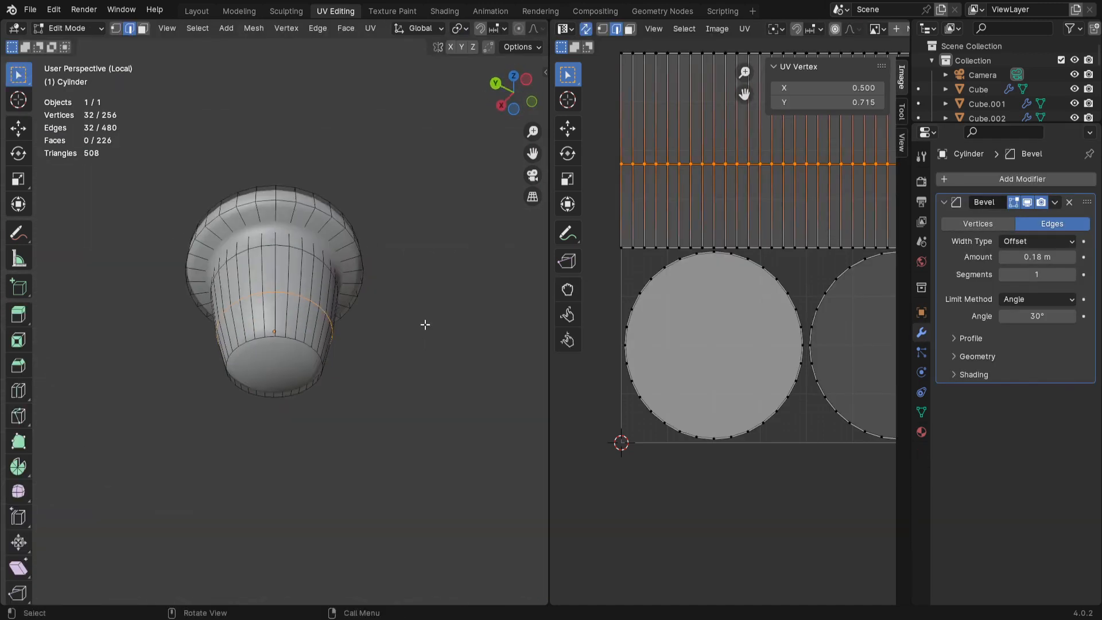
scroll(402, 364, "up", 2)
middle_click_drag(401, 363, 418, 428)
left_click(418, 428)
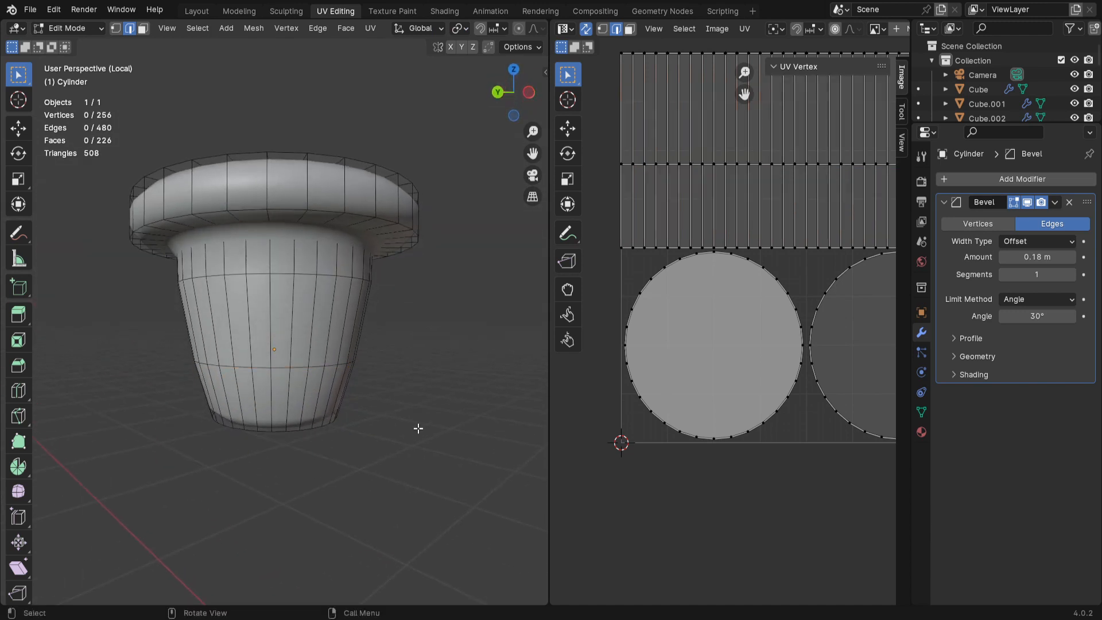
left_click(259, 214, "alt")
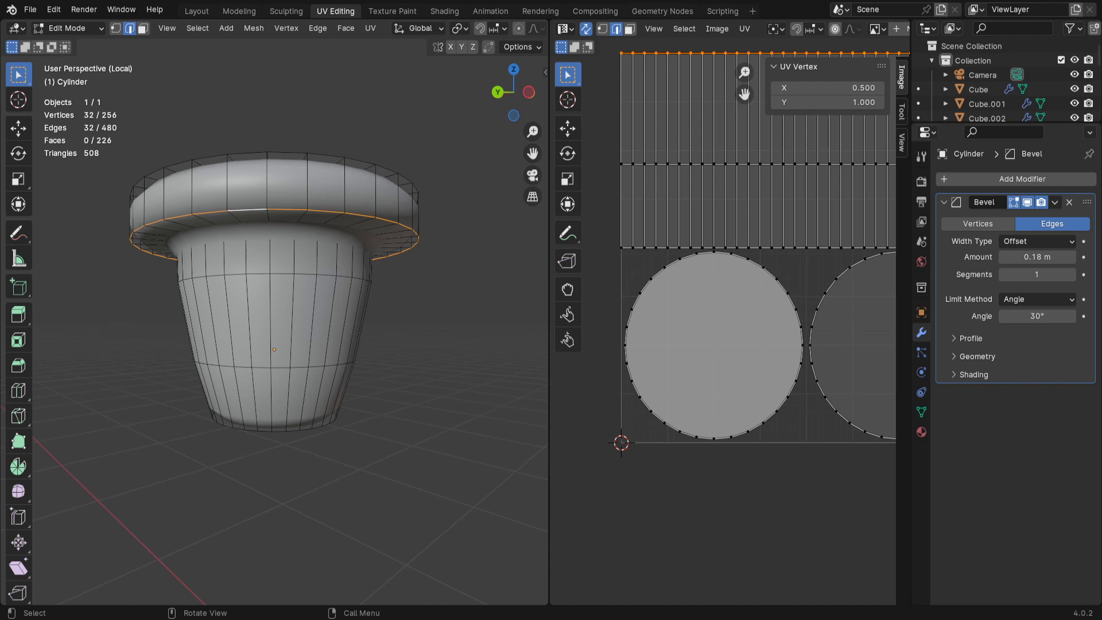
middle_click_drag(327, 444, 469, 451)
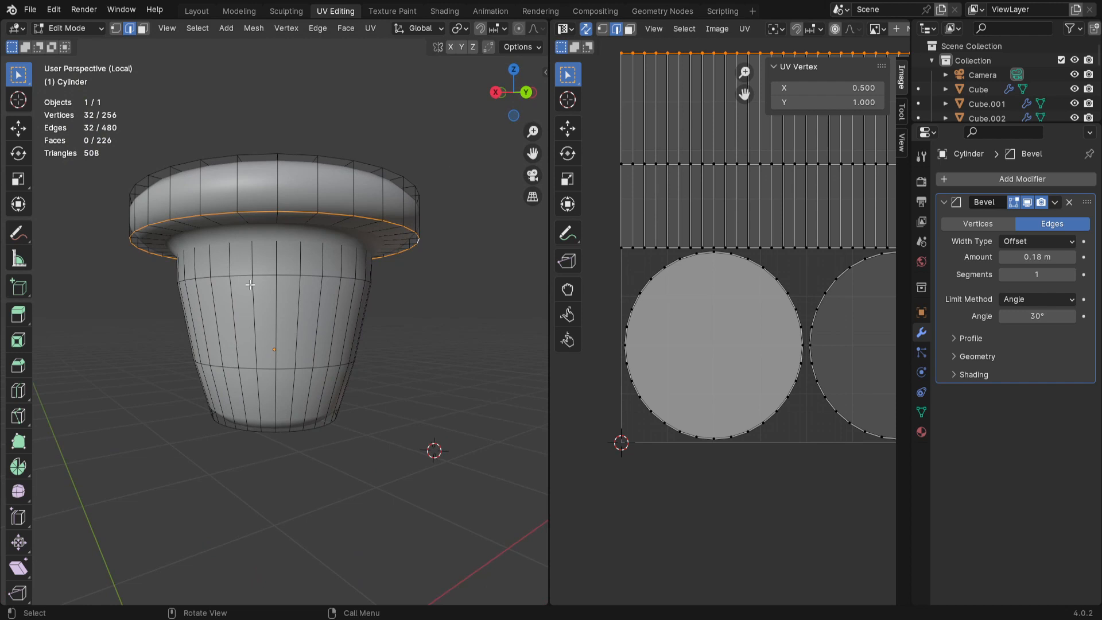
key("ctrl+e")
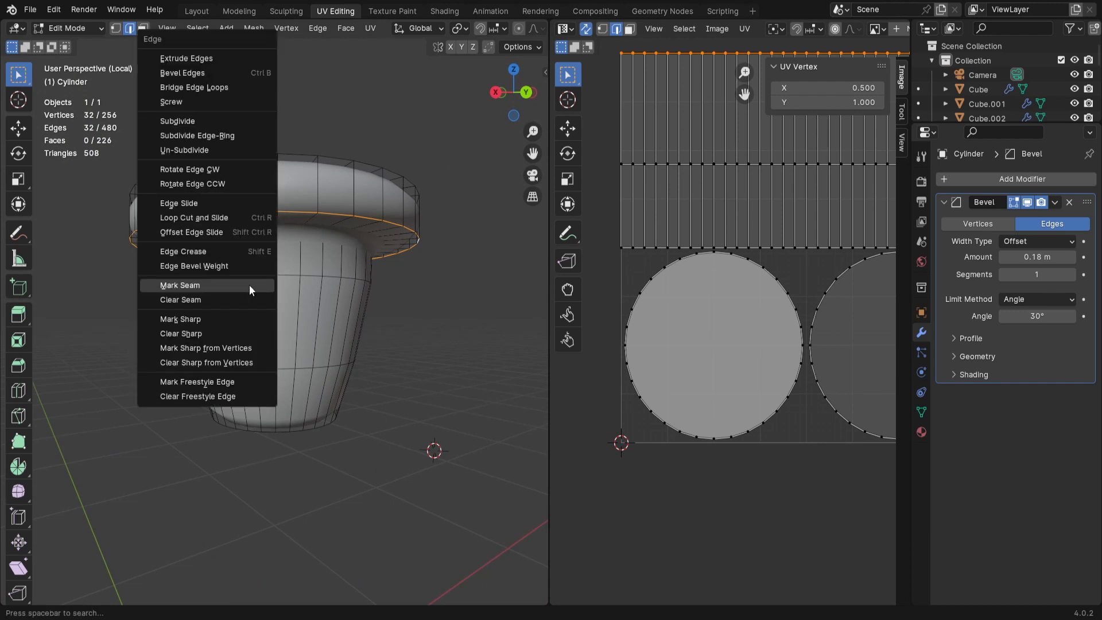
left_click(250, 290)
Step: Add the vertical edge loop running down the pot's side and over the rim to the selection and mark it as a seam
middle_click_drag(319, 413, 371, 384)
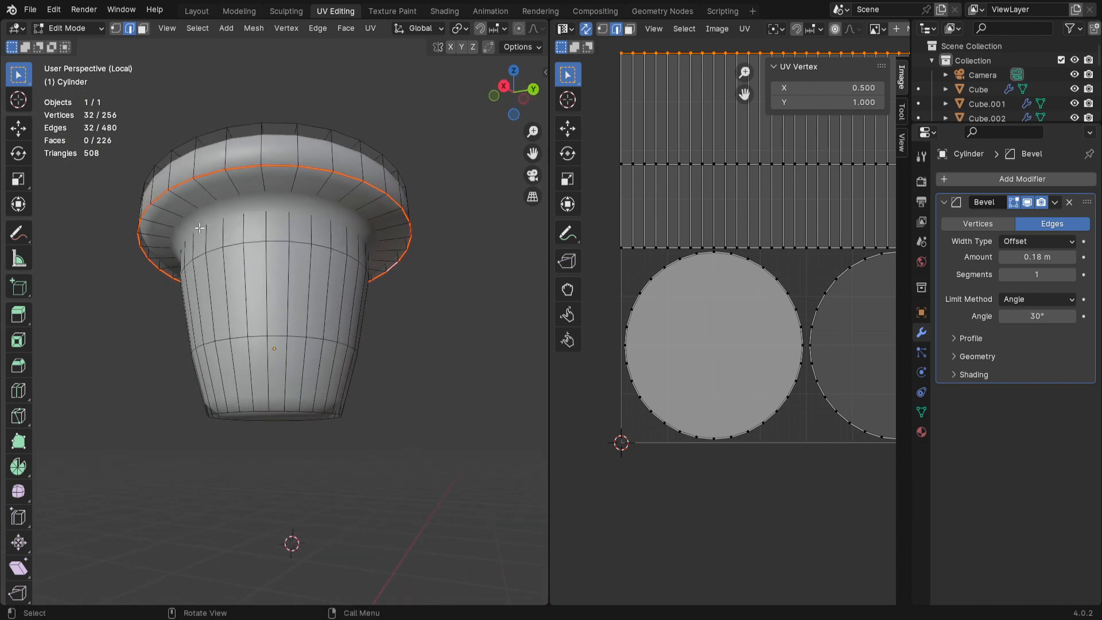
left_click(211, 285, "alt+shift")
middle_click_drag(345, 381, 325, 482)
key("ctrl+e")
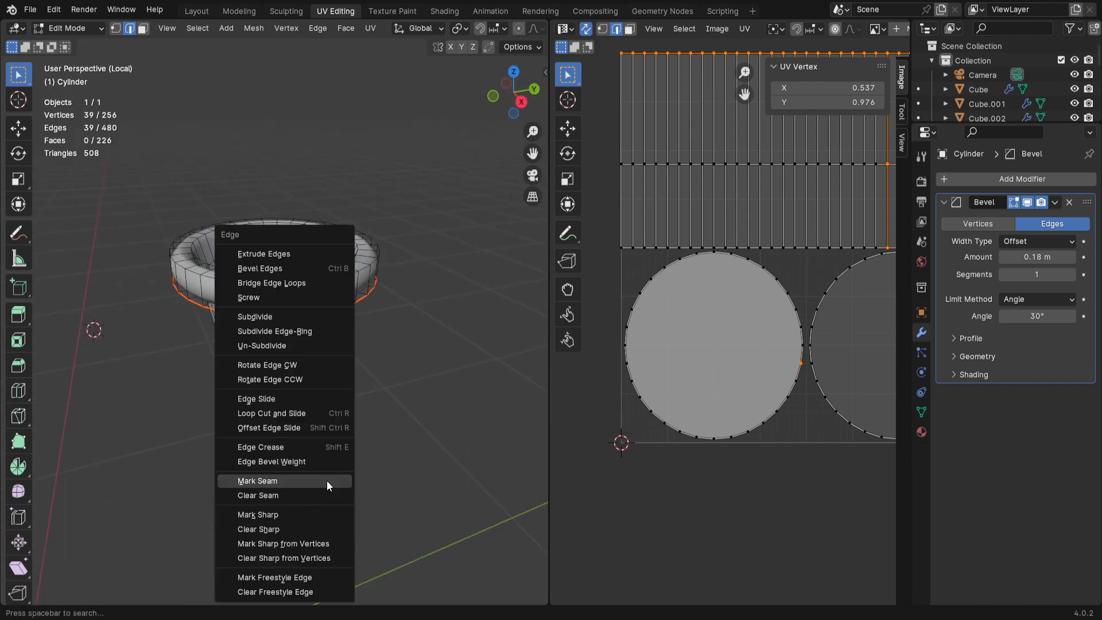
left_click(326, 480)
Step: Unwrap the whole pot mesh along its seams and inspect the resulting UV layout
key("a")
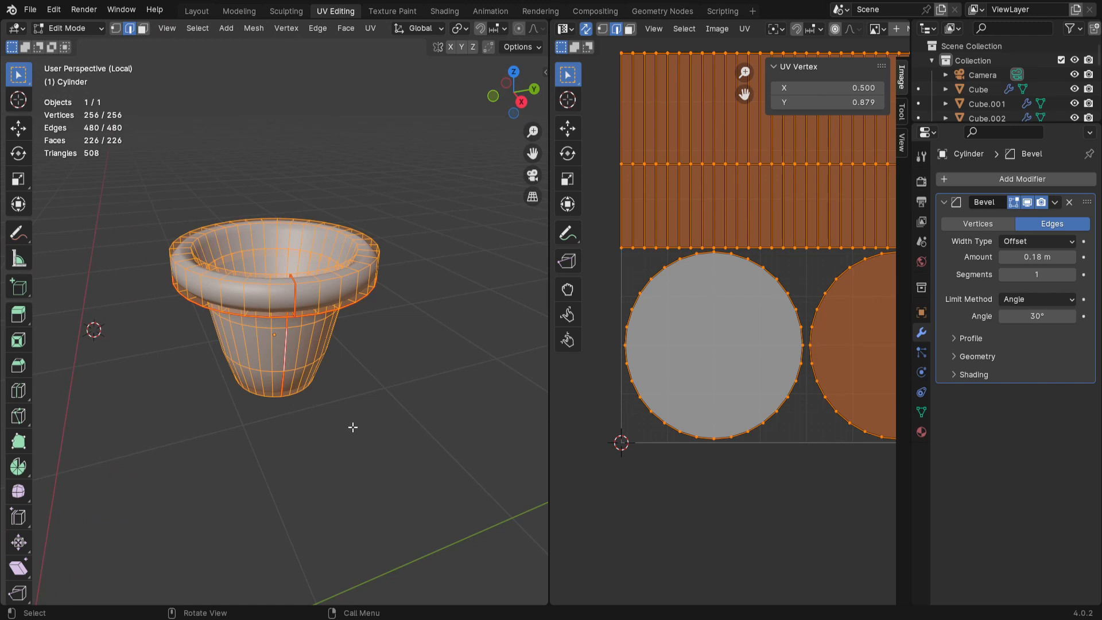
key("u")
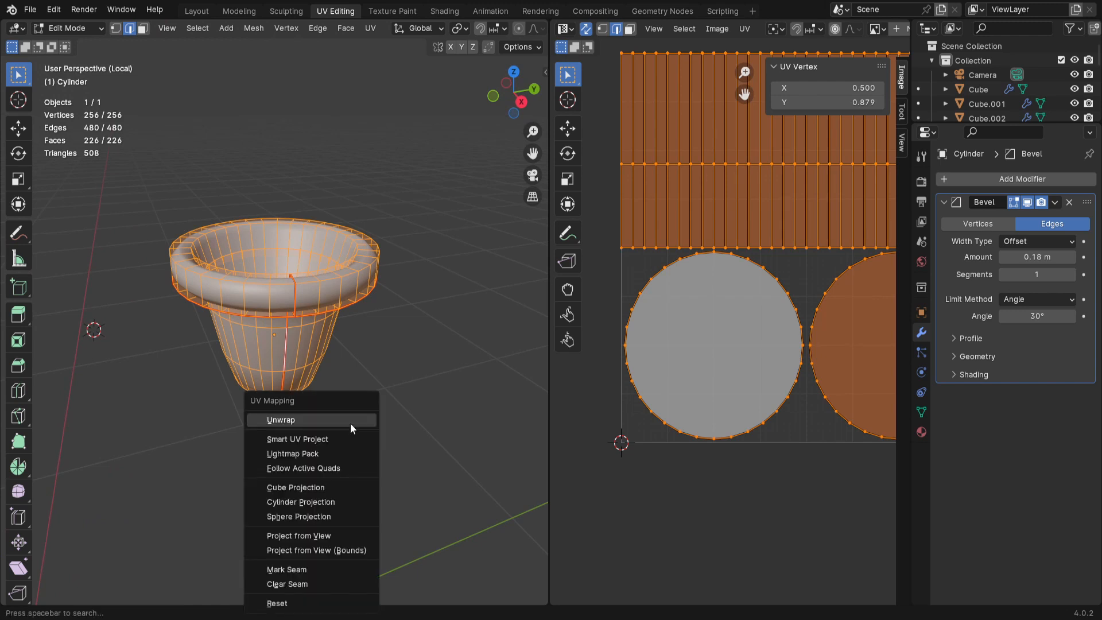
left_click(350, 421)
scroll(738, 446, "up", 3)
scroll(730, 392, "down", 4)
scroll(730, 391, "down", 2)
scroll(734, 391, "up", 8)
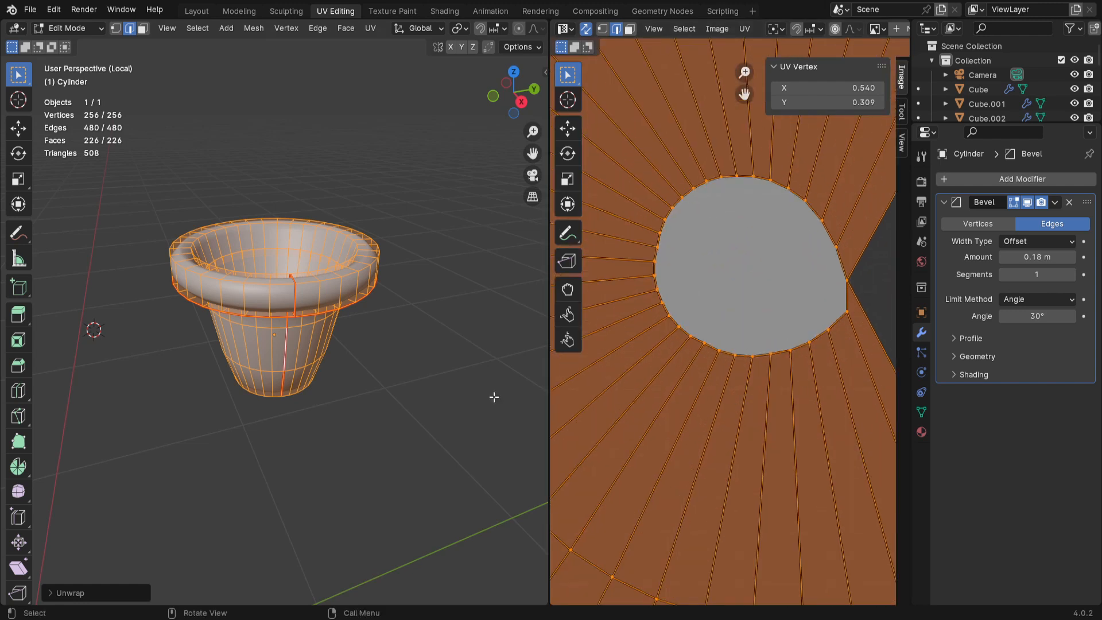
Step: Select the flat face on the pot's underside and mark its outer edge loop as a seam
key("alt+a")
middle_click_drag(404, 512, 427, 507)
middle_click_drag(298, 514, 207, 473)
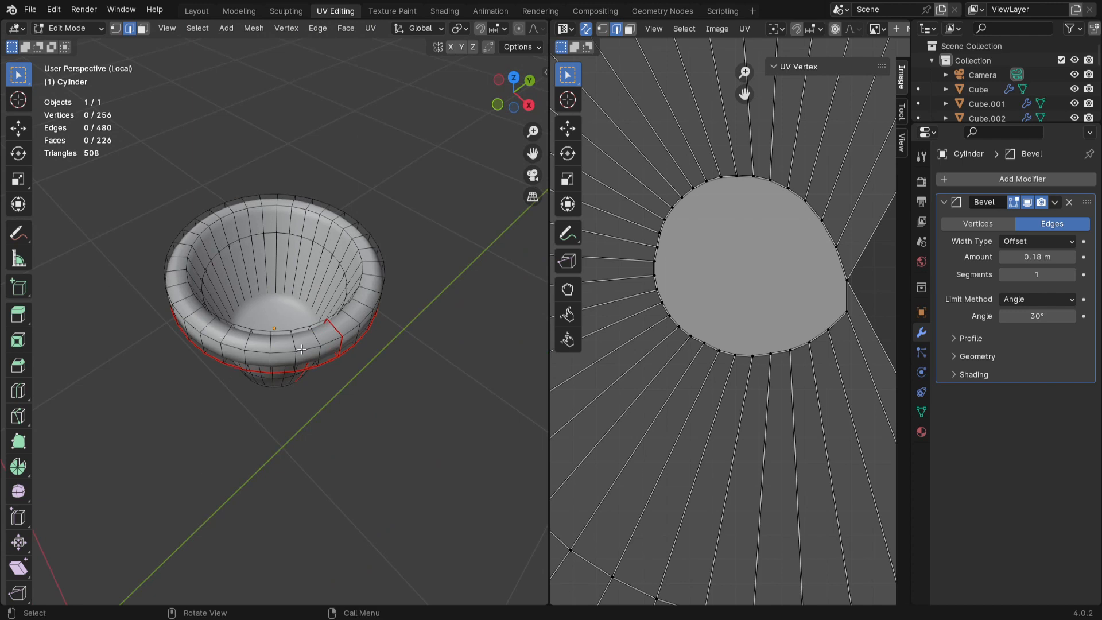
middle_click_drag(255, 295, 313, 384)
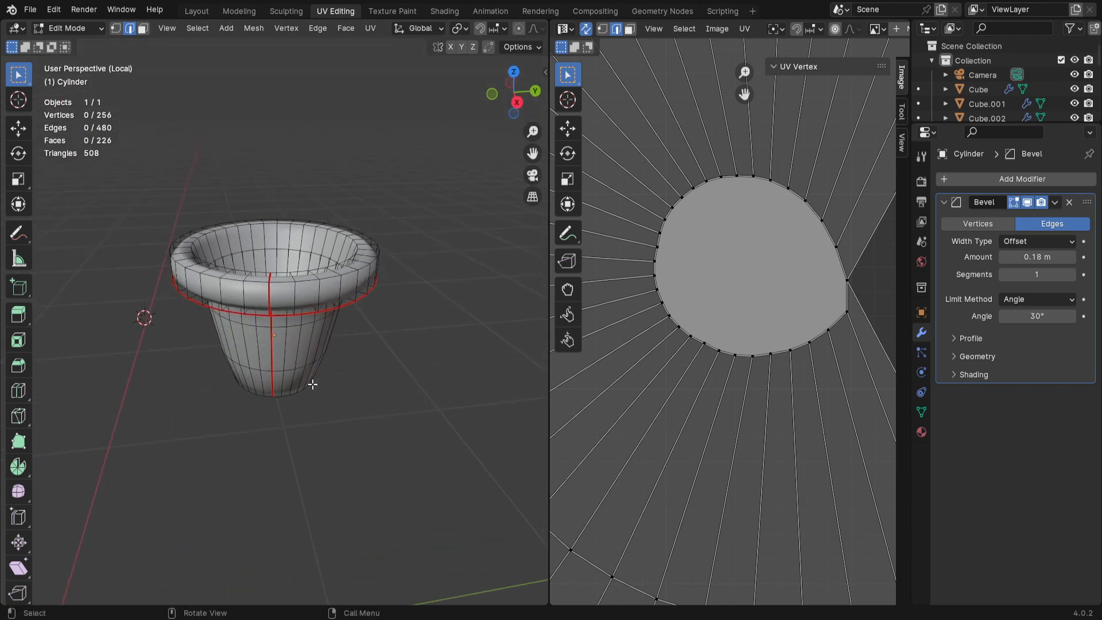
middle_click_drag(344, 427, 357, 303)
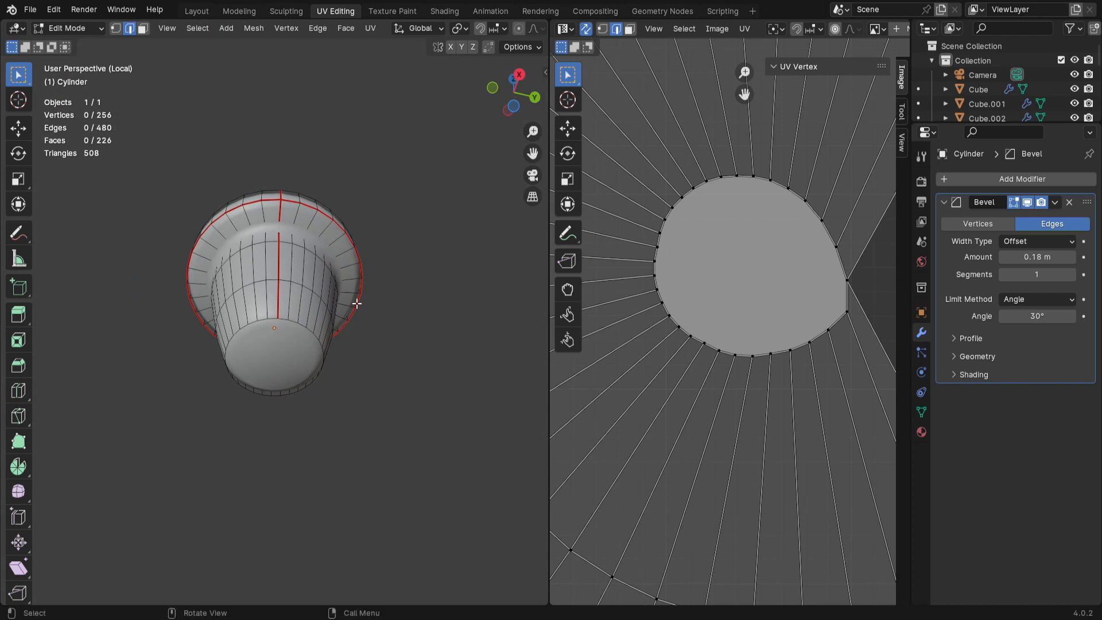
key("3")
left_click(299, 354)
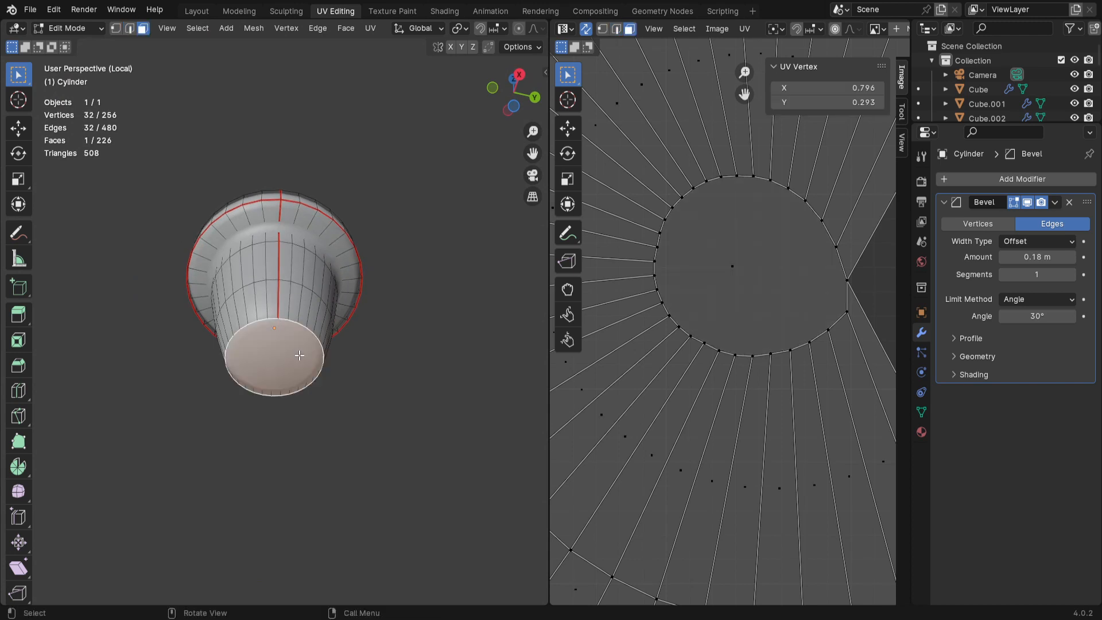
key("2")
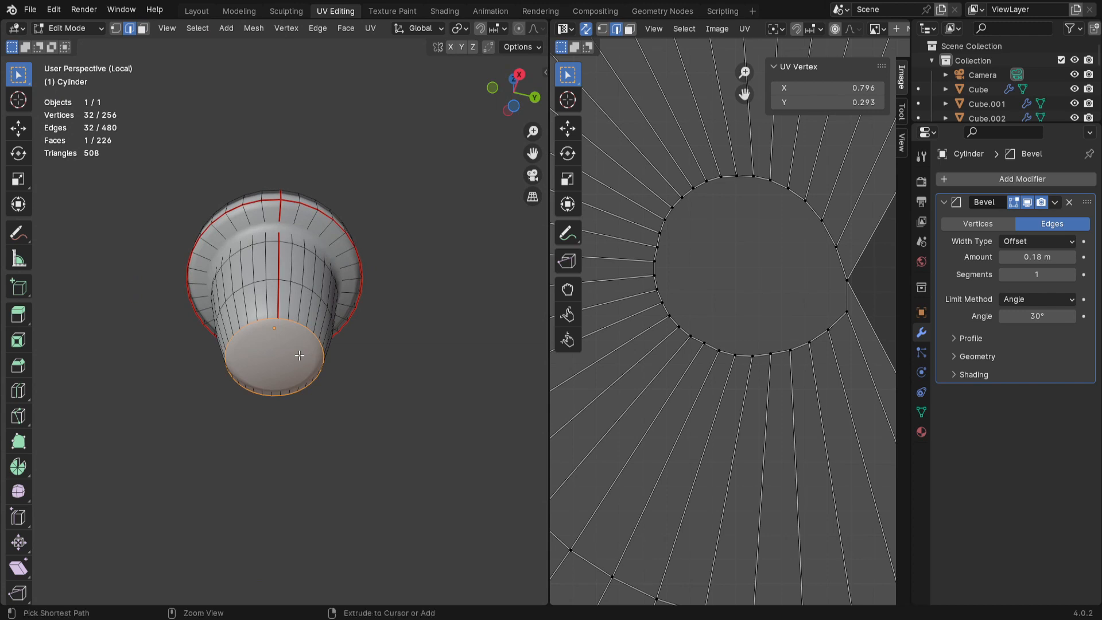
key("ctrl+e")
left_click(299, 354)
Step: Unwrap the whole pot mesh with the underside seam and inspect the UV islands
key("a")
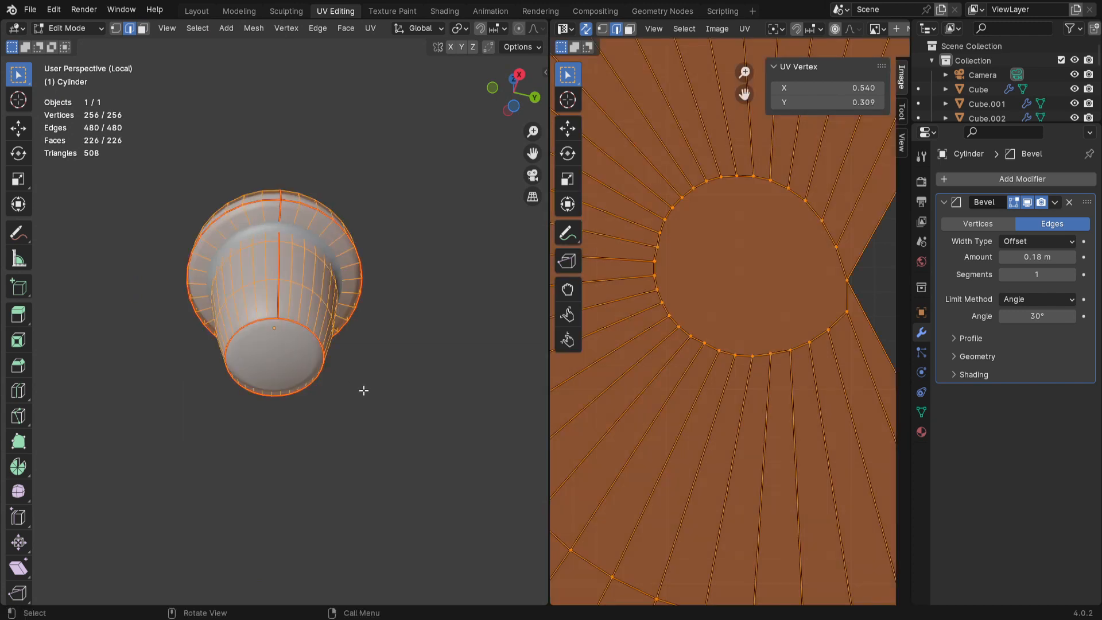
key("u")
left_click(363, 390)
scroll(698, 449, "down", 6)
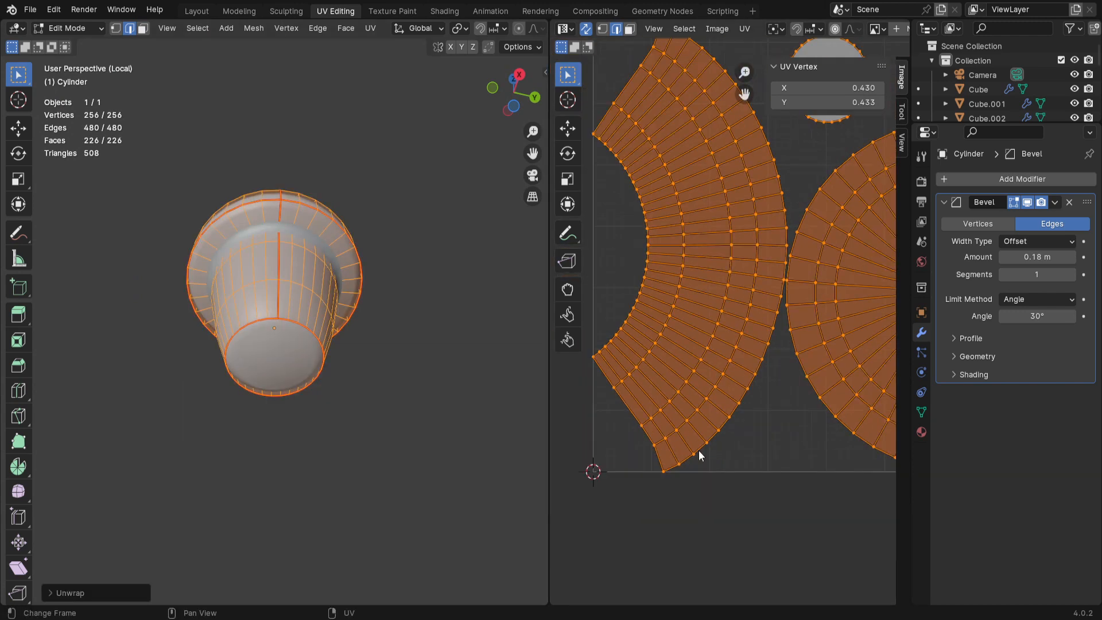
scroll(698, 450, "up", 2)
left_click(341, 449)
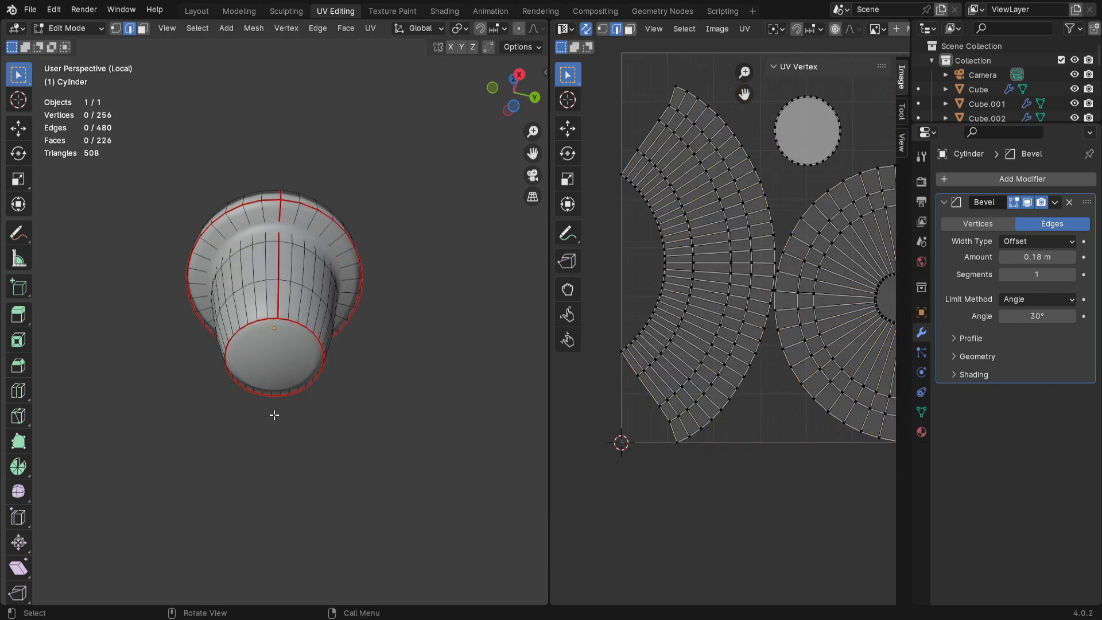
Step: Select the floor face inside the pot and mark its surrounding edge loop as a seam
middle_click_drag(384, 390, 340, 92)
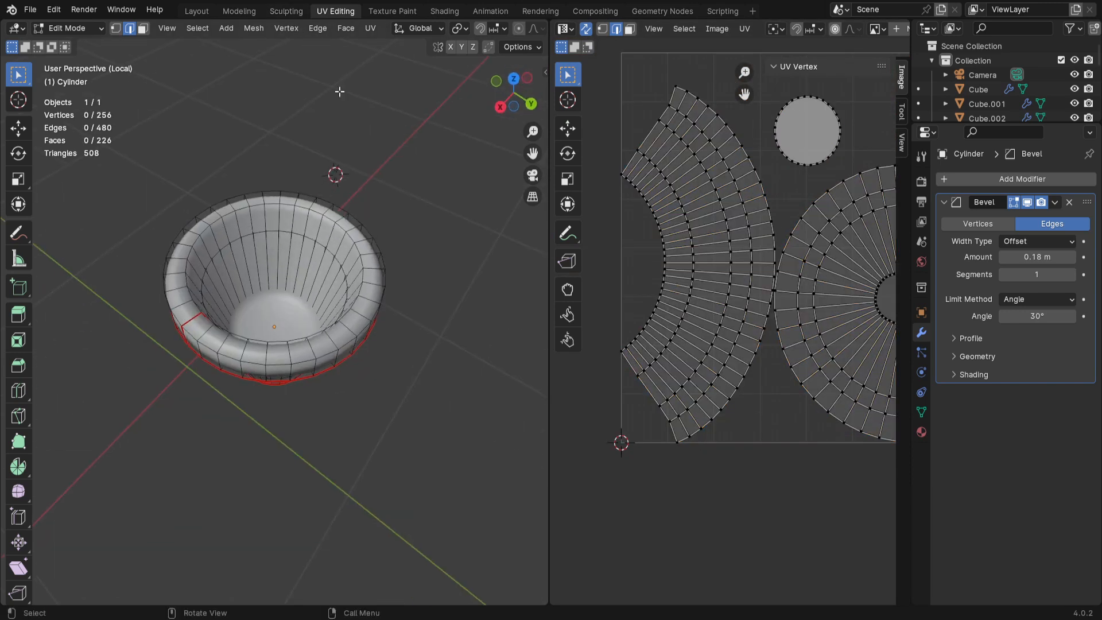
middle_click_drag(296, 339, 310, 368)
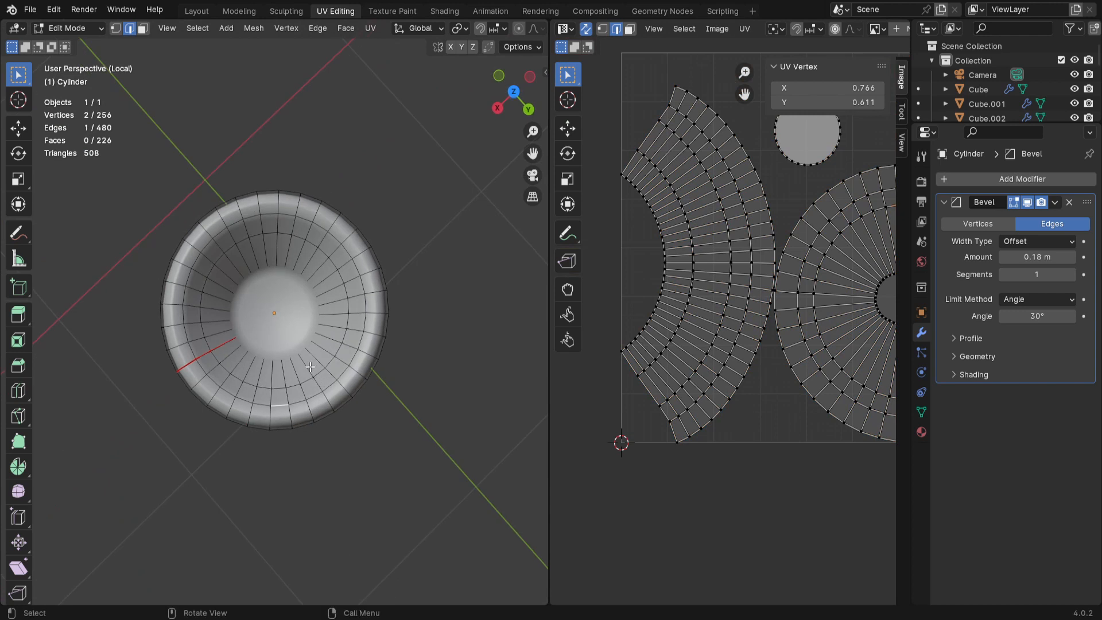
key("3")
left_click(281, 296)
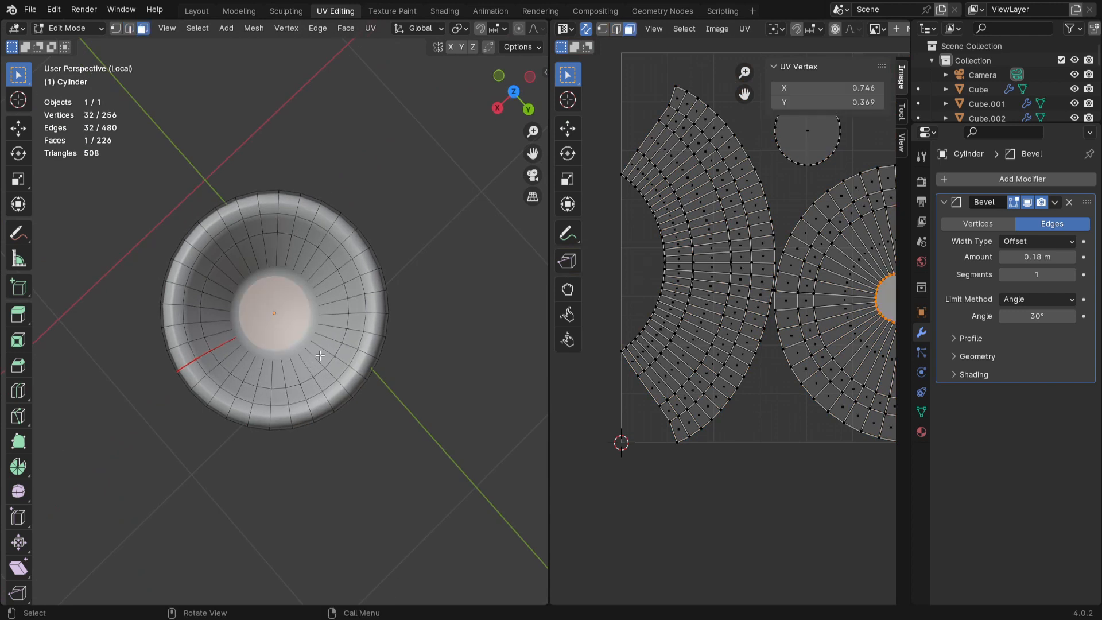
key("2")
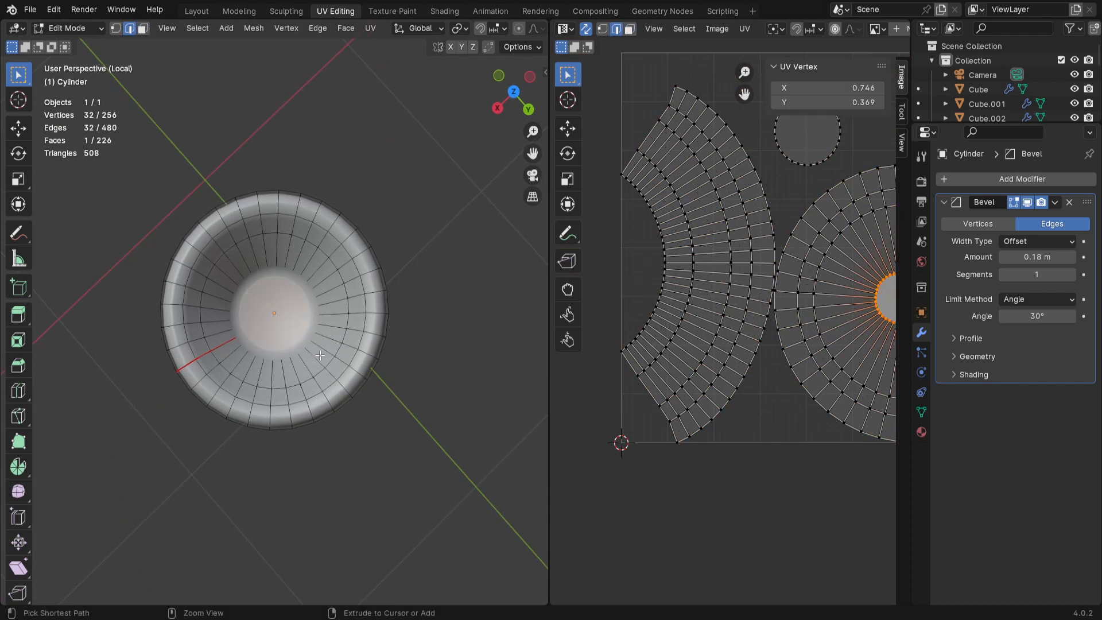
key("ctrl+e")
left_click(319, 354)
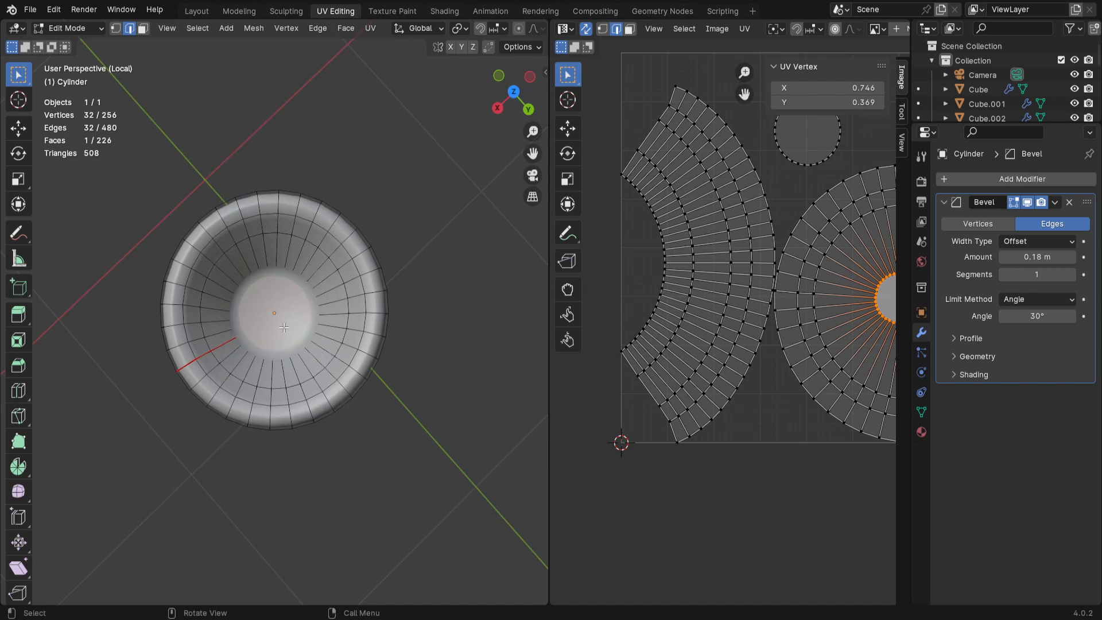
Step: Unwrap the entire pot again with the inner floor seam and check the resulting UV islands
key("a")
key("u")
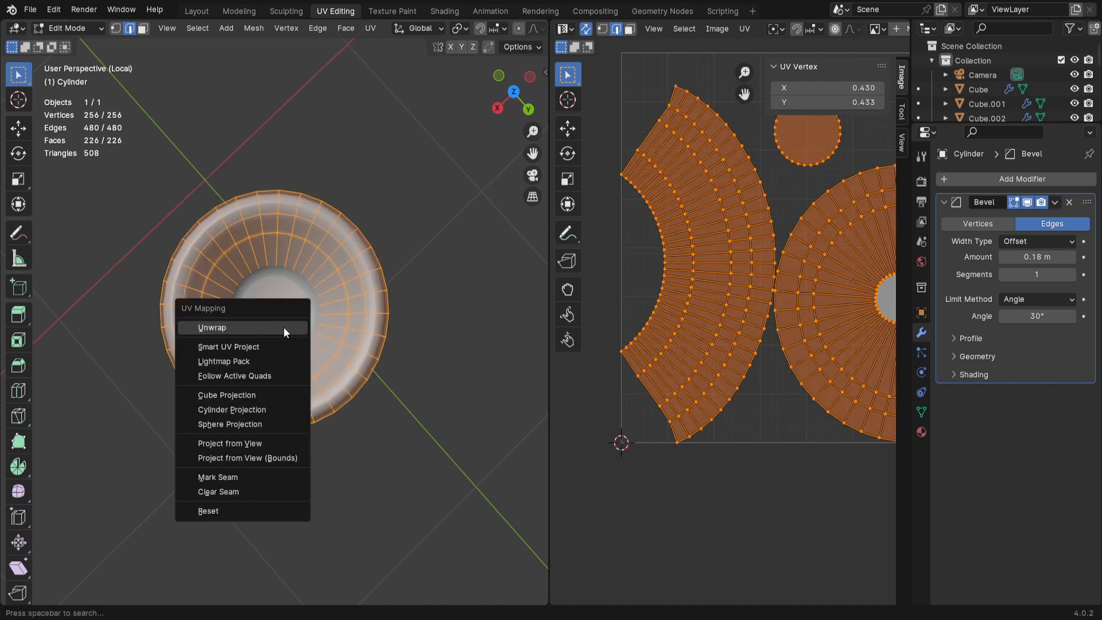
left_click(284, 327)
scroll(667, 332, "down", 3)
scroll(747, 325, "up", 6)
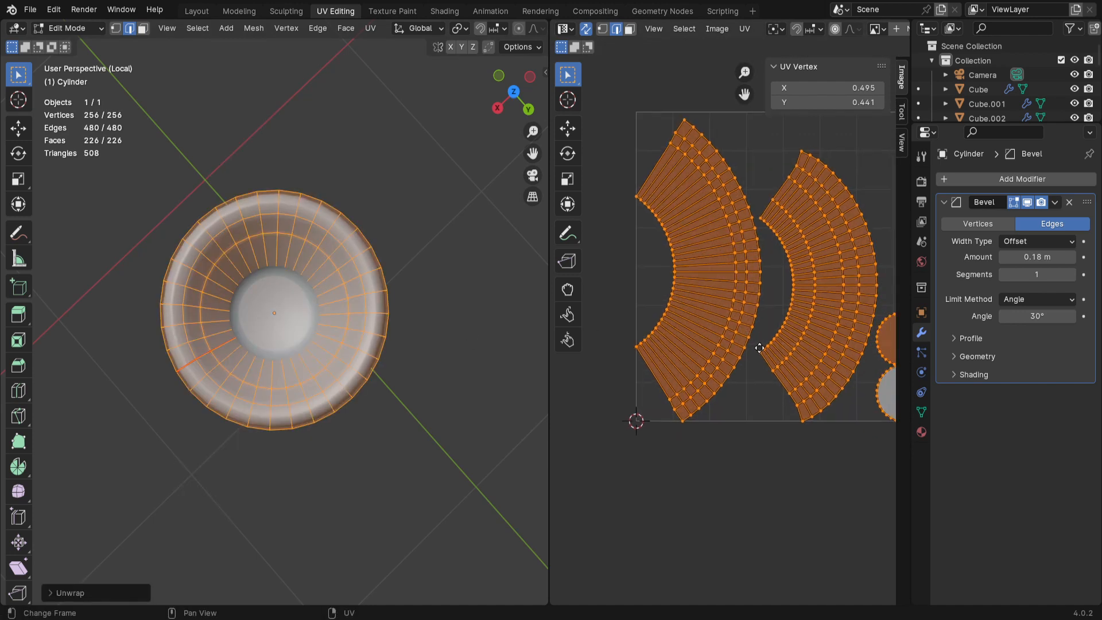
middle_click_drag(798, 345, 674, 341)
scroll(687, 342, "up", 4)
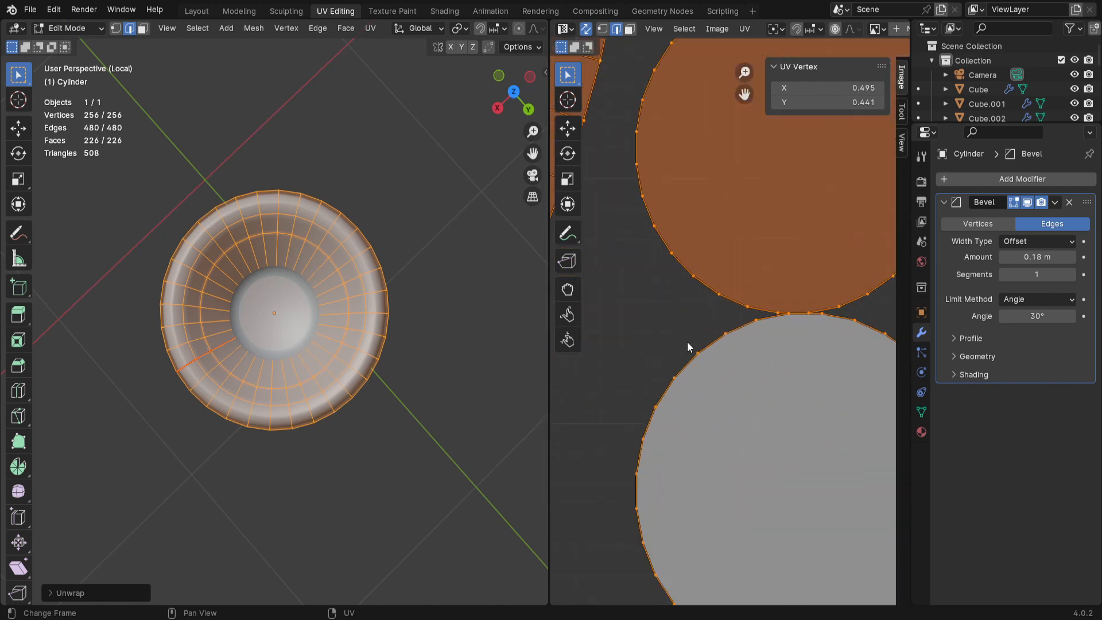
scroll(686, 342, "down", 10)
scroll(347, 352, "down", 5)
Step: Return from the pot to the full scene, isolate the plant in local view and open its mesh for editing
middle_click_drag(346, 351, 338, 327)
key("Tab")
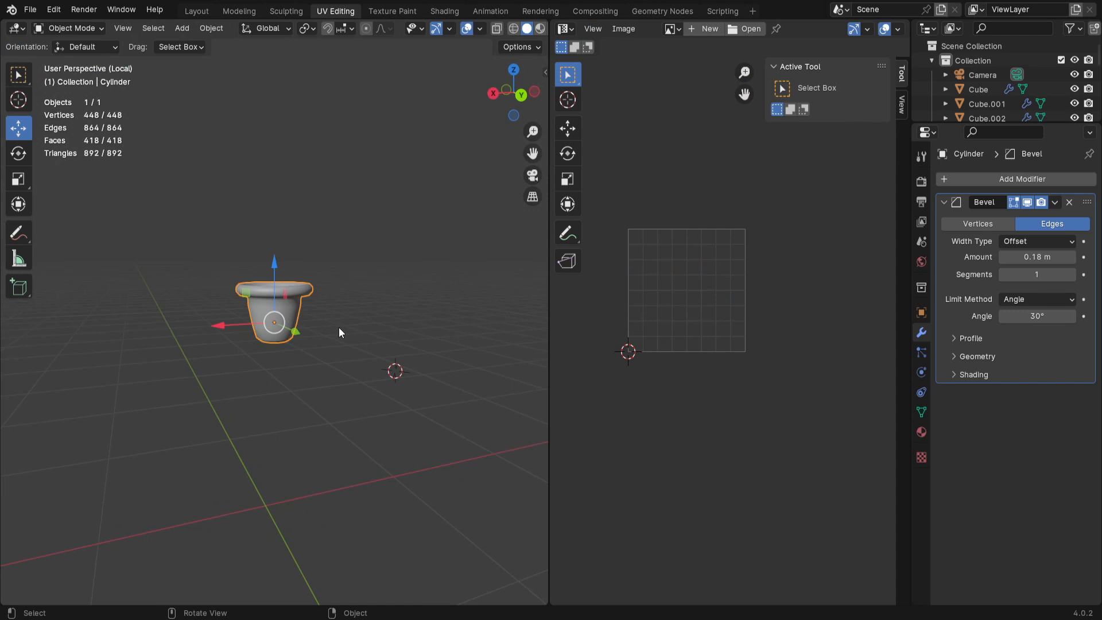
key("KP_Divide")
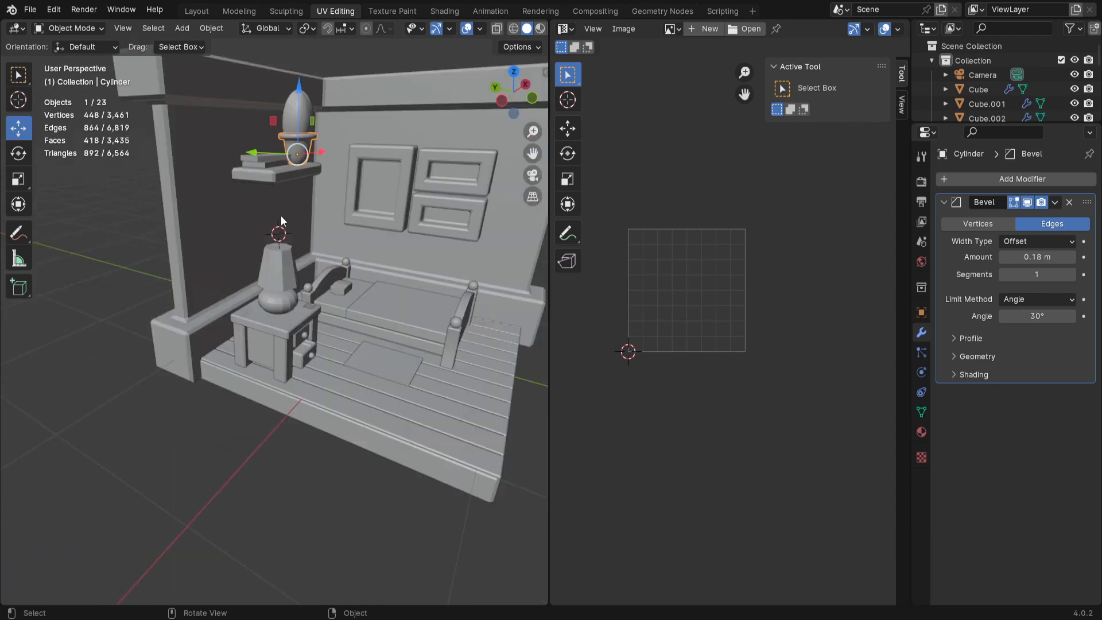
left_click(288, 115)
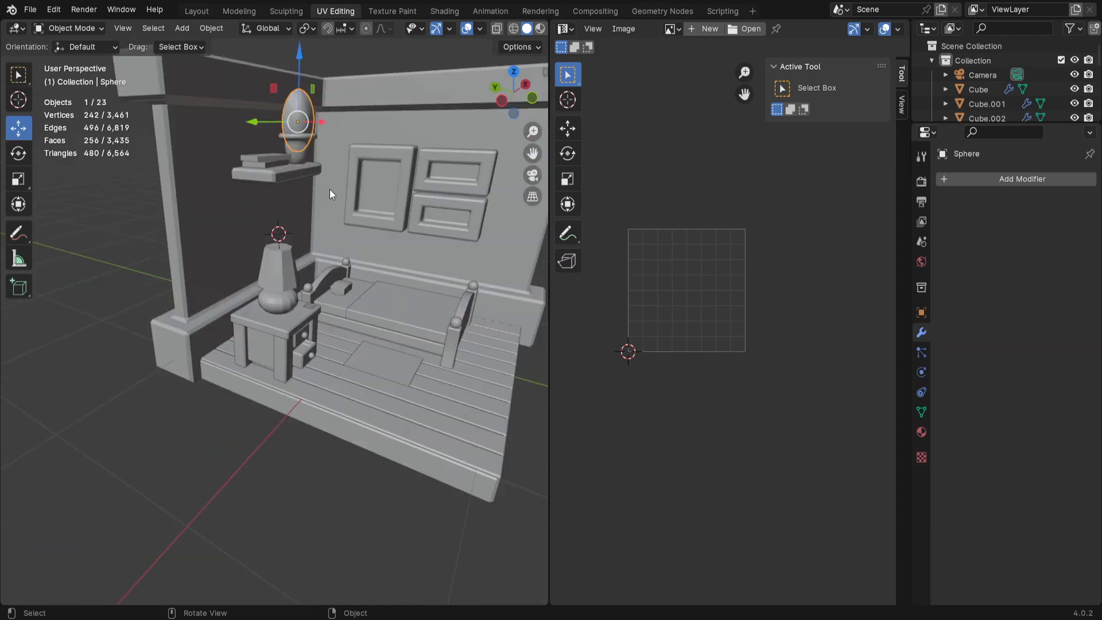
key("KP_Divide")
middle_click_drag(343, 428, 454, 507)
key("Tab")
Step: Select a vertical edge loop running along a groove around the plant and mark it as a seam
middle_click_drag(360, 516, 416, 312)
middle_click_drag(317, 448, 328, 409)
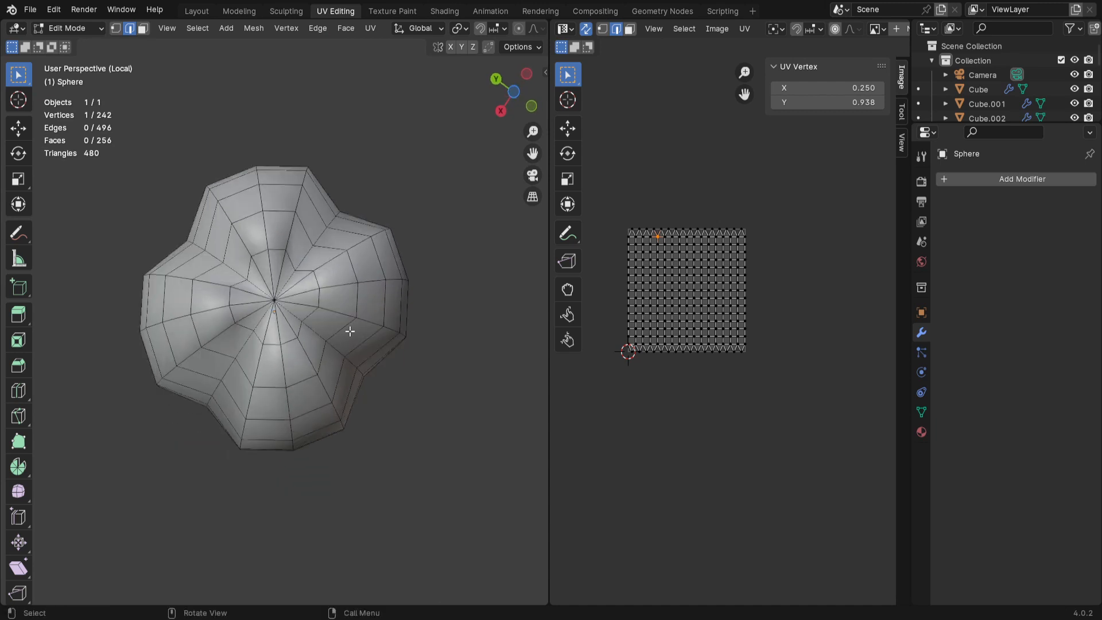
left_click(312, 247, "alt")
middle_click_drag(315, 270, 190, 423)
left_click(295, 276, "alt")
key("ctrl+e")
left_click(386, 431)
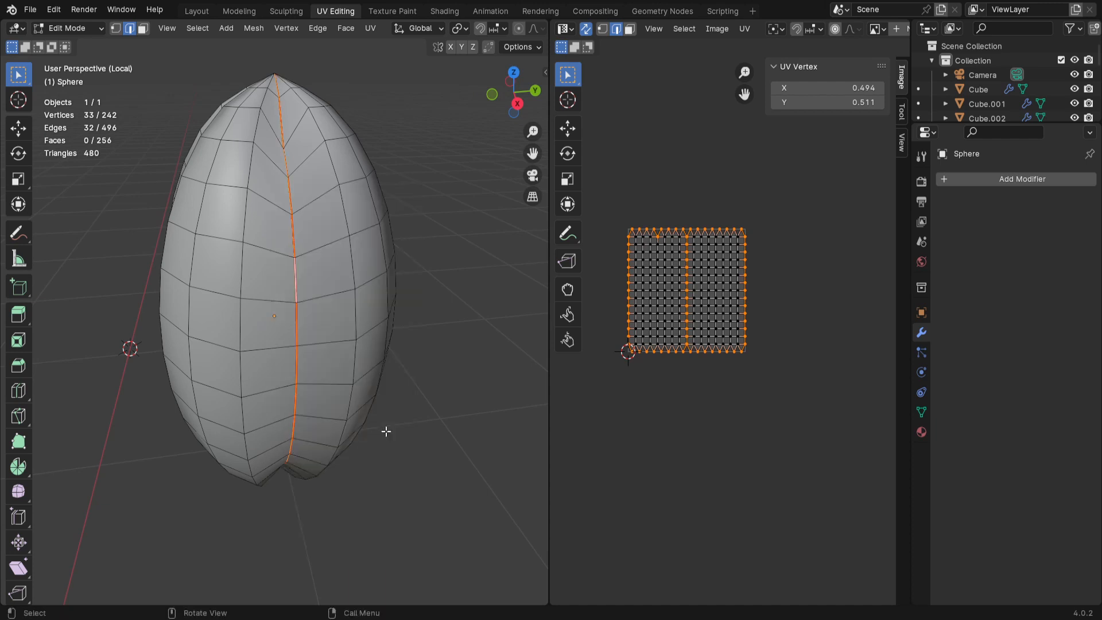
Step: Unwrap the whole plant mesh along its seam, check its UV islands and return to the full scene in Object Mode
key("a")
key("u")
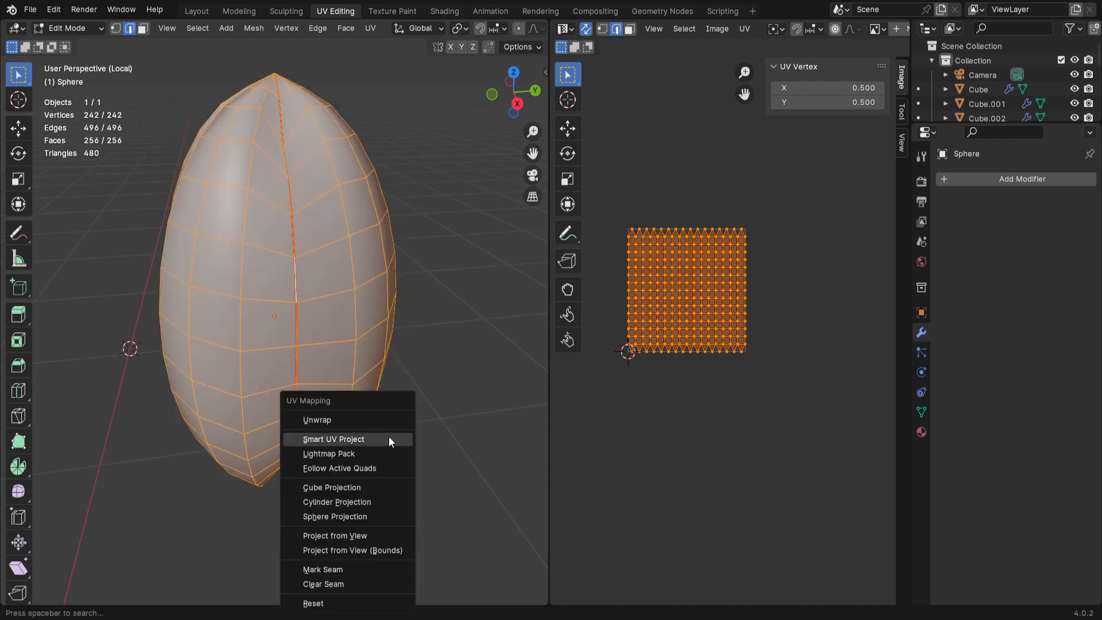
left_click(380, 419)
scroll(774, 376, "up", 4)
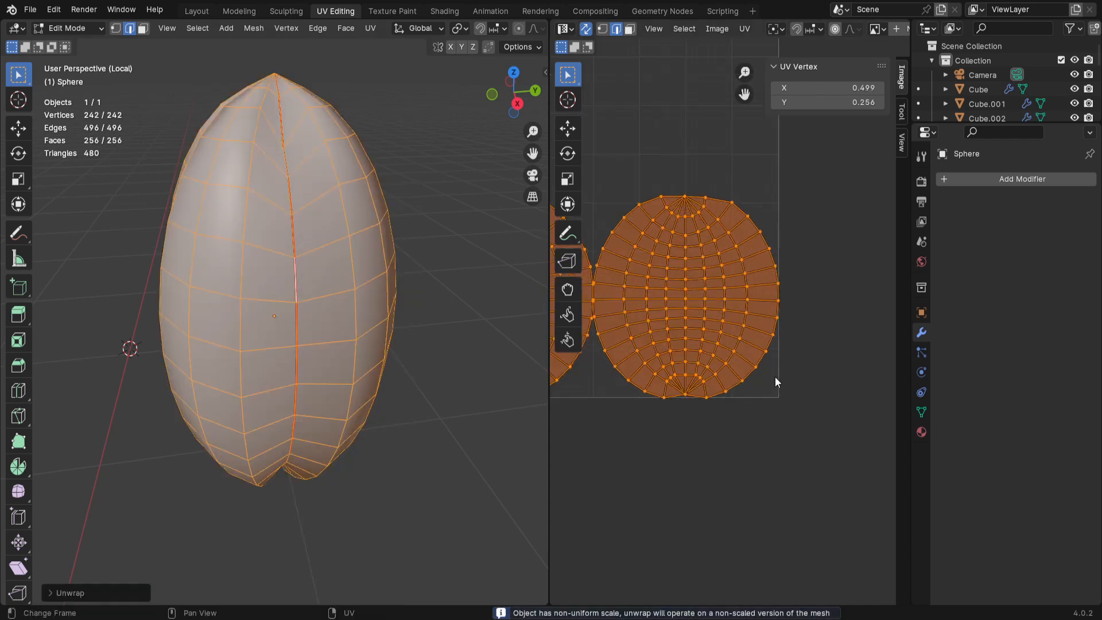
scroll(327, 487, "down", 3)
key("Tab")
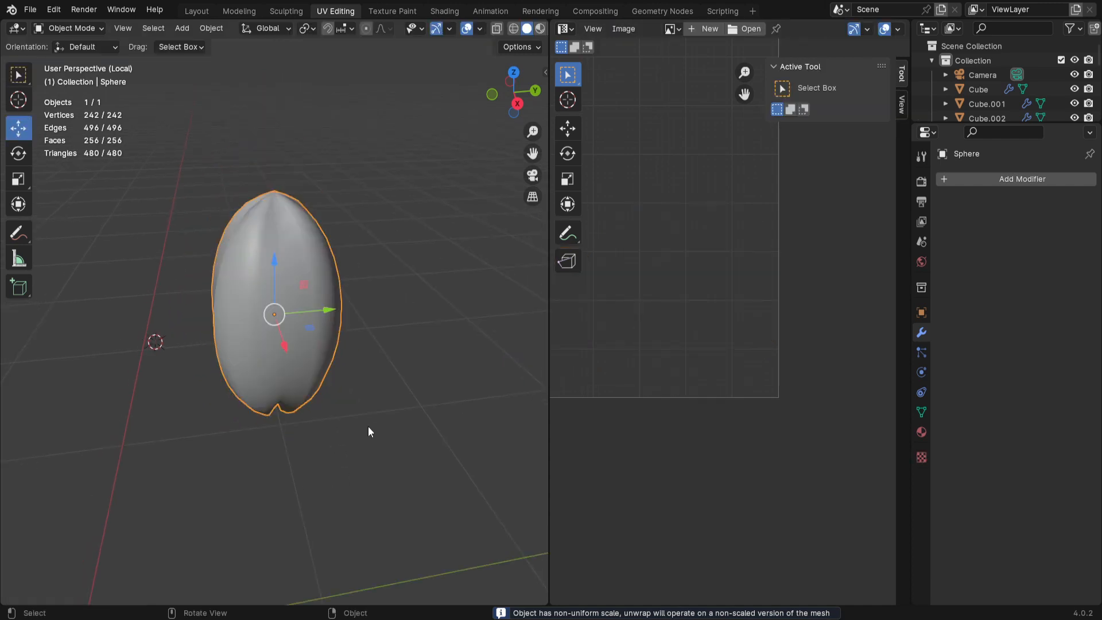
key("KP_Divide")
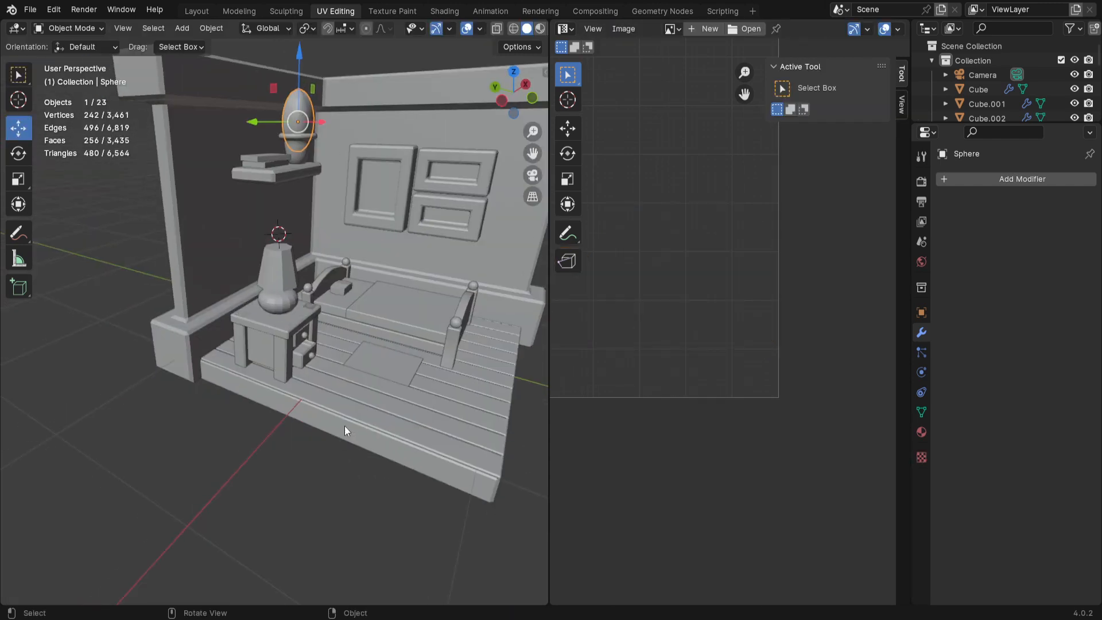
Step: Examine the bedroom scene from several angles and distances, including a close view of the plant in its pot
scroll(345, 426, "down", 6)
middle_click_drag(438, 420, 352, 444, "shift")
middle_click_drag(439, 372, 396, 429)
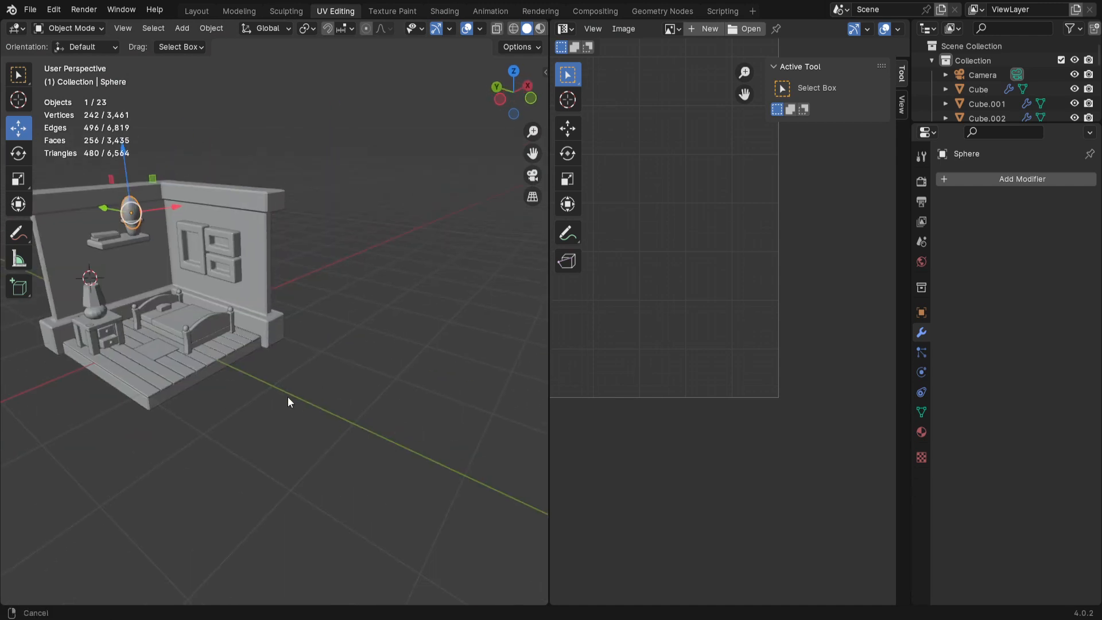
middle_click_drag(288, 397, 369, 407, "shift")
middle_click_drag(403, 453, 344, 486)
middle_click_drag(287, 463, 312, 440, "shift")
scroll(319, 438, "up", 5)
scroll(318, 438, "down", 7)
scroll(318, 438, "up", 2)
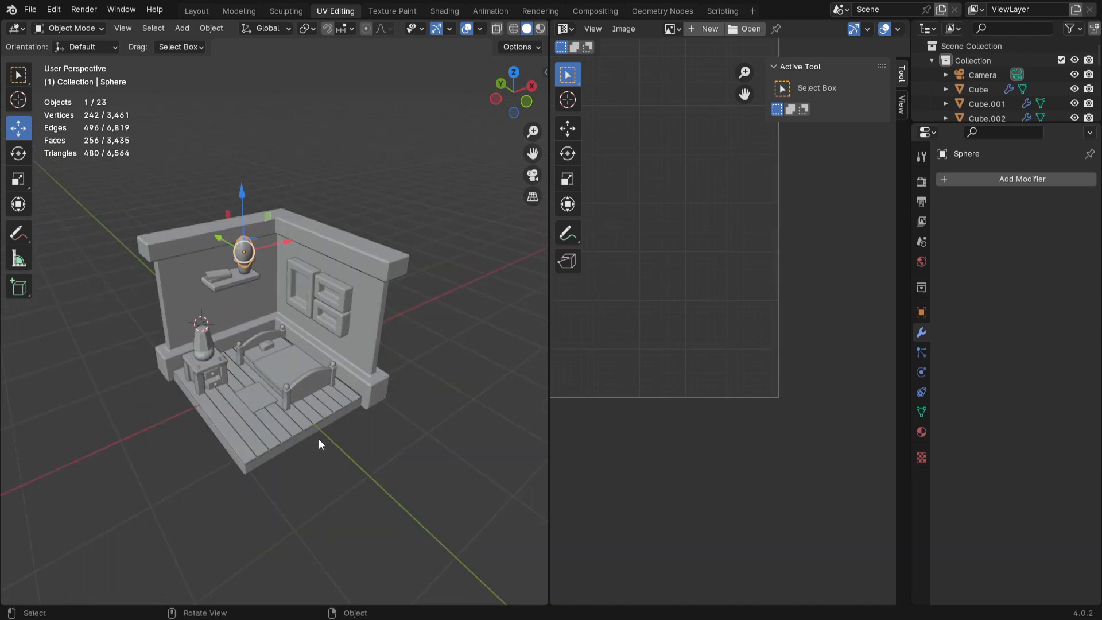
scroll(318, 438, "up", 3)
scroll(318, 439, "down", 3)
key("KP_Decimal")
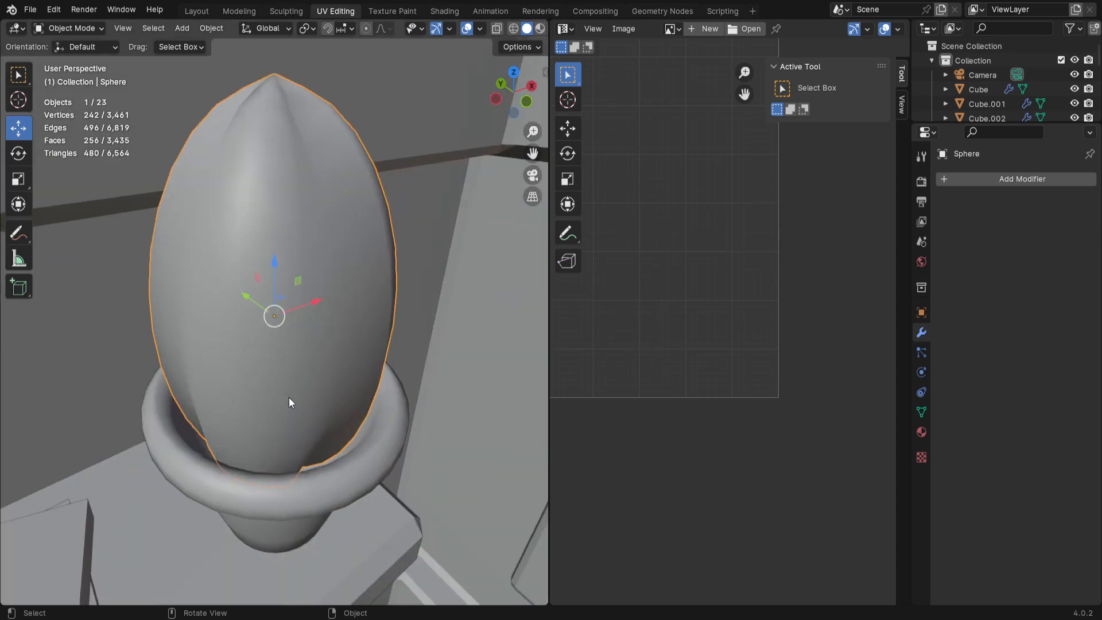
scroll(288, 397, "down", 8)
middle_click_drag(346, 453, 327, 406)
scroll(328, 438, "up", 3)
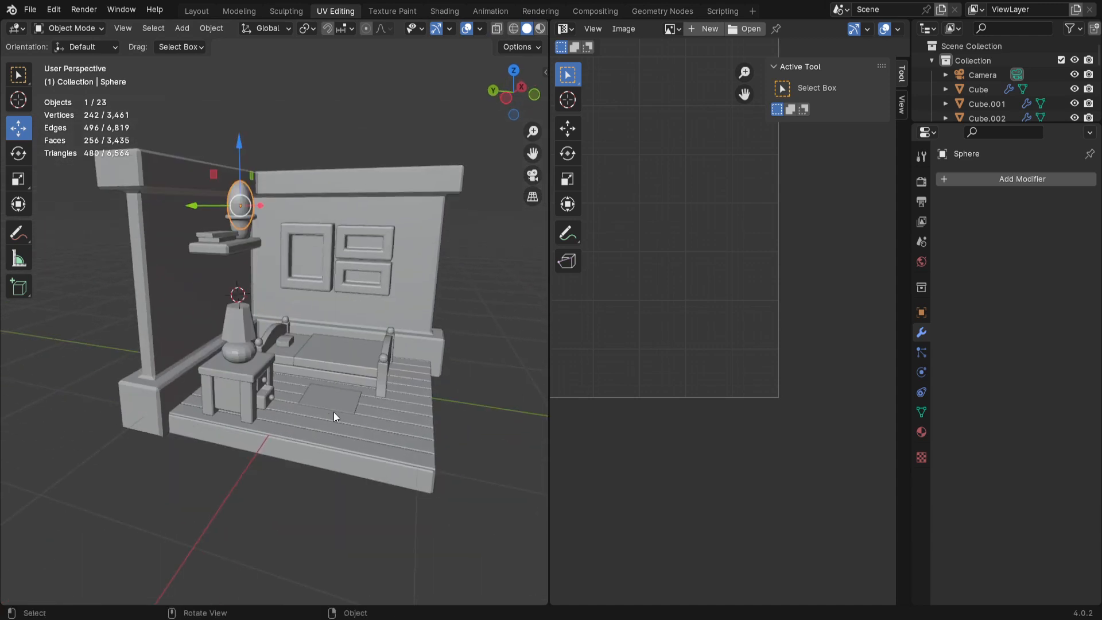
Step: Isolate the nightstand body in local view and open its mesh for editing, seen from below
left_click(224, 398)
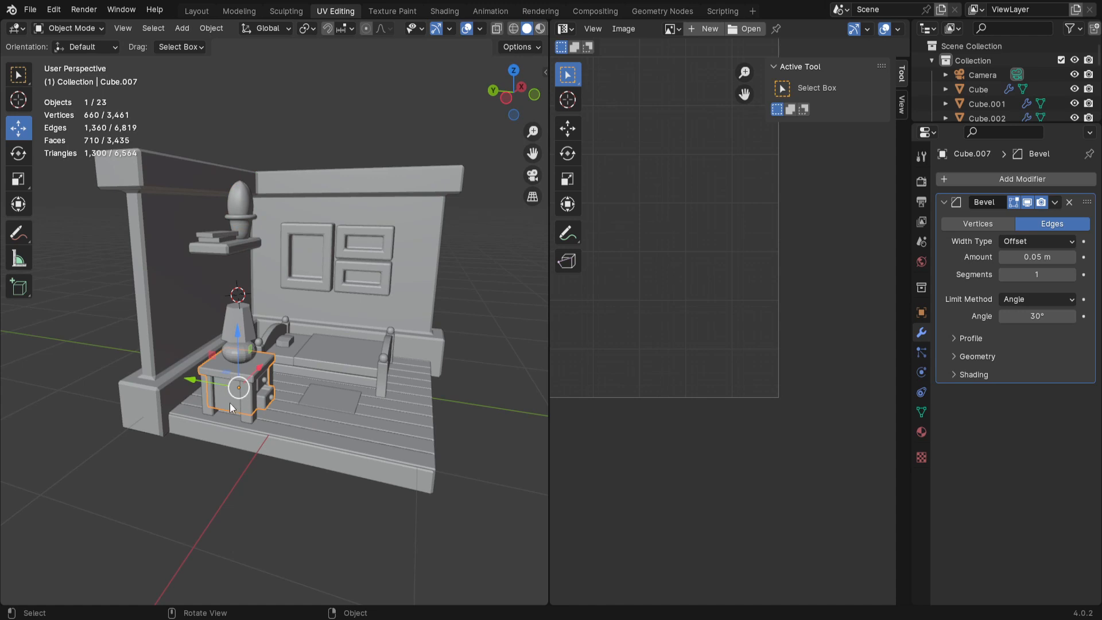
left_click(242, 325)
left_click(350, 258)
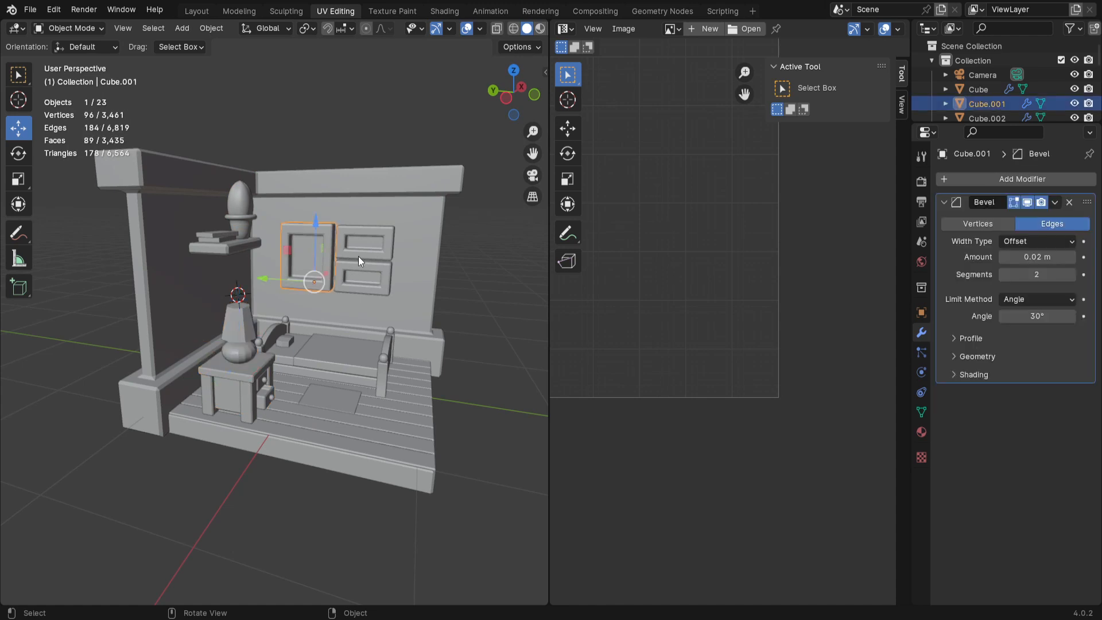
left_click(228, 404)
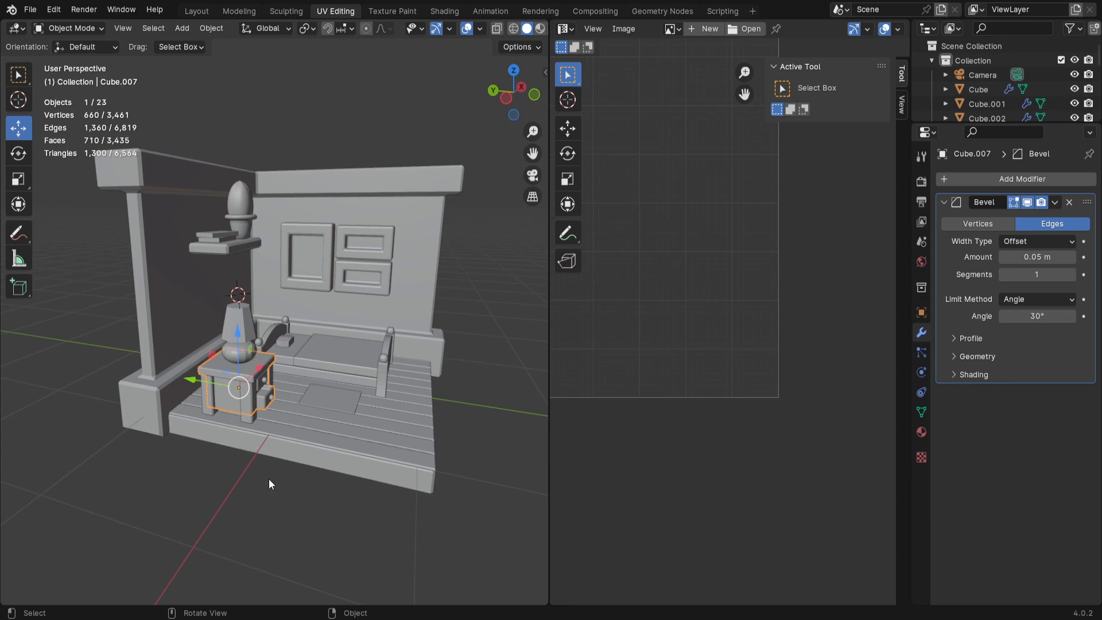
key("KP_Divide")
middle_click_drag(268, 479, 322, 408)
key("Tab")
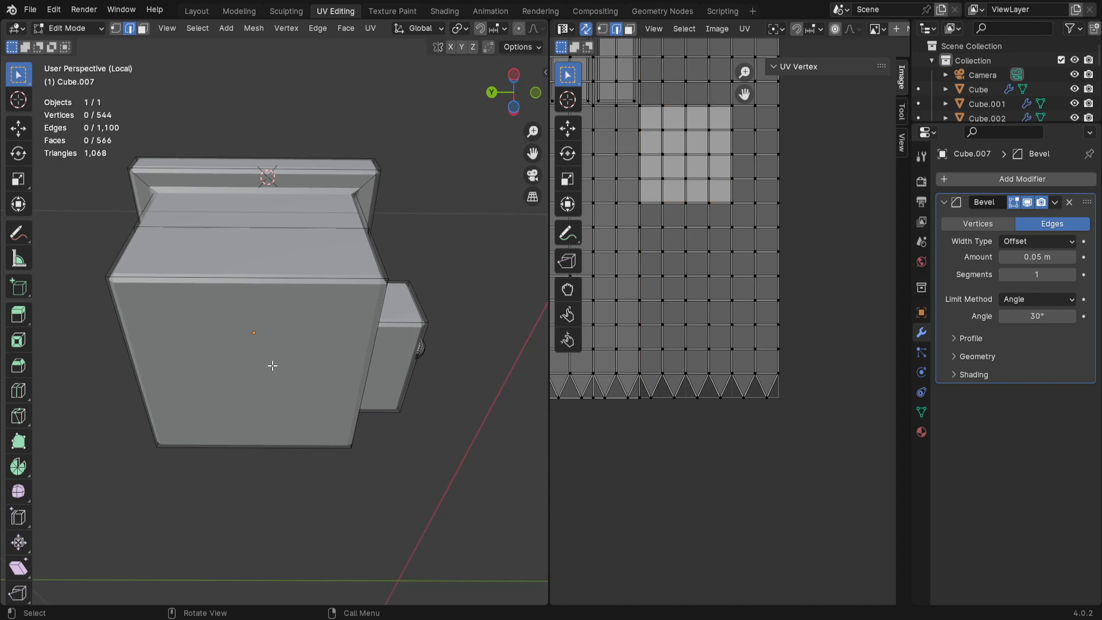
key("Tab")
key("Tab")
Step: Delete the large bottom face of the nightstand body and check the opening
key("3")
left_click(238, 358)
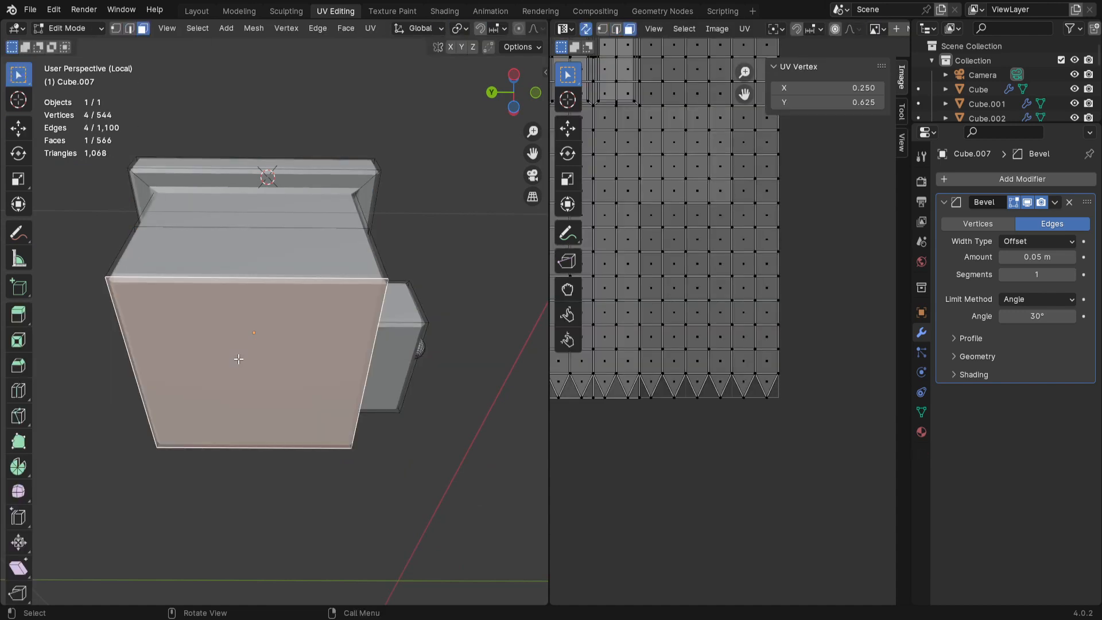
key("x")
left_click(238, 358)
middle_click_drag(239, 358, 277, 384)
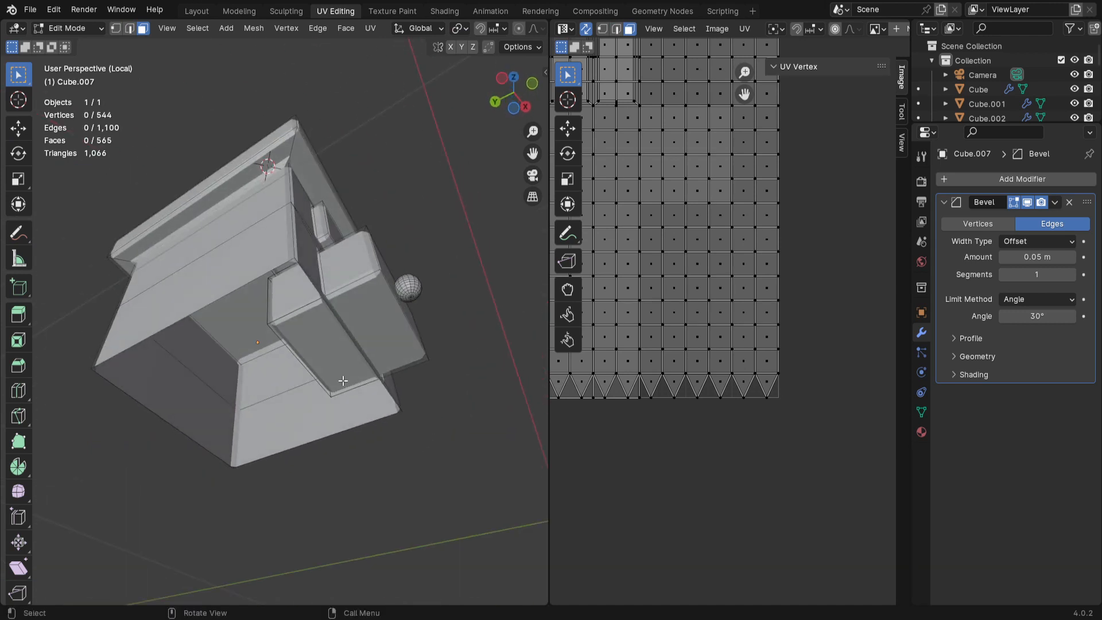
Step: Delete the hidden bottom faces of the nightstand's lower and upper drawers
left_click(373, 324)
middle_click_drag(374, 324, 295, 280)
key("x")
left_click(366, 378)
left_click(295, 274)
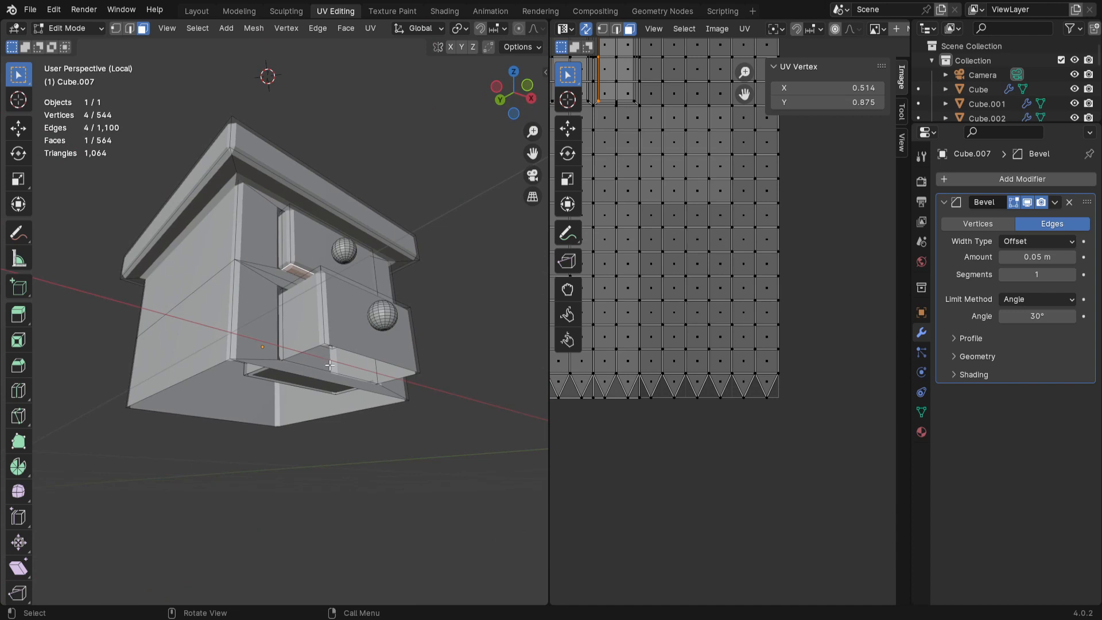
key("x")
left_click(329, 364)
middle_click_drag(329, 364, 353, 465)
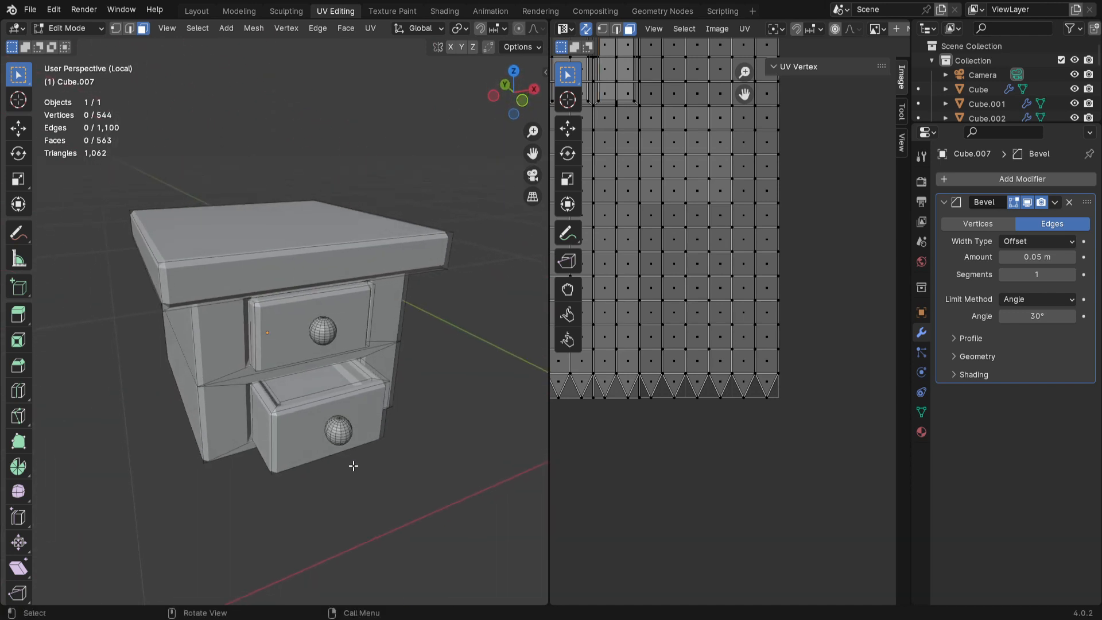
Step: Select all linked geometry of the open lower drawer and hide the rest of the nightstand mesh
key("2")
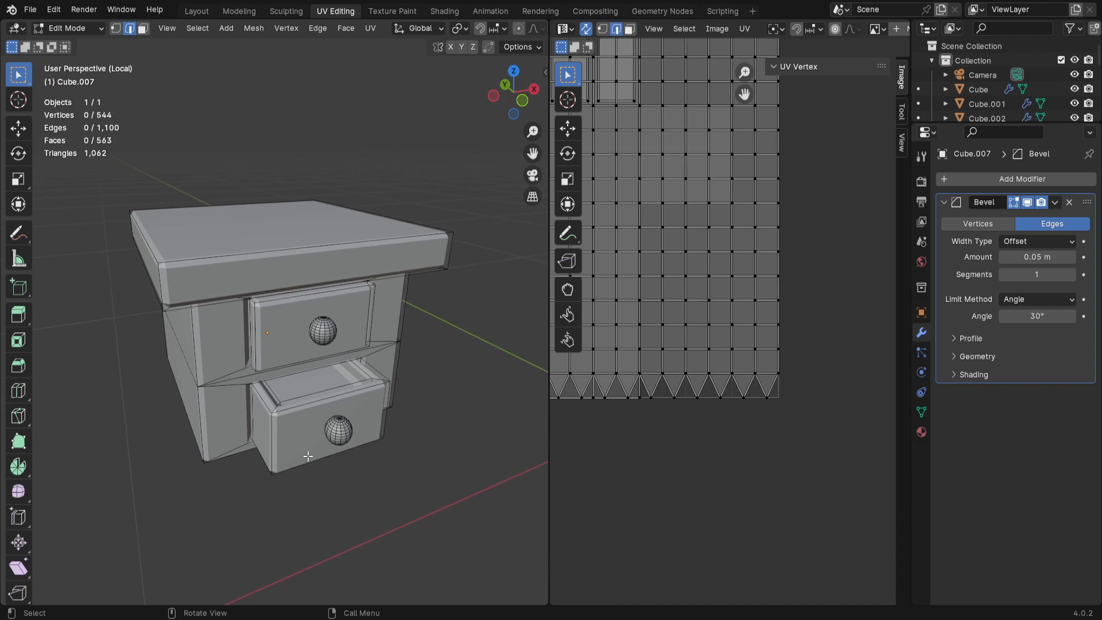
left_click(275, 441, "alt")
left_click(383, 415, "alt+shift")
middle_click_drag(384, 416, 459, 390)
key("Tab")
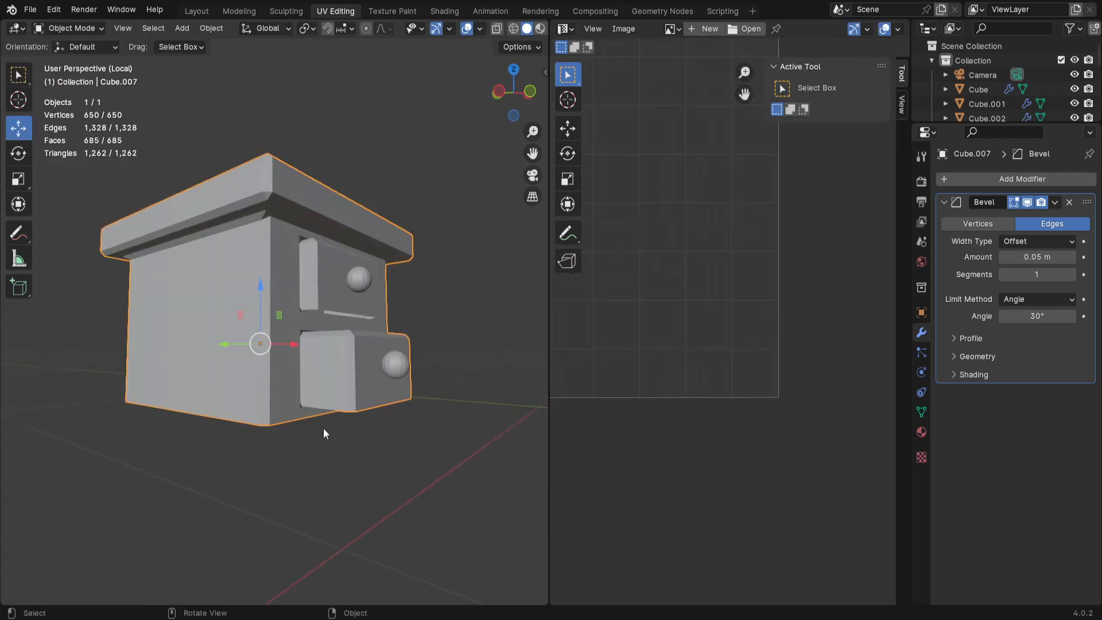
key("Tab")
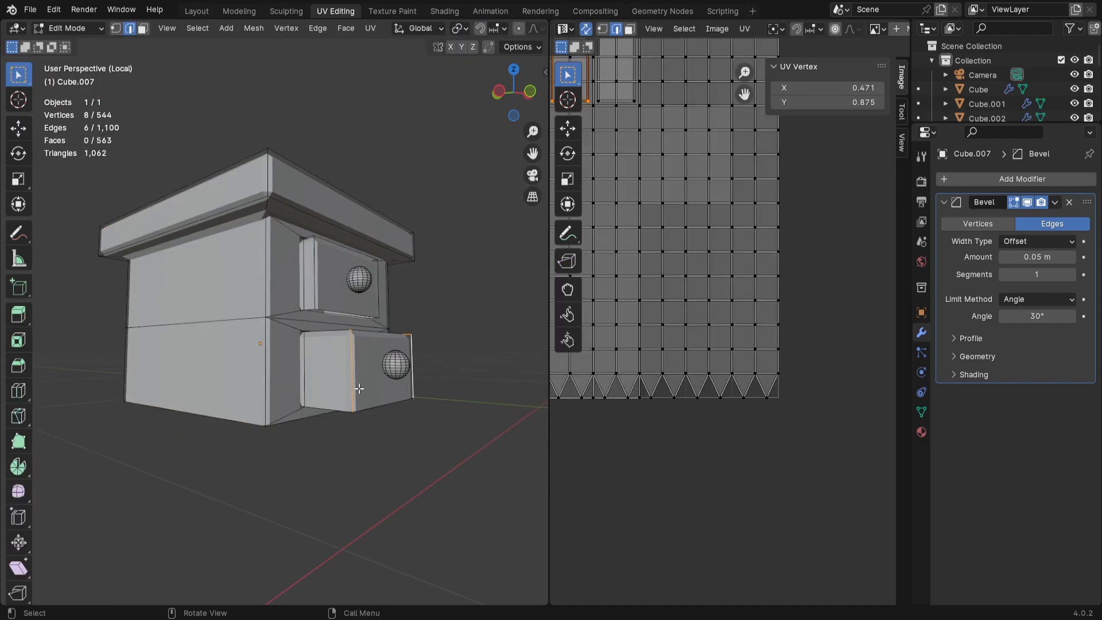
key("ctrl+l")
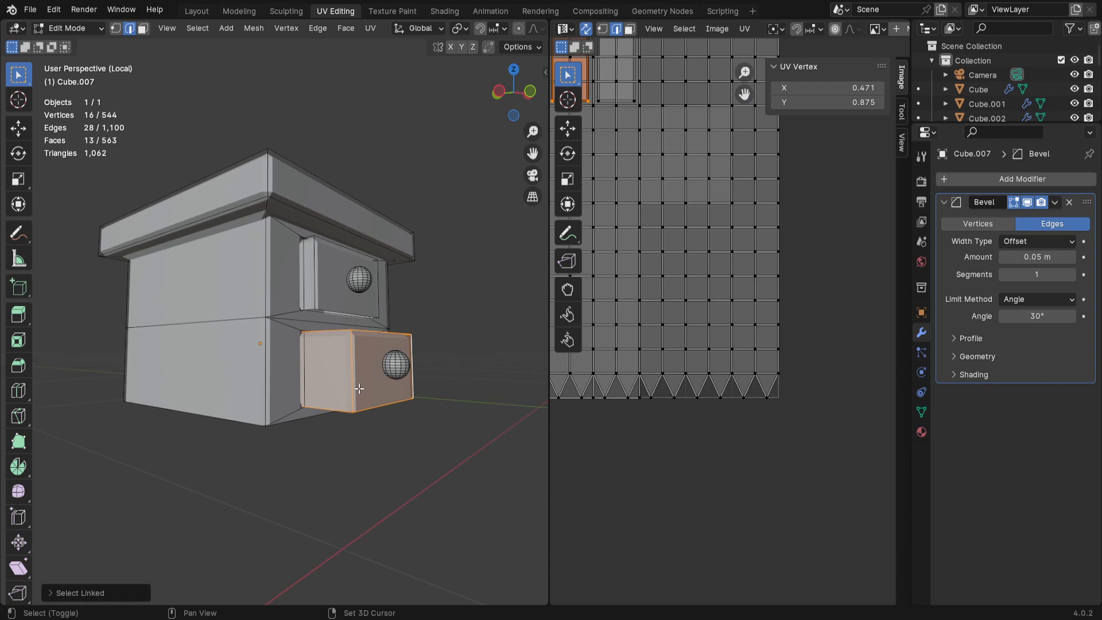
key("shift+h")
middle_click_drag(359, 388, 361, 477)
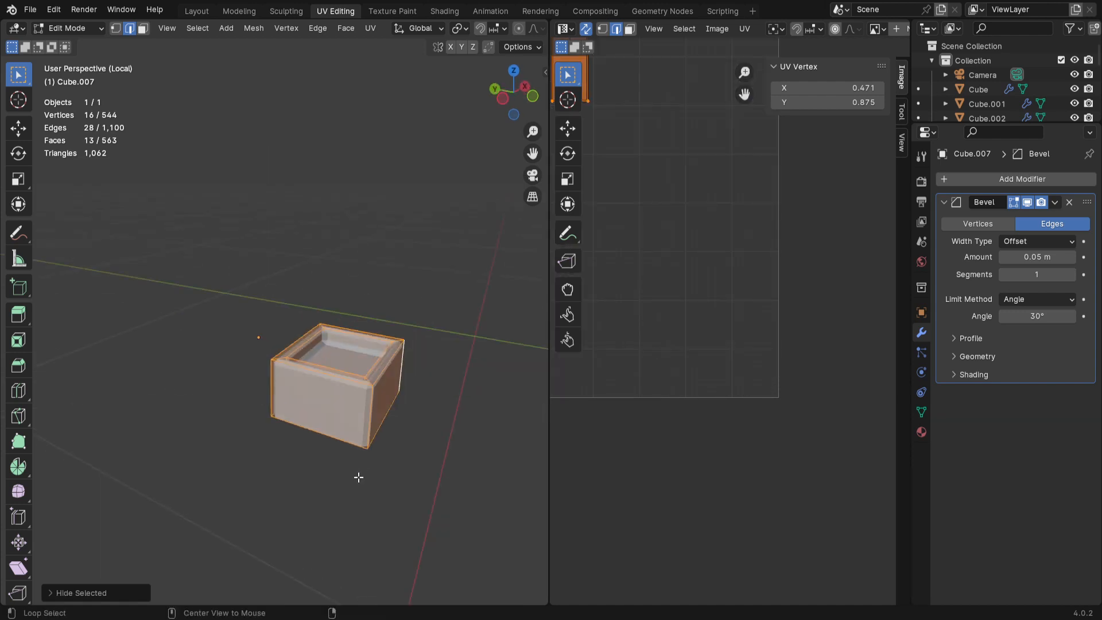
Step: Mark the four vertical corner edge loops of the isolated drawer as UV seams
key("alt+a")
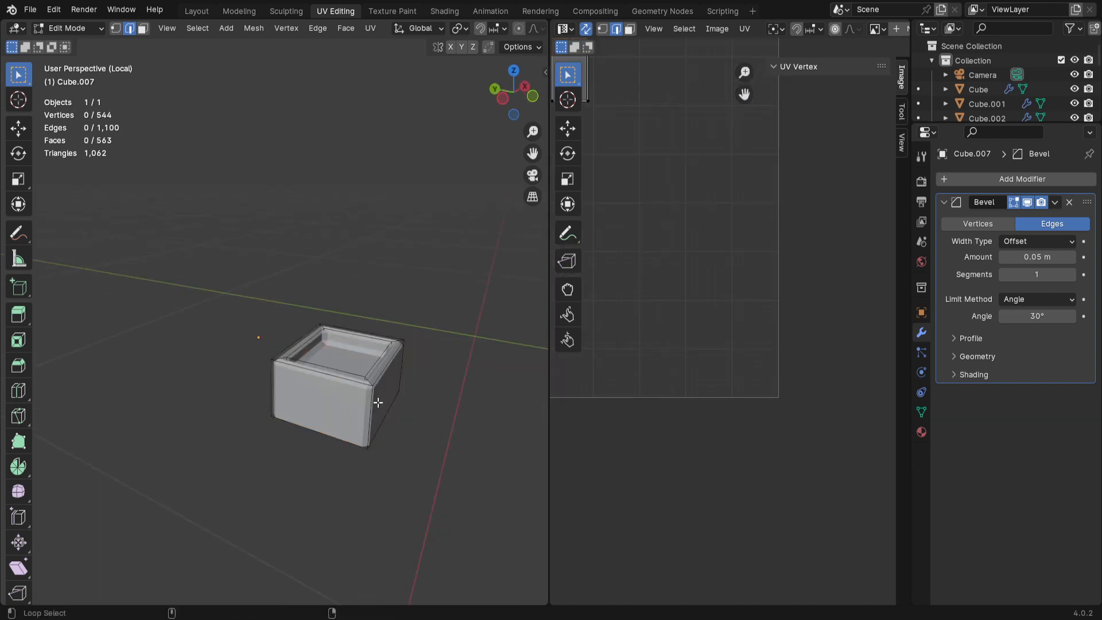
left_click(372, 411, "alt")
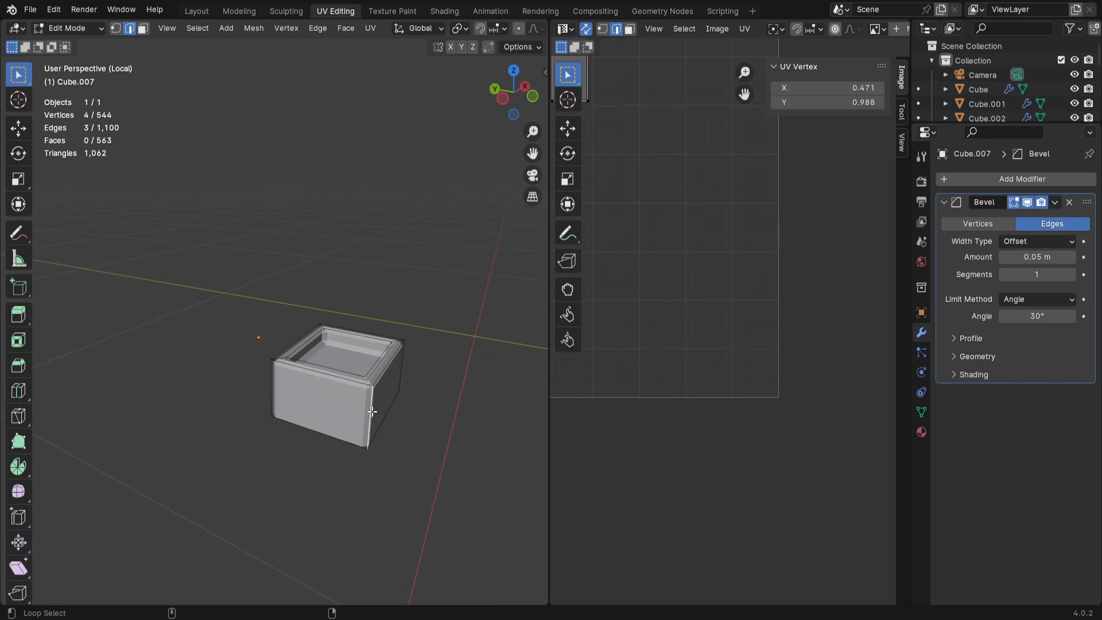
left_click(271, 385, "alt+shift")
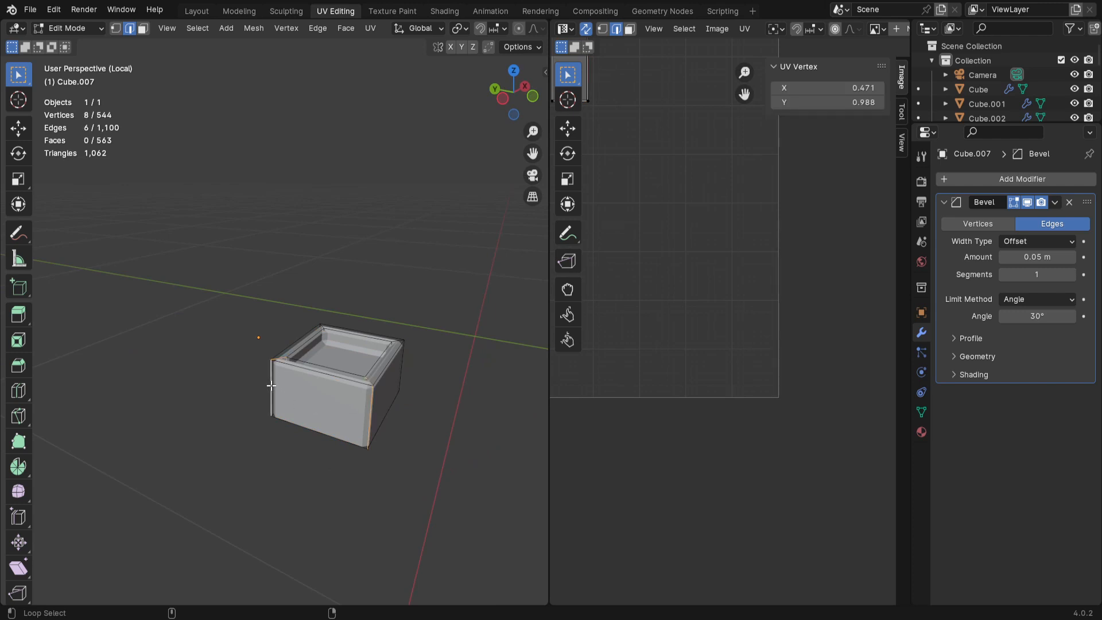
left_click(402, 358, "alt+shift")
middle_click_drag(267, 414, 291, 373)
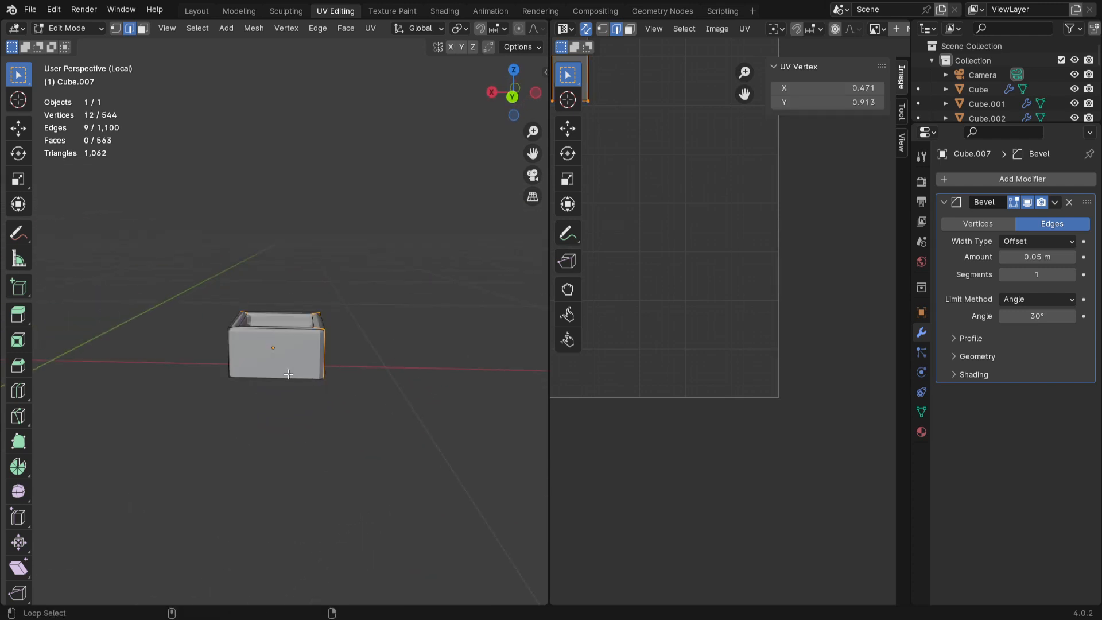
left_click(230, 356, "alt+shift")
key("ctrl+e")
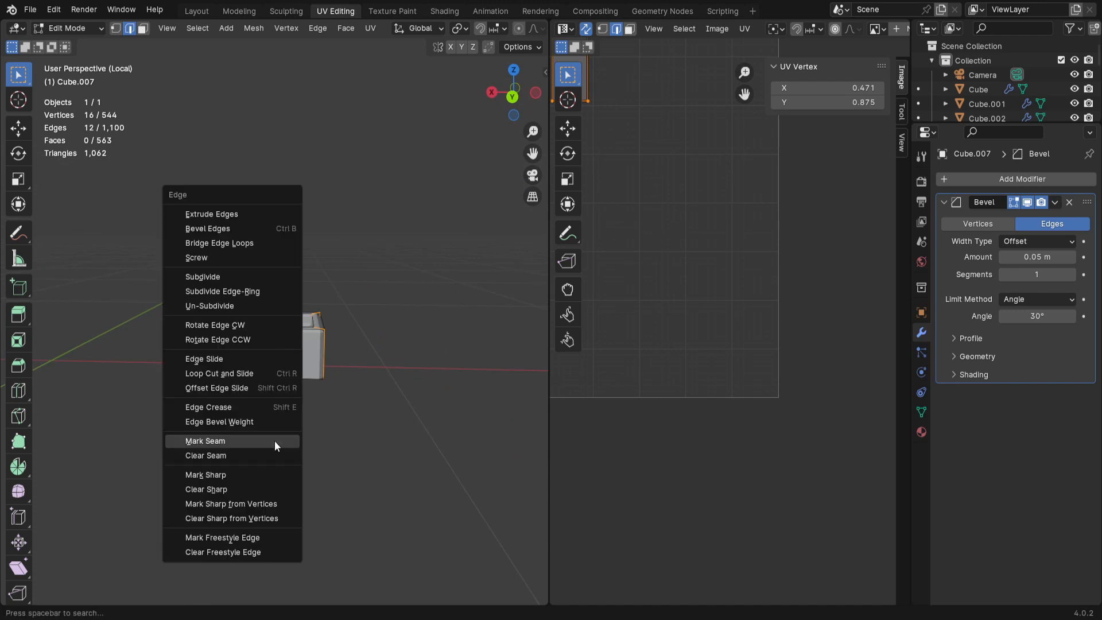
left_click(275, 439)
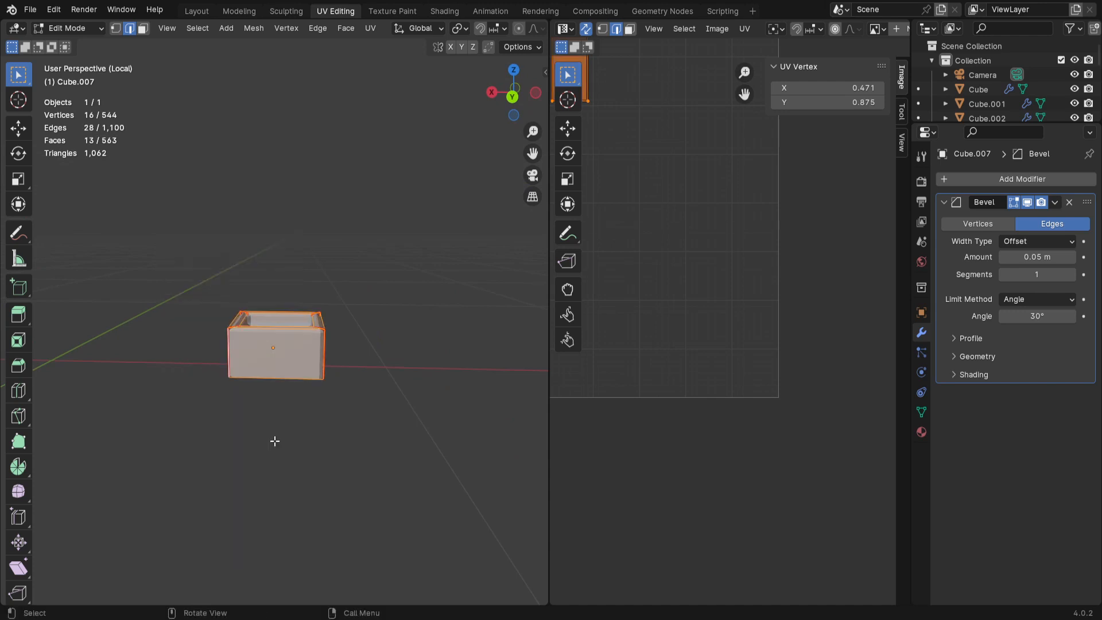
Step: Unwrap the isolated drawer along its seams and check the resulting UV layout
key("u")
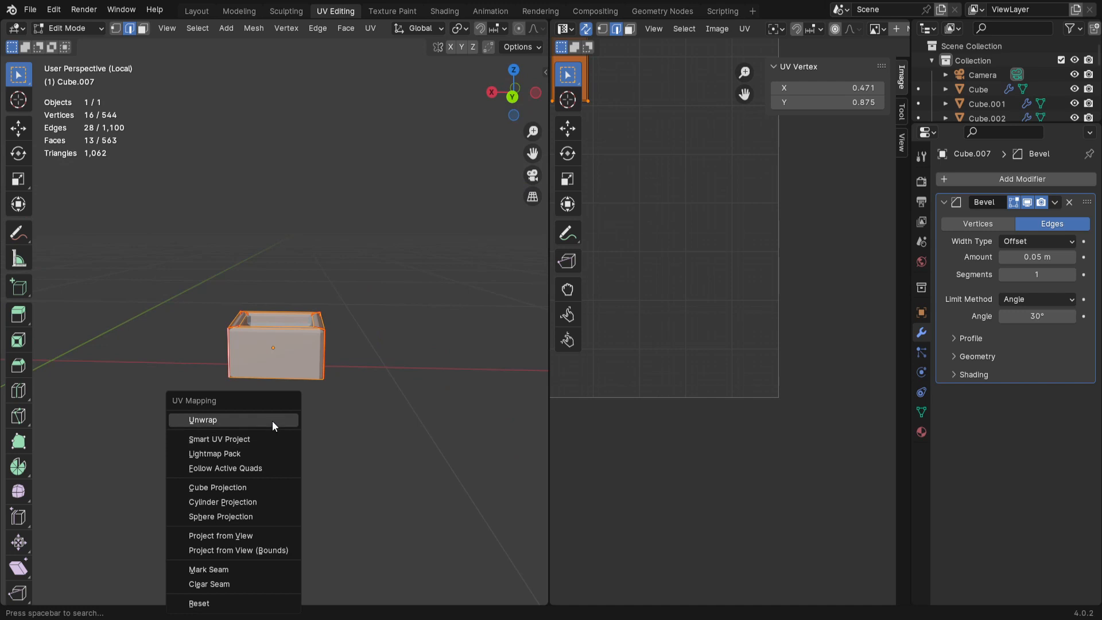
left_click(272, 421)
scroll(634, 351, "down", 5)
middle_click_drag(356, 396, 252, 477)
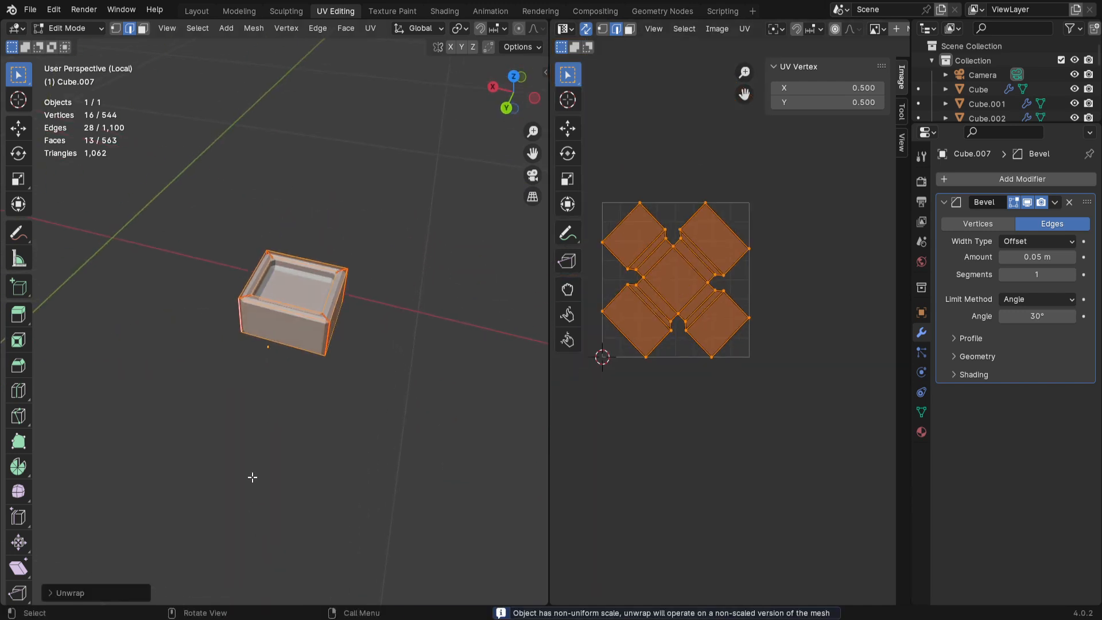
key("ctrl+z")
key("ctrl+shift+z")
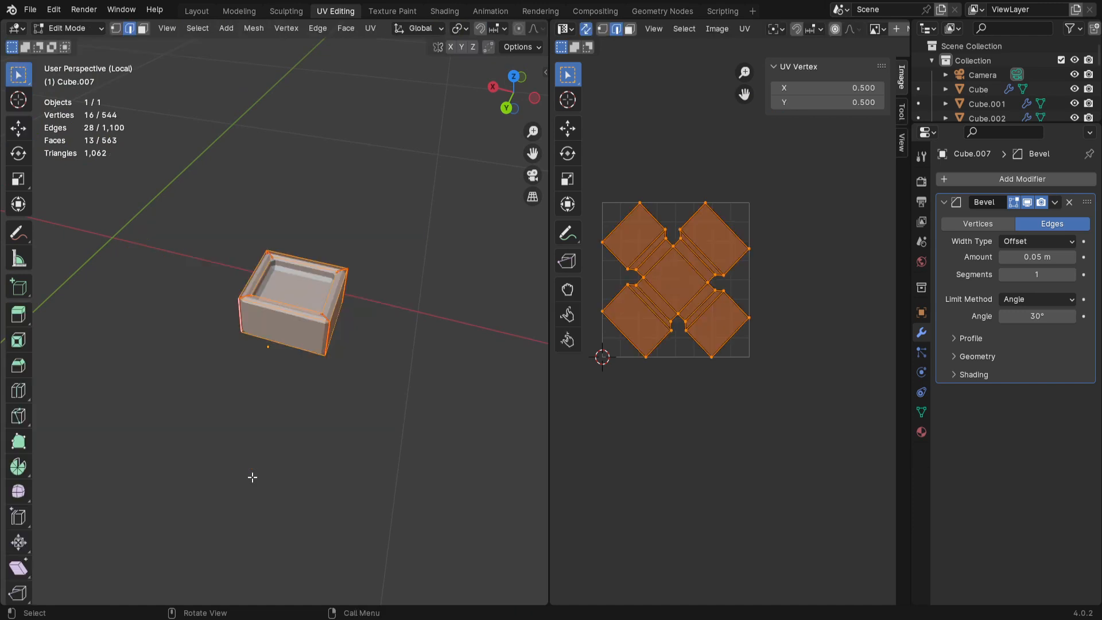
key("ctrl+z")
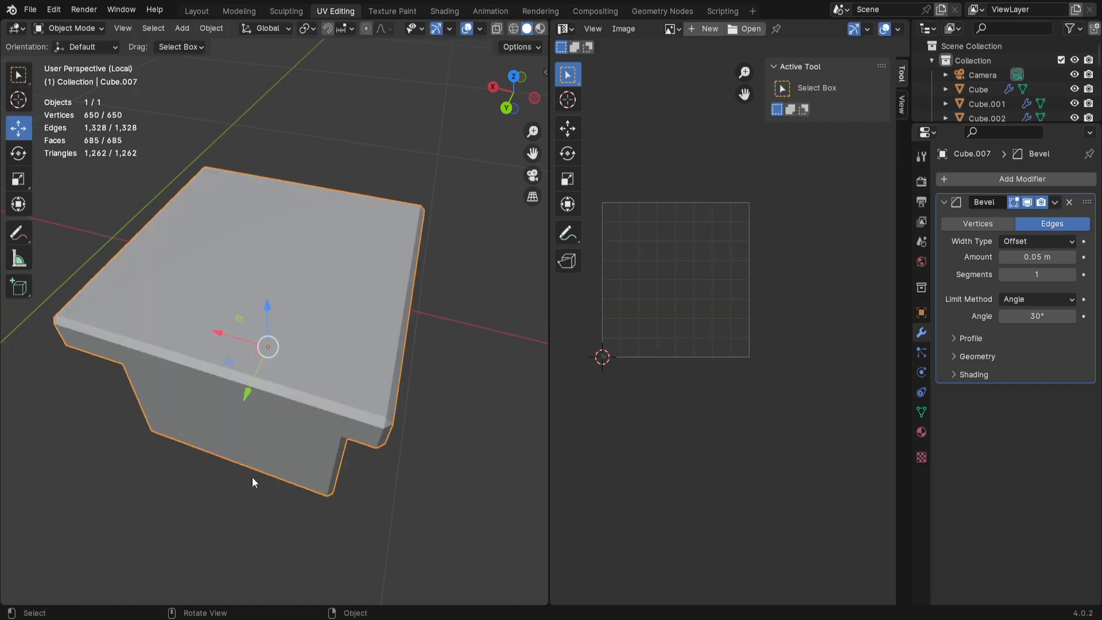
key("ctrl+shift+z")
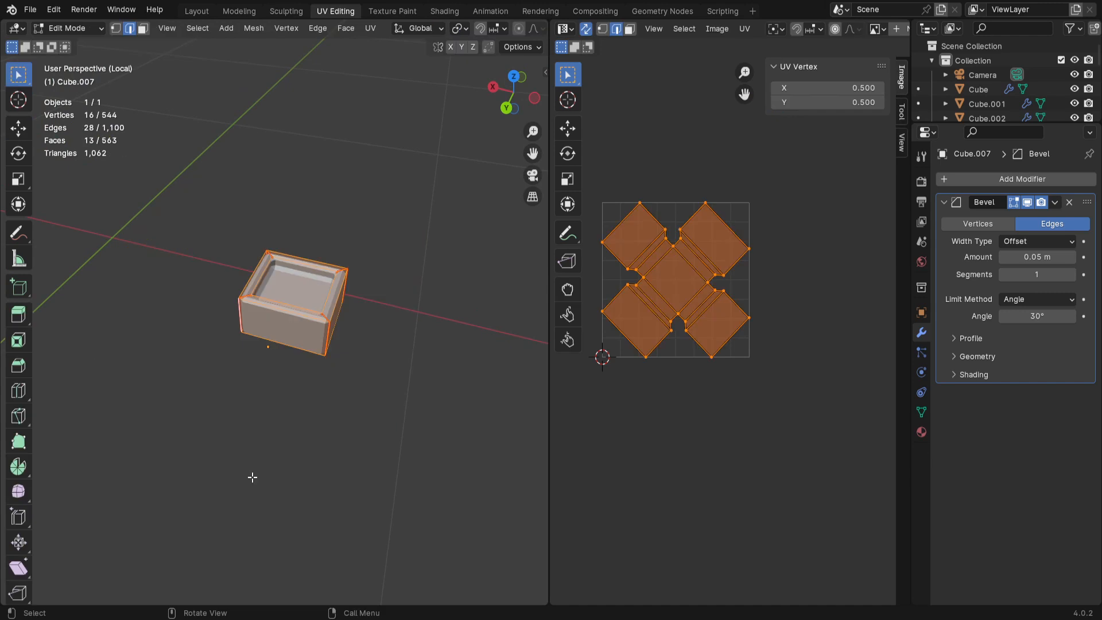
Step: Reveal the hidden nightstand geometry and return to the full scene in Object Mode
key("alt+h")
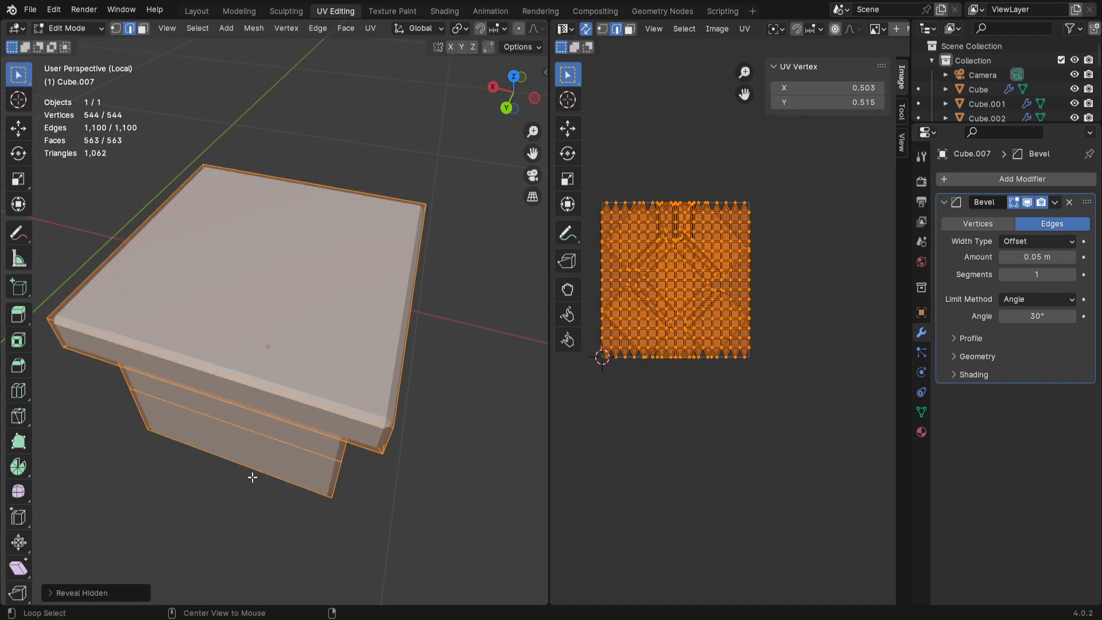
middle_click_drag(252, 477, 273, 504)
scroll(273, 504, "up", 2)
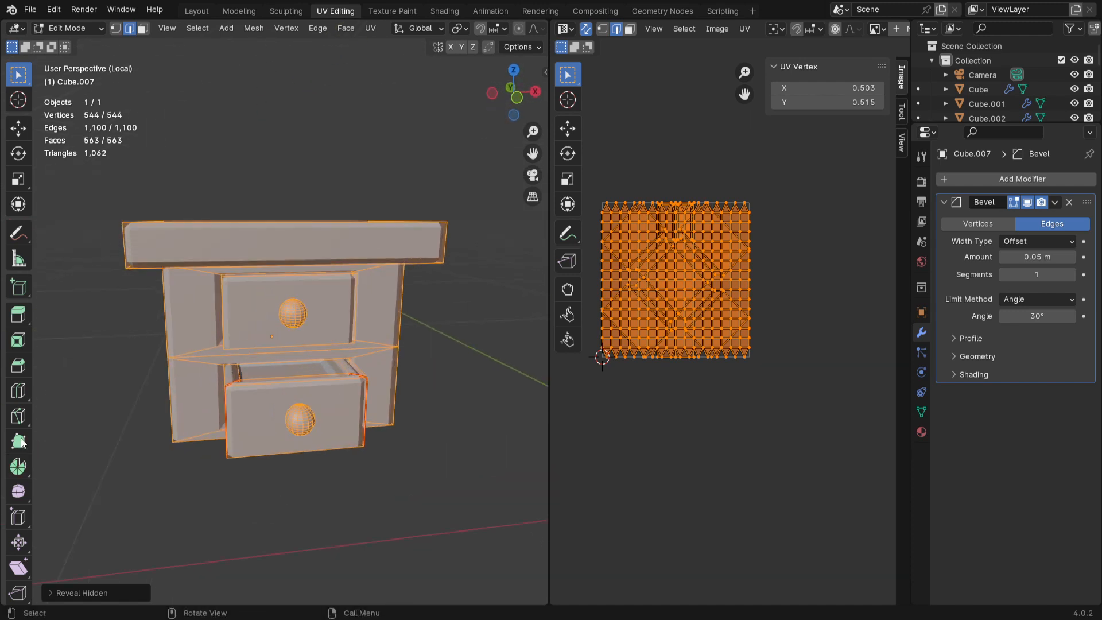
middle_click_drag(95, 483, 256, 499)
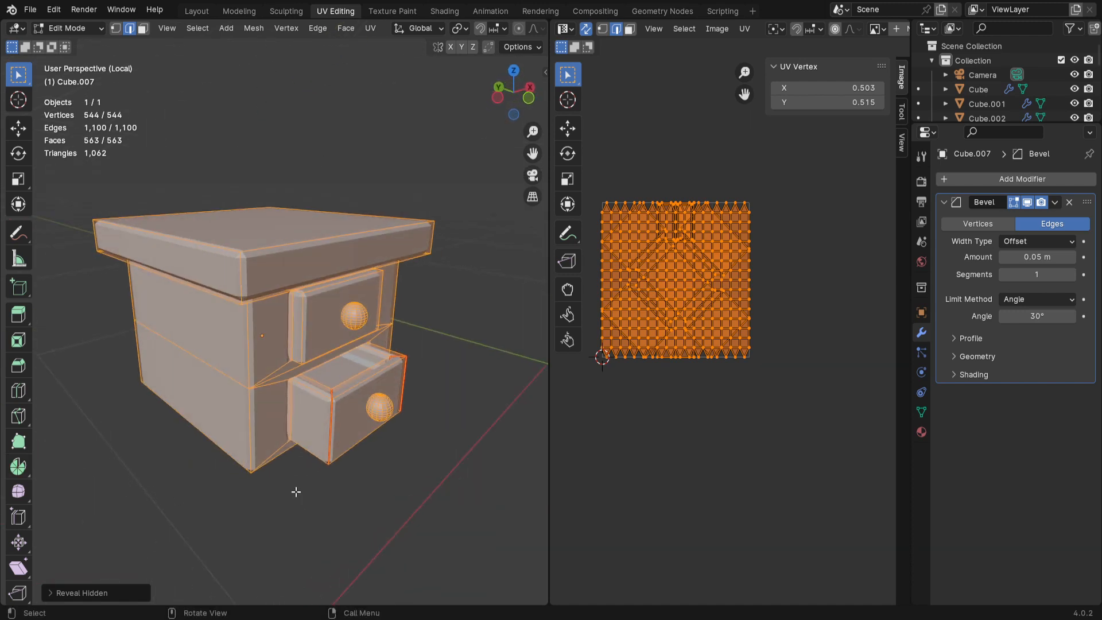
left_click(341, 479)
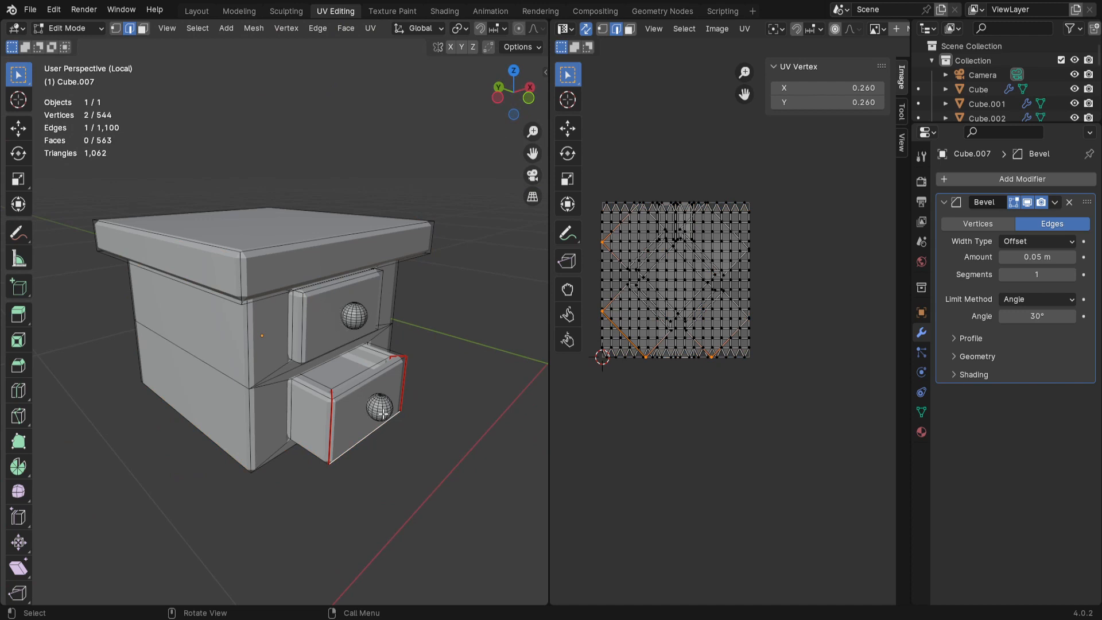
scroll(379, 462, "down", 3)
middle_click_drag(379, 462, 356, 398)
key("Tab")
key("KP_Divide")
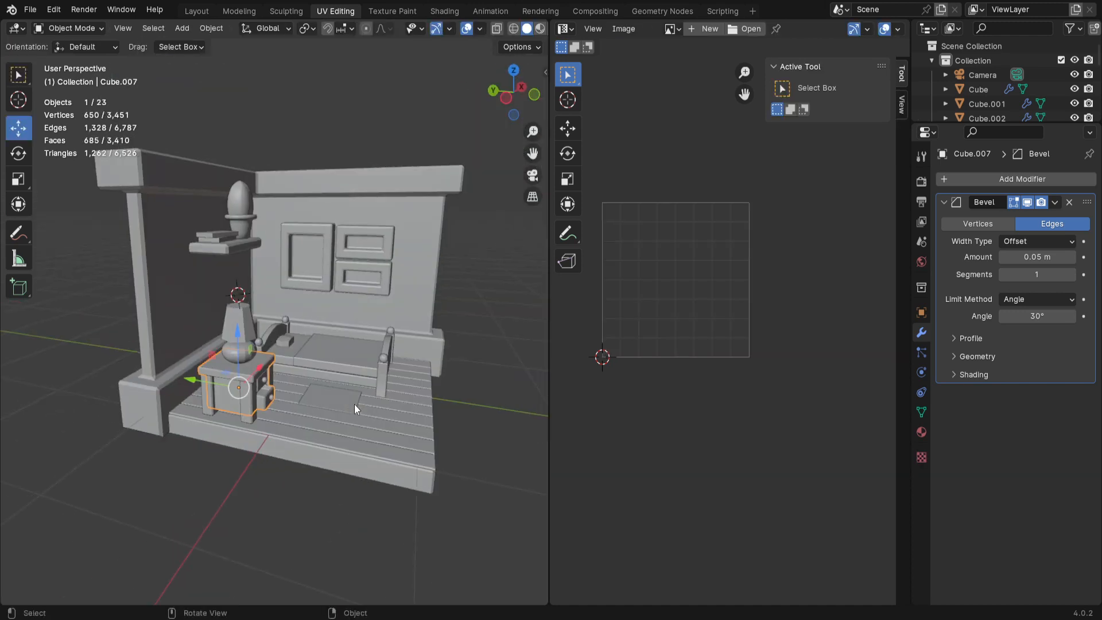
Step: Isolate the nightstand's mirrored legs in local view and open their mesh for editing
scroll(376, 507, "up", 5)
middle_click_drag(368, 528, 235, 506)
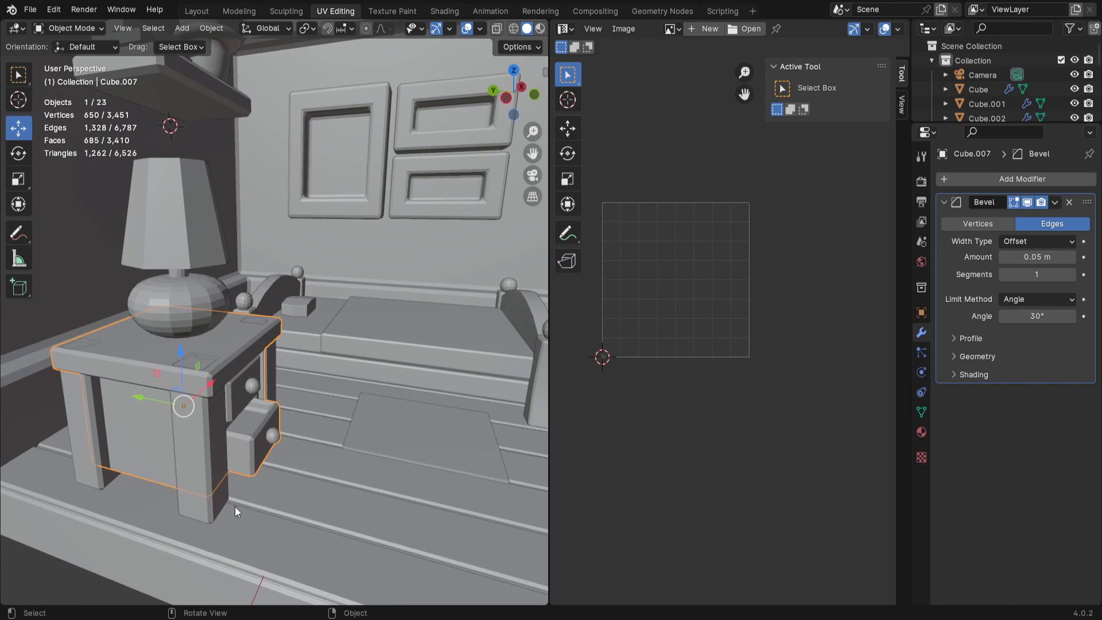
left_click(211, 507)
key("KP_Divide")
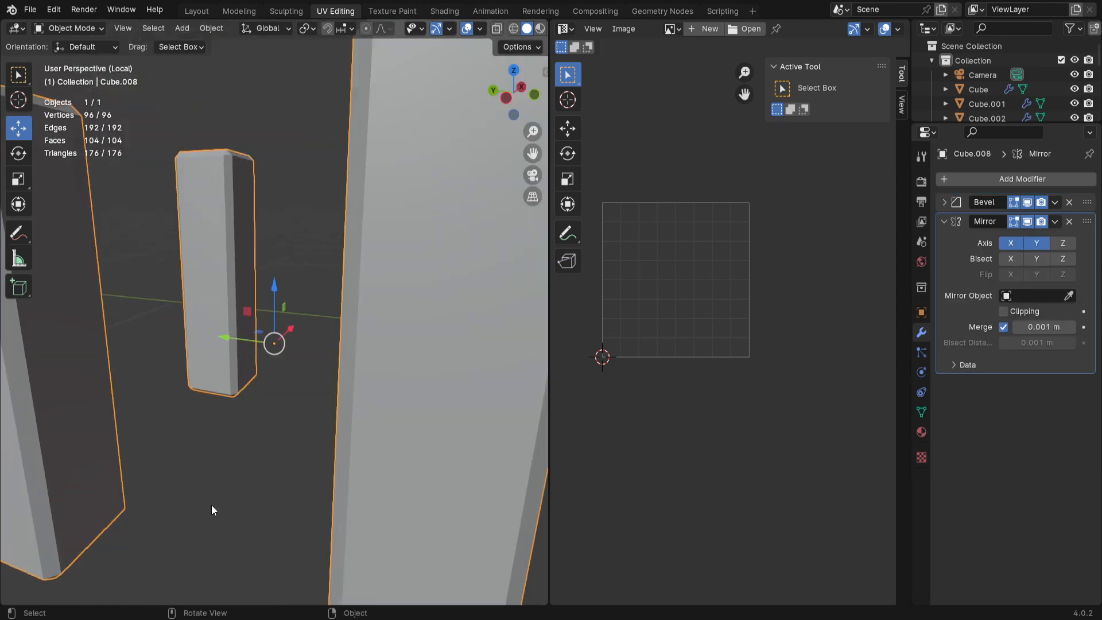
scroll(215, 507, "down", 5)
key("Tab")
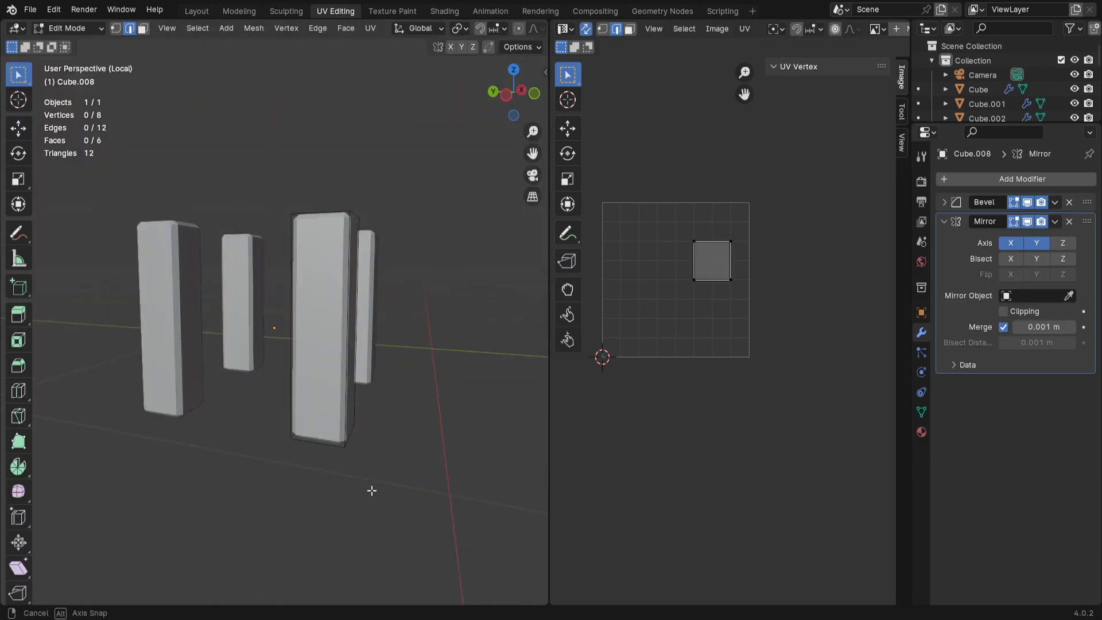
Step: Delete the bottom face of the original nightstand leg in face select mode
middle_click_drag(372, 489, 361, 407)
left_click(329, 313)
key("3")
left_click(331, 320)
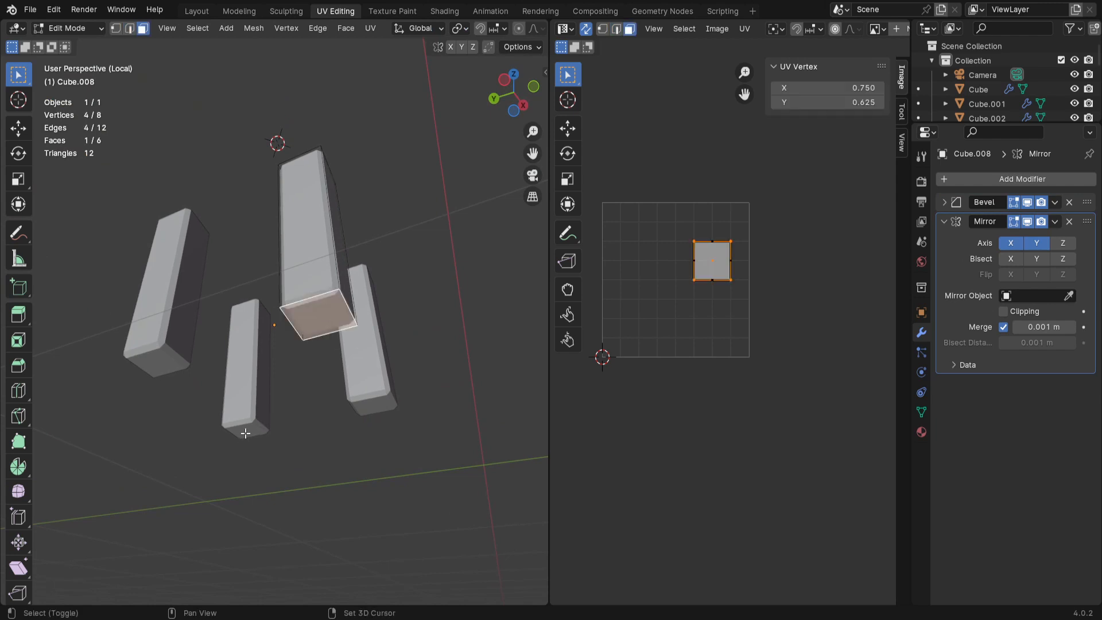
key("x")
left_click(325, 311)
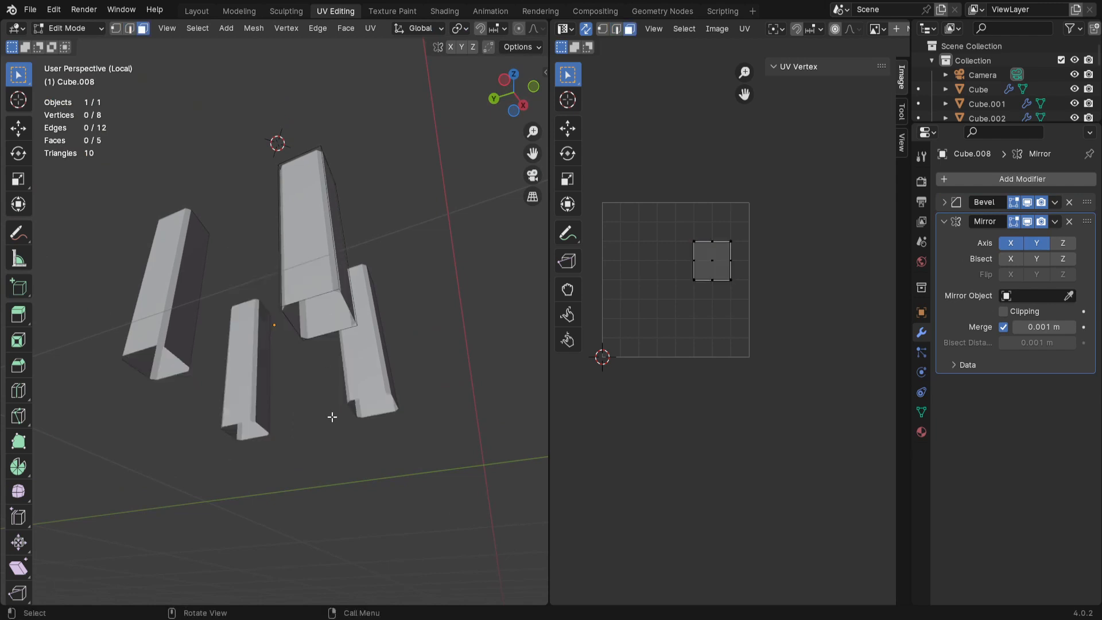
Step: Mark the four vertical edges of the nightstand leg as UV seams
middle_click_drag(315, 395, 308, 453)
key("2")
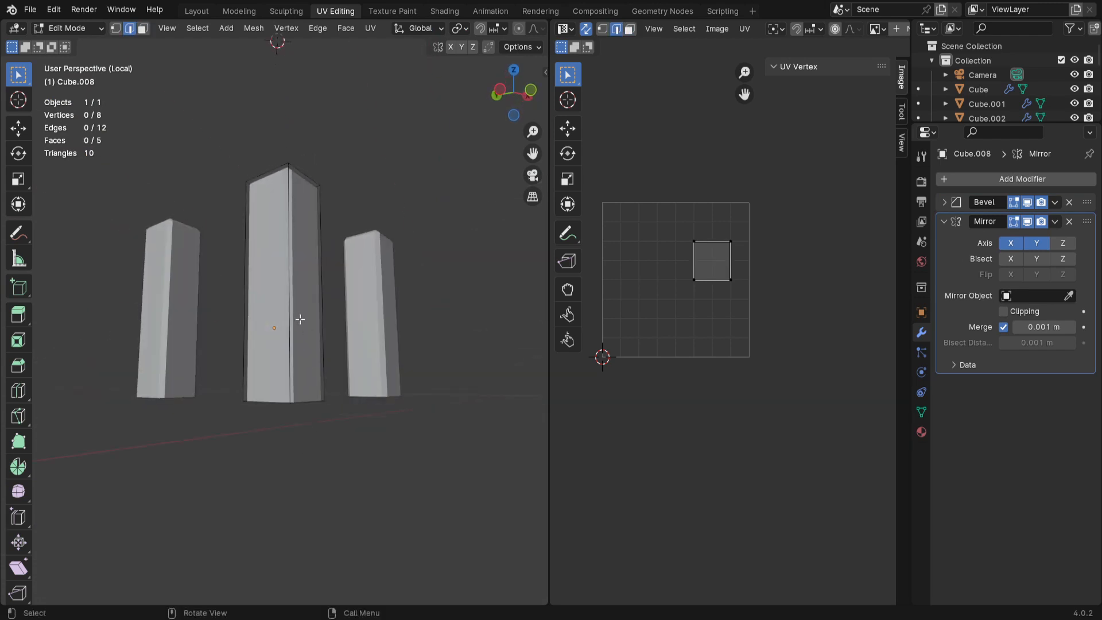
left_click(289, 310, "alt")
left_click(247, 324, "alt+shift")
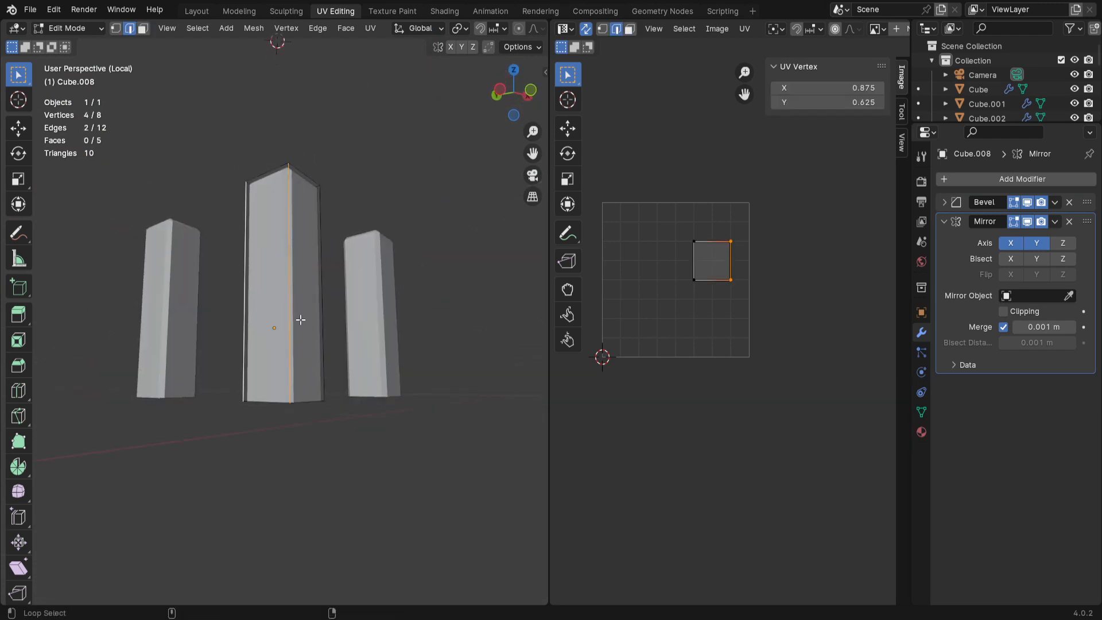
left_click(321, 319, "alt+shift")
middle_click_drag(321, 319, 376, 441)
left_click(353, 294, "alt+shift")
key("ctrl+e")
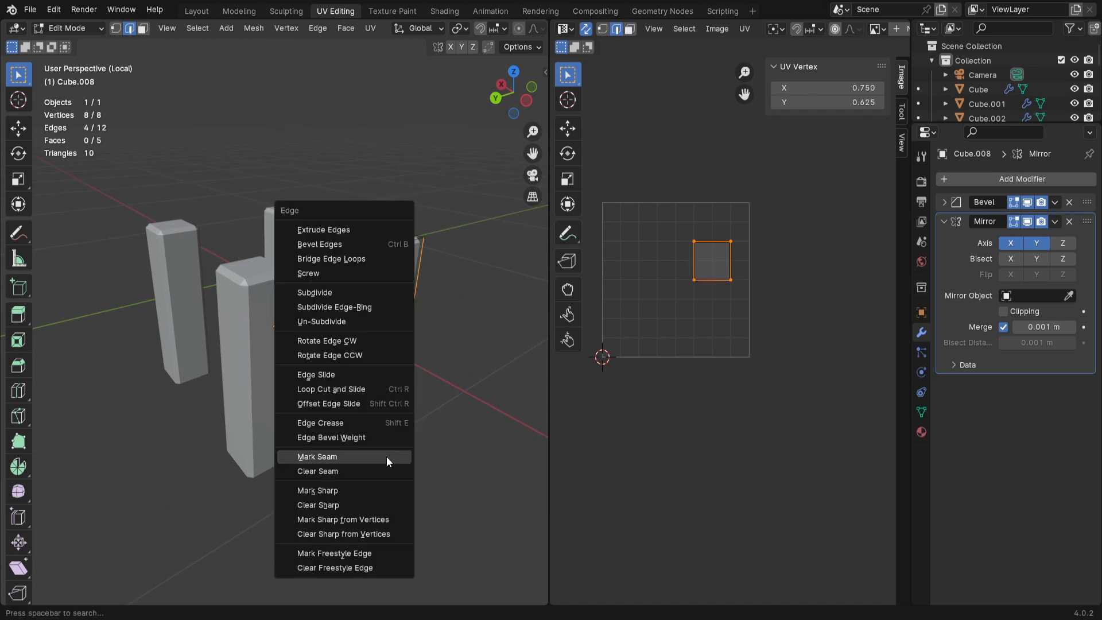
left_click(387, 456)
Step: Select the whole leg mesh and unwrap it along its seams
key("a")
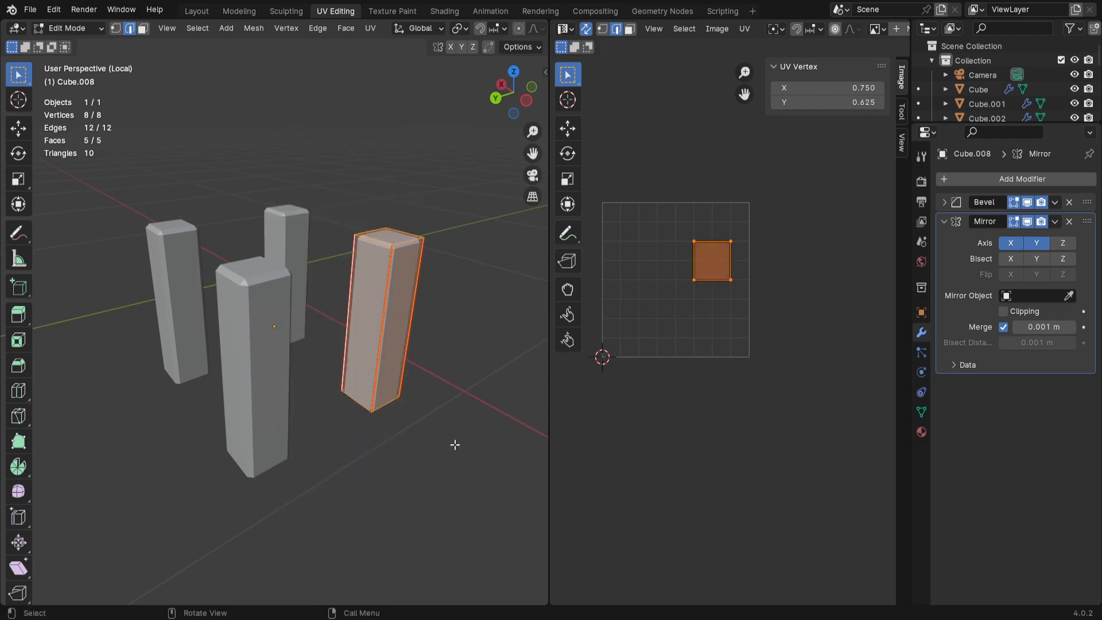
key("u")
left_click(418, 439)
key("u")
left_click(437, 287)
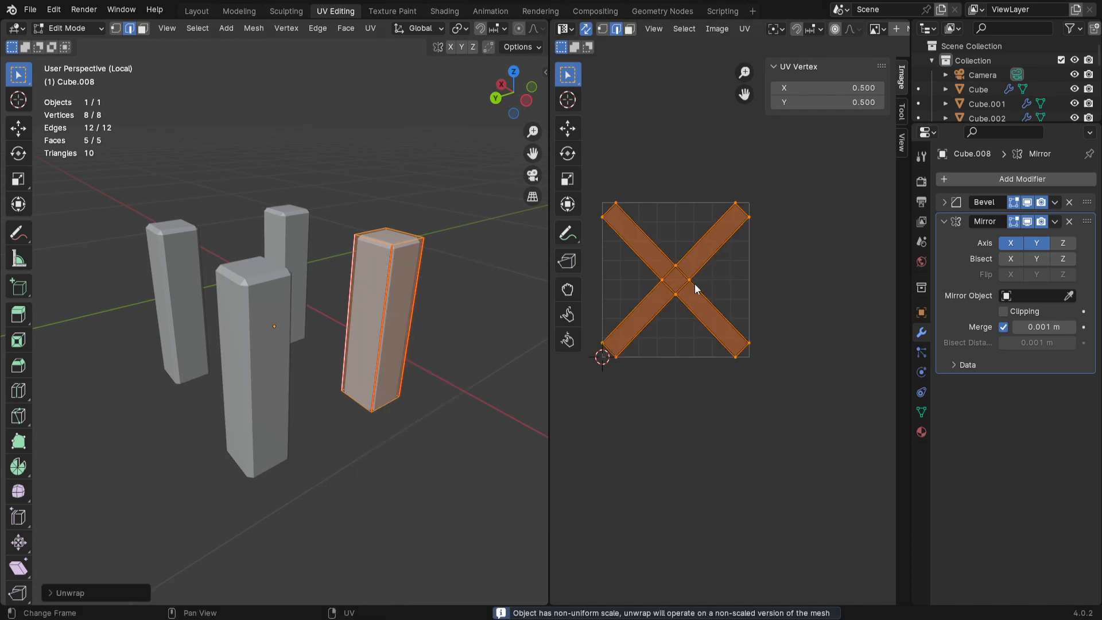
Step: Leave mesh editing and try to apply the scale of the nightstand legs
key("Tab")
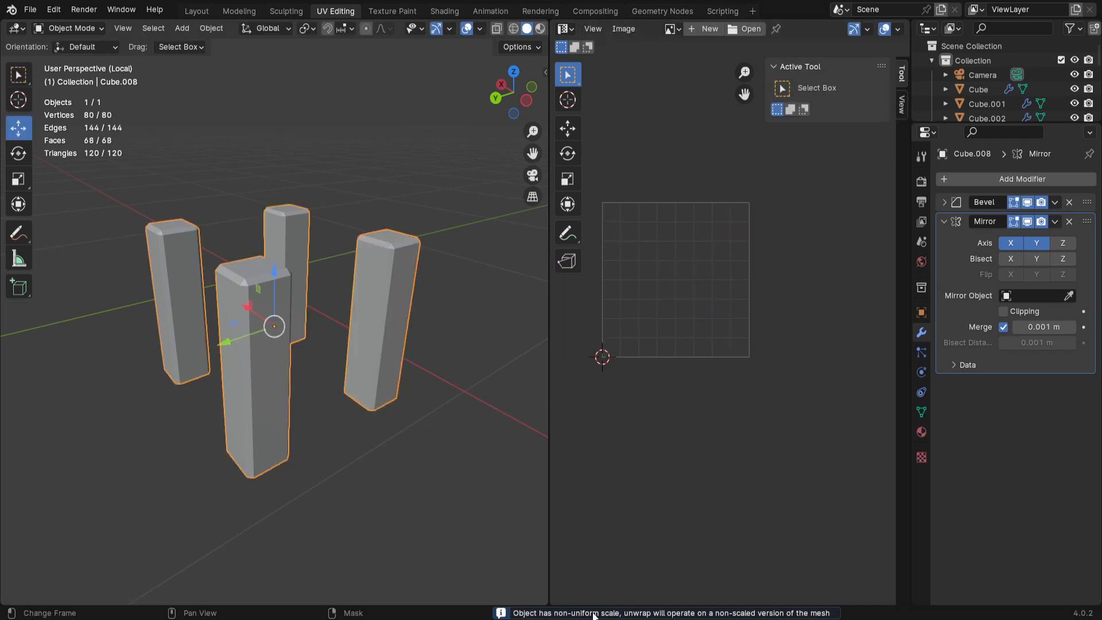
right_click(387, 321)
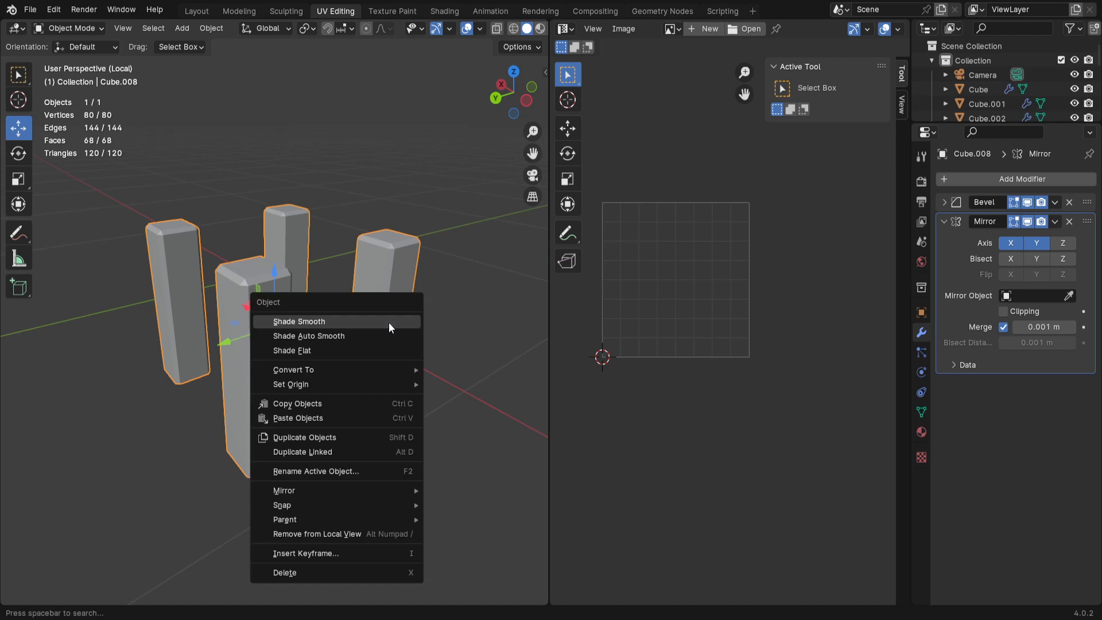
left_click(494, 315)
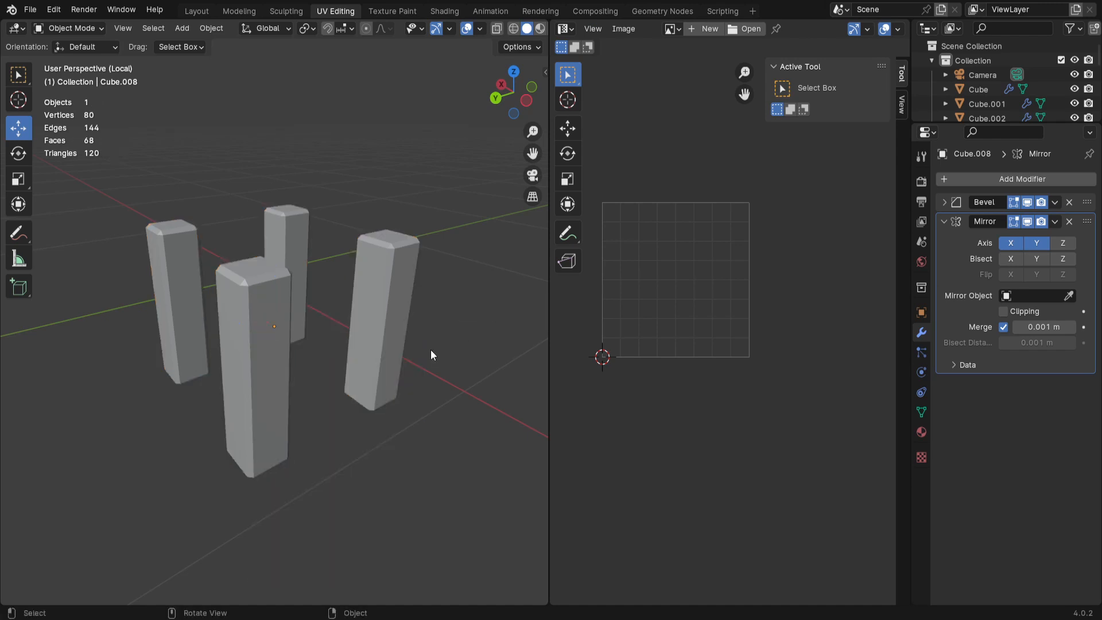
left_click(373, 324)
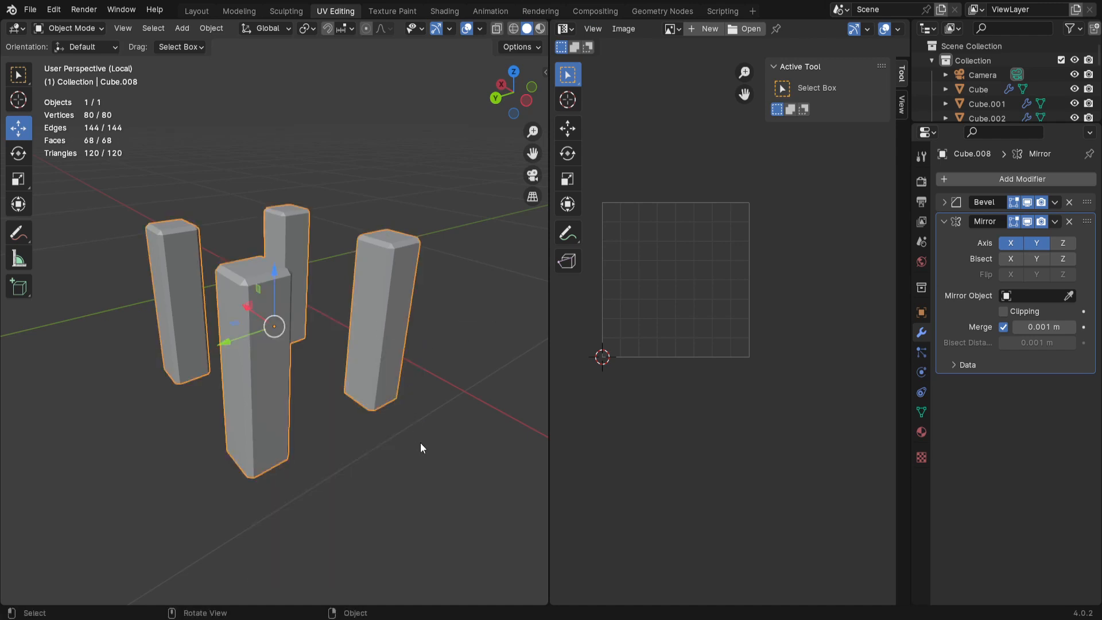
key("ctrl+a")
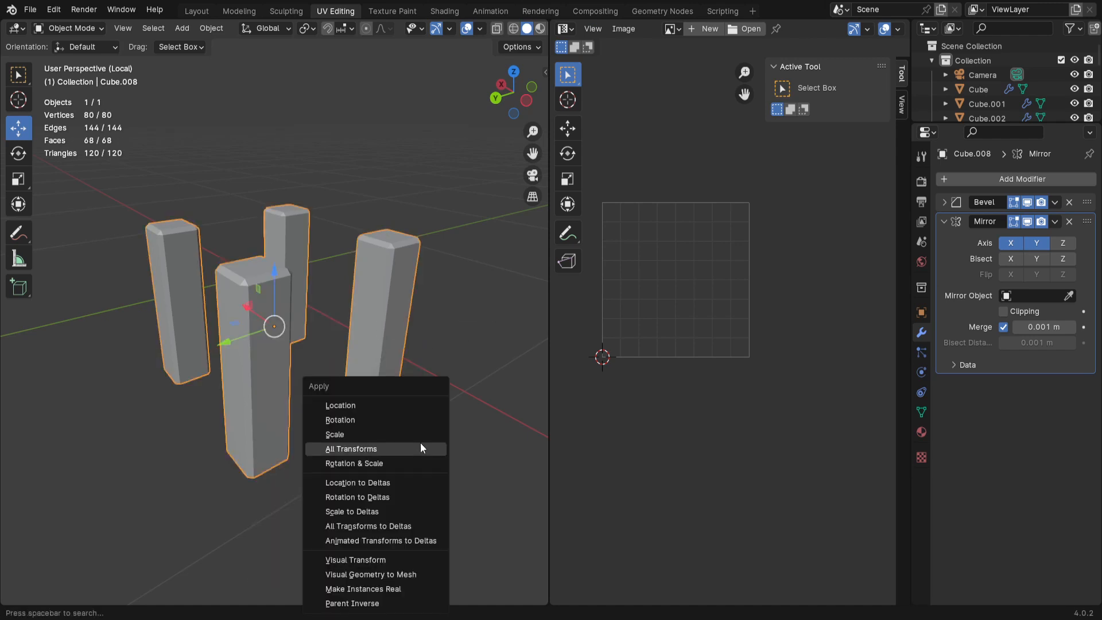
left_click(350, 436)
Step: Try applying the location of the mirrored nightstand legs and undo it
scroll(225, 479, "down", 3)
middle_click_drag(225, 480, 257, 362)
scroll(280, 328, "down", 3)
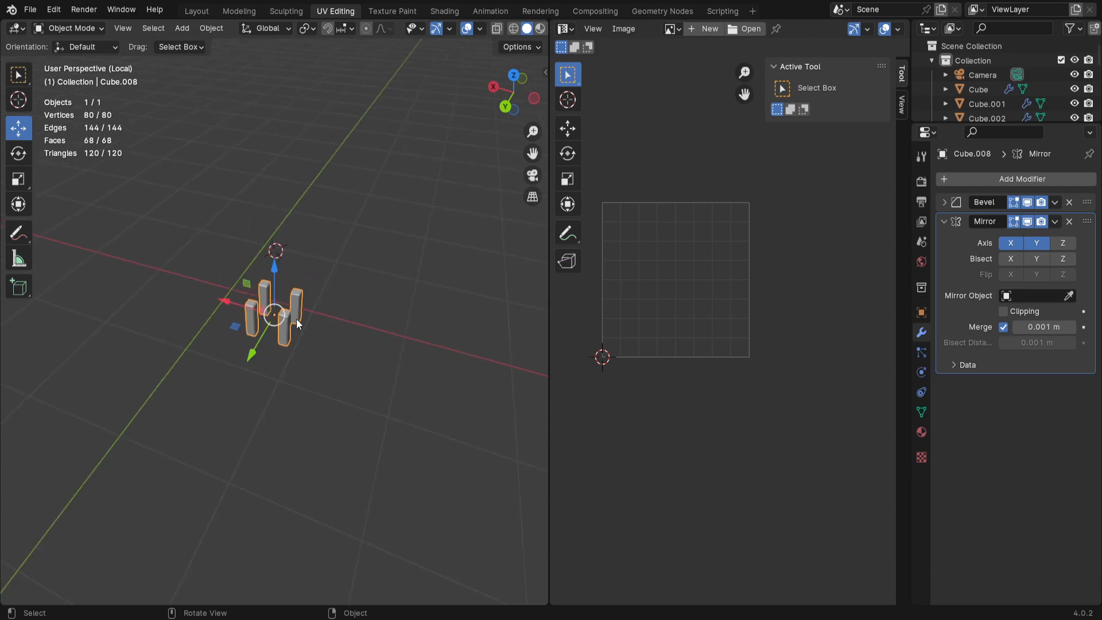
middle_click_drag(273, 287, 298, 458)
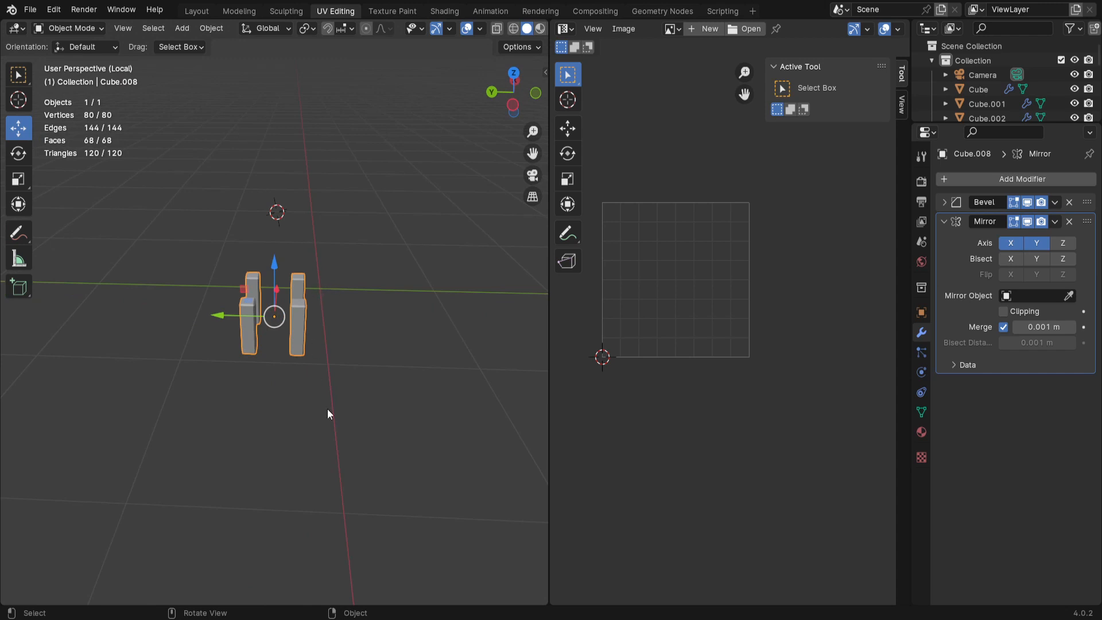
key("ctrl+a")
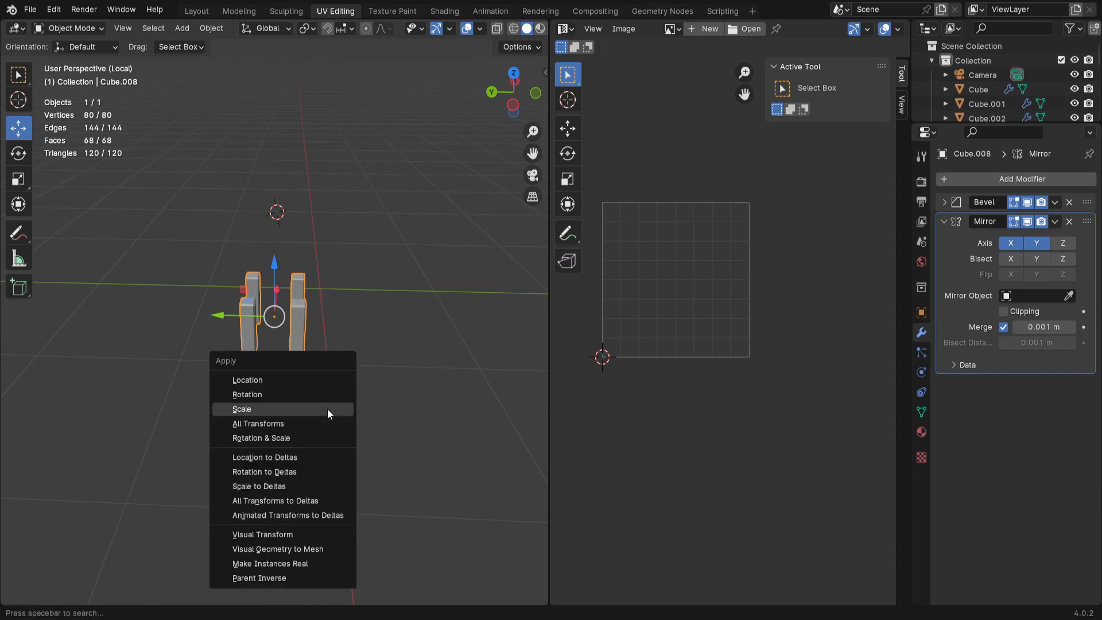
left_click(287, 385)
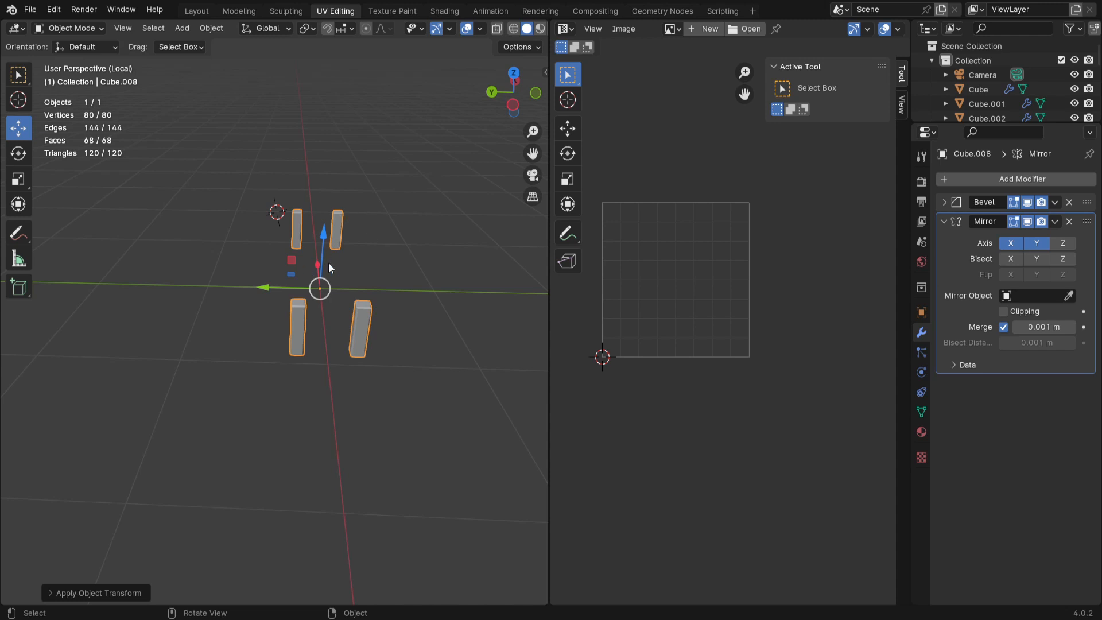
key("ctrl+z")
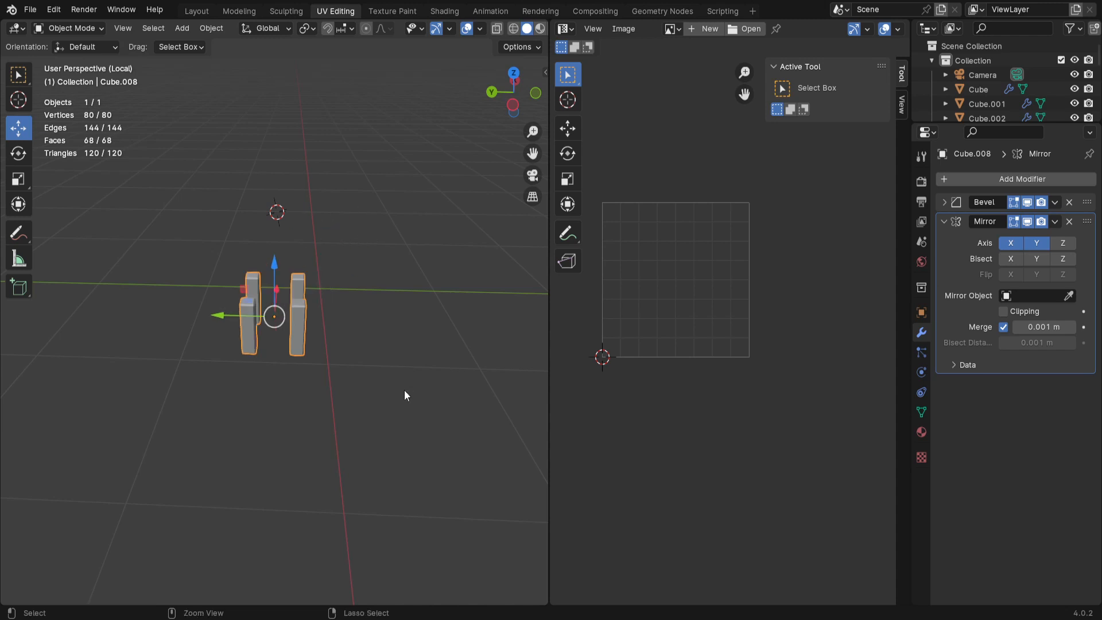
Step: Try applying the scale of the beveled nightstand legs, inspect their tops, and undo it
key("ctrl+a")
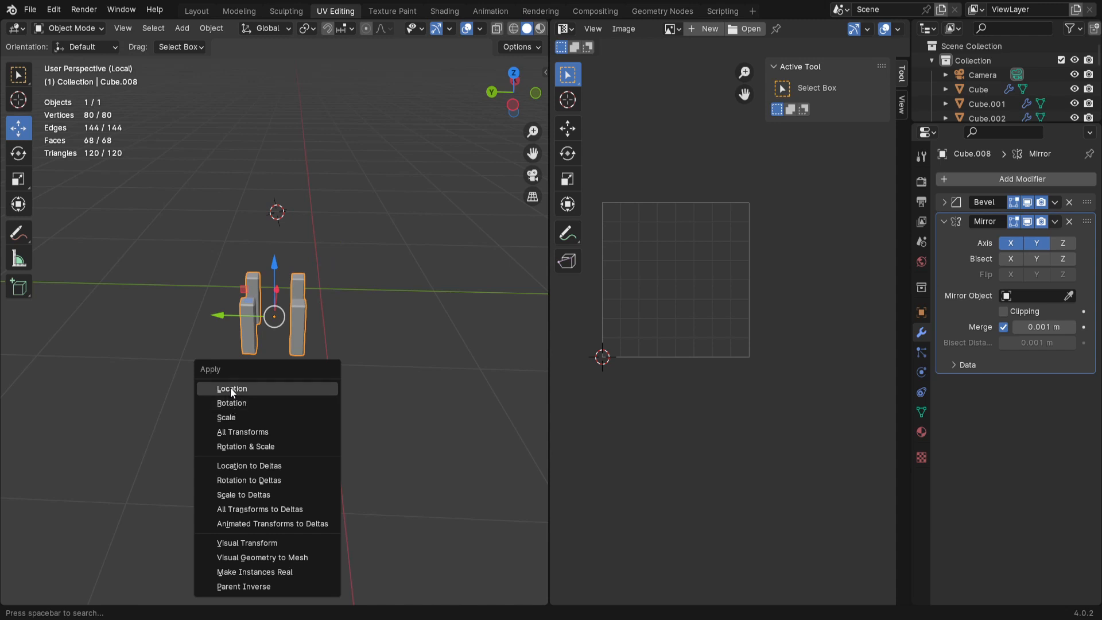
left_click(246, 417)
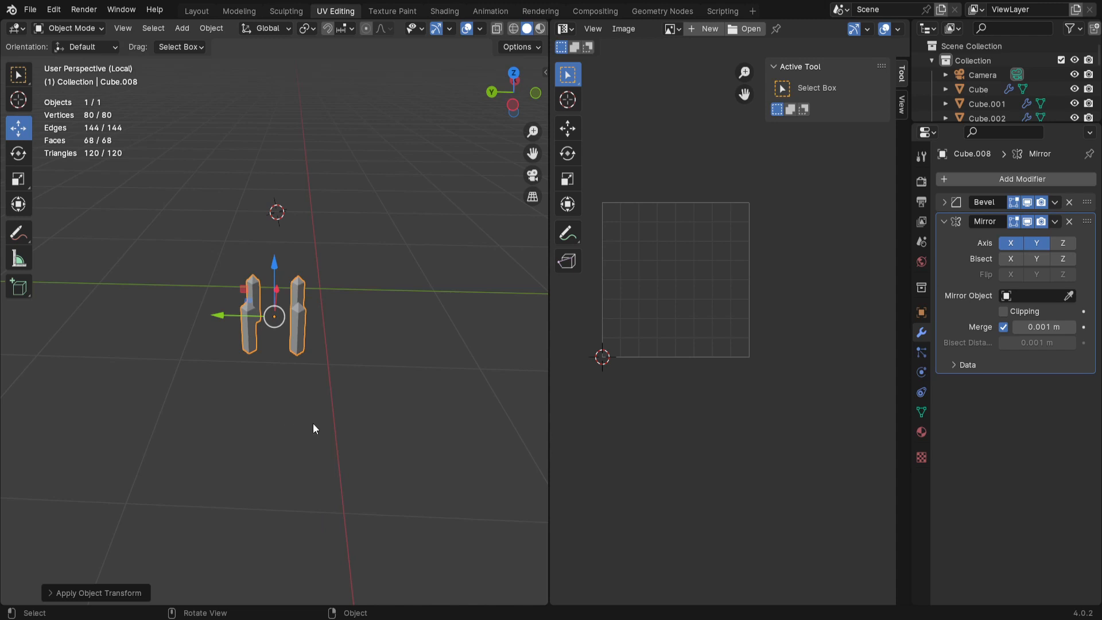
scroll(313, 423, "up", 6)
middle_click_drag(340, 439, 274, 416)
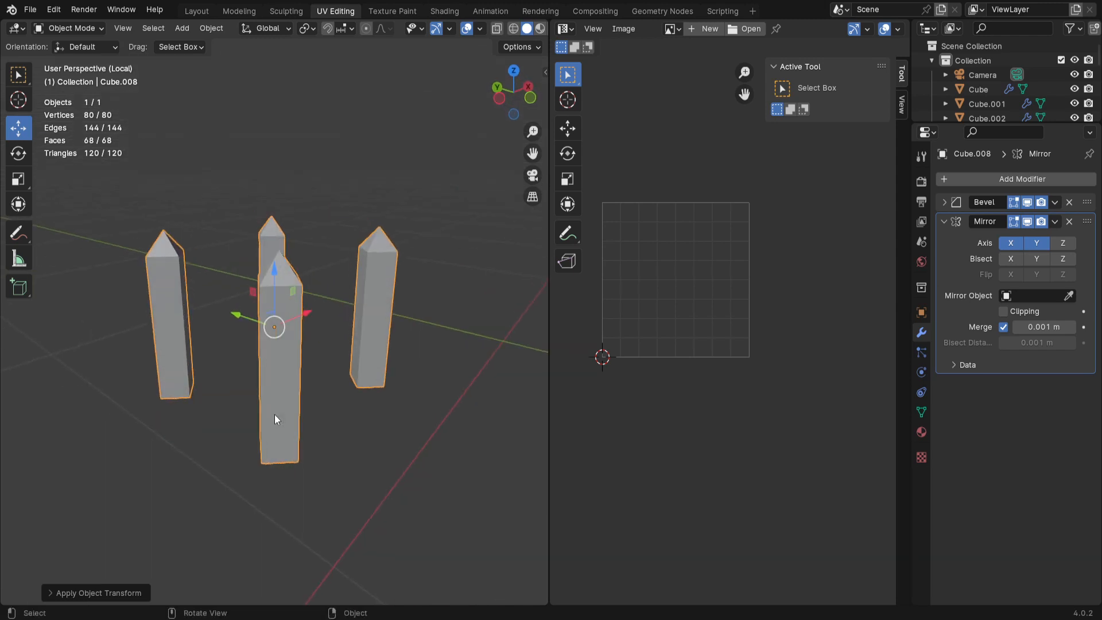
key("ctrl+z")
Step: Collapse the legs' Mirror modifier settings and briefly check the leg mesh and its UVs in Edit Mode
left_click(373, 415)
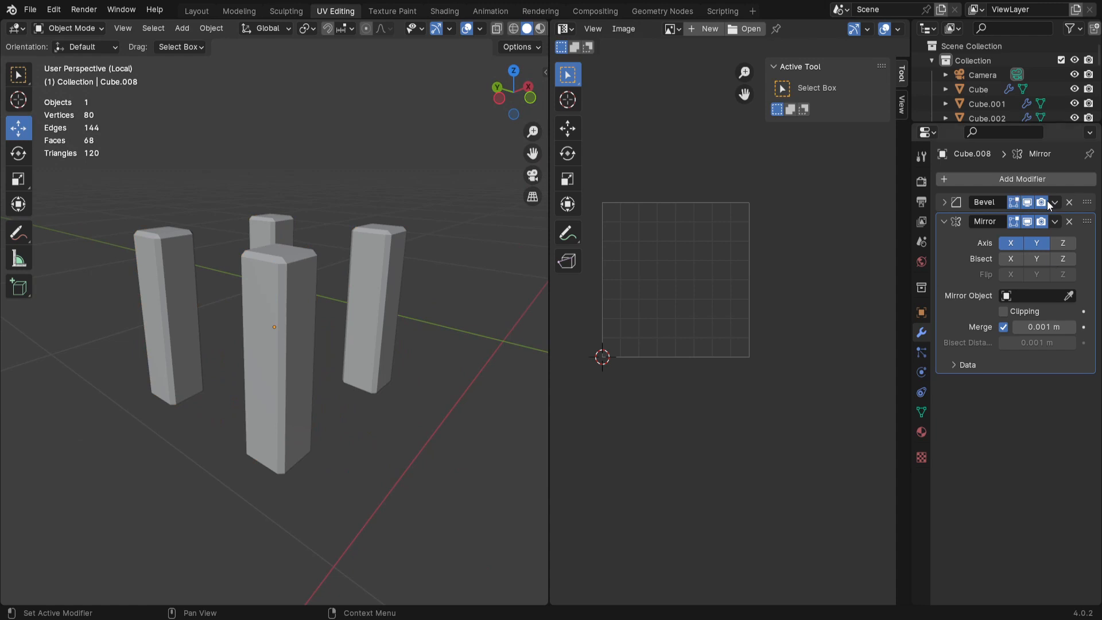
left_click(944, 222)
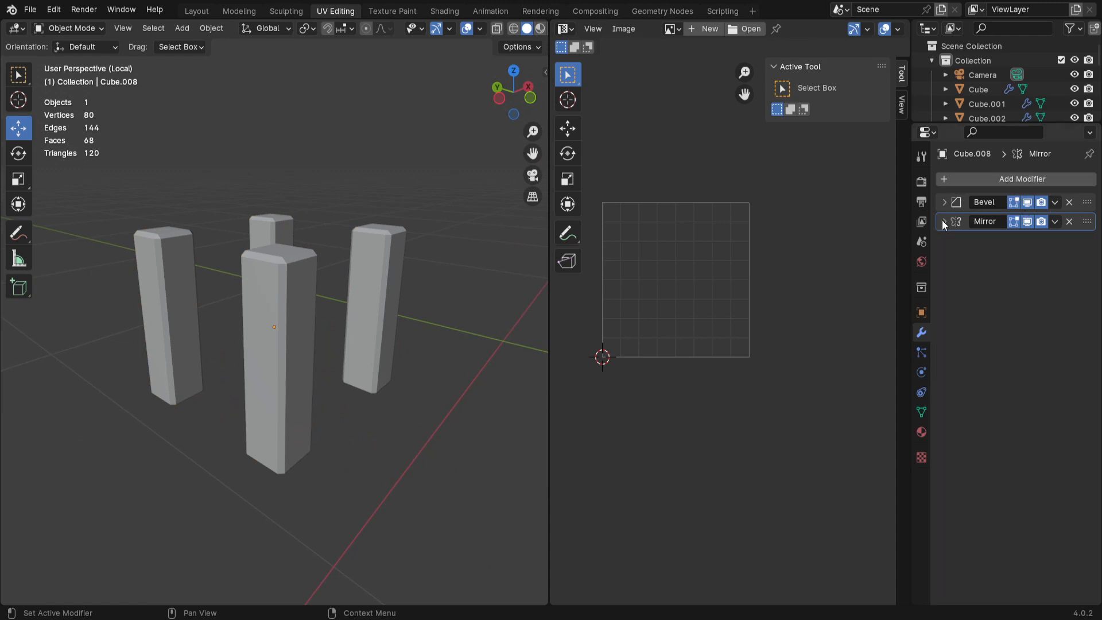
left_click(289, 351)
middle_click_drag(289, 351, 362, 467)
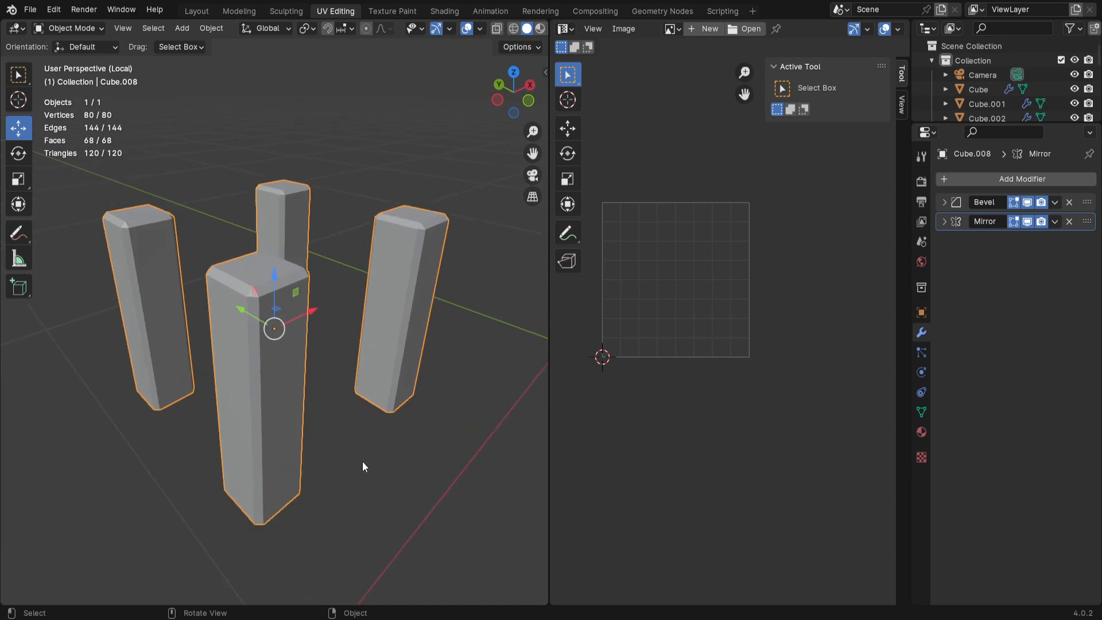
key("Tab")
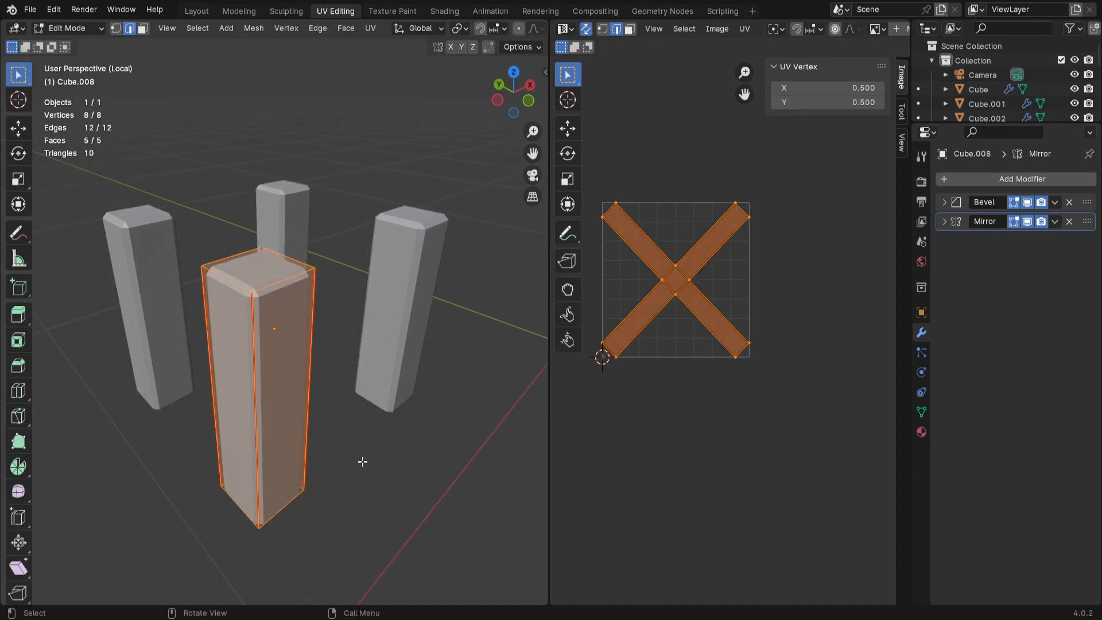
key("Tab")
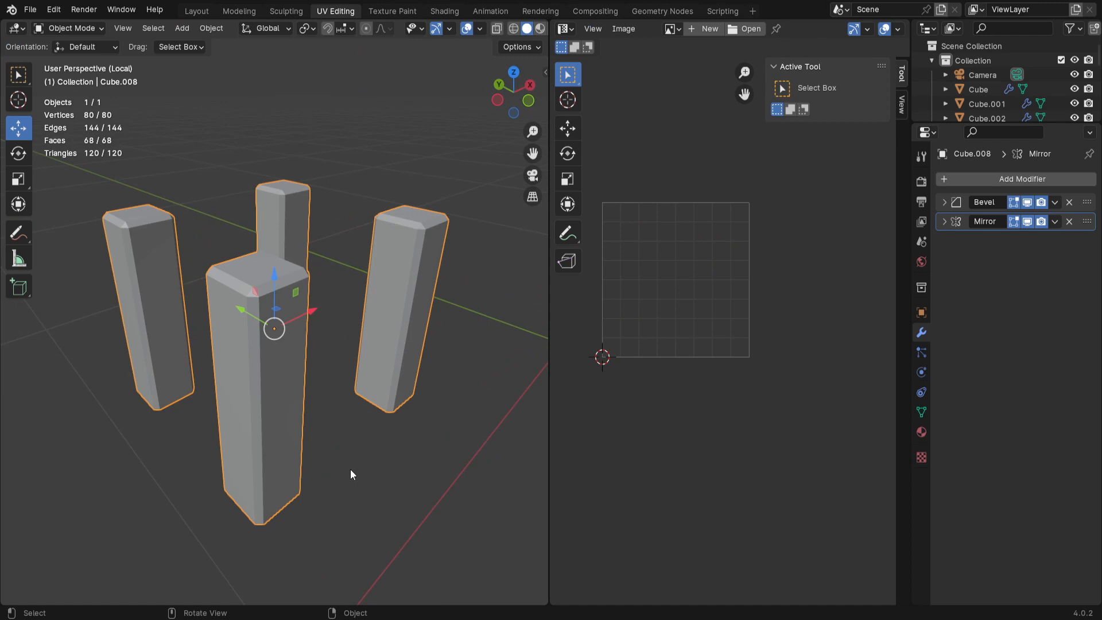
Step: Try once more to apply the legs' scale and undo it
key("ctrl+a")
left_click(278, 394)
middle_click_drag(375, 456, 339, 454)
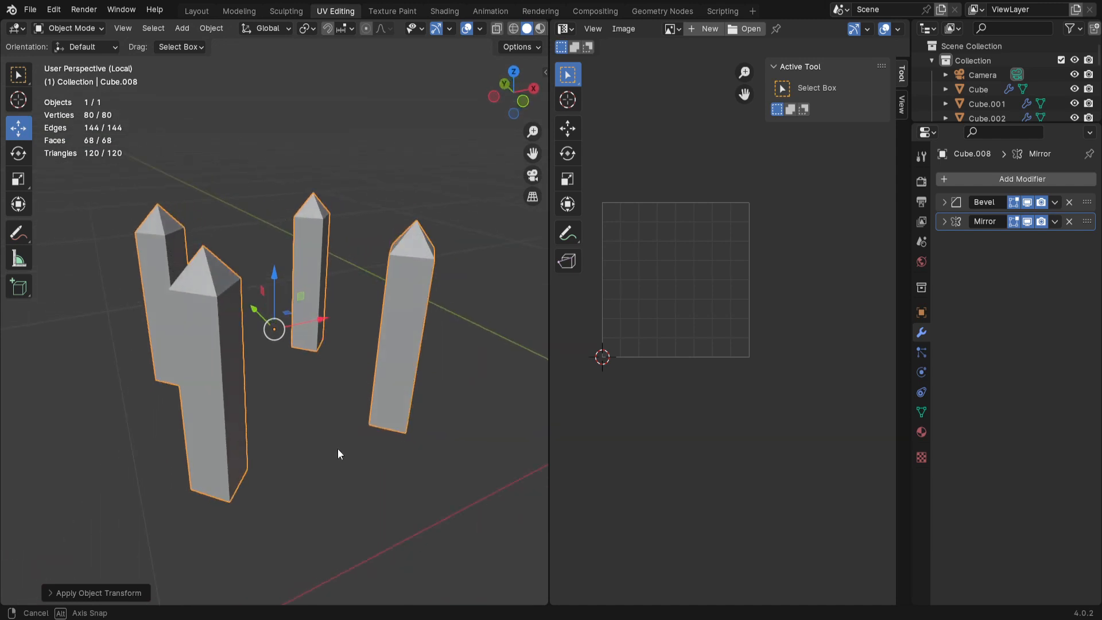
key("ctrl+z")
Step: Exit local view to bring back the whole bedroom scene and clear the selection
scroll(294, 360, "down", 5)
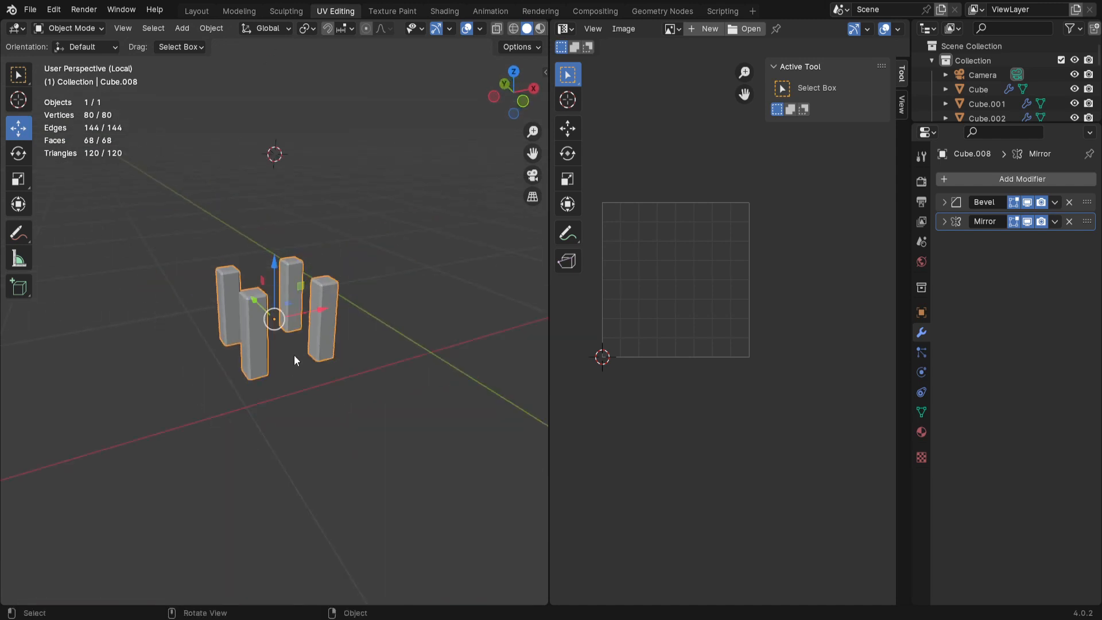
key("KP_Divide")
left_click(313, 380)
middle_click_drag(446, 422, 372, 476)
scroll(361, 452, "up", 4)
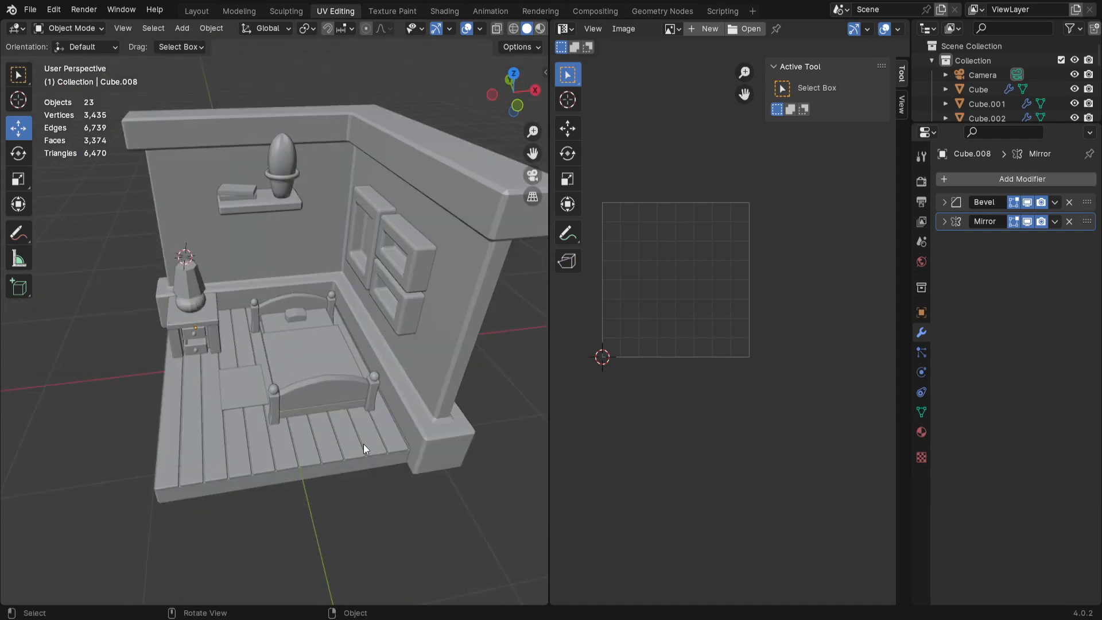
scroll(360, 444, "down", 3)
middle_click_drag(253, 287, 341, 447)
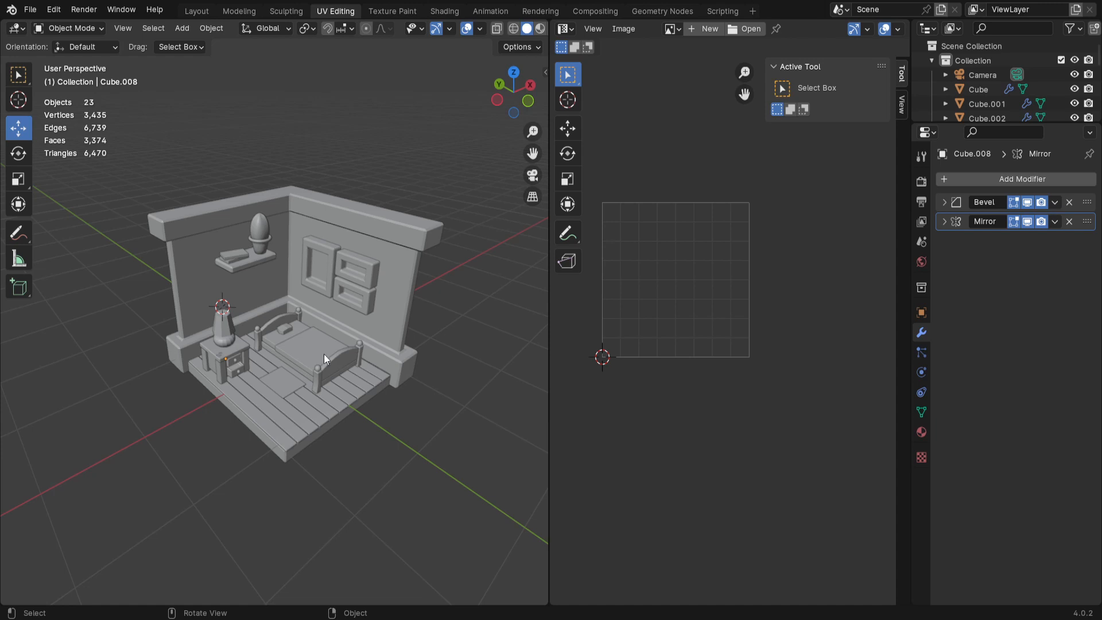
scroll(275, 497, "up", 3)
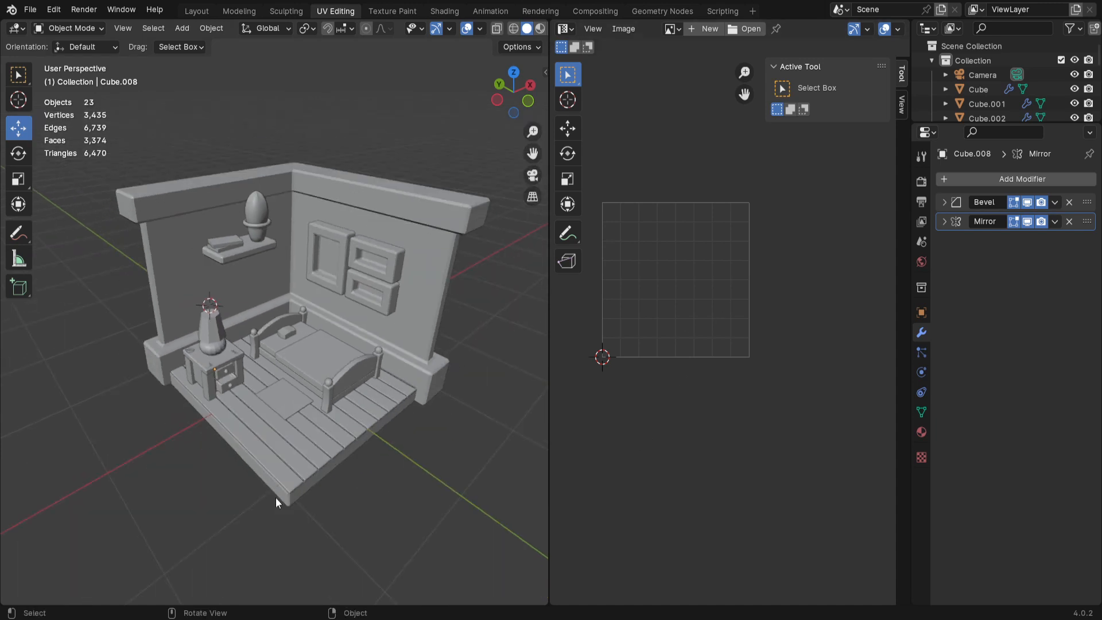
middle_click_drag(276, 497, 306, 494)
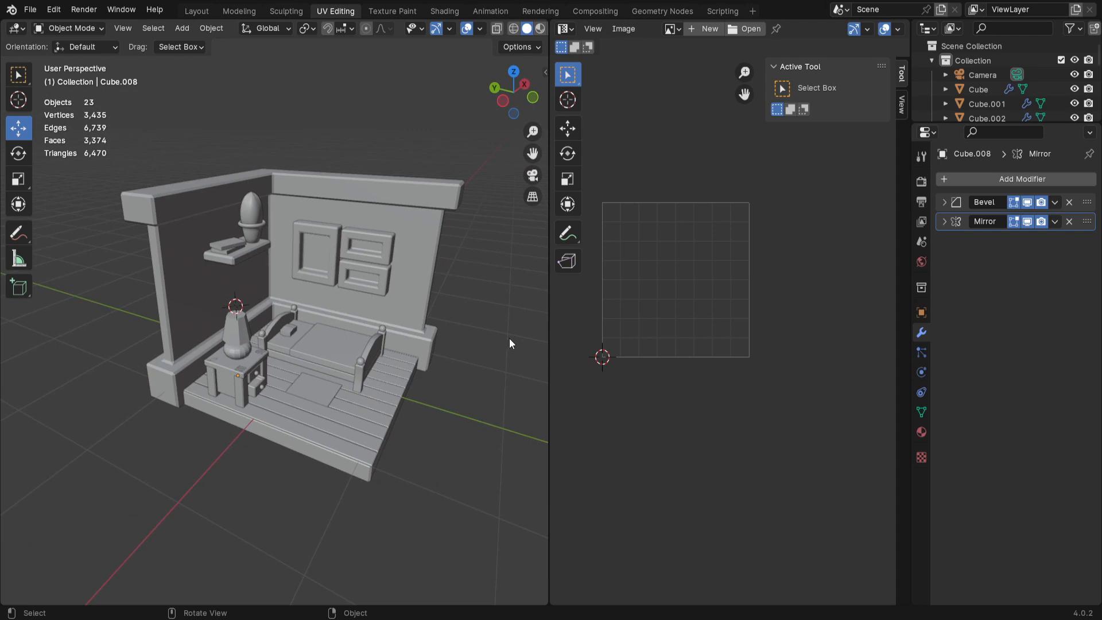
middle_click_drag(691, 324, 714, 348)
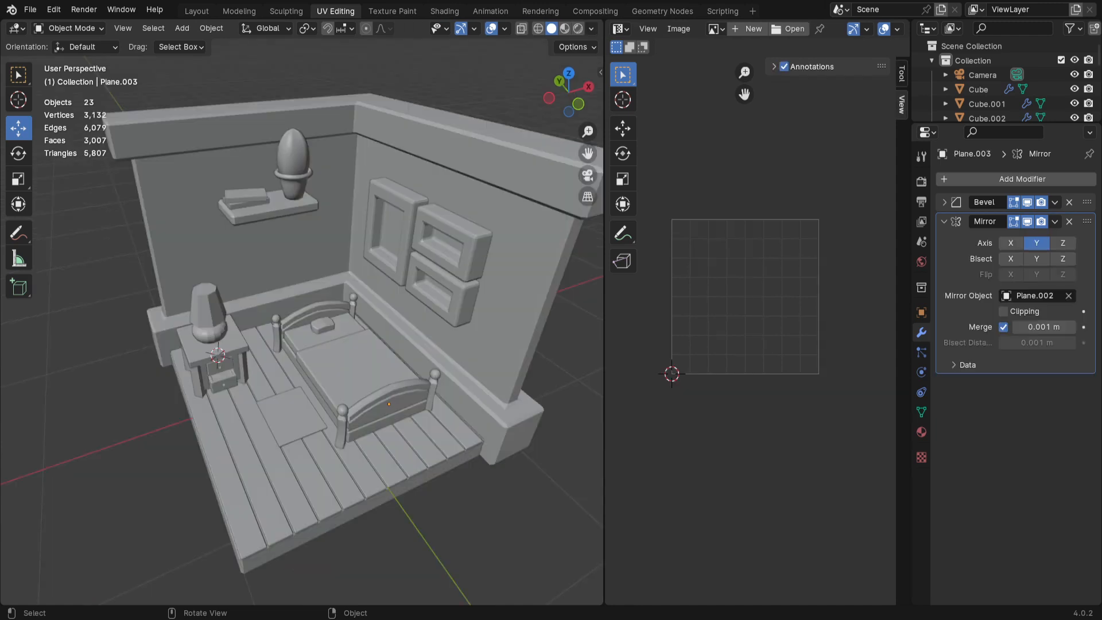
middle_click_drag(387, 446, 418, 598)
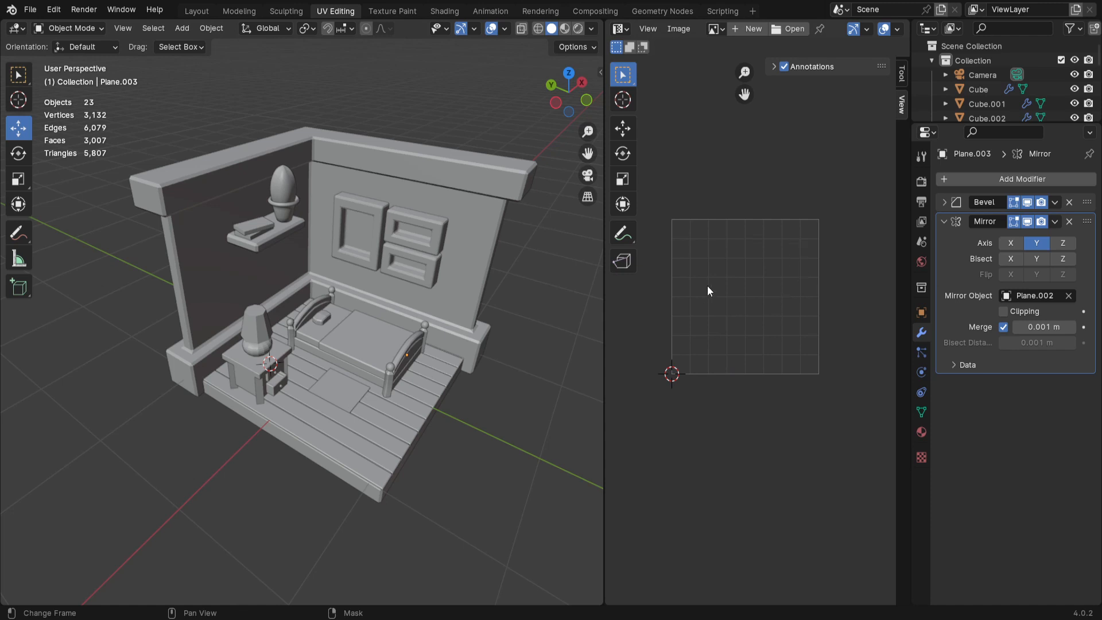
Step: Open the bed's arched end board for mesh editing and select all of its linked geometry
middle_click_drag(457, 435, 384, 395)
left_click(377, 365)
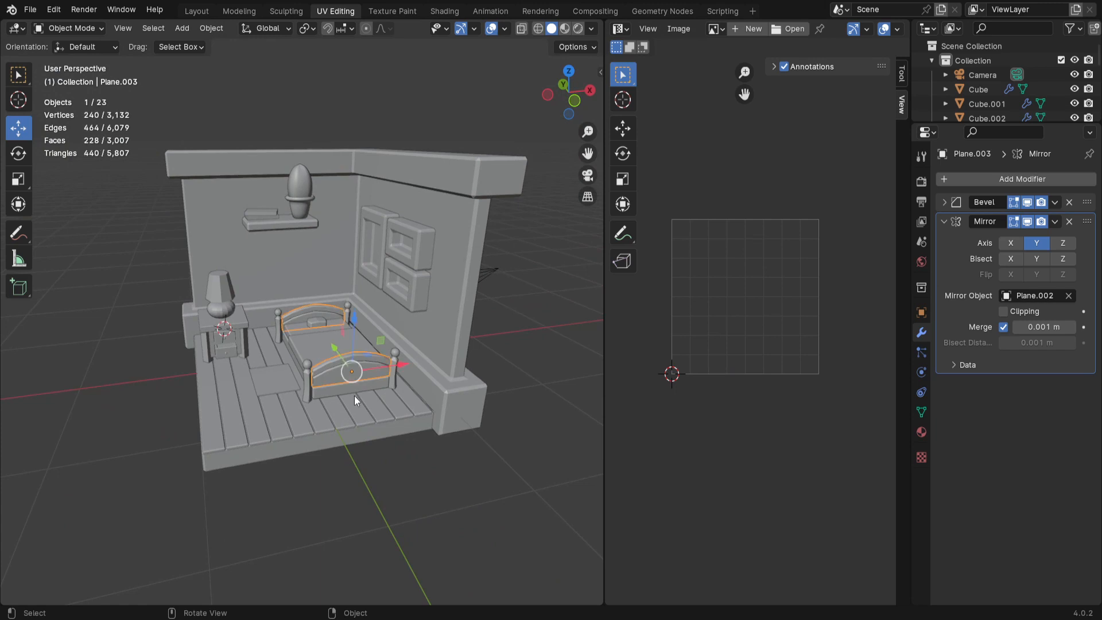
key("Tab")
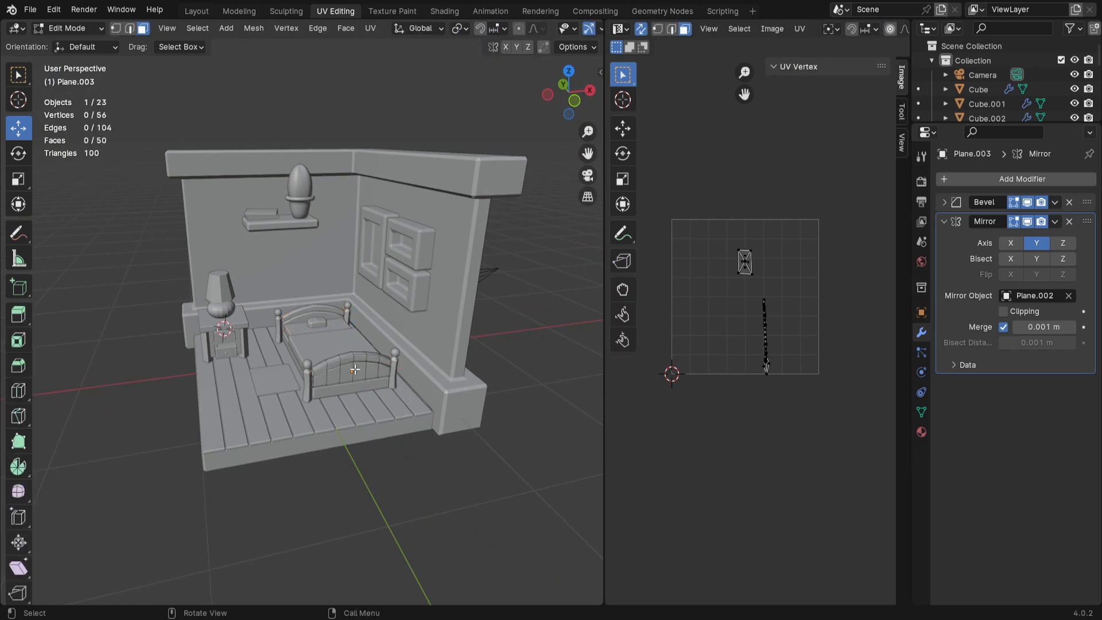
scroll(355, 369, "up", 2)
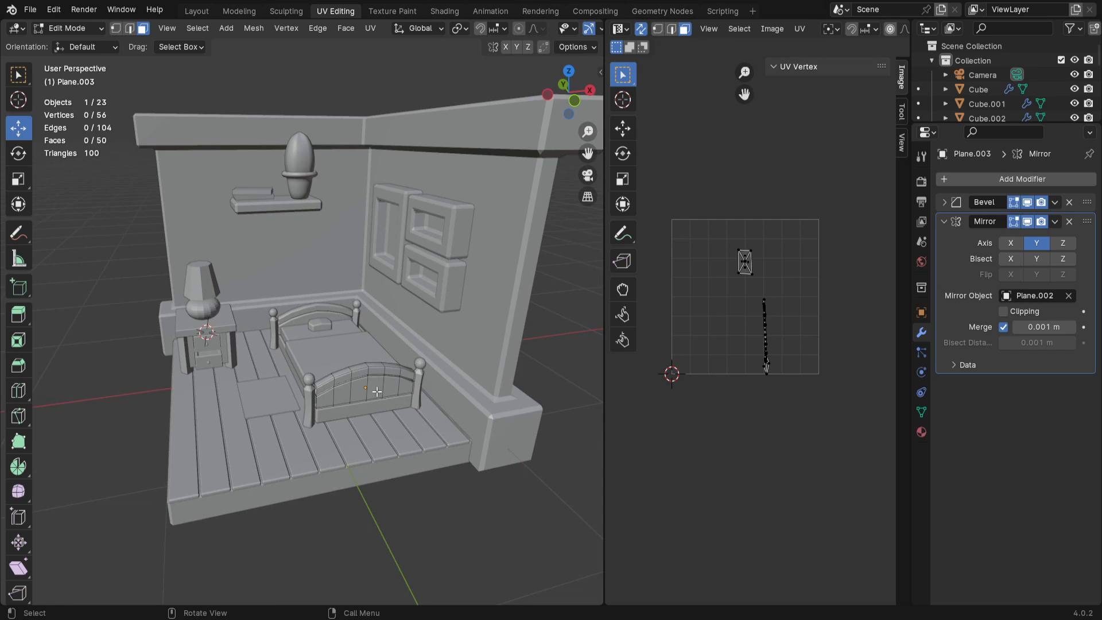
key("l")
key("l")
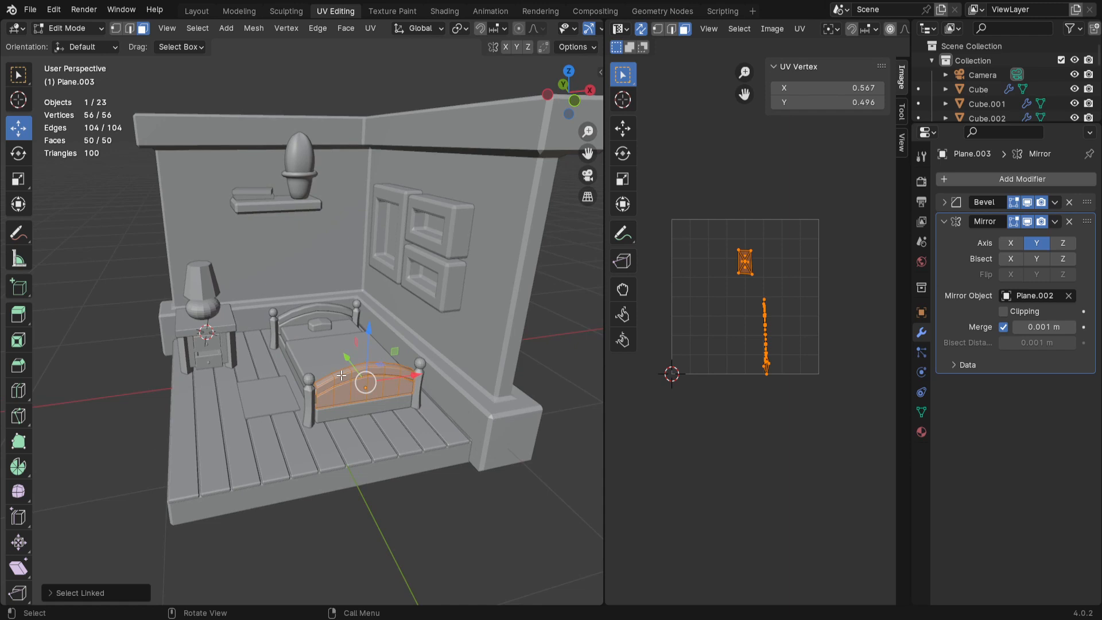
Step: Unwrap the arched end board with Smart UV Project at a 66° angle limit and scaled margin method, and return to Object Mode
key("u")
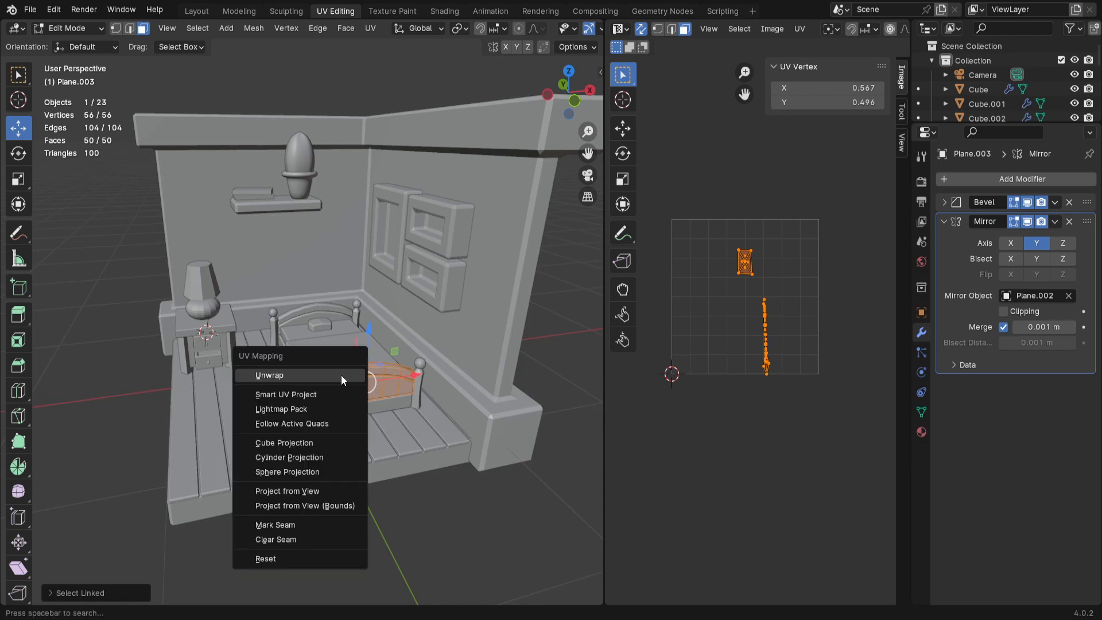
left_click(294, 395)
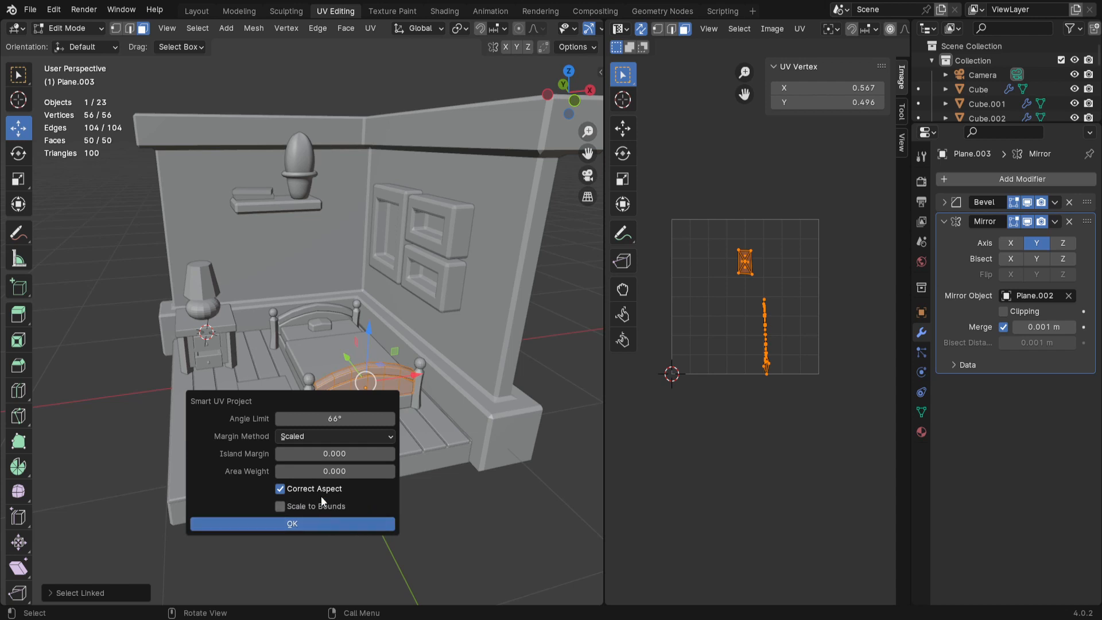
left_click(290, 525)
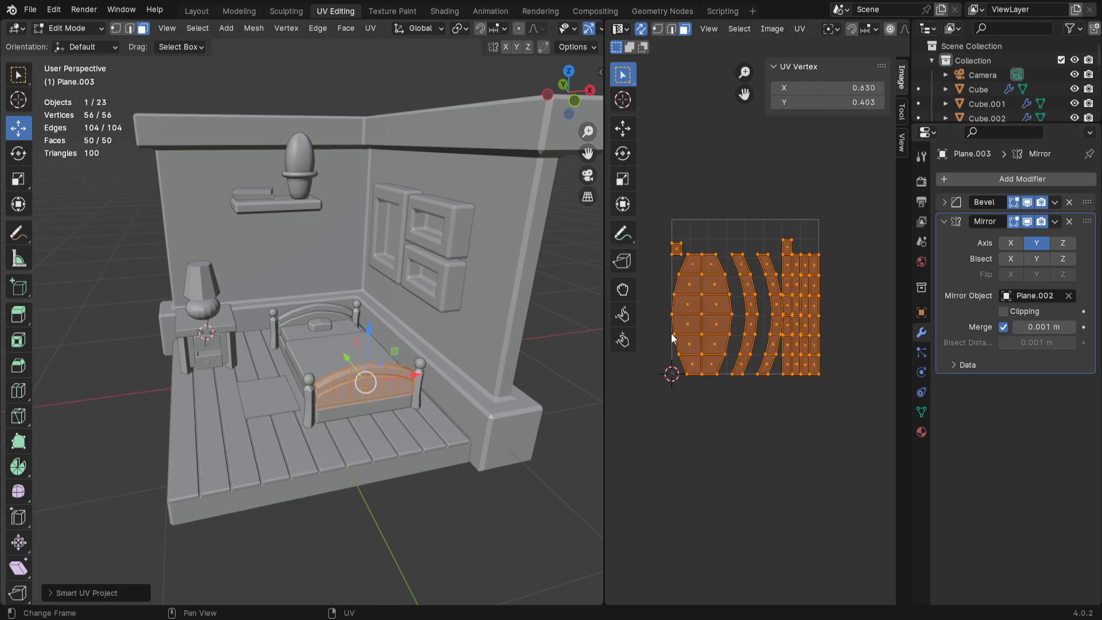
key("Tab")
middle_click_drag(216, 449, 325, 461)
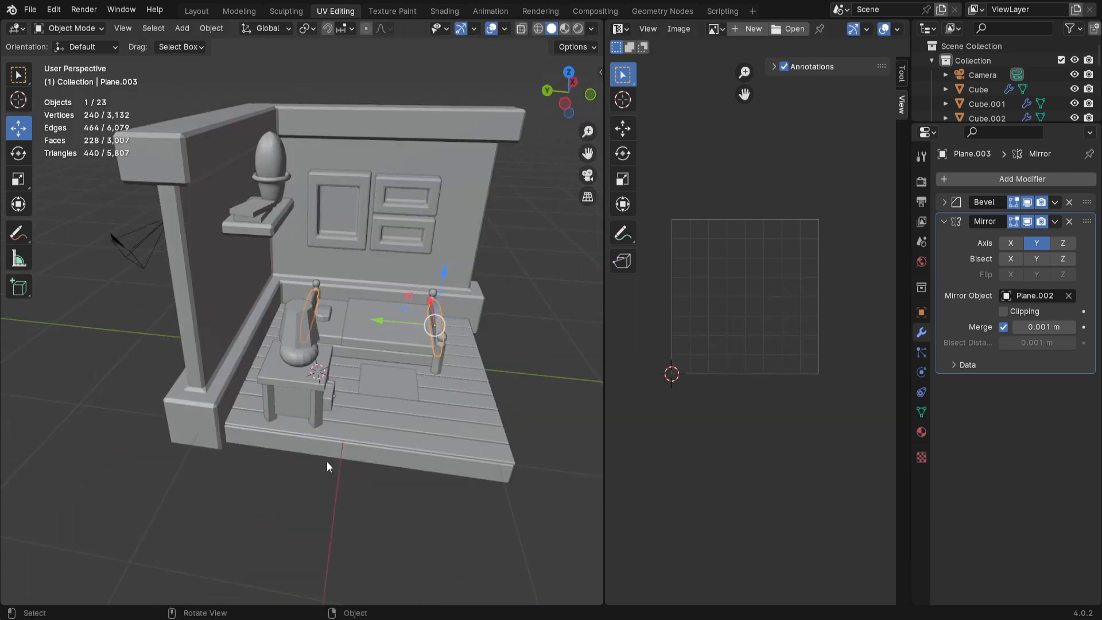
middle_click_drag(398, 469, 380, 397)
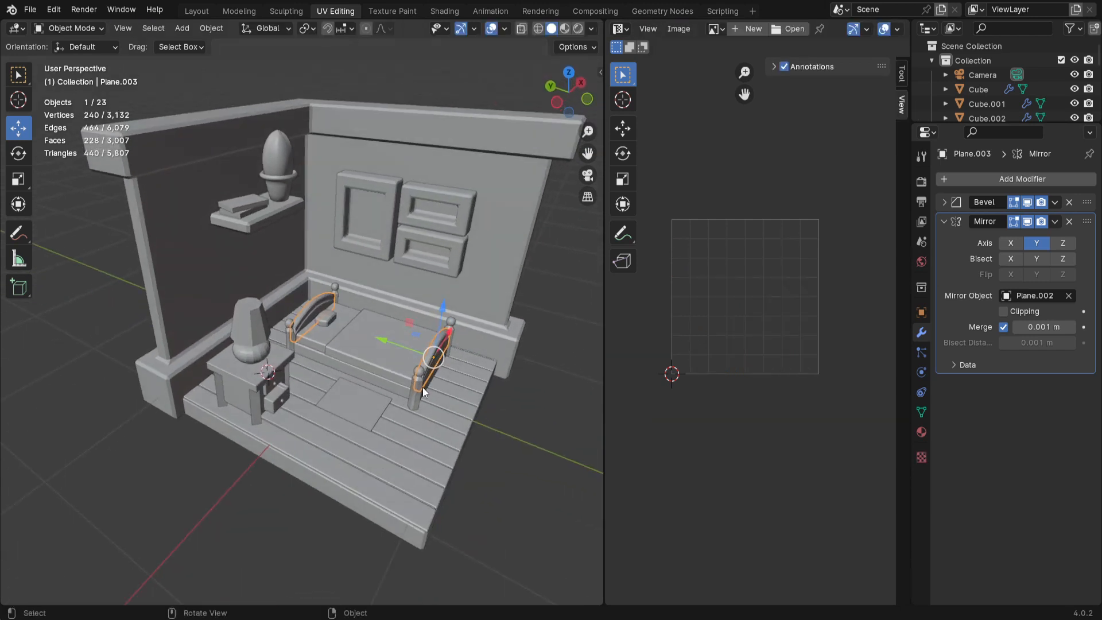
Step: Select every object in the bedroom scene and apply their scale
middle_click_drag(487, 453, 392, 317)
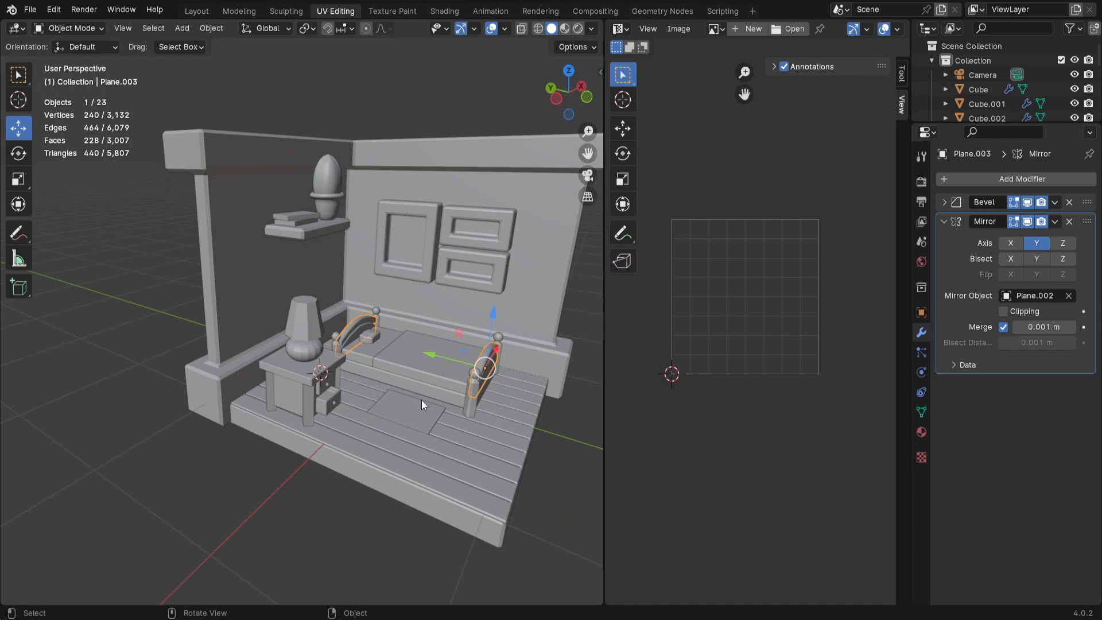
left_click(439, 442)
key("a")
scroll(439, 446, "down", 2)
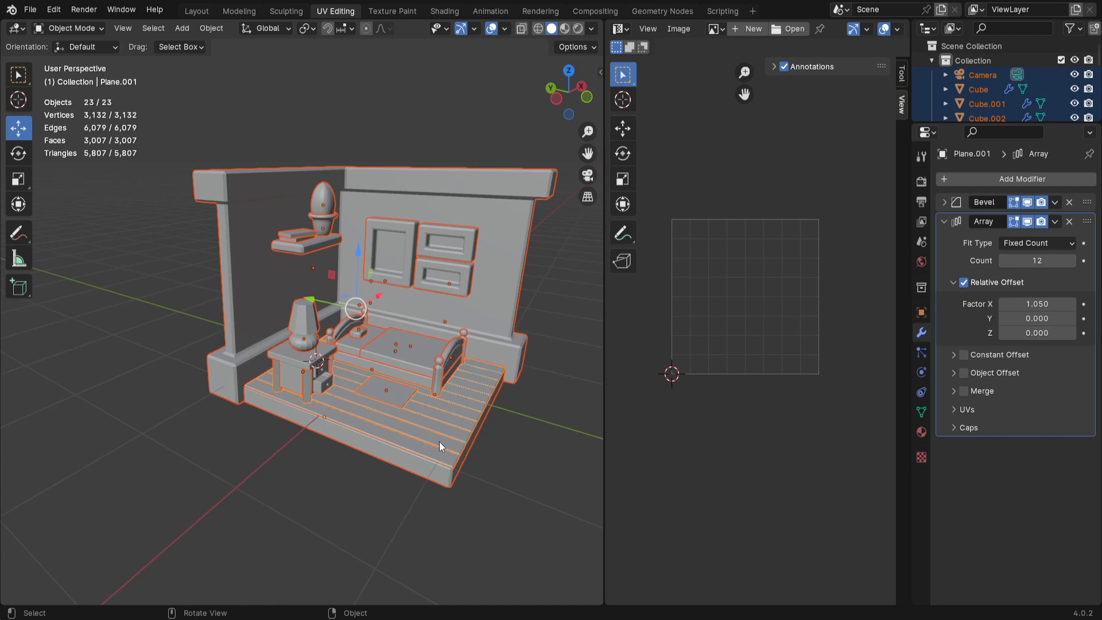
key("ctrl+a")
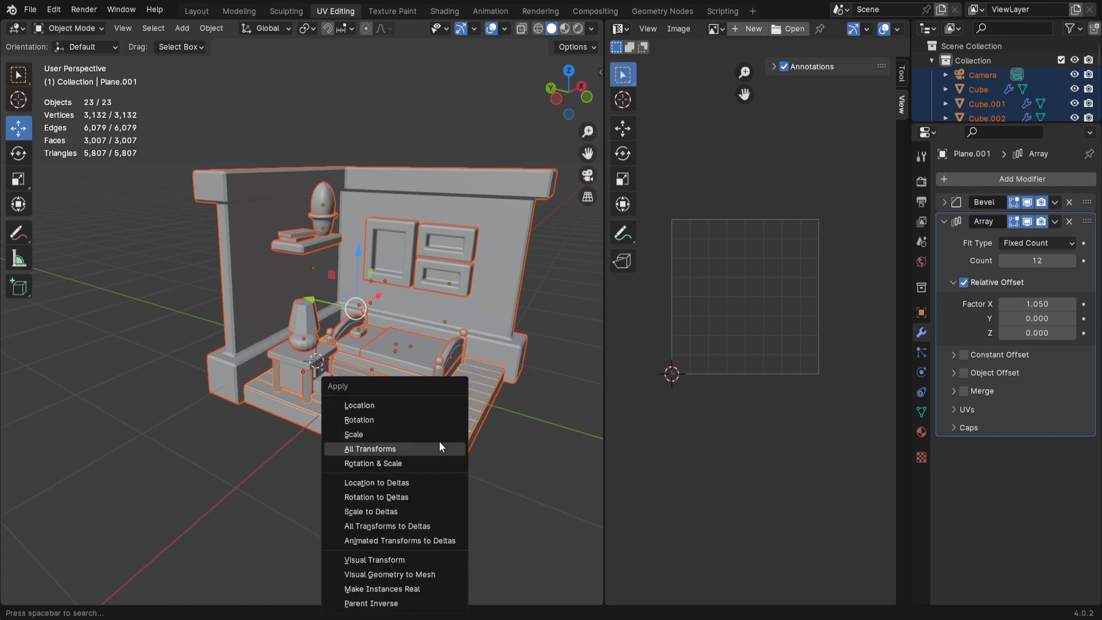
left_click(371, 435)
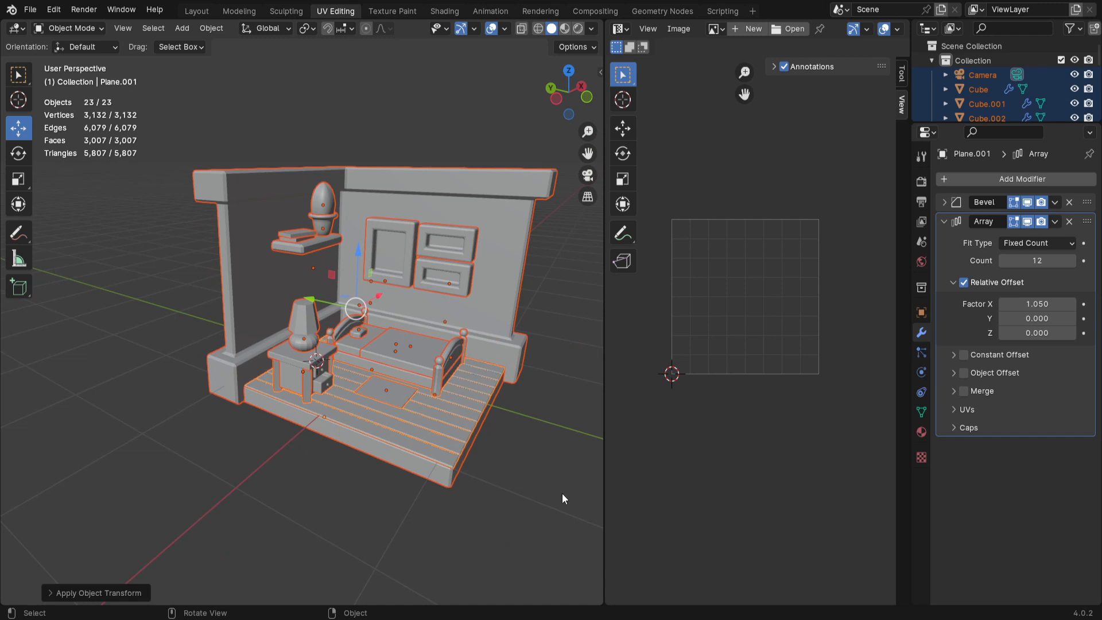
Step: Open all the scene's meshes for editing together and unwrap all of their geometry with the standard Unwrap
left_click(499, 506)
key("a")
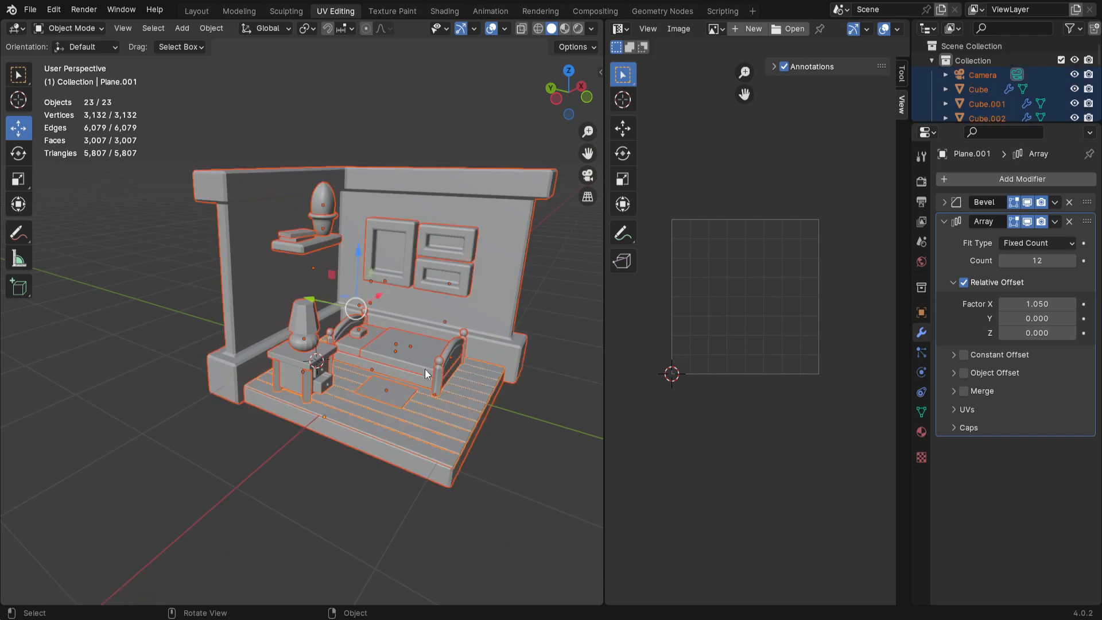
key("Tab")
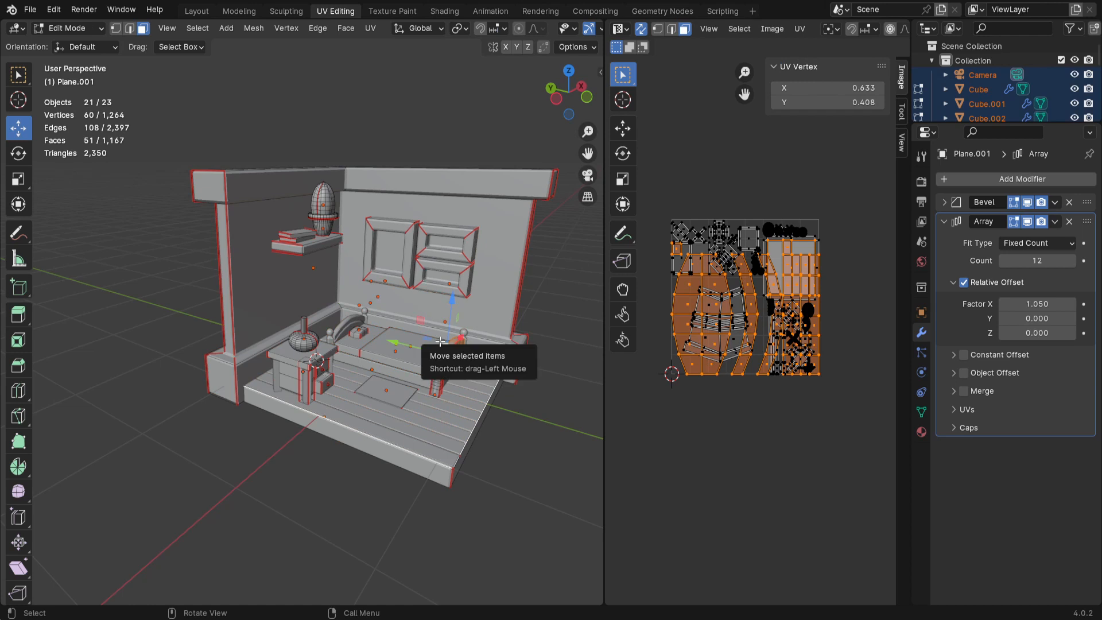
key("a")
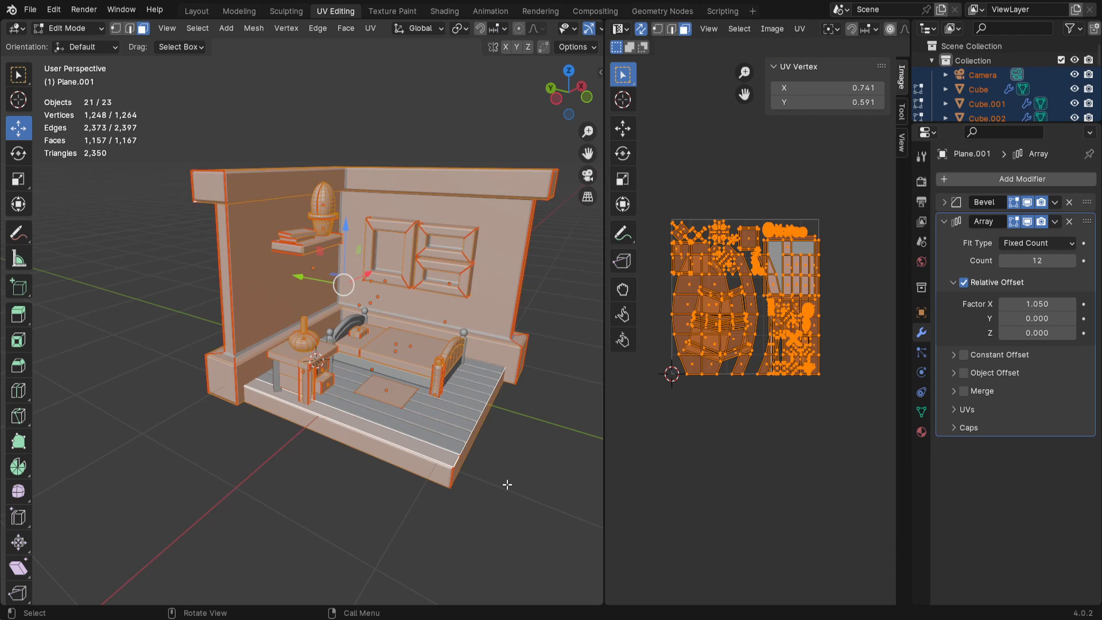
key("u")
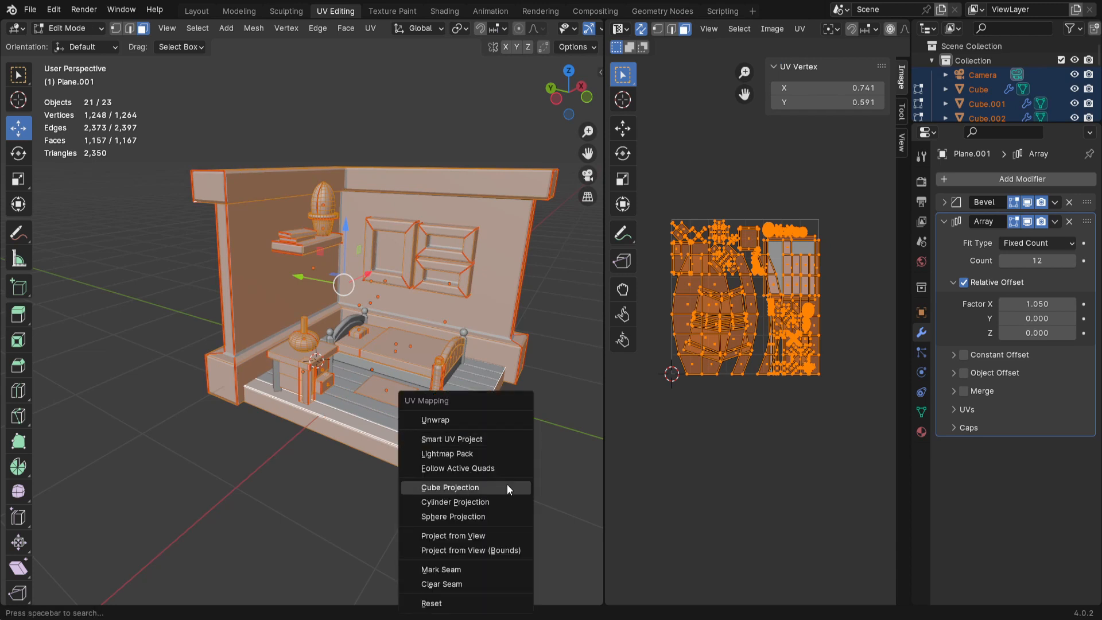
left_click(477, 422)
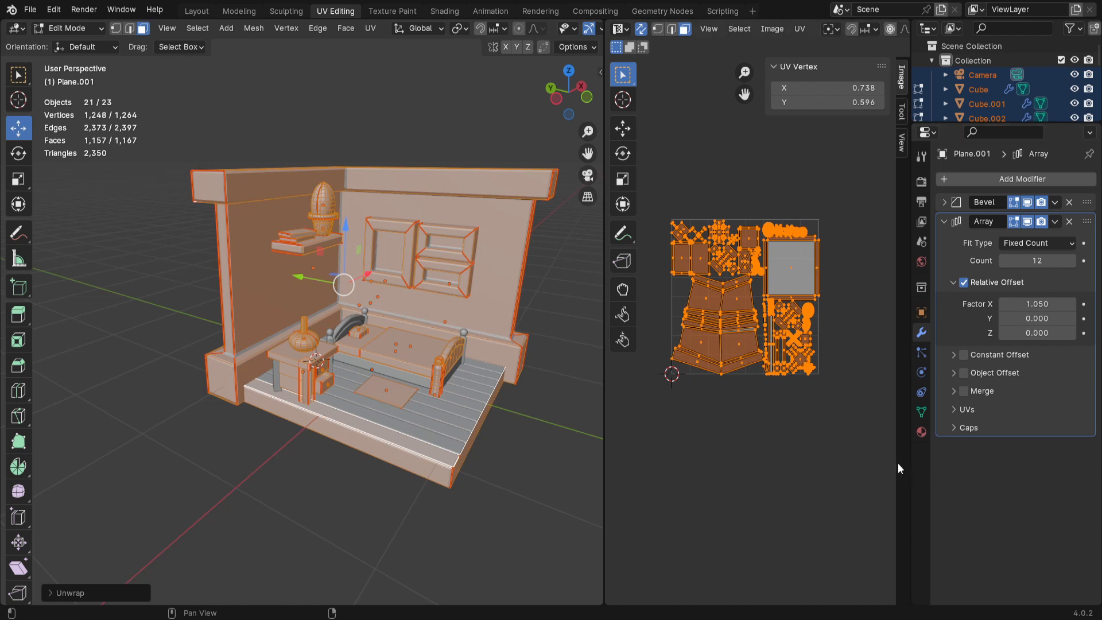
Step: Enlarge the UV editor on both sides, fit the UV layout larger in it and hide its sidebar
left_click_drag(911, 468, 1067, 485)
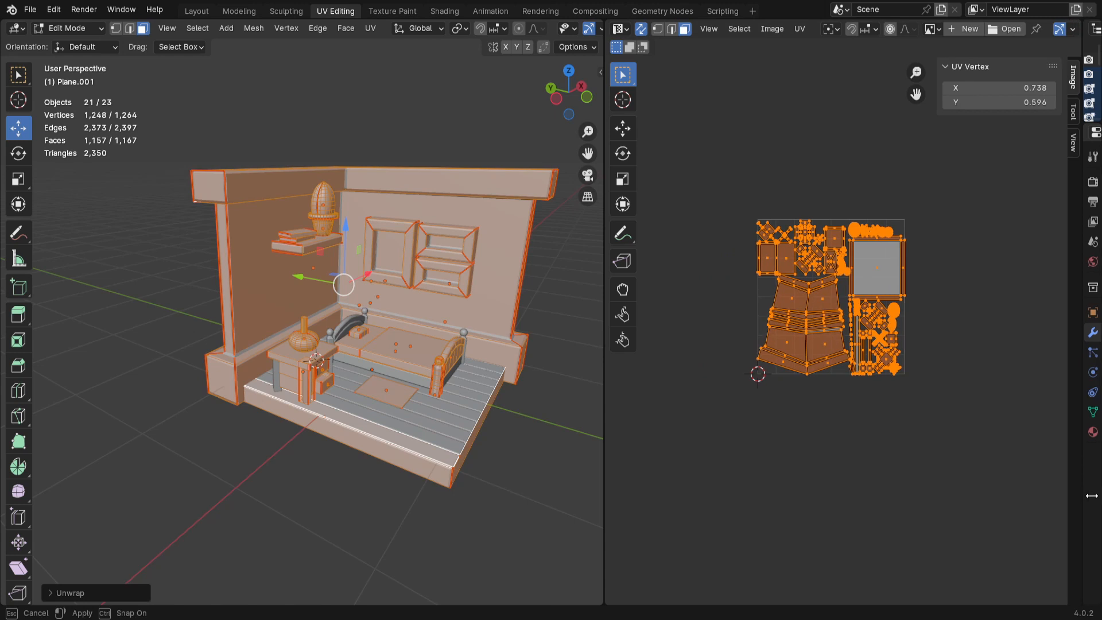
scroll(953, 482, "up", 3)
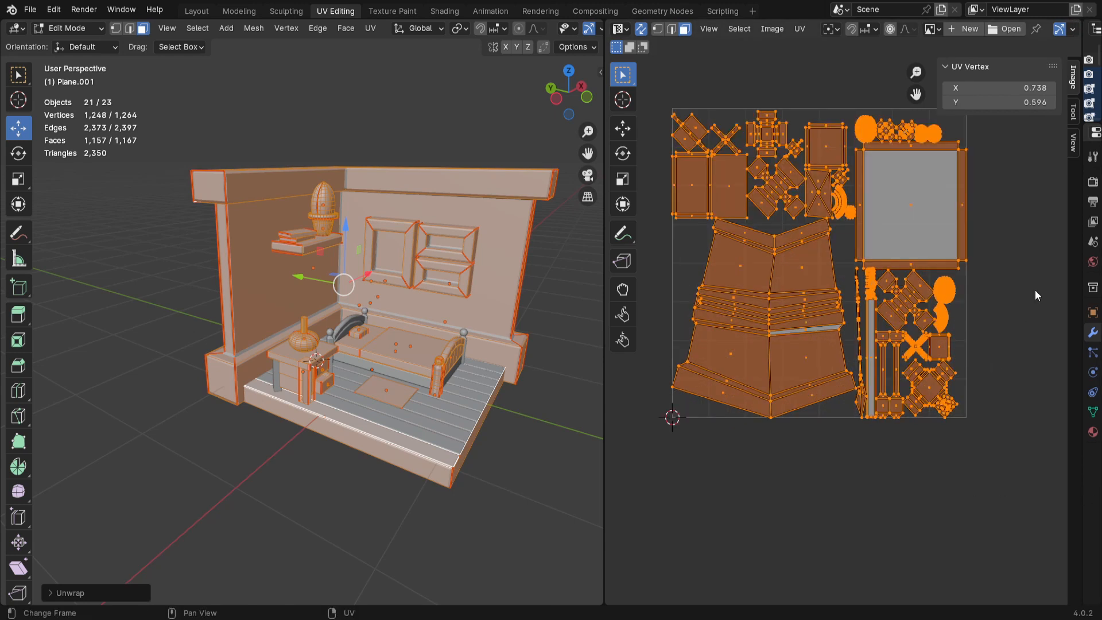
key("n")
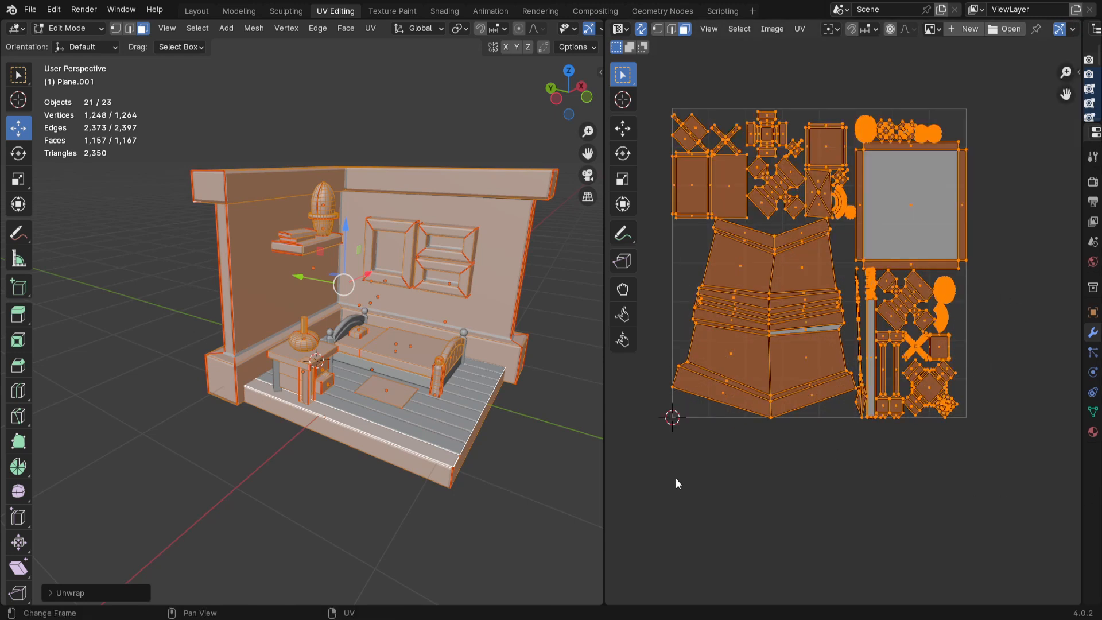
left_click_drag(604, 494, 512, 485)
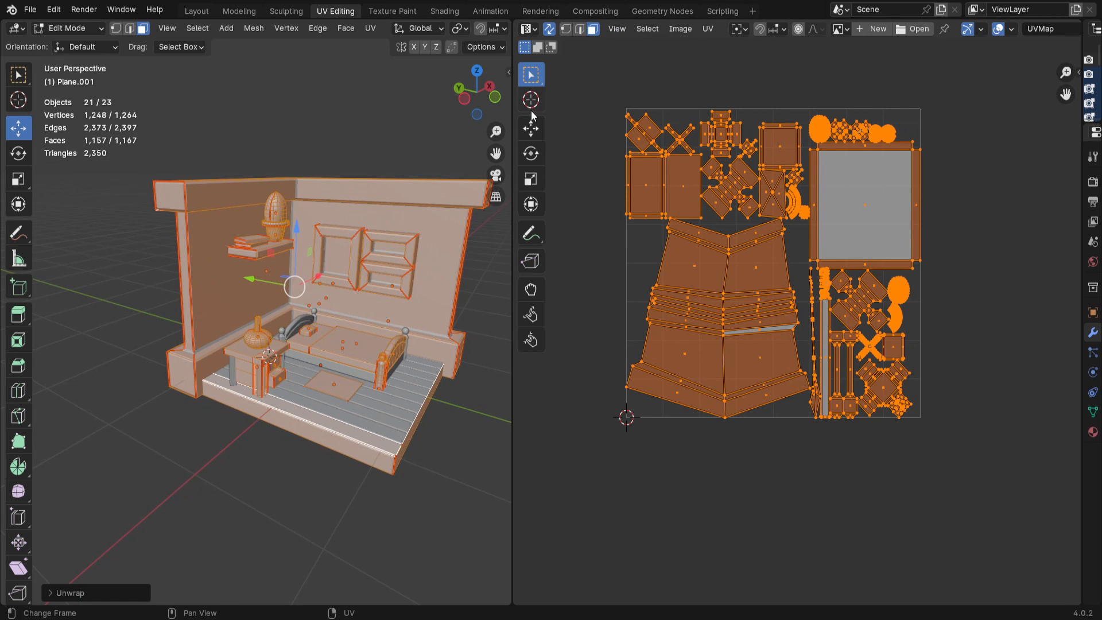
Step: Turn UV sync selection off, clear the mesh selection and turn the sync back on
left_click(549, 30)
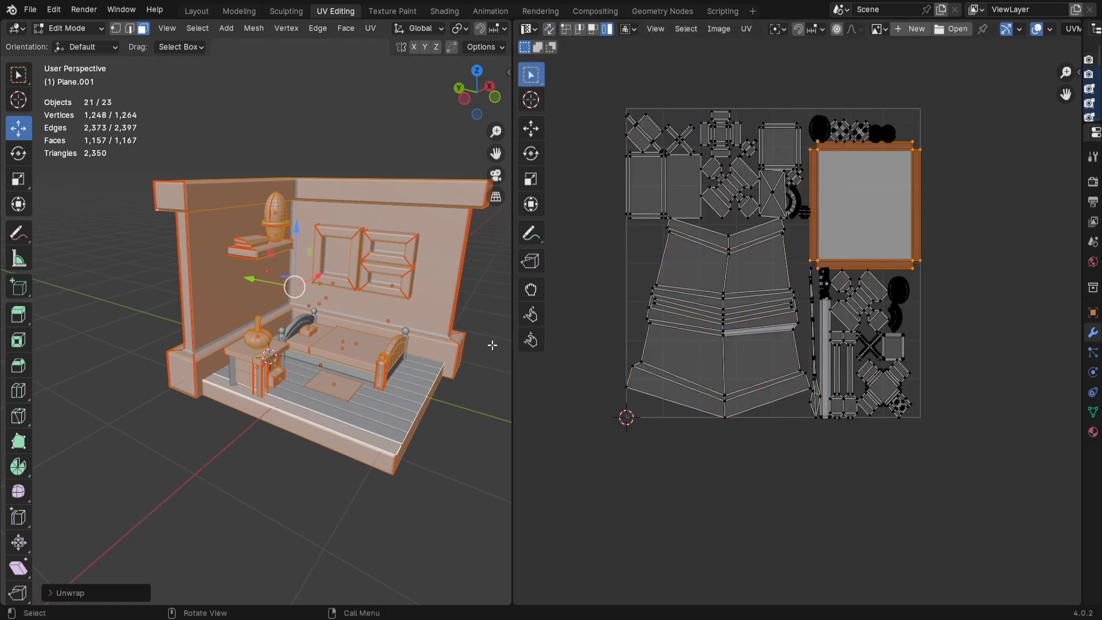
left_click(447, 519)
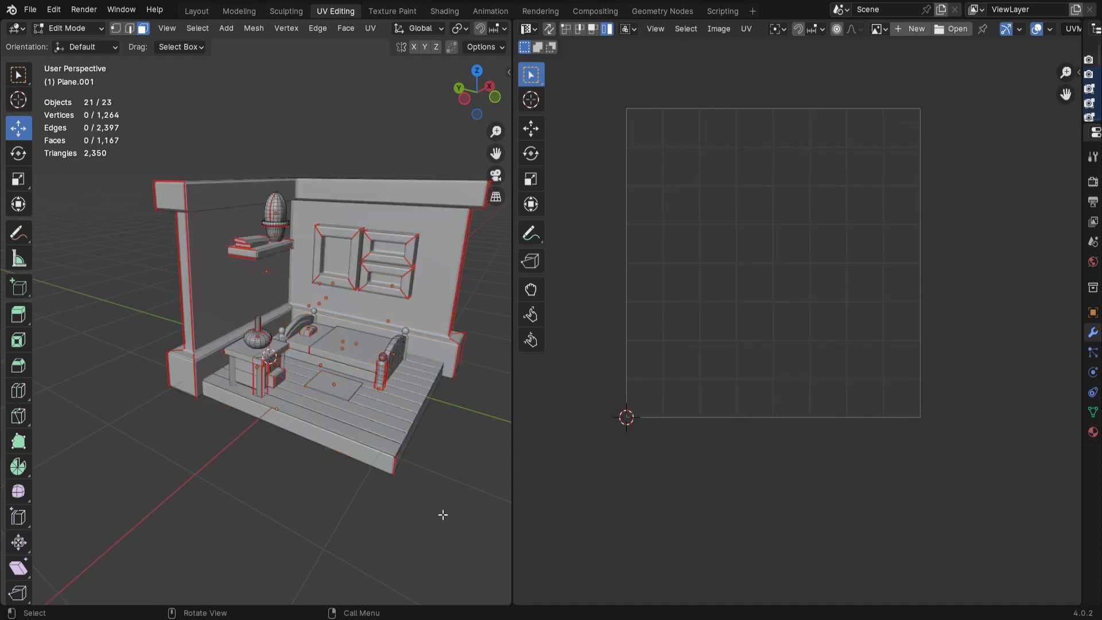
scroll(367, 402, "up", 2)
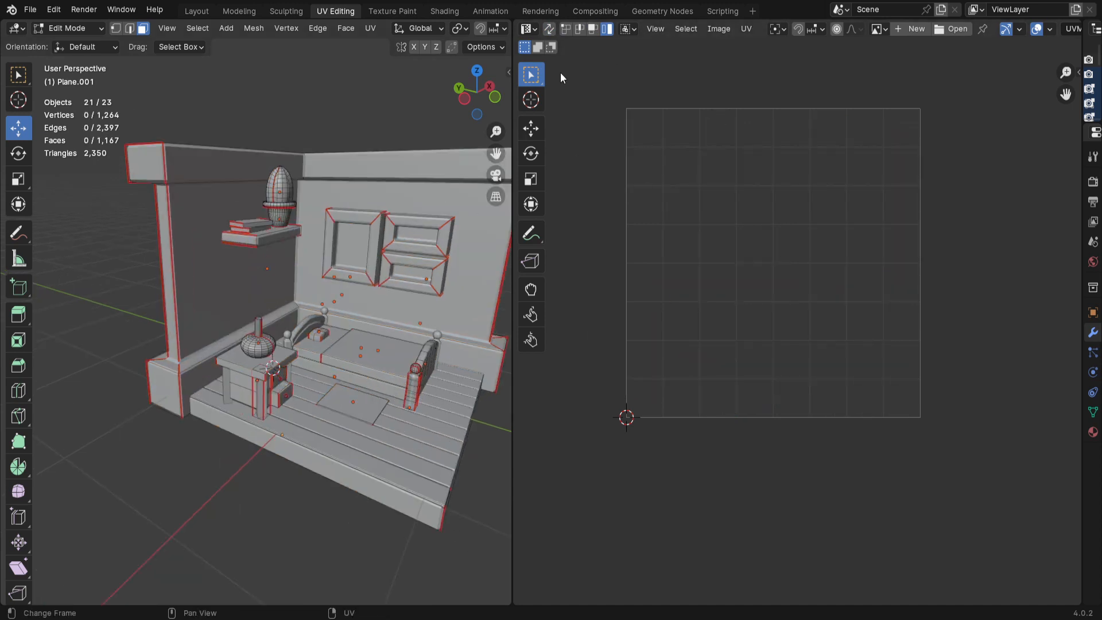
left_click(550, 29)
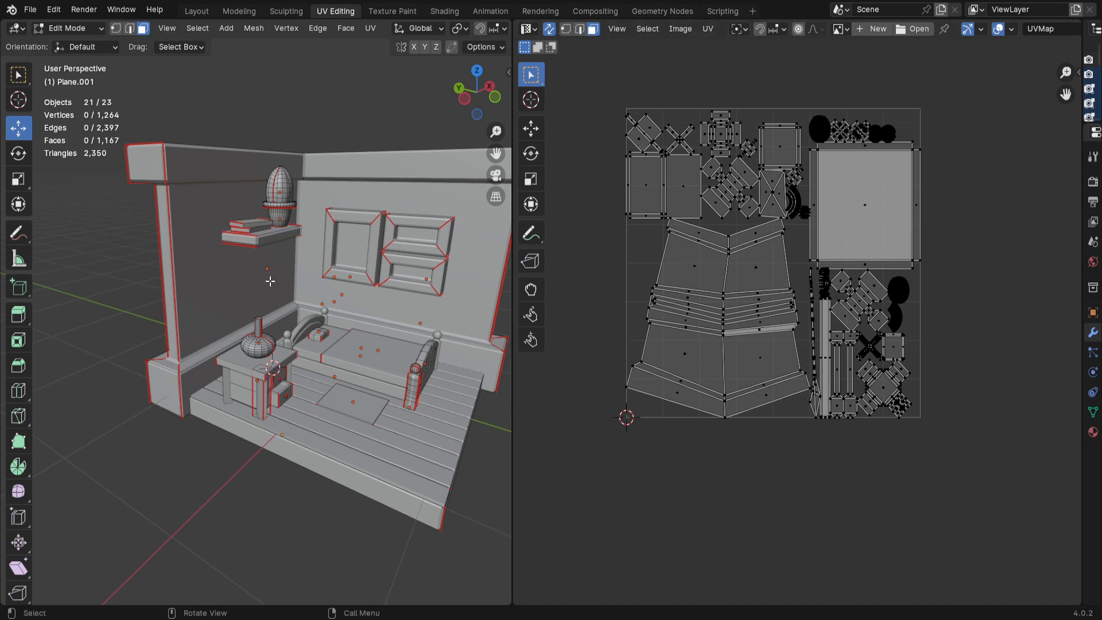
Step: Select all linked faces of the room walls and examine them from outside against their UV island
left_click(218, 285)
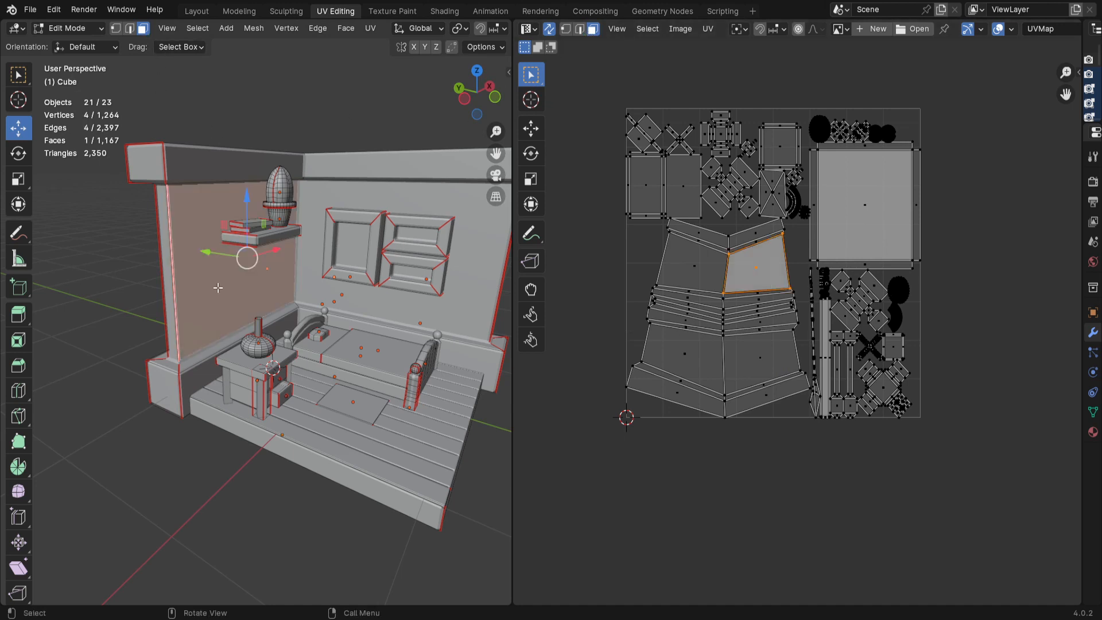
key("ctrl+l")
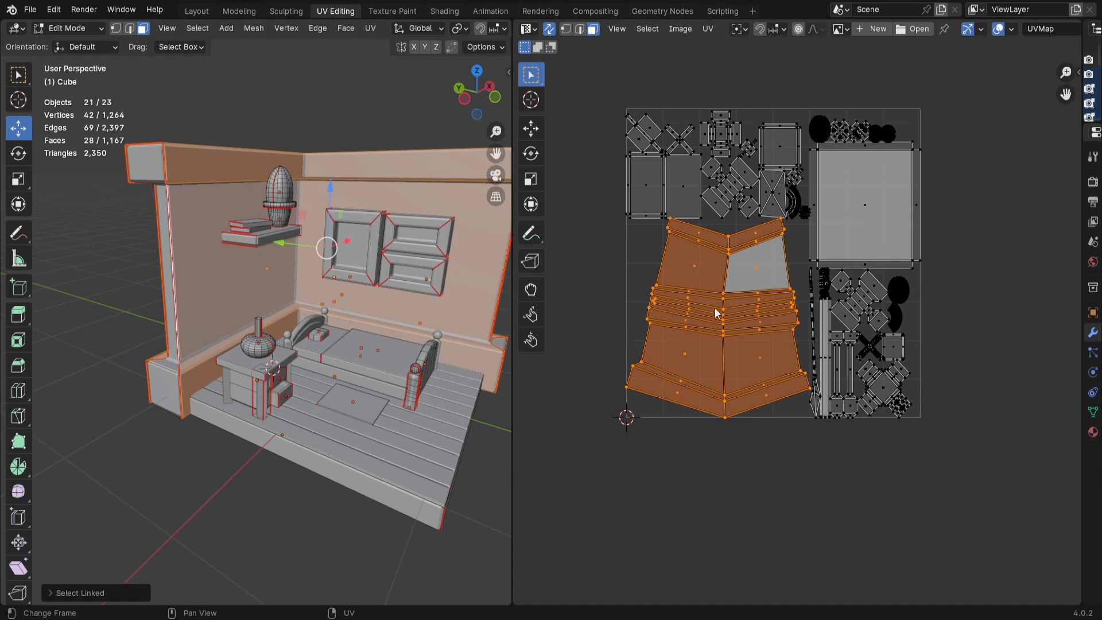
middle_click_drag(439, 446, 240, 448)
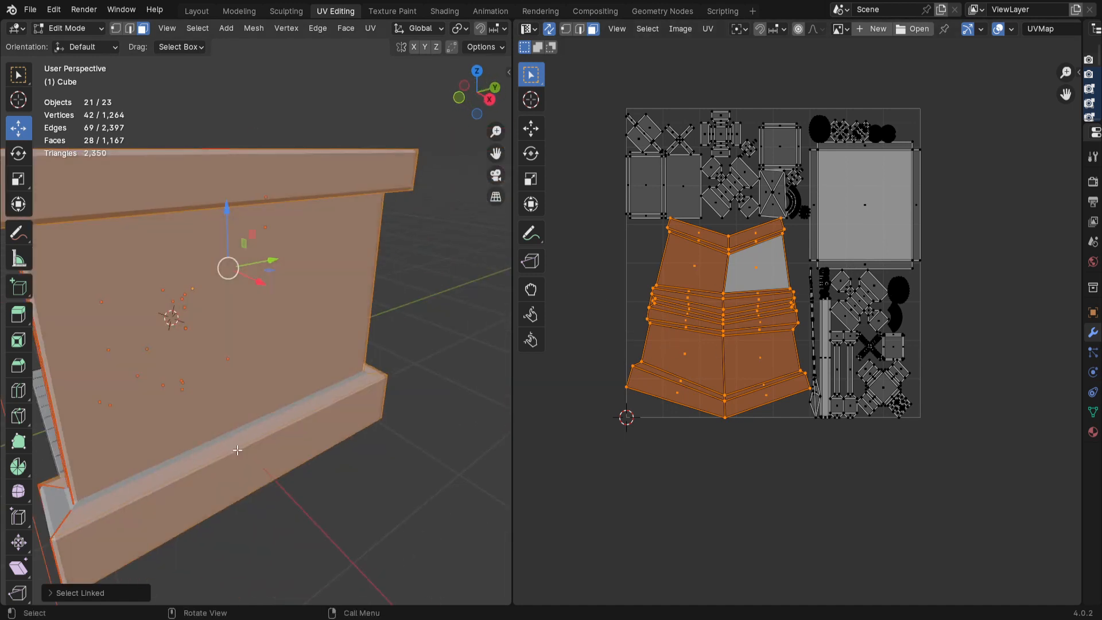
scroll(241, 447, "down", 3)
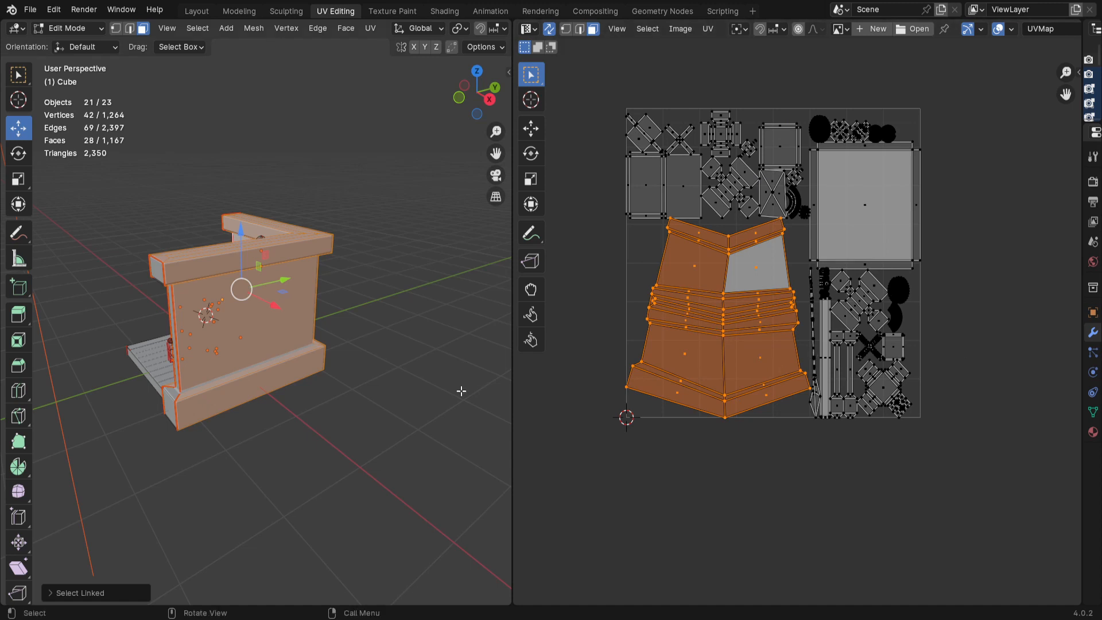
Step: Try to scale down the walls' UV island, undo it and clear the selection
key("s")
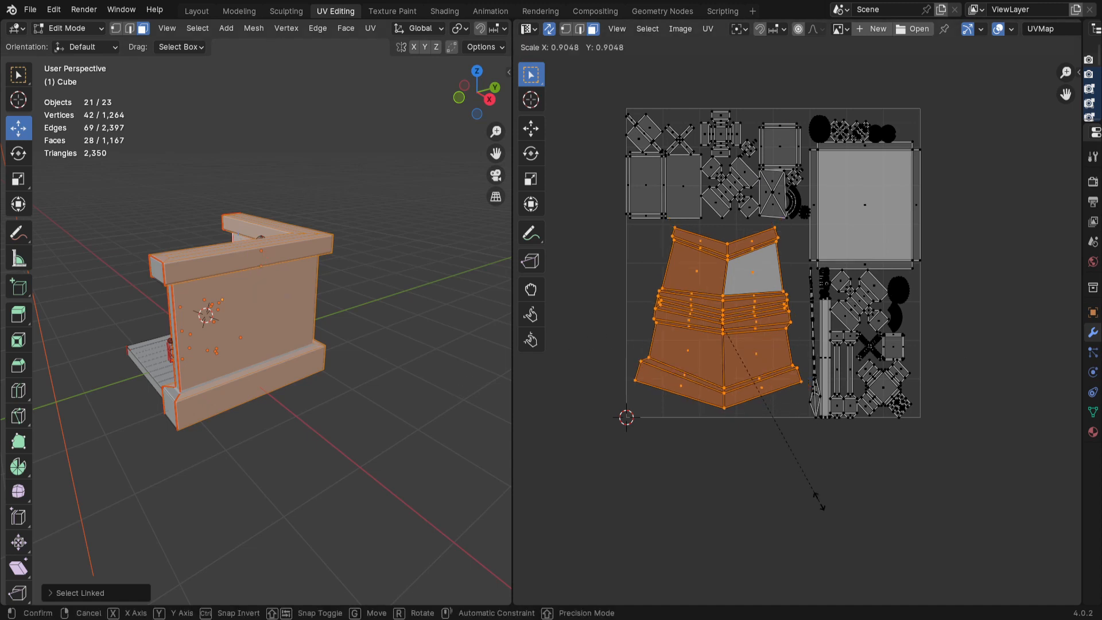
left_click(737, 392)
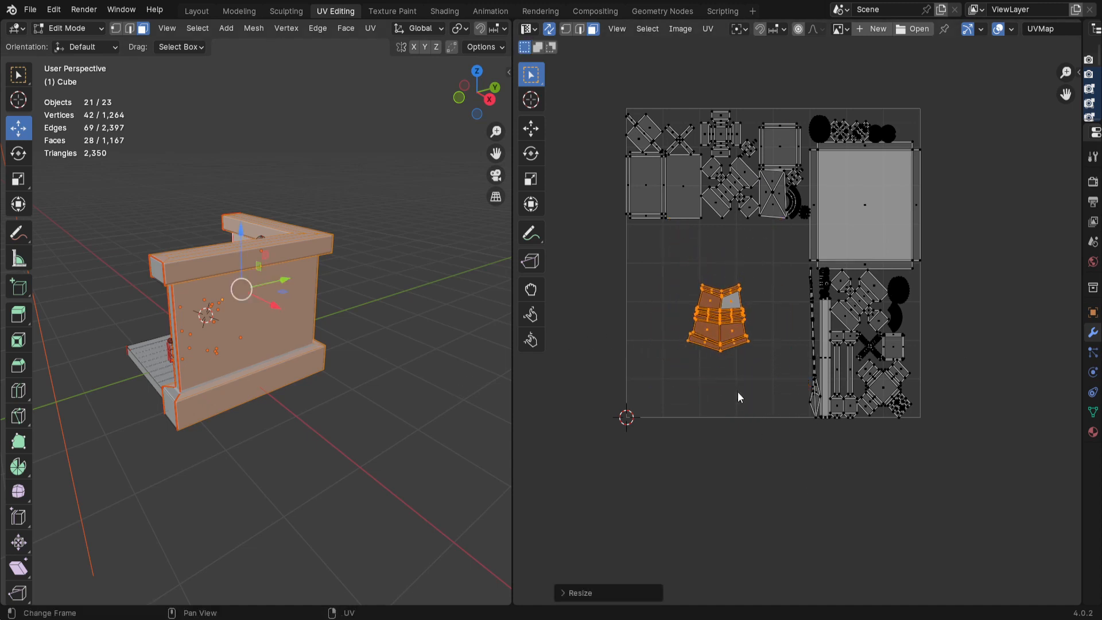
key("ctrl+z")
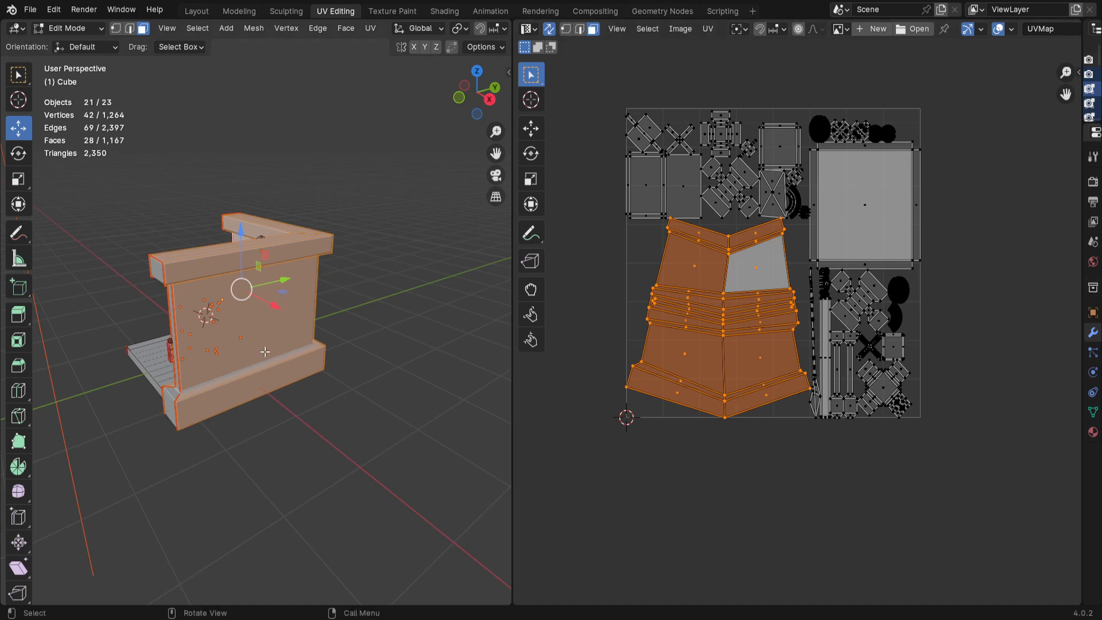
middle_click_drag(188, 449, 304, 502)
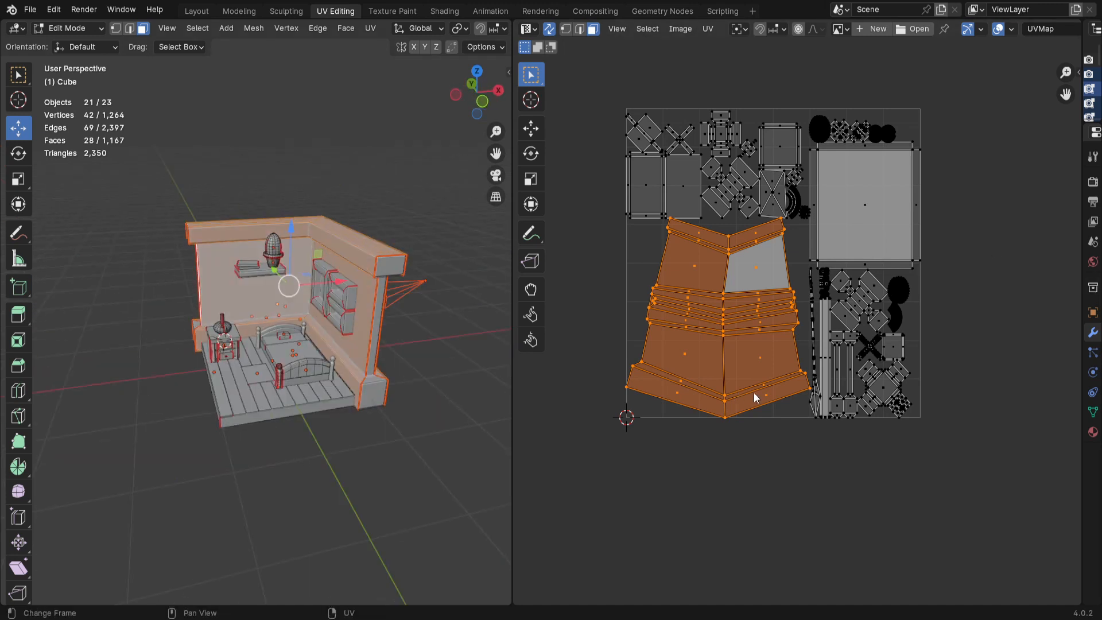
left_click(281, 510)
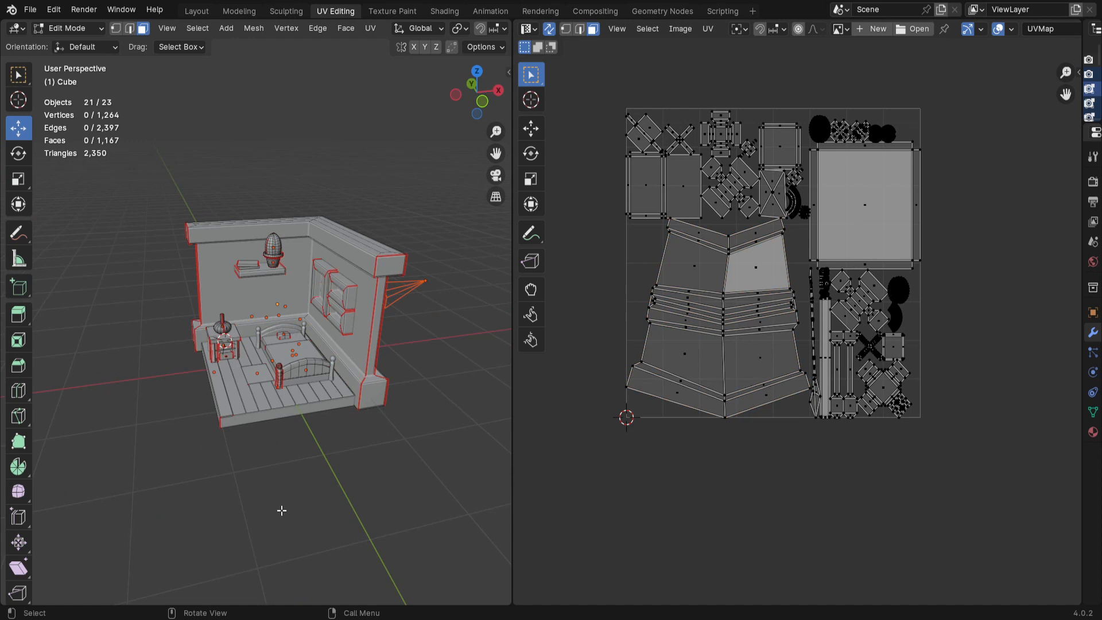
Step: Examine the packed UV islands of the whole scene up close, including in a maximized UV editor
middle_click_drag(281, 510, 367, 523)
scroll(368, 524, "up", 2)
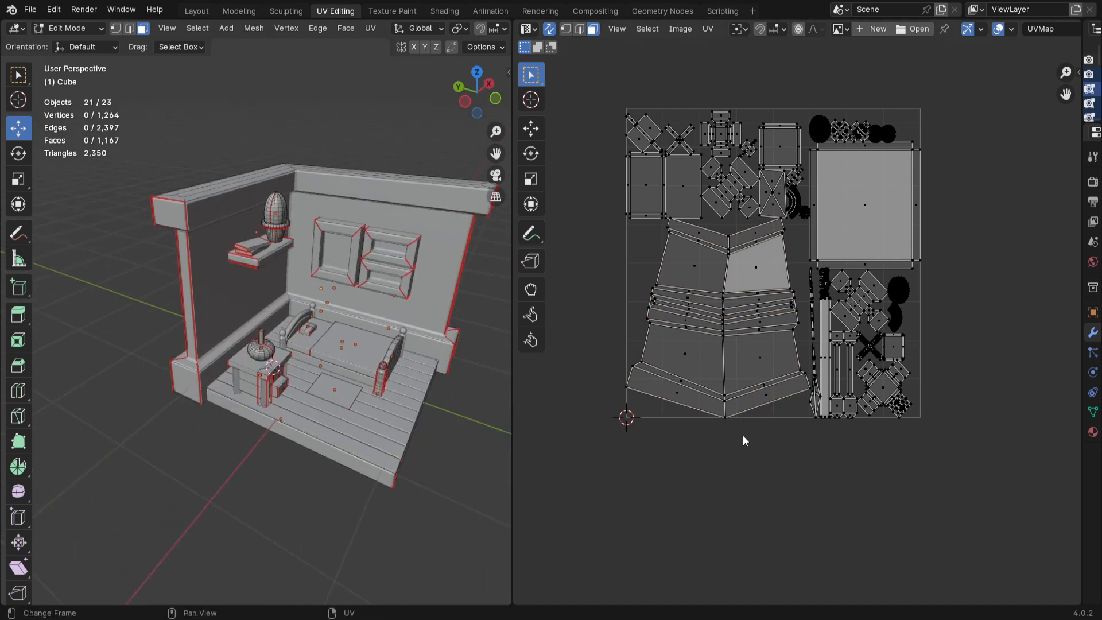
scroll(871, 399, "up", 5)
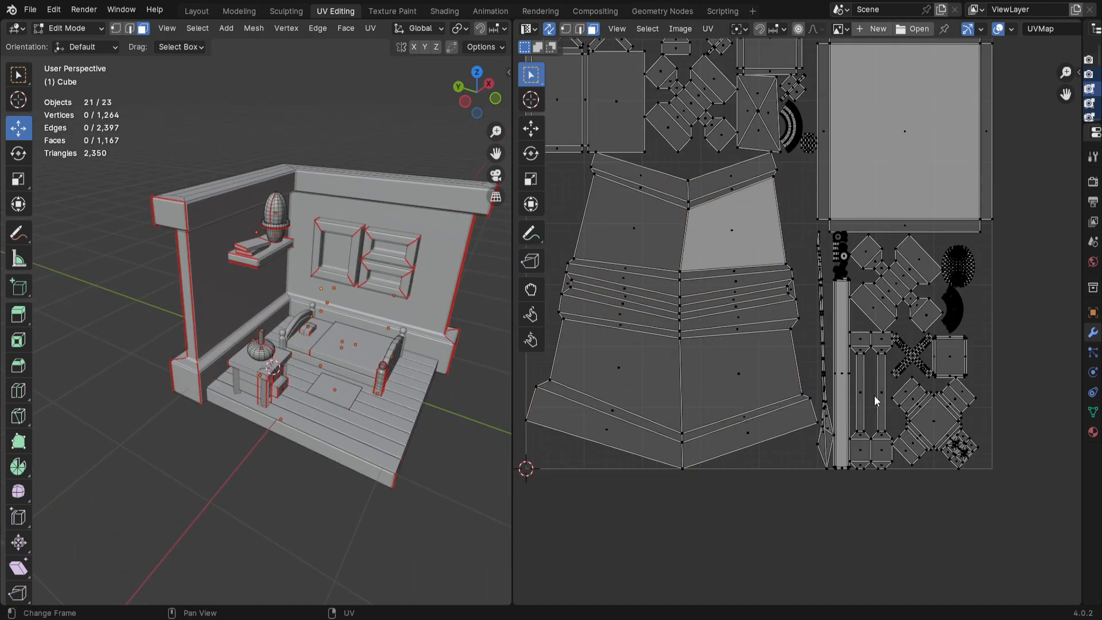
scroll(845, 429, "up", 3)
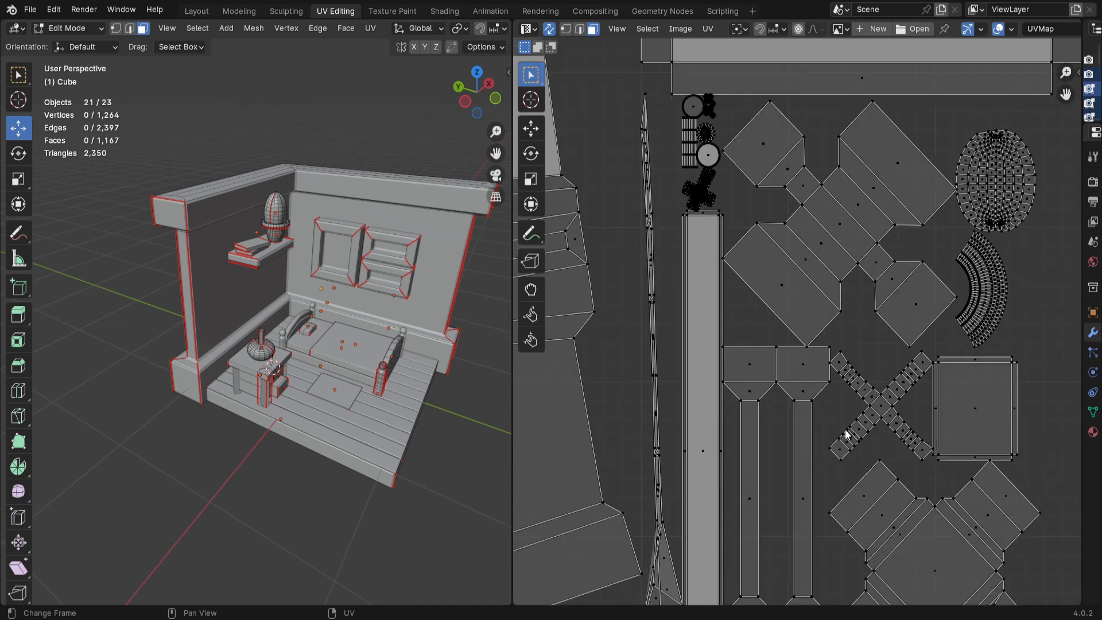
scroll(844, 429, "down", 3)
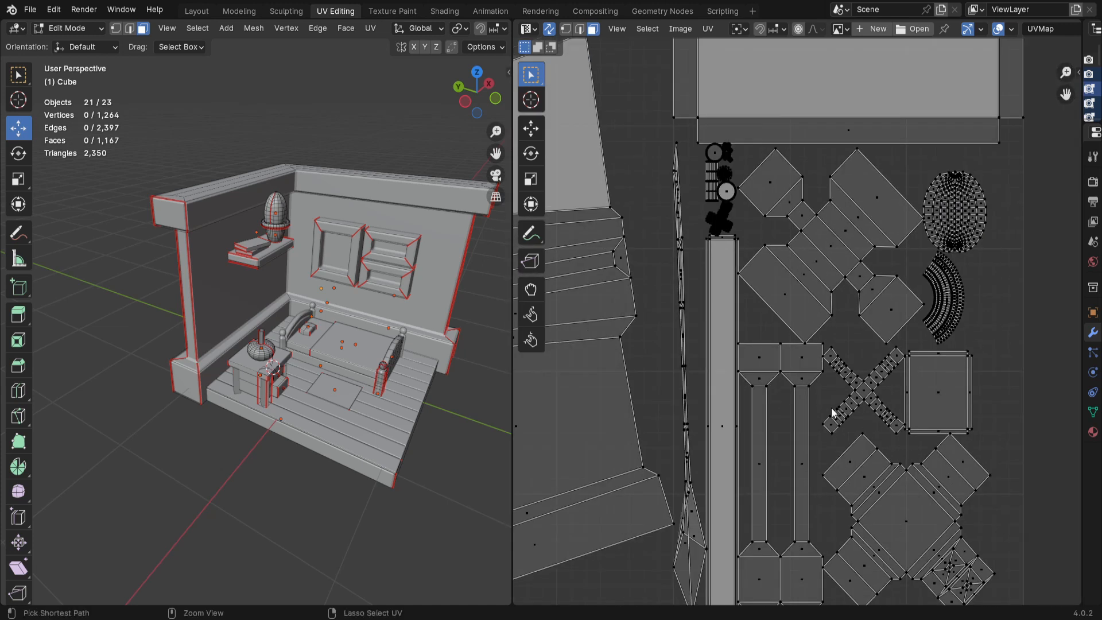
key("ctrl+space")
scroll(831, 407, "down", 4)
scroll(671, 435, "down", 1)
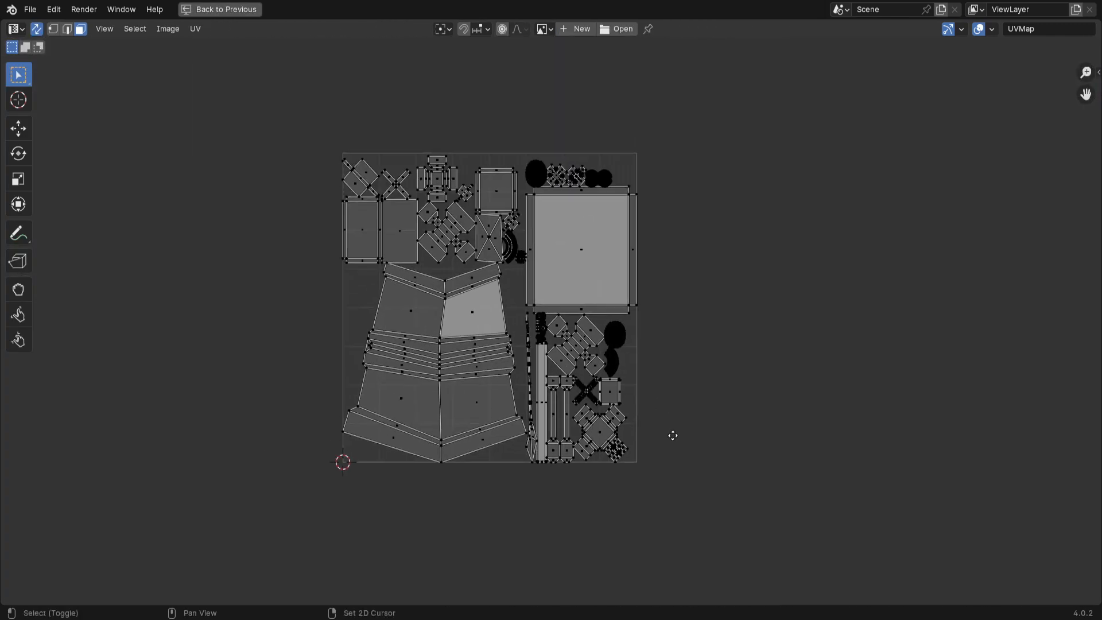
scroll(681, 396, "up", 3)
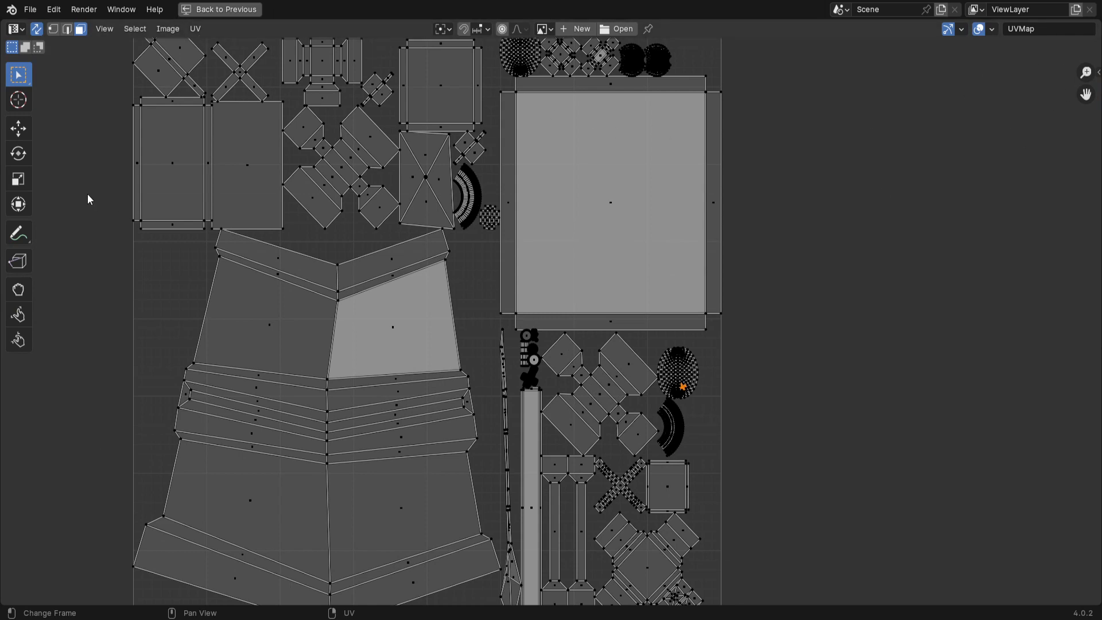
Step: Turn off UV sync selection and, back in the split layout, select all of the scene's mesh geometry
left_click(37, 29)
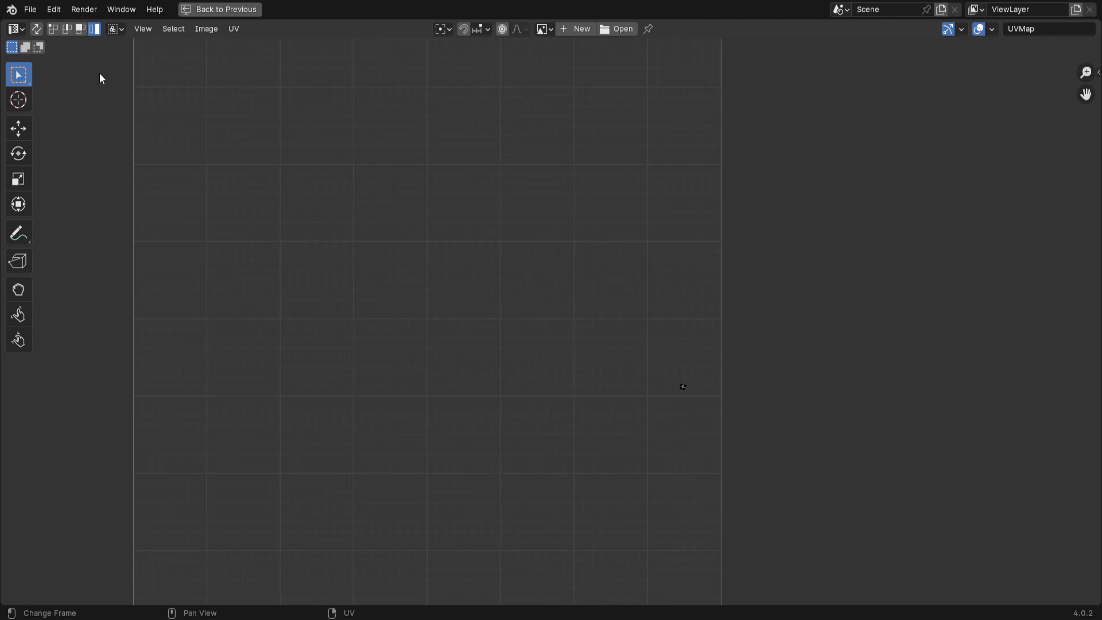
key("ctrl+space")
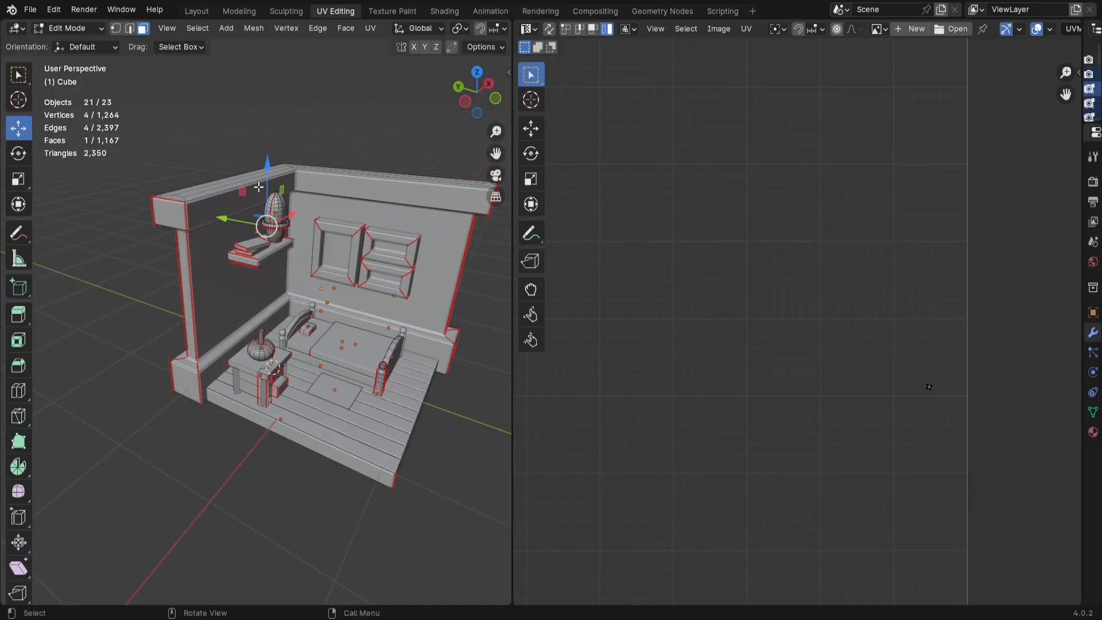
key("a")
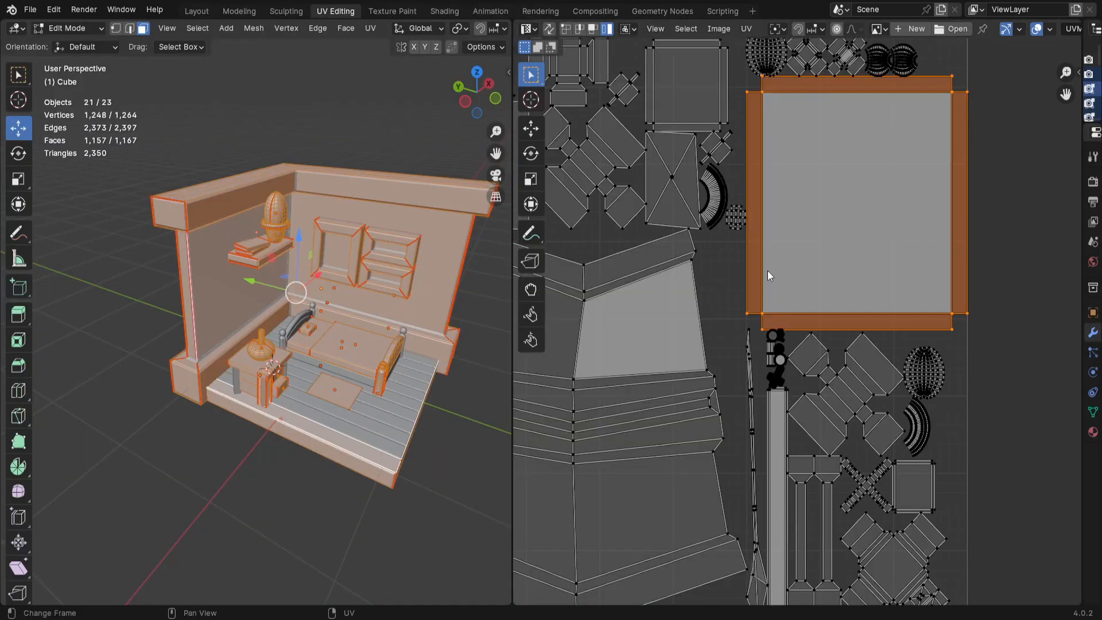
Step: In a maximized UV editor, scale the selected large rectangular UV island down to about 0.78
key("ctrl+space")
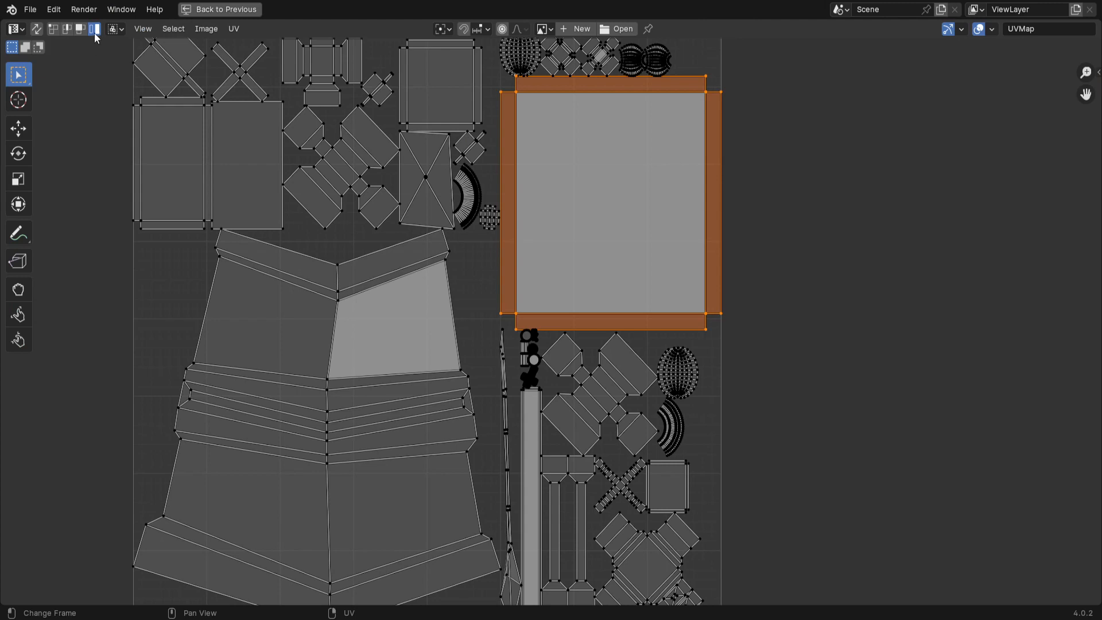
scroll(654, 302, "down", 2)
scroll(724, 412, "down", 1)
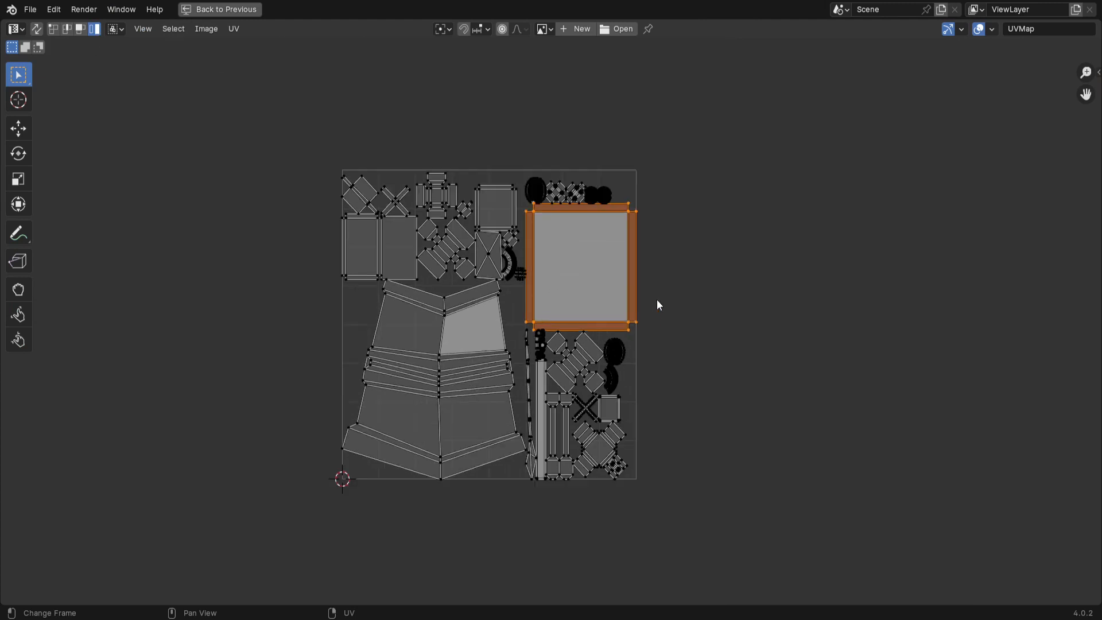
key("s")
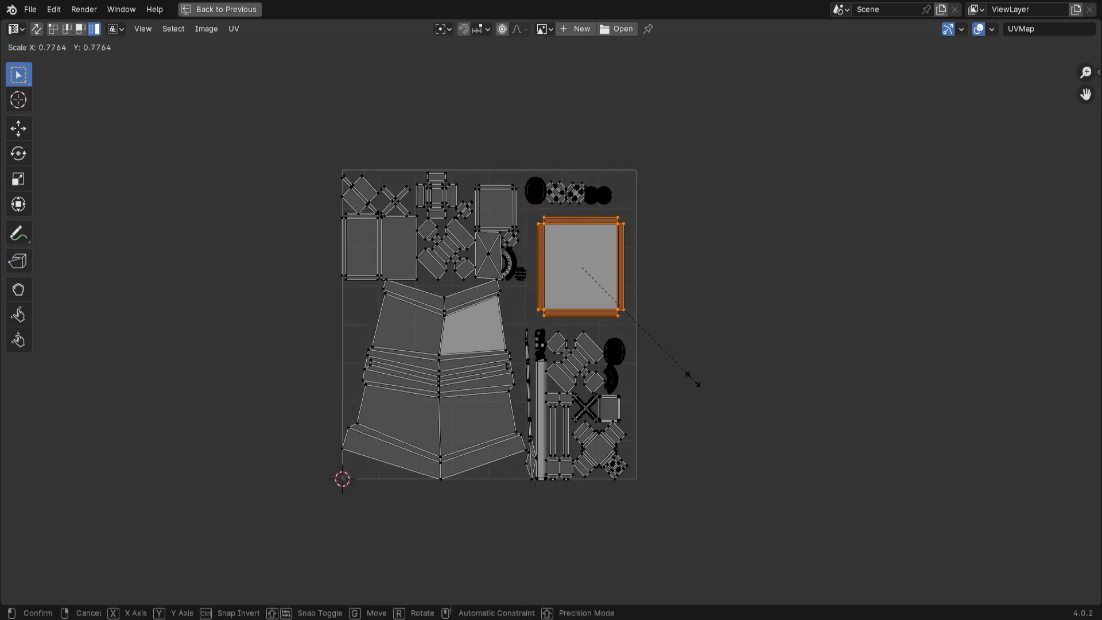
left_click(692, 380)
Step: Select the room walls' UV island and scale it down to about 0.93
left_click(476, 418)
key("s")
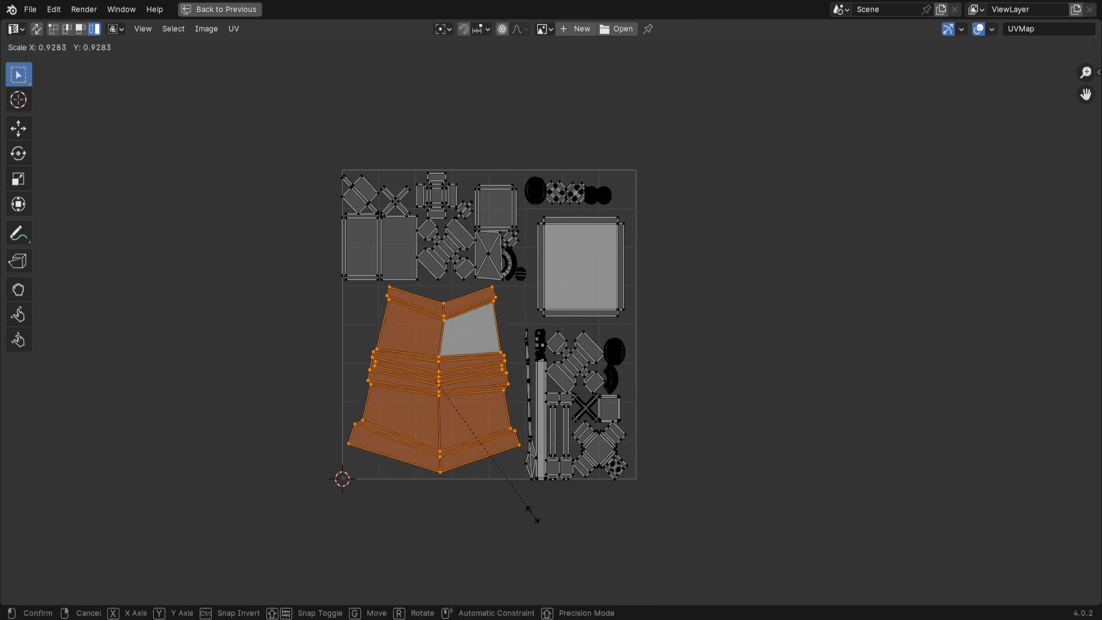
left_click(538, 462)
Step: Check the spacing of the small islands, then shrink the walls' UV island slightly further
scroll(539, 436, "up", 4)
scroll(433, 283, "up", 3, "shift")
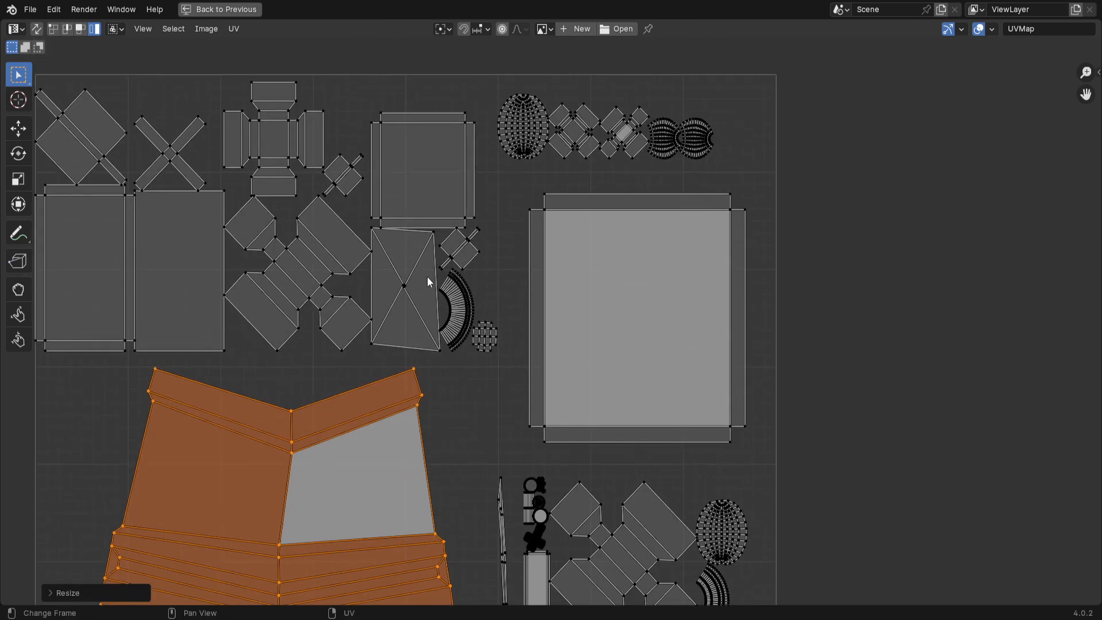
scroll(452, 310, "up", 3)
scroll(344, 316, "up", 3)
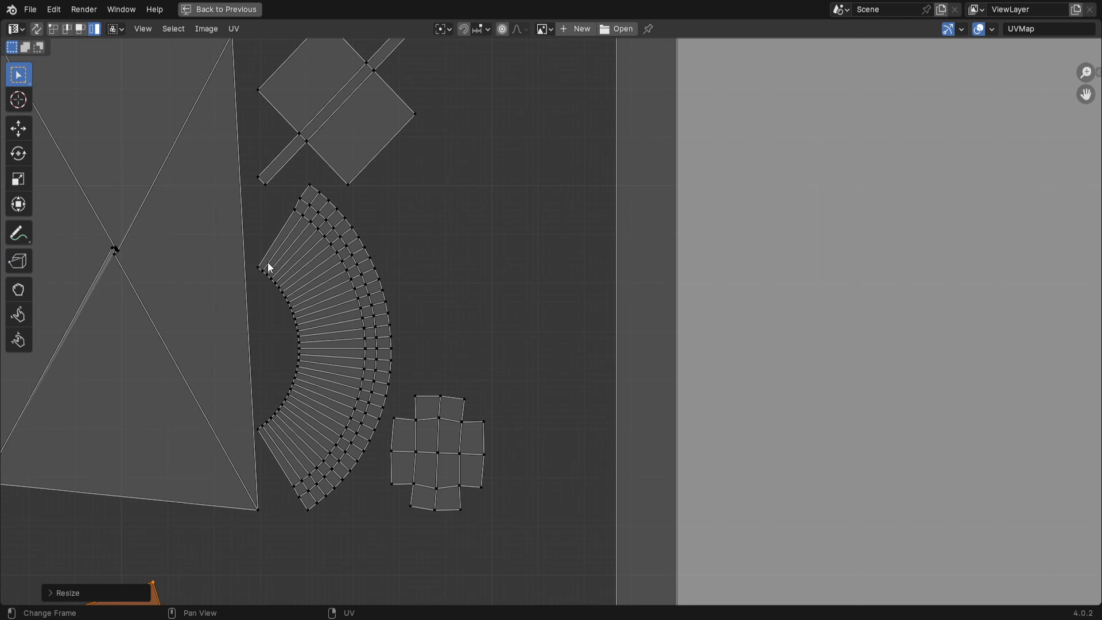
scroll(251, 376, "down", 8)
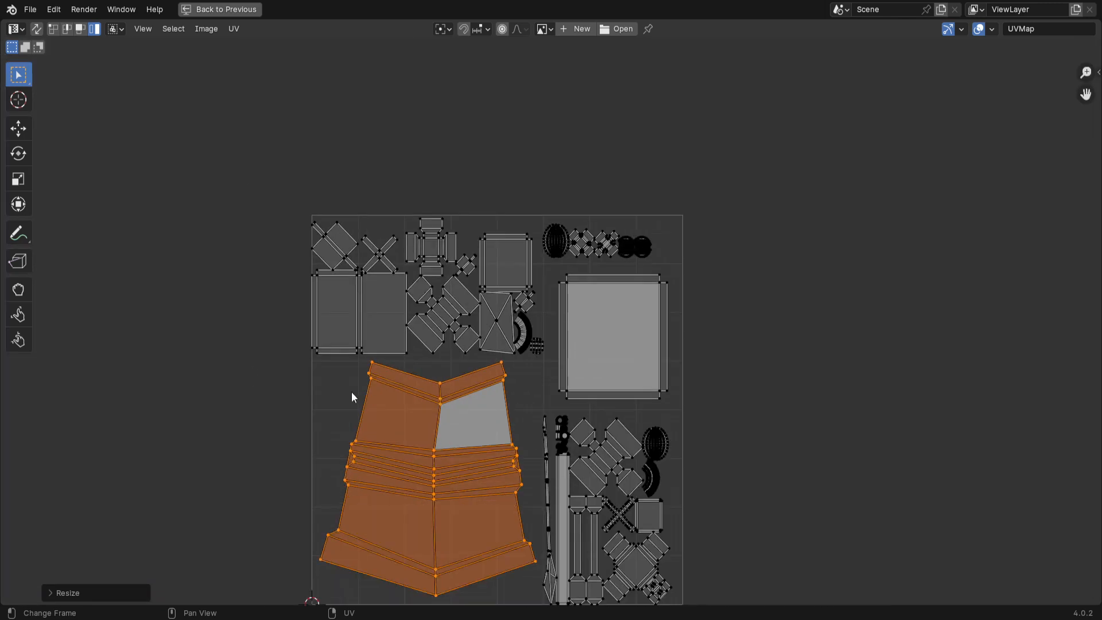
key("a")
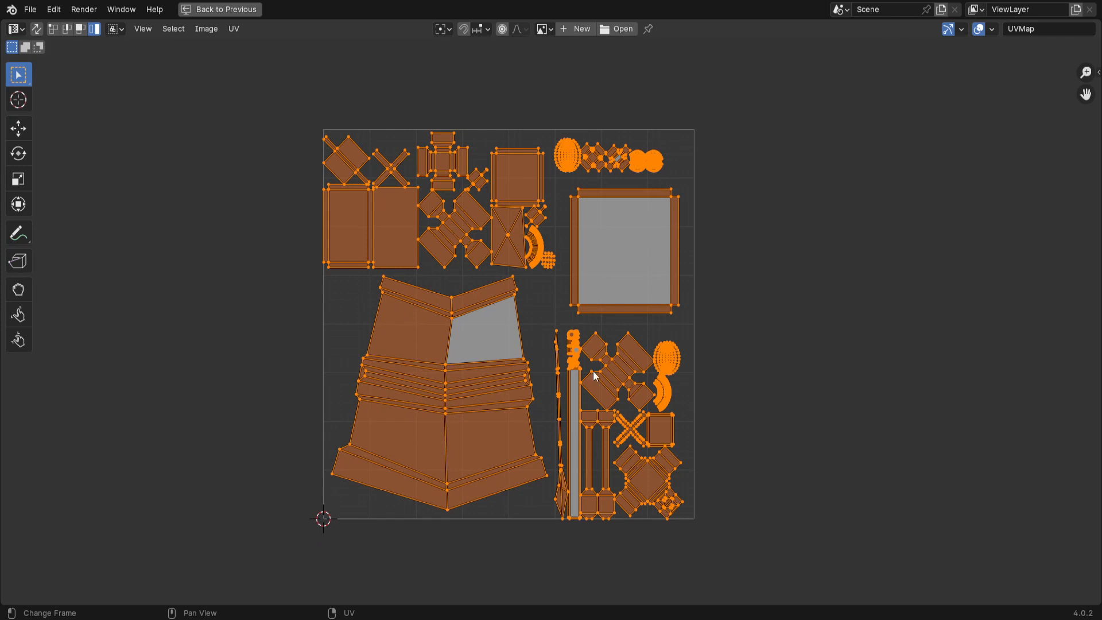
left_click(502, 478)
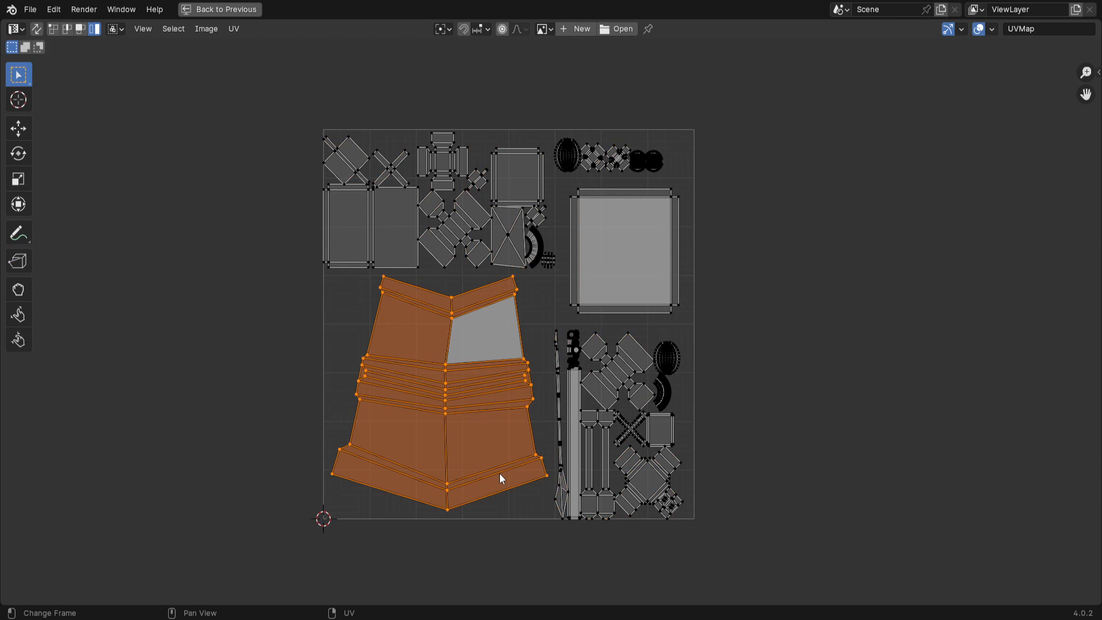
key("s")
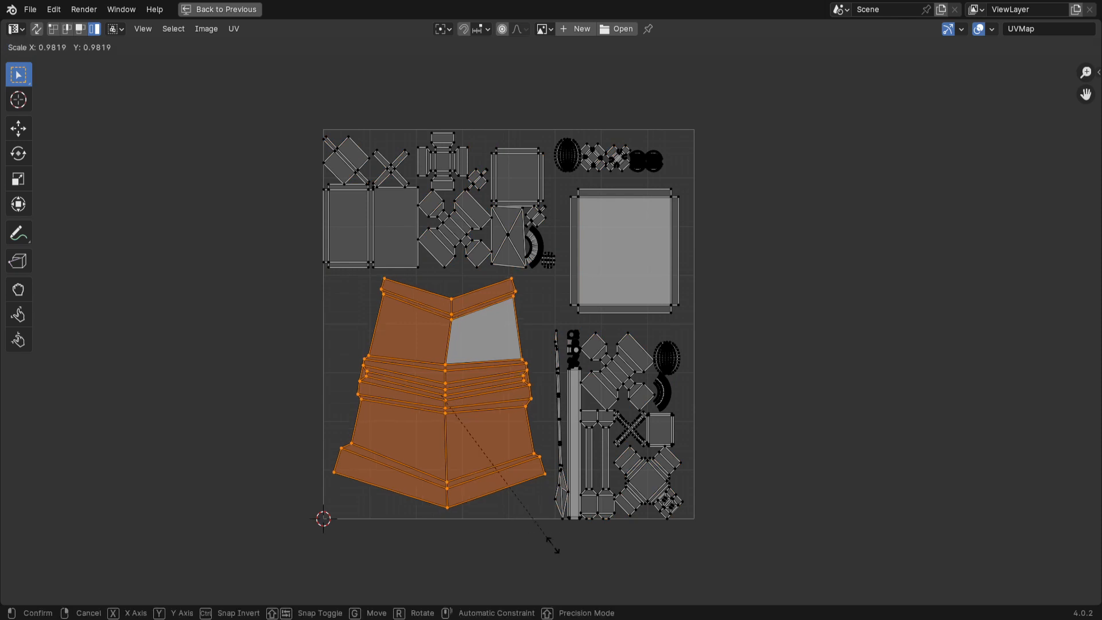
left_click(552, 538)
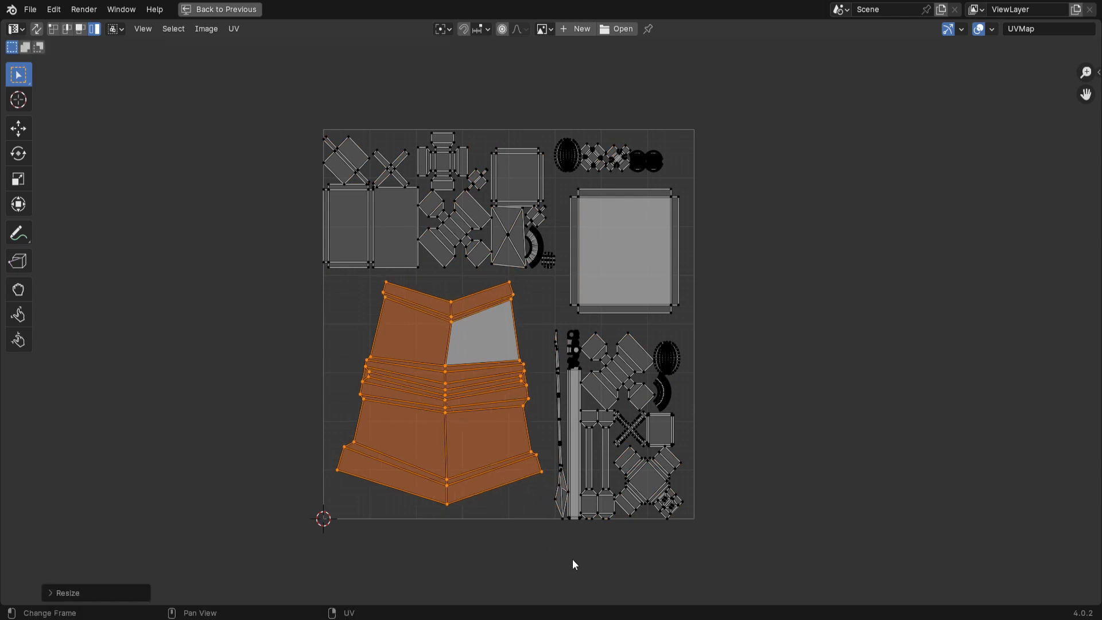
Step: Rotate the walls' UV island slightly counterclockwise and move it to the UV tile's left edge, below the furniture islands
key("r")
left_click(600, 551)
key("g")
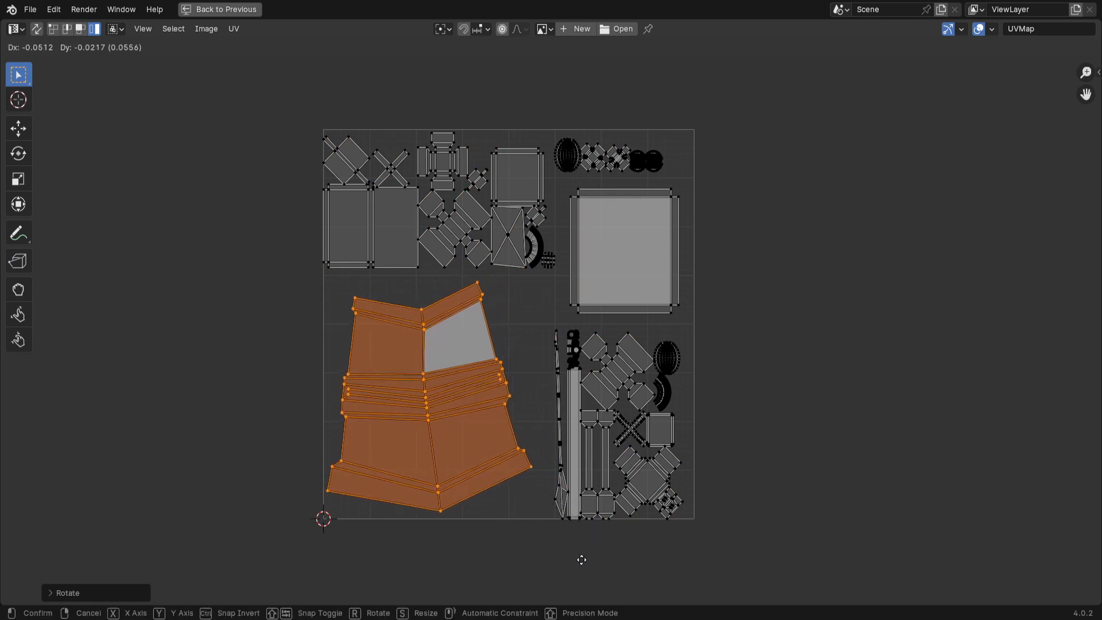
left_click(584, 559)
key("g")
left_click(536, 558)
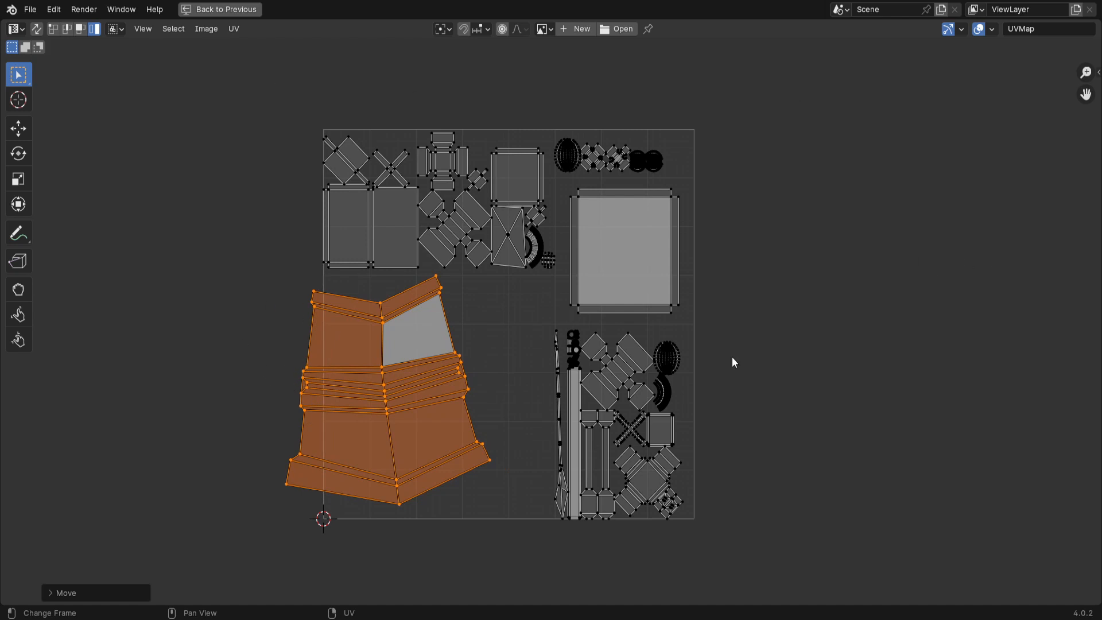
key("g")
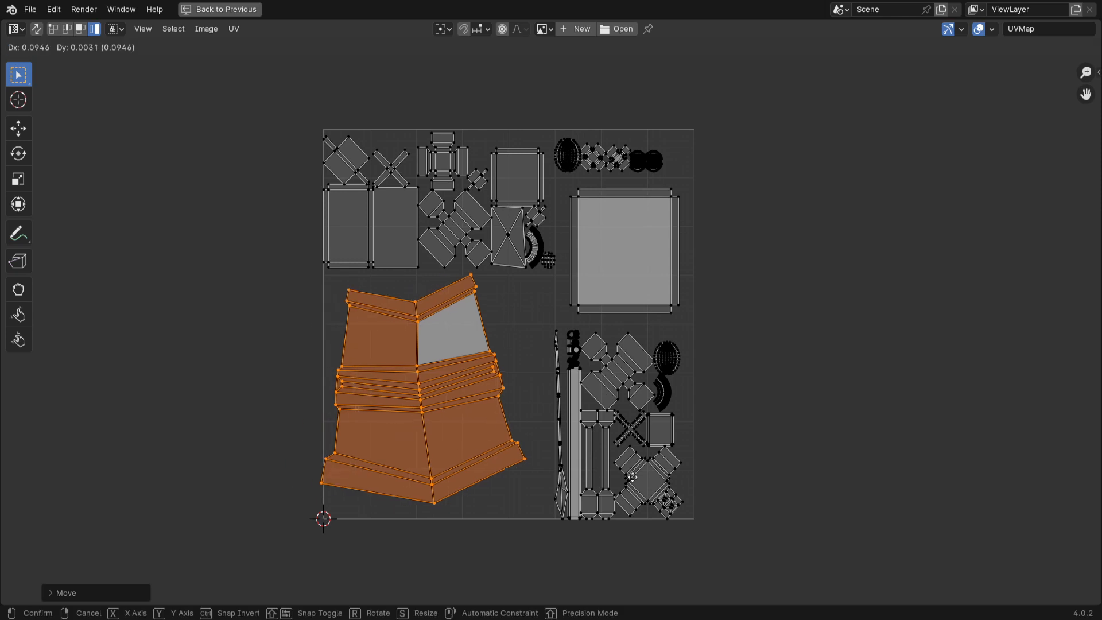
left_click(643, 484)
Step: Move the oval island from the tile's upper edge into the gap beside the walls' island and enlarge it
scroll(543, 289, "up", 2)
scroll(542, 288, "down", 2)
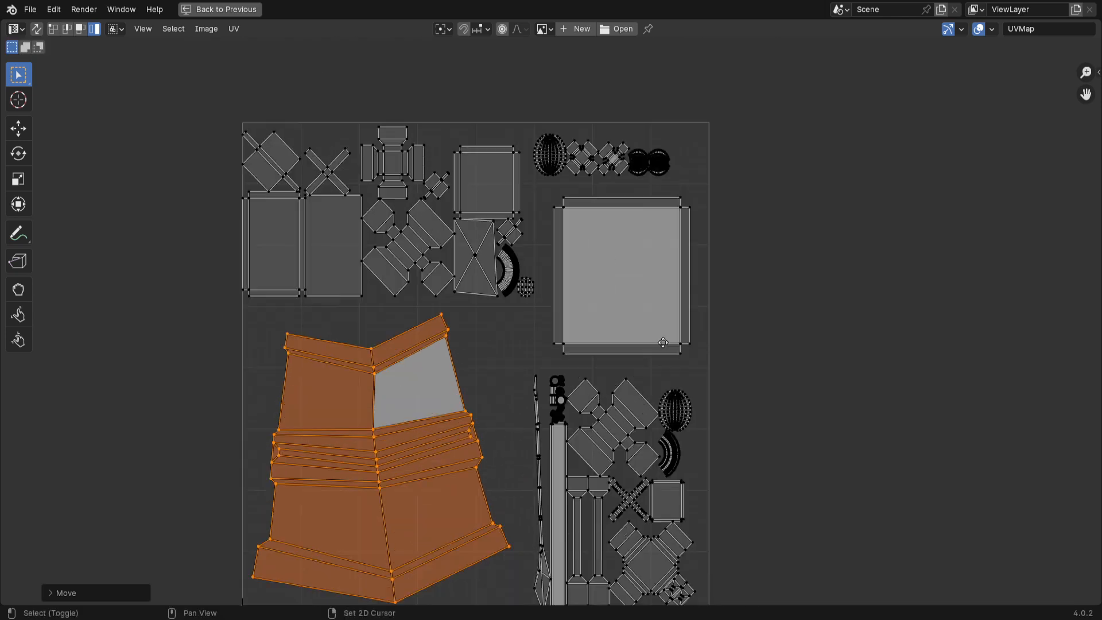
left_click(529, 183)
key("g")
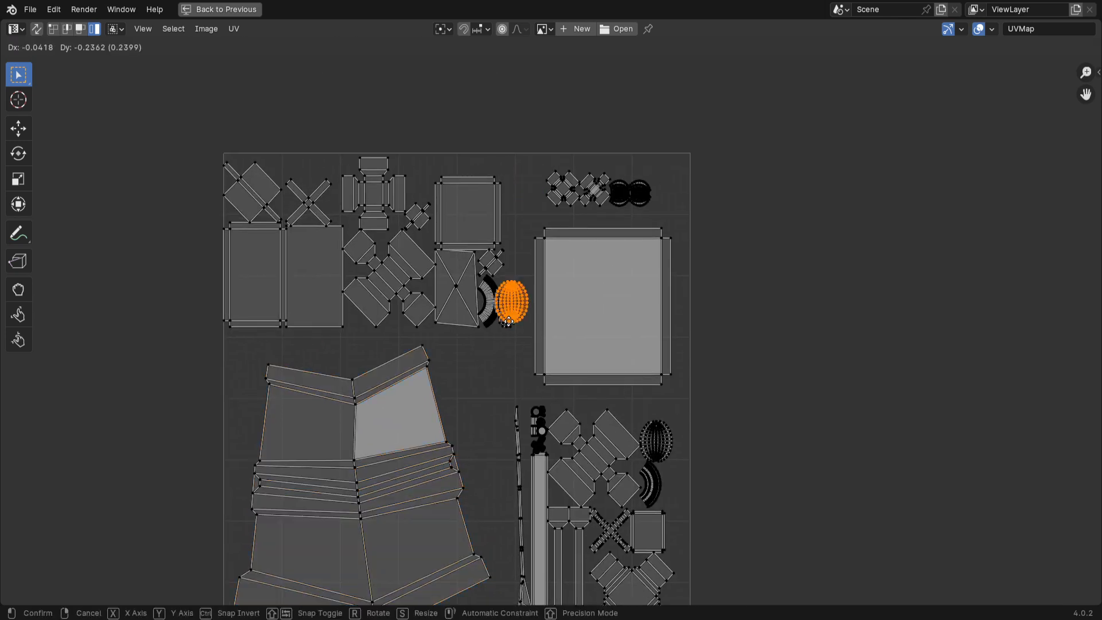
left_click(486, 377)
key("s")
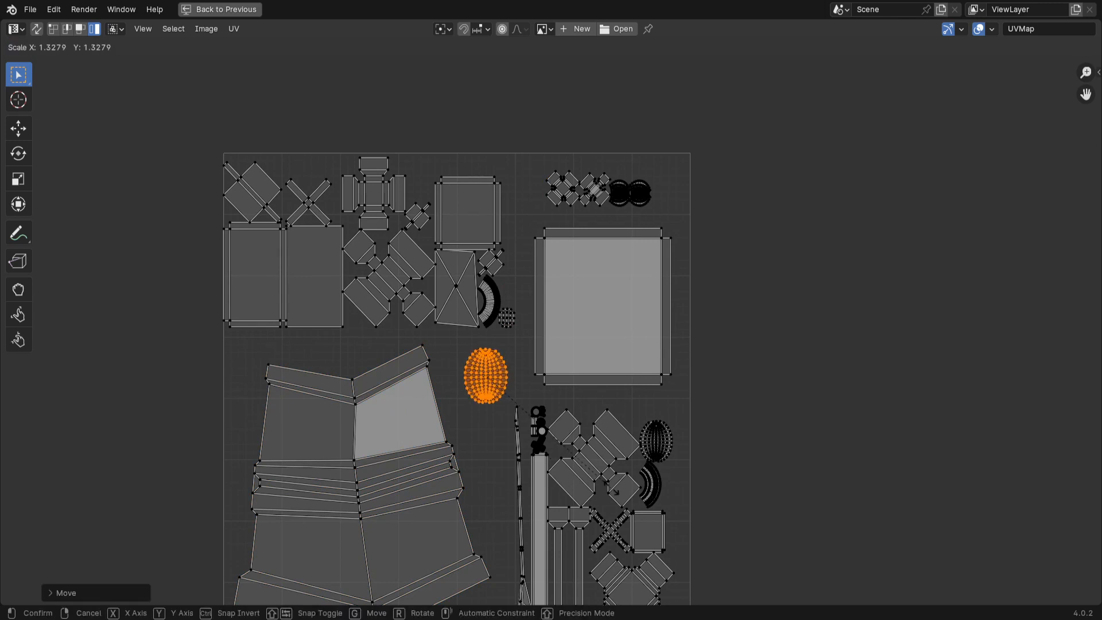
left_click(662, 392)
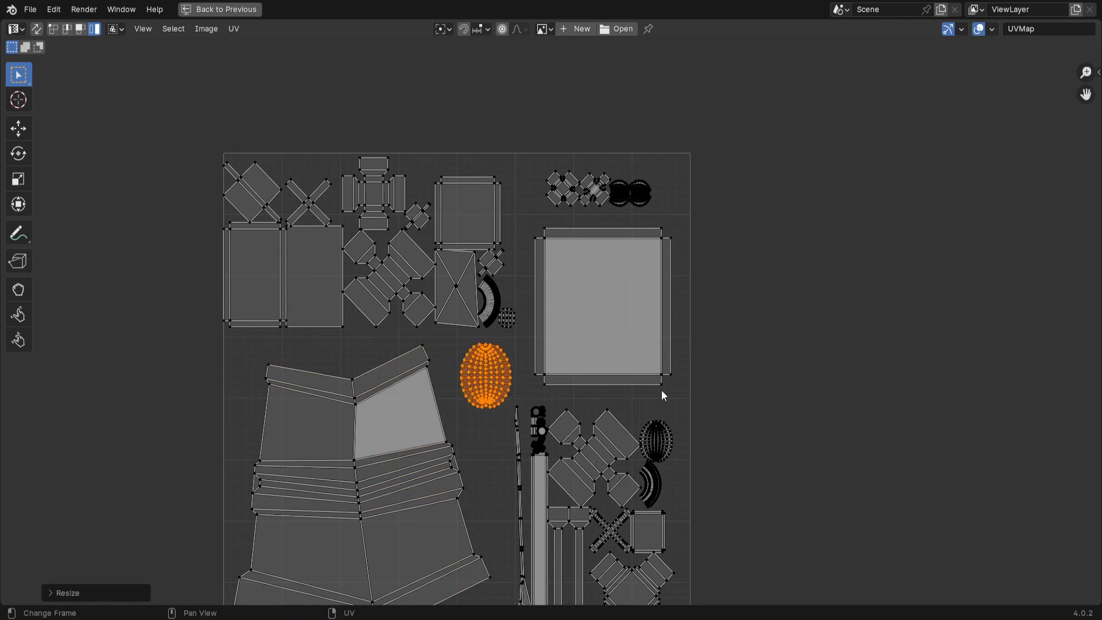
Step: Move the small round grid island away from the arc-shaped island into the free space beside the large rectangle
left_click(508, 319)
key("g")
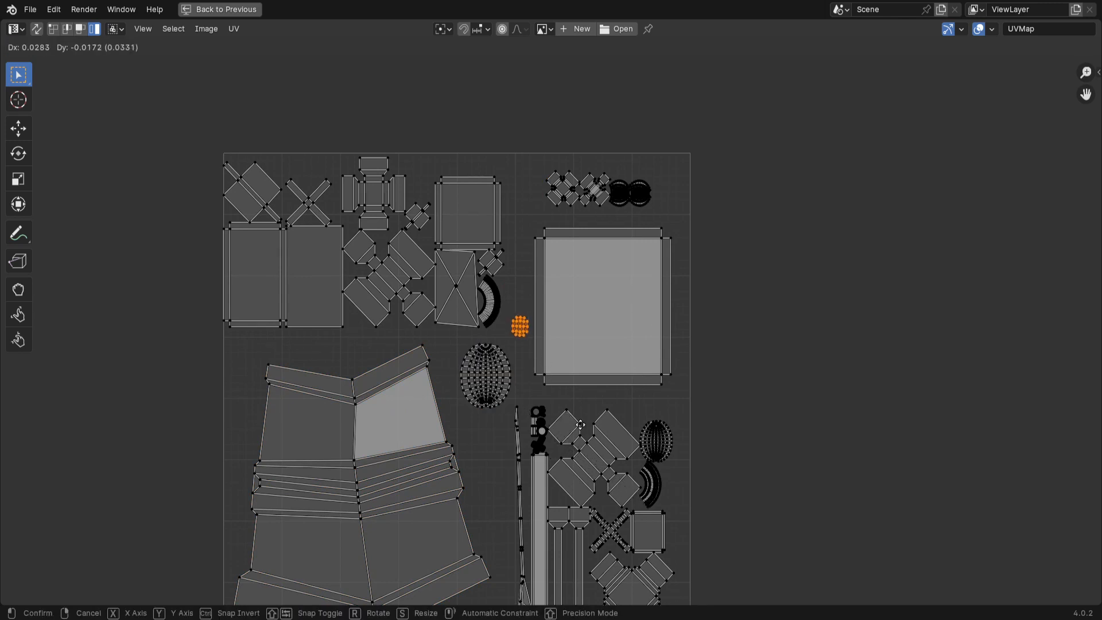
left_click(581, 419)
Step: Move the outermost shell-shaped island toward the tile's upper-right corner and scale it up to about 1.76
left_click(640, 196)
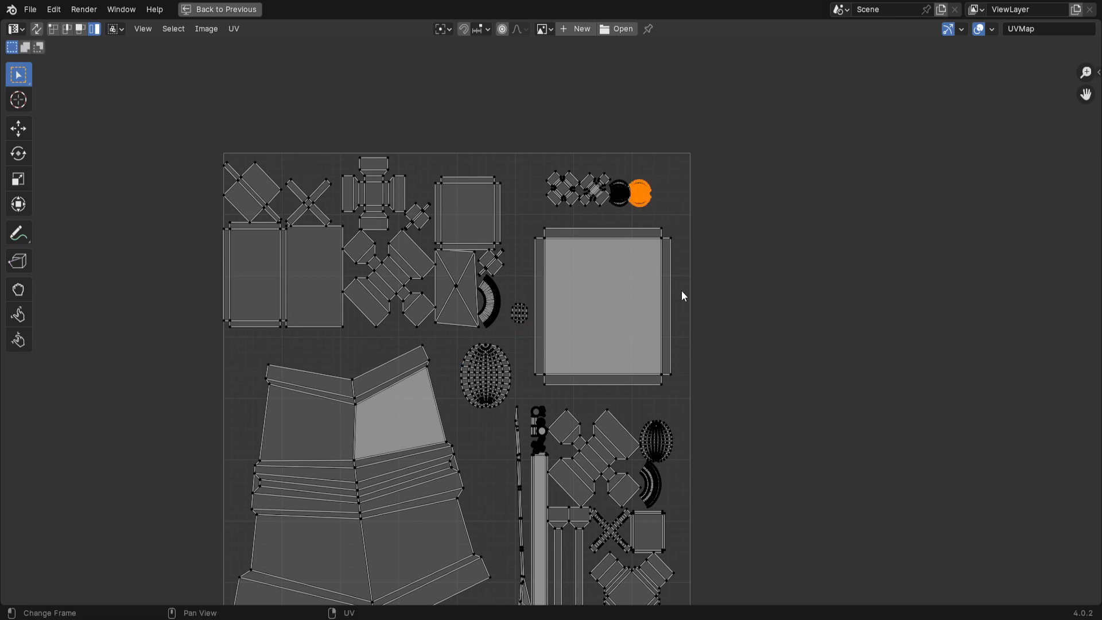
key("g")
left_click(704, 280)
key("s")
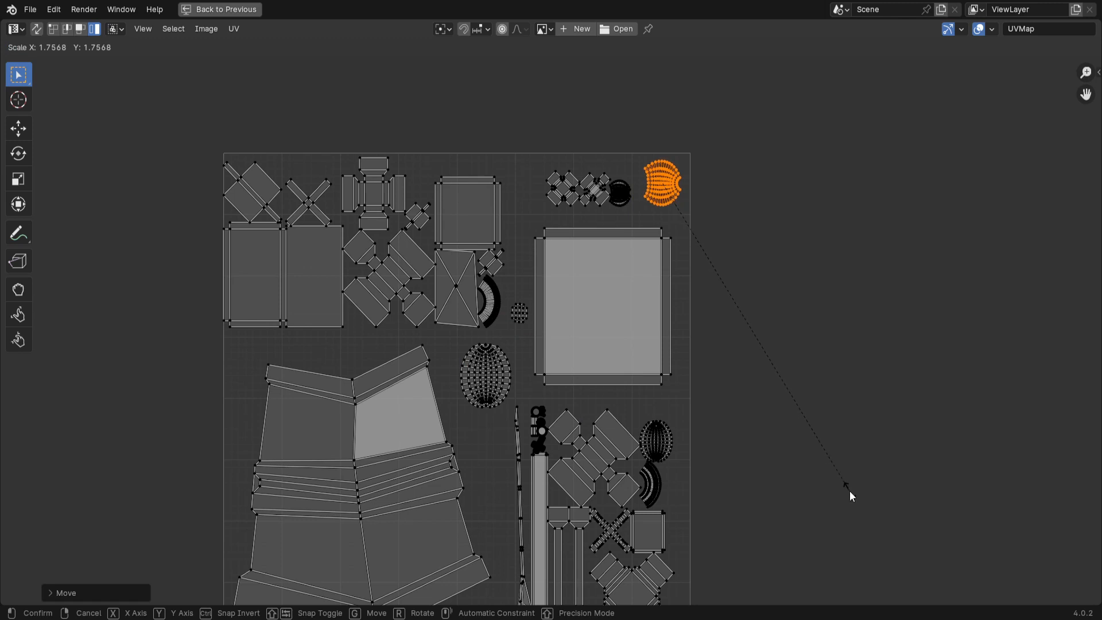
left_click(849, 491)
Step: Spread the two small cross-shaped islands apart above the large rectangular island
left_click(553, 212)
key("g")
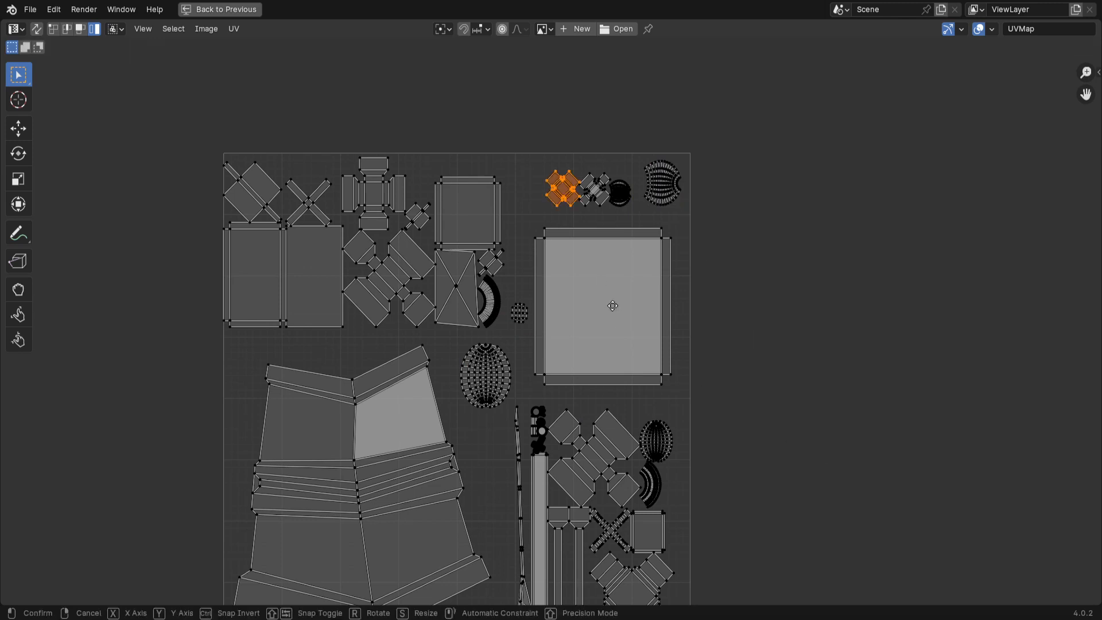
left_click(581, 305)
left_click(601, 236)
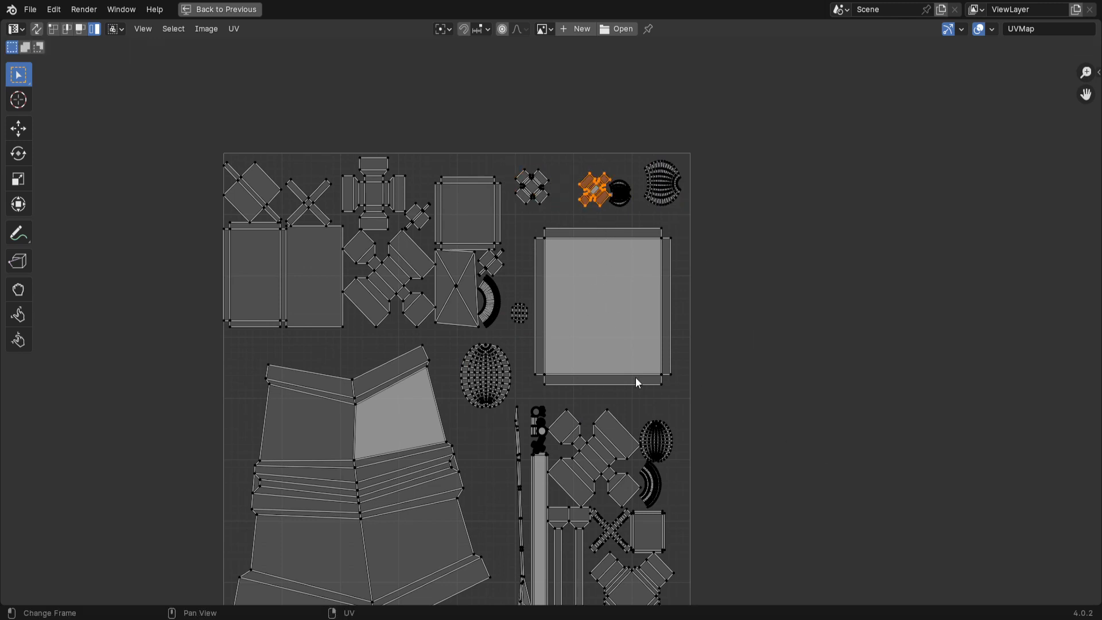
key("g")
left_click(618, 373)
Step: Enlarge the remaining small shell-shaped island to roughly match the neighbouring one in the upper-right corner
left_click(619, 233)
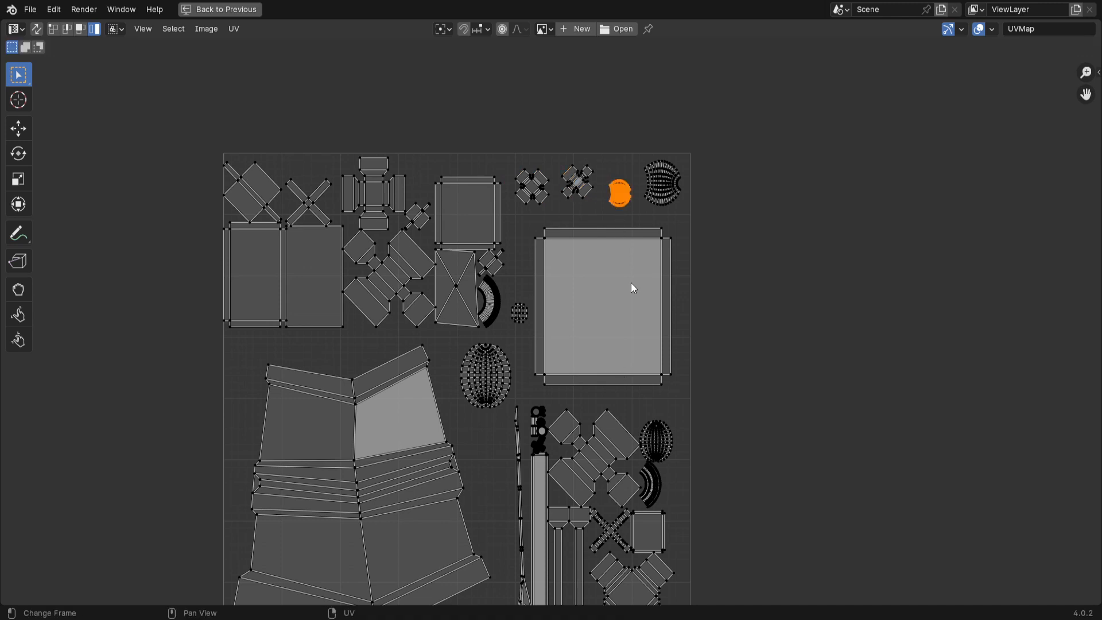
key("s")
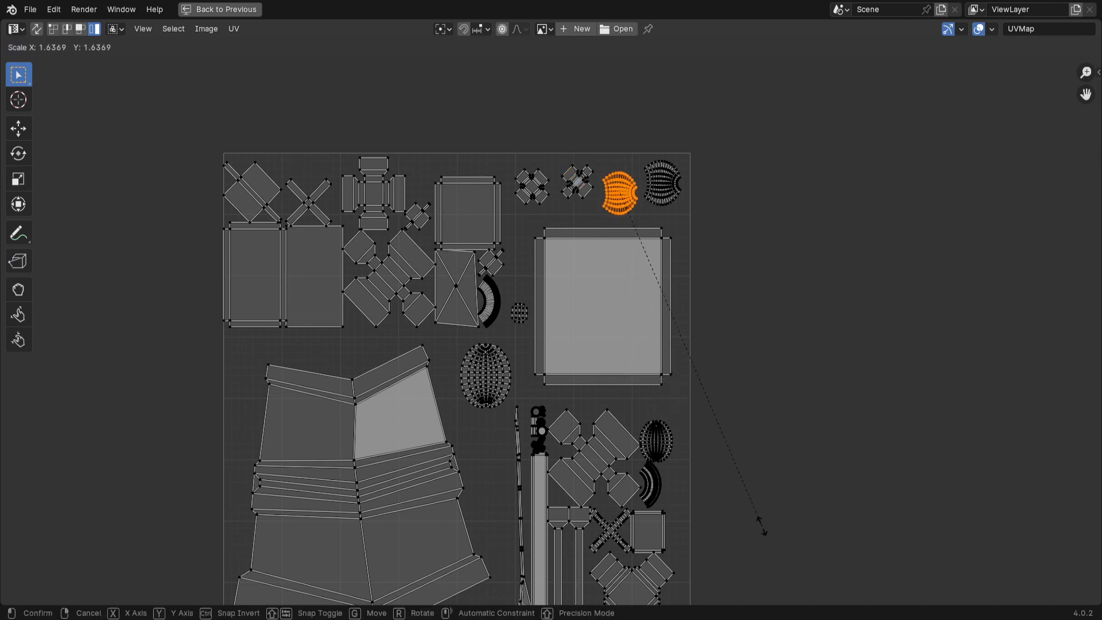
left_click(769, 547)
Step: Select the two adjacent rectangular islands above the walls' island, scale them down together and move them slightly lower
left_click(302, 275)
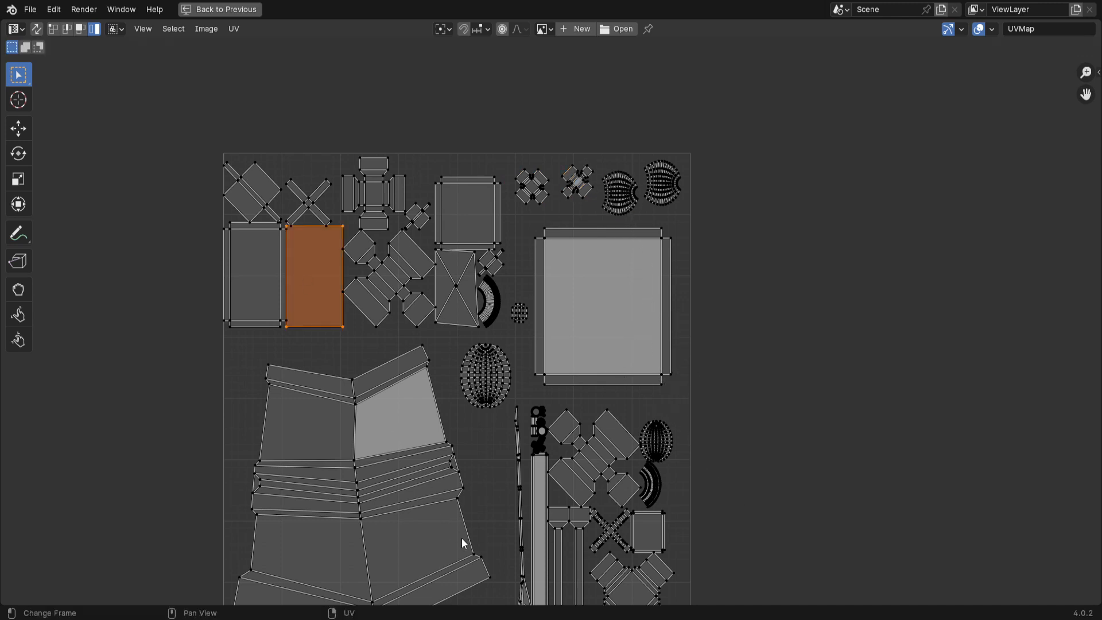
left_click(207, 354)
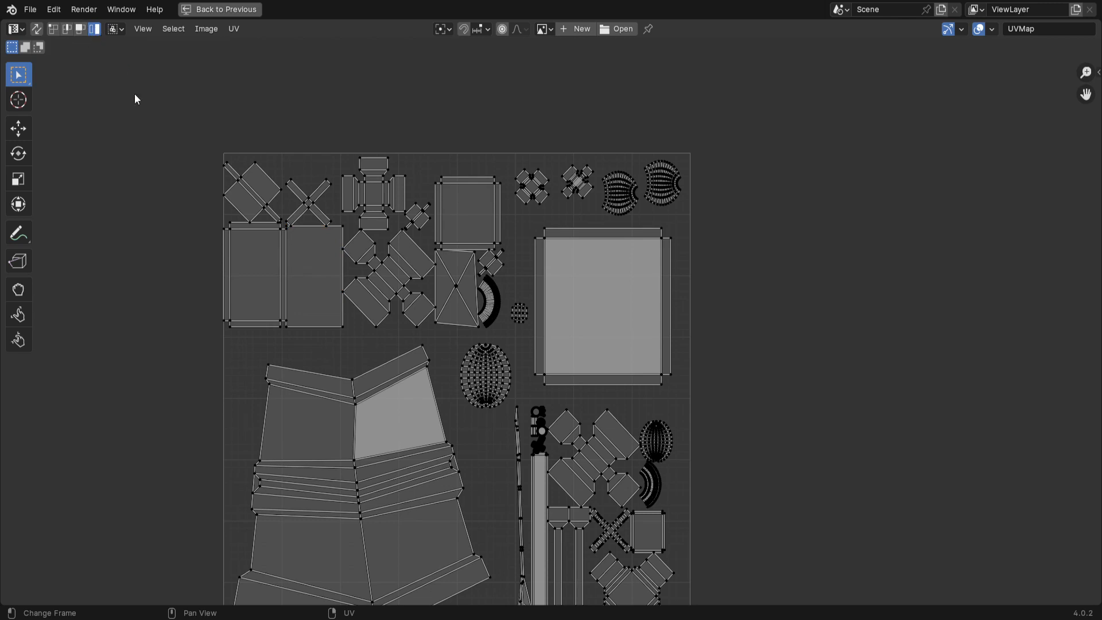
left_click(297, 285)
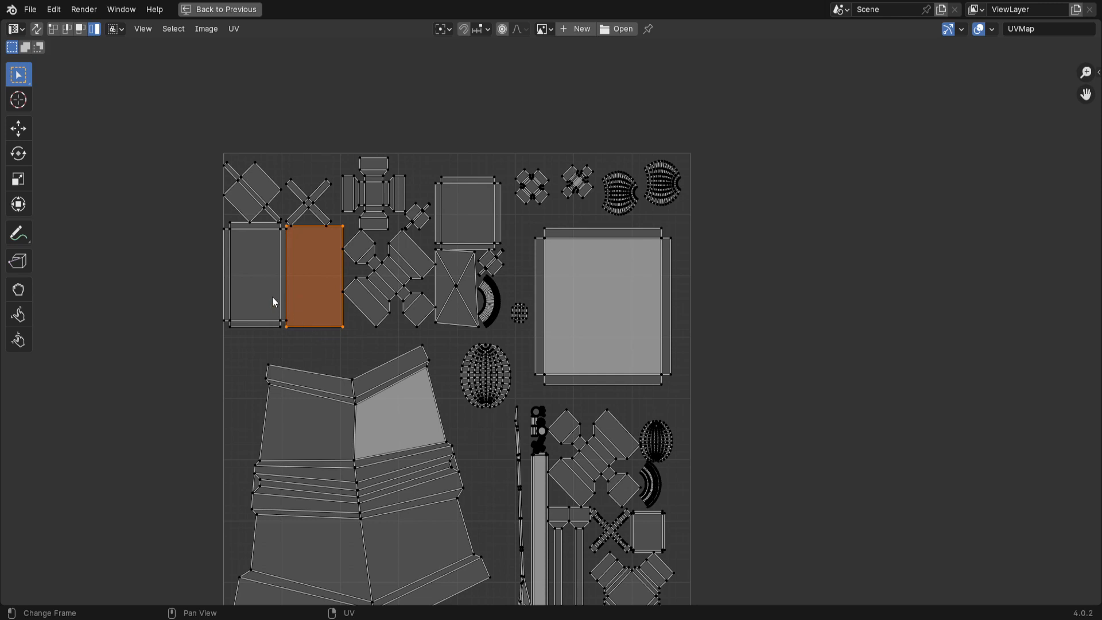
key("l")
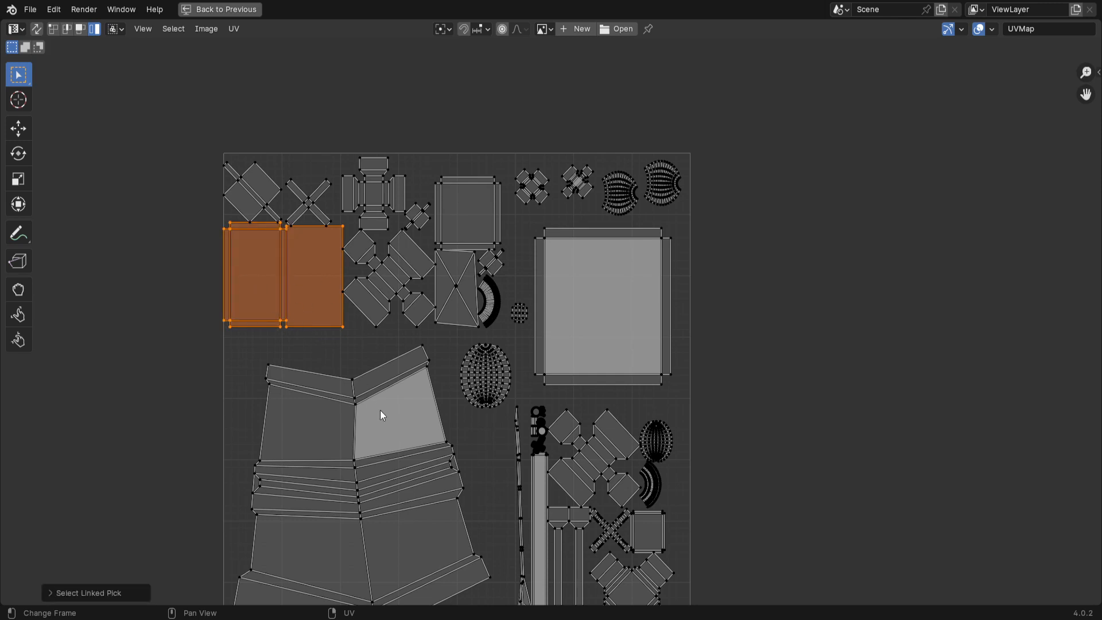
key("s")
left_click(351, 391)
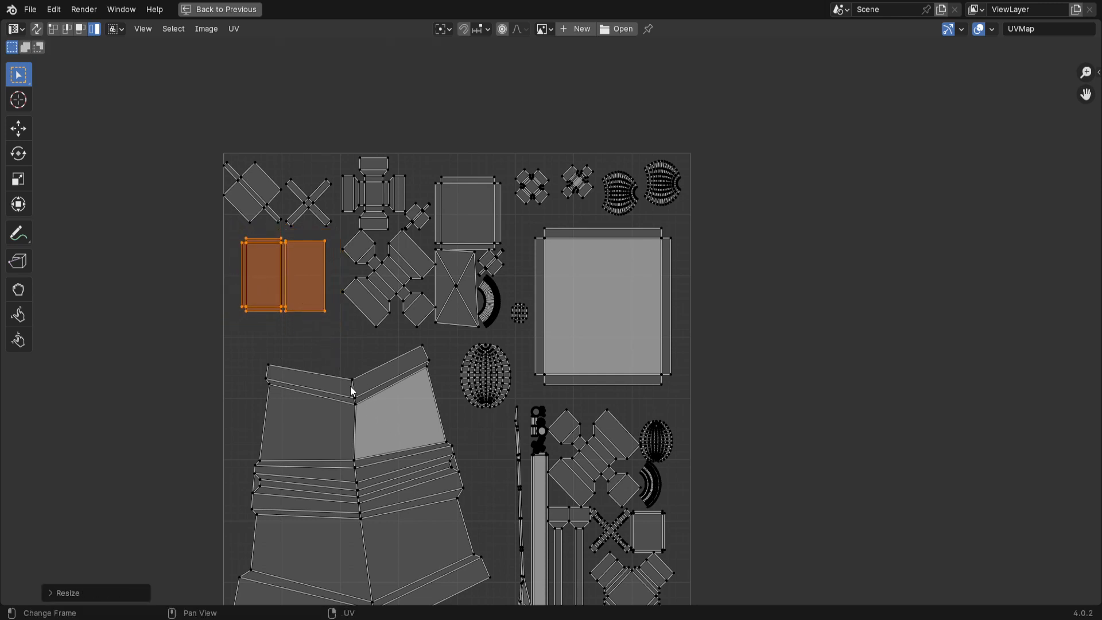
key("g")
left_click(353, 408)
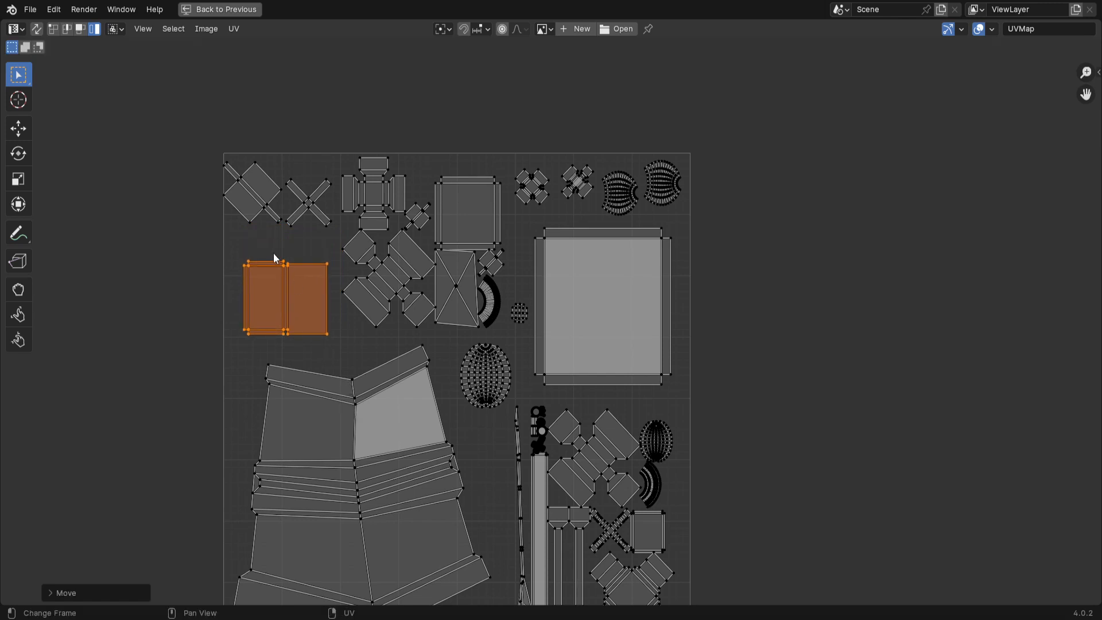
Step: Scale down the large cross-shaped island beside the two rectangular ones and move it clear of its neighbours
left_click(377, 281)
key("s")
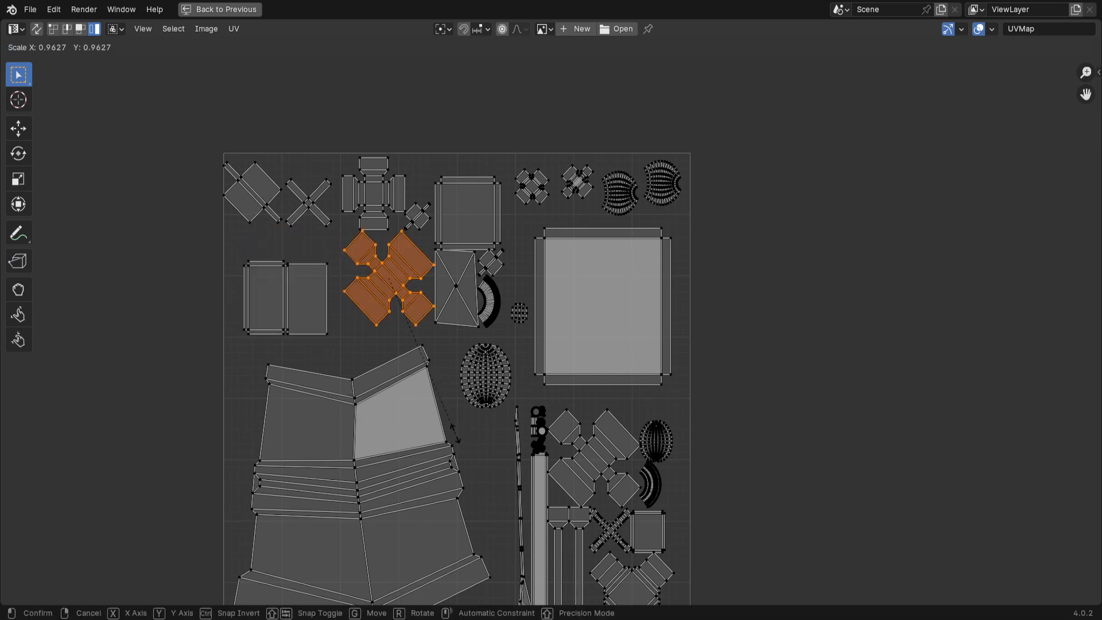
left_click(440, 425)
key("g")
left_click(422, 441)
scroll(609, 436, "up", 5)
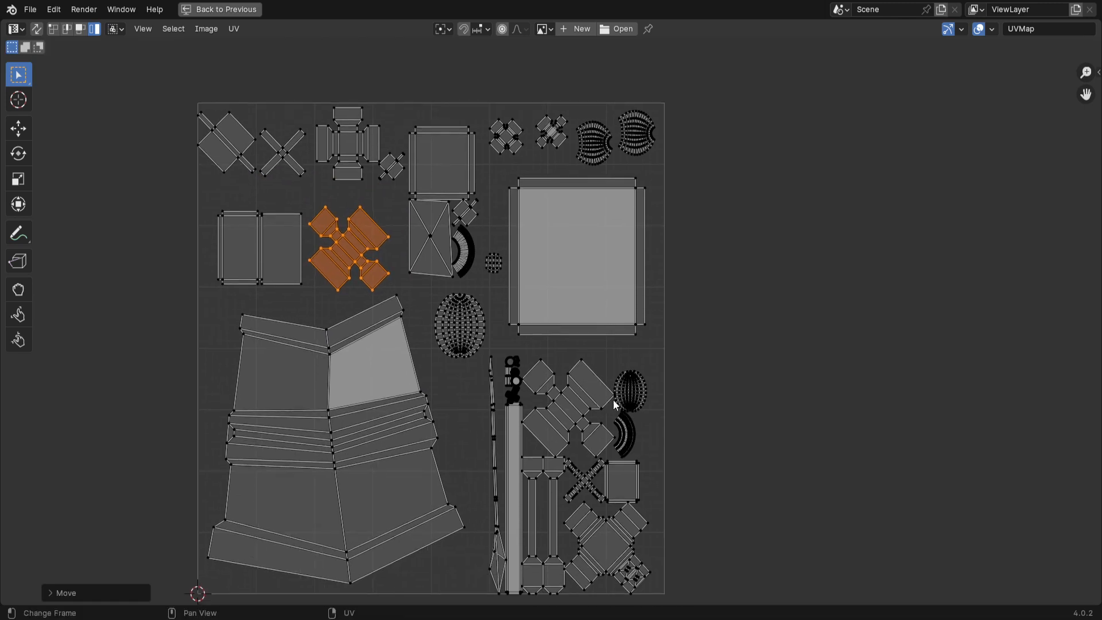
scroll(611, 397, "up", 2)
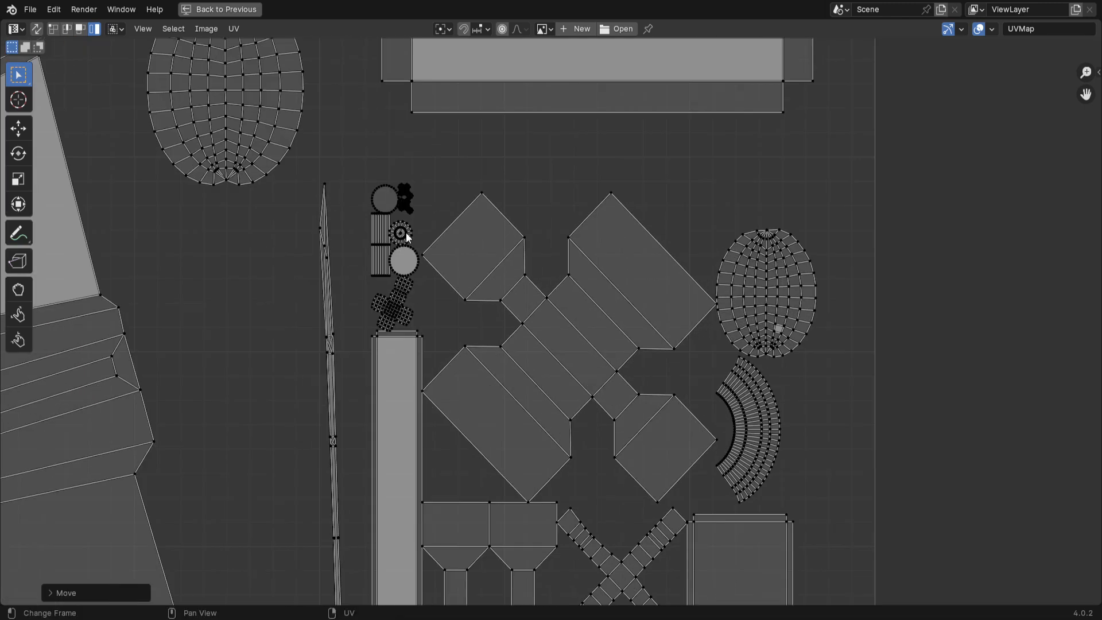
scroll(364, 304, "down", 3)
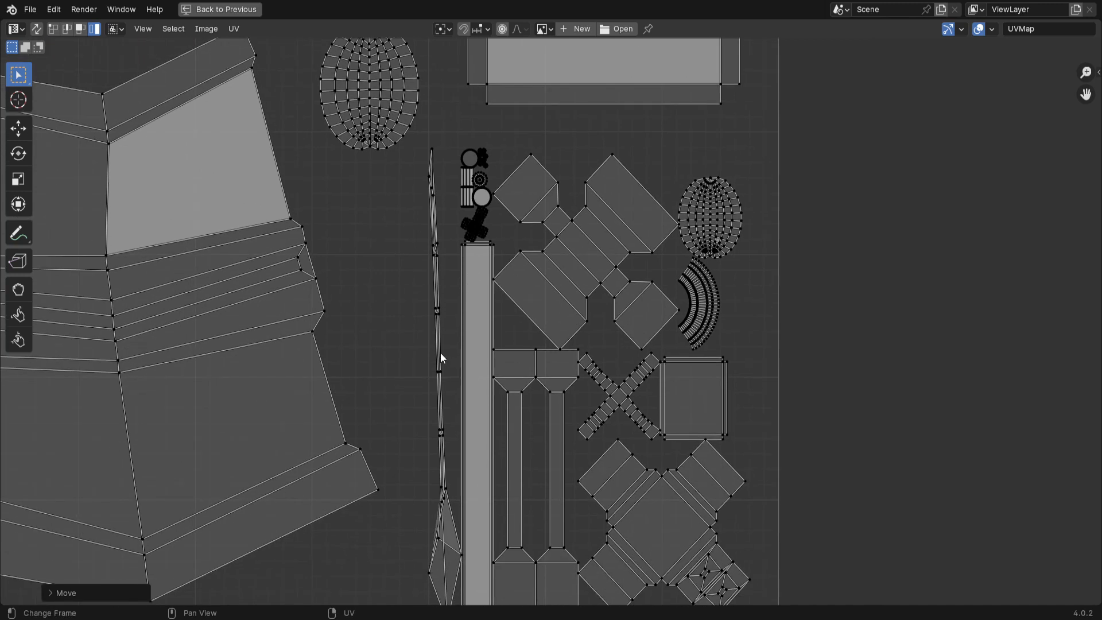
Step: Move the long thin spear-shaped island away from the tall narrow strip and scale it down to about 0.8
left_click(439, 352)
scroll(442, 427, "down", 2)
scroll(442, 427, "down", 2)
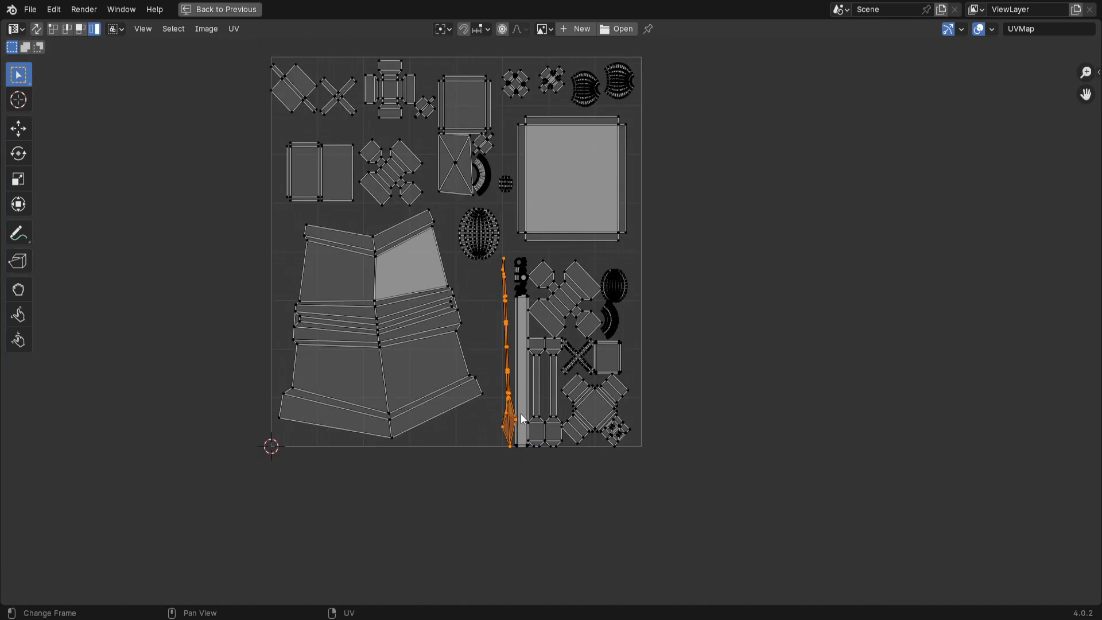
key("g")
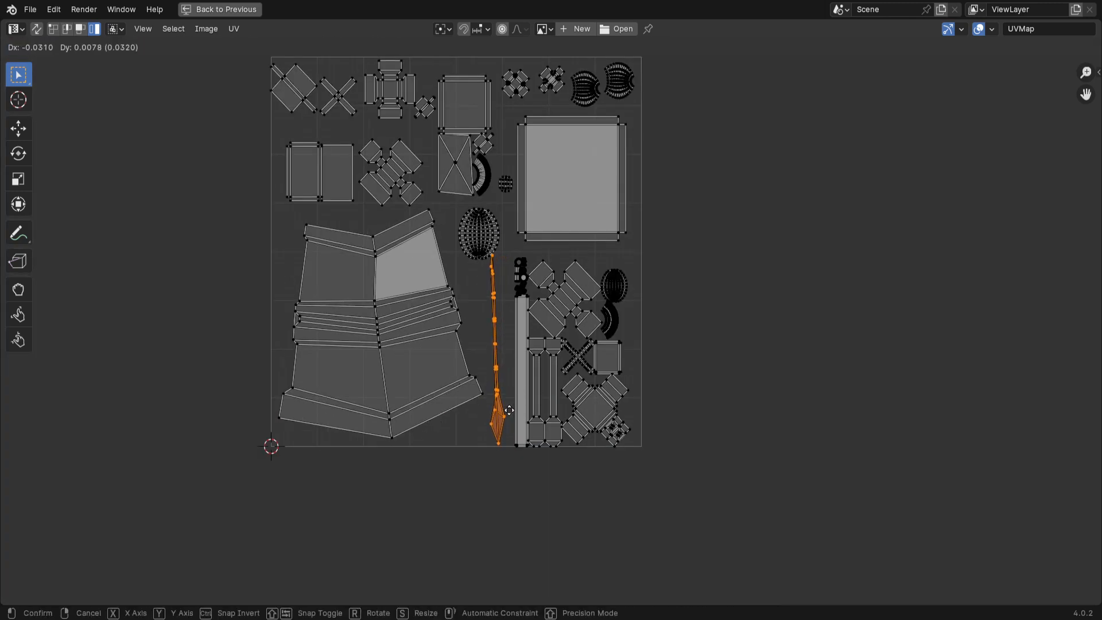
left_click(539, 505)
key("s")
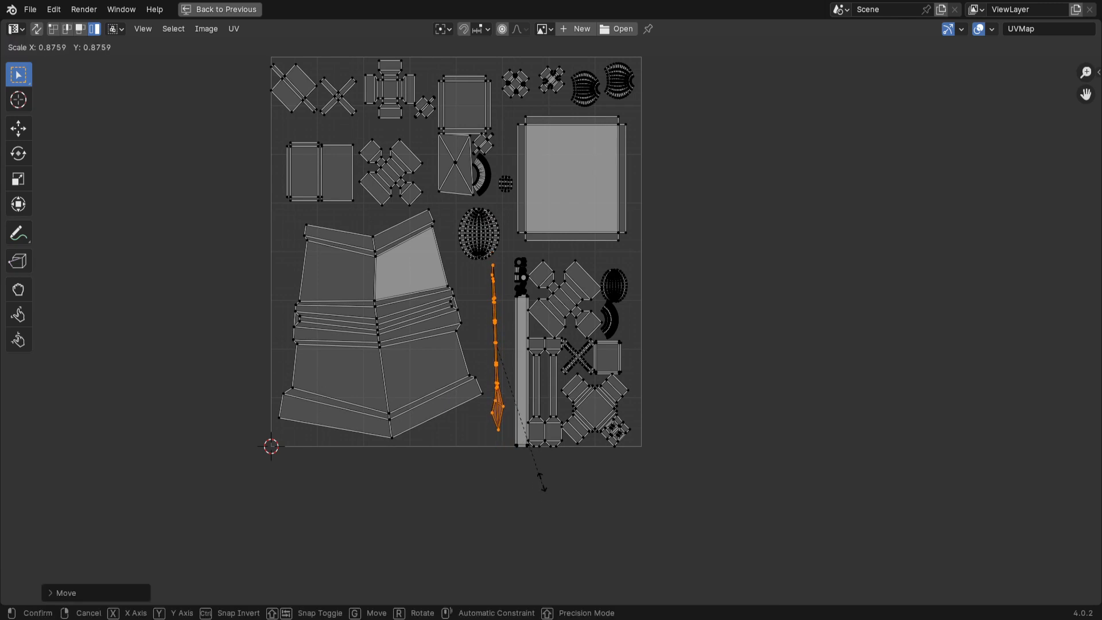
left_click(539, 476)
scroll(539, 458, "up", 5)
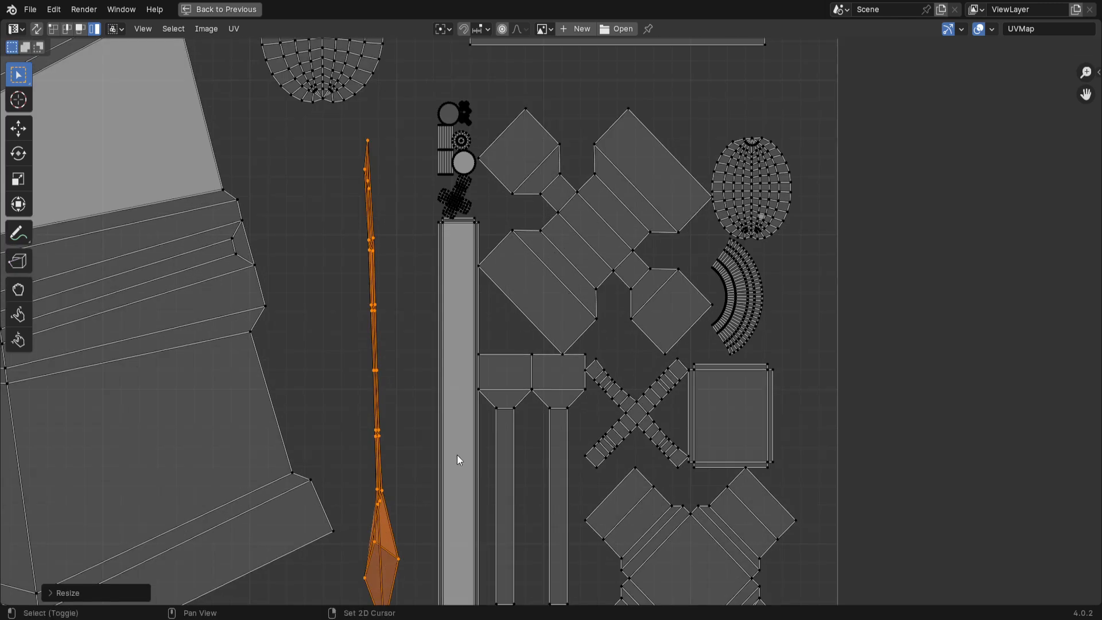
scroll(479, 416, "down", 4)
scroll(481, 415, "up", 2)
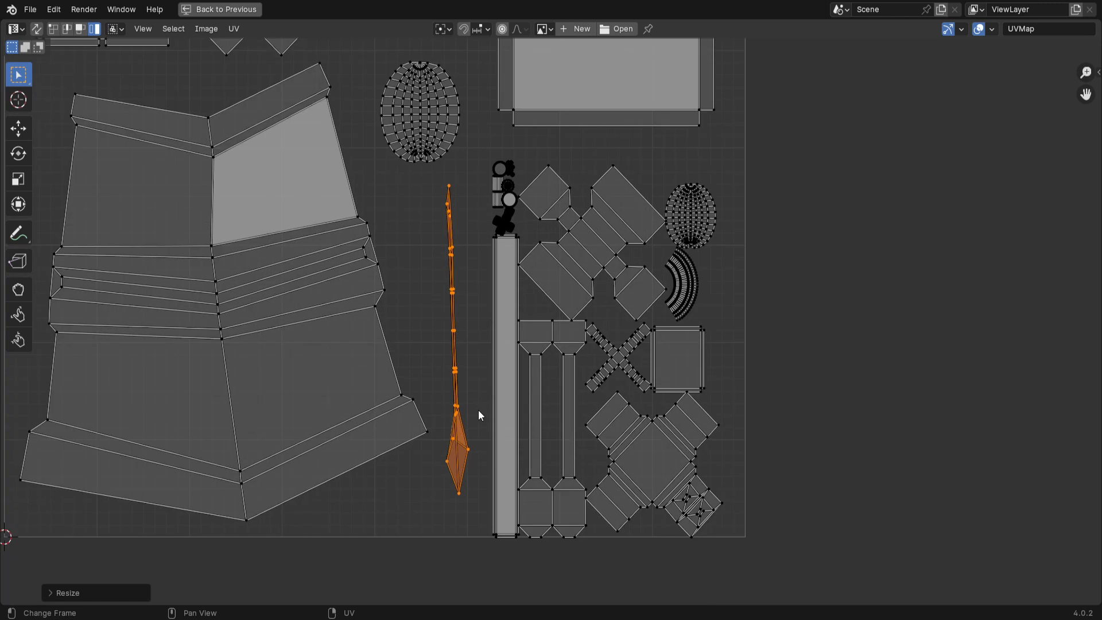
Step: Restore the split view, enable UV sync selection and select only the spear-shaped island to locate its faces on the bed's footboard
key("ctrl+space")
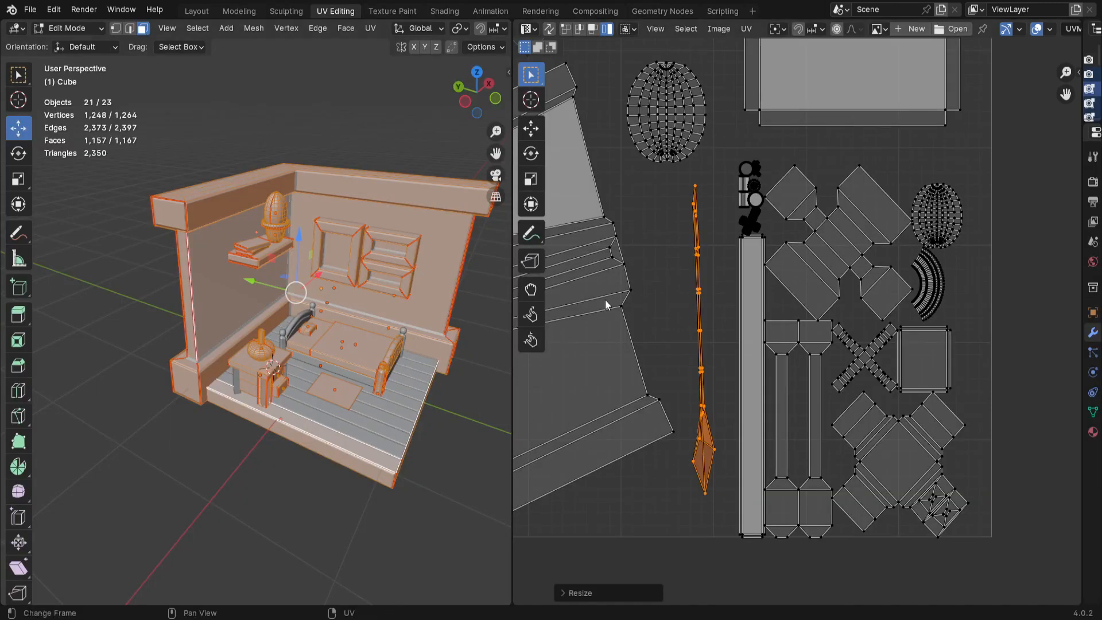
left_click(549, 29)
key("alt+a")
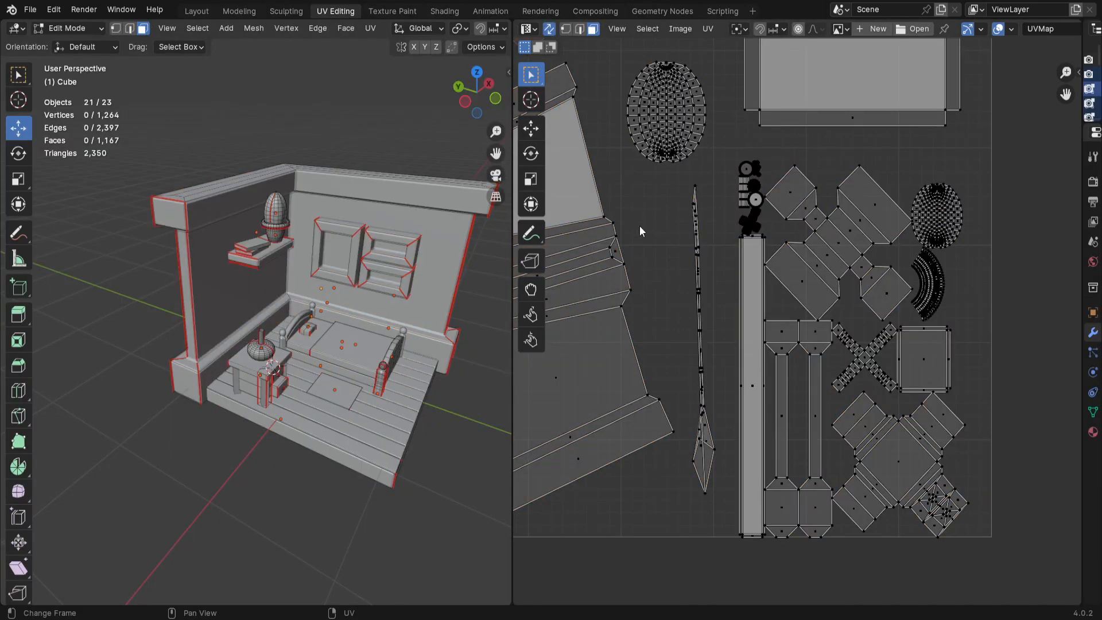
key("l")
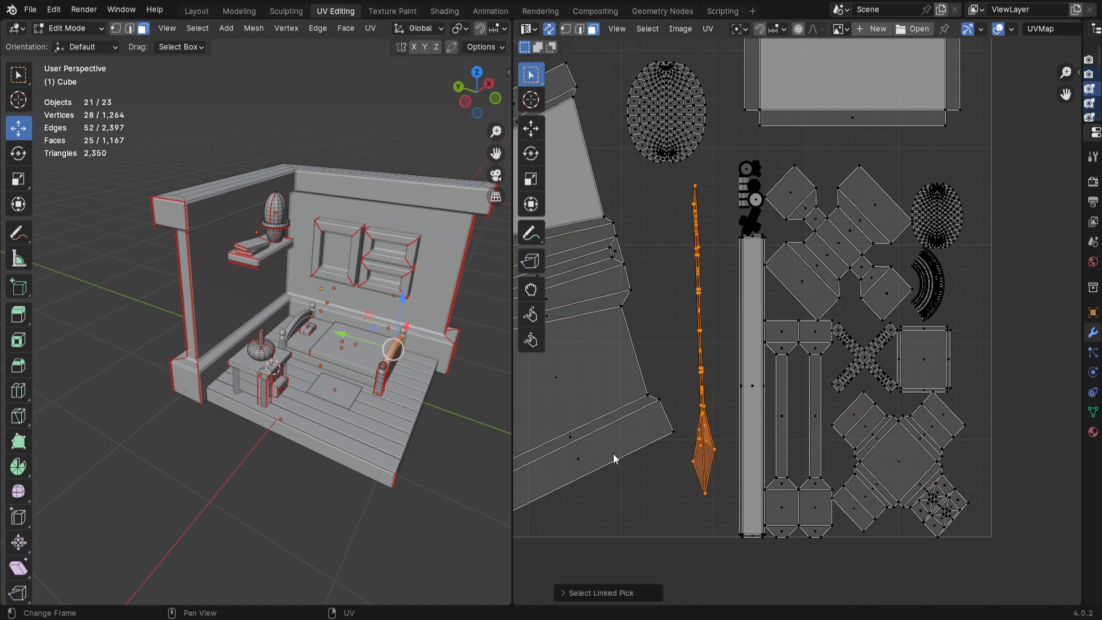
middle_click_drag(436, 493, 284, 466)
scroll(284, 466, "up", 5)
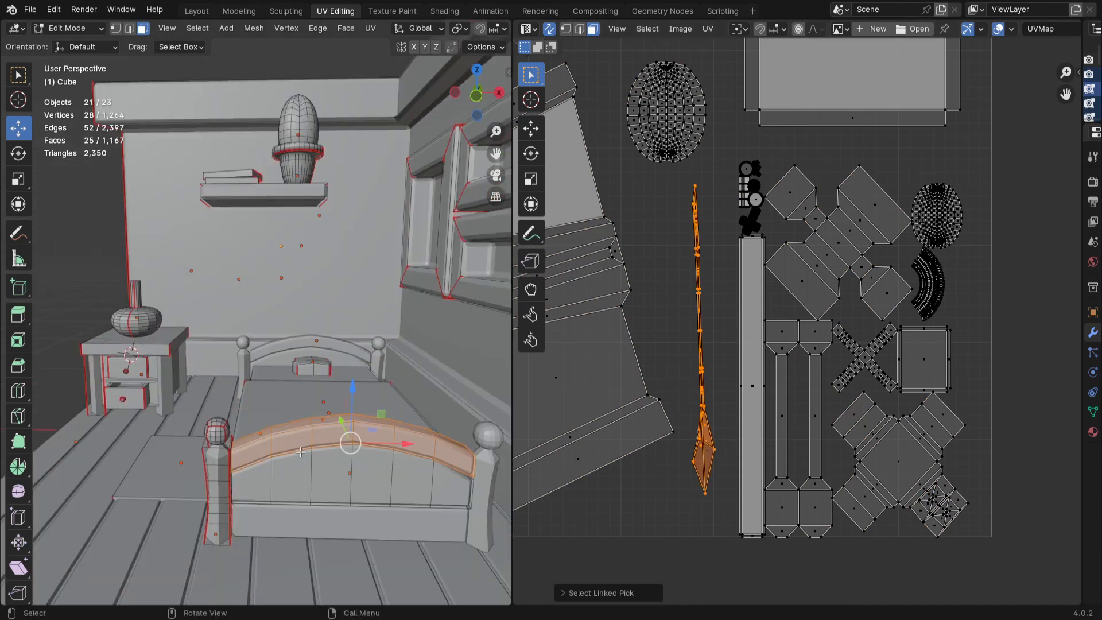
Step: Re-unwrap the footboard's curved top rail with Smart UV Project, keeping the default settings
key("u")
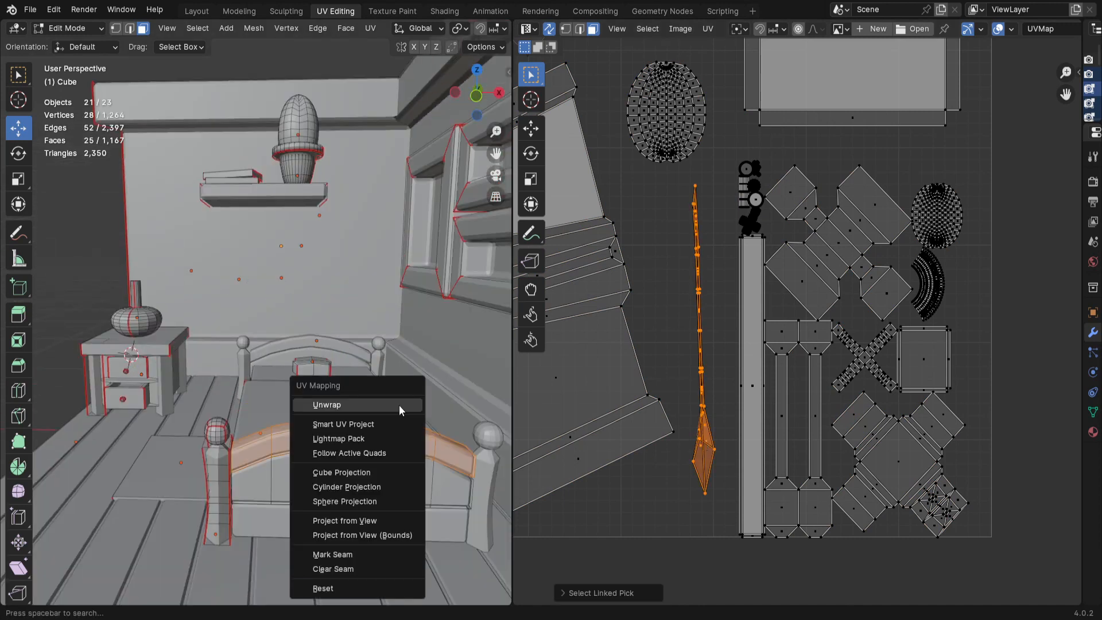
left_click(387, 423)
left_click(387, 552)
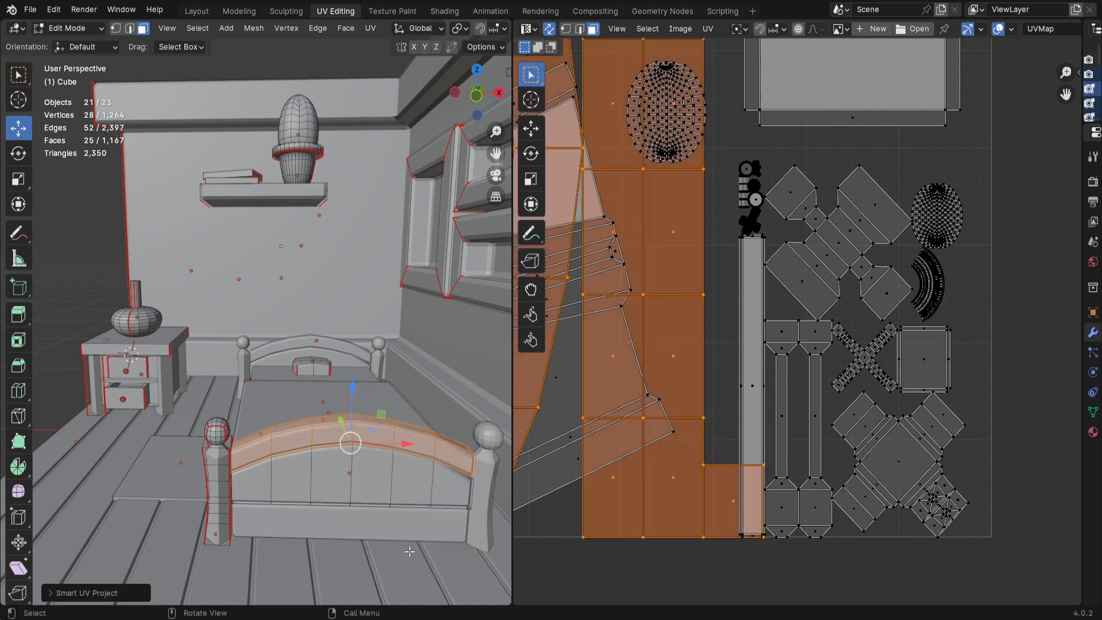
scroll(631, 435, "down", 3)
scroll(691, 435, "down", 2)
scroll(691, 435, "up", 2)
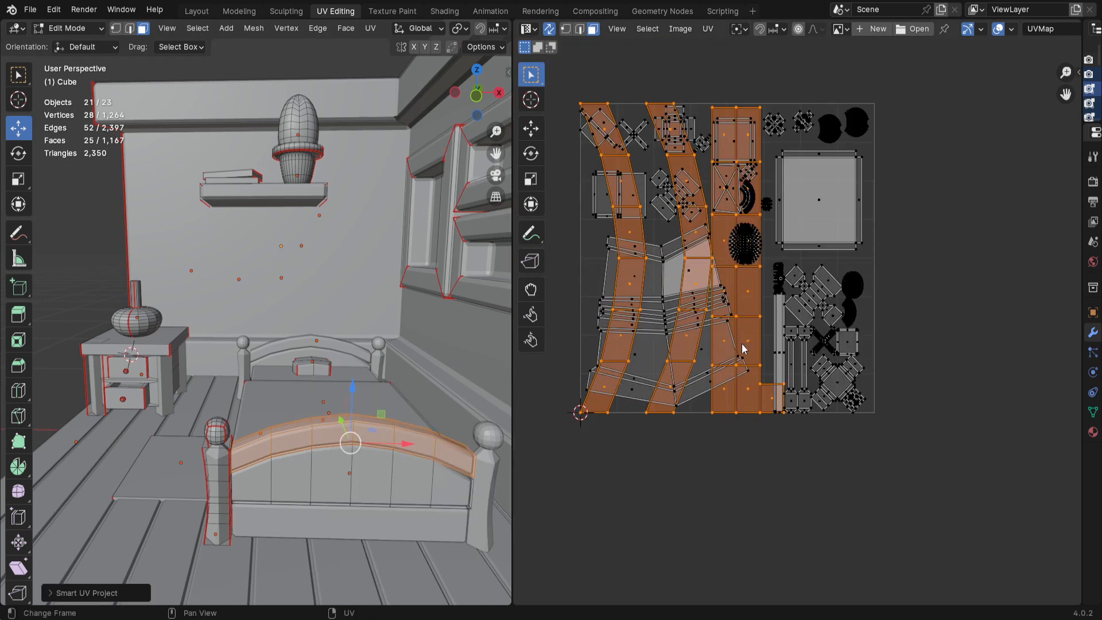
Step: Shrink the rail's new UV islands to roughly one-sixth size and place them in the gap between the walls' island and the tall narrow strip
key("s")
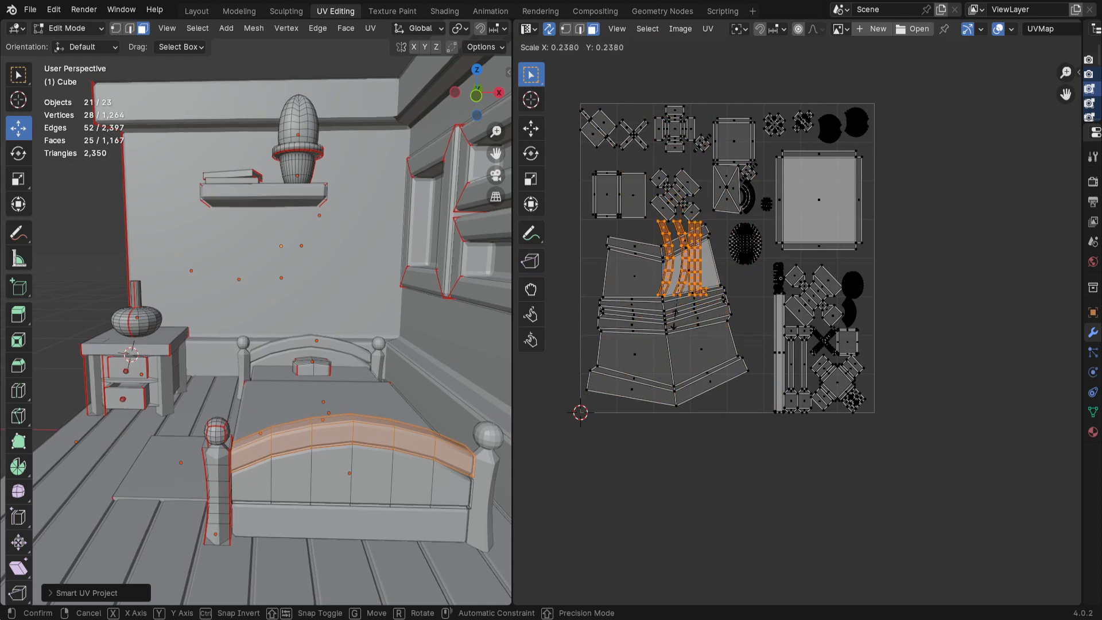
left_click(676, 319)
key("g")
left_click(746, 359)
key("s")
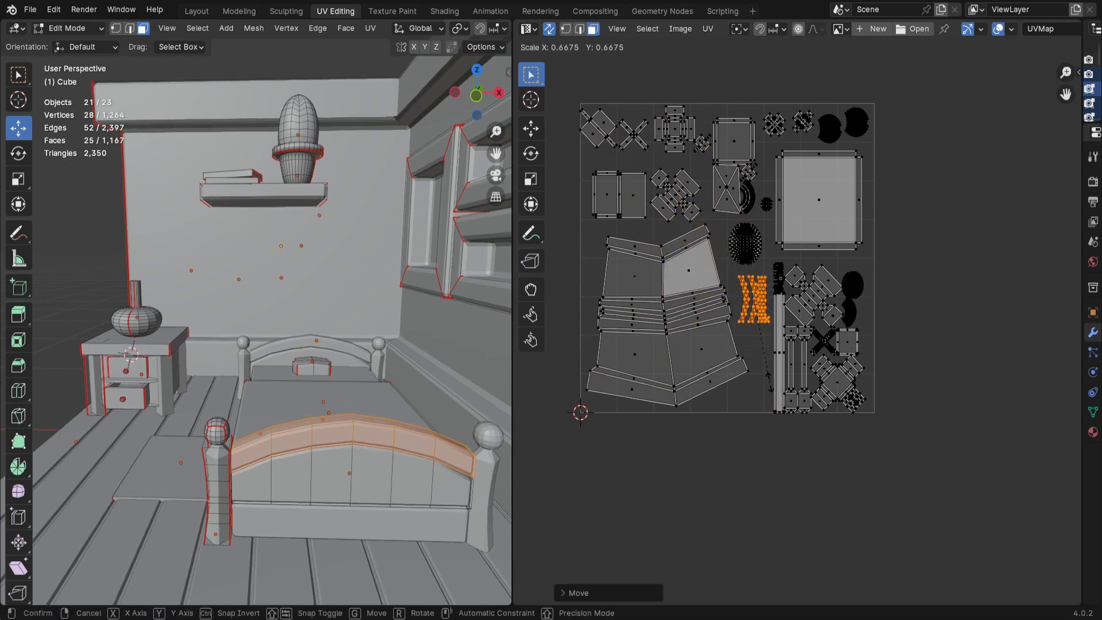
left_click(776, 394)
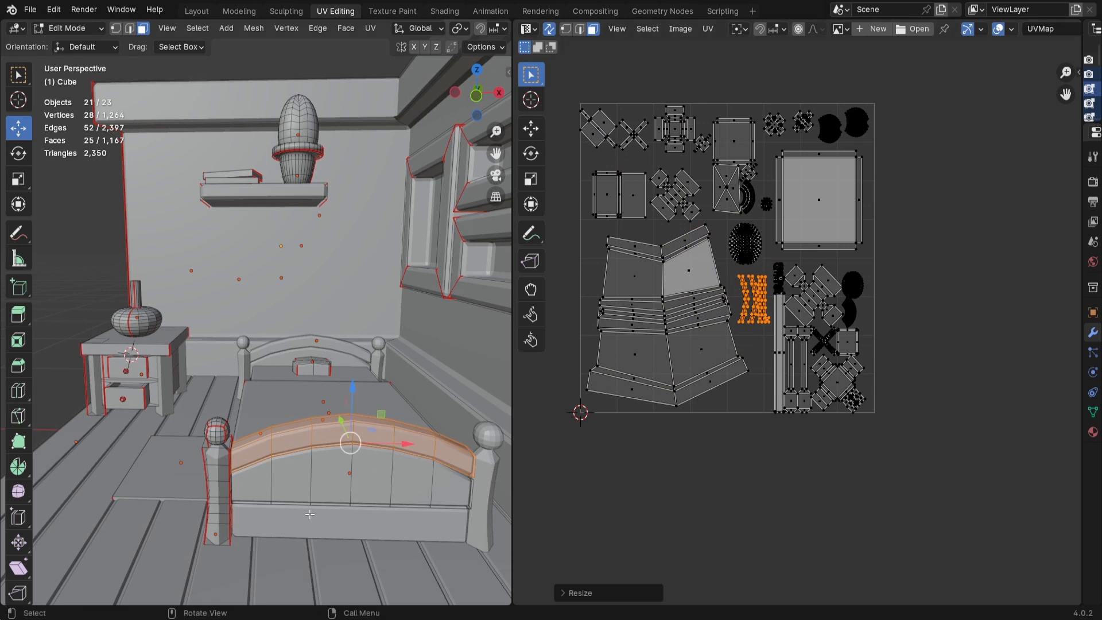
Step: Check the mapping by selecting a footboard panel face, then a face of the tall narrow strip island
left_click(365, 471)
scroll(828, 431, "up", 2)
scroll(849, 424, "up", 1)
middle_click_drag(856, 422, 792, 367)
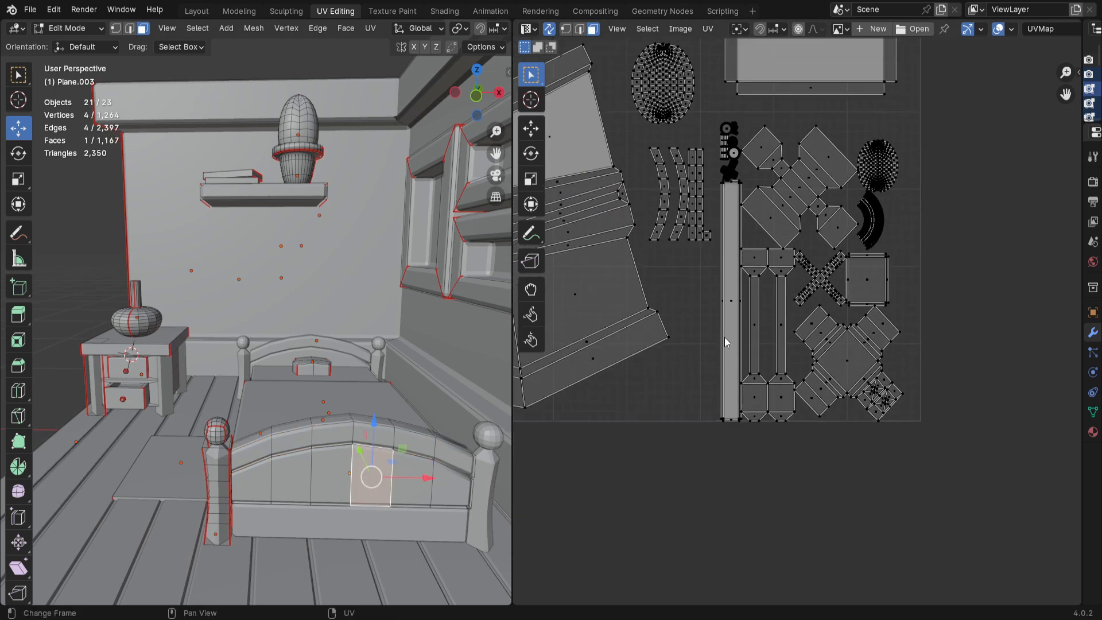
left_click(724, 310)
scroll(693, 402, "up", 3)
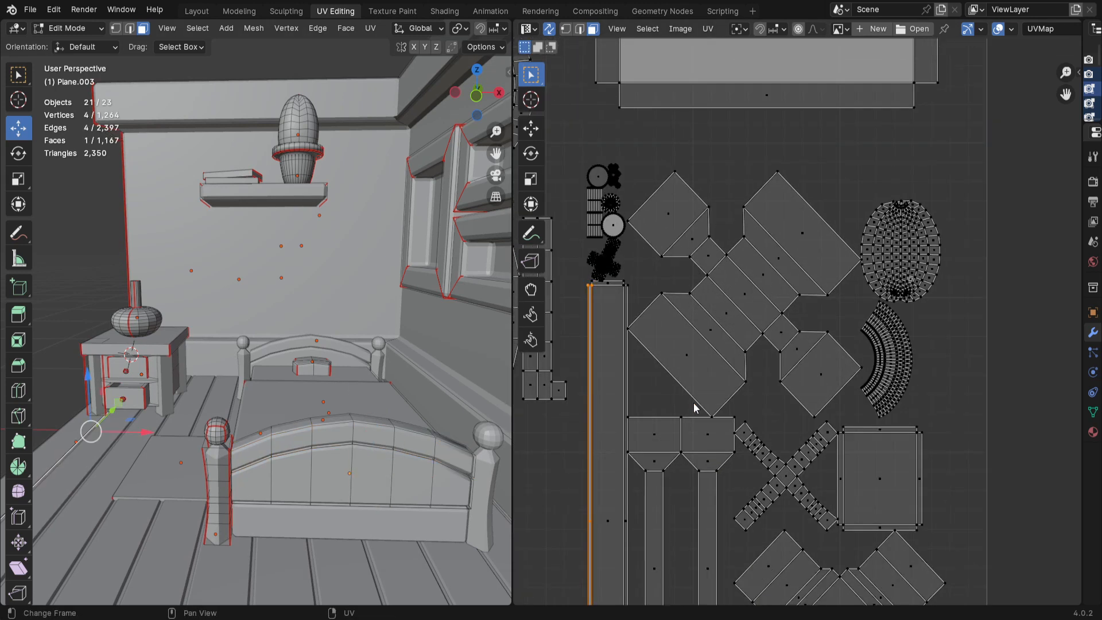
Step: Disable UV sync selection and select all faces of the edited objects so every island shows again
left_click(551, 30)
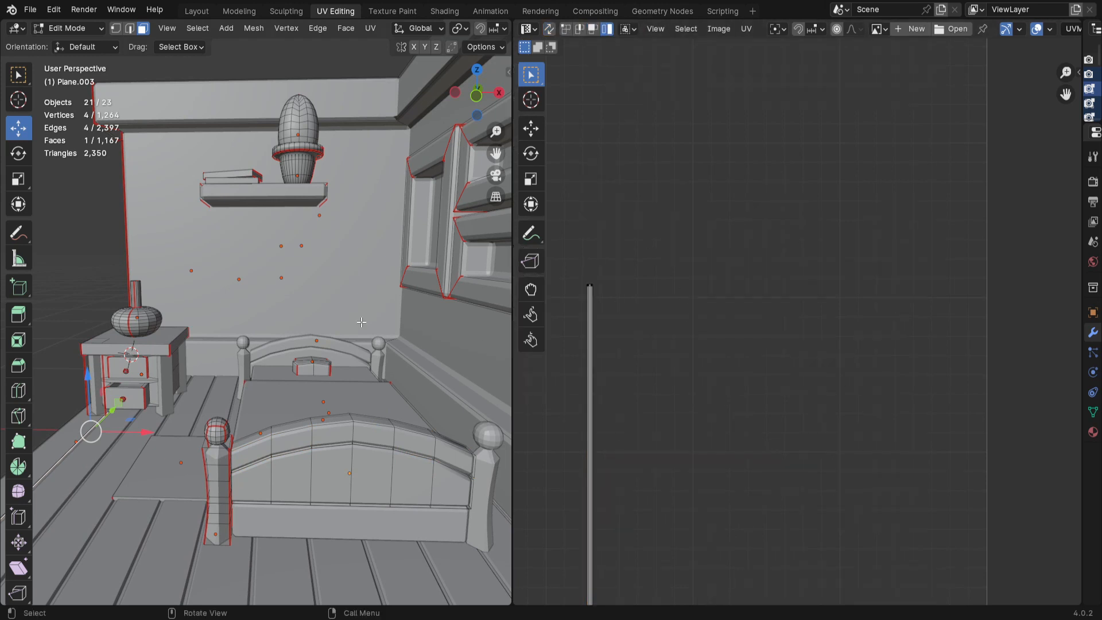
key("a")
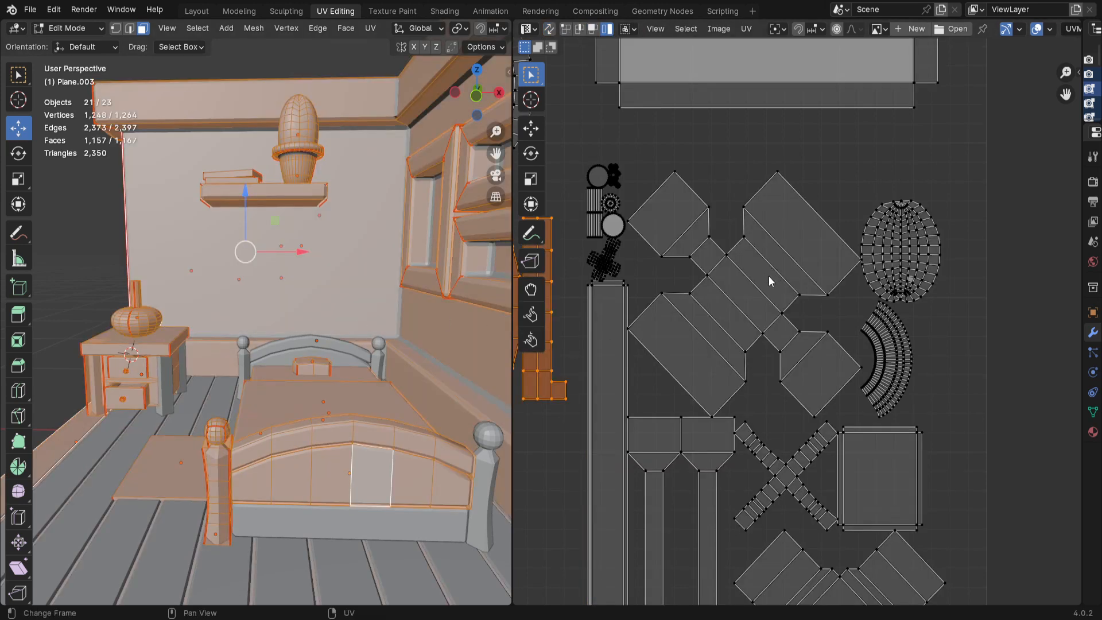
scroll(772, 281, "down", 1)
scroll(822, 366, "up", 2)
scroll(635, 351, "up", 2)
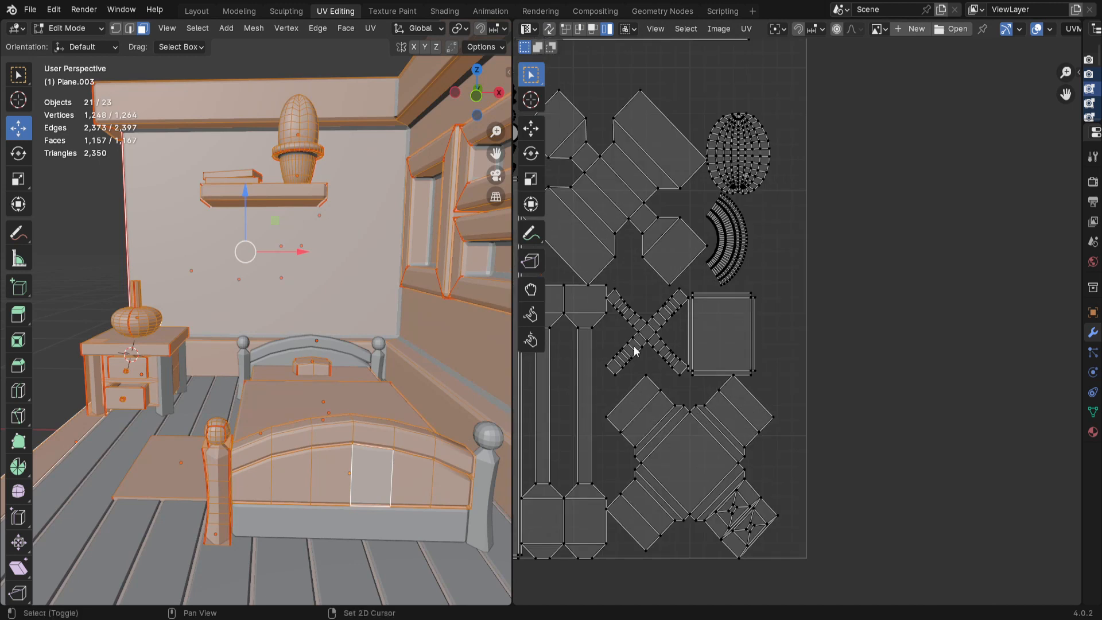
scroll(683, 346, "down", 2)
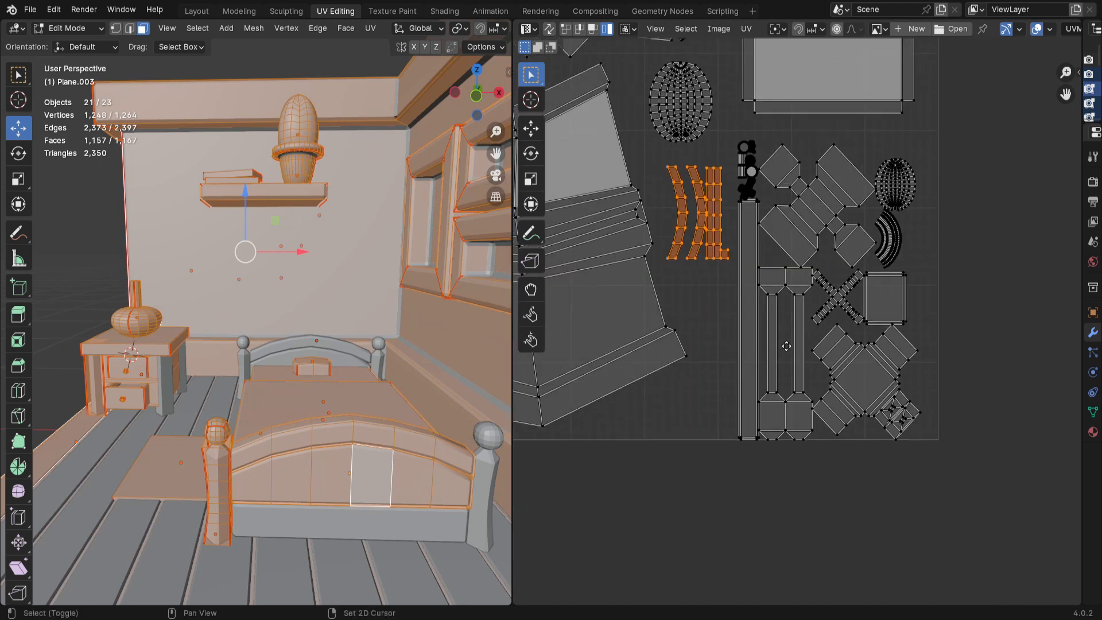
Step: Scale the tall narrow strip island down to about half and move it beside the walls' island
middle_click_drag(684, 346, 849, 349)
left_click(831, 344)
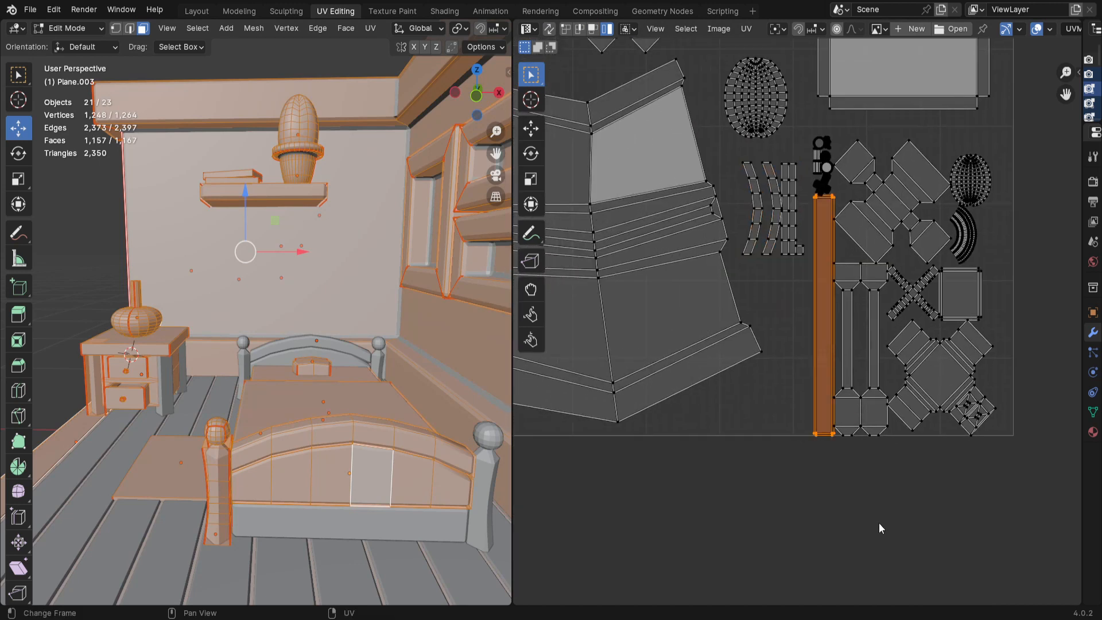
key("s")
left_click(869, 416)
key("g")
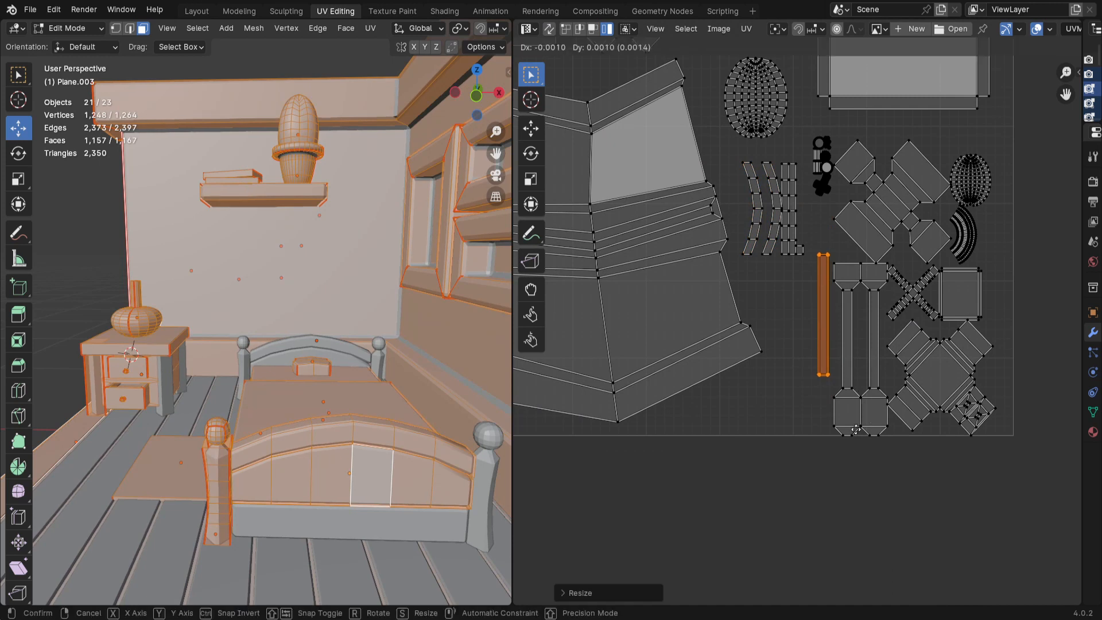
left_click(830, 485)
Step: Rotate the narrow strip island 90° and place it horizontally beside the walls' lower corner, inside the UV bounds
key("r")
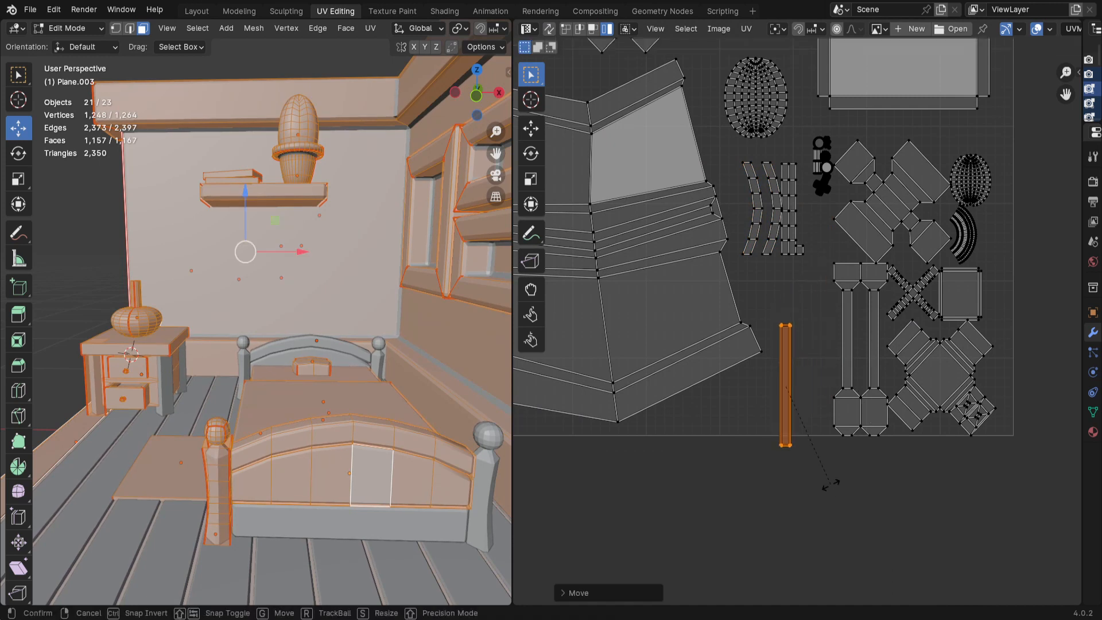
type("90")
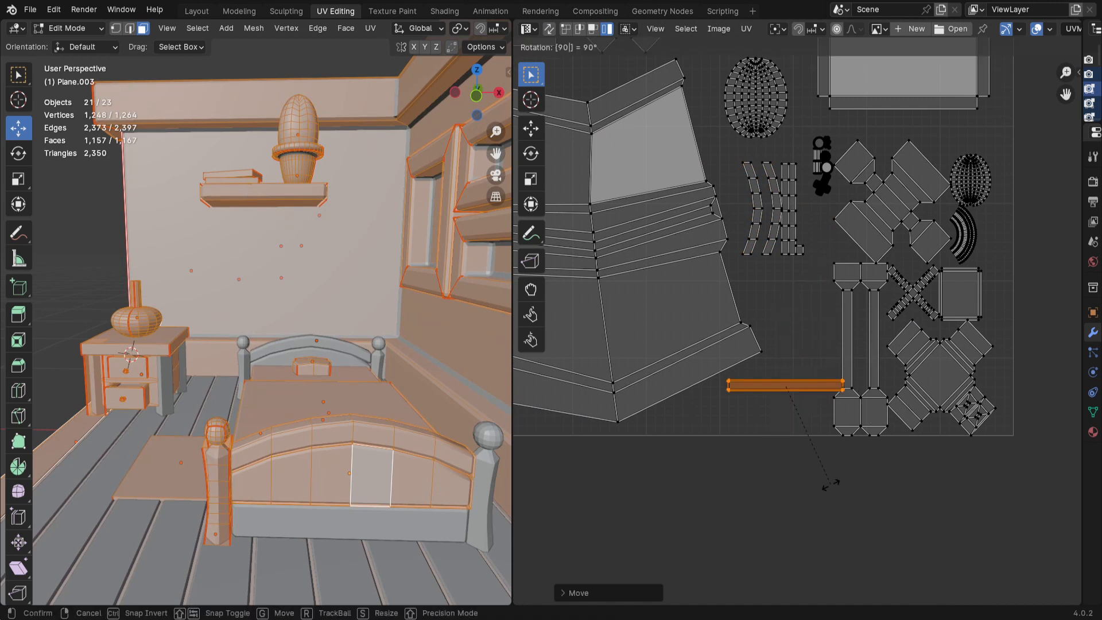
key("Return")
key("g")
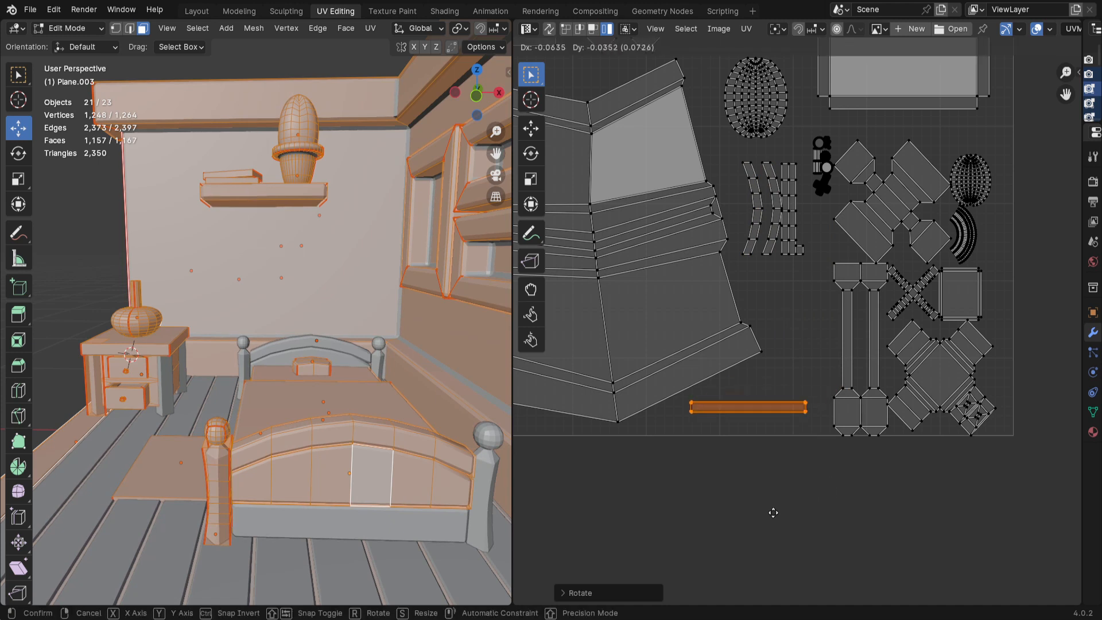
left_click(768, 516)
Step: Move the first of the two column-shaped islands into the space freed by the strip and scale it down to about 0.8
left_click(848, 373)
key("g")
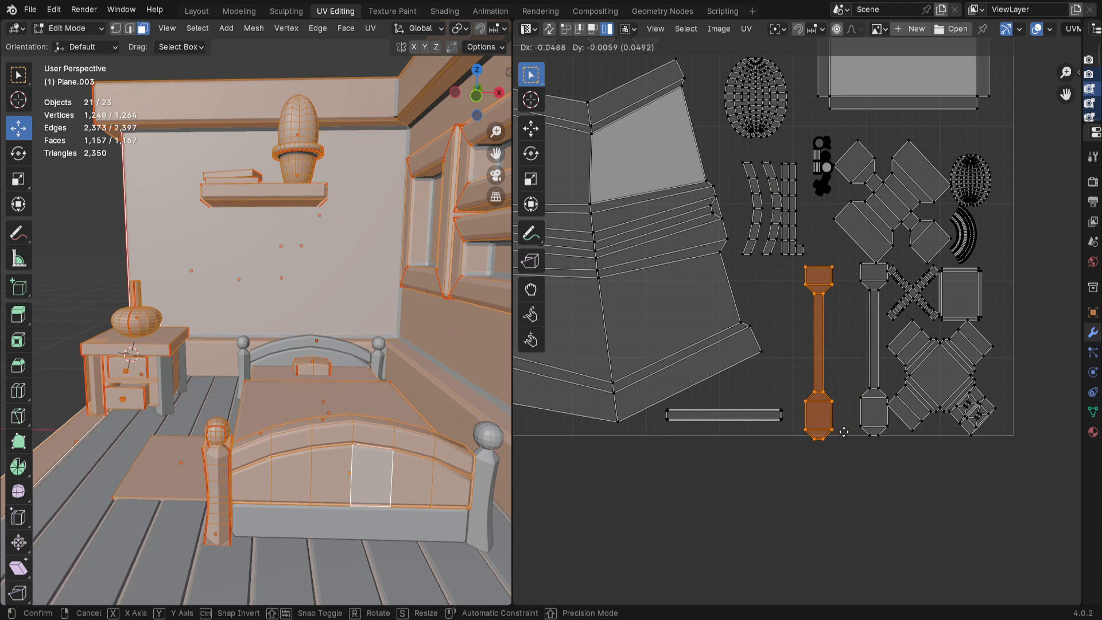
left_click(845, 431)
key("g")
left_click(848, 478)
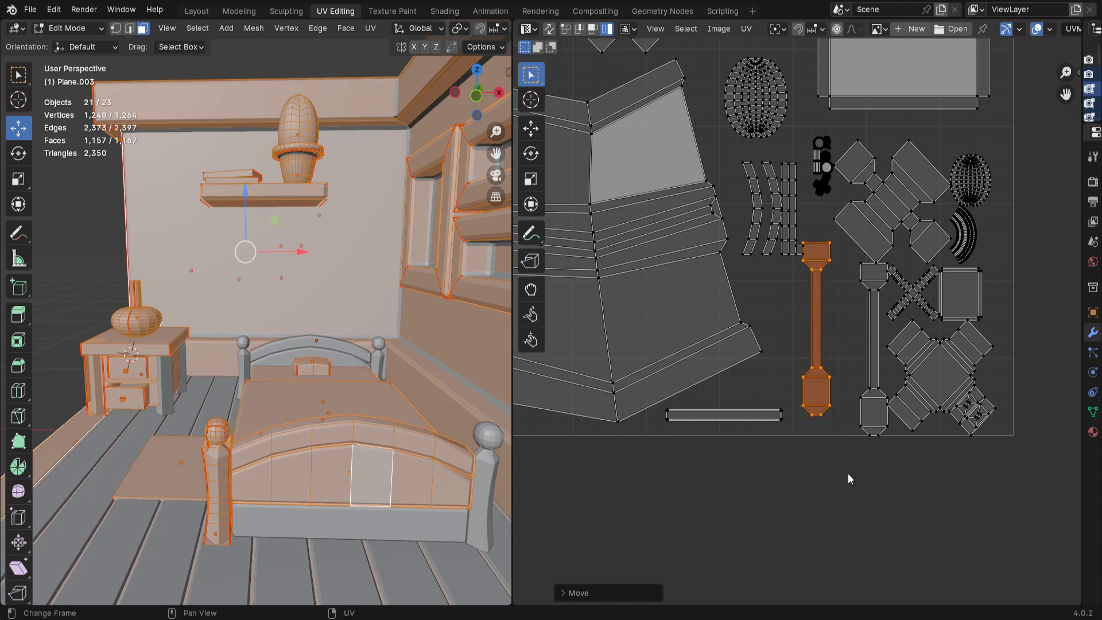
key("s")
left_click(859, 466)
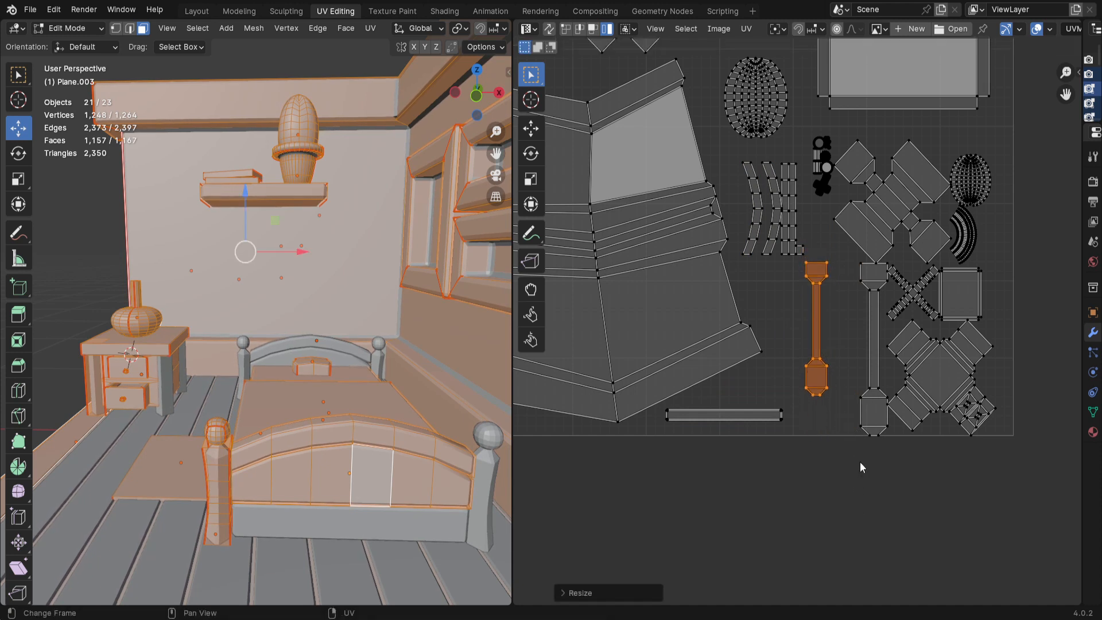
Step: Scale the remaining column-shaped island down to about 0.61 so it clears its neighbours
left_click(873, 376)
key("s")
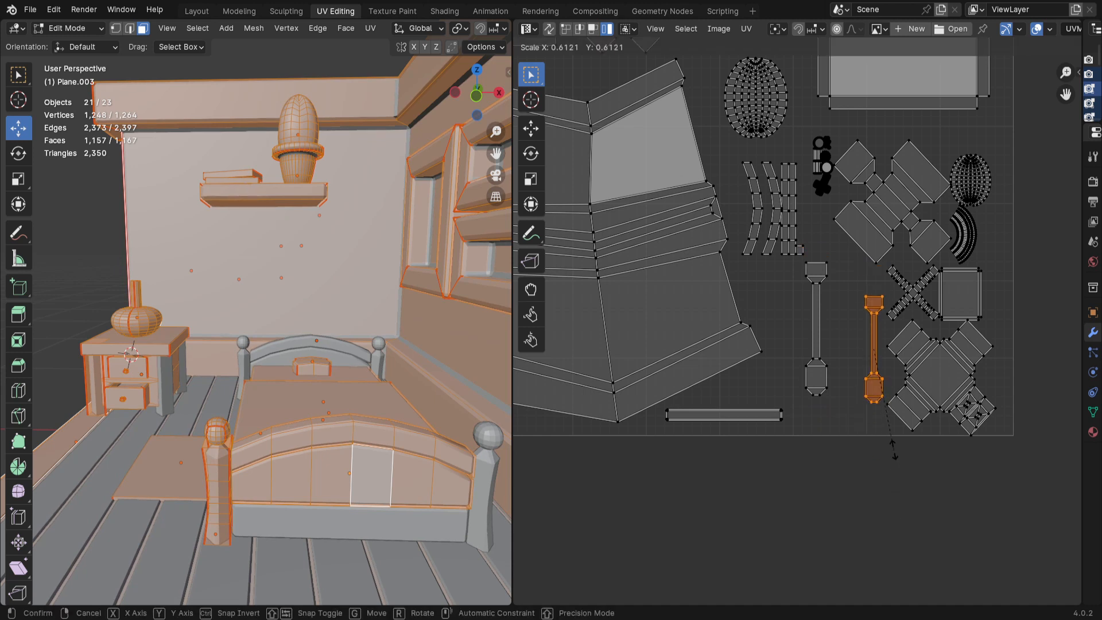
left_click(893, 455)
scroll(889, 448, "down", 4)
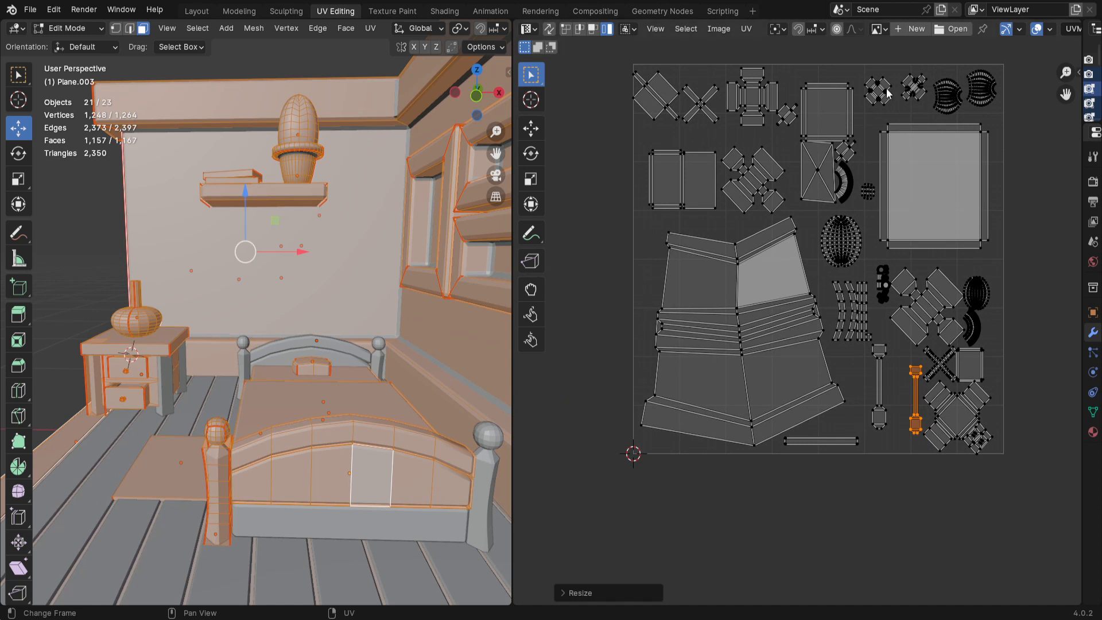
middle_click_drag(835, 247, 832, 309, "shift")
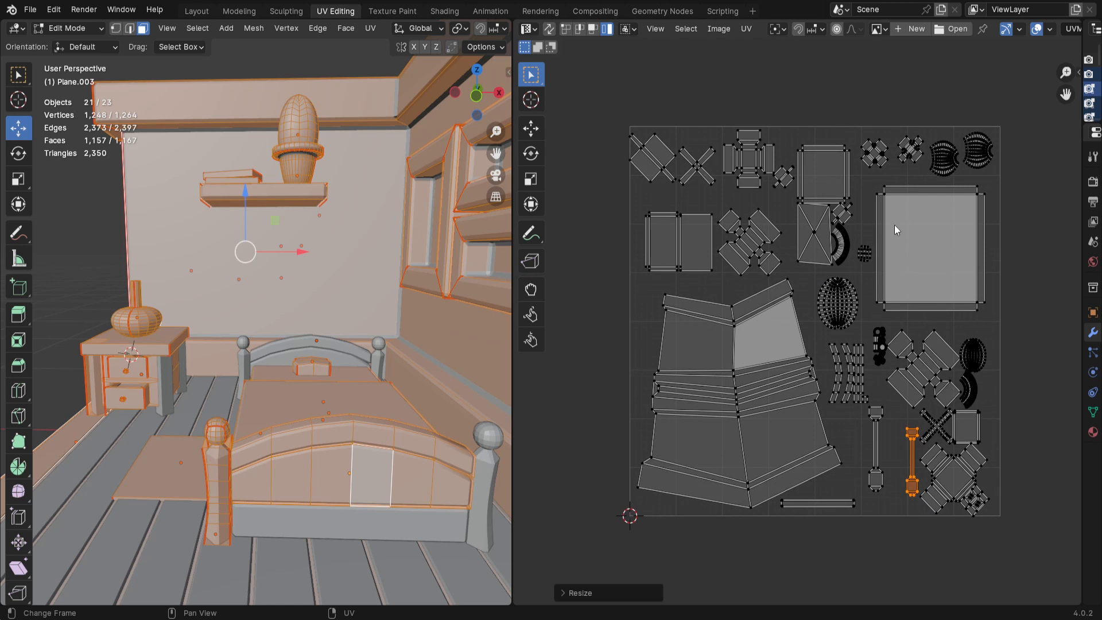
left_click(746, 28)
left_click(746, 28)
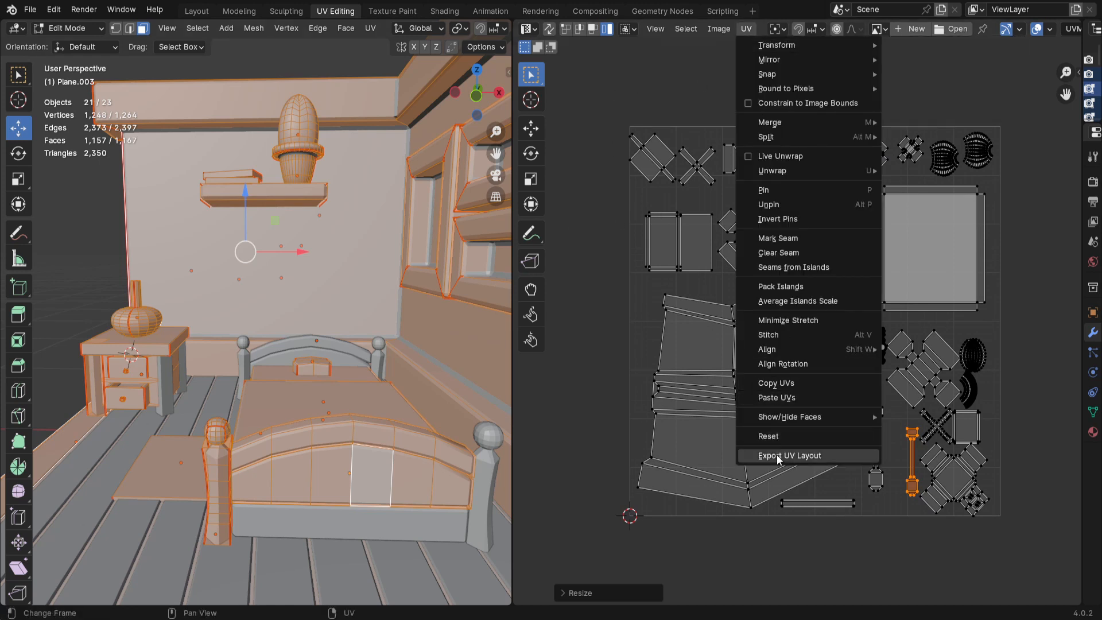
key("Escape")
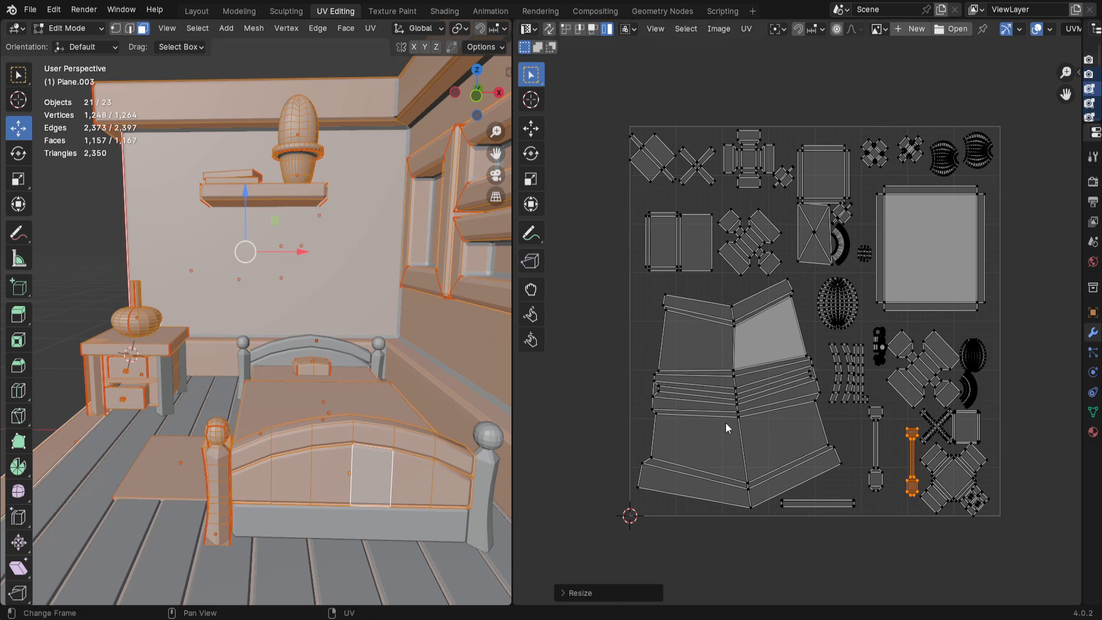
scroll(824, 406, "up", 3)
scroll(821, 406, "down", 4)
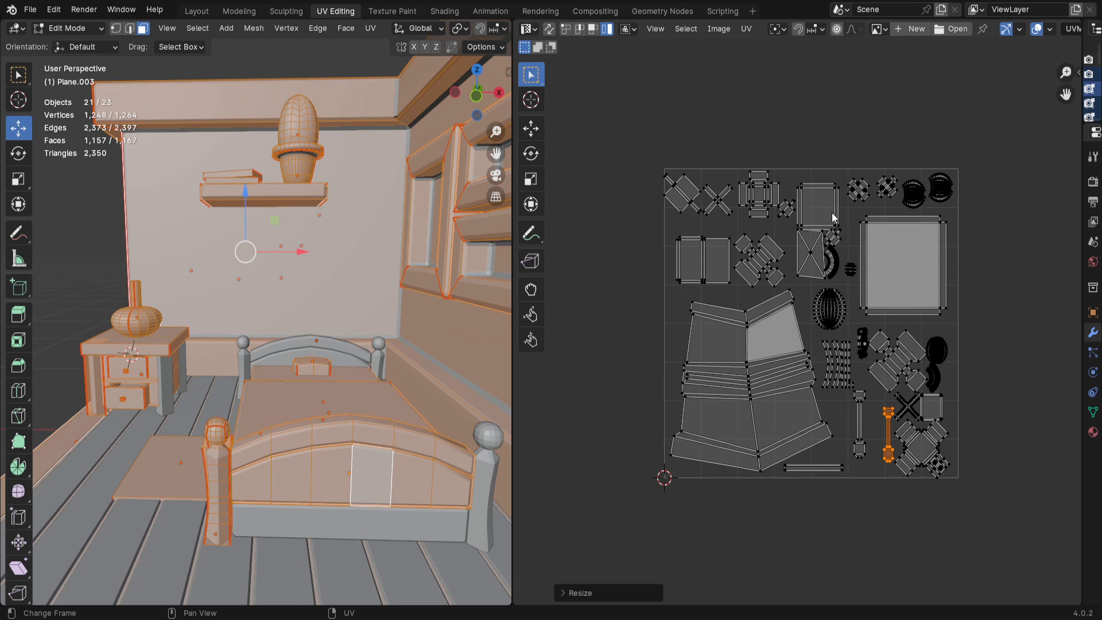
Step: Create a blank 1024 px image named Chambre with an orange fill colour (hue 0.050, saturation 0.722, value 0.790) behind the UV layout
scroll(872, 425, "up", 1)
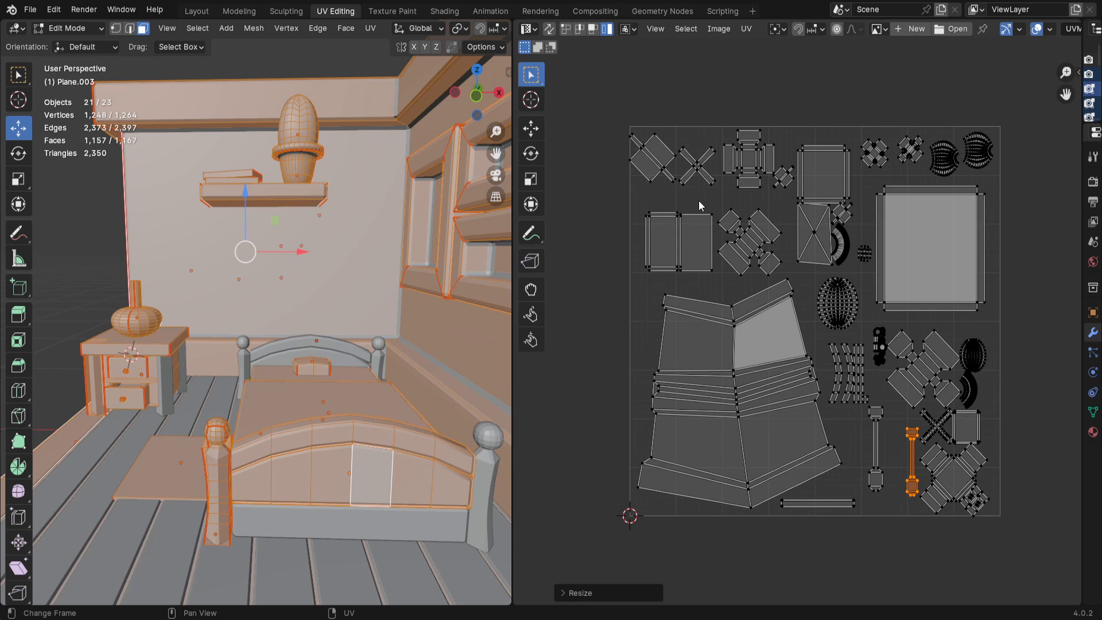
left_click(918, 28)
left_click(938, 52)
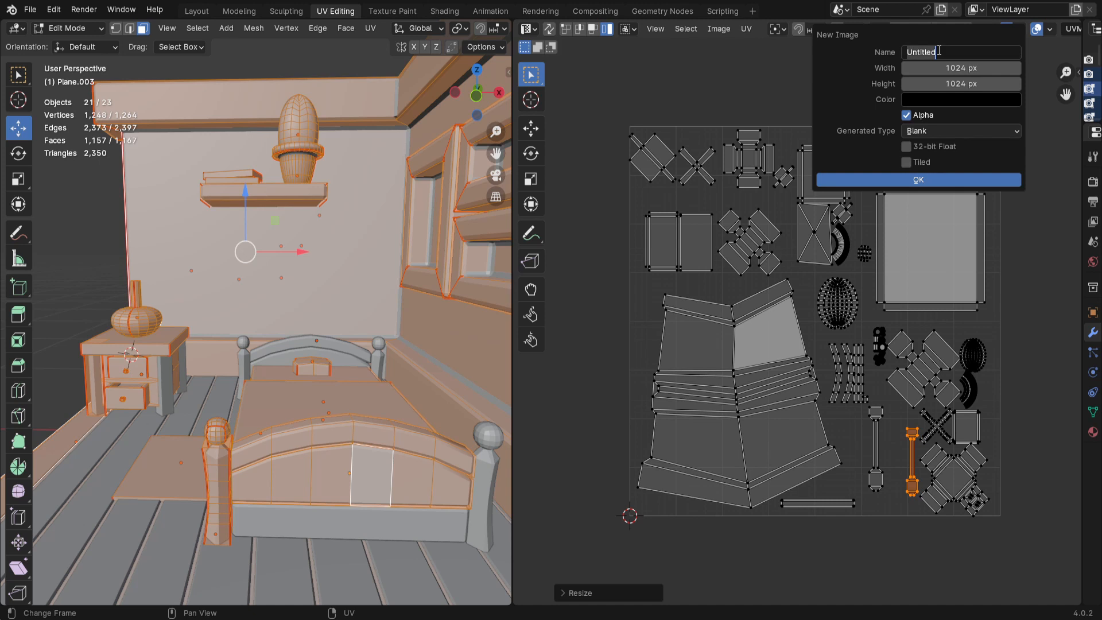
type("Chambre")
key("Return")
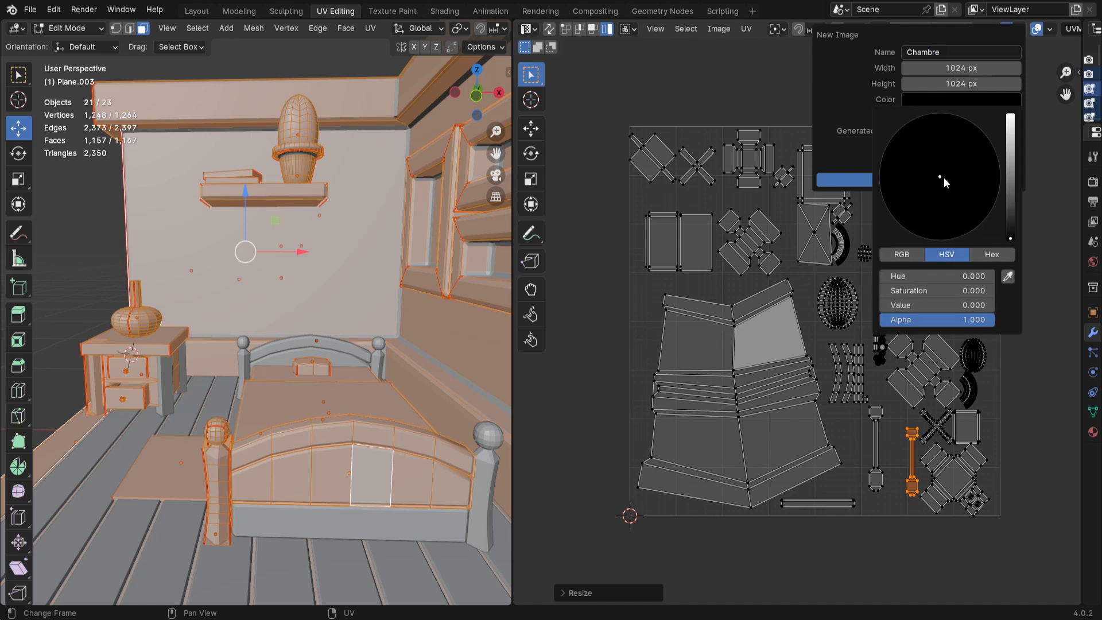
left_click_drag(1011, 236, 1011, 142)
left_click_drag(939, 179, 927, 221)
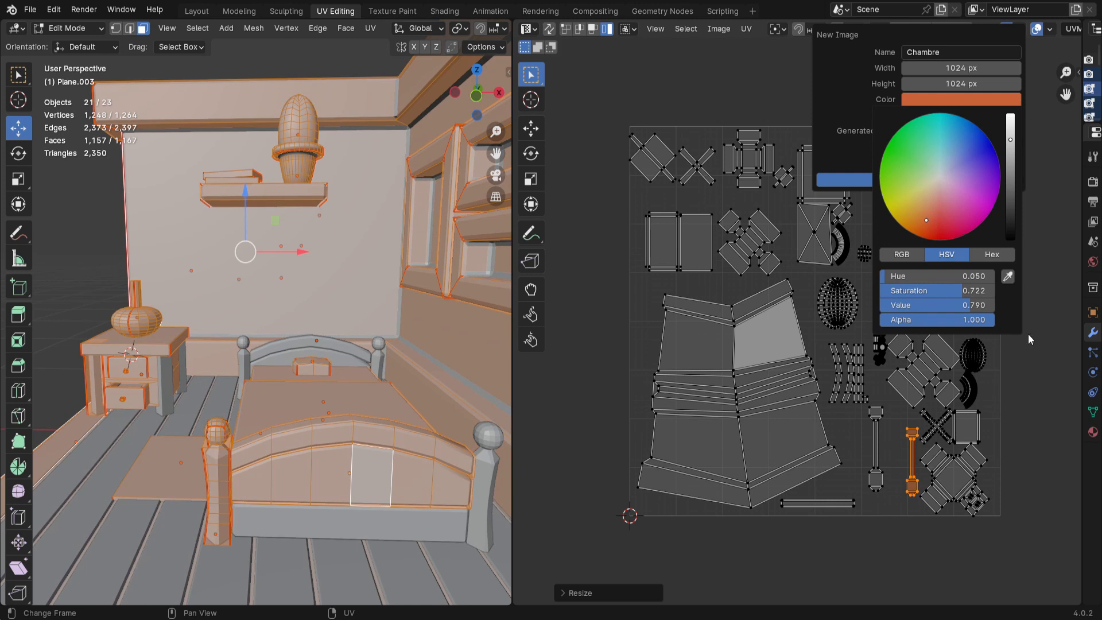
left_click(936, 177)
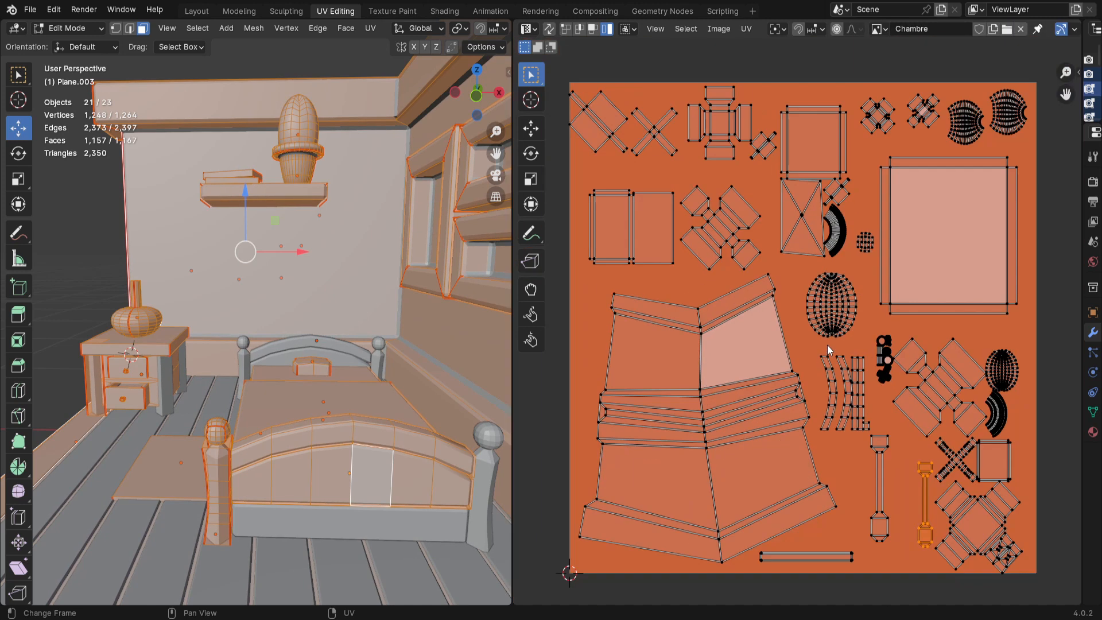
Step: Examine the whole room model from several angles, clearing the selection and reselecting all geometry to compare it with the UV layout
scroll(827, 344, "down", 3)
scroll(828, 342, "up", 3)
scroll(344, 413, "down", 5)
middle_click_drag(321, 424, 352, 472)
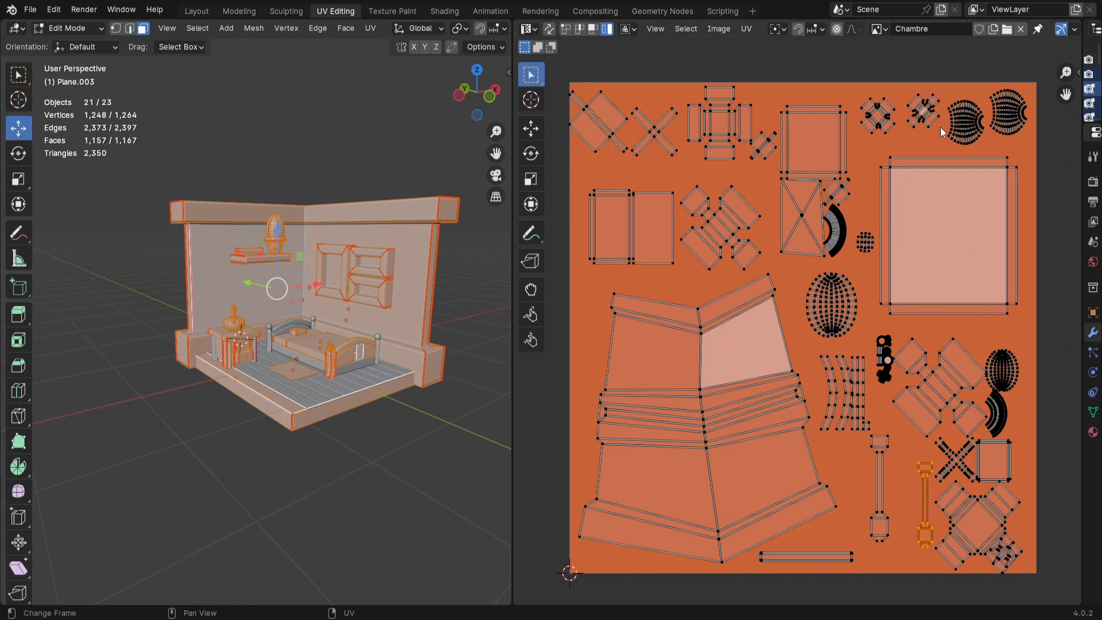
middle_click_drag(281, 451, 316, 462)
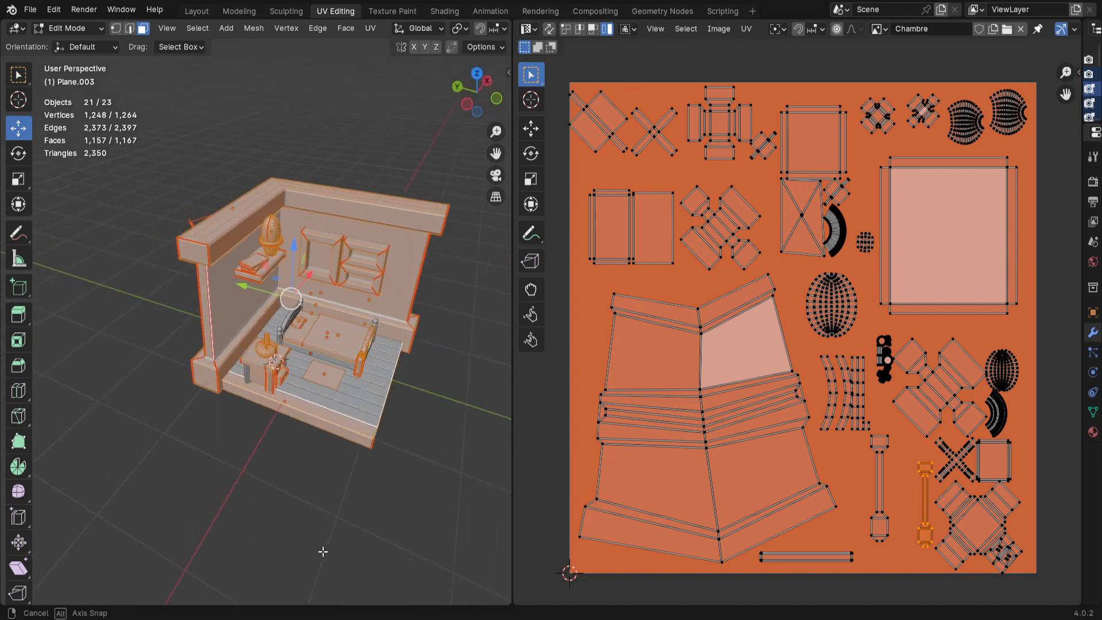
left_click(432, 495)
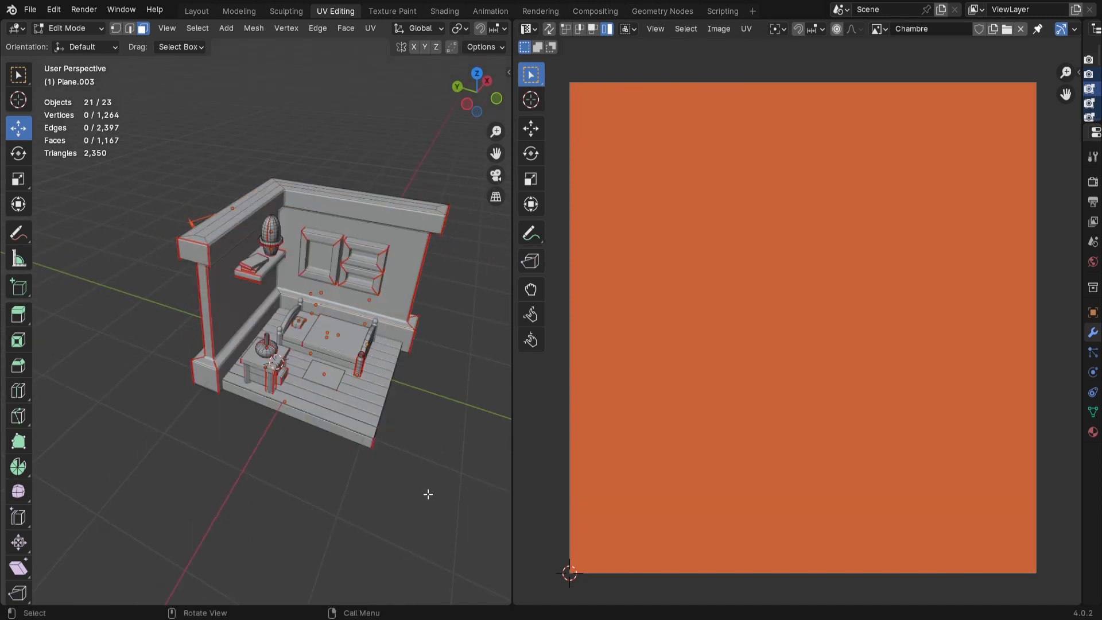
middle_click_drag(432, 496, 562, 440)
key("a")
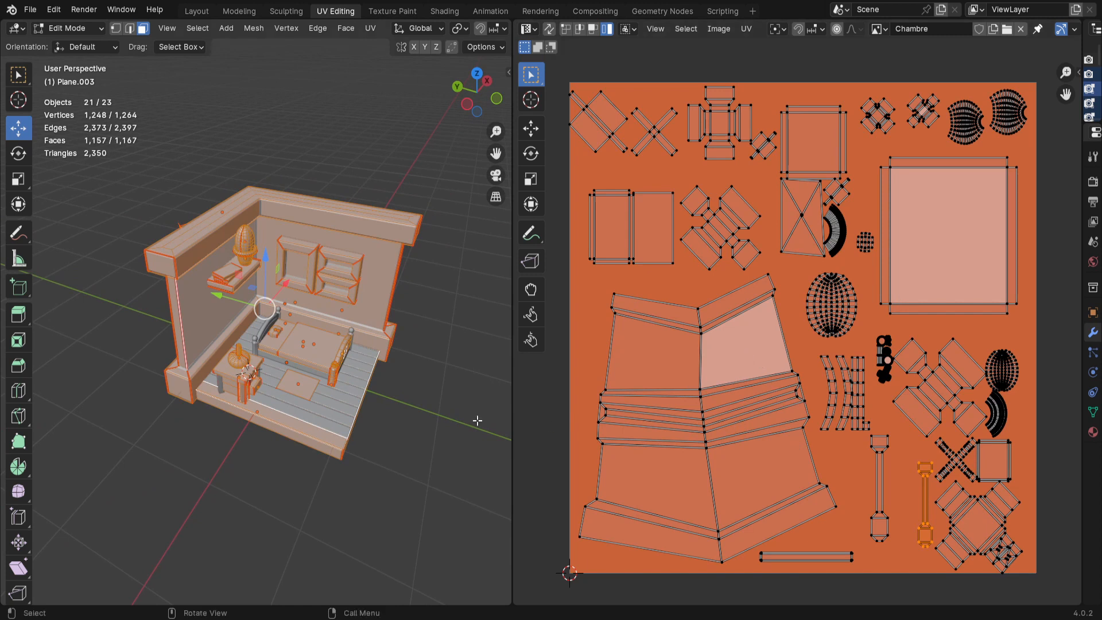
middle_click_drag(330, 502, 265, 489)
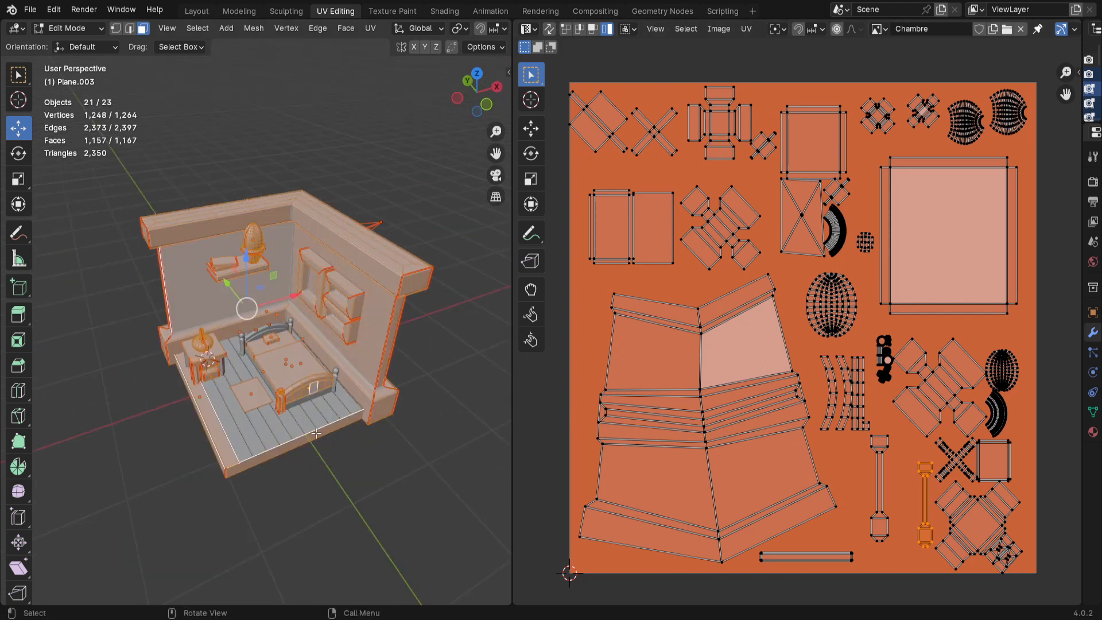